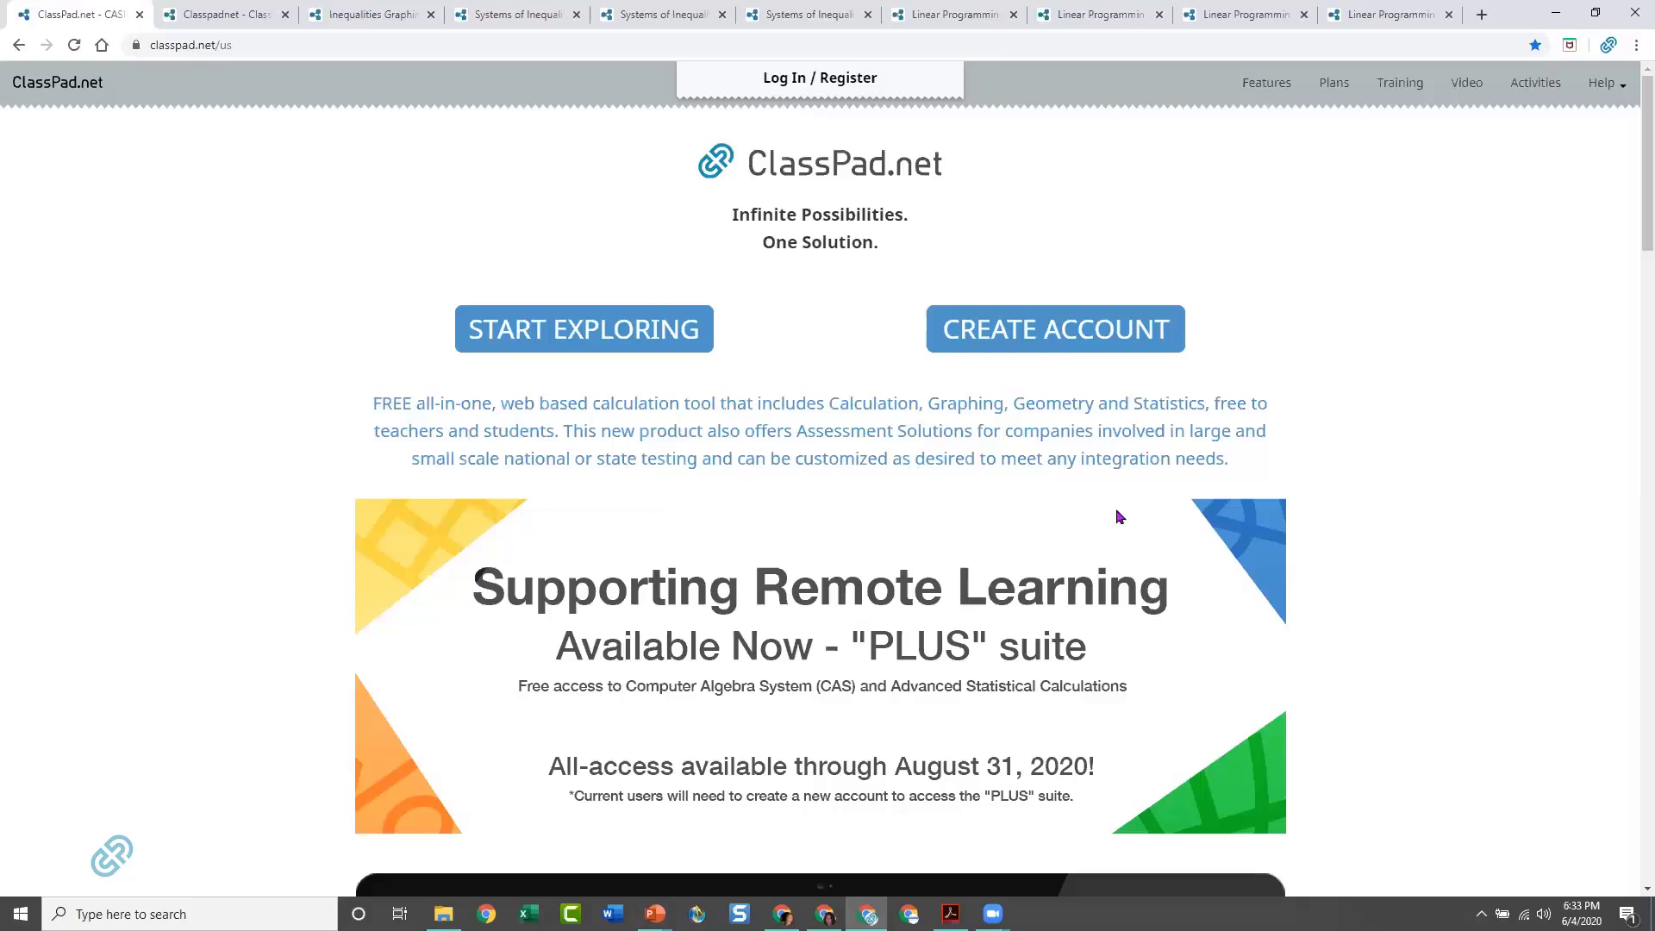
Look through the ClassPad.net home page and play its introduction video
{"action": "scroll", "coordinate": [1352, 517], "scroll_direction": "down", "scroll_amount": 5}
{"action": "scroll", "coordinate": [1356, 521], "scroll_direction": "down", "scroll_amount": 4}
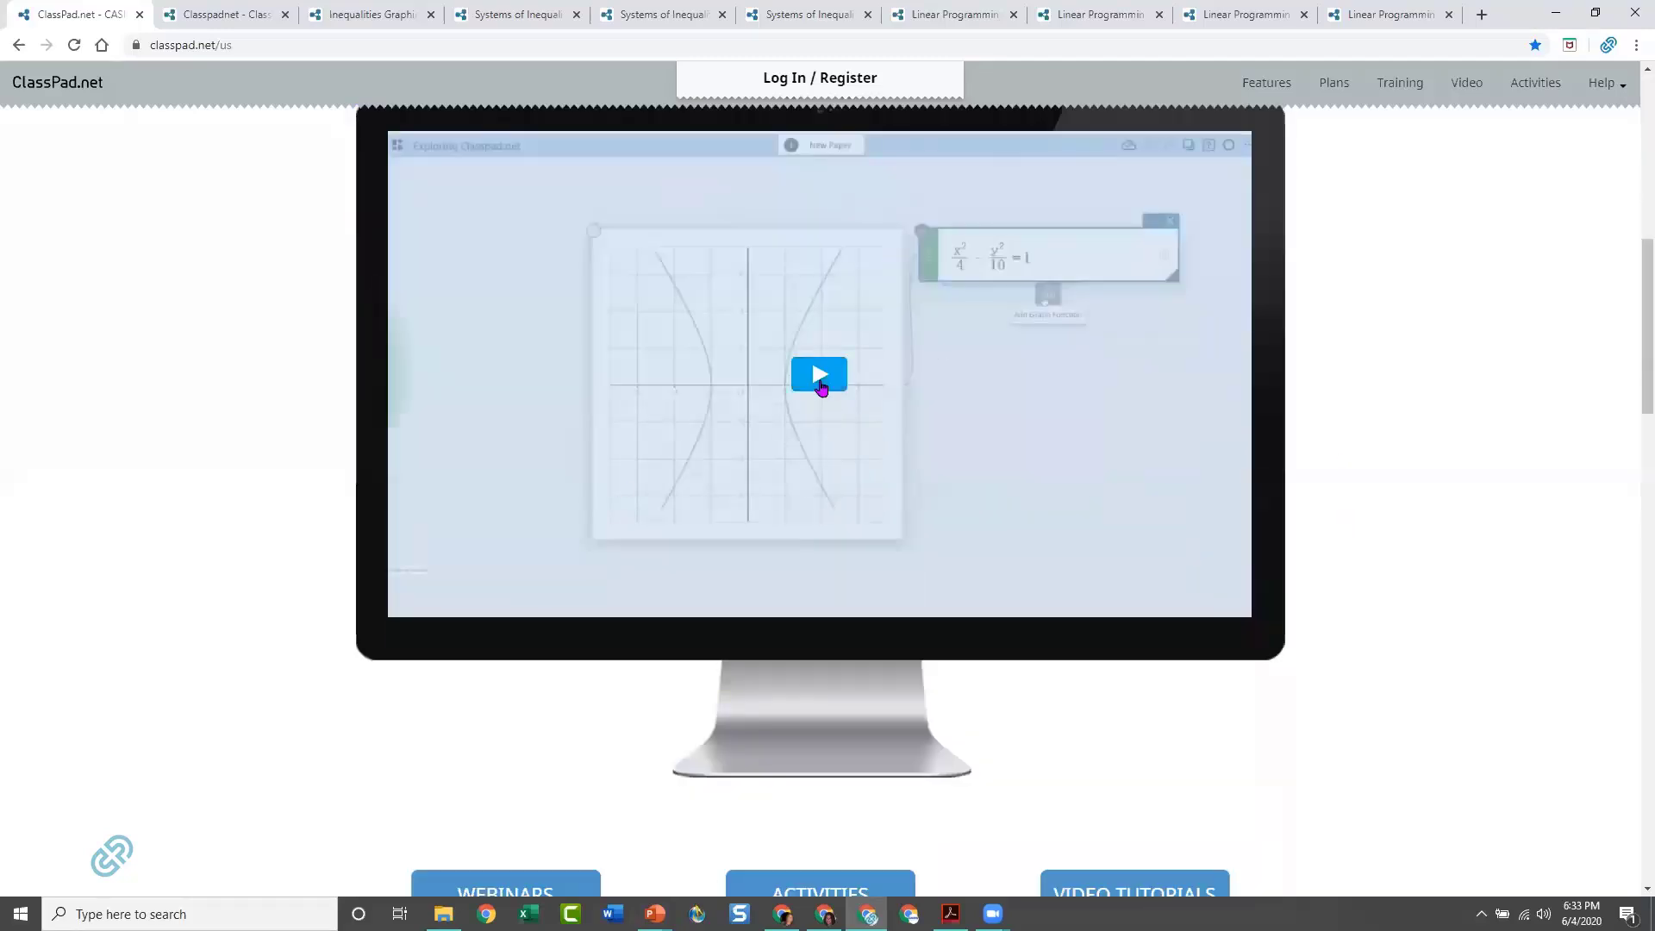
{"action": "left_click", "coordinate": [819, 379]}
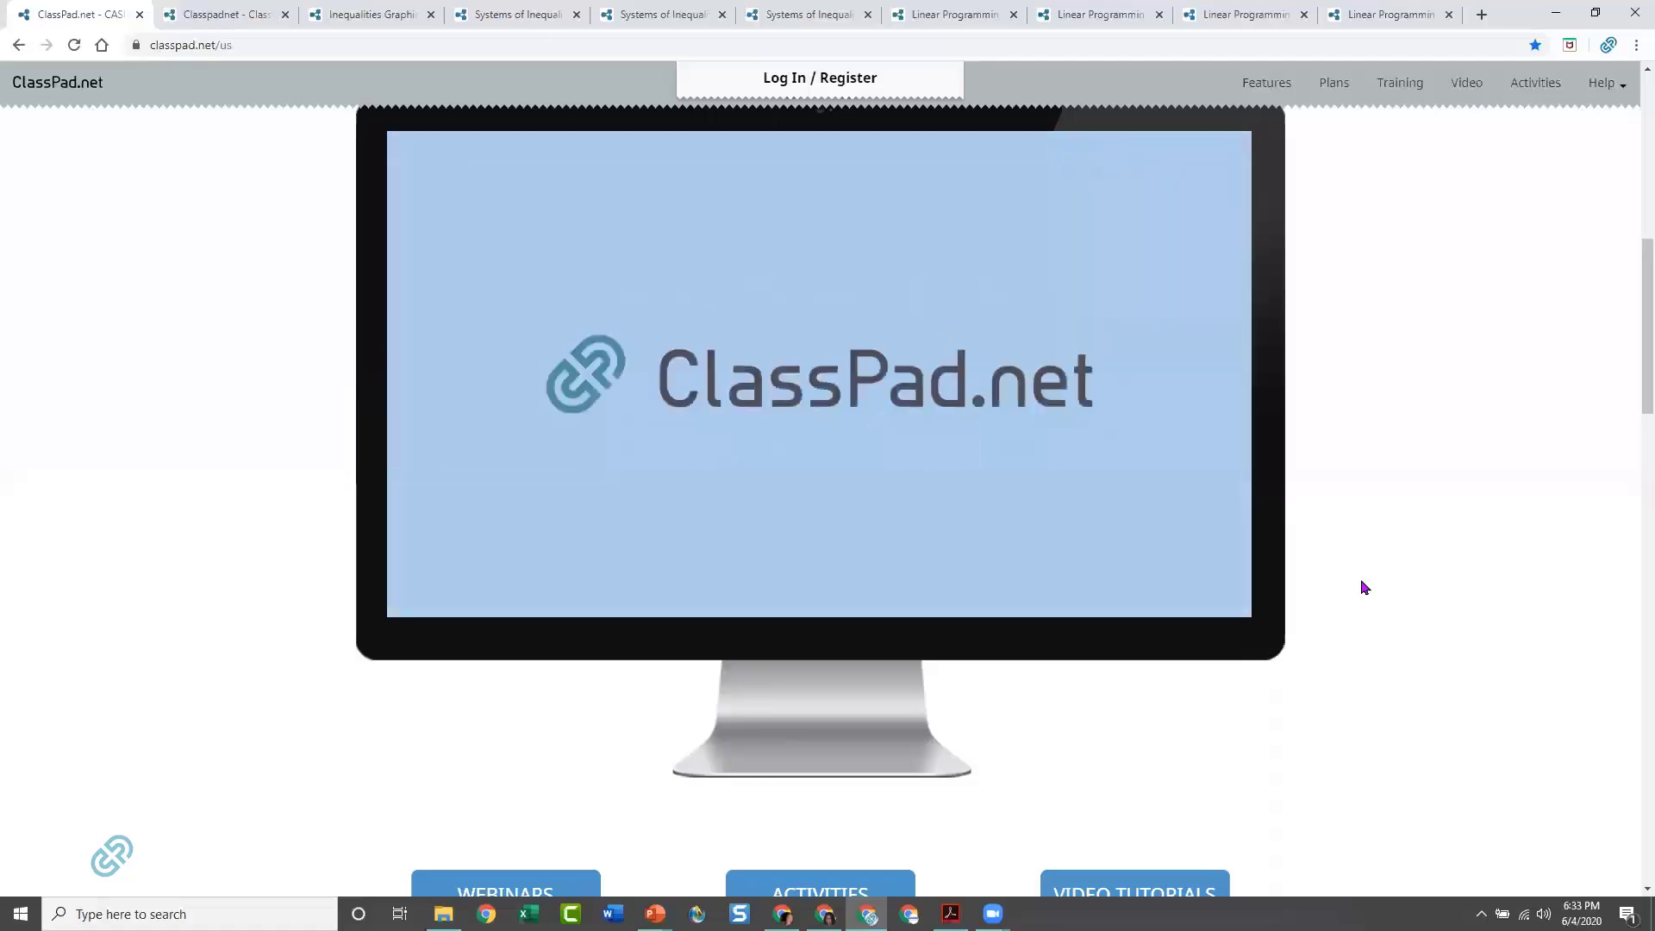
{"action": "scroll", "coordinate": [1426, 588], "scroll_direction": "down", "scroll_amount": 4}
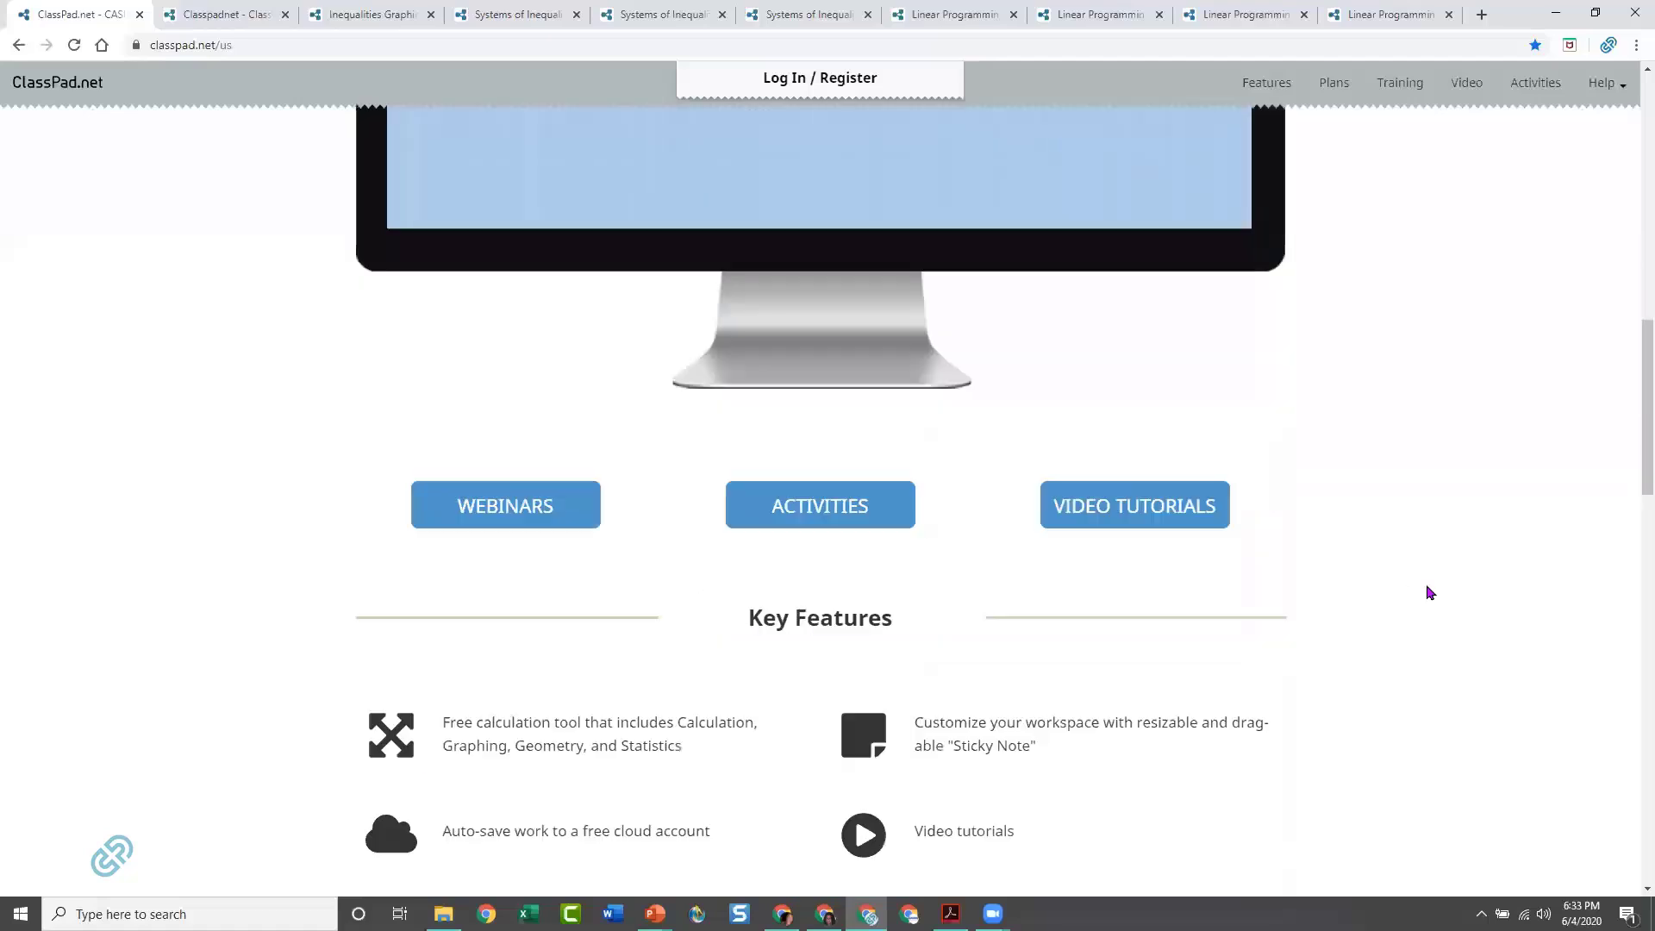
{"action": "scroll", "coordinate": [1430, 593], "scroll_direction": "down", "scroll_amount": 1}
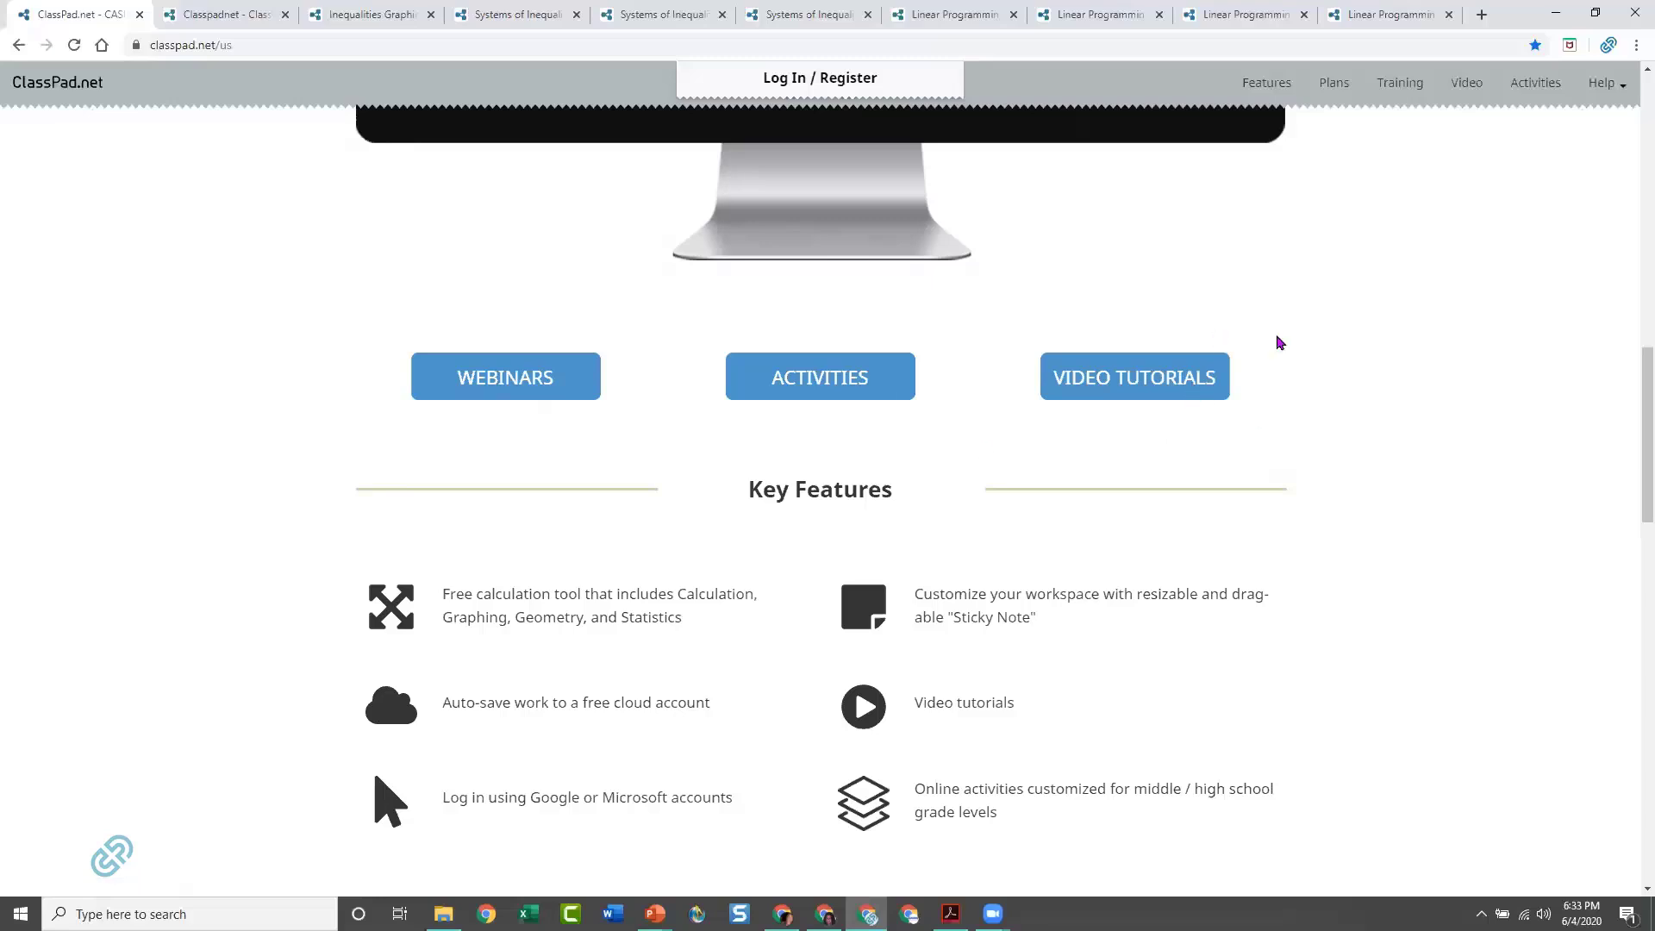
{"action": "scroll", "coordinate": [1348, 318], "scroll_direction": "up", "scroll_amount": 6}
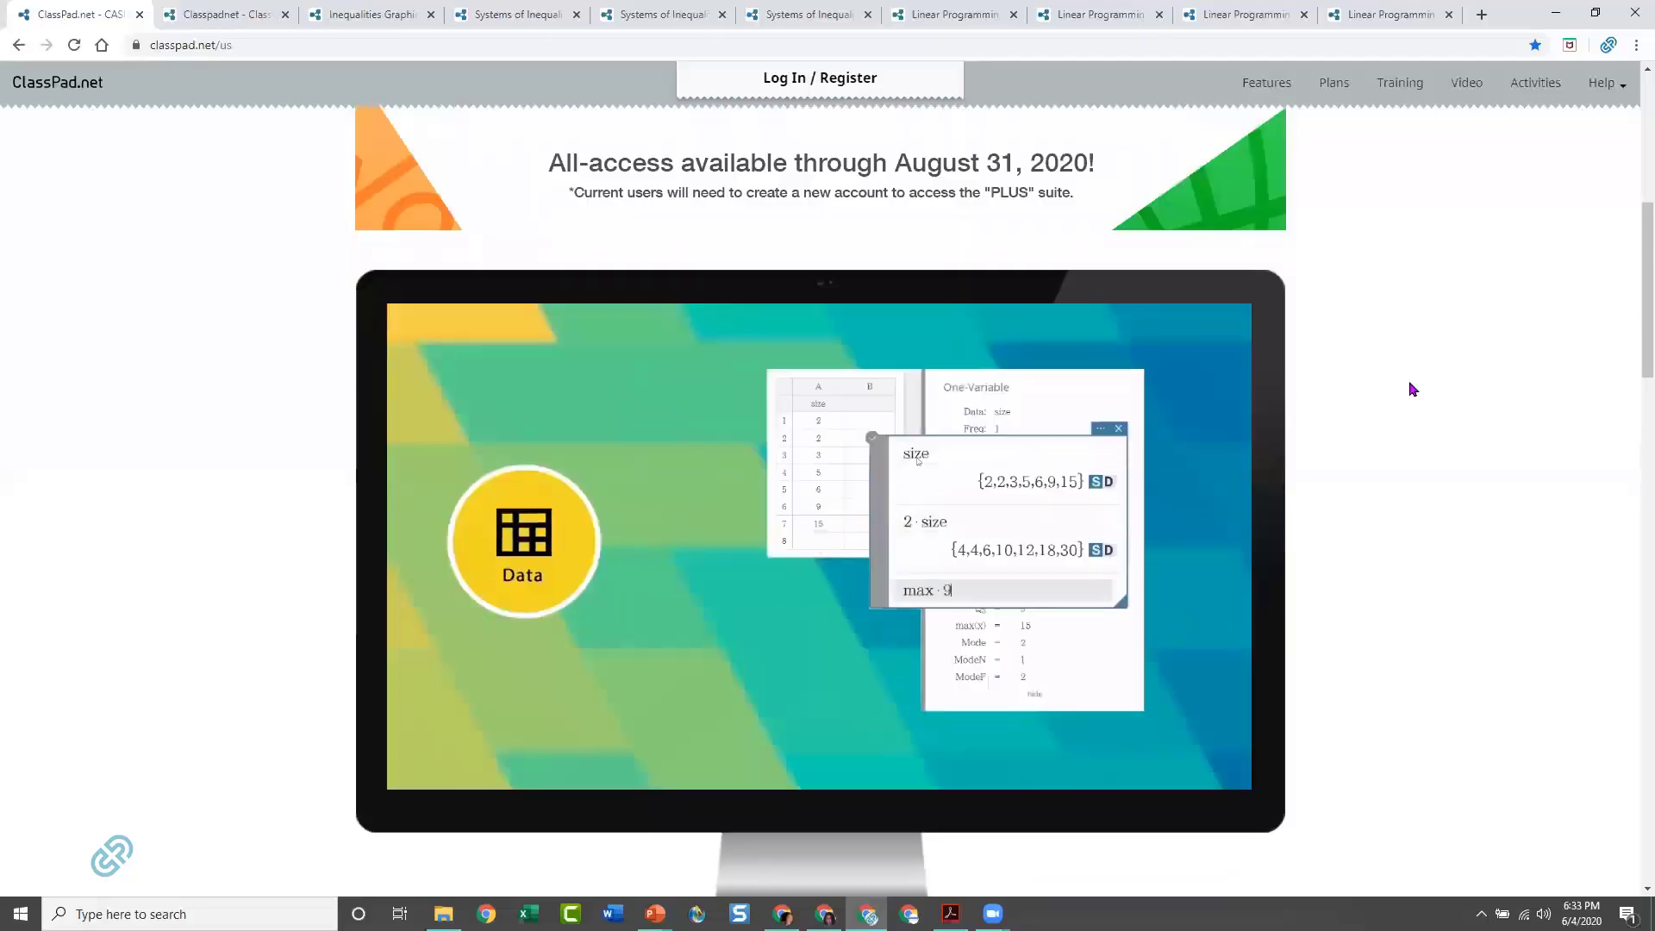
{"action": "scroll", "coordinate": [1417, 392], "scroll_direction": "up", "scroll_amount": 2}
{"action": "scroll", "coordinate": [1419, 386], "scroll_direction": "up", "scroll_amount": 4}
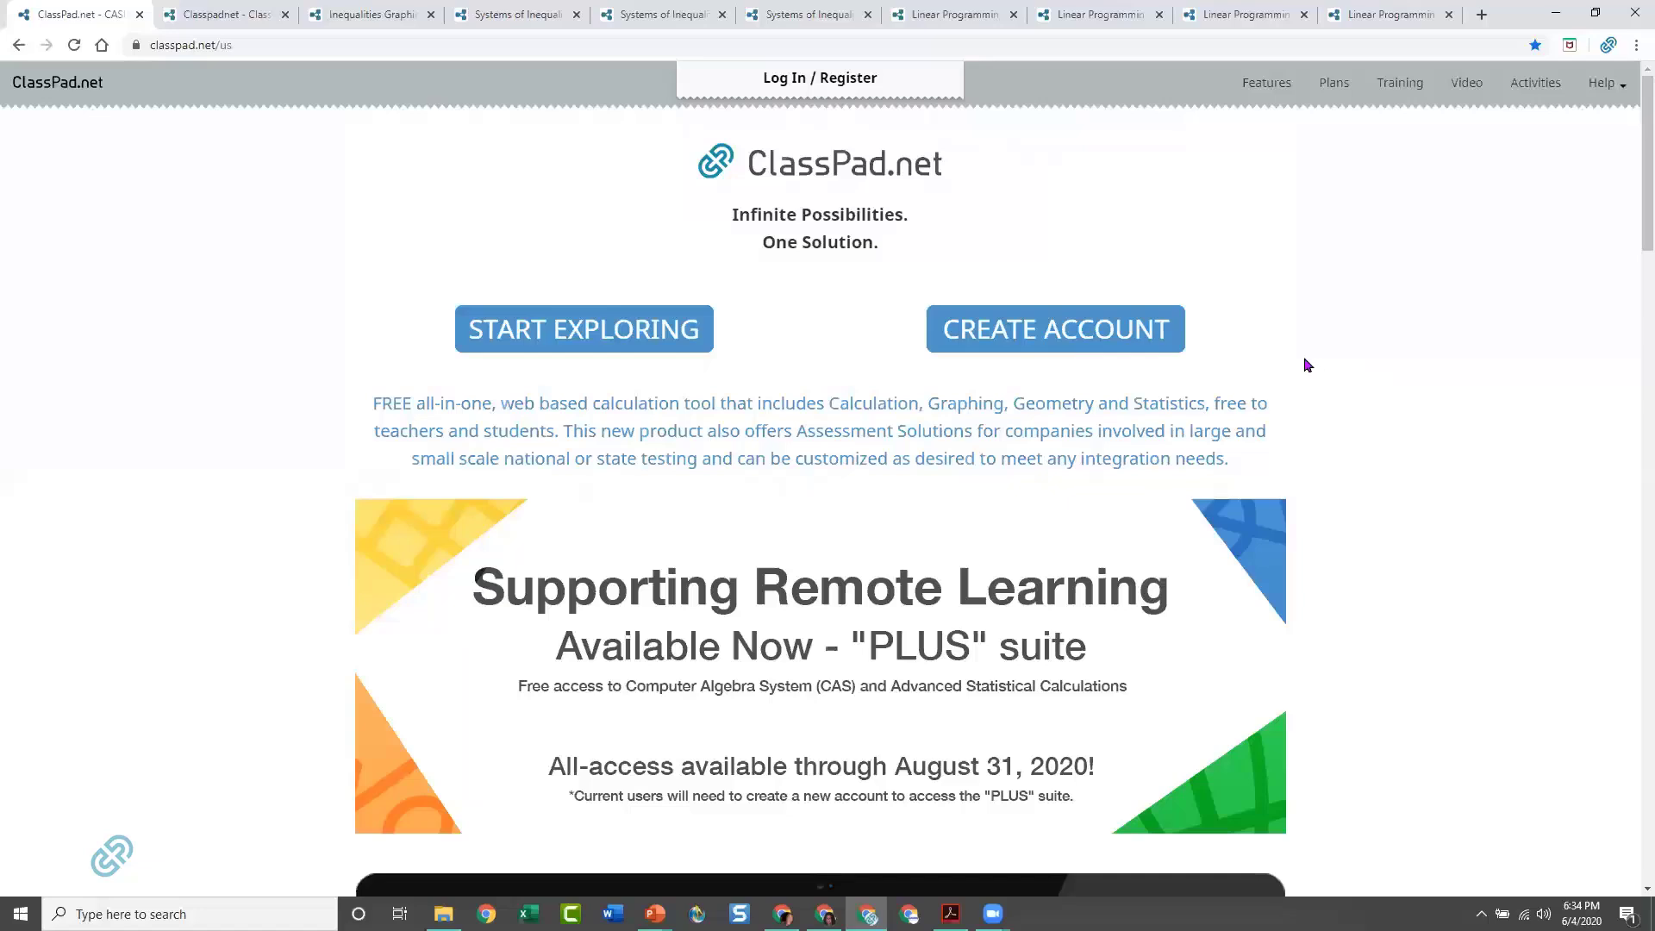
Switch to the My Papers page, look over its list and create a new paper
{"action": "left_click", "coordinate": [211, 21]}
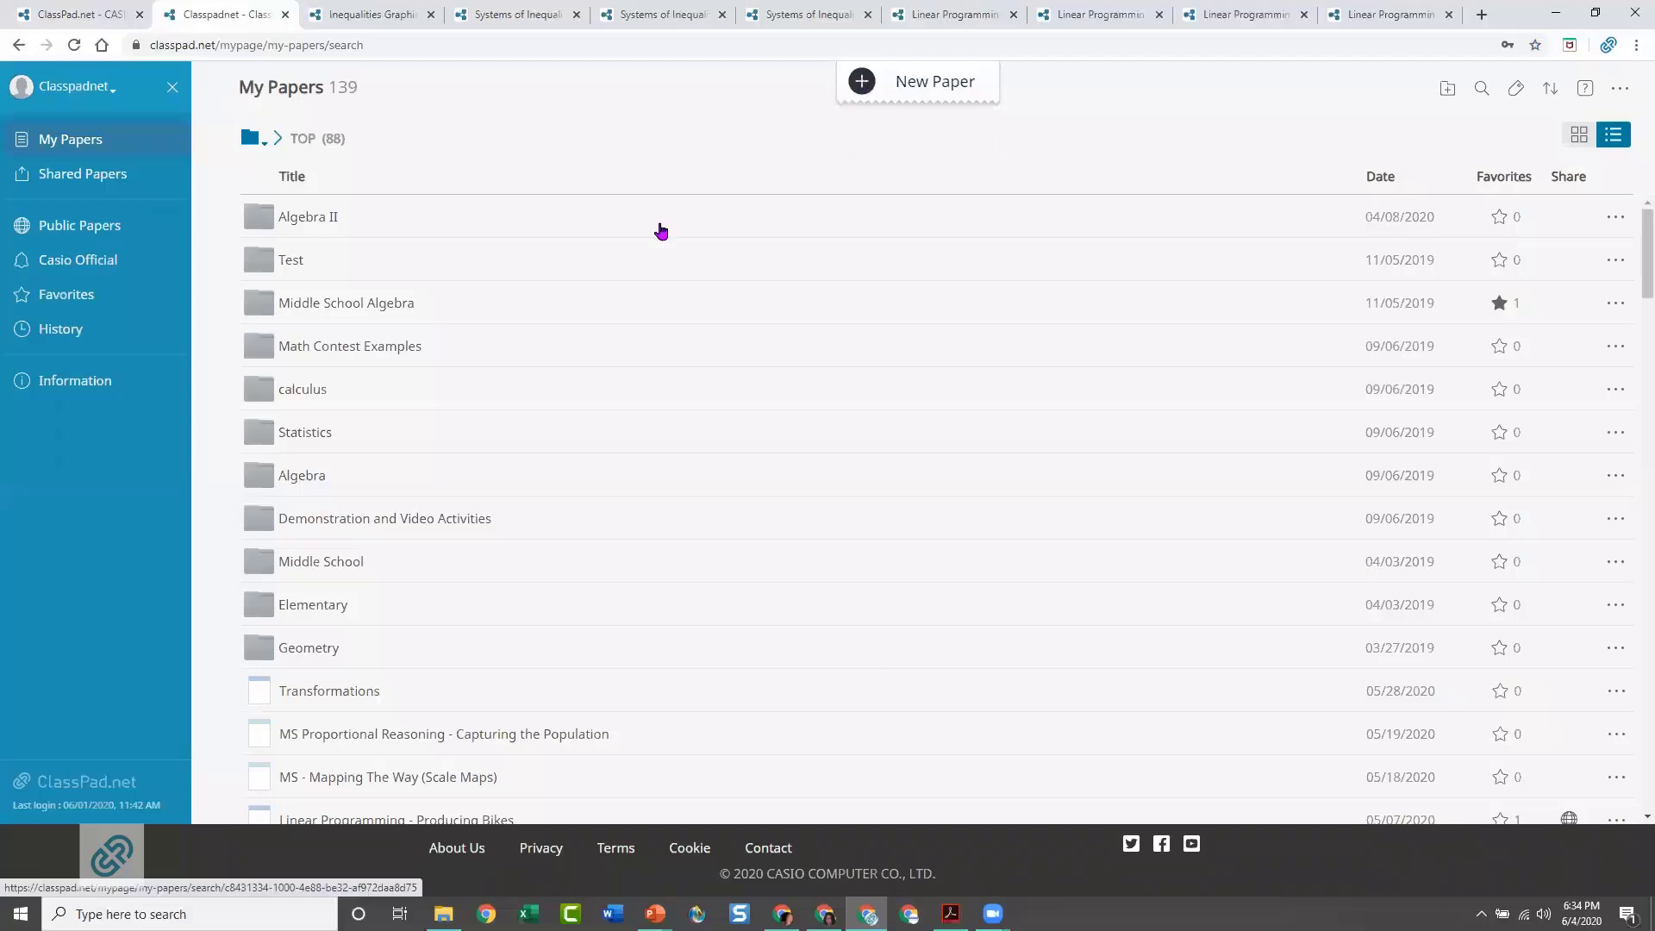
{"action": "scroll", "coordinate": [669, 503], "scroll_direction": "down", "scroll_amount": 3}
{"action": "scroll", "coordinate": [662, 469], "scroll_direction": "up", "scroll_amount": 3}
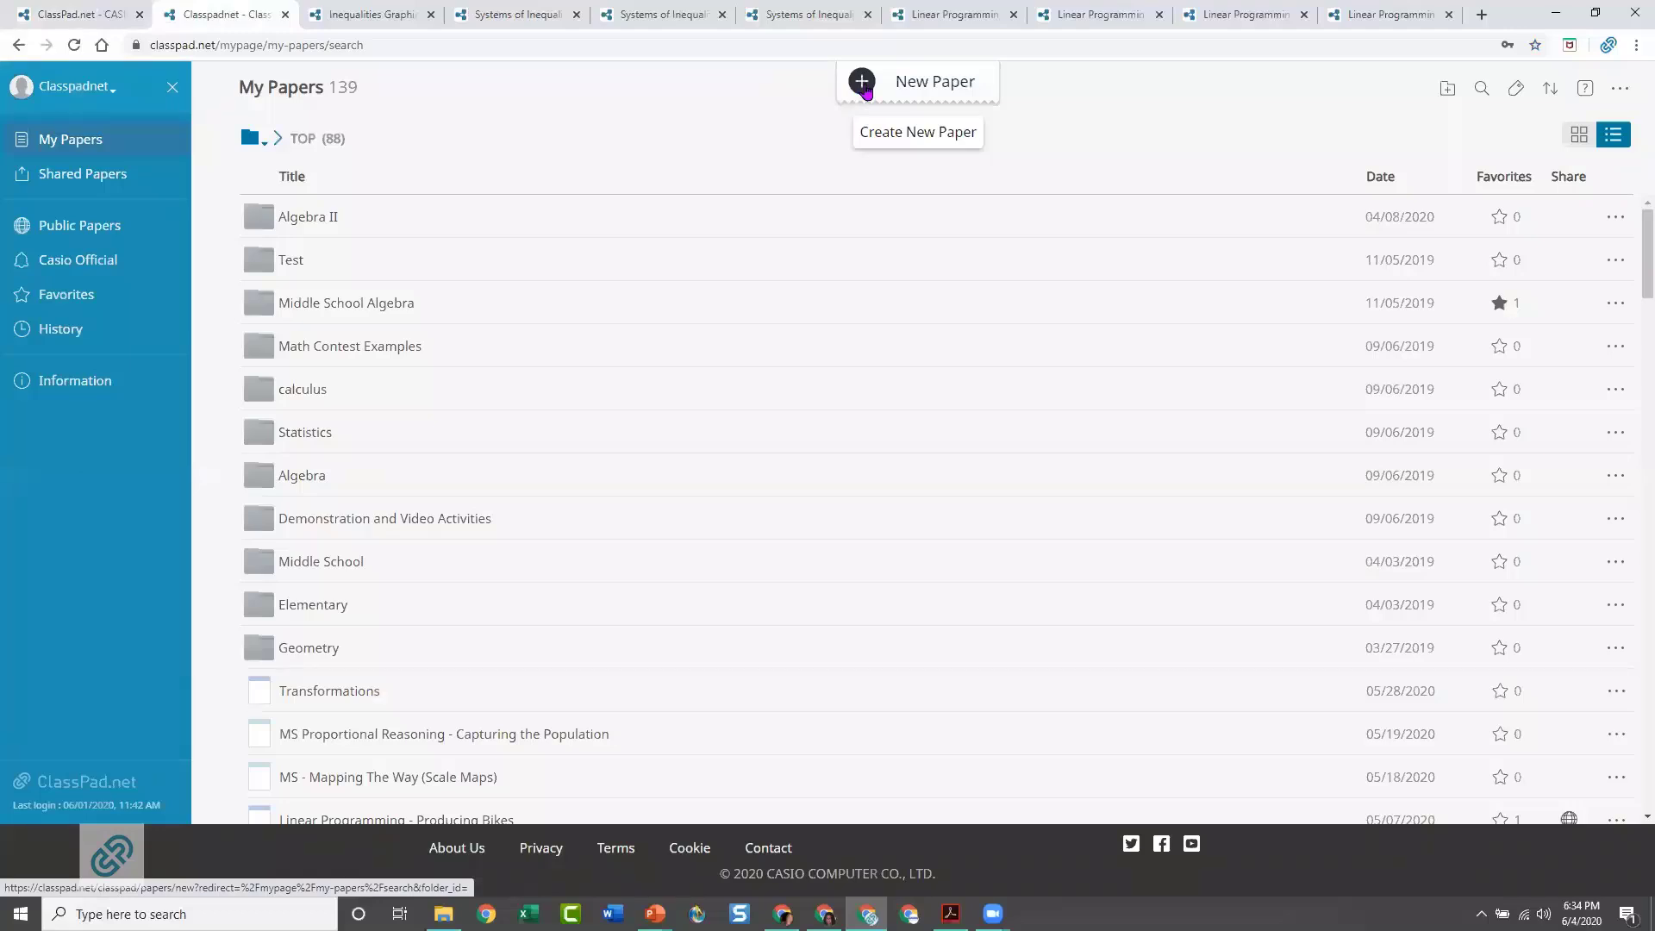
{"action": "left_click", "coordinate": [865, 92]}
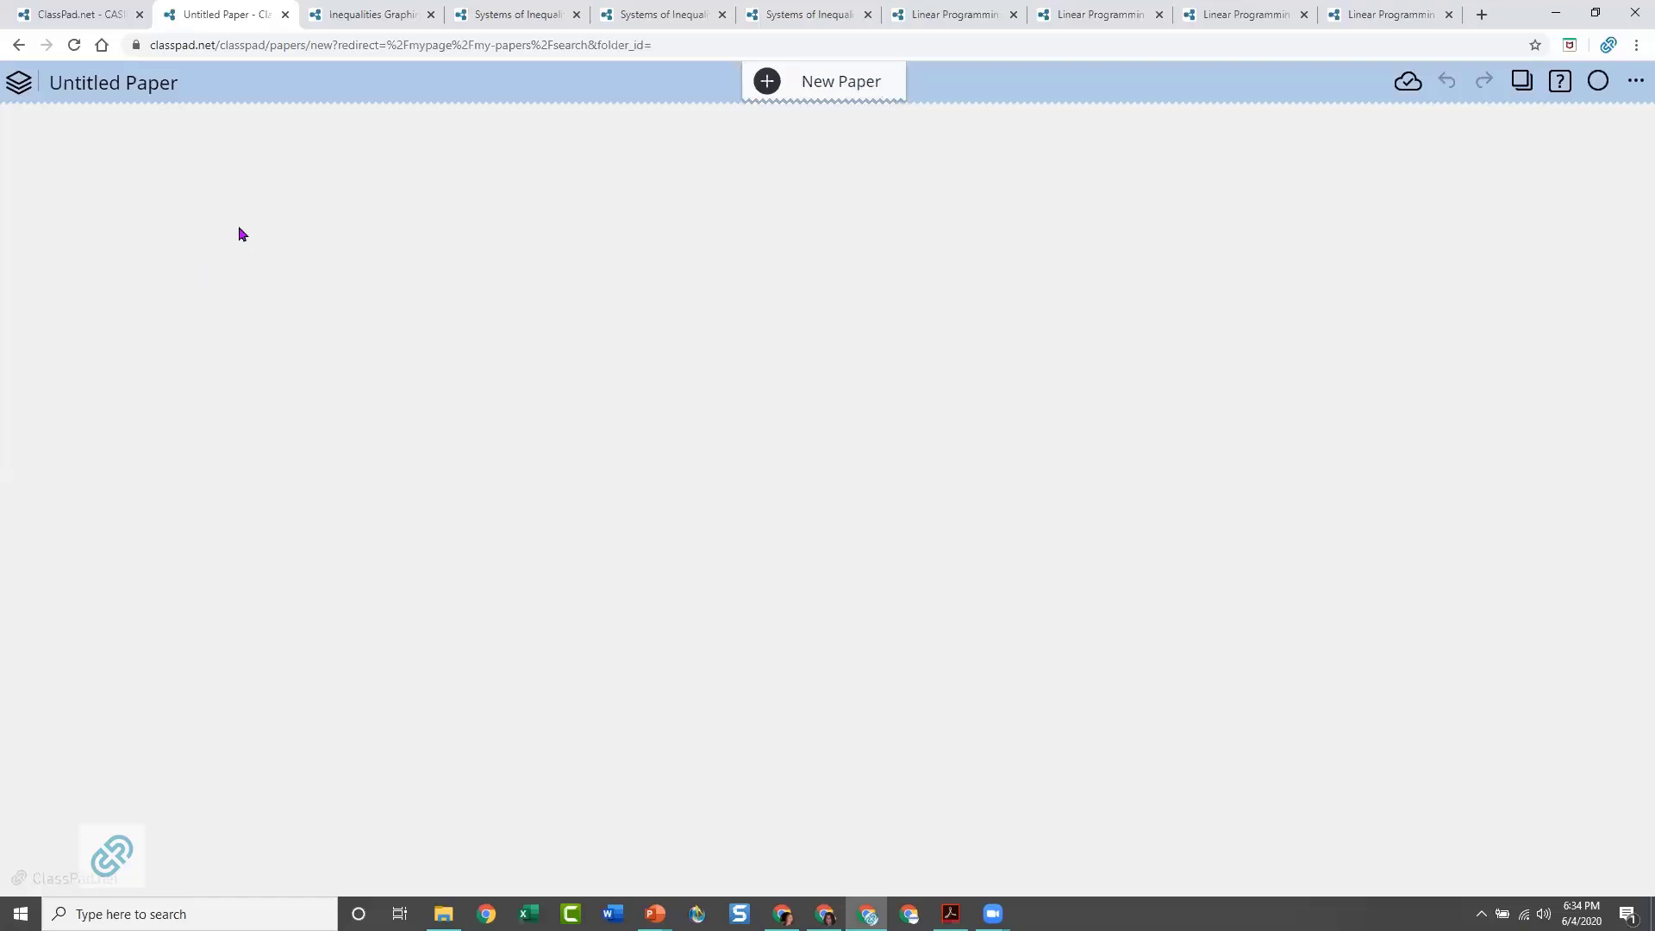
Add a text sticky note to the blank paper and move it near the paper's upper-left corner
{"action": "left_click", "coordinate": [179, 240]}
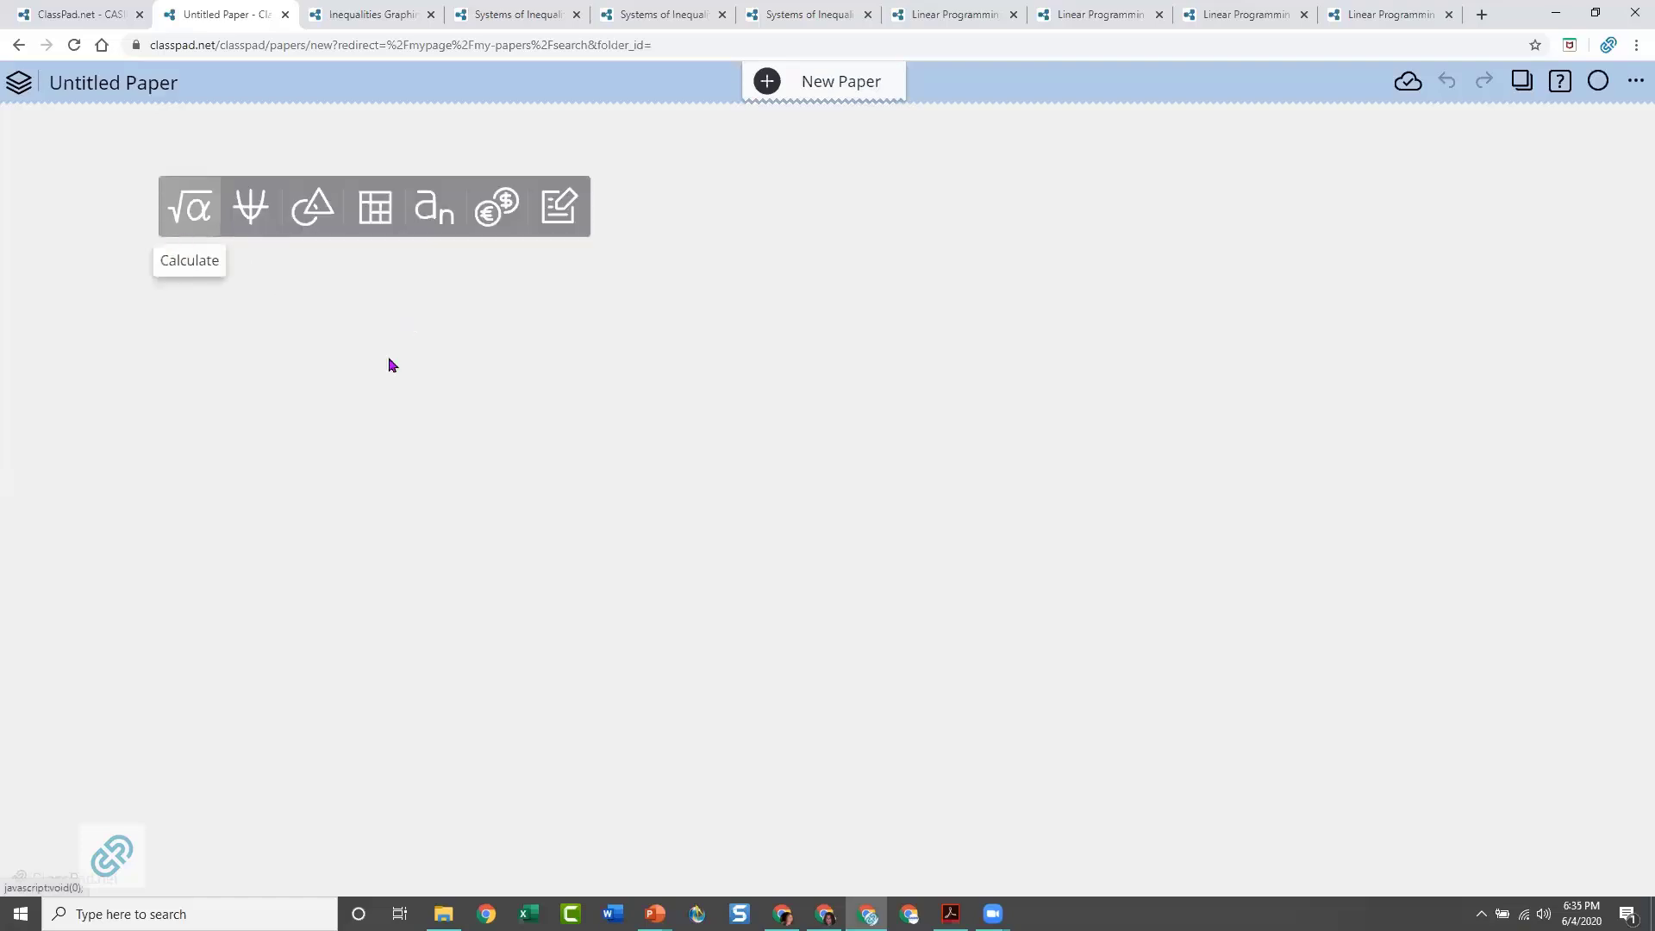
{"action": "left_click", "coordinate": [1225, 331]}
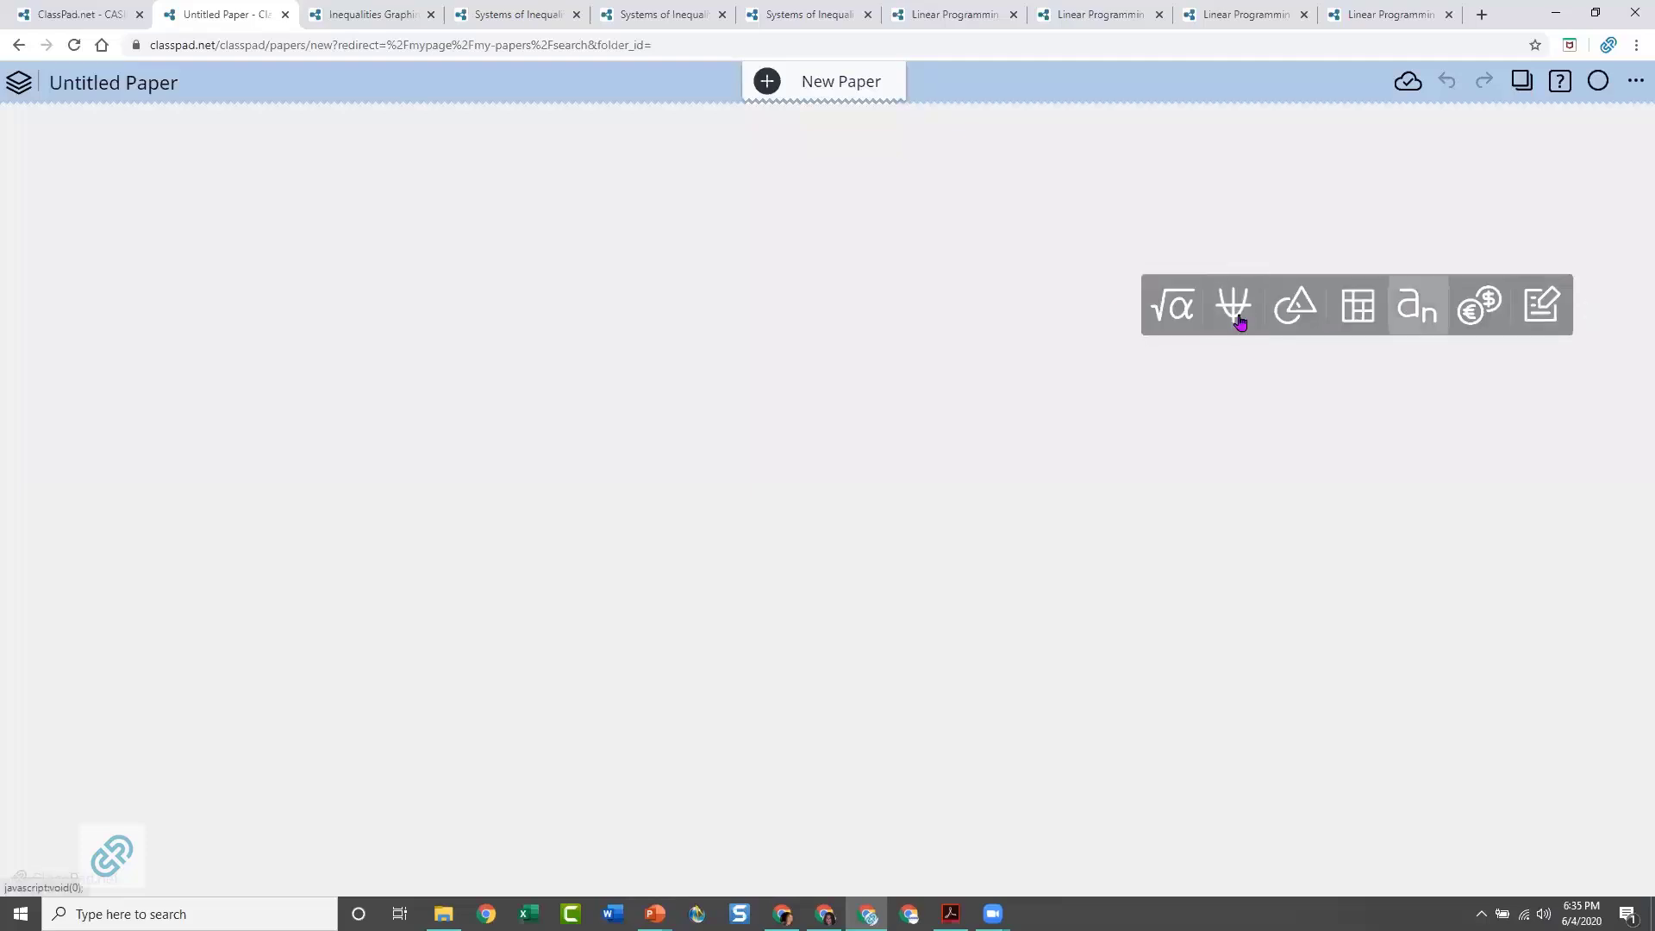
{"action": "left_click", "coordinate": [1549, 319]}
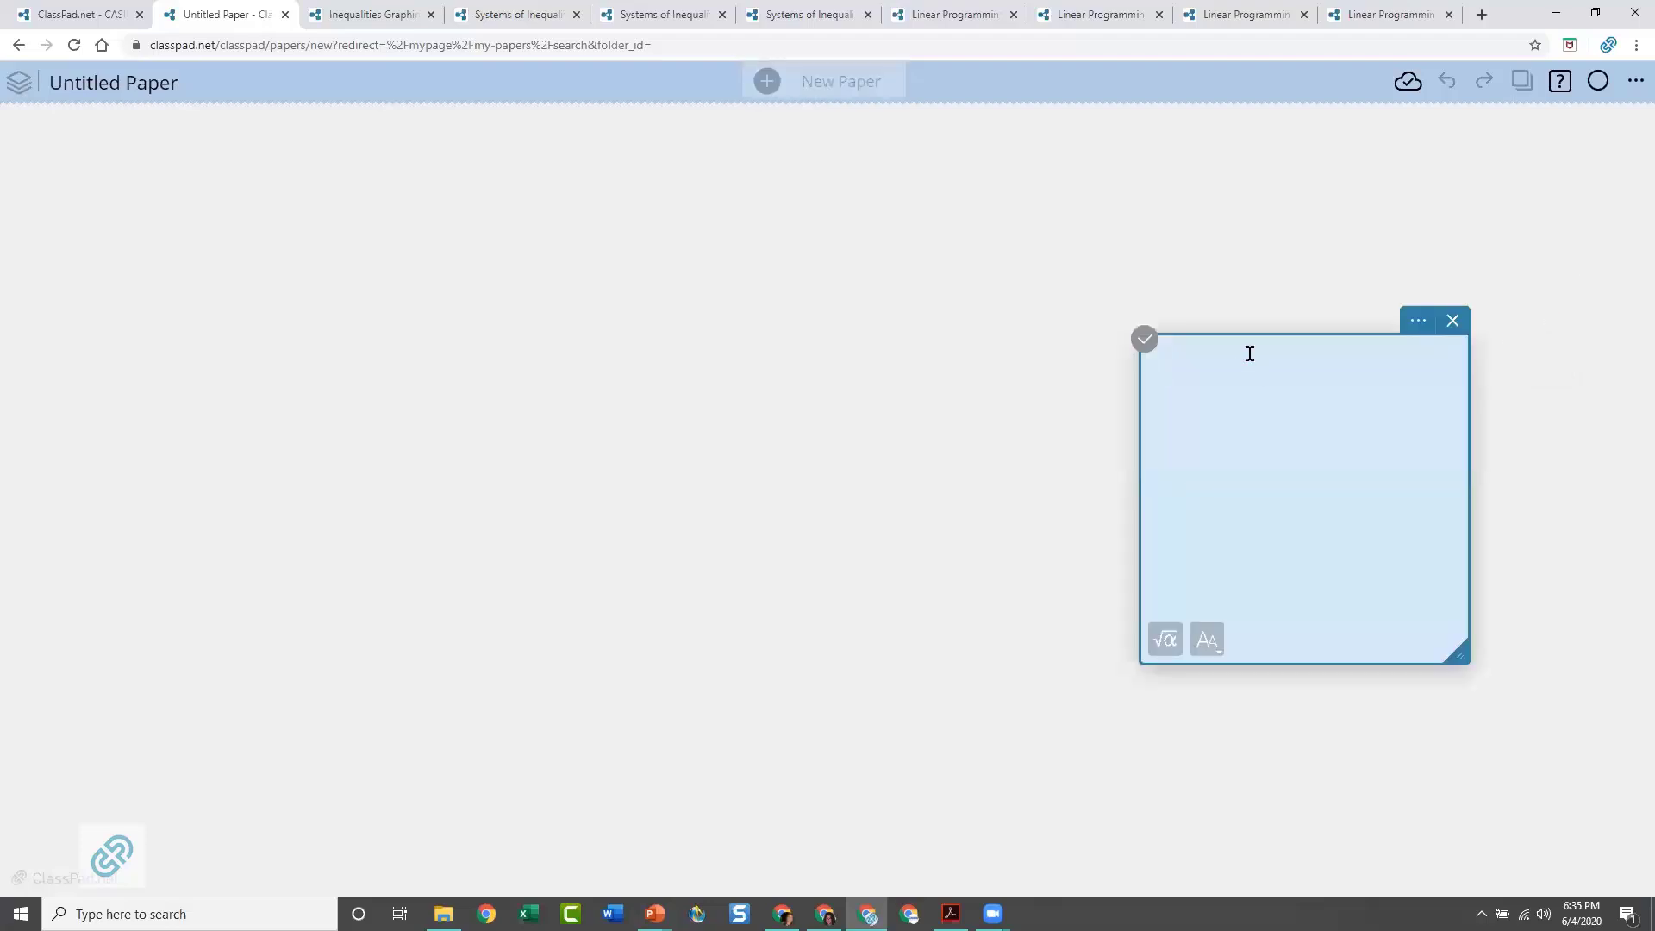
{"action": "left_click_drag", "start_coordinate": [1252, 354], "coordinate": [215, 214]}
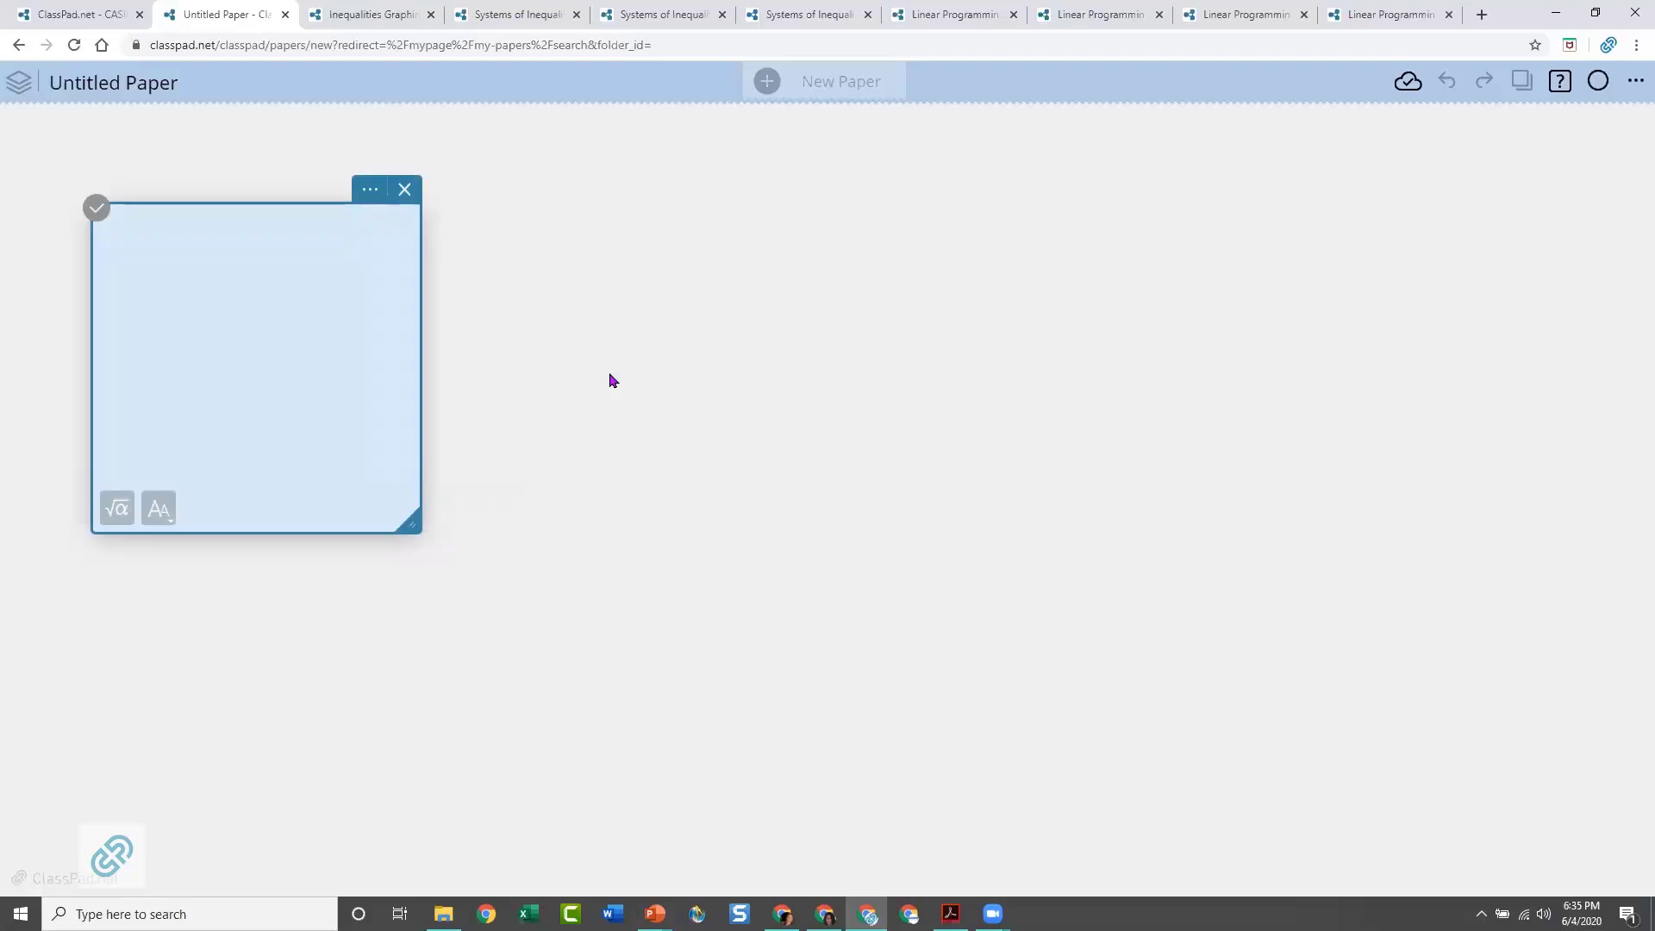
Enter the heading "Solve for x:" in the note and view the available font sizes
{"action": "type", "text": "Solve for x:"}
{"action": "key", "text": "Return"}
{"action": "left_click", "coordinate": [172, 517]}
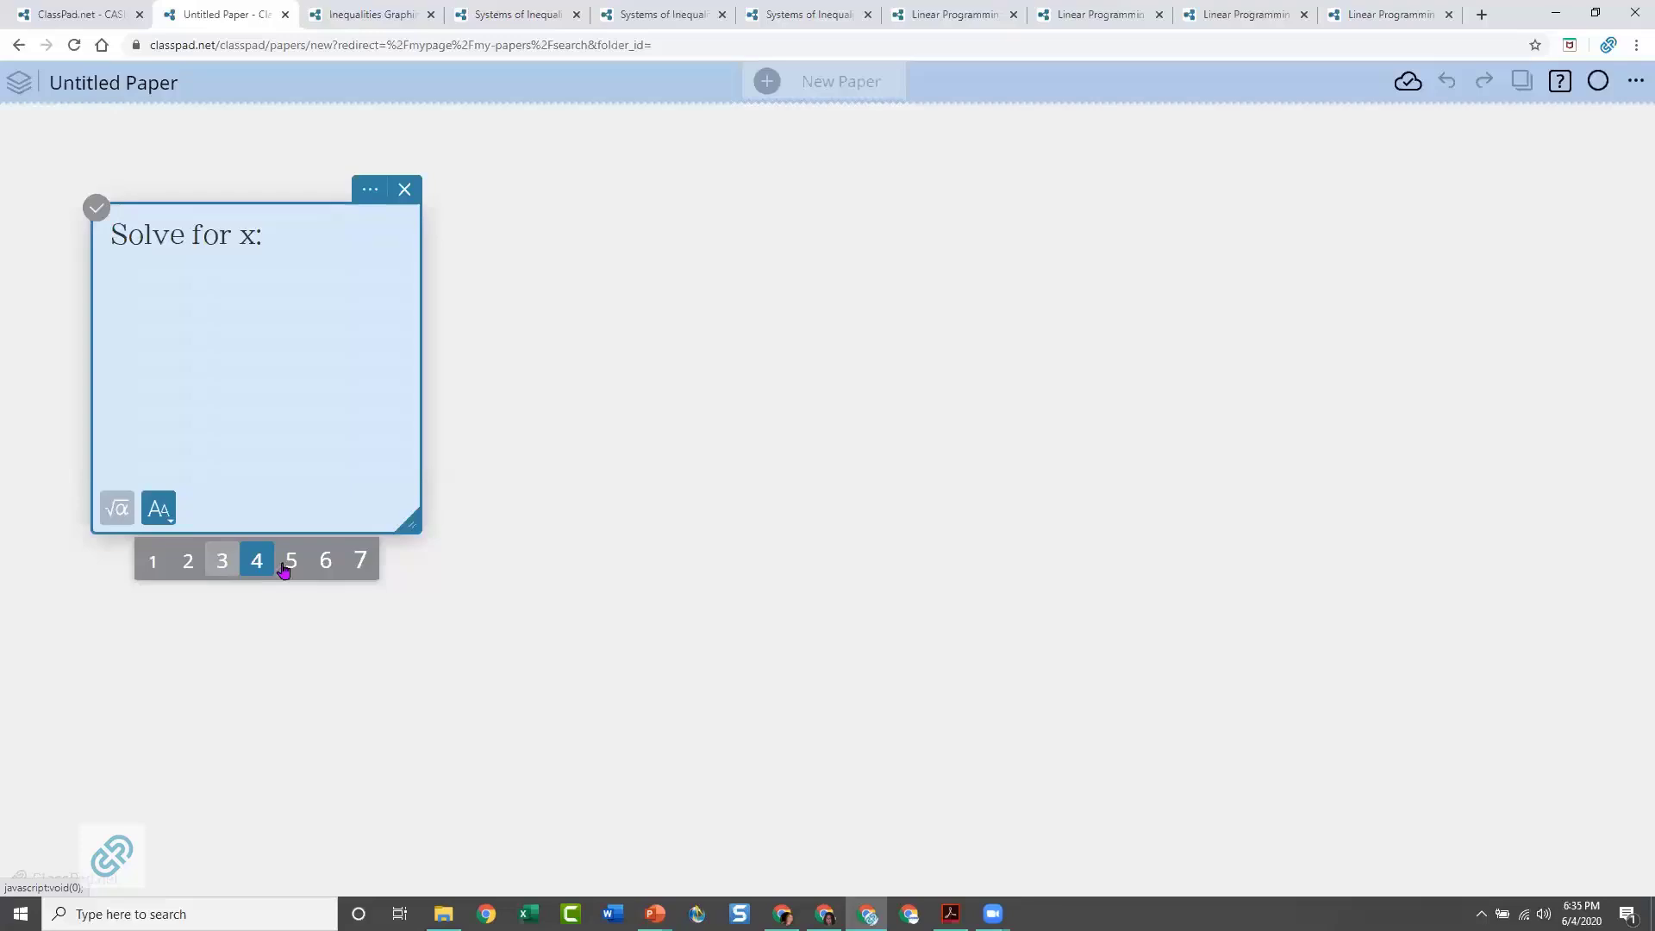
Insert a math expression under the heading and enter the inequality 1/2 x + 3 > 12, with 1/2 as a stacked fraction
{"action": "left_click", "coordinate": [119, 517]}
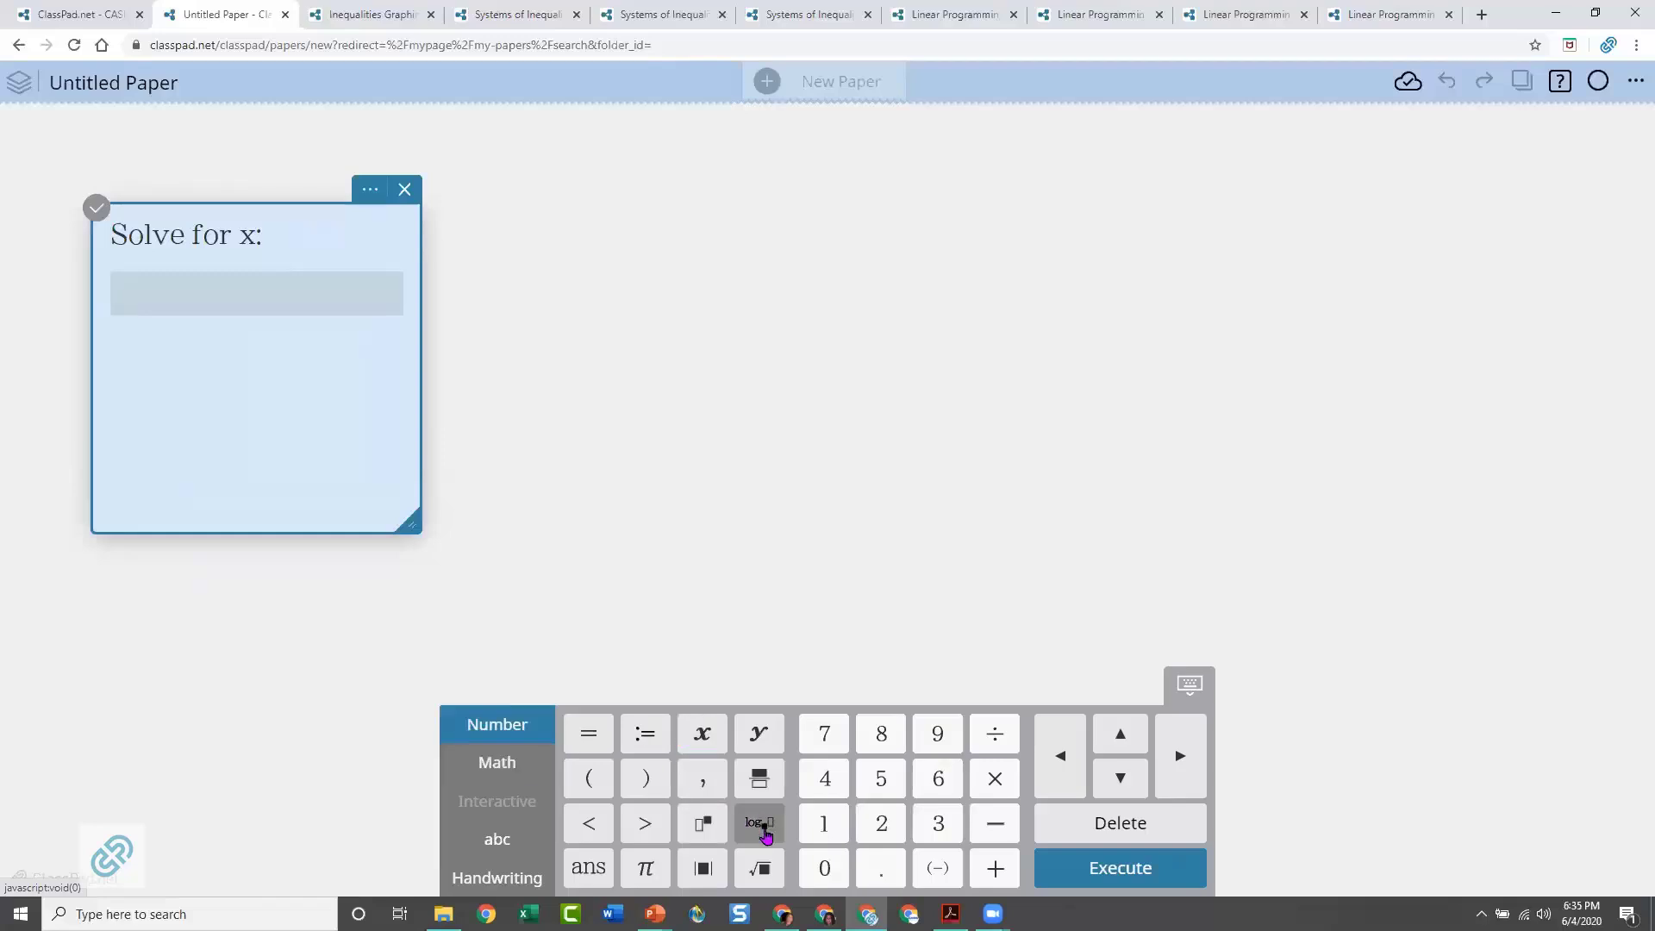
{"action": "left_click", "coordinate": [473, 763]}
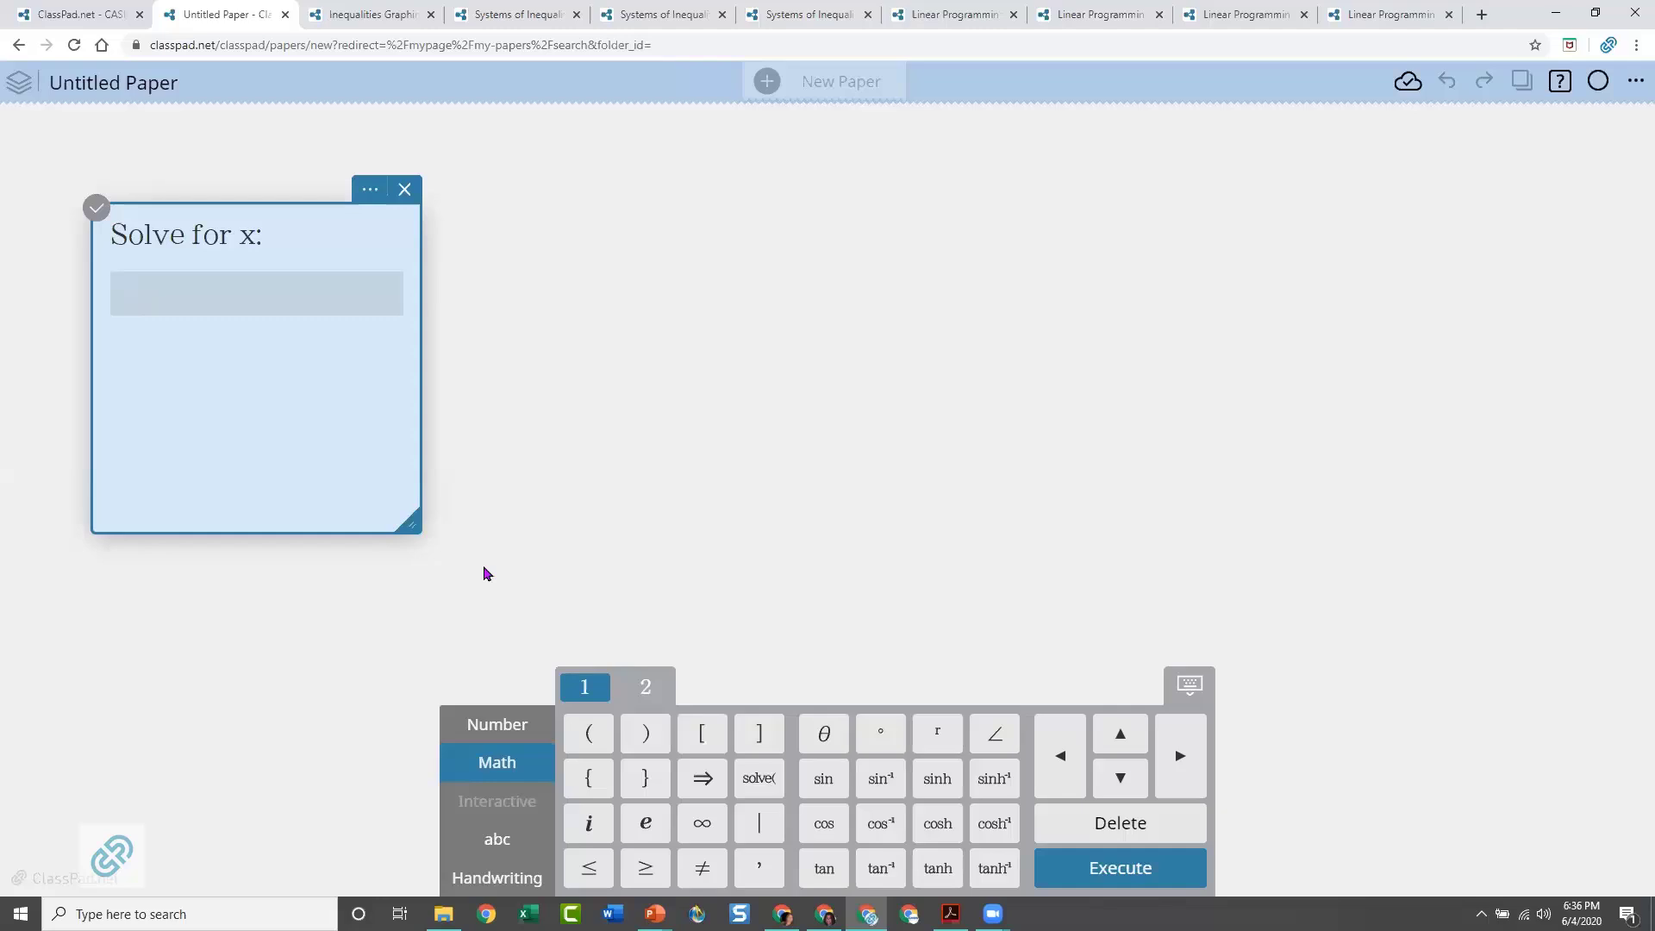
{"action": "left_click", "coordinate": [498, 727]}
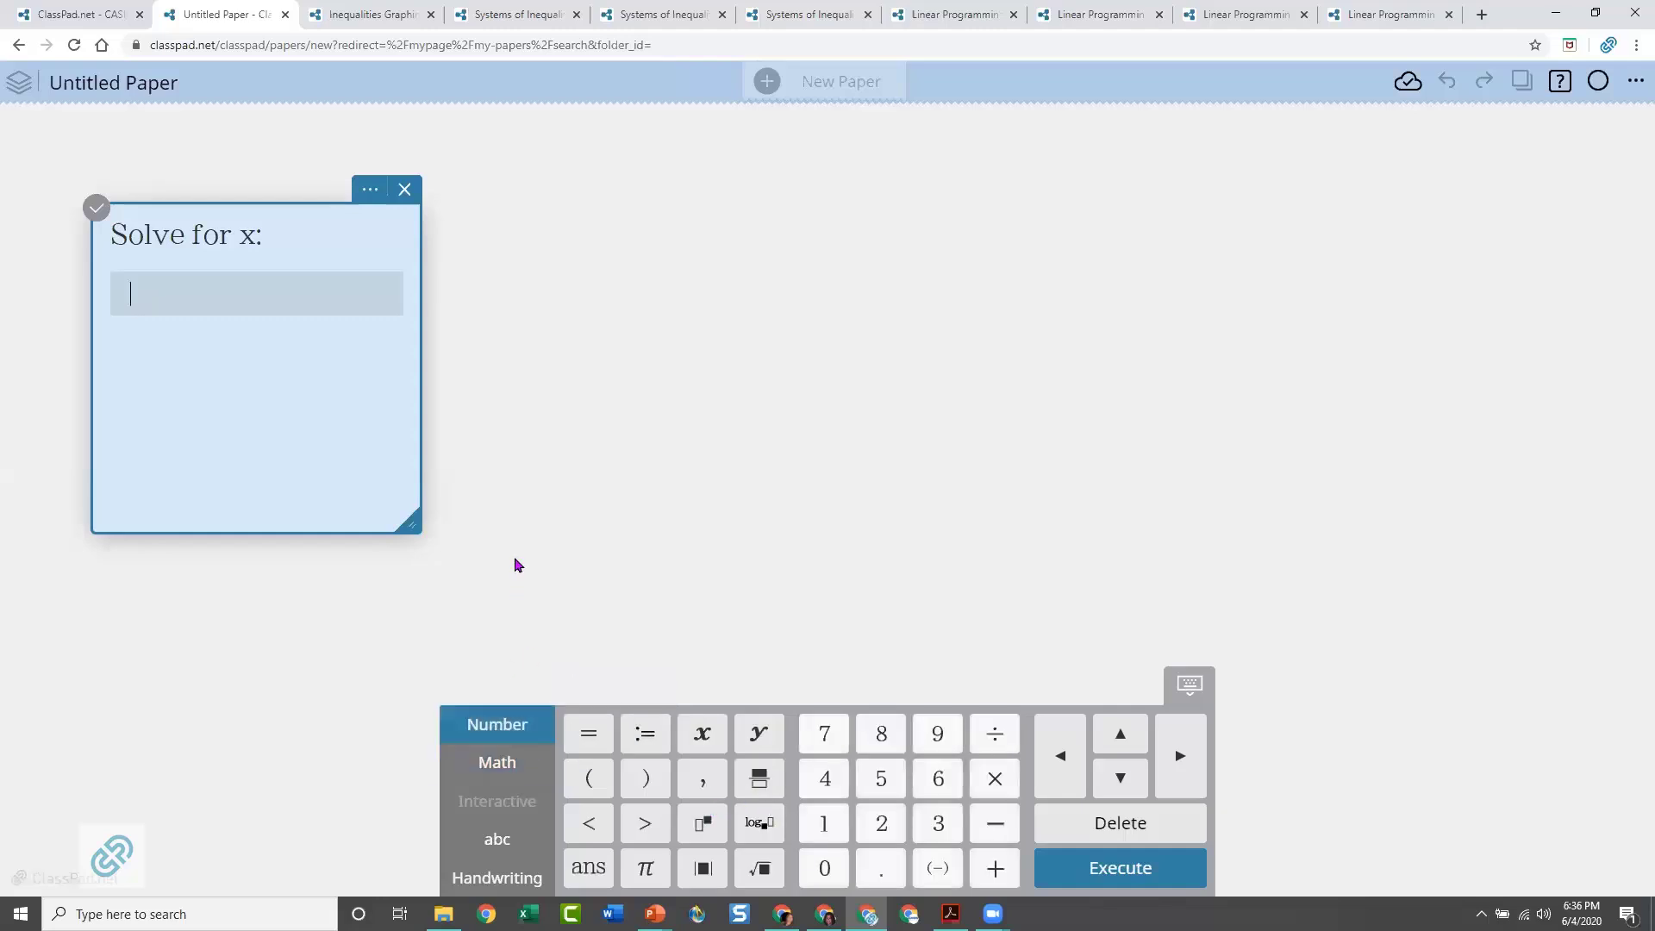
{"action": "type", "text": "1/2"}
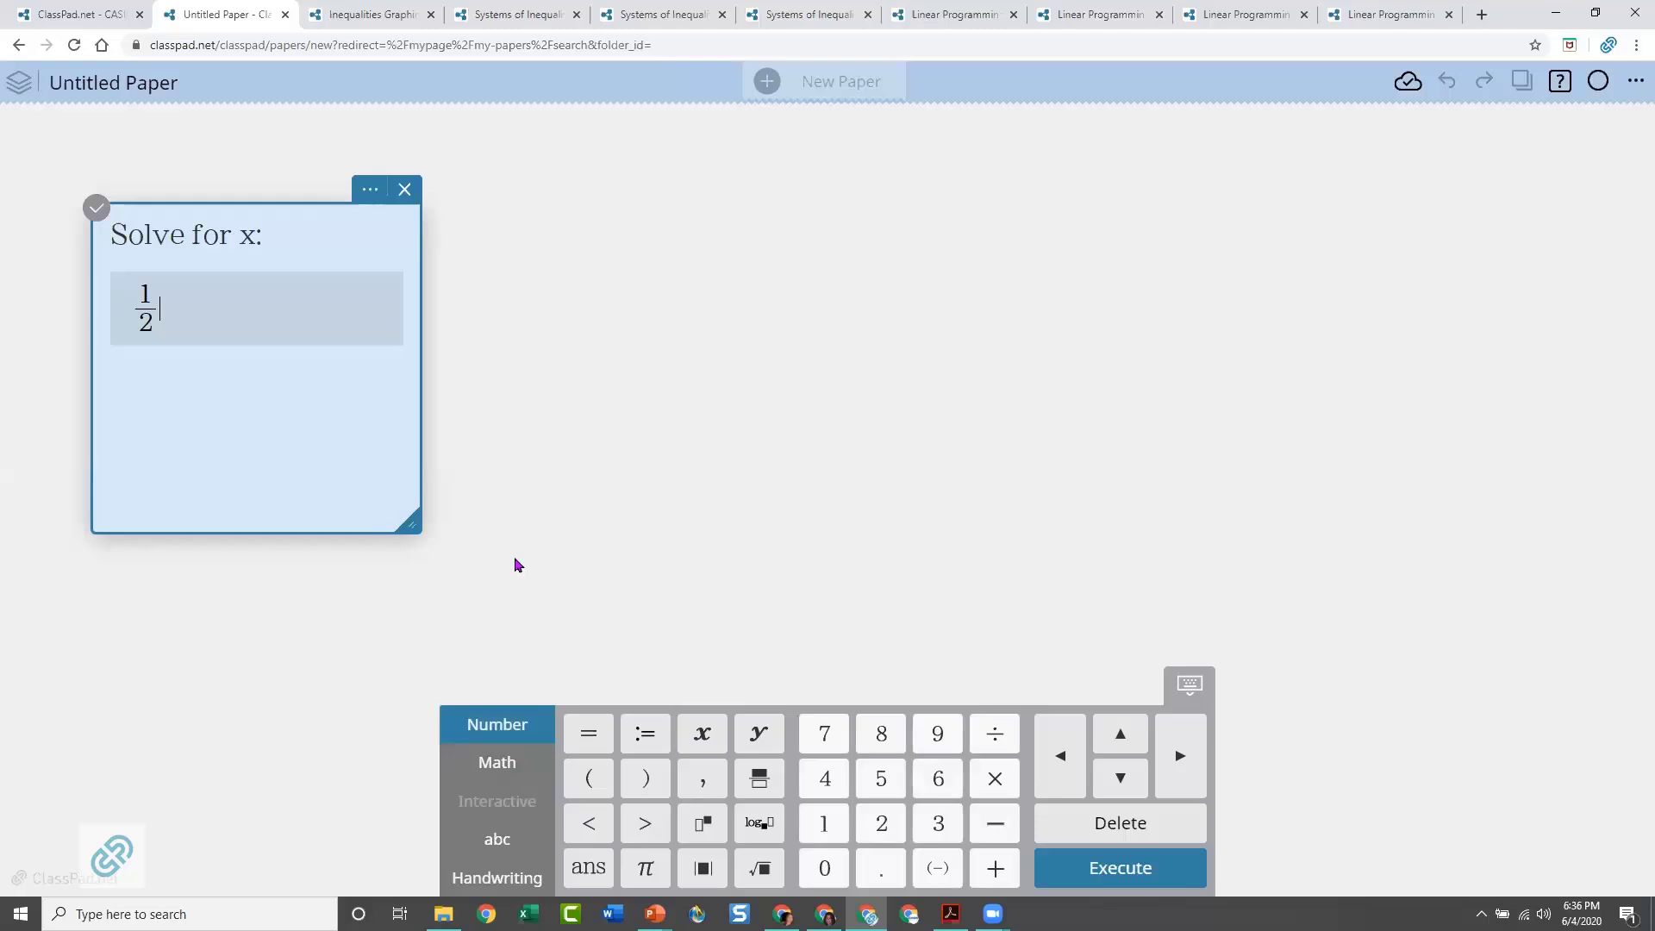
{"action": "type", "text": "x+3"}
{"action": "left_click", "coordinate": [634, 826]}
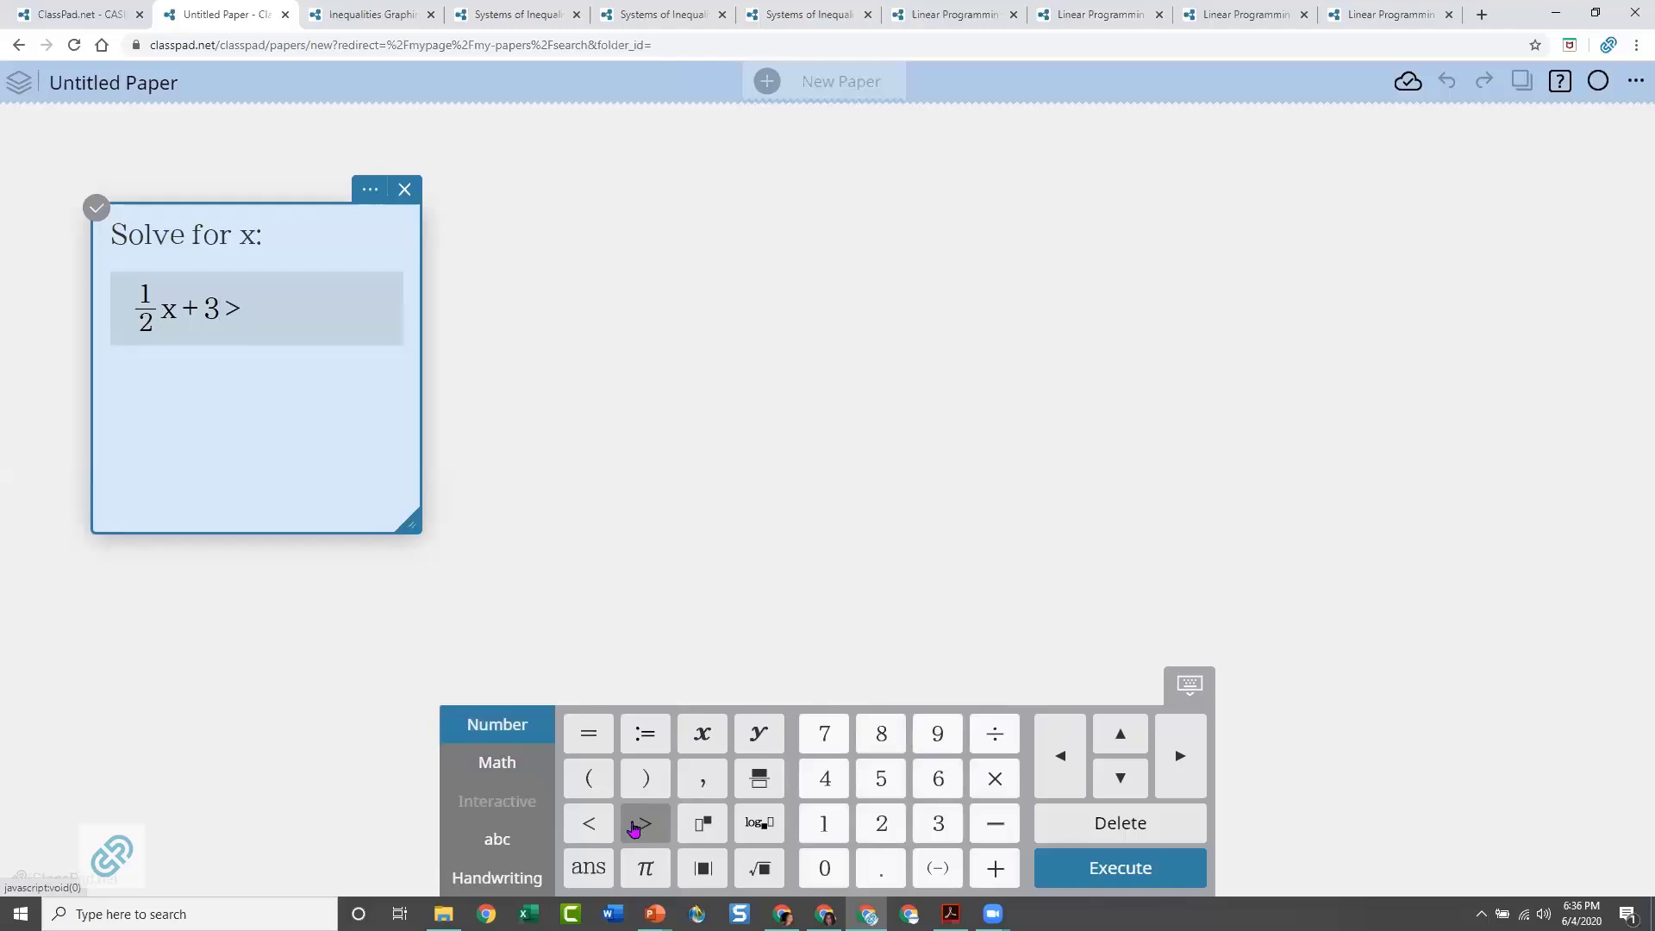
{"action": "left_click", "coordinate": [825, 823]}
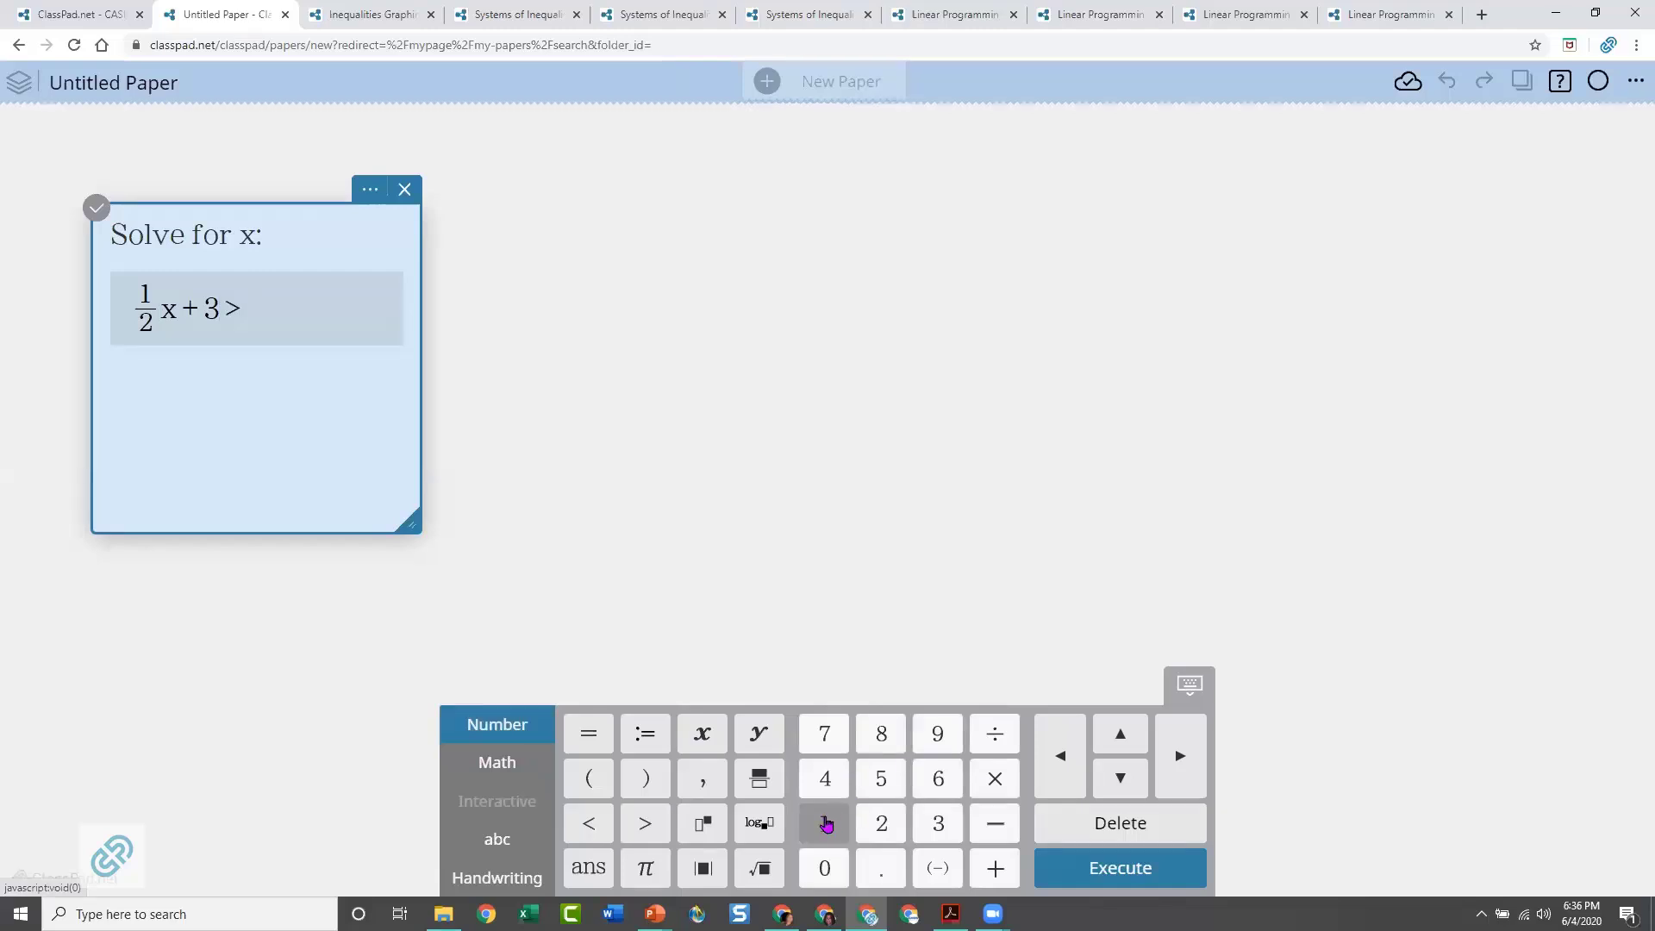
{"action": "left_click", "coordinate": [878, 826]}
{"action": "left_click", "coordinate": [1115, 879]}
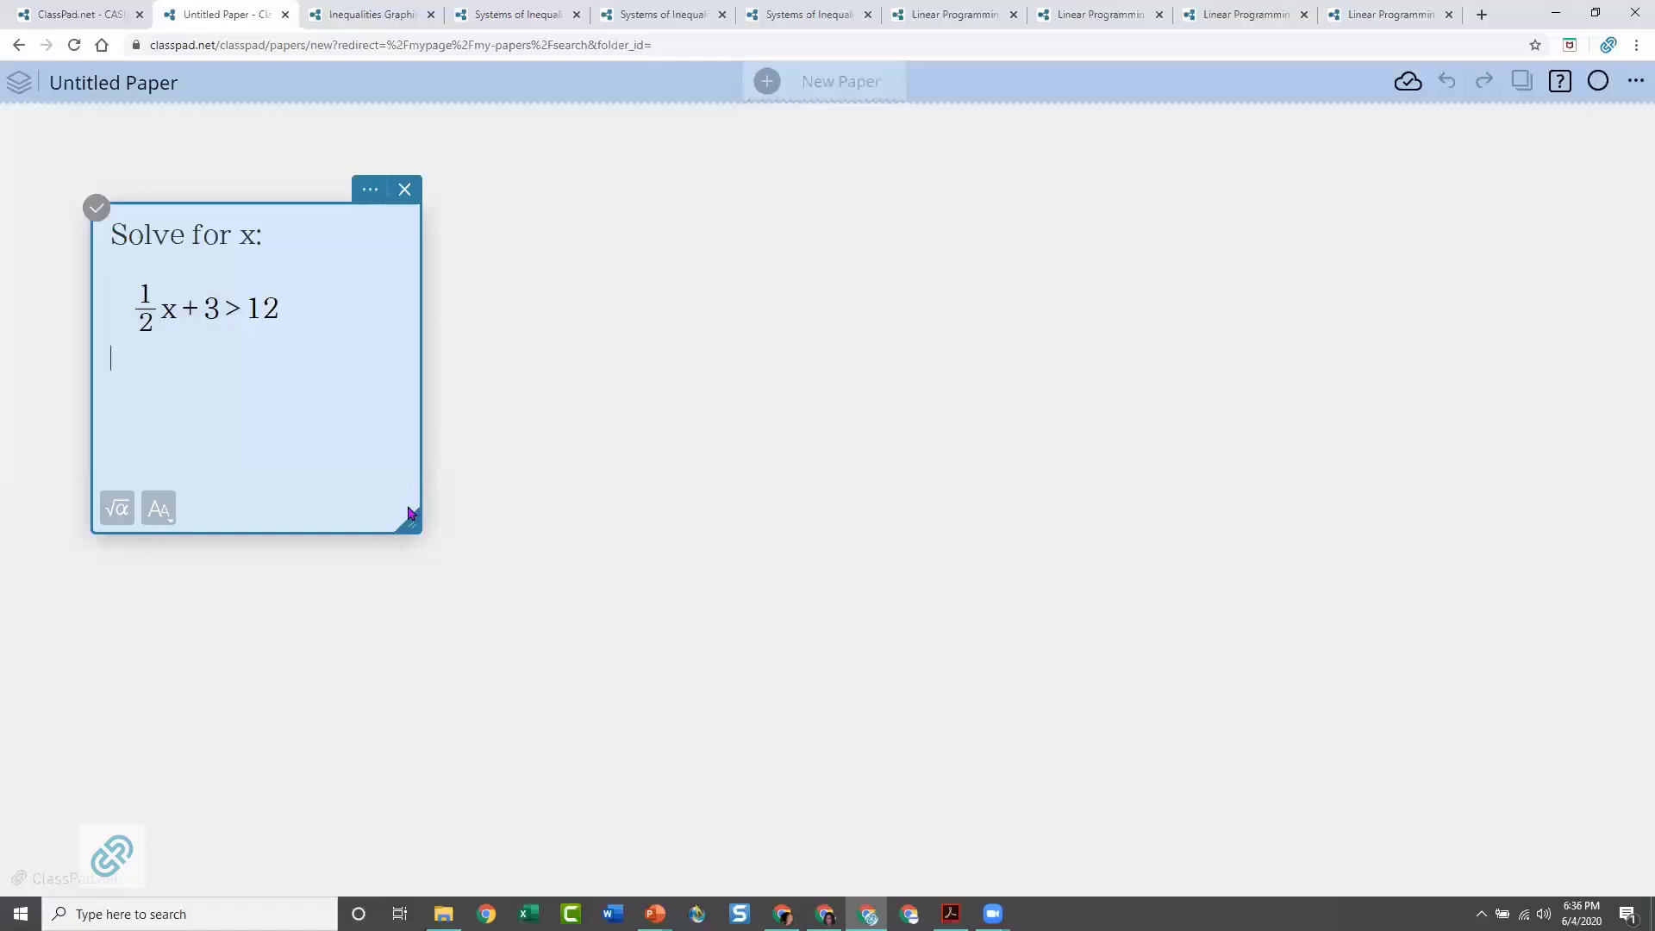
Enlarge the note and add + −3 to both sides of the inequality
{"action": "left_click_drag", "start_coordinate": [447, 558], "coordinate": [529, 591]}
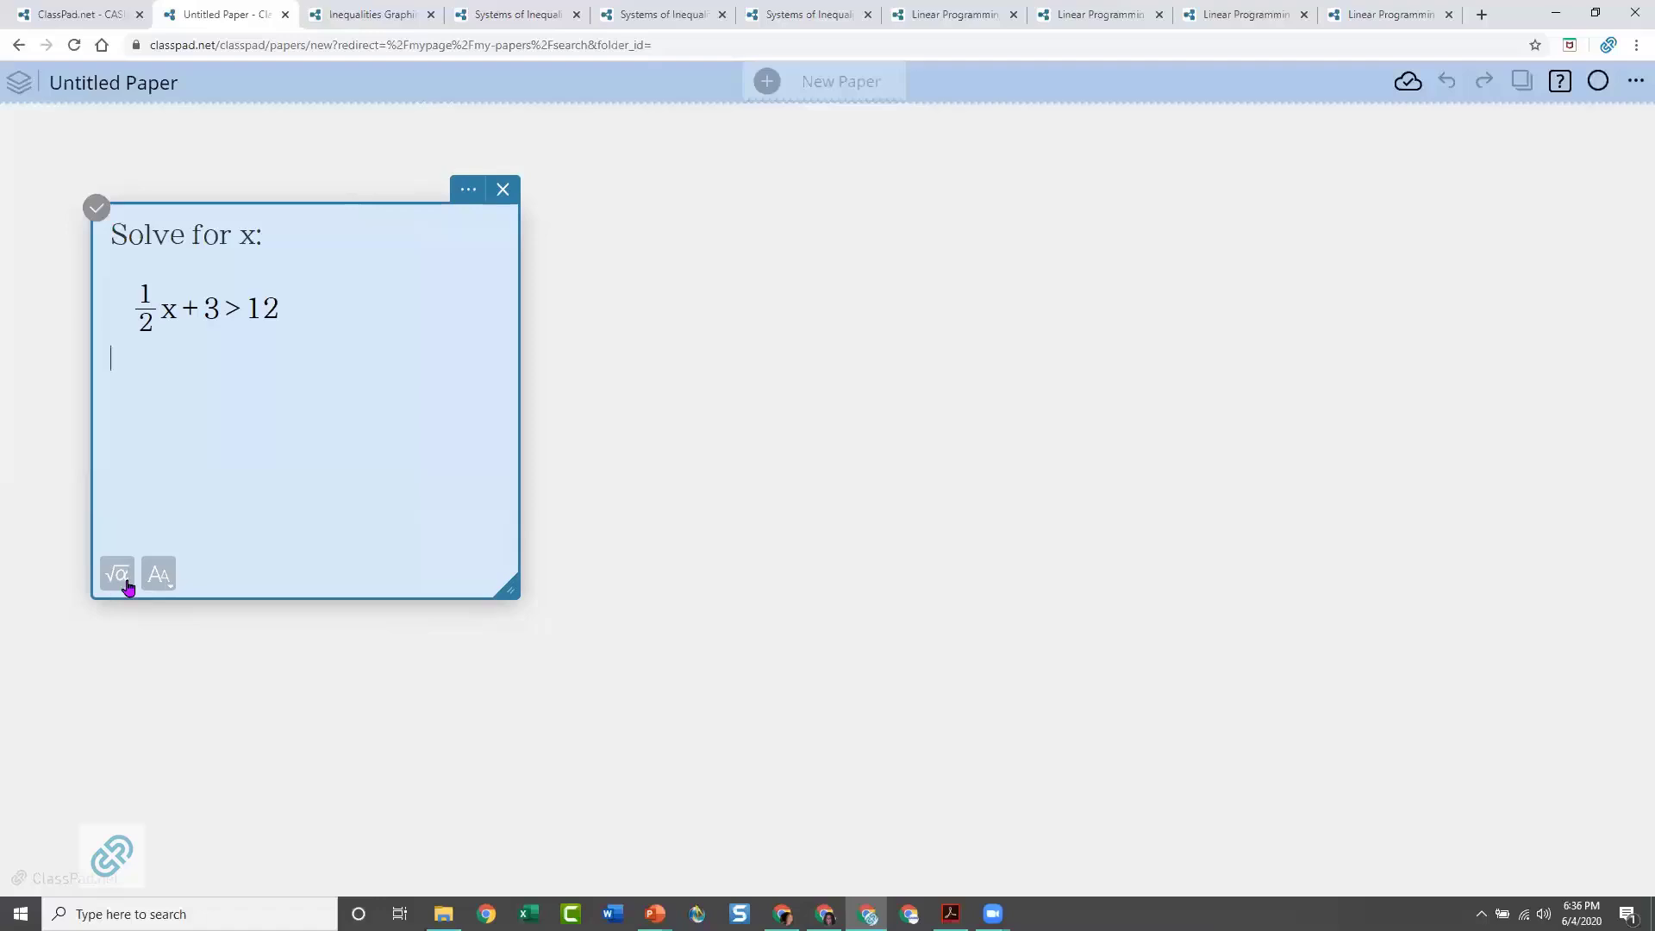
{"action": "left_click", "coordinate": [219, 309]}
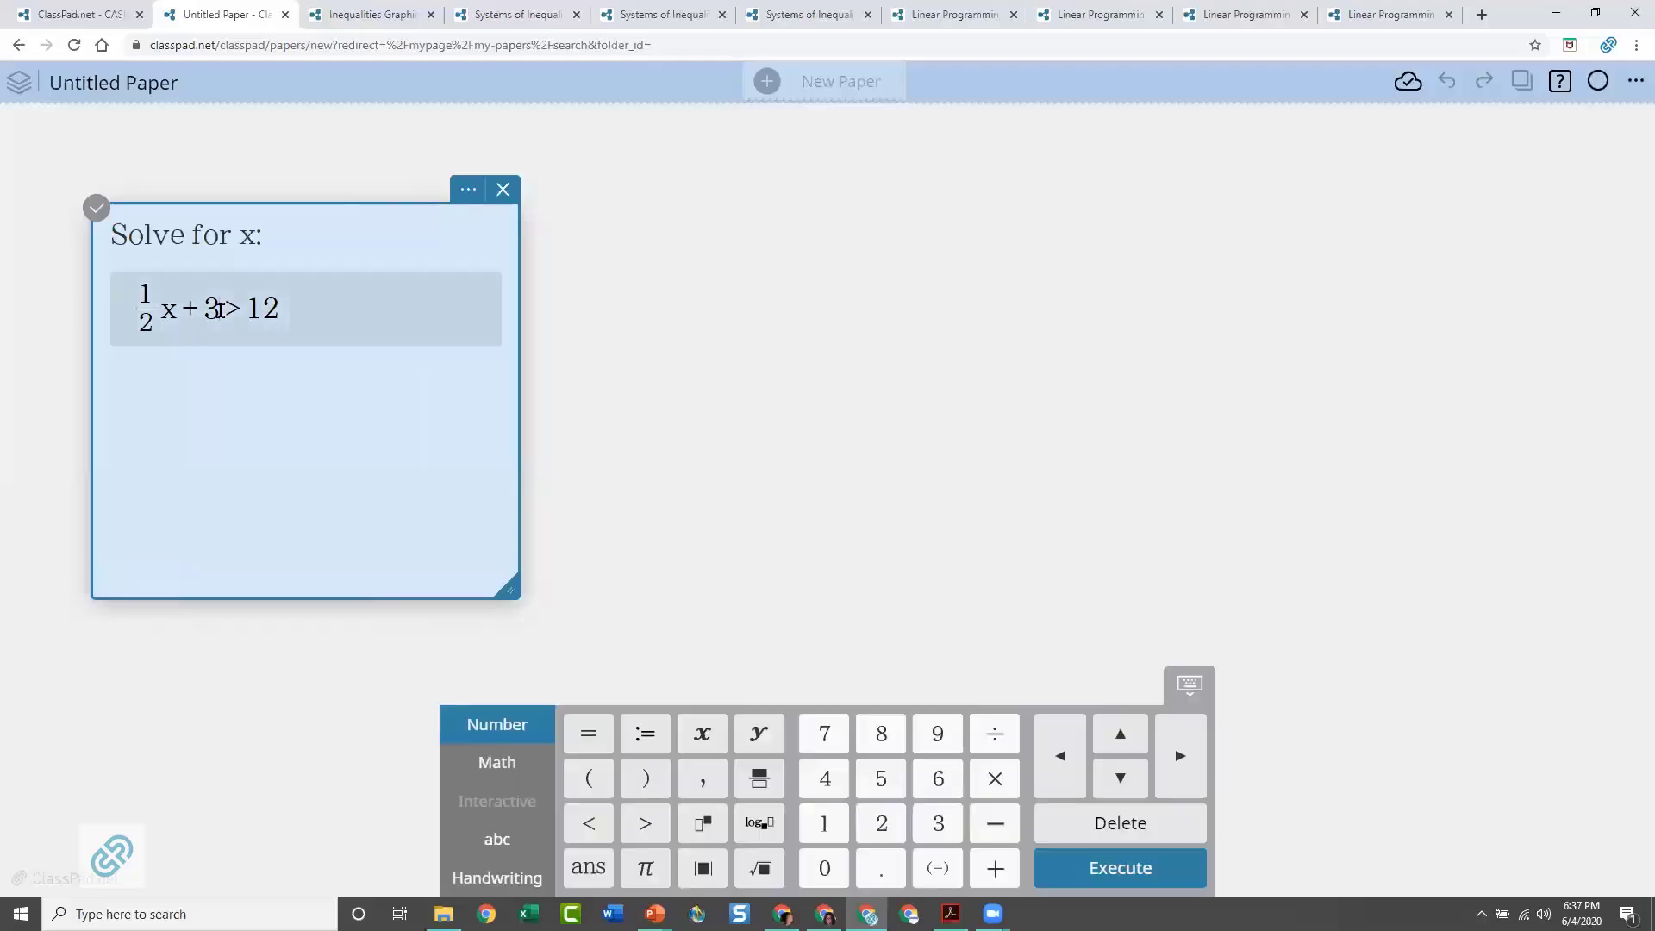
{"action": "type", "text": "+_3"}
{"action": "key", "text": "BackSpace"}
{"action": "type", "text": "-3"}
{"action": "left_click", "coordinate": [372, 308]}
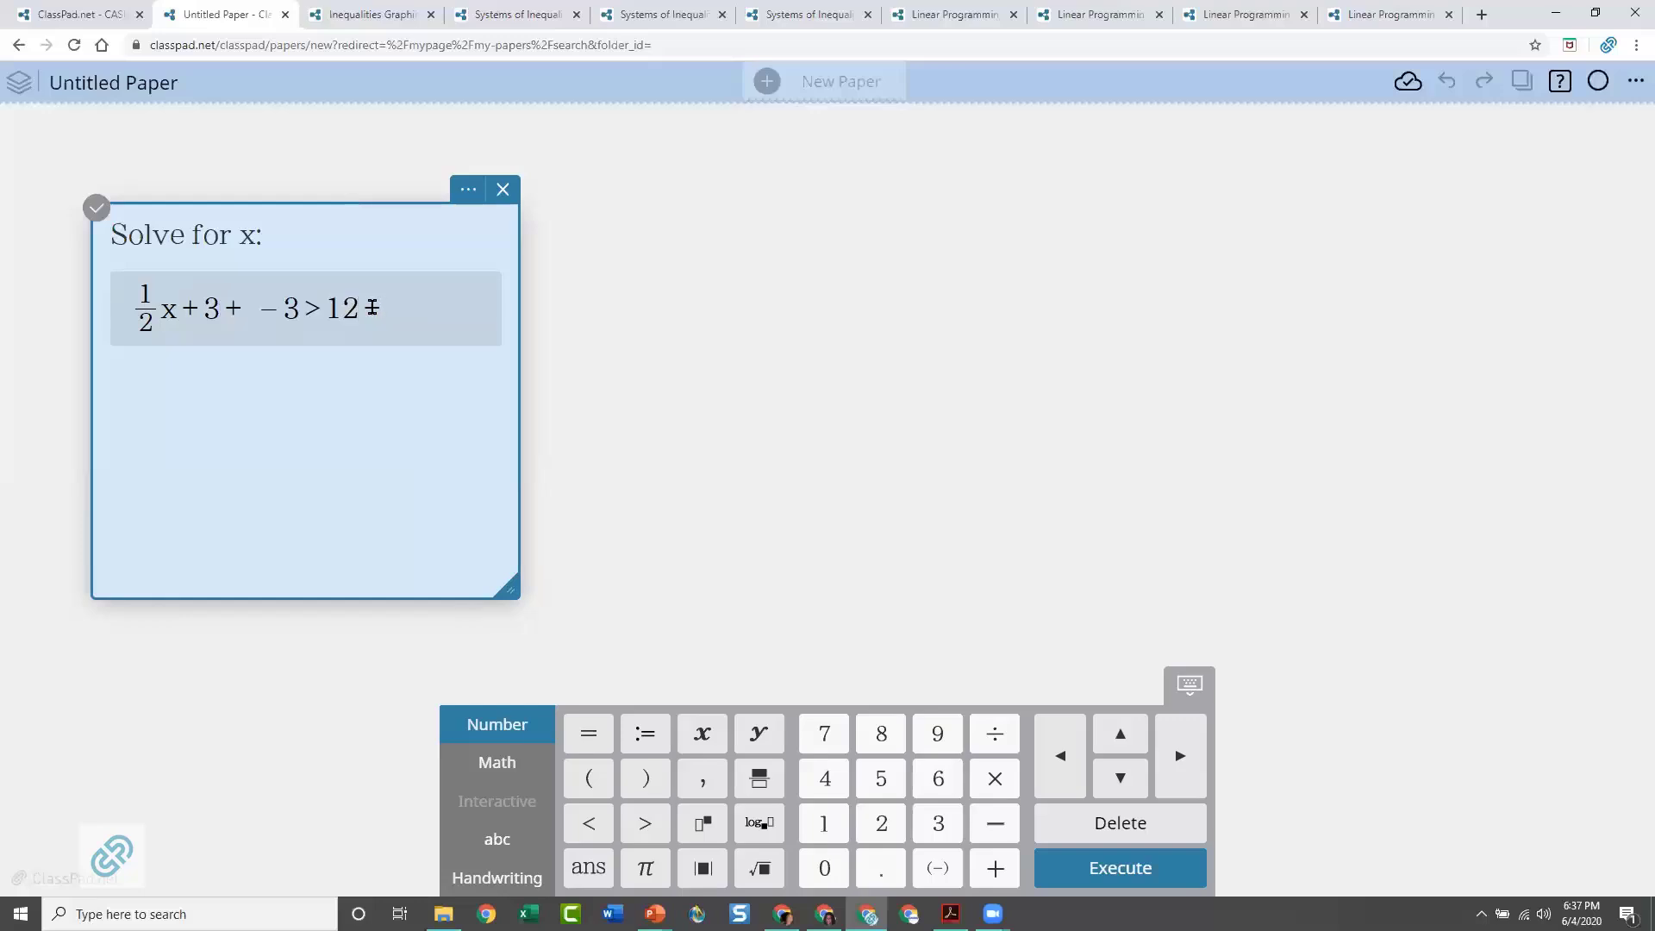
{"action": "type", "text": "-3"}
Enclose 3 + −3 in parentheses in the inequality
{"action": "left_click", "coordinate": [200, 304]}
{"action": "left_click", "coordinate": [591, 797]}
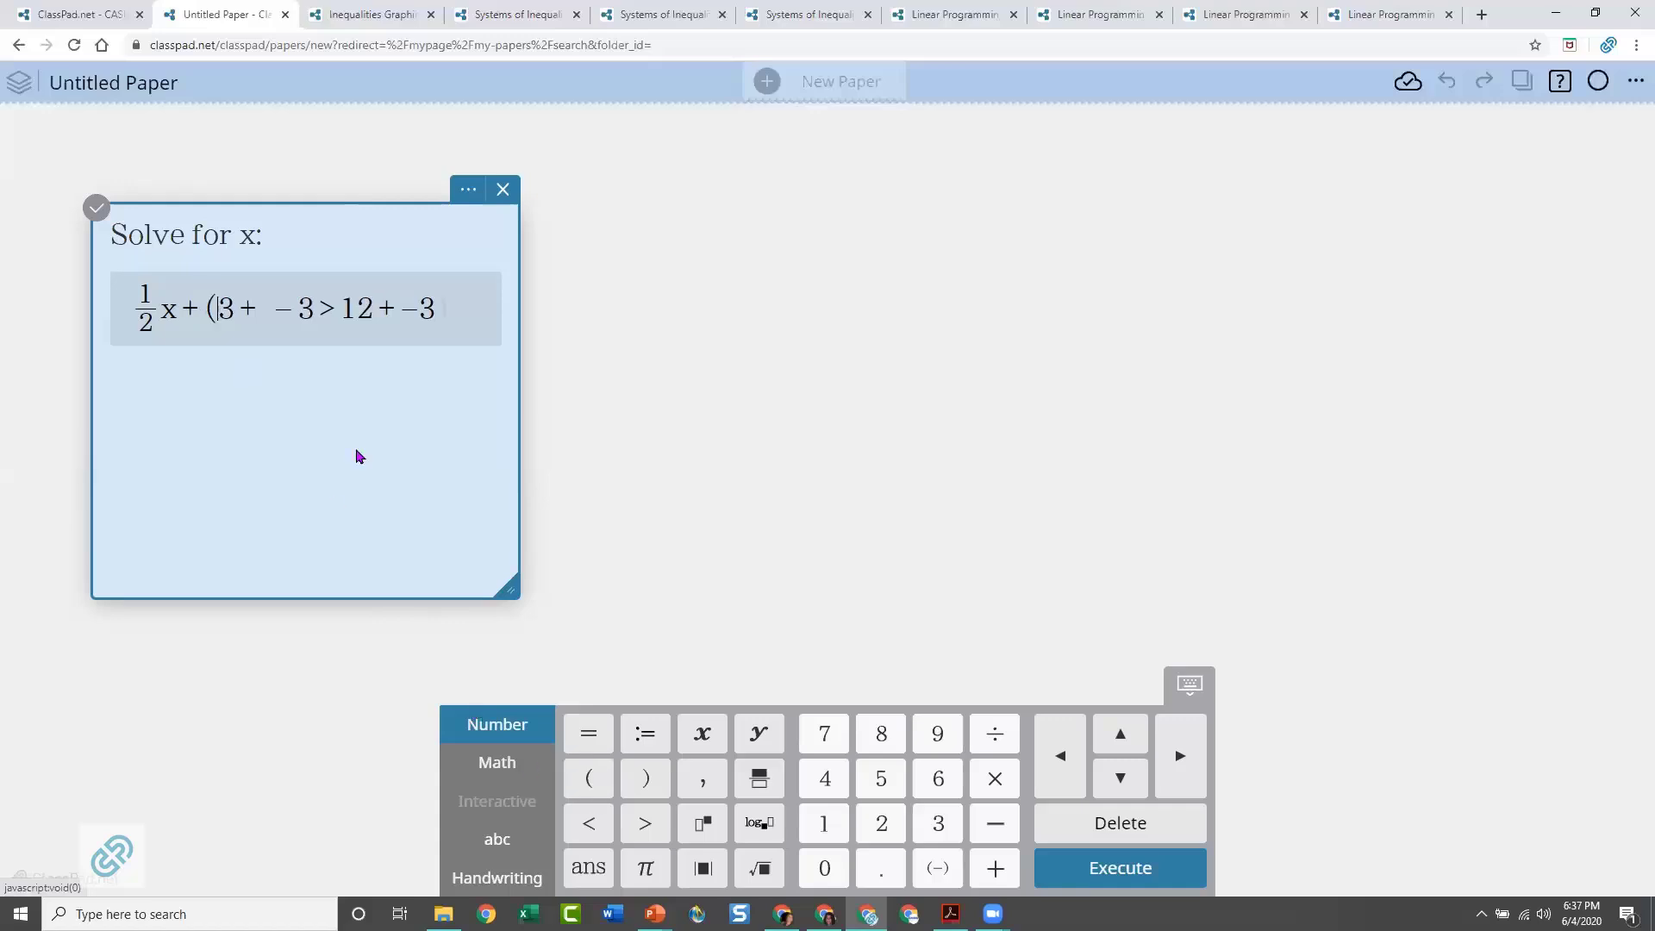
{"action": "left_click", "coordinate": [312, 309]}
{"action": "left_click", "coordinate": [658, 768]}
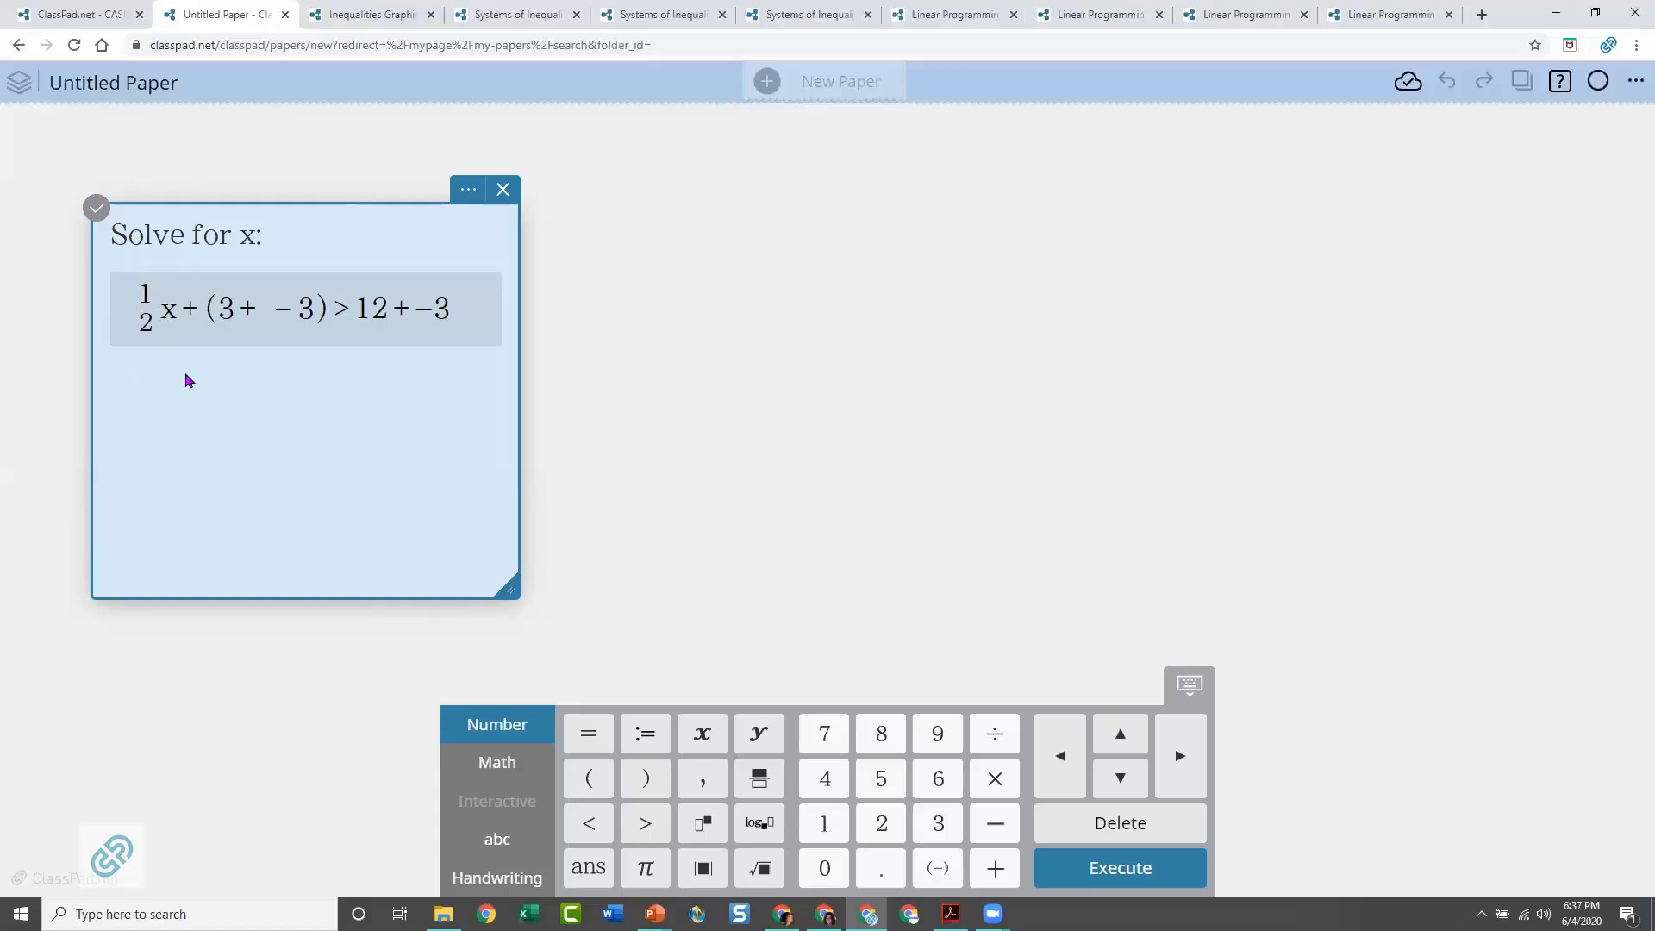
Insert a second math expression below the first and enter the simplified inequality 1/2 x > 9
{"action": "left_click", "coordinate": [187, 398]}
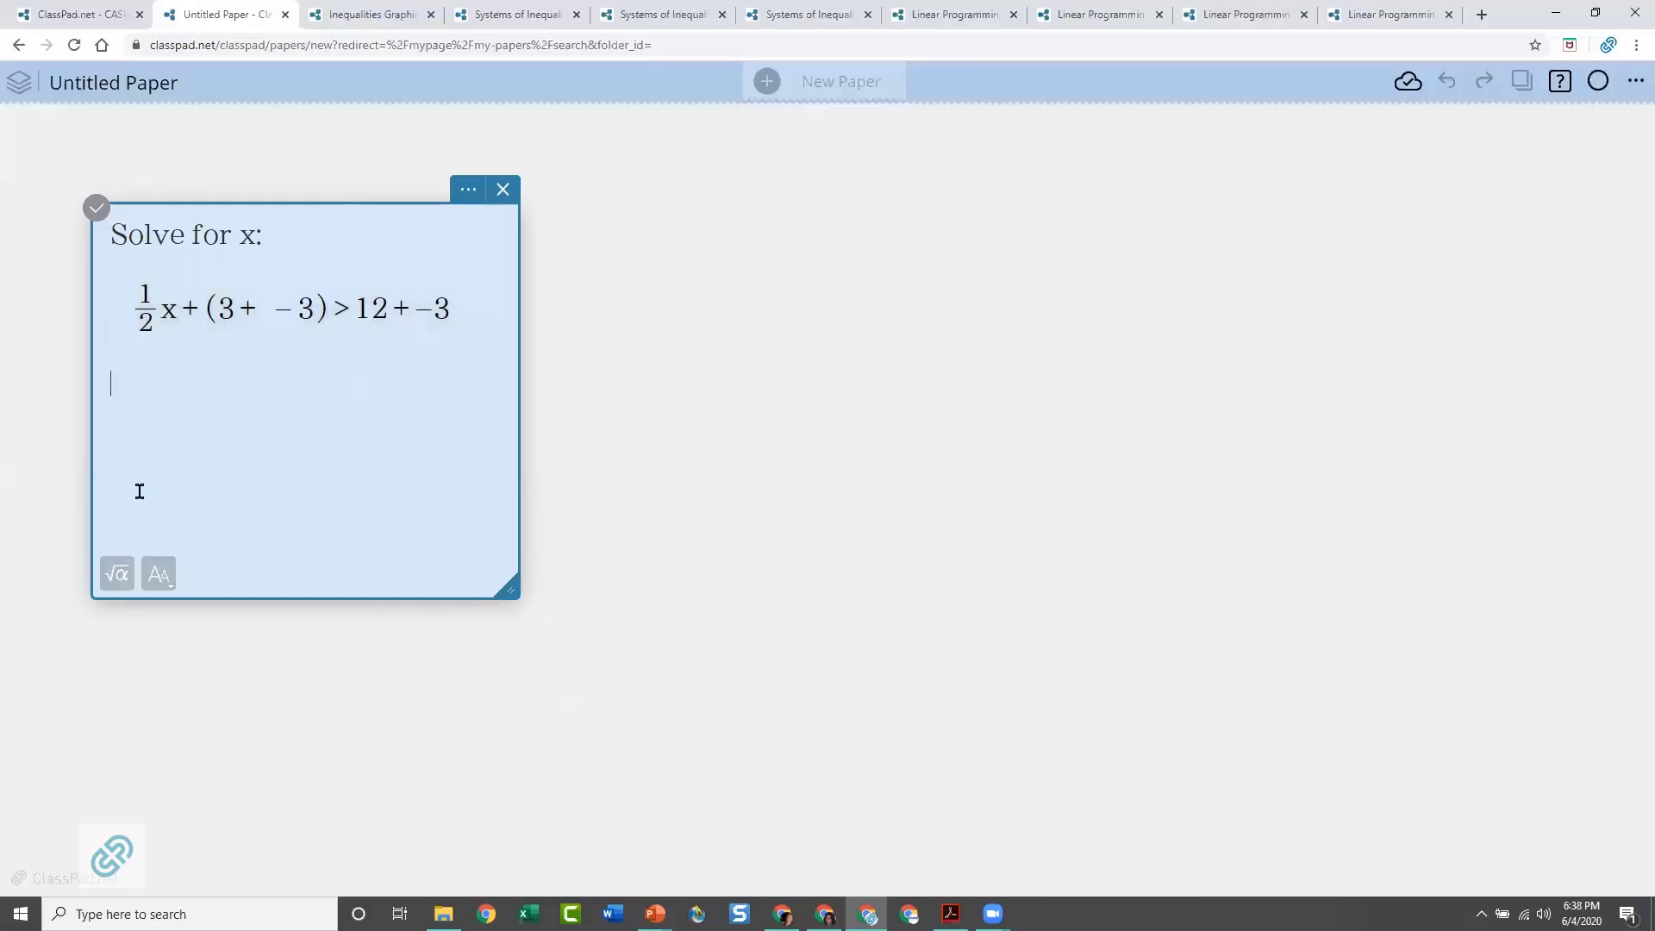
{"action": "left_click", "coordinate": [115, 575]}
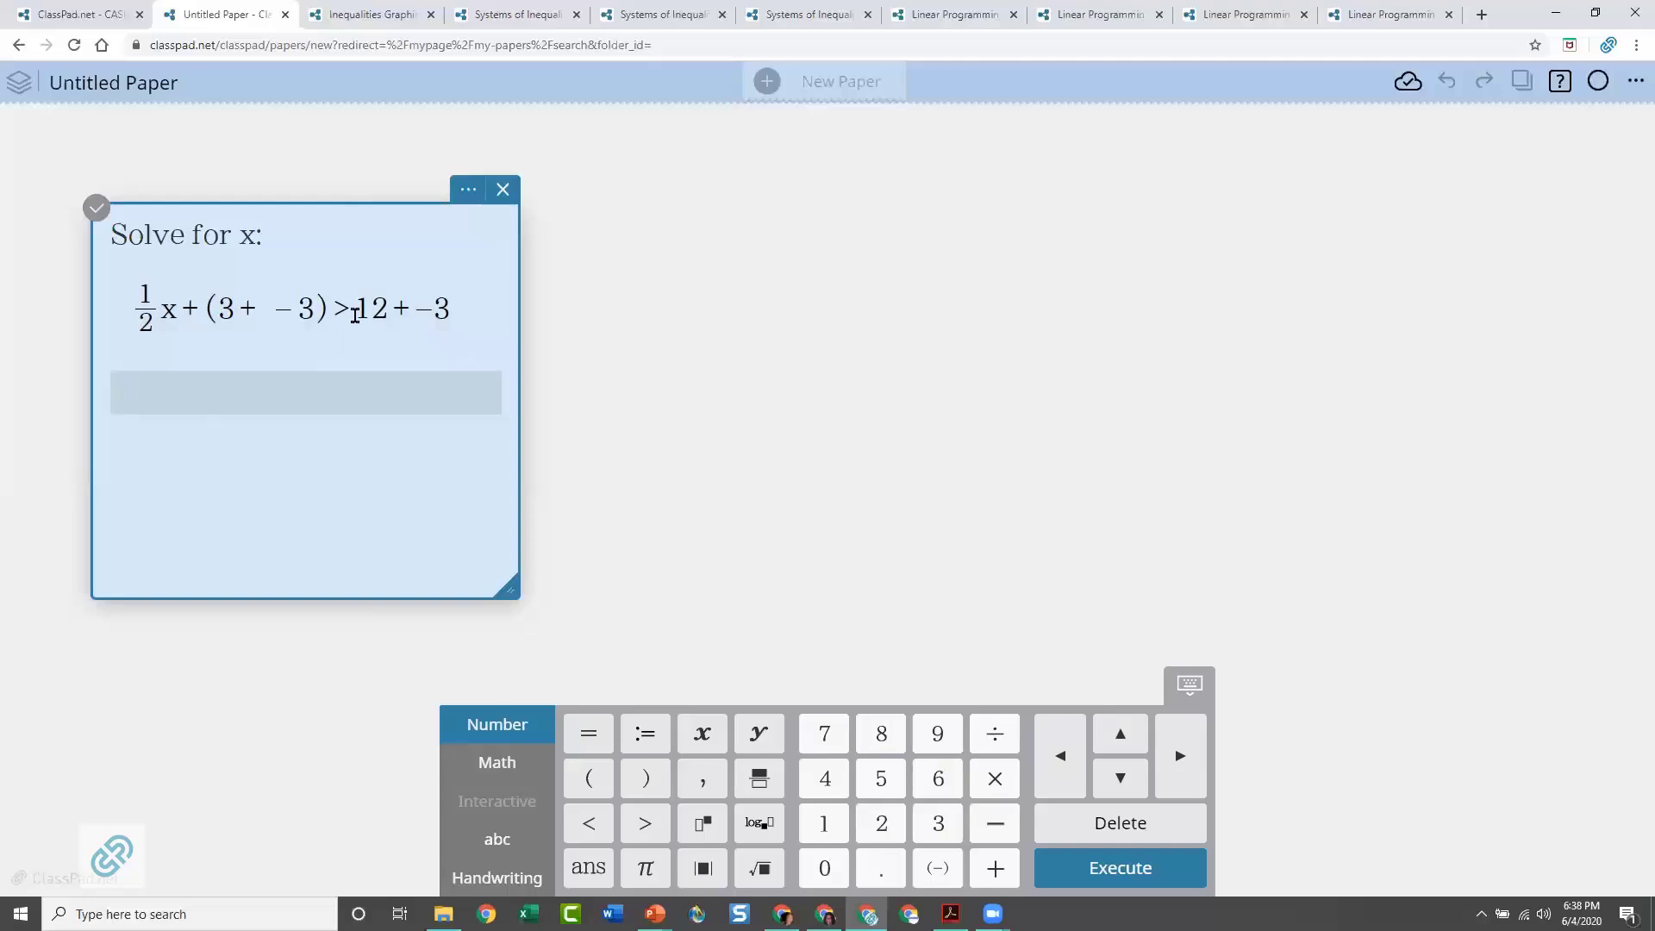
{"action": "left_click", "coordinate": [755, 781]}
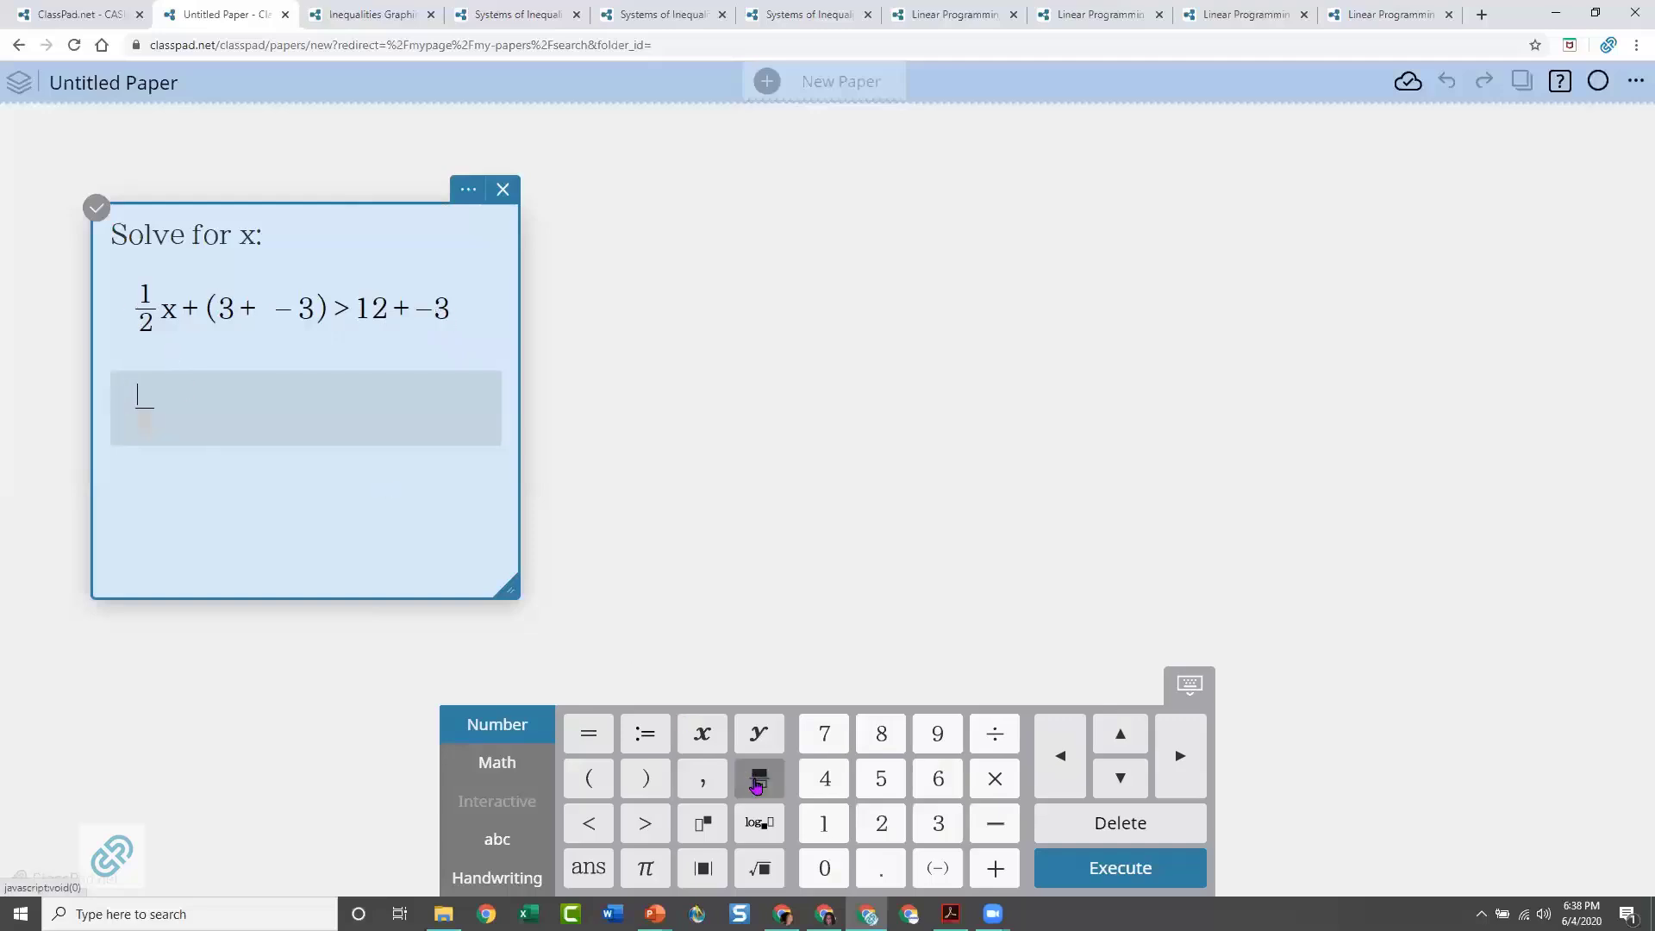
{"action": "left_click", "coordinate": [824, 823]}
{"action": "left_click", "coordinate": [144, 428]}
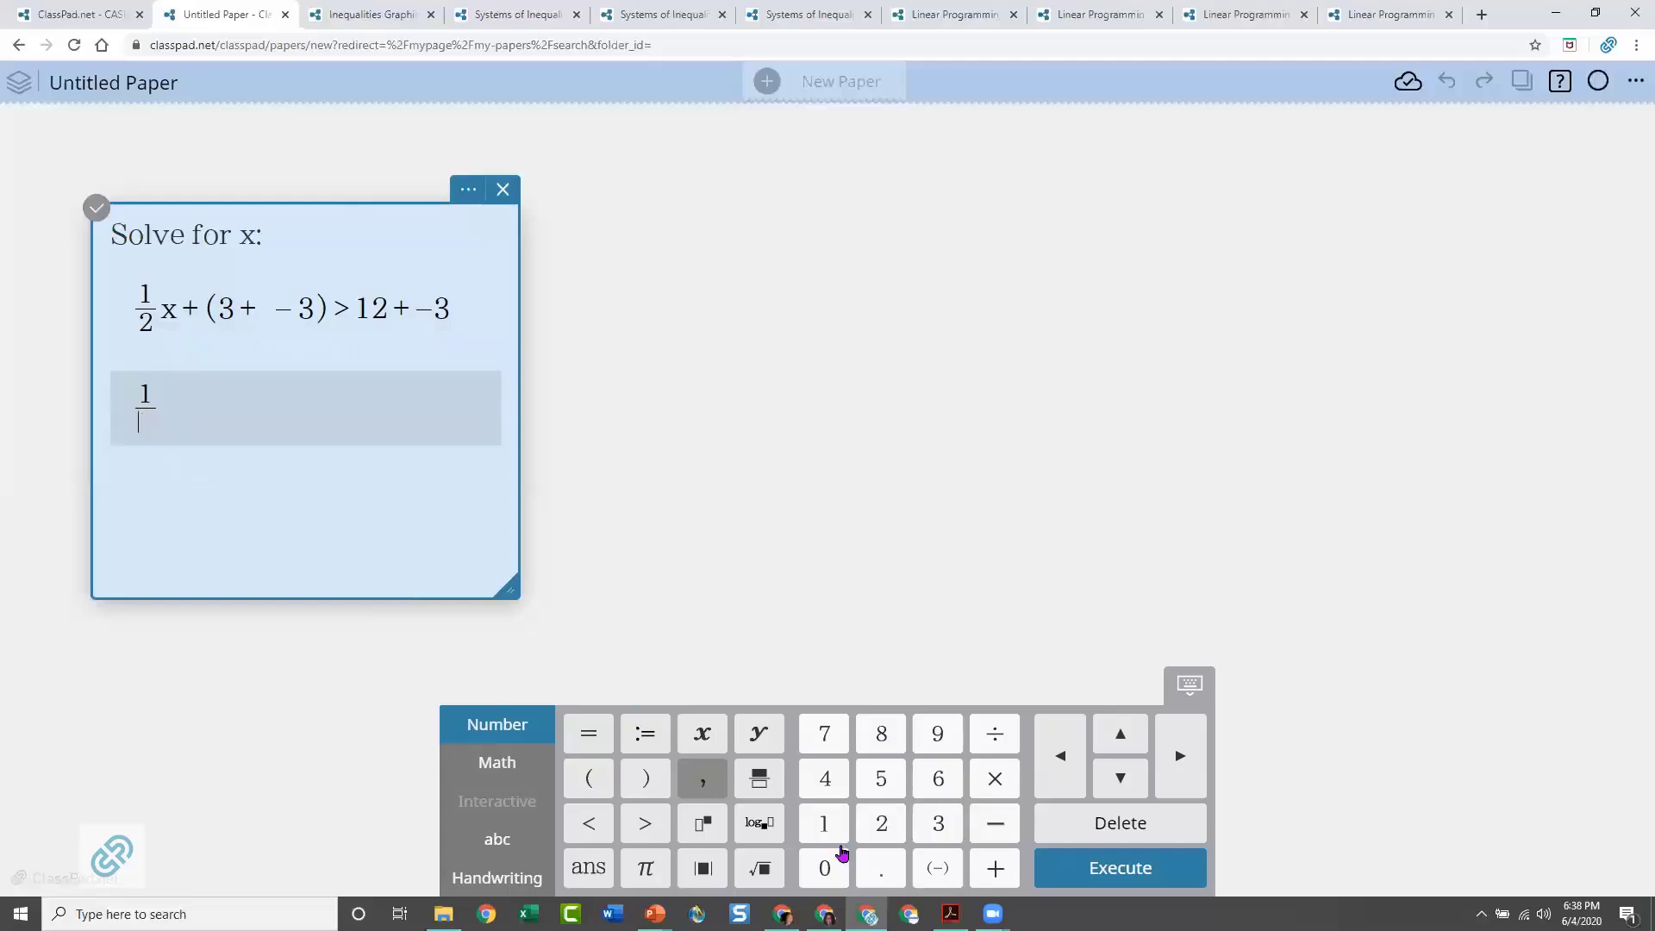
{"action": "left_click", "coordinate": [881, 823]}
{"action": "left_click", "coordinate": [1177, 767]}
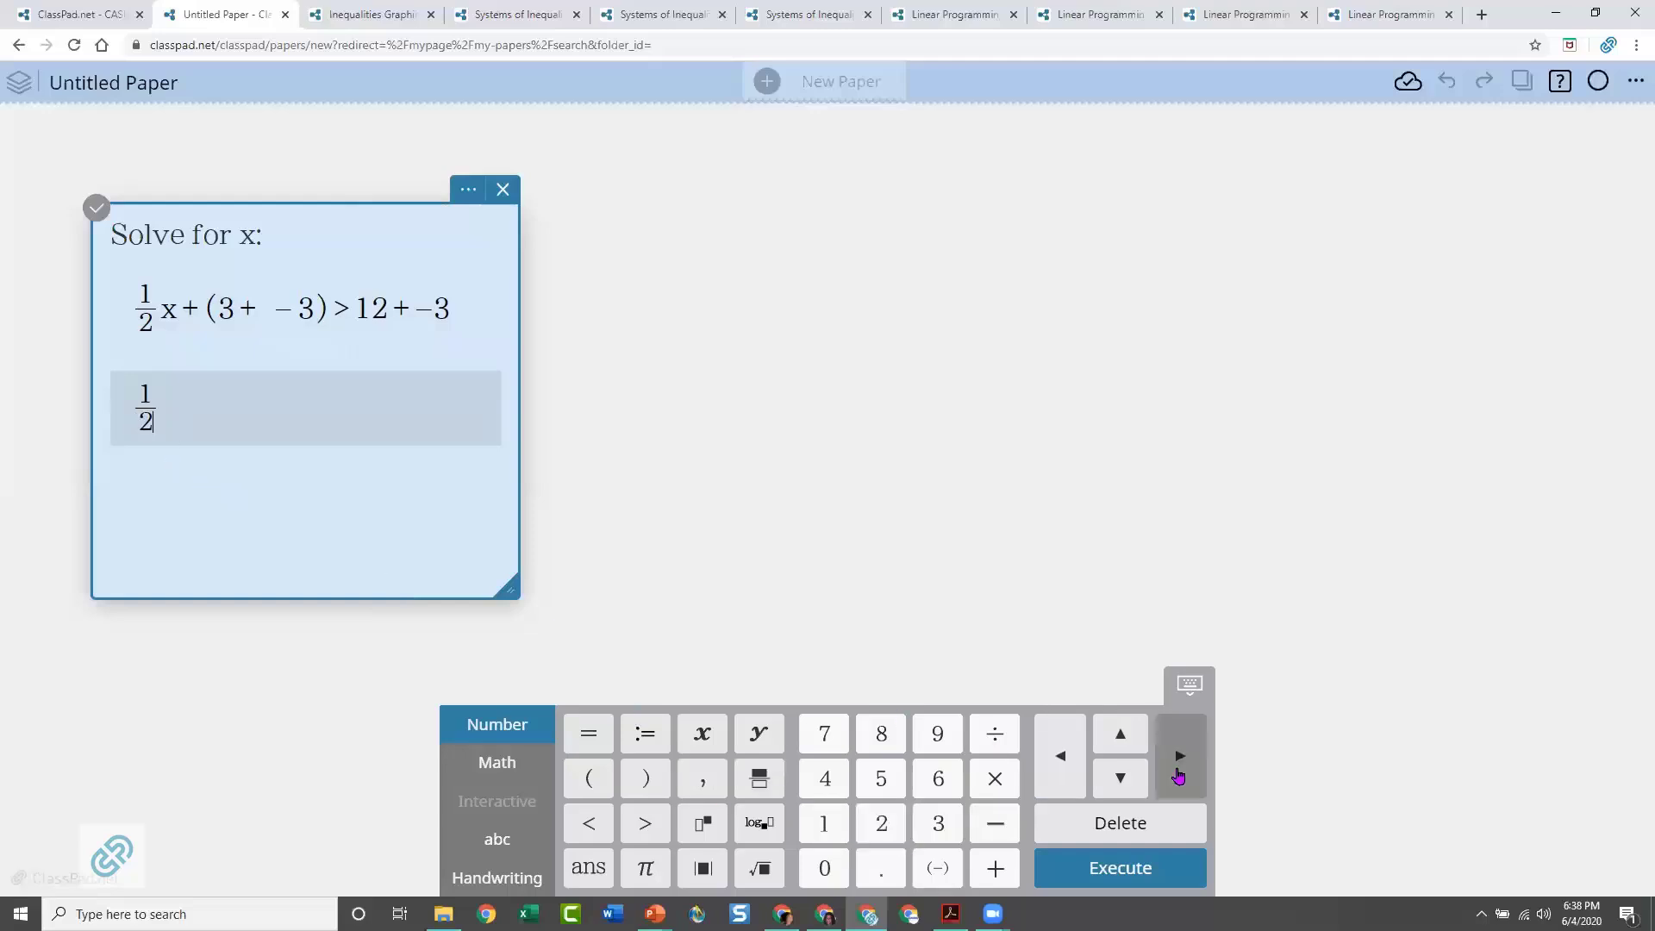
{"action": "left_click", "coordinate": [702, 734]}
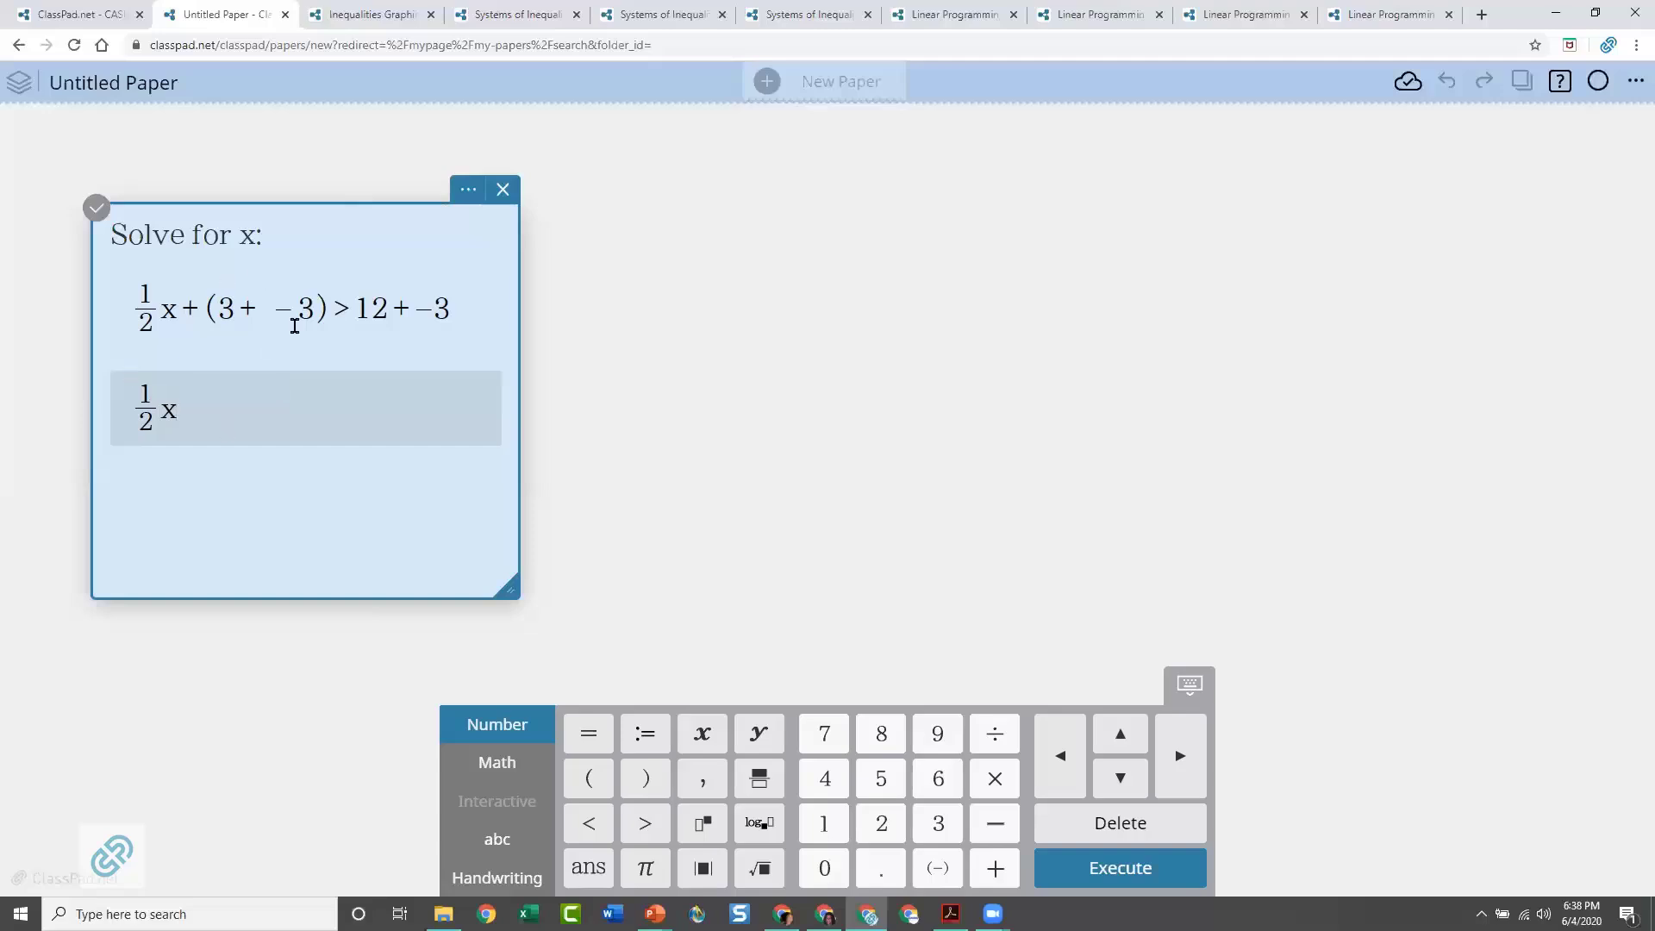
{"action": "left_click", "coordinate": [648, 826]}
{"action": "left_click", "coordinate": [922, 737]}
{"action": "left_click", "coordinate": [132, 407]}
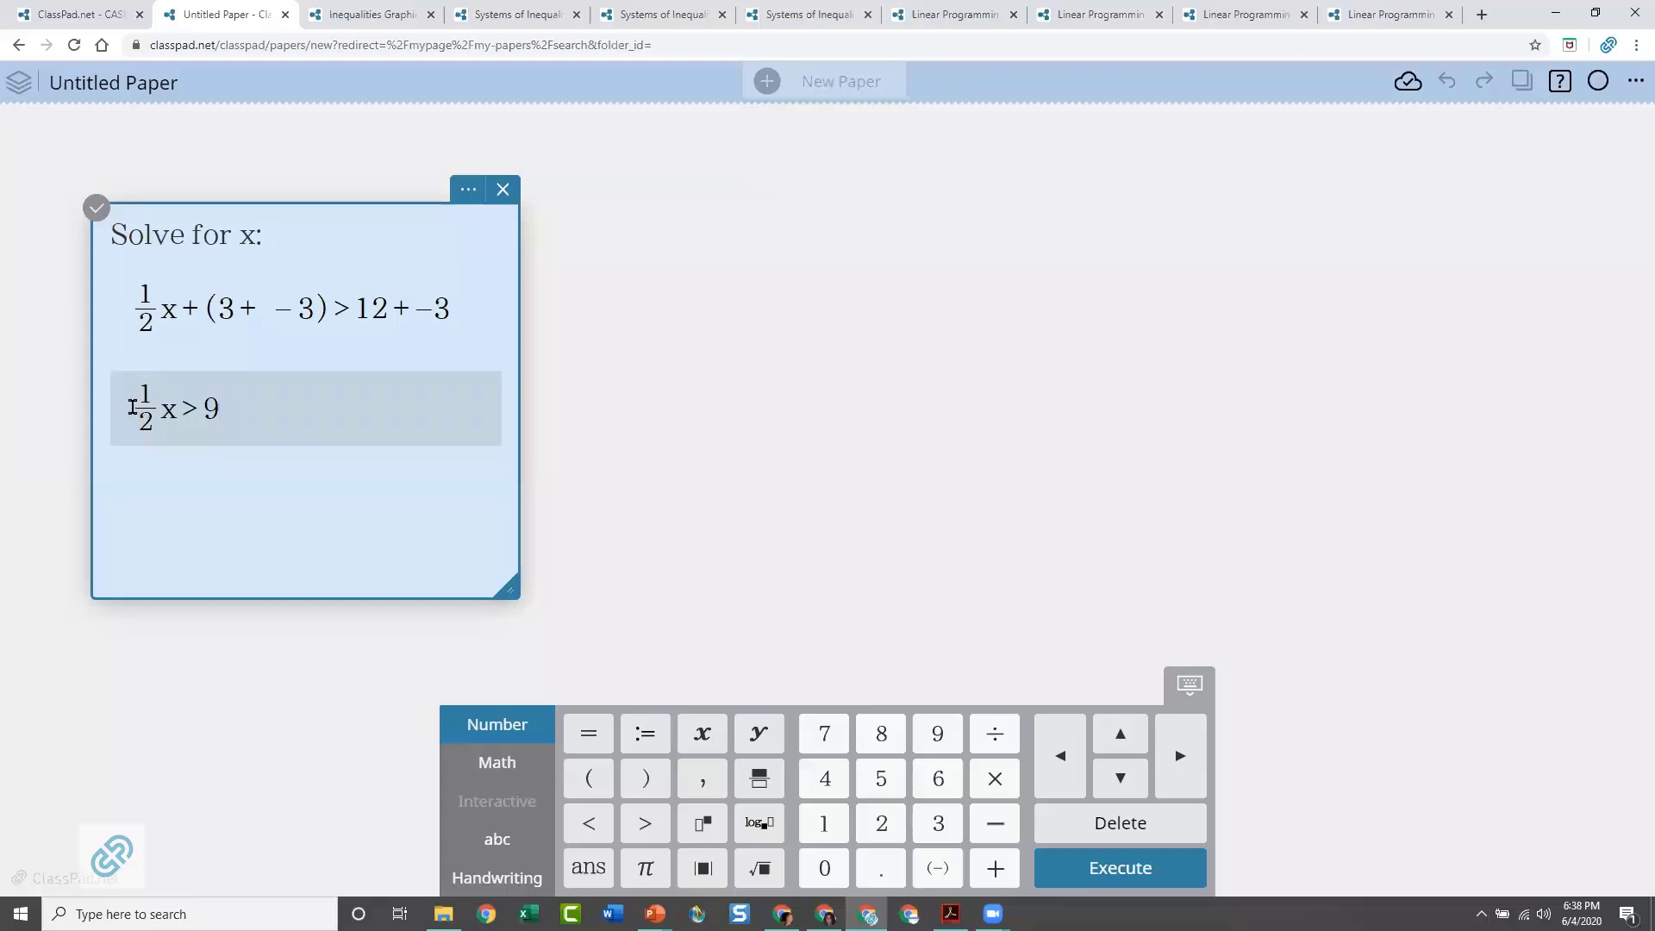
{"action": "left_click", "coordinate": [993, 779]}
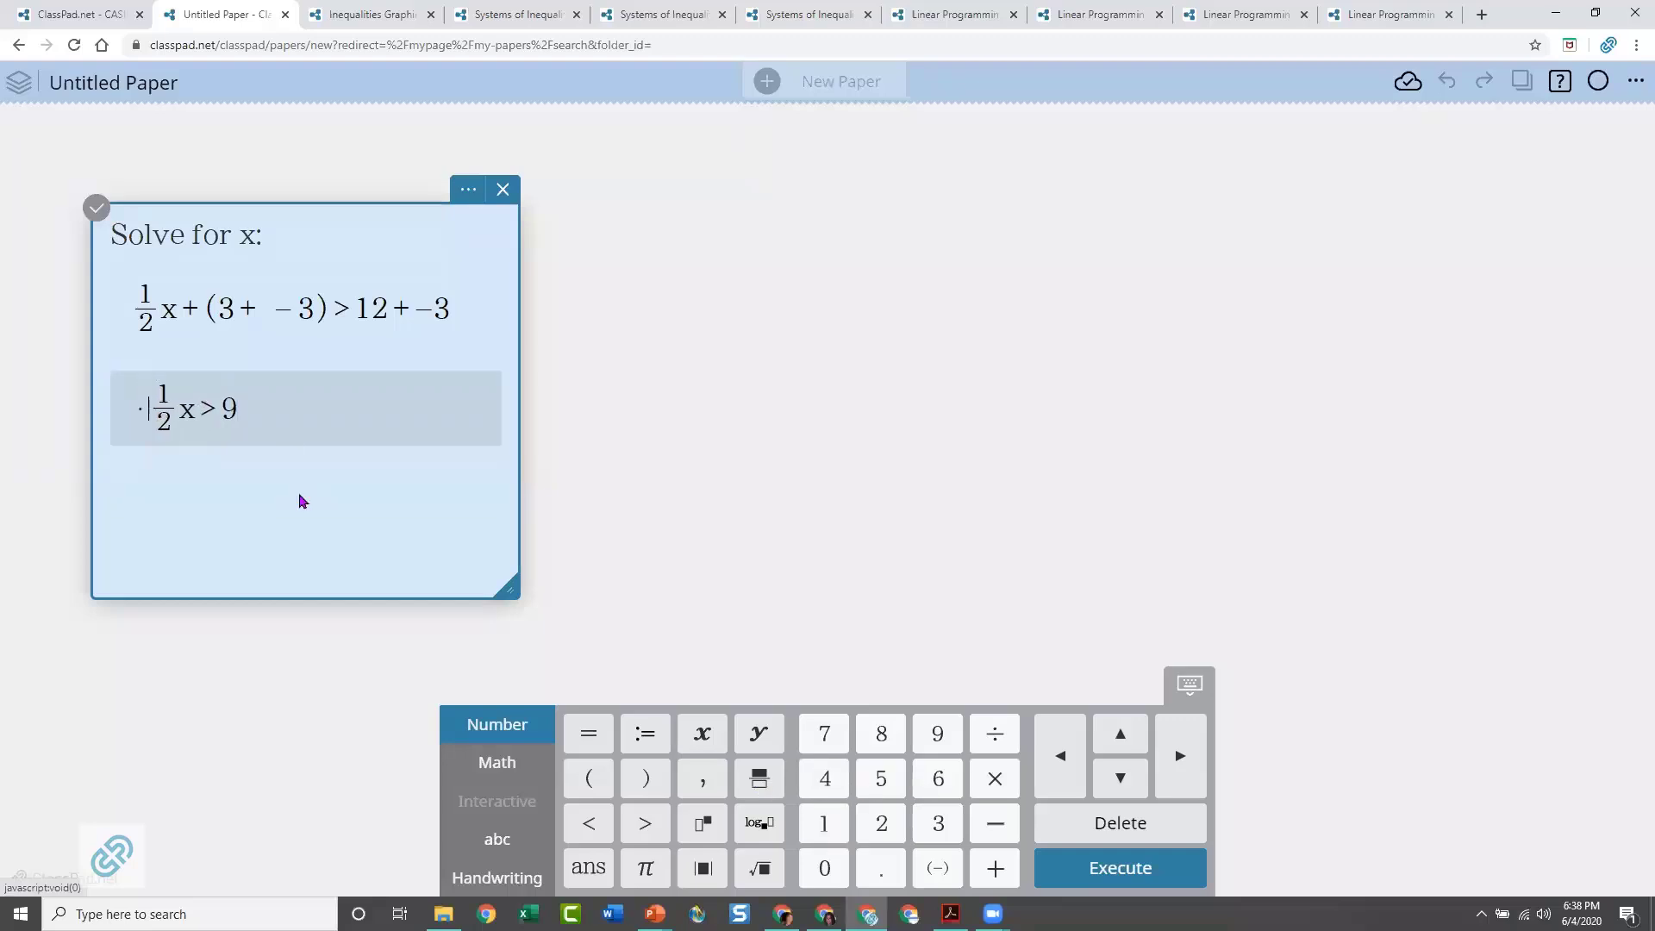
{"action": "left_click", "coordinate": [130, 409]}
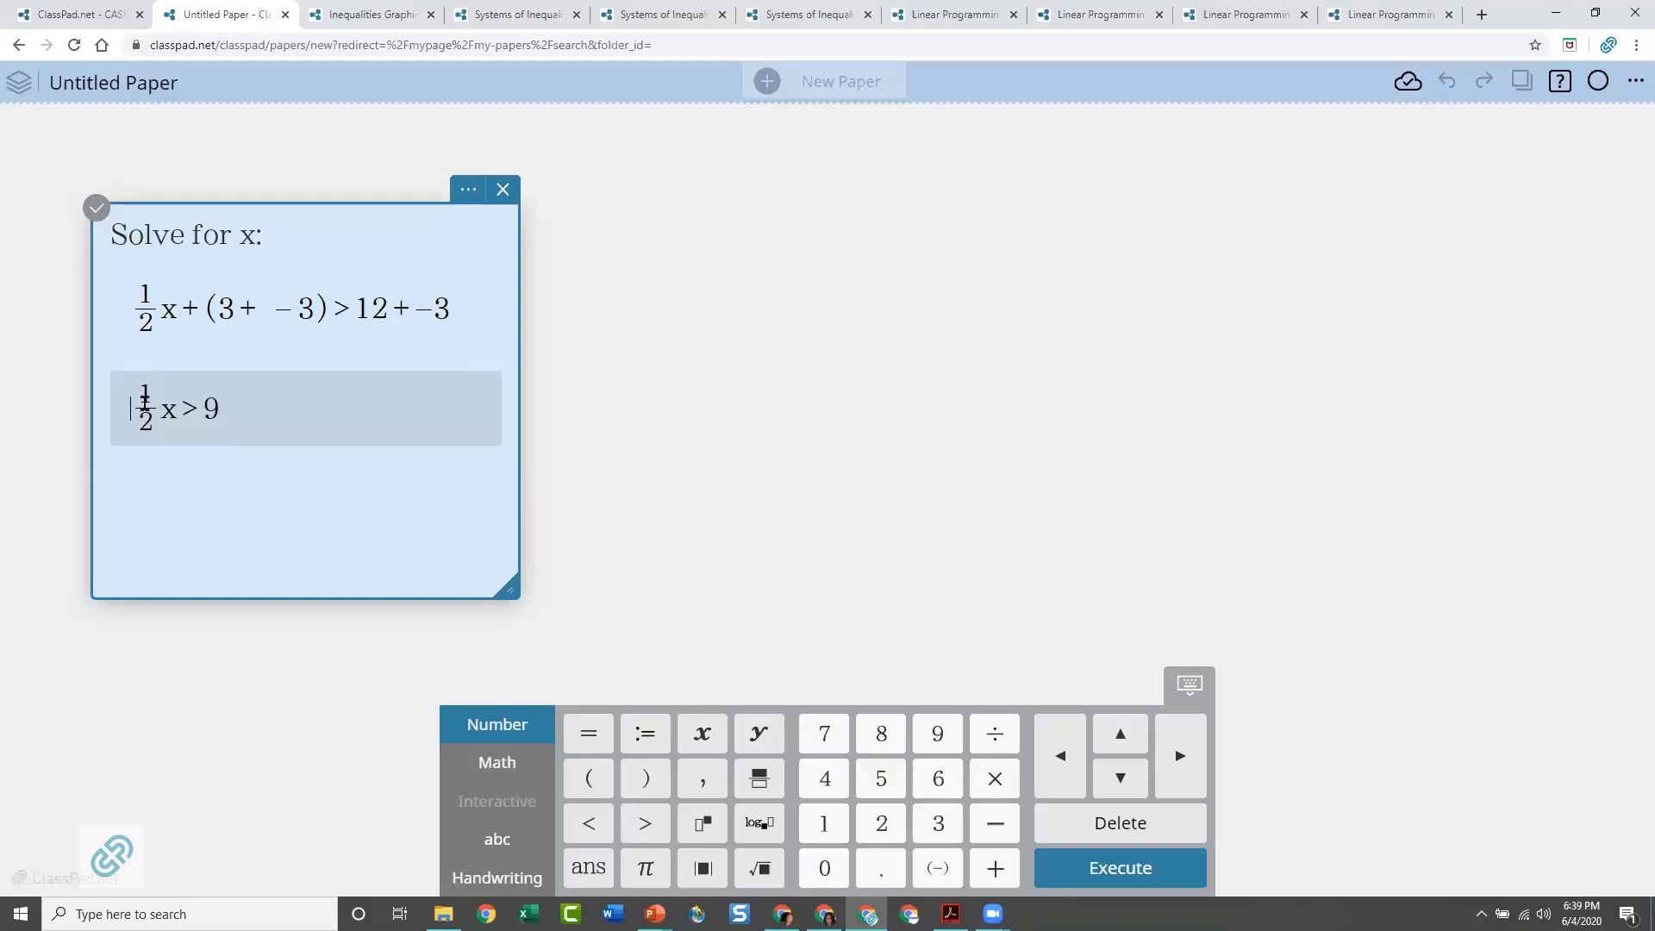
Insert a third math expression in the note and enter 2/1 · 1/2 x > 9/1 · 2/1 with stacked fractions
{"action": "left_click", "coordinate": [240, 532]}
{"action": "left_click", "coordinate": [124, 581]}
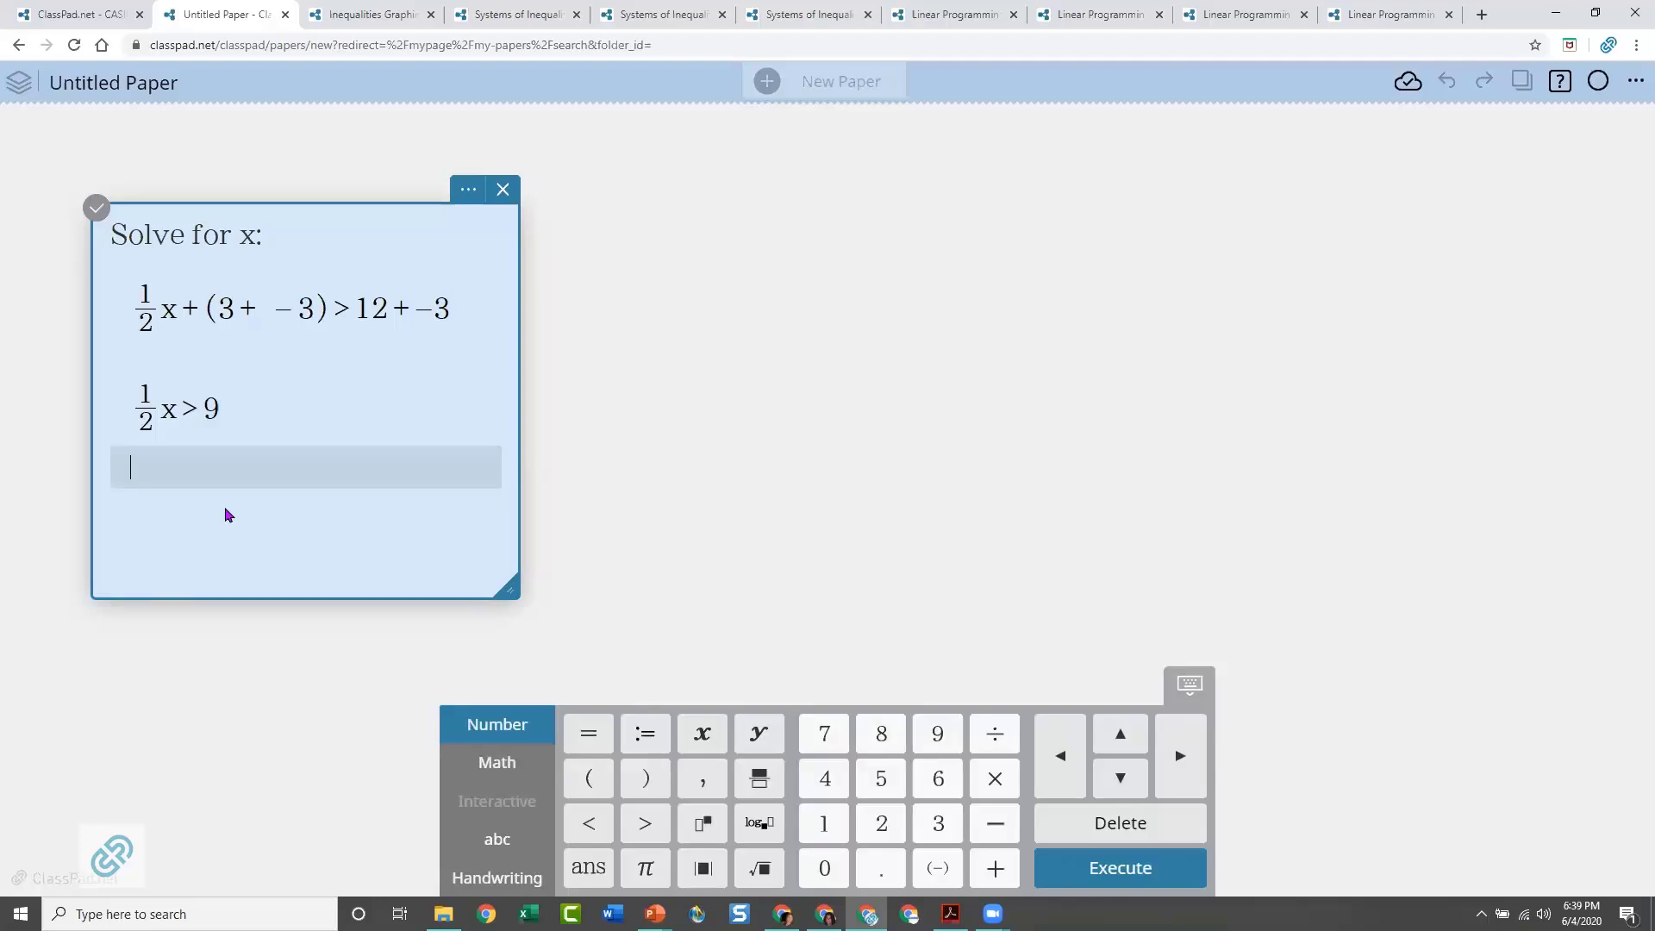
{"action": "type", "text": "2/1·"}
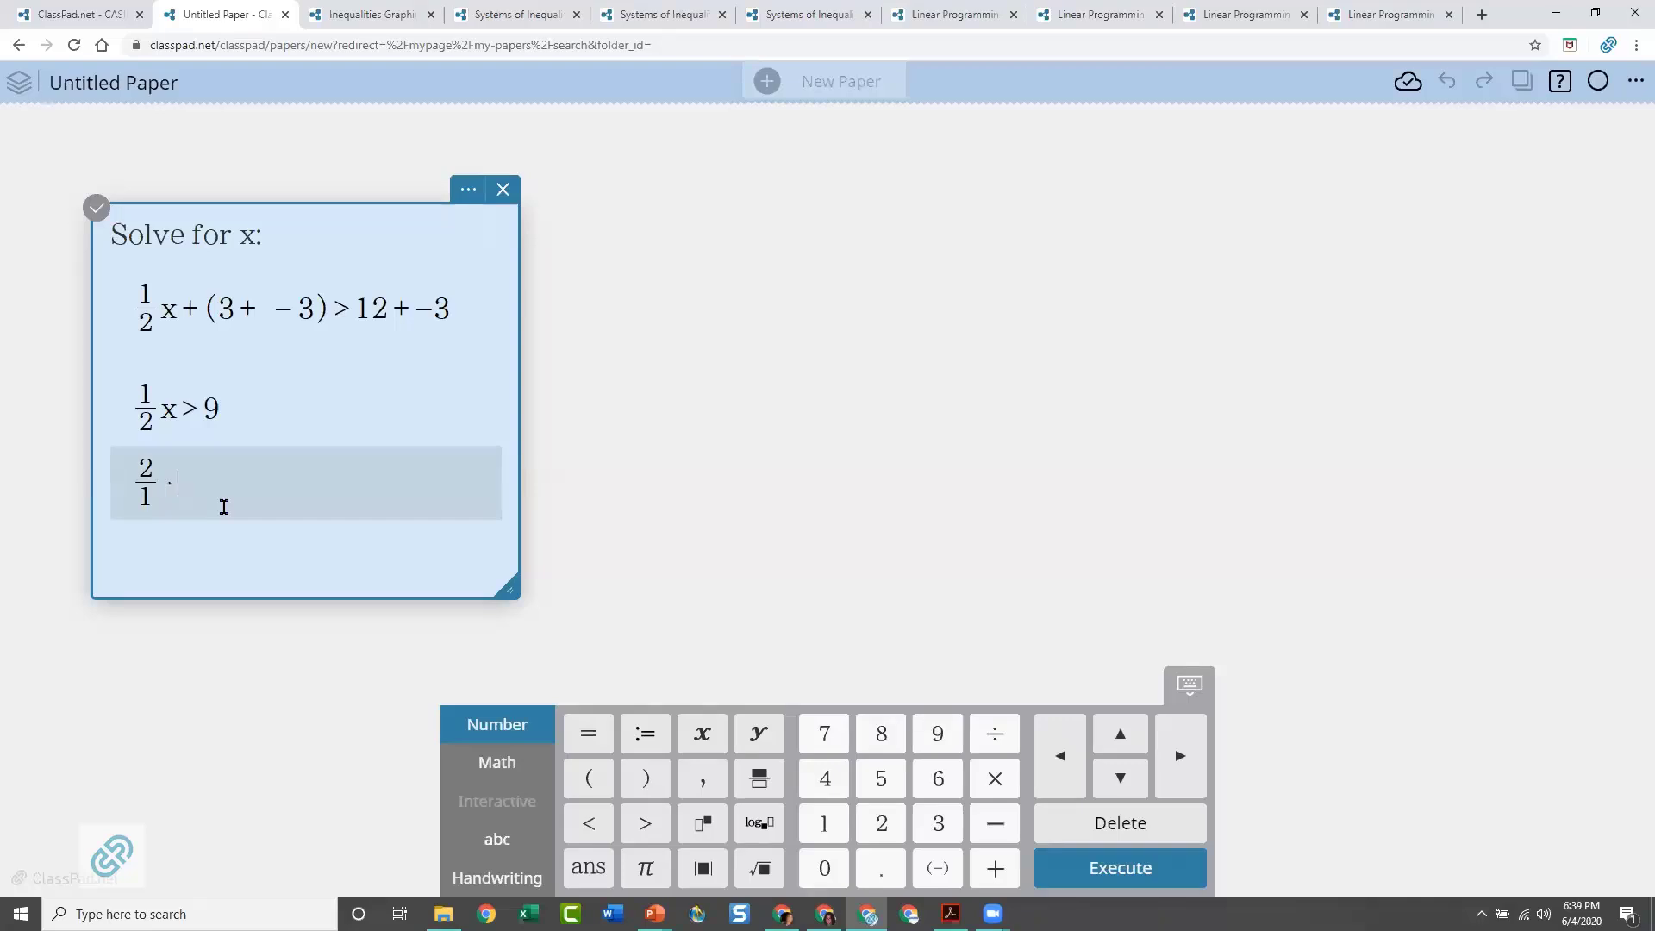
{"action": "type", "text": "*1/2"}
{"action": "type", "text": "x"}
{"action": "left_click", "coordinate": [642, 824]}
{"action": "type", "text": "9/"}
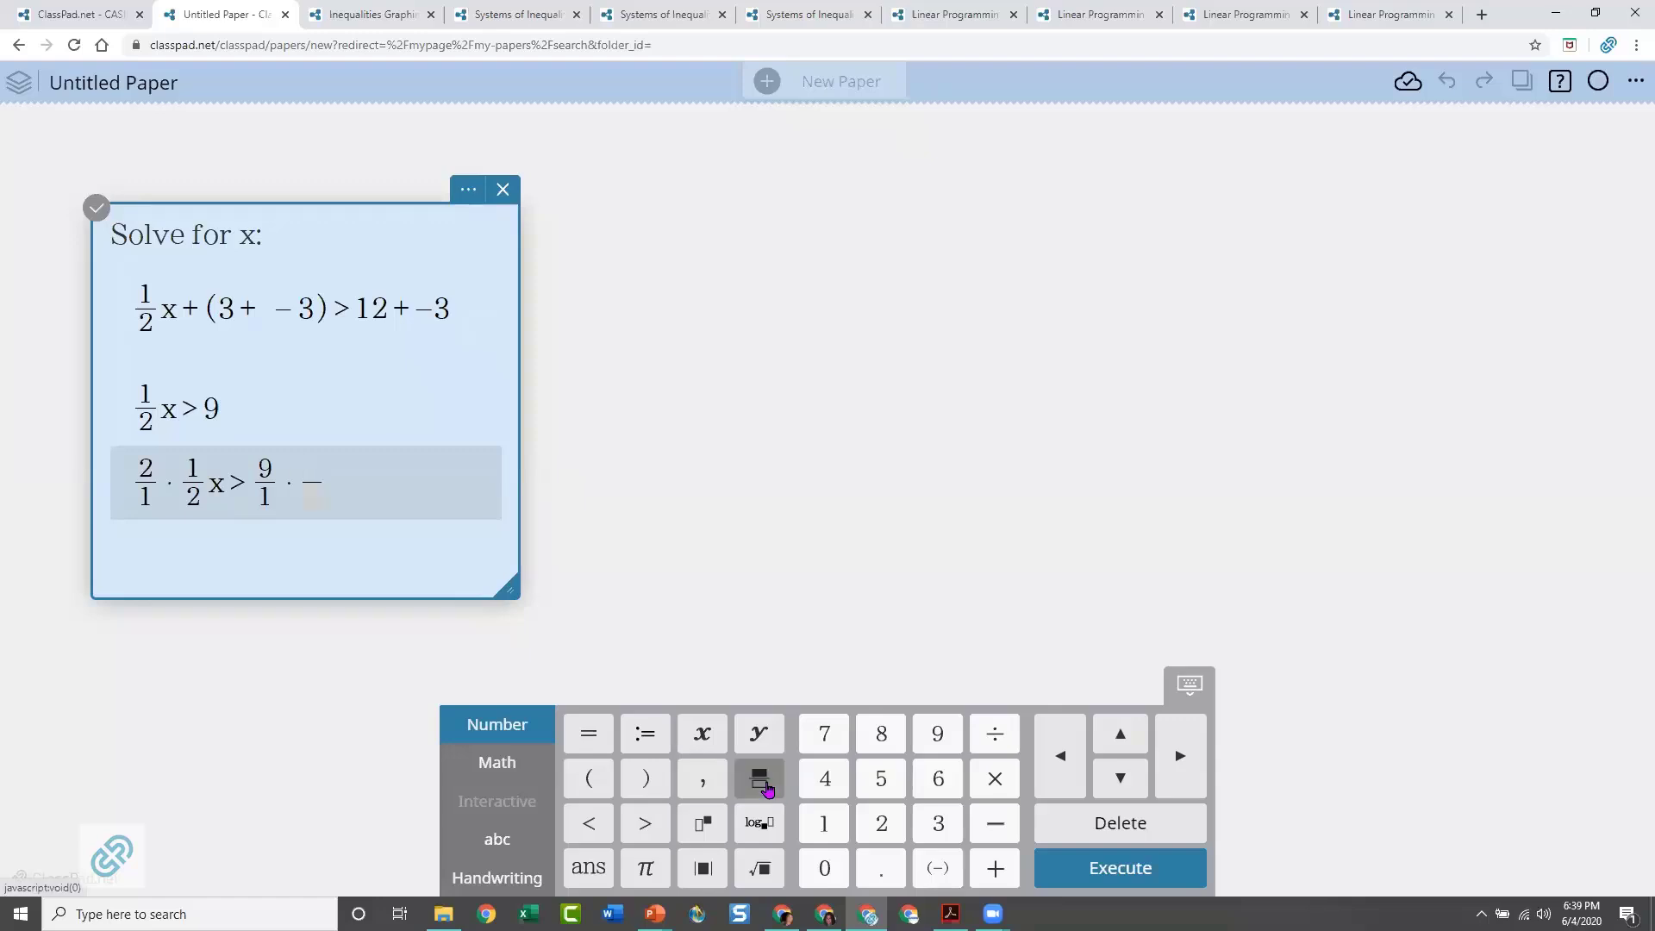
{"action": "type", "text": "2"}
{"action": "left_click", "coordinate": [321, 498]}
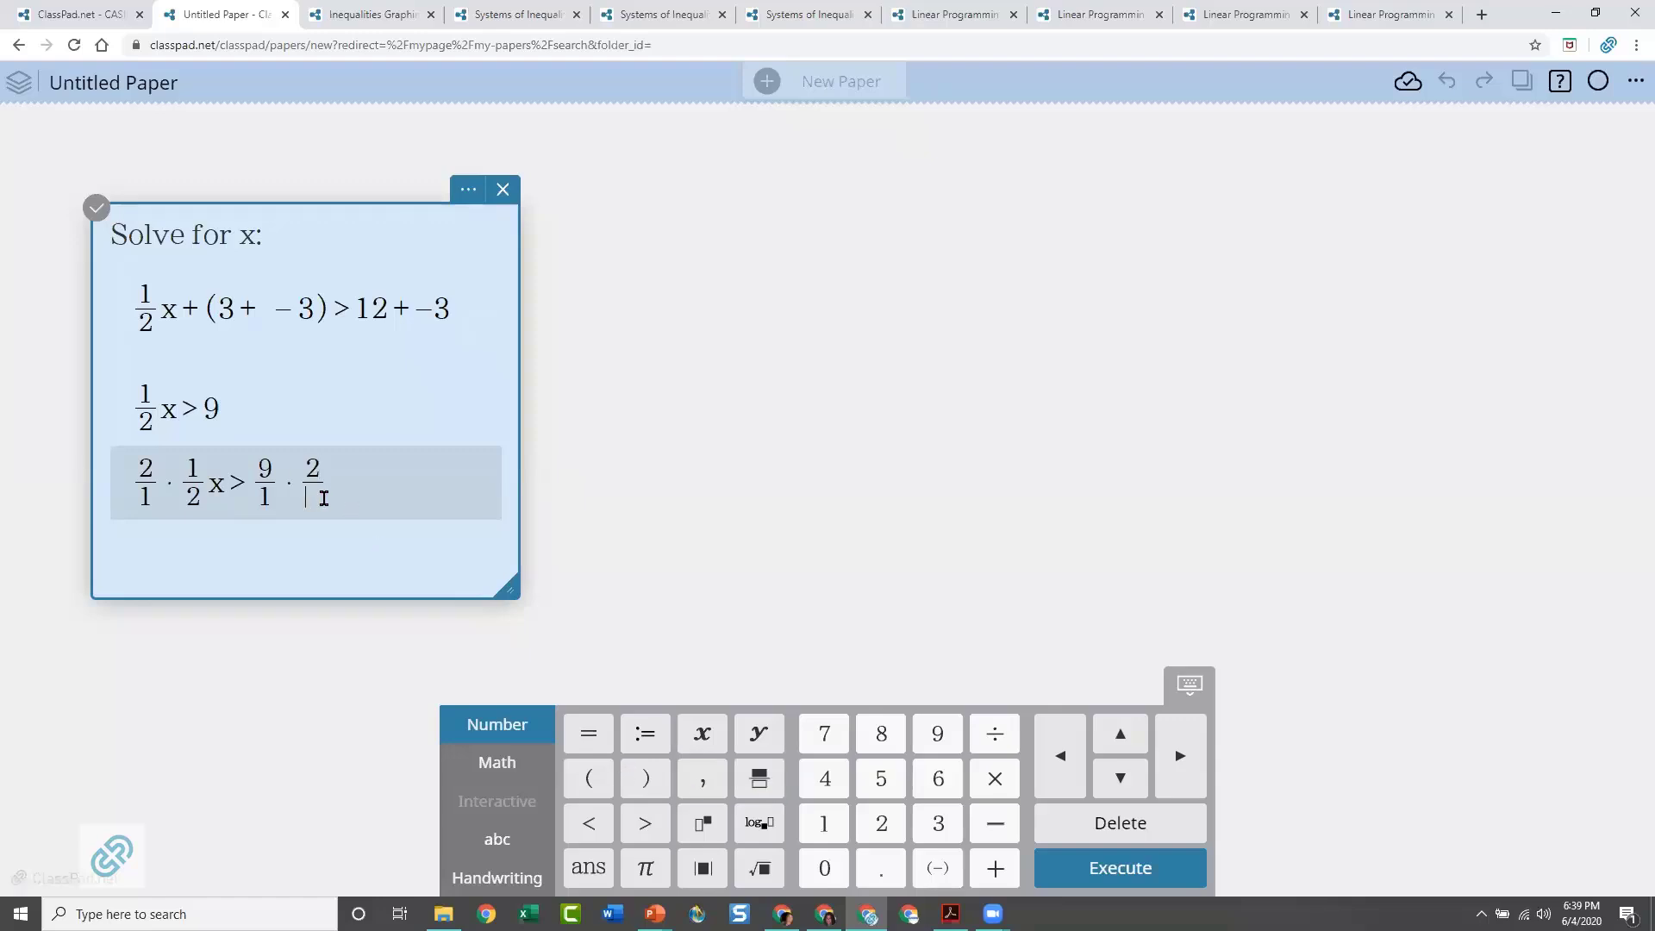
{"action": "type", "text": "1"}
{"action": "left_click", "coordinate": [194, 567]}
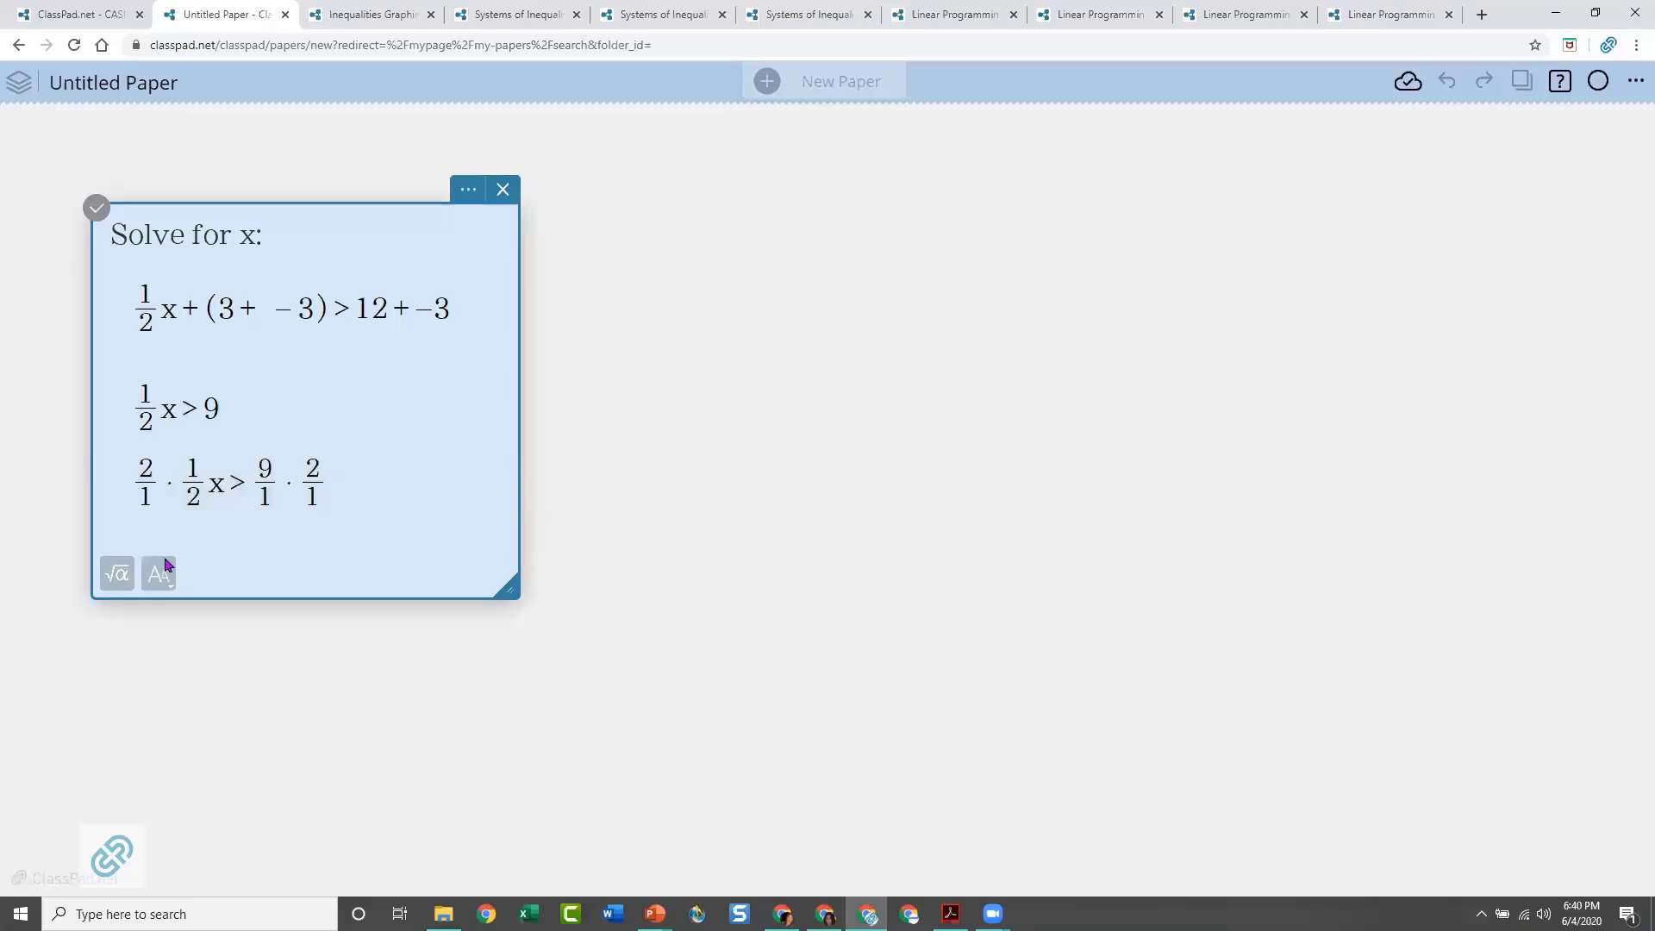
Insert a fourth math expression under the multiplication line and enter the solution x > 18
{"action": "left_click", "coordinate": [165, 566]}
{"action": "left_click", "coordinate": [198, 591]}
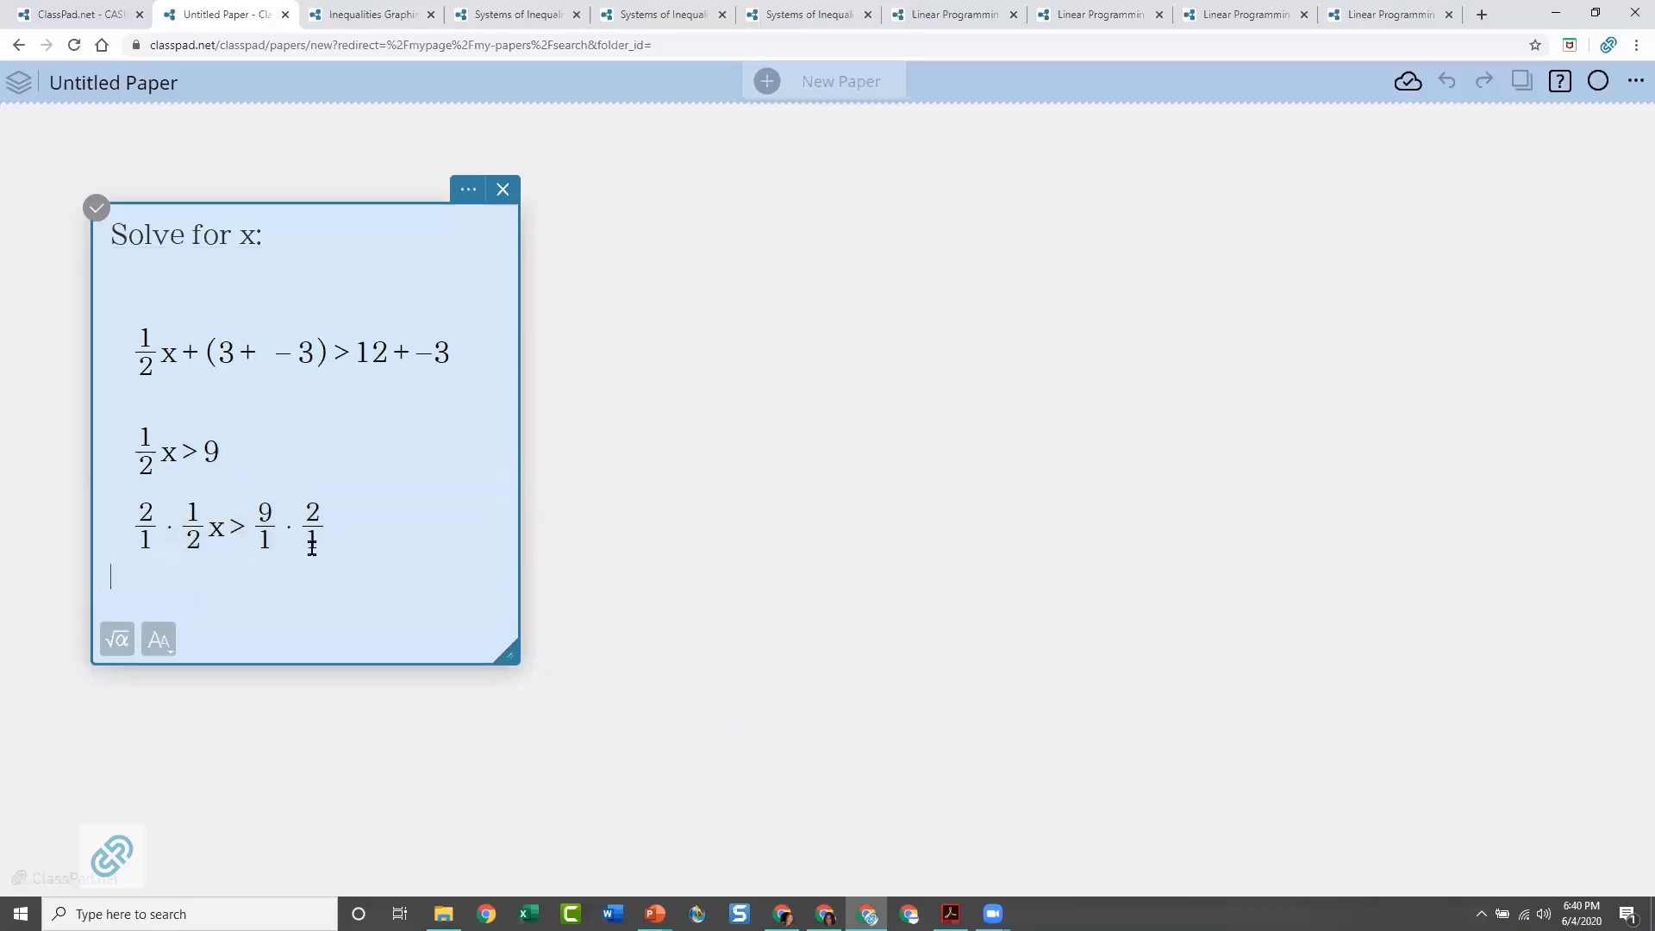
{"action": "left_click", "coordinate": [118, 648]}
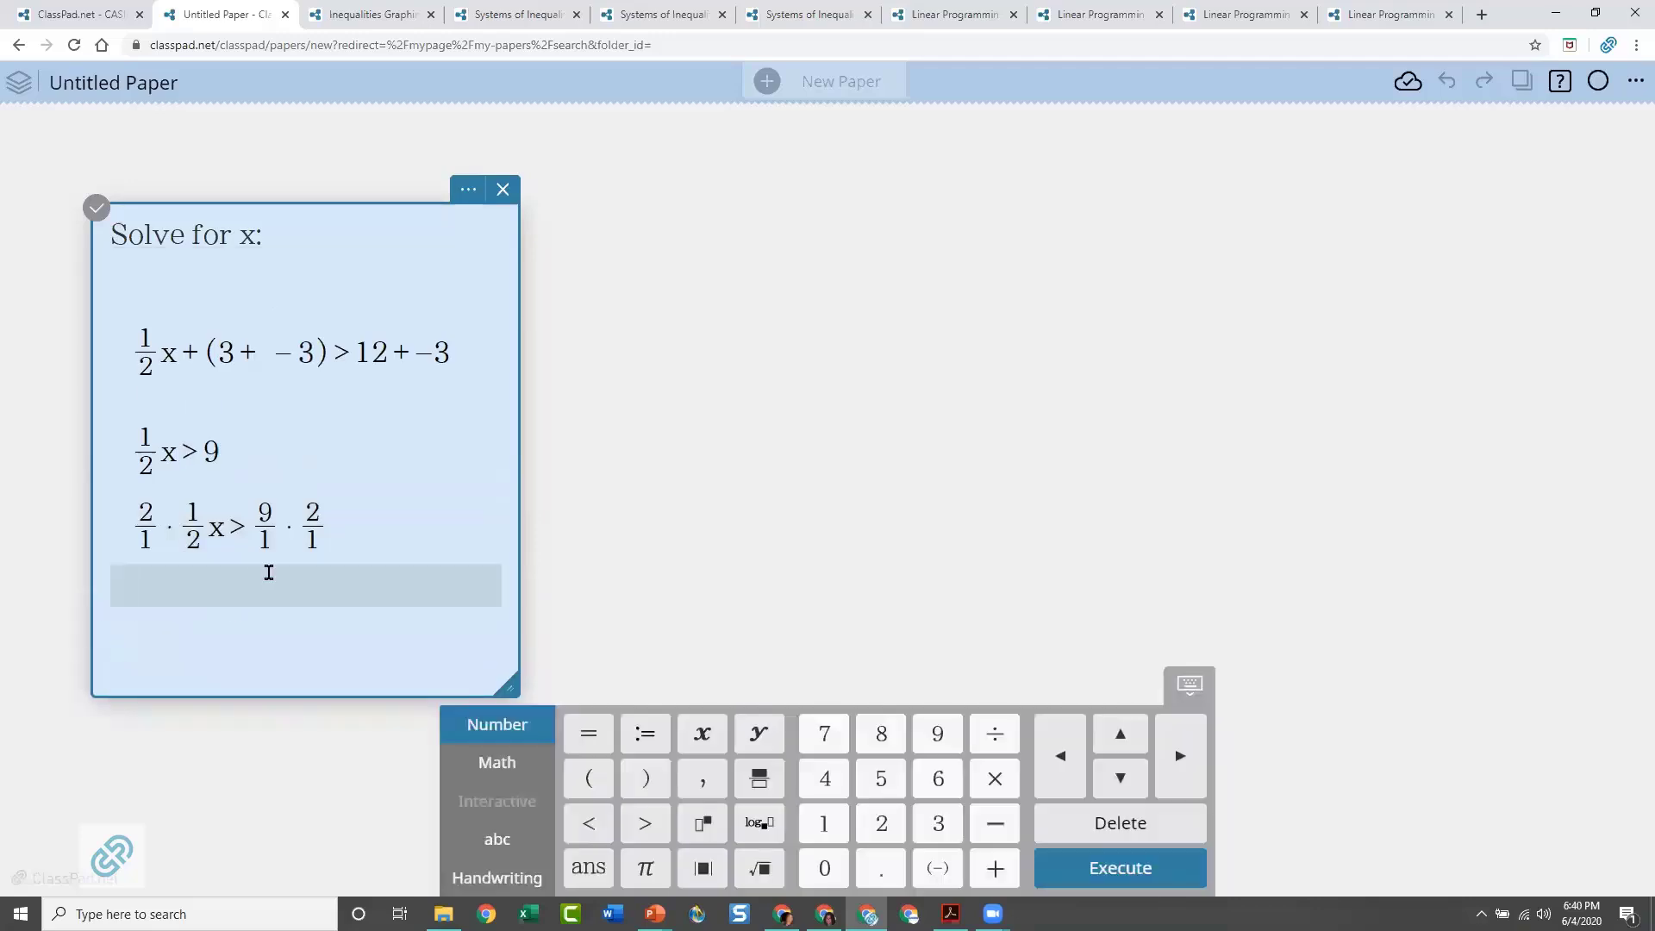
{"action": "type", "text": "x"}
{"action": "left_click", "coordinate": [645, 824]}
{"action": "type", "text": "18"}
{"action": "left_click", "coordinate": [684, 570]}
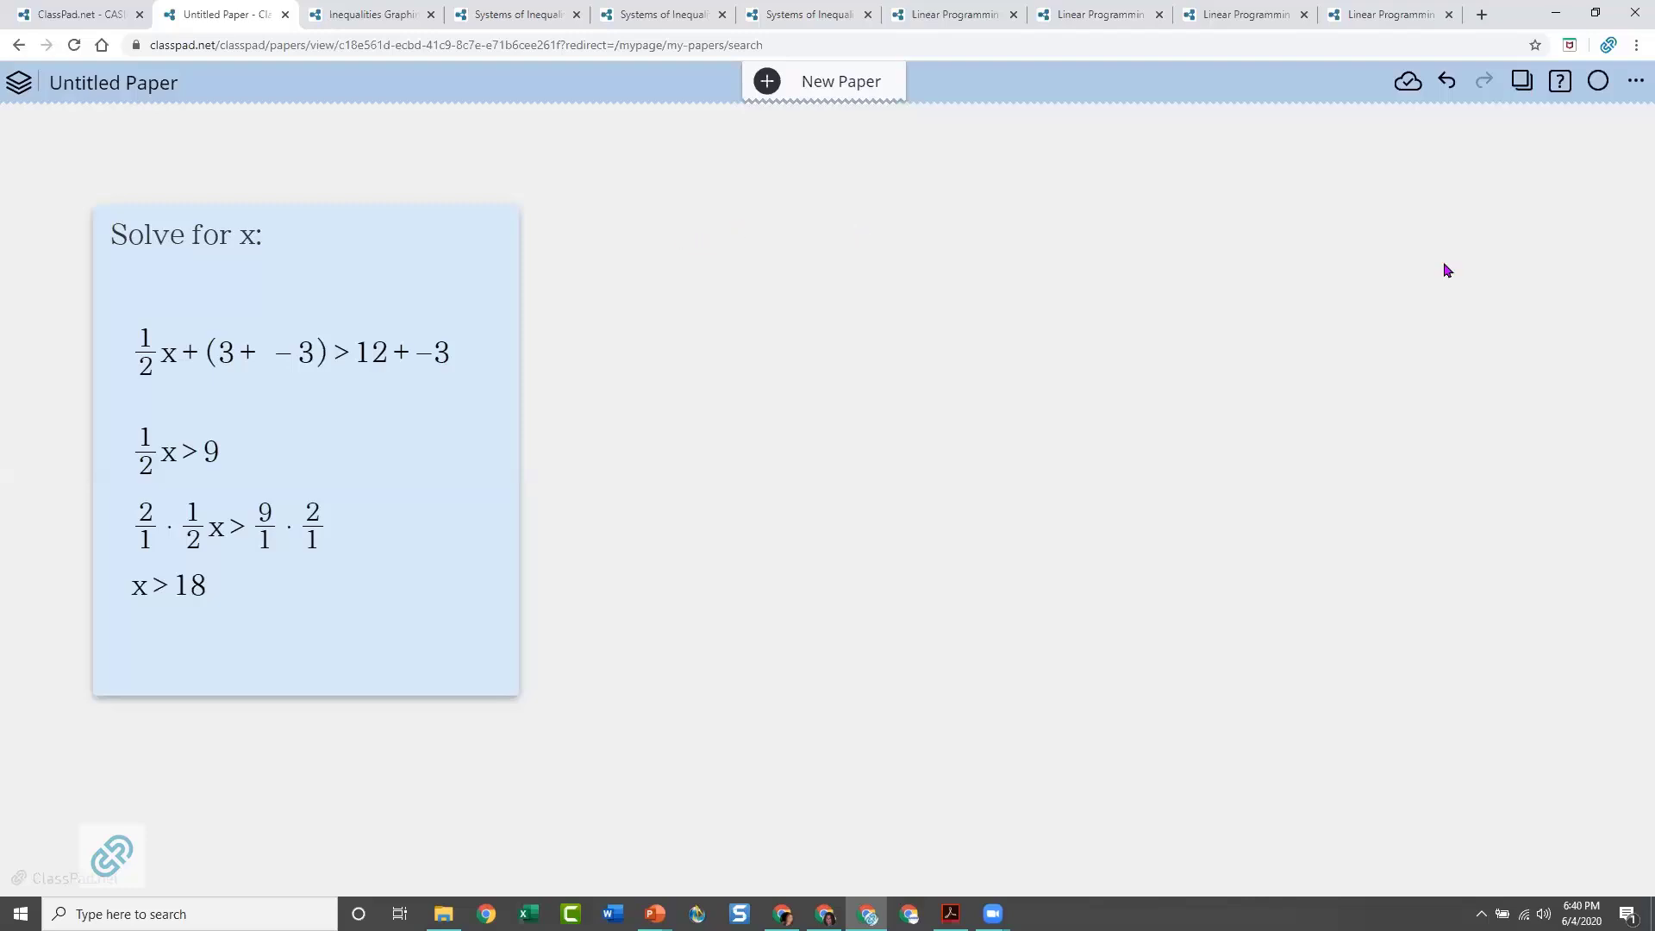
Add a graph note to the paper and place it well to the right of the text note
{"action": "left_click", "coordinate": [888, 213]}
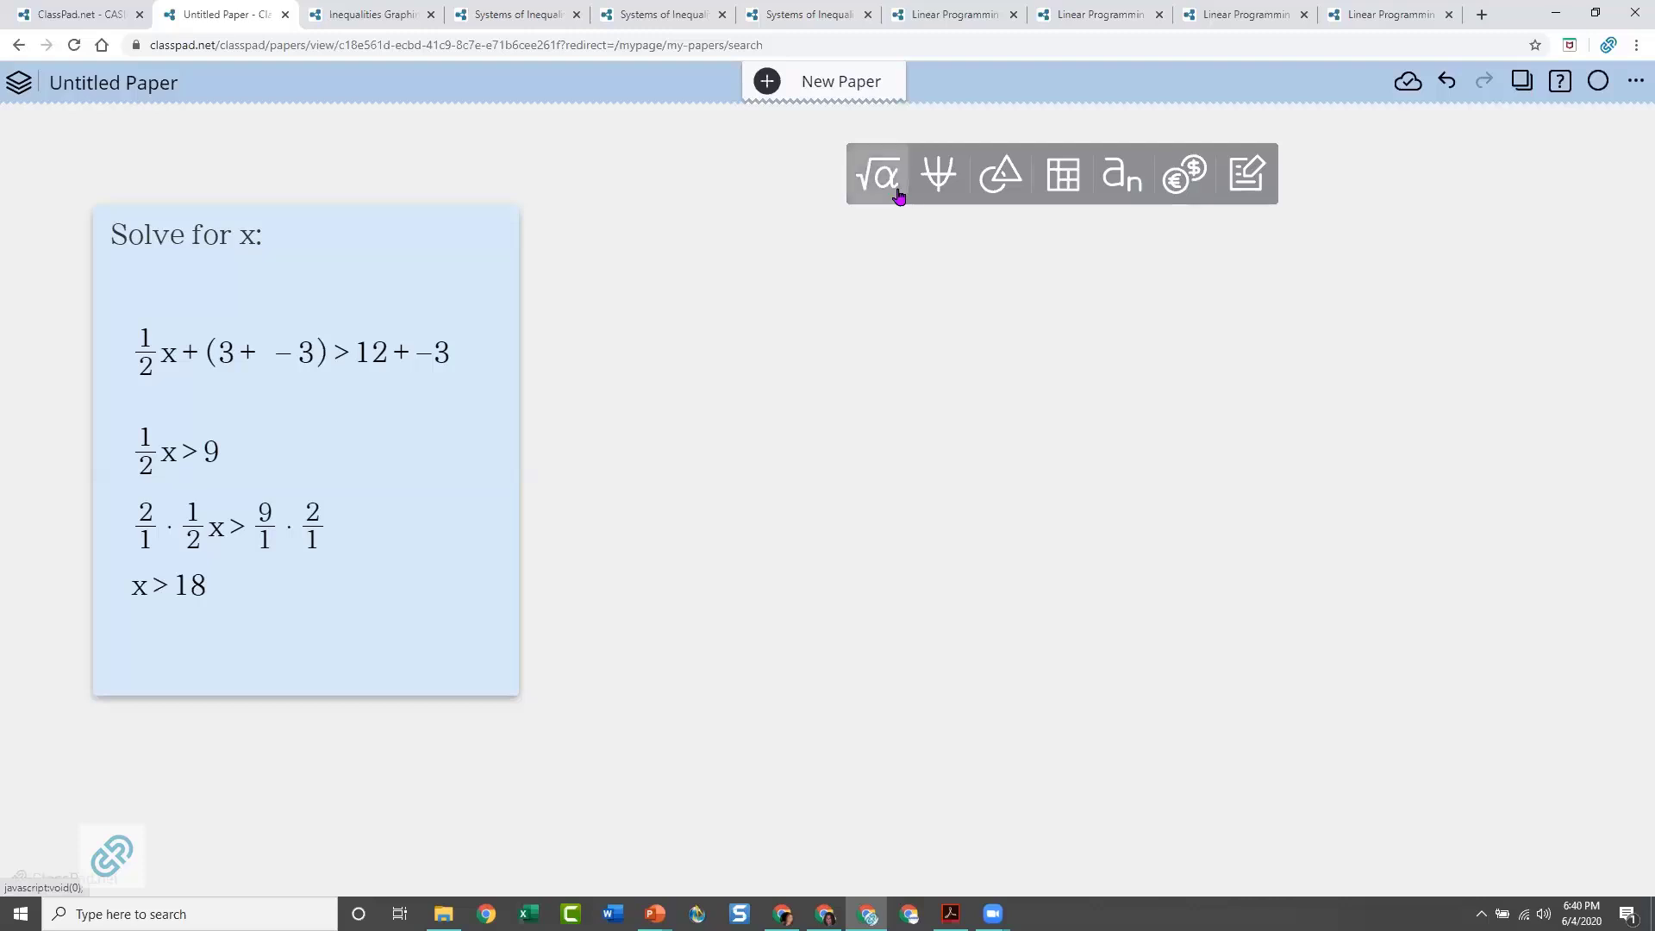
{"action": "left_click", "coordinate": [934, 185]}
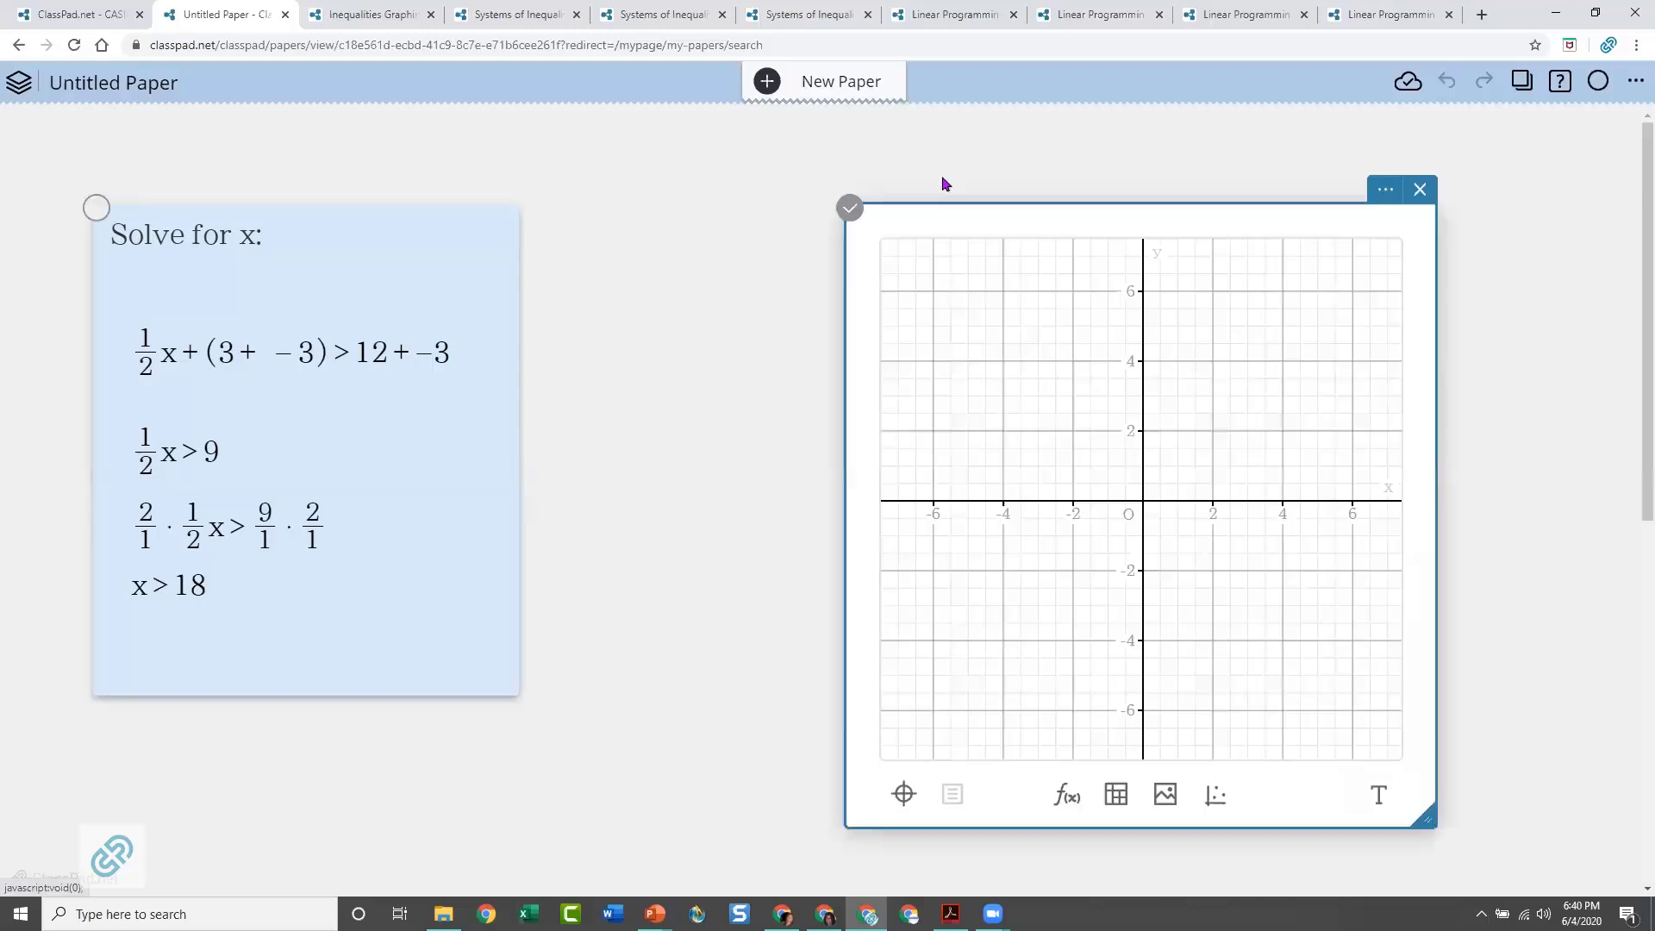
{"action": "left_click_drag", "start_coordinate": [1207, 199], "coordinate": [1211, 181]}
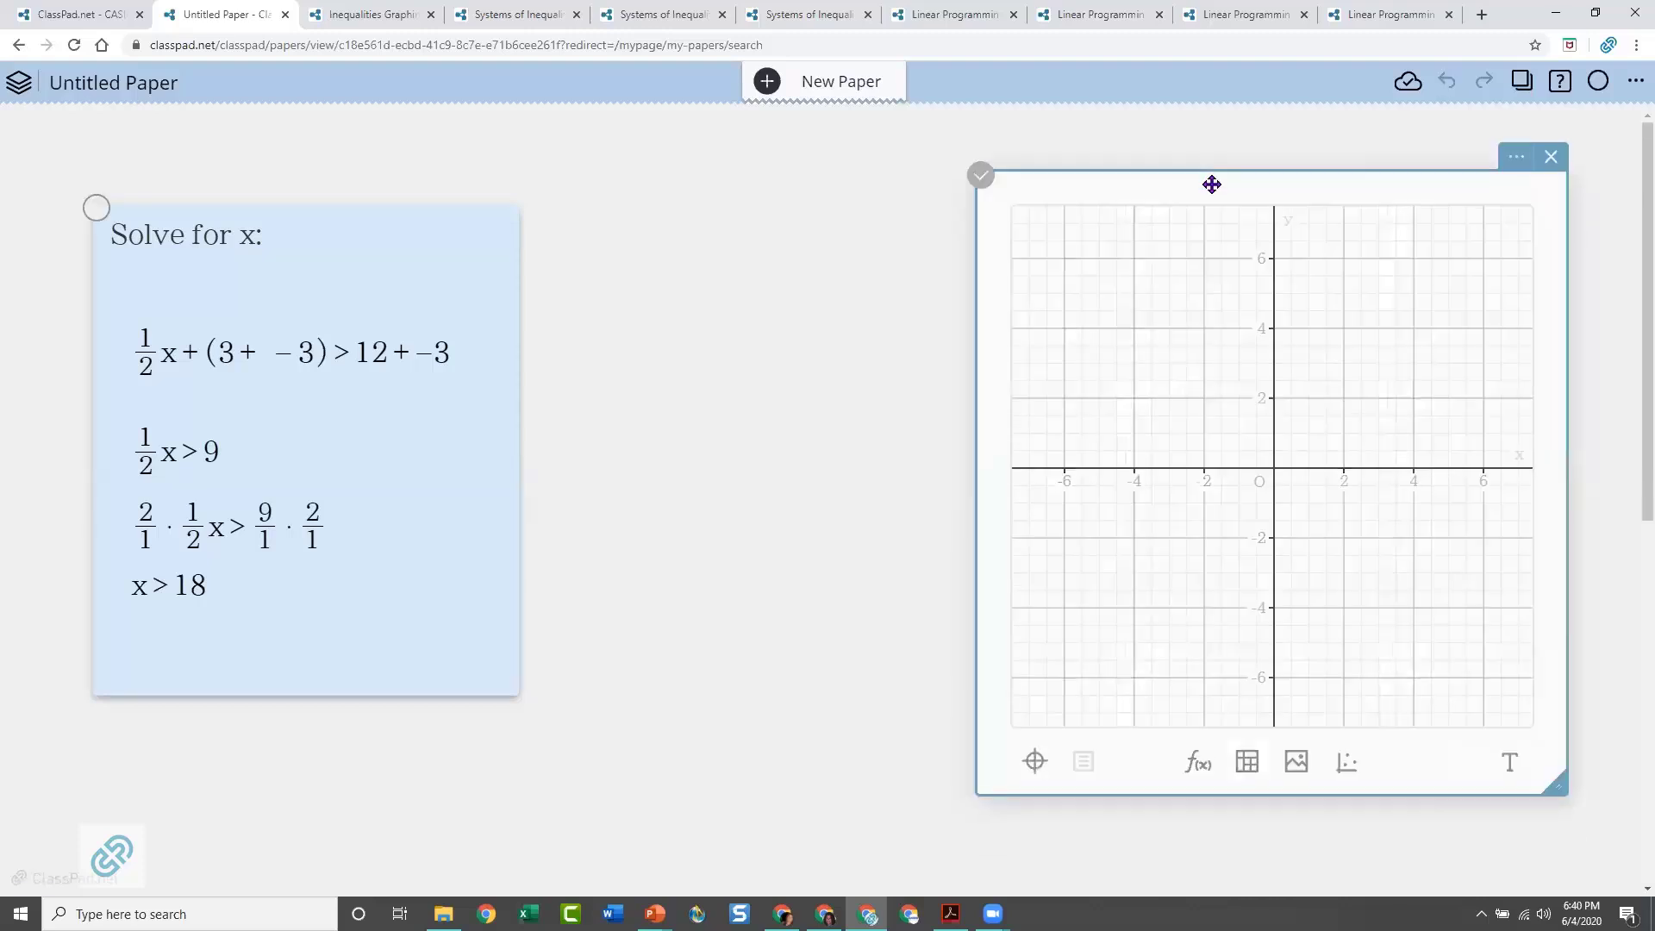
Add a function note linked to the graph and position it between the text note and the graph
{"action": "left_click", "coordinate": [1196, 765]}
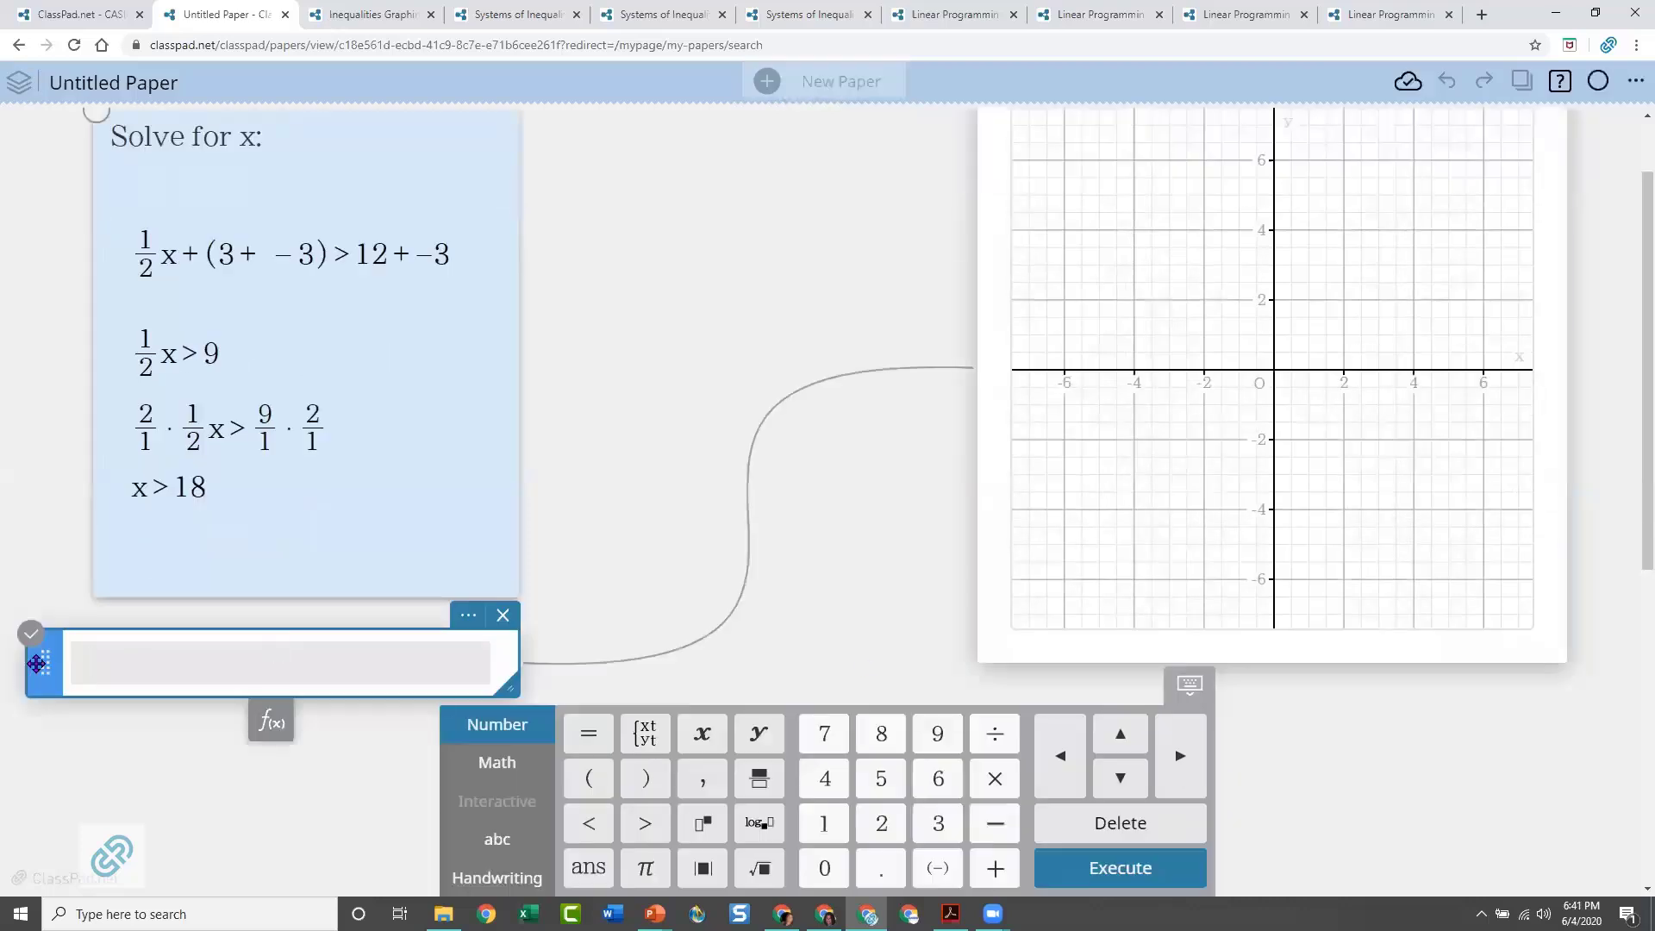
{"action": "left_click_drag", "start_coordinate": [34, 663], "coordinate": [535, 140]}
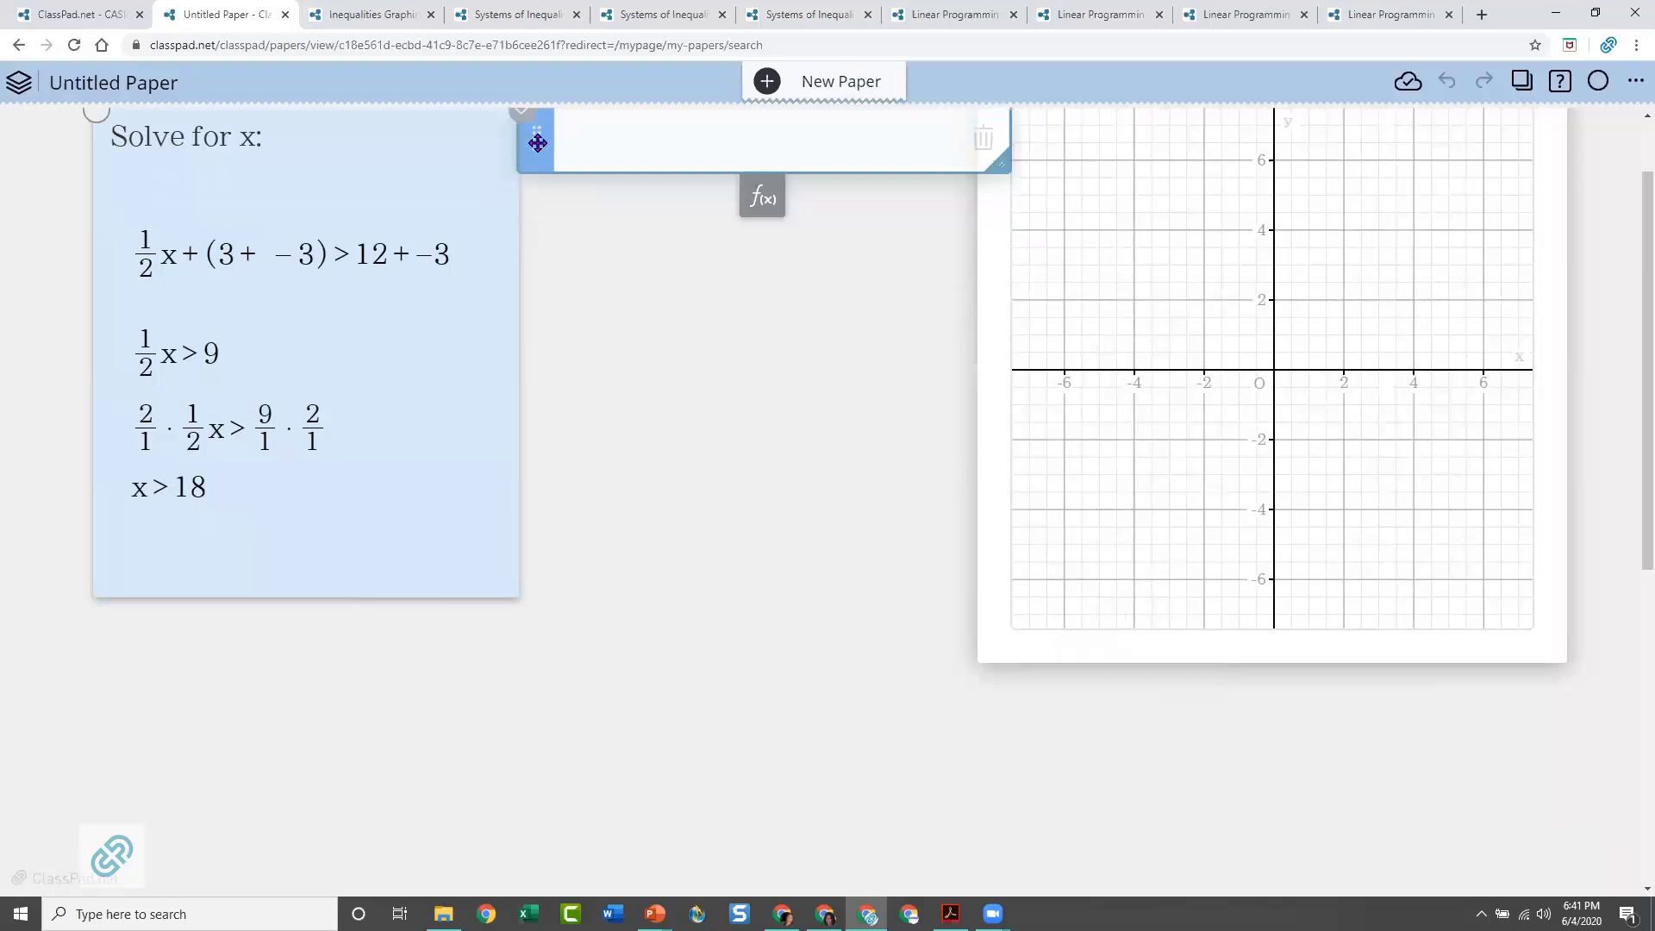
{"action": "scroll", "coordinate": [609, 450], "scroll_direction": "up", "scroll_amount": 1}
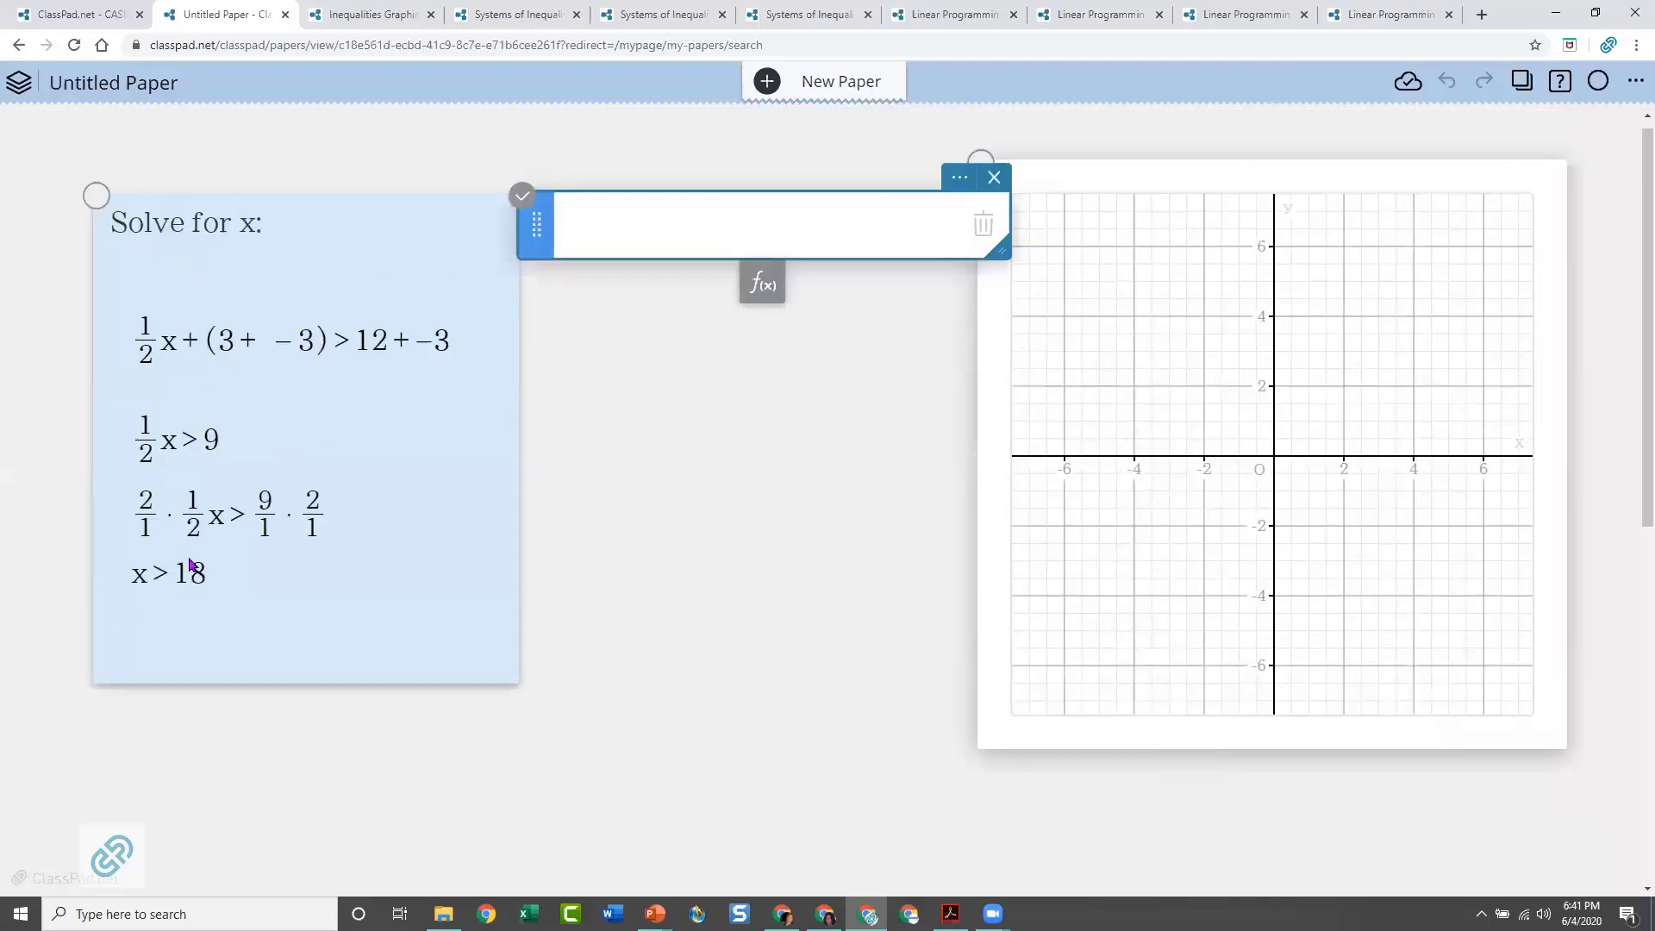
Enter the inequality x > 18 in the function note and execute it to graph it
{"action": "left_click", "coordinate": [611, 233]}
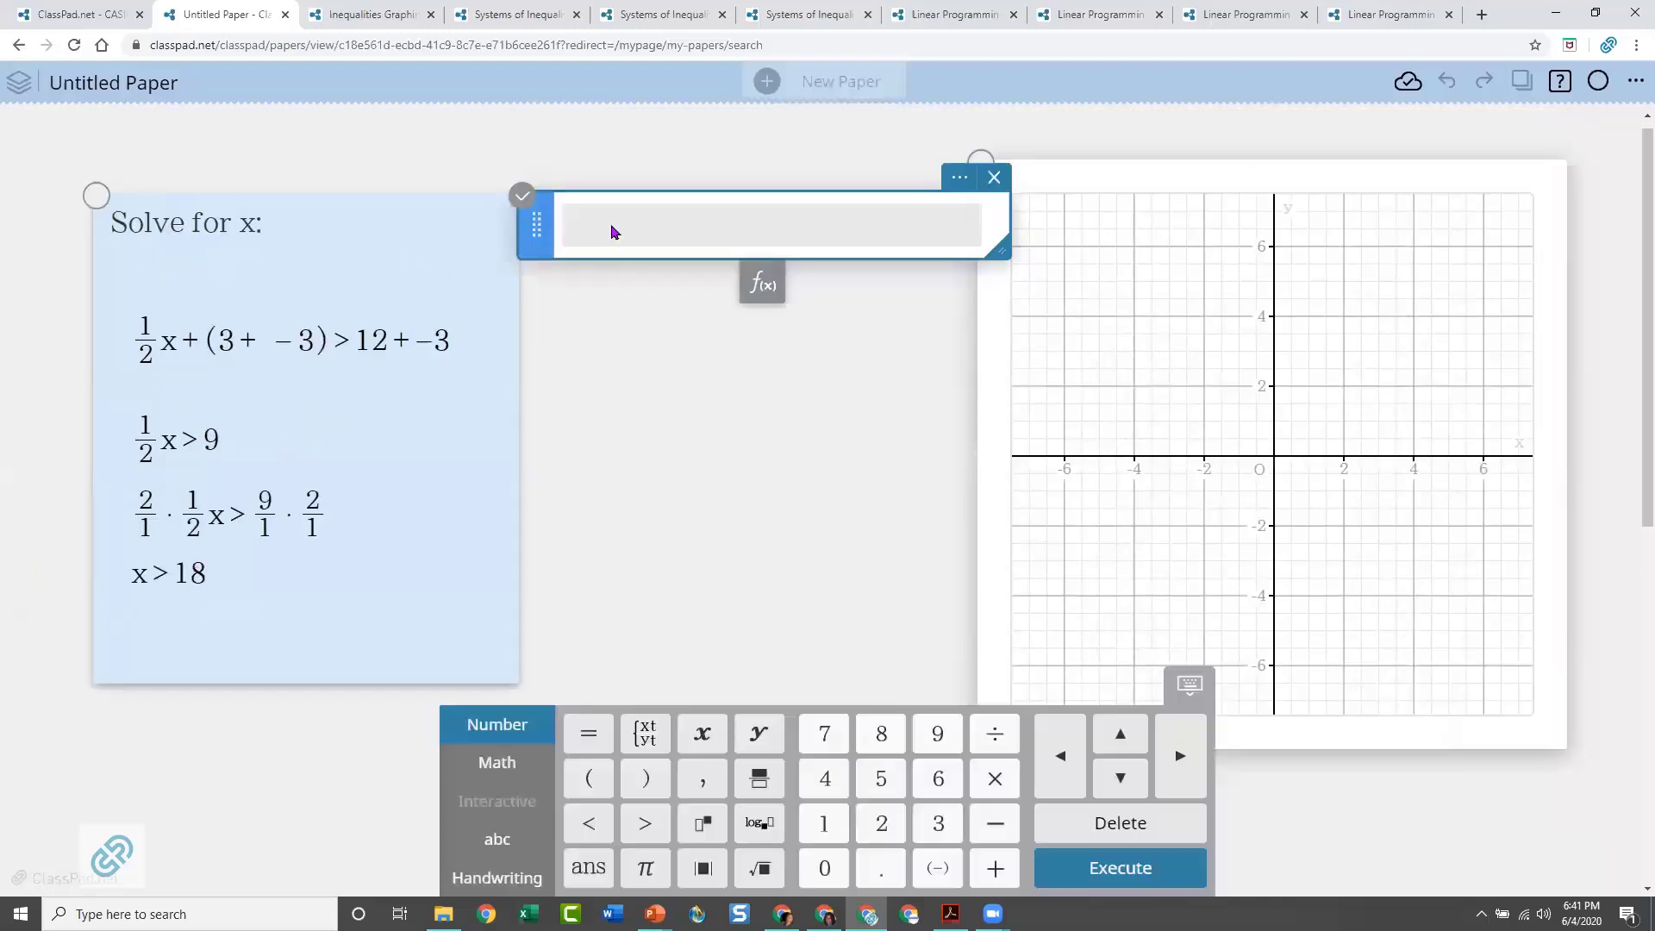
{"action": "type", "text": "x"}
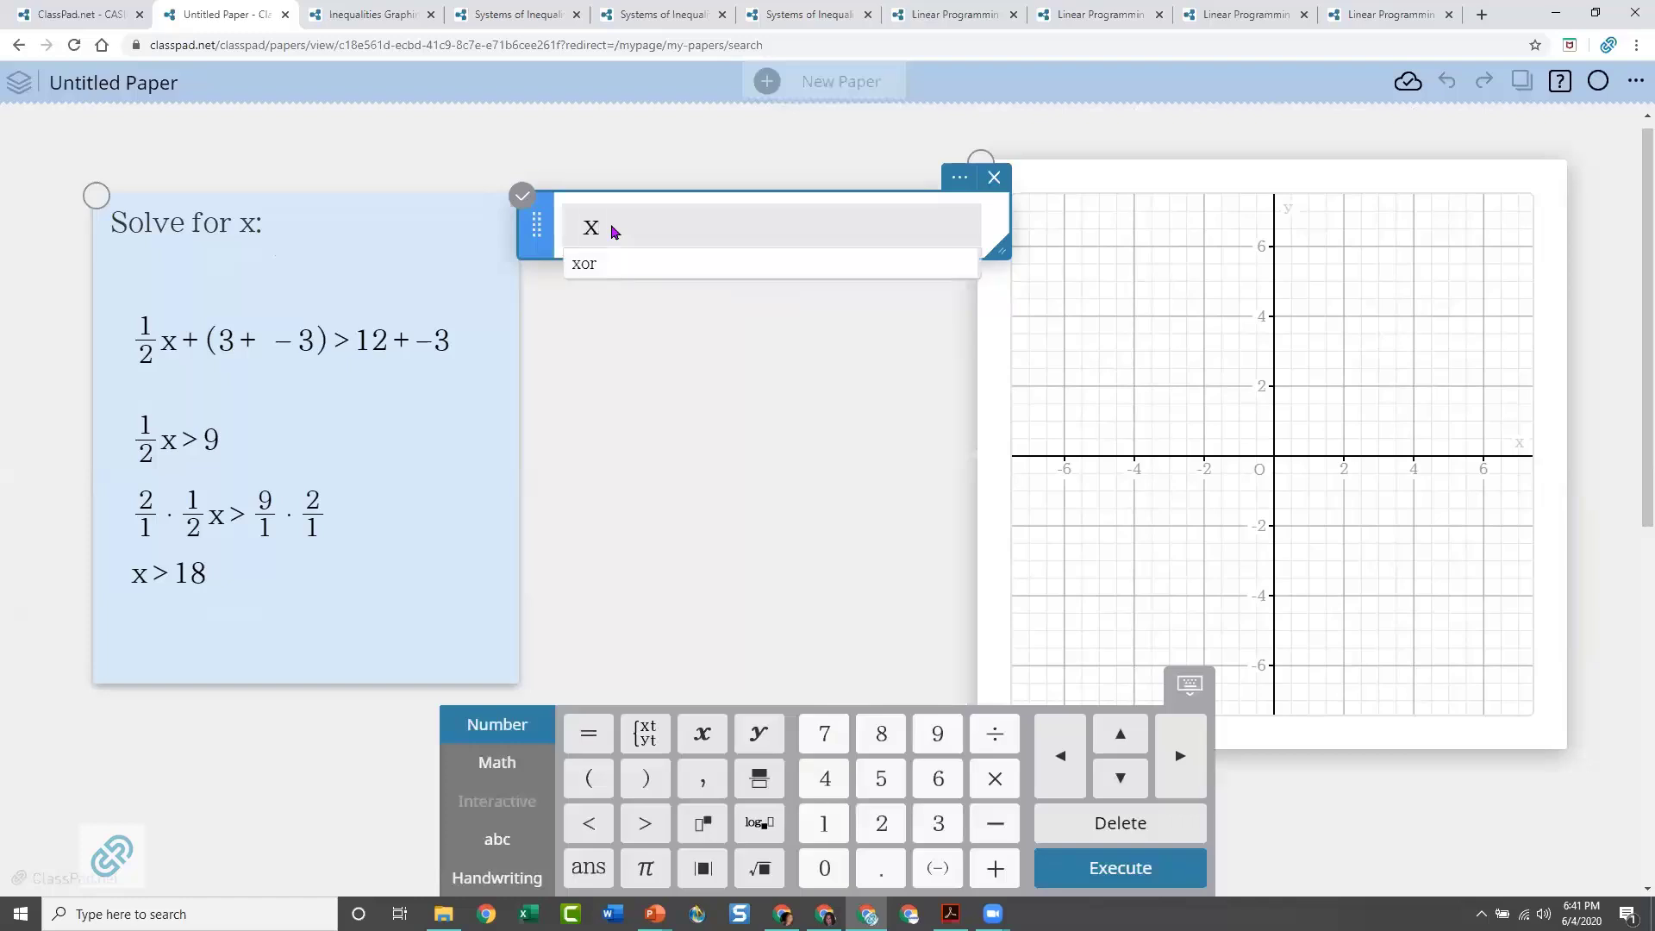
{"action": "left_click", "coordinate": [645, 823]}
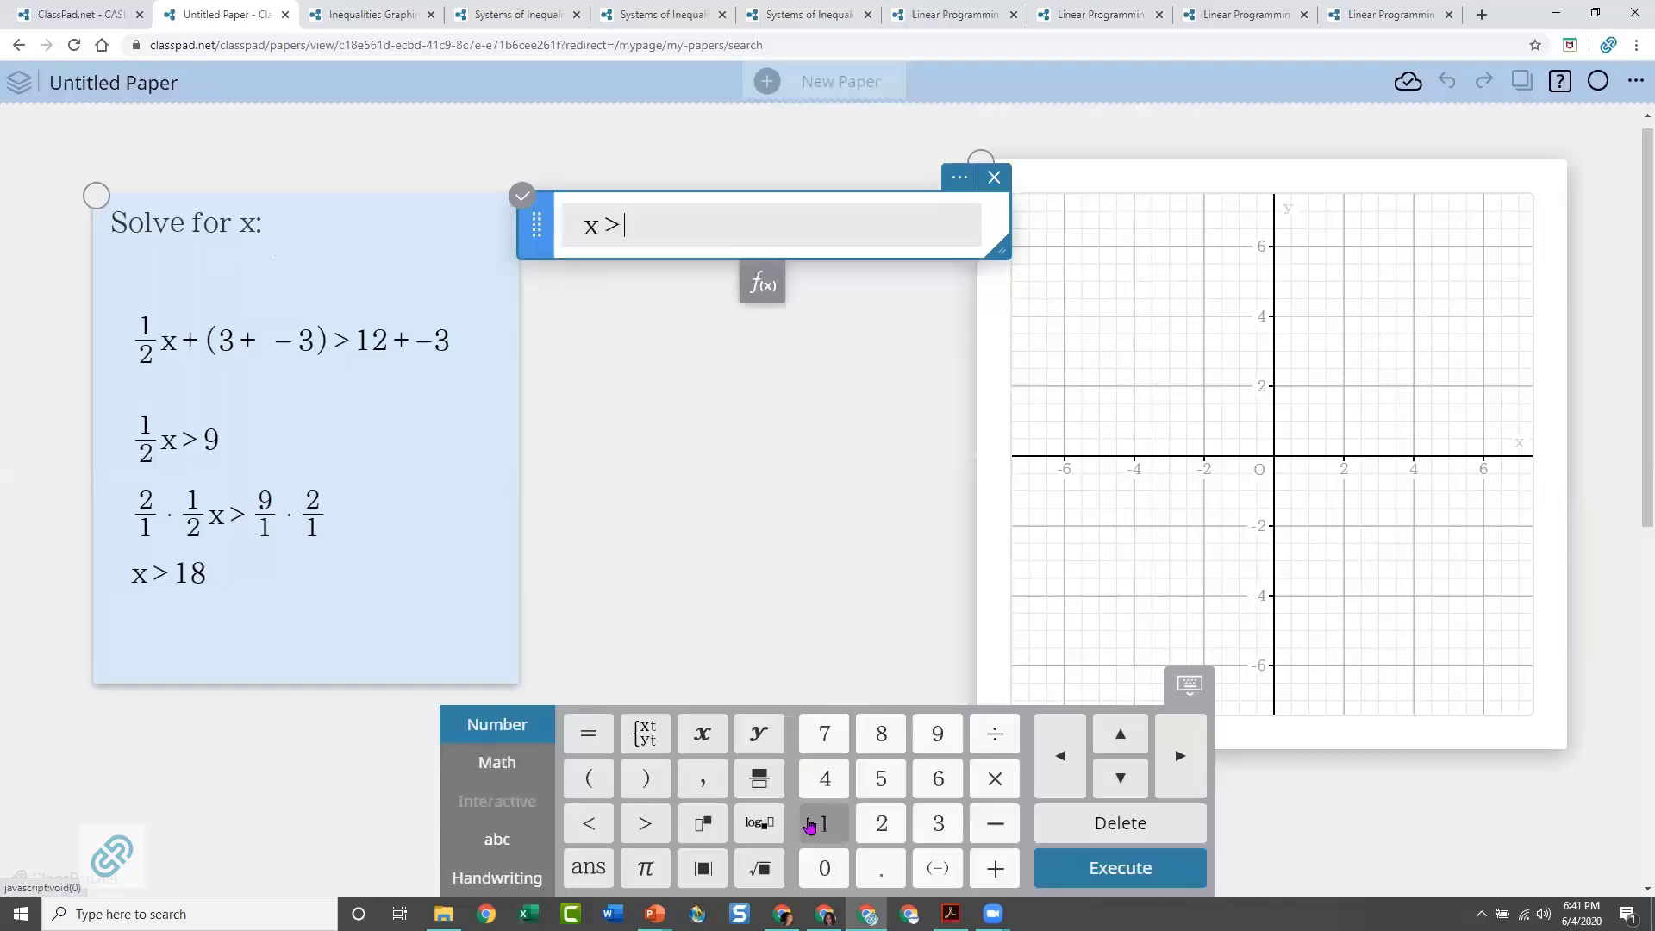
{"action": "left_click", "coordinate": [824, 823]}
{"action": "left_click", "coordinate": [881, 733]}
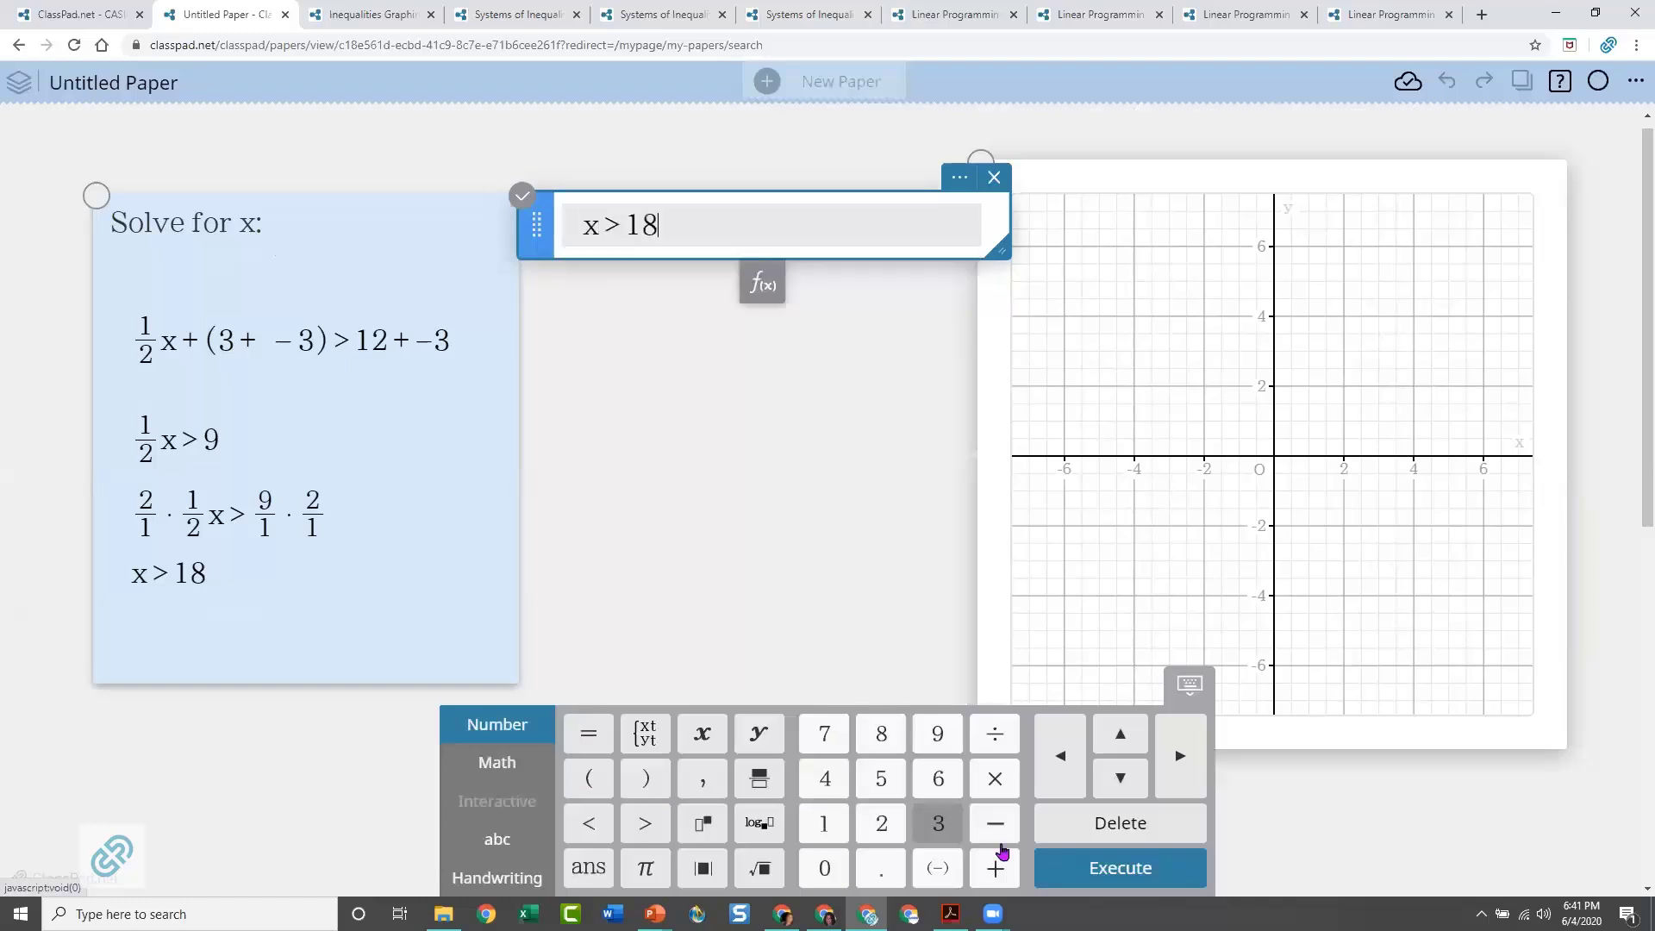
{"action": "left_click", "coordinate": [1103, 875]}
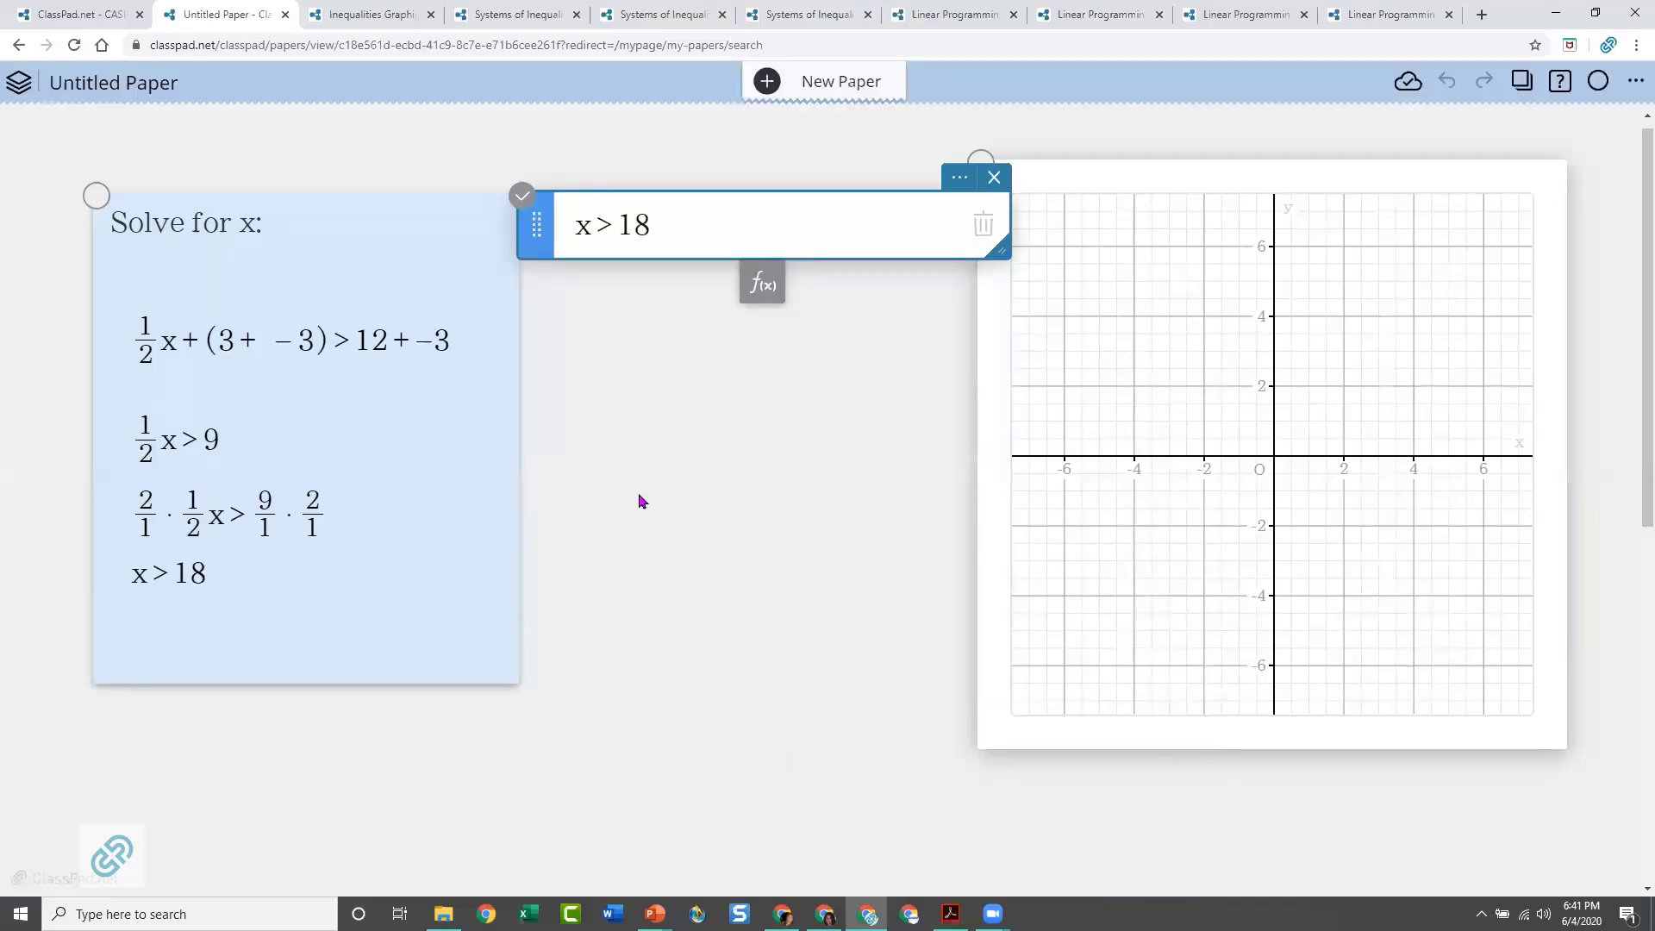
Mark the point (18,0) on the graph where the dashed boundary line crosses the x-axis
{"action": "left_click", "coordinate": [1303, 493]}
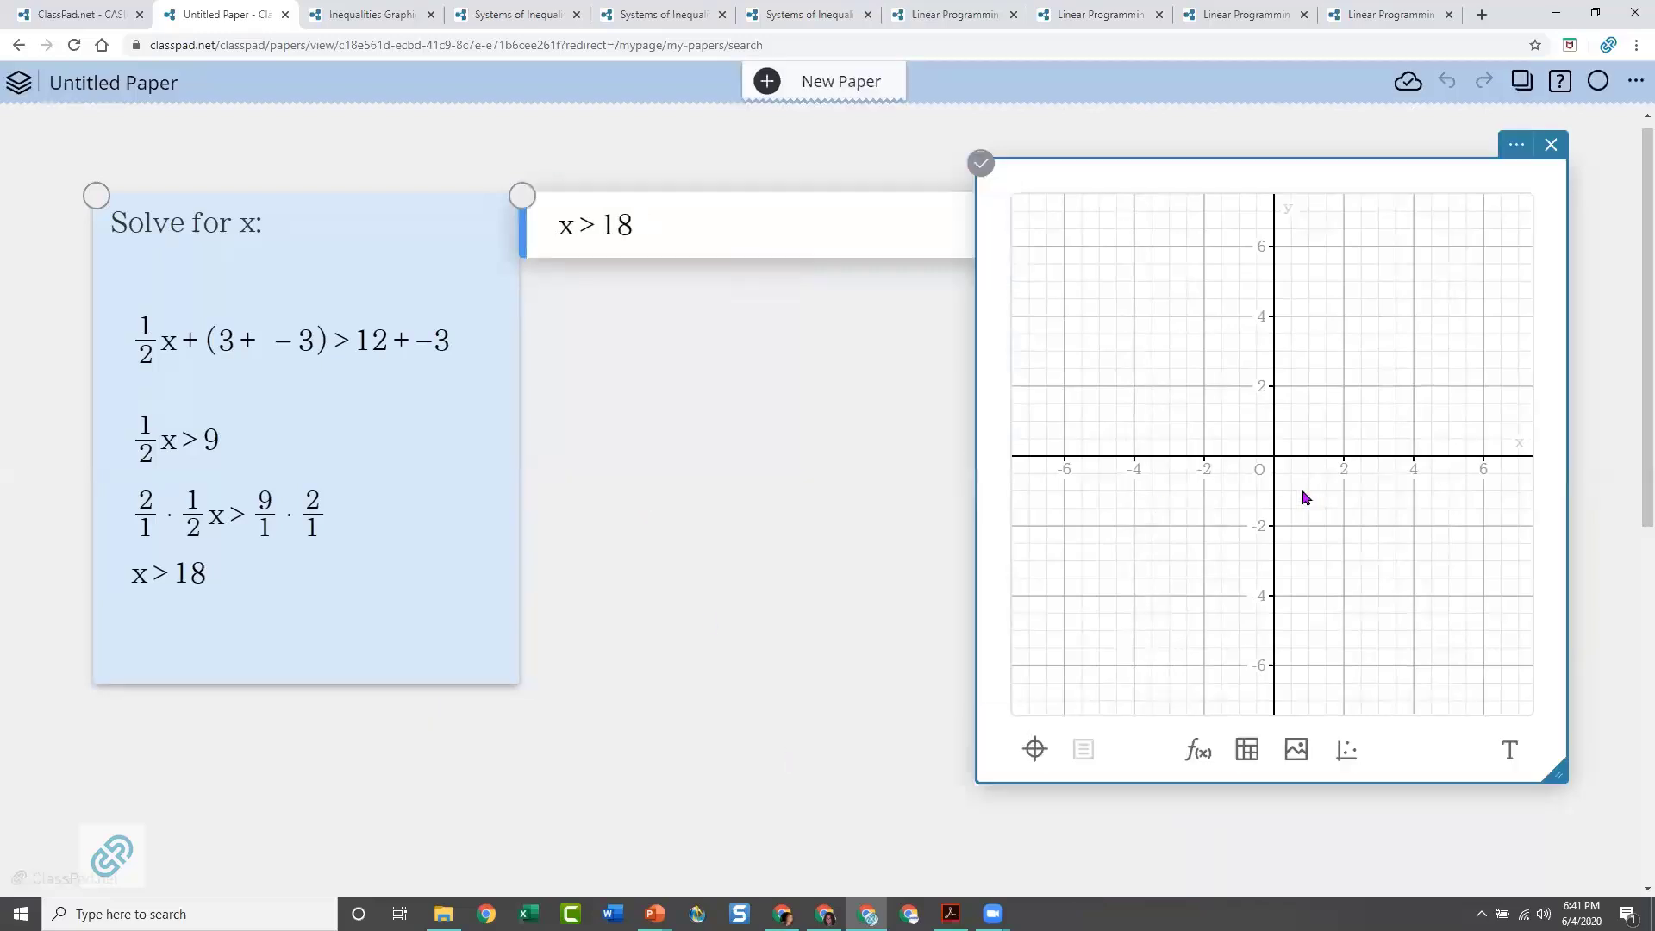
{"action": "left_click_drag", "start_coordinate": [1249, 385], "coordinate": [1089, 565]}
{"action": "scroll", "coordinate": [1134, 525], "scroll_direction": "down", "scroll_amount": 5}
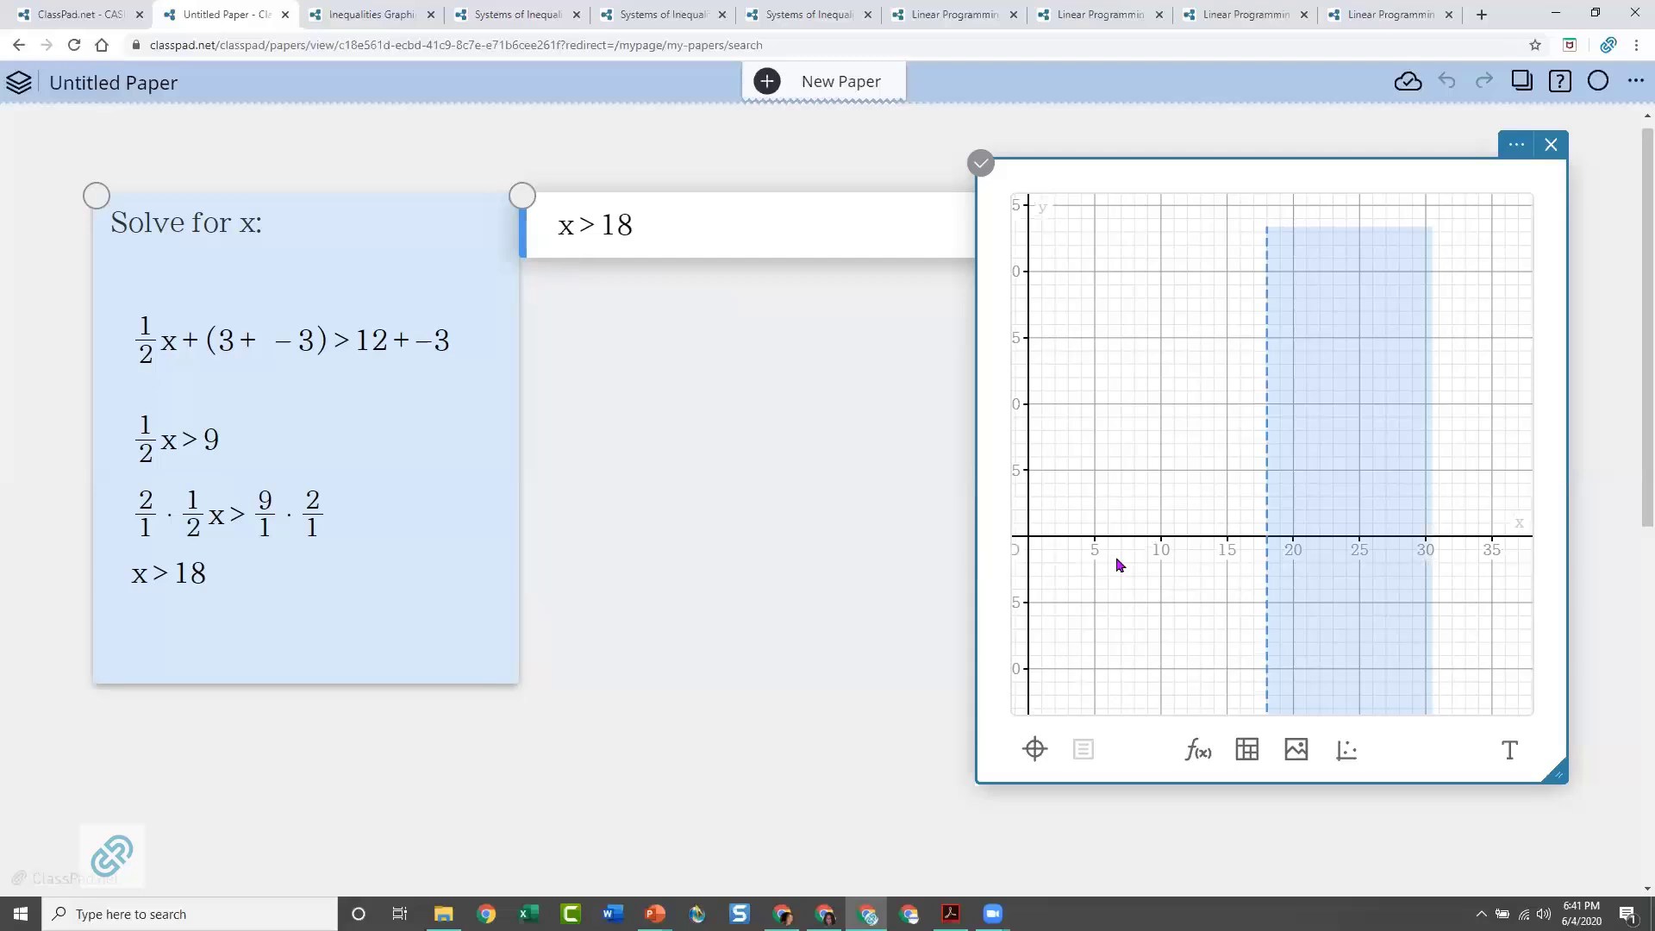
{"action": "mouse_move", "coordinate": [1116, 572]}
{"action": "left_mouse_down"}
{"action": "mouse_move", "coordinate": [1053, 480]}
{"action": "mouse_move", "coordinate": [1059, 533]}
{"action": "left_mouse_up"}
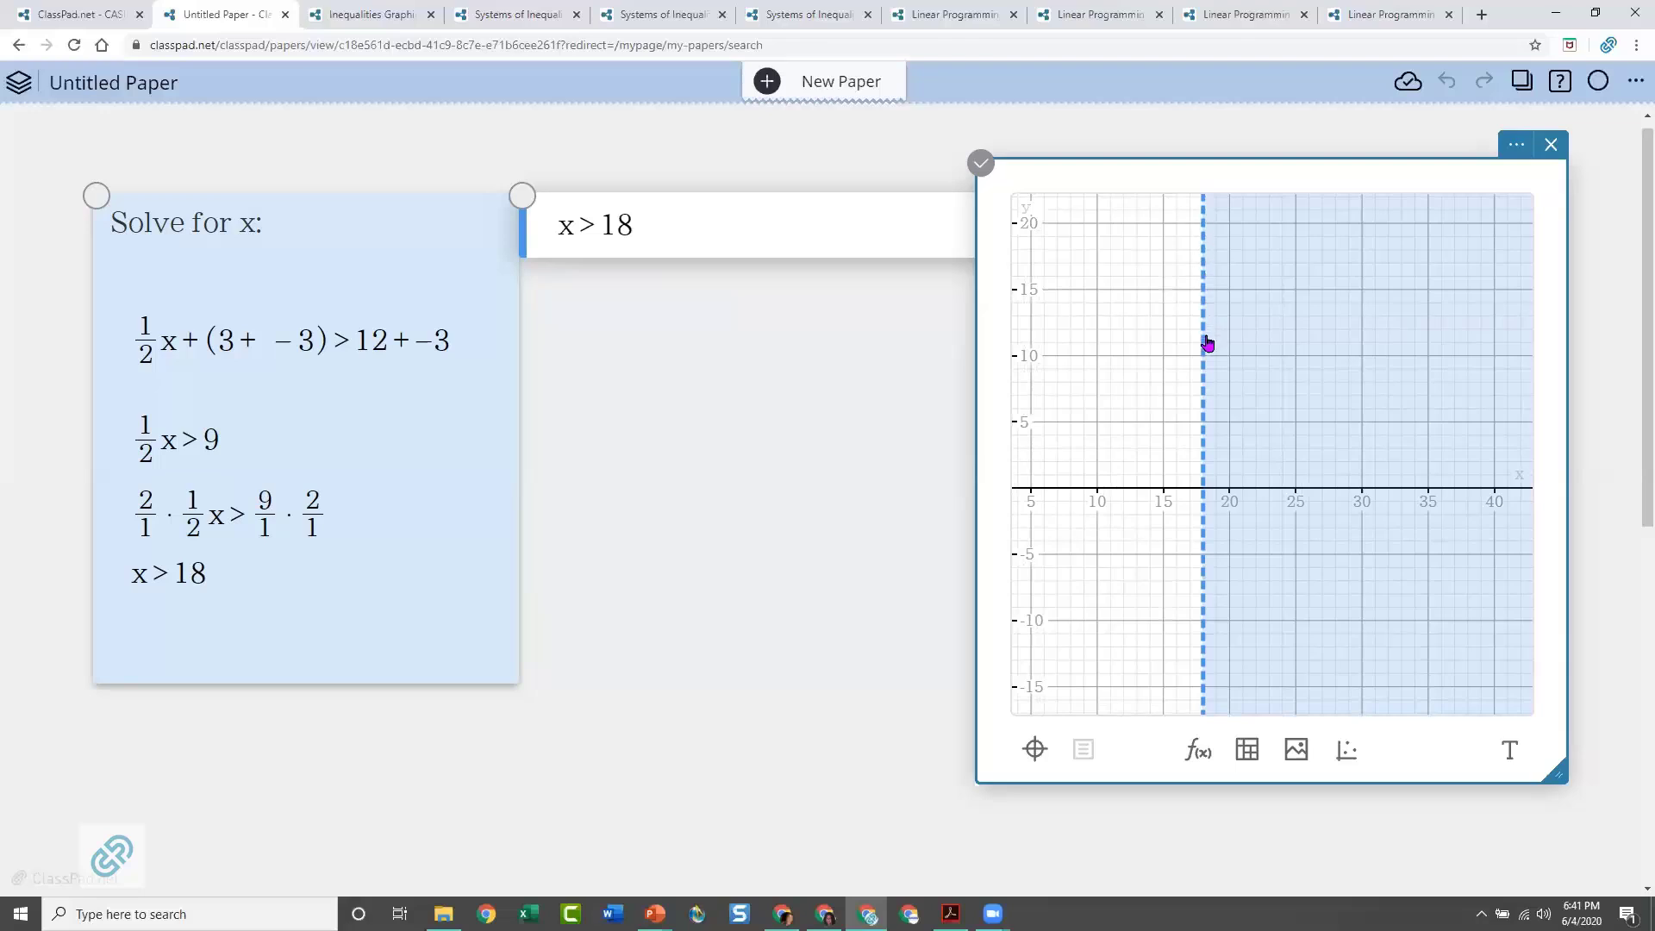
{"action": "left_click", "coordinate": [1207, 343]}
{"action": "left_click", "coordinate": [1203, 492]}
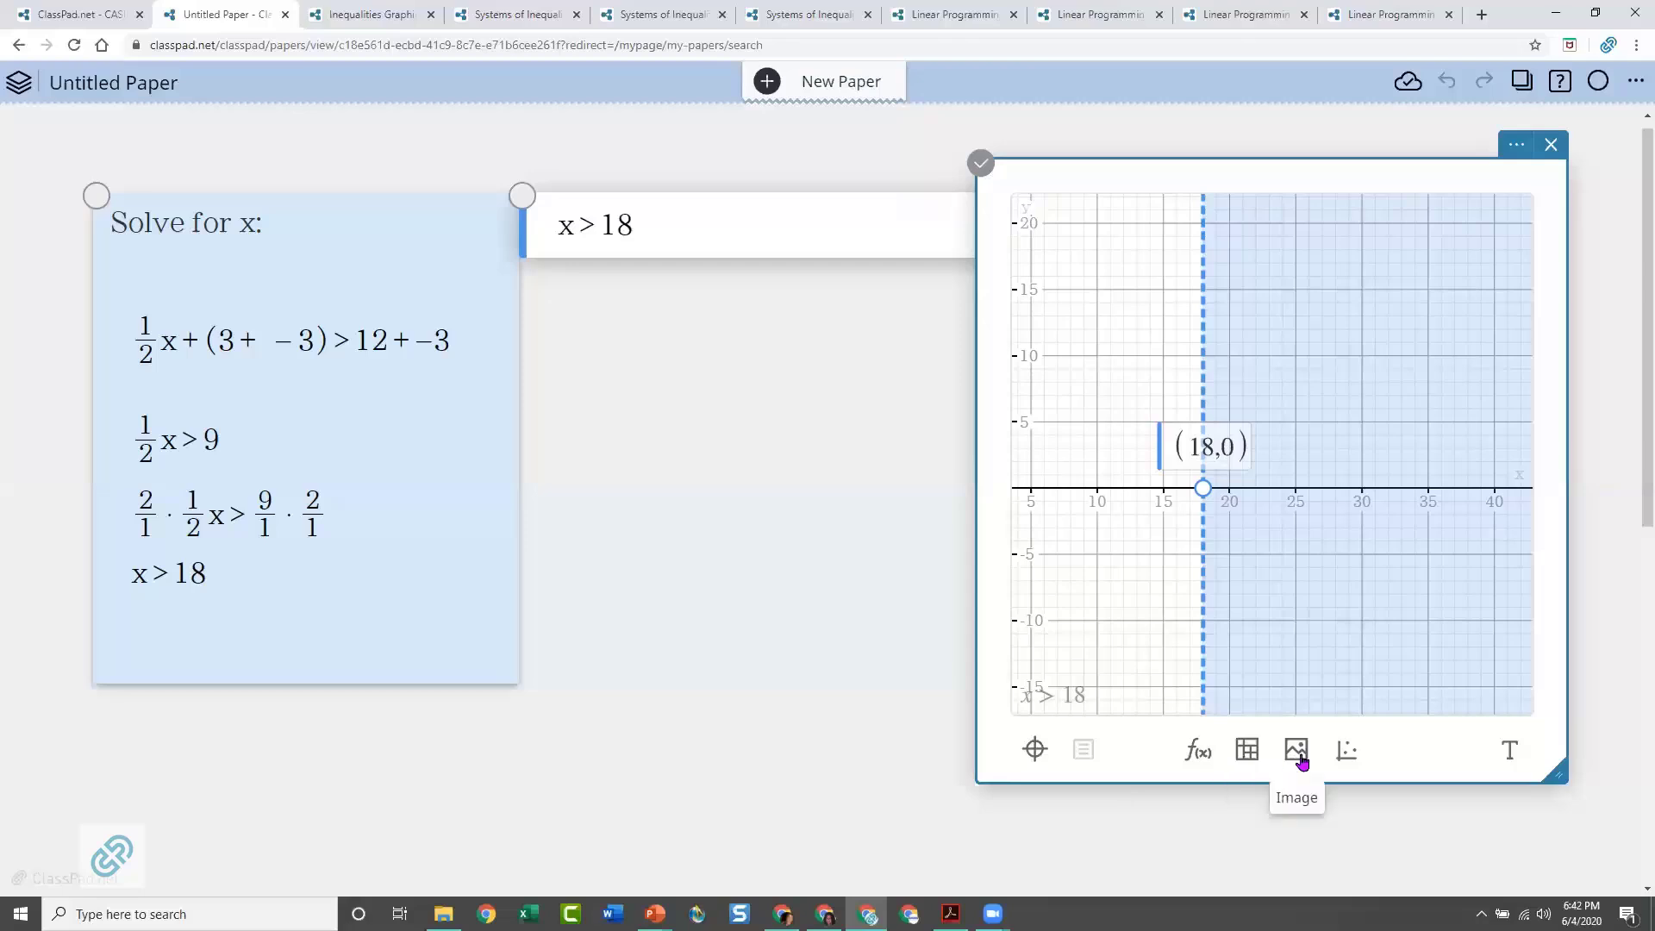
Add a plot points table for the graph, place it below the function note, and enter x = 20, y = 5
{"action": "left_click", "coordinate": [1346, 757]}
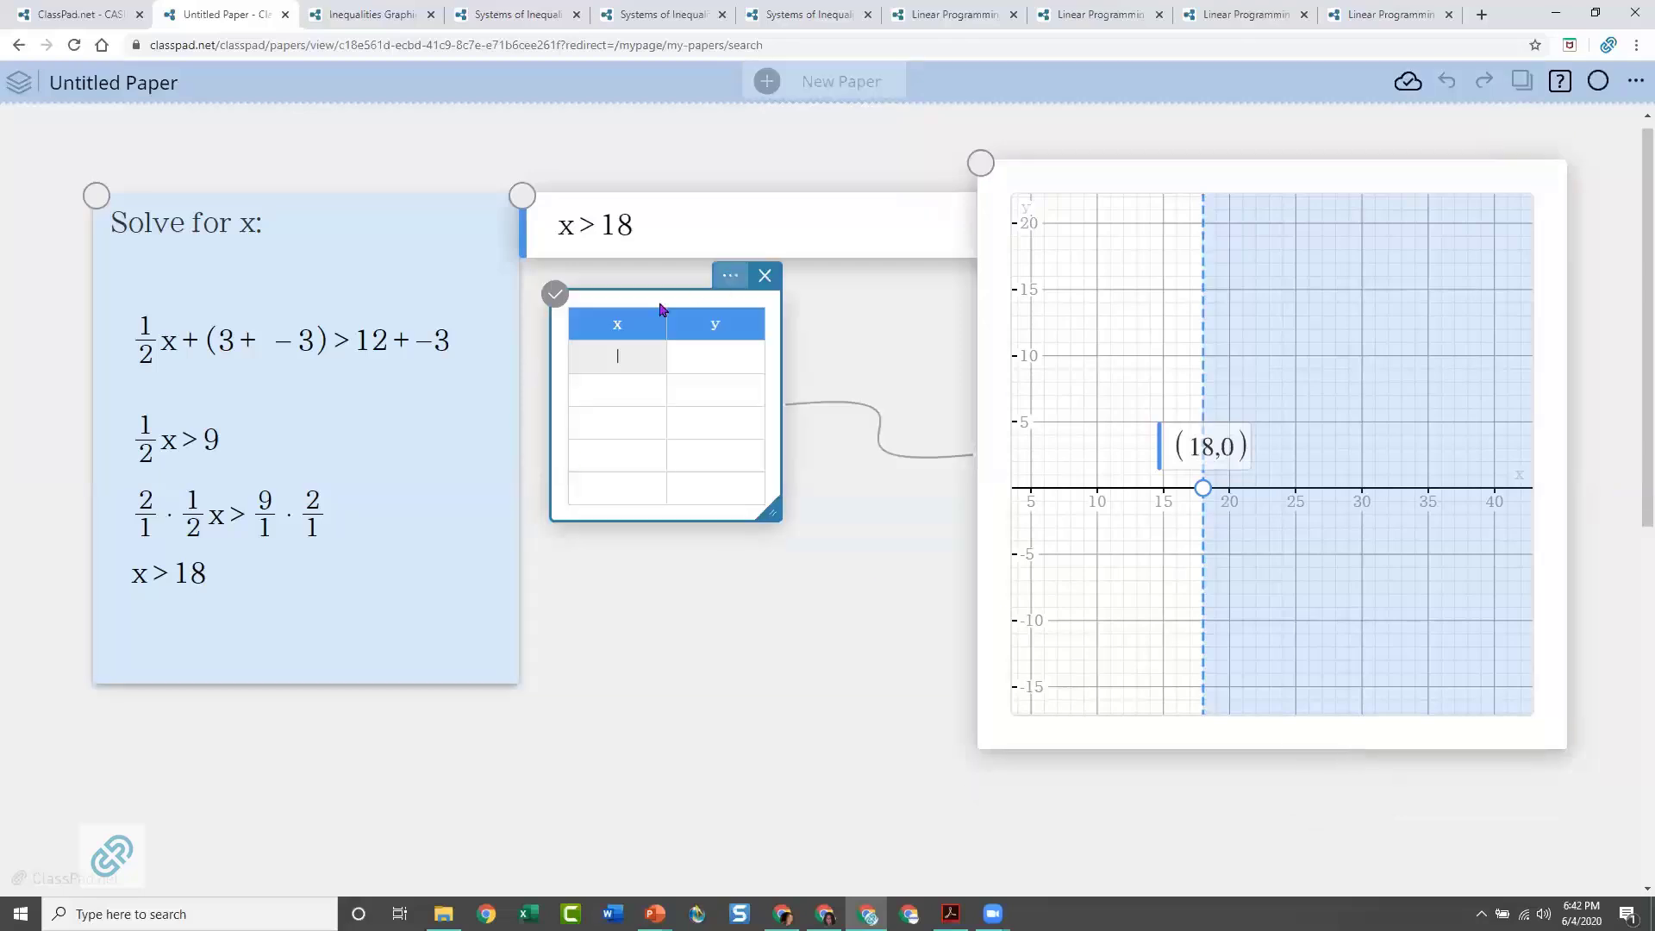
{"action": "left_click_drag", "start_coordinate": [661, 304], "coordinate": [722, 382]}
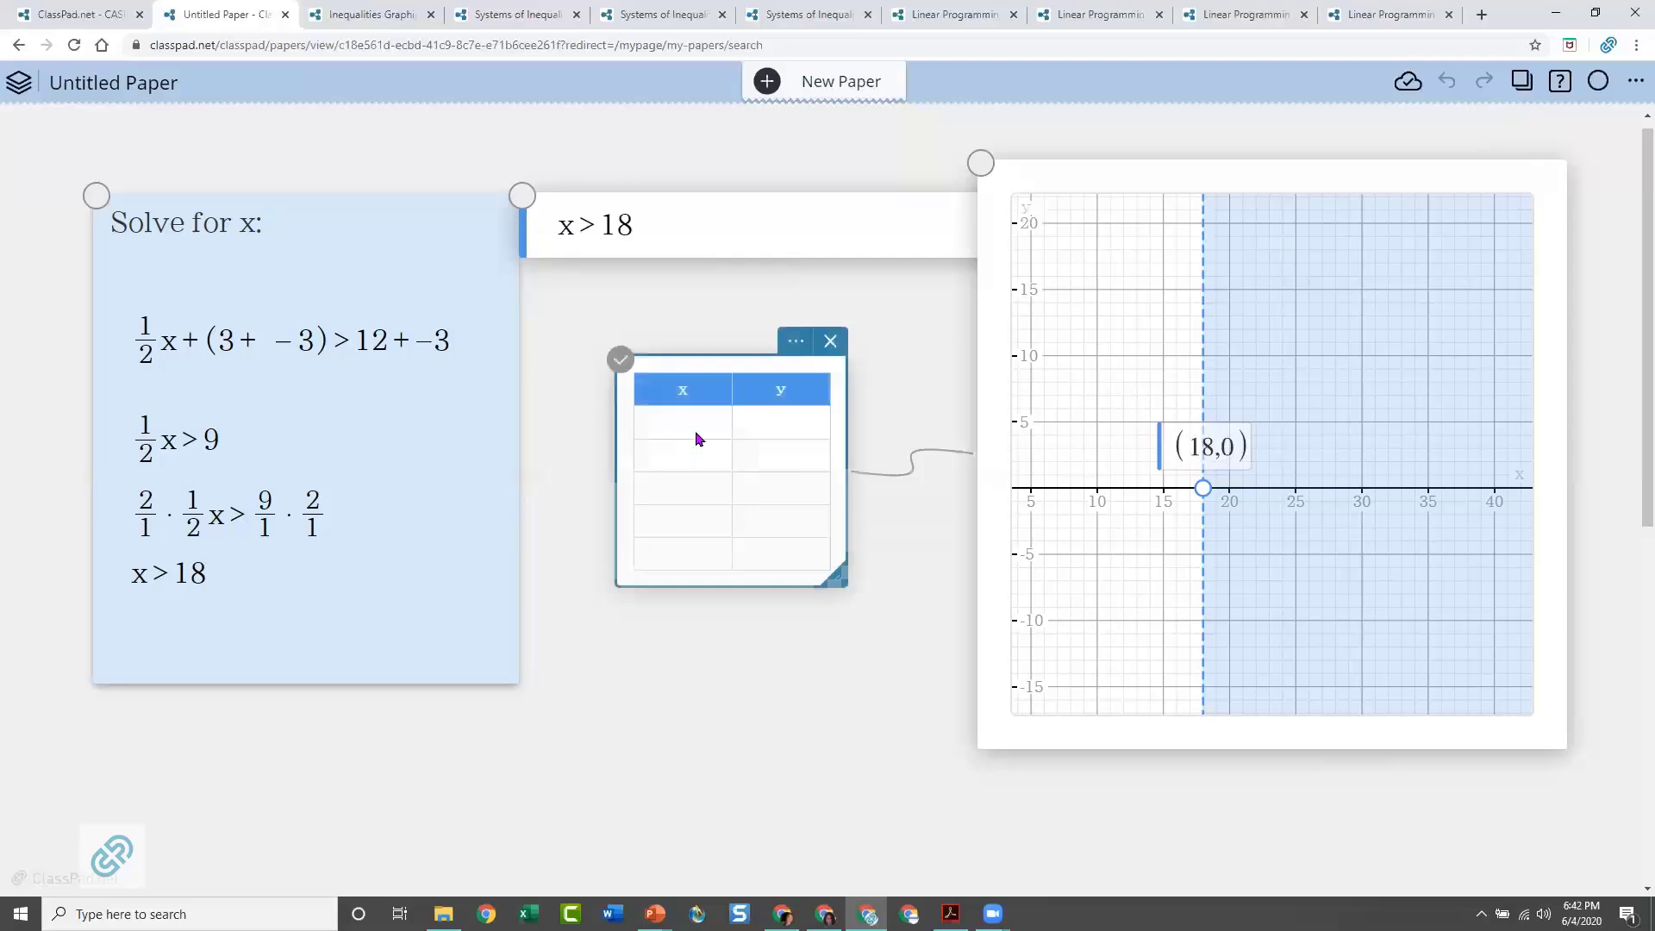
{"action": "left_click", "coordinate": [689, 424]}
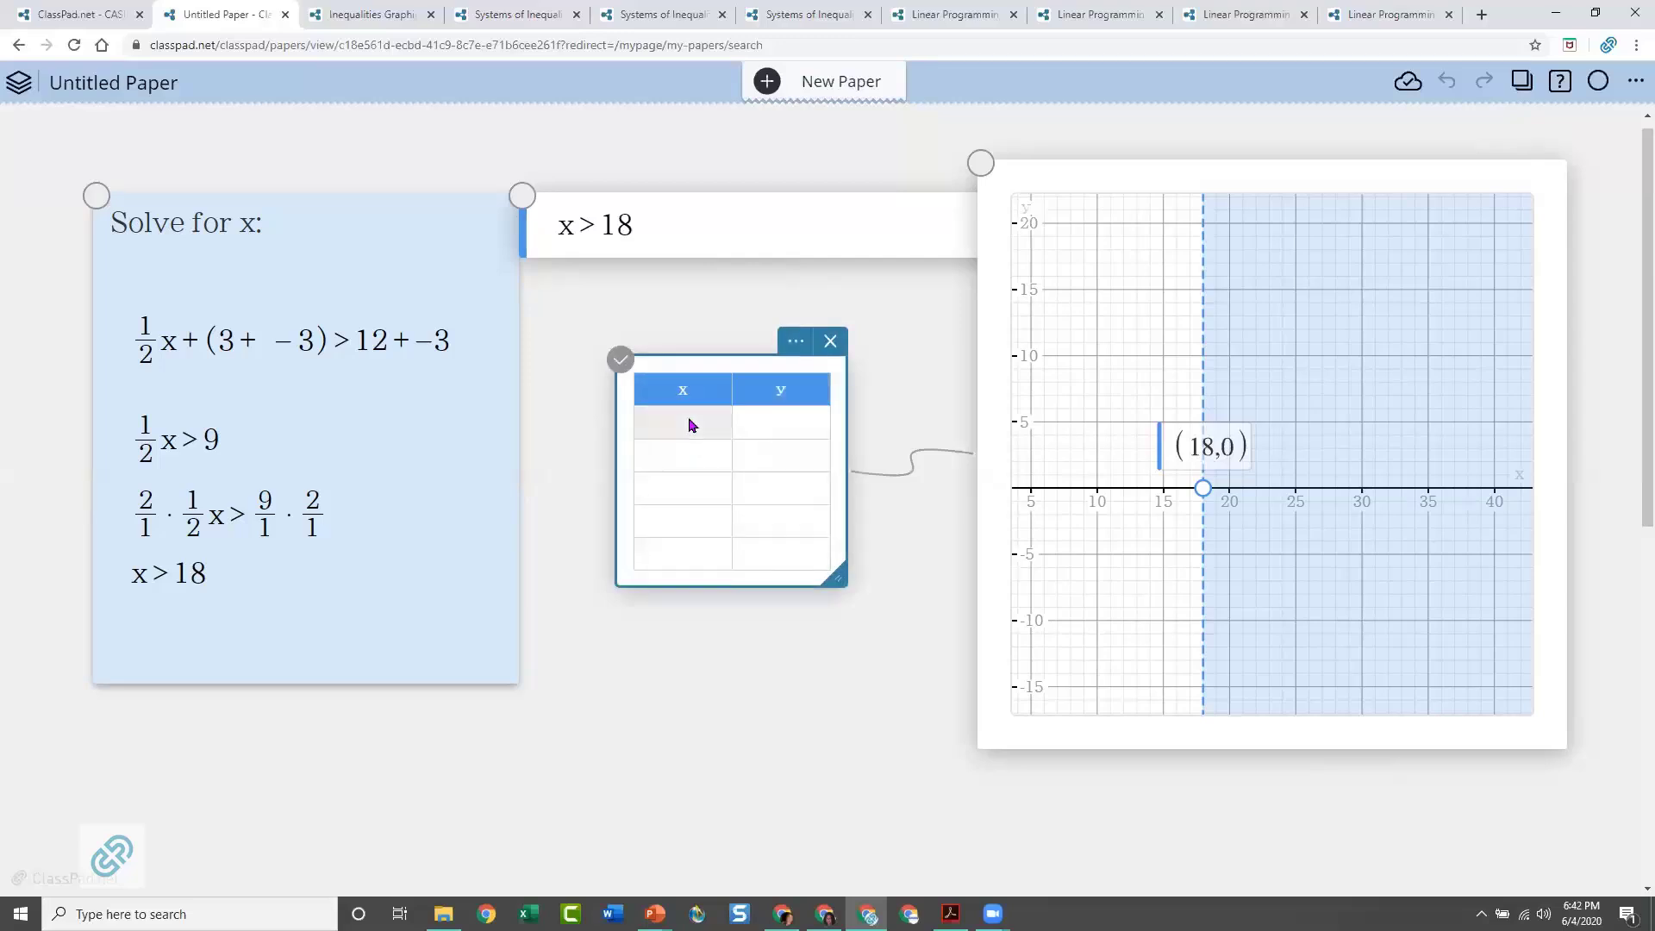
{"action": "left_click", "coordinate": [688, 421]}
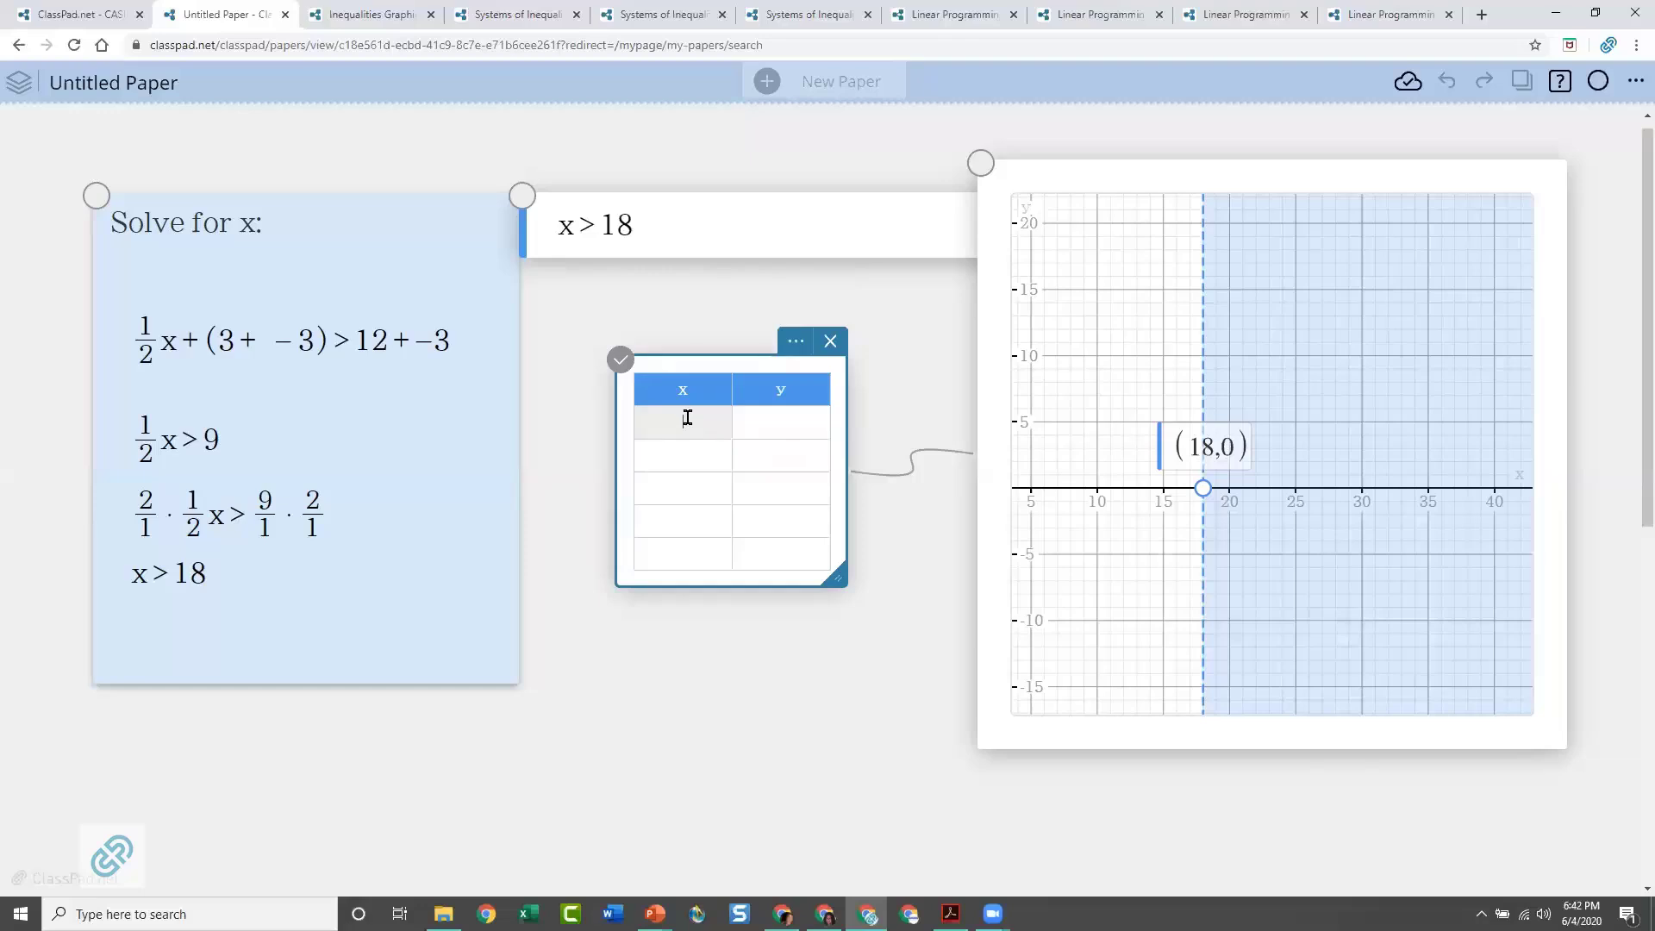
{"action": "type", "text": "20"}
{"action": "key", "text": "Tab"}
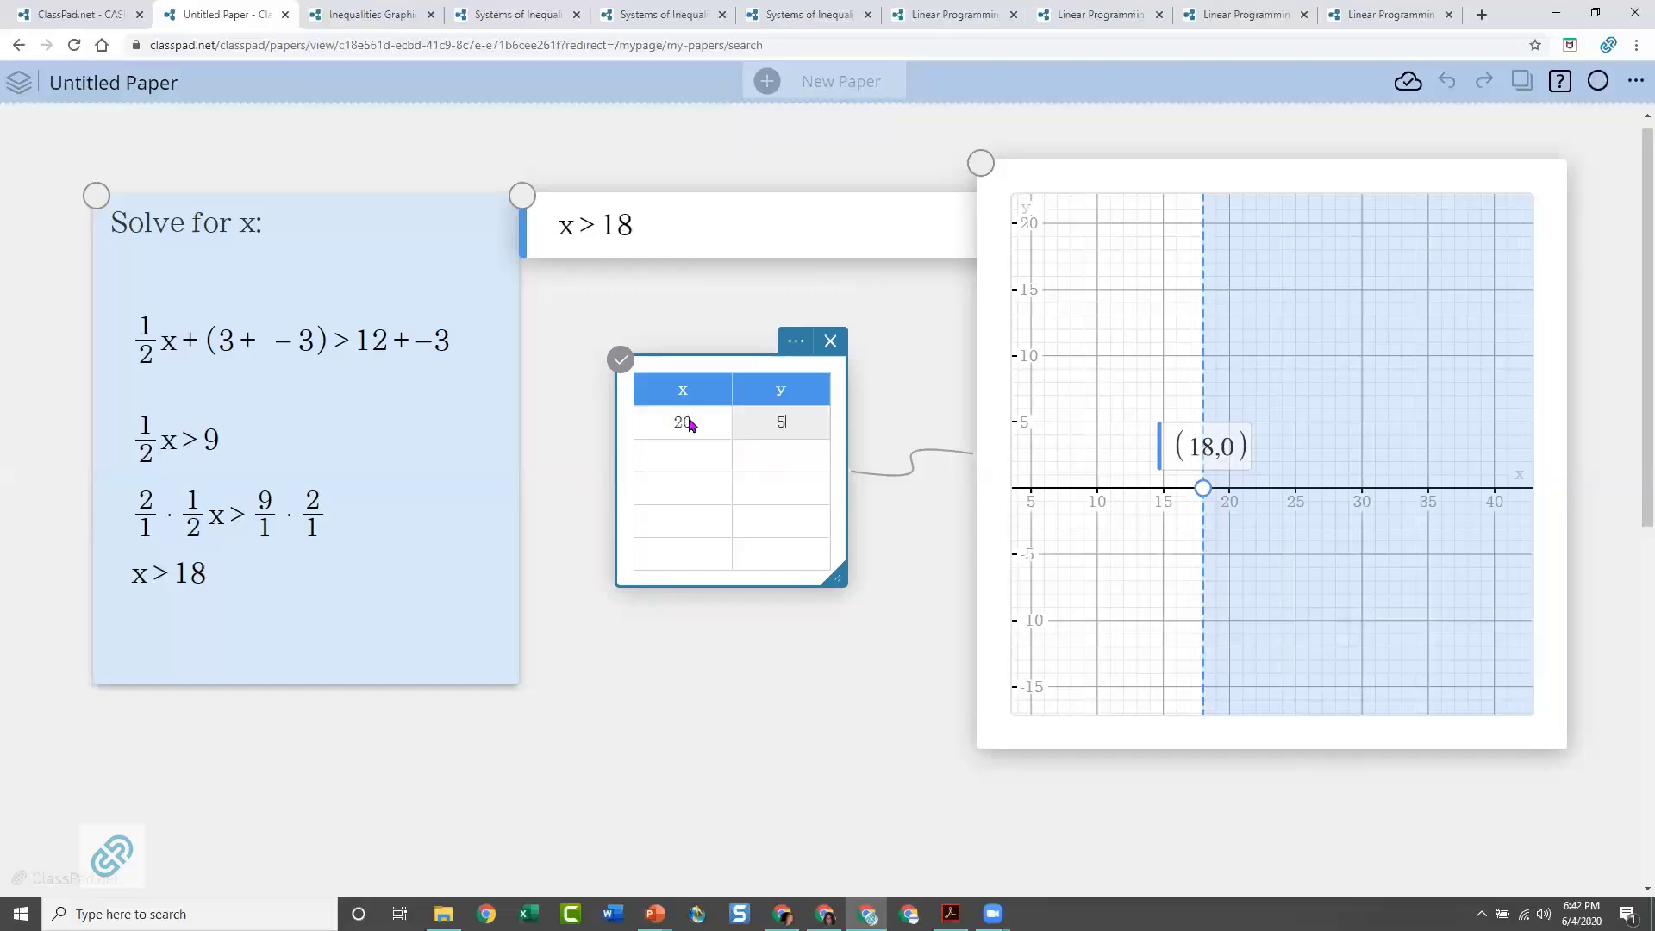
{"action": "key", "text": "Return"}
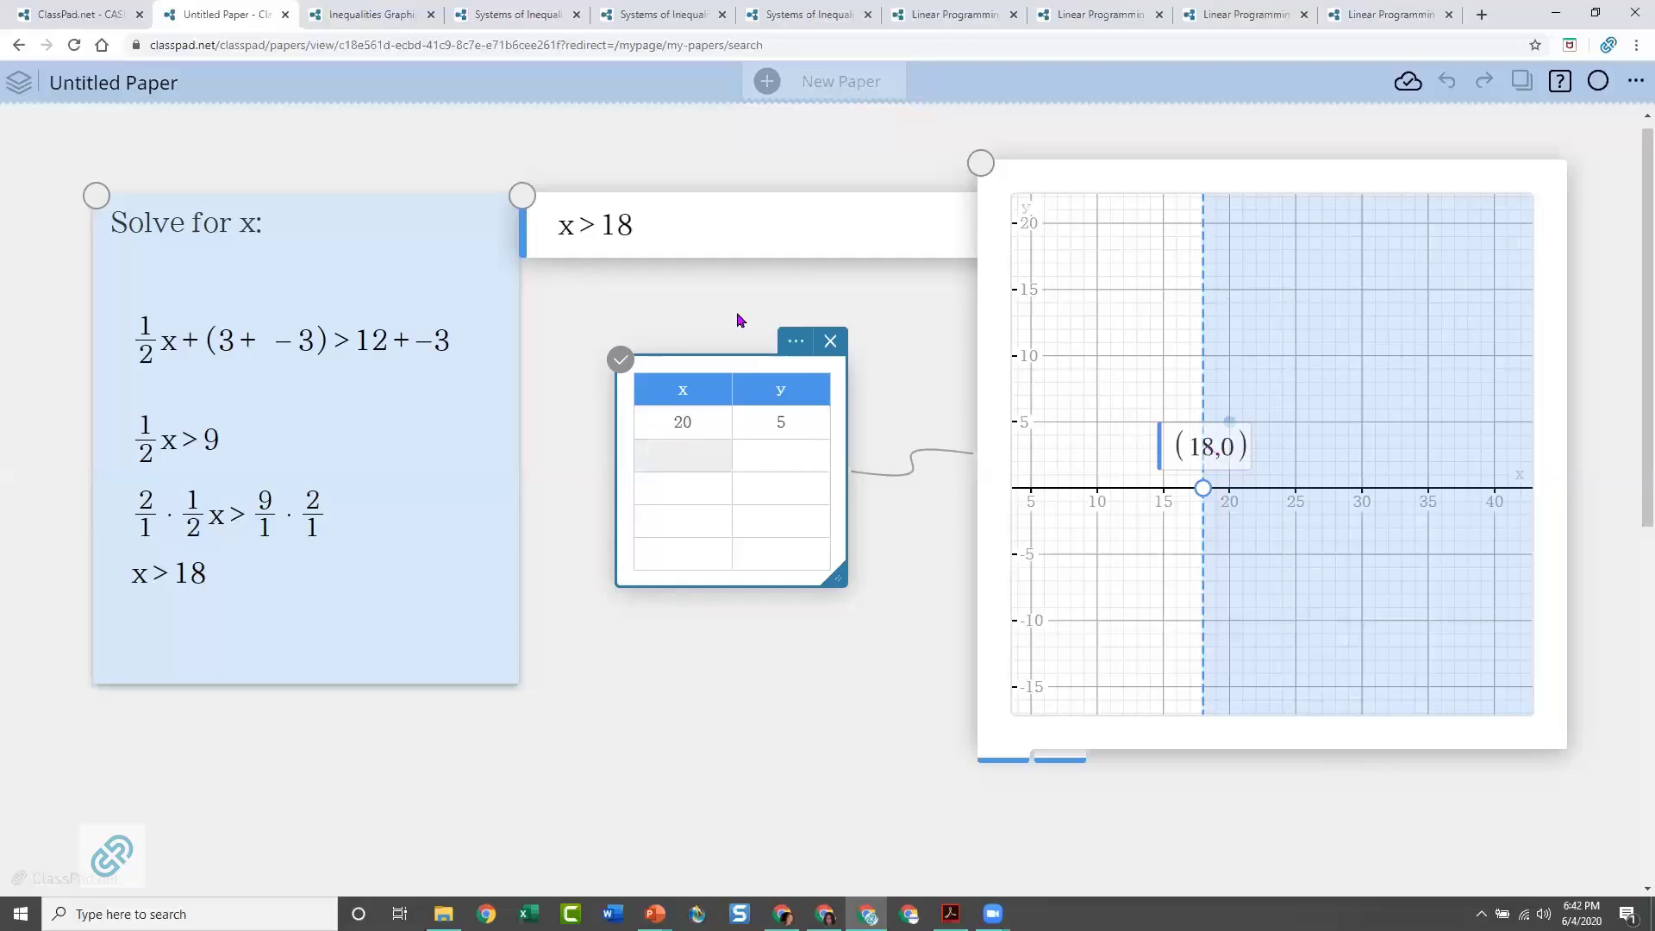
Set the plot color of the points table to red
{"action": "left_click", "coordinate": [794, 343]}
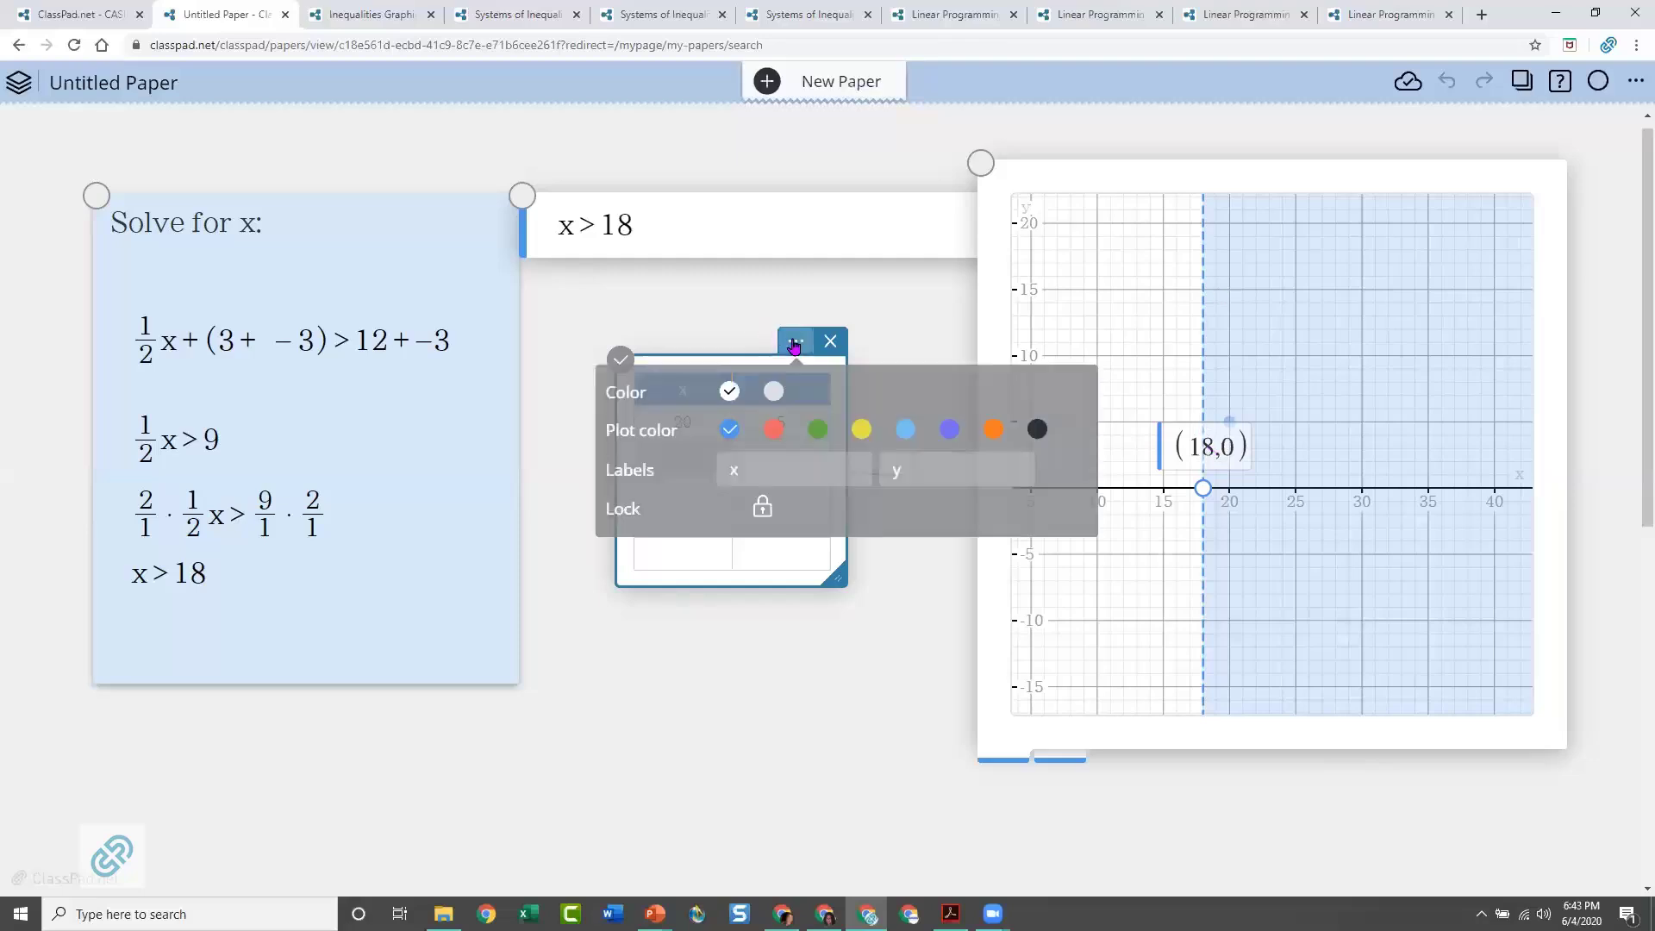
{"action": "left_click", "coordinate": [773, 429]}
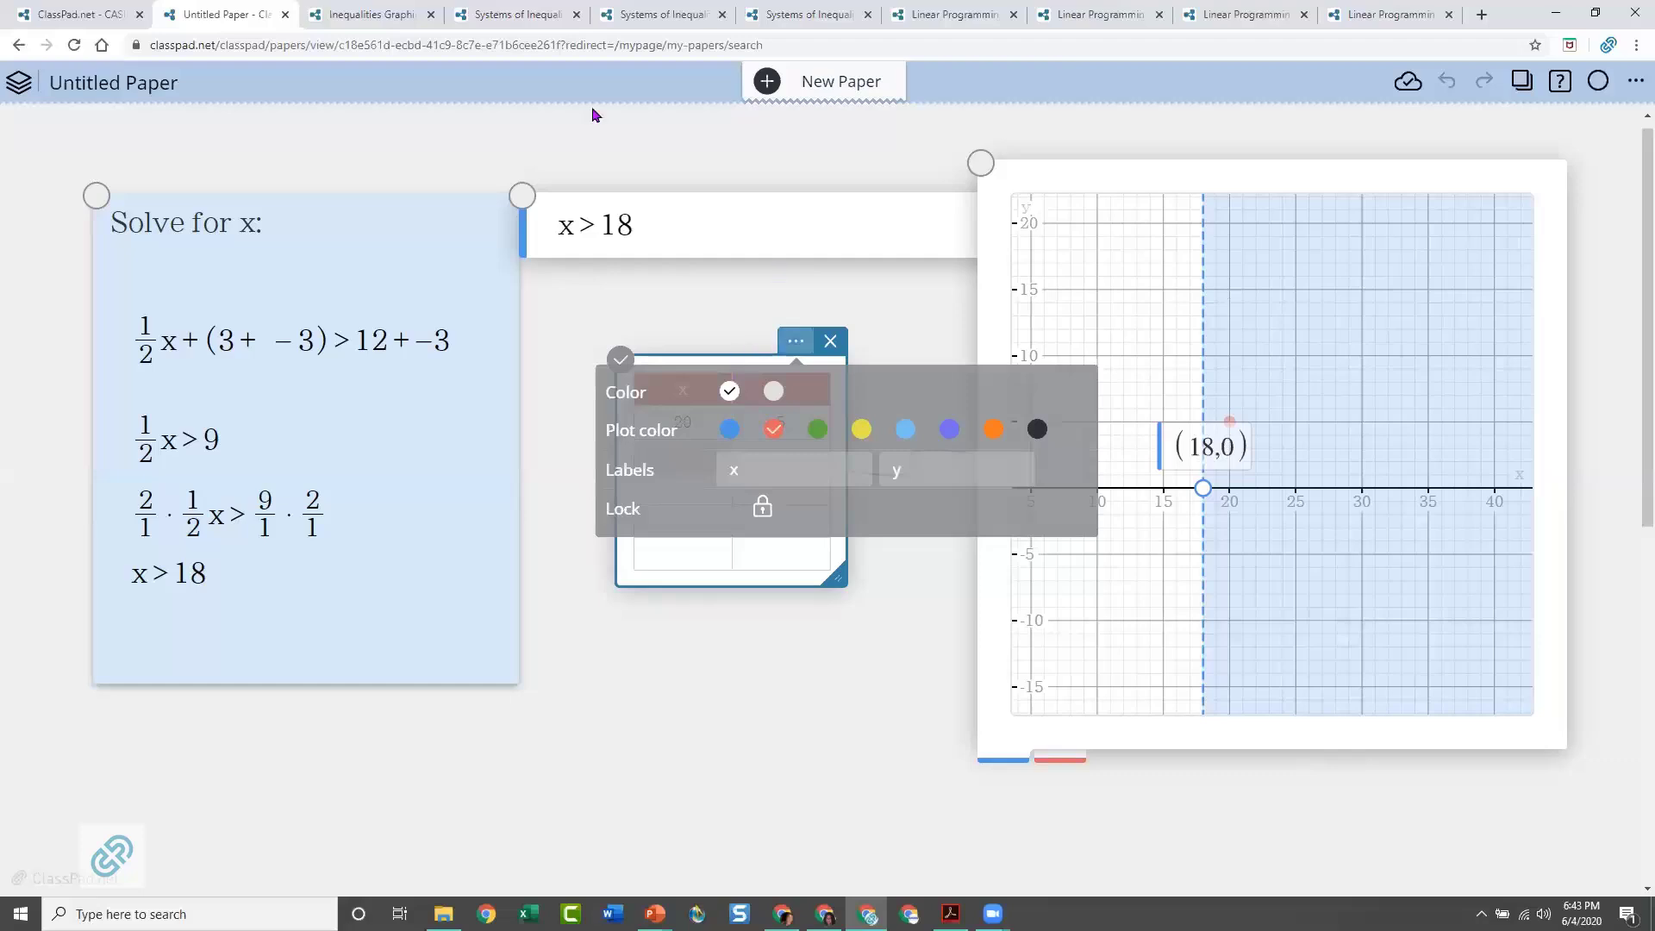
{"action": "left_click", "coordinate": [435, 221]}
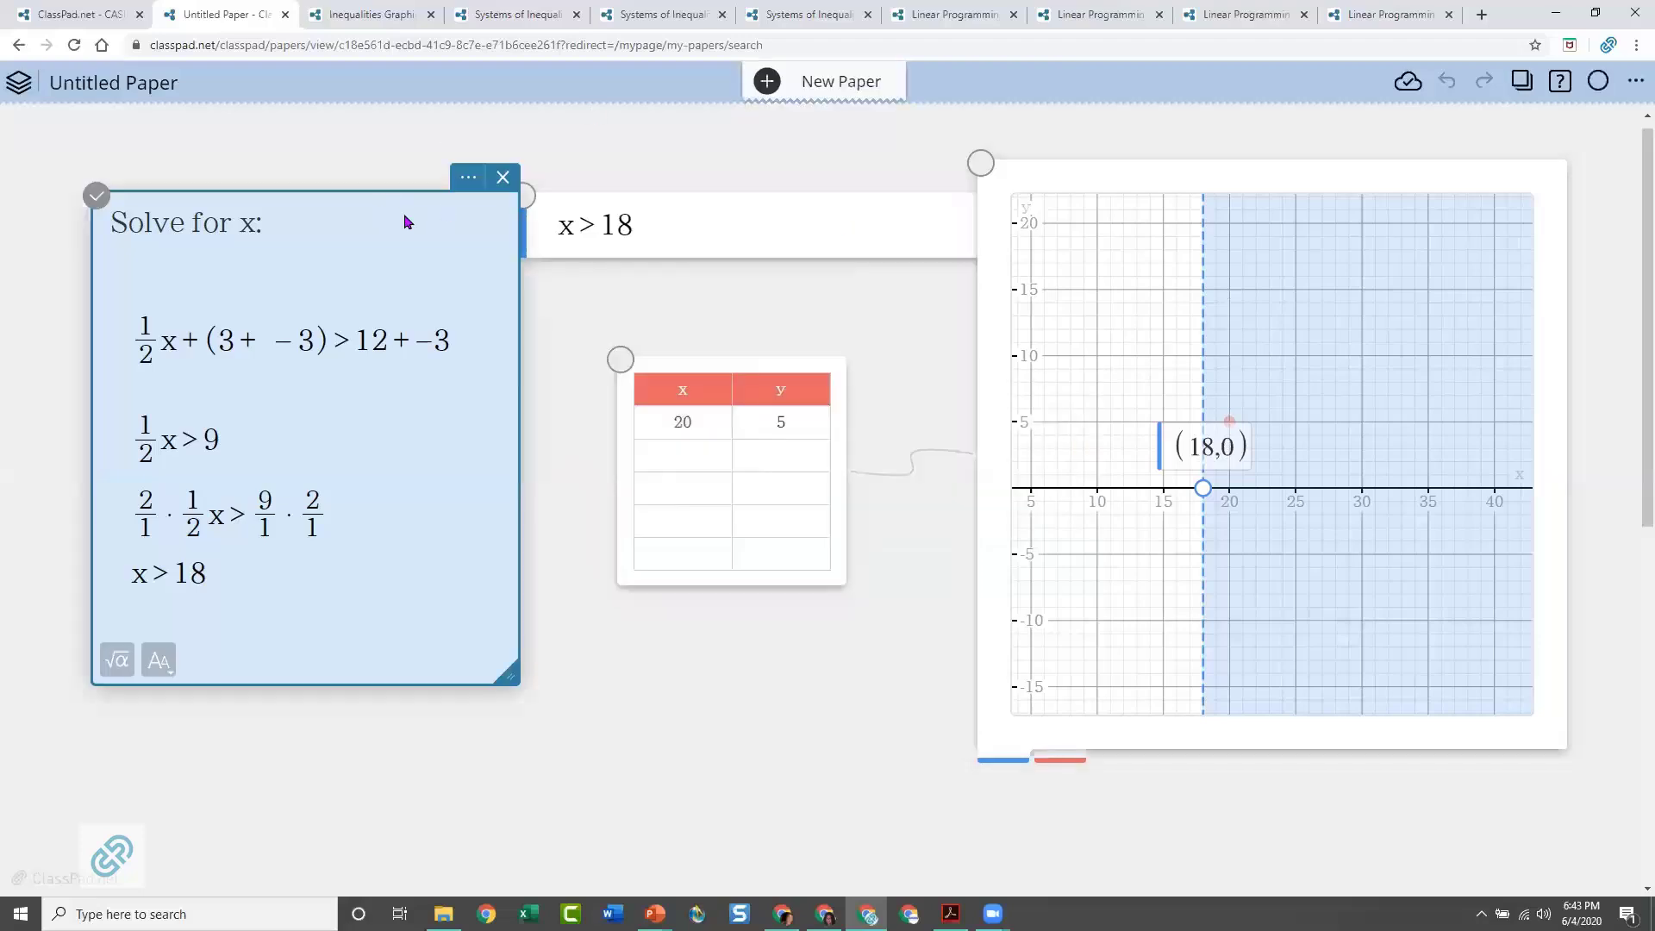
{"action": "left_click", "coordinate": [856, 231]}
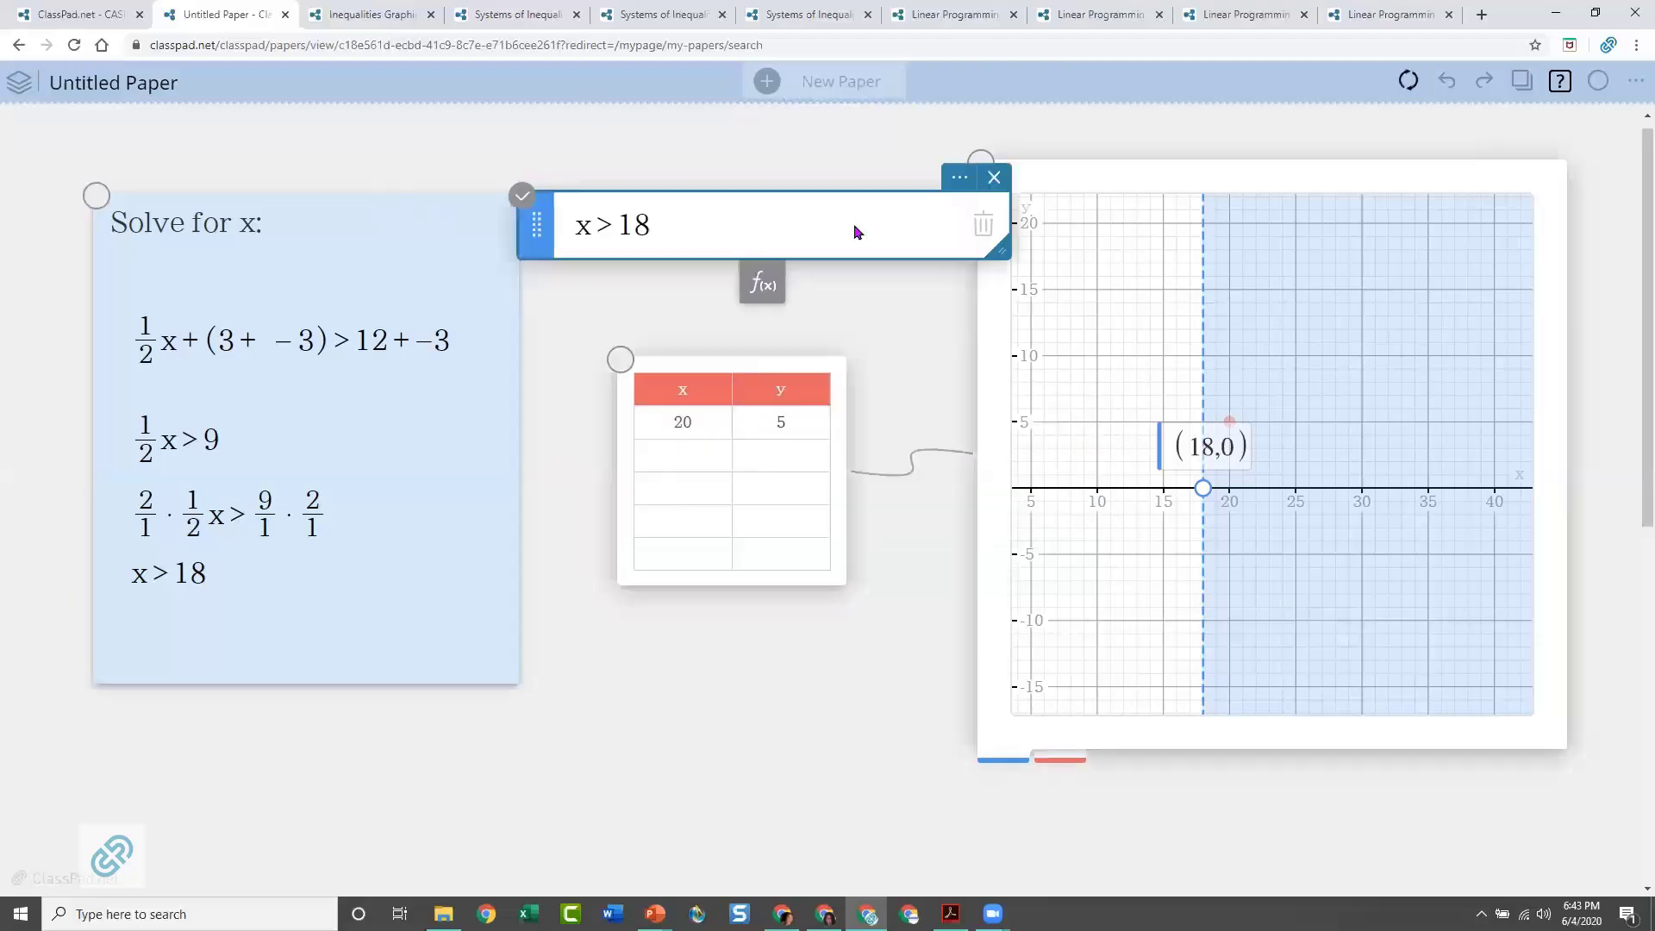
{"action": "left_click", "coordinate": [1267, 190]}
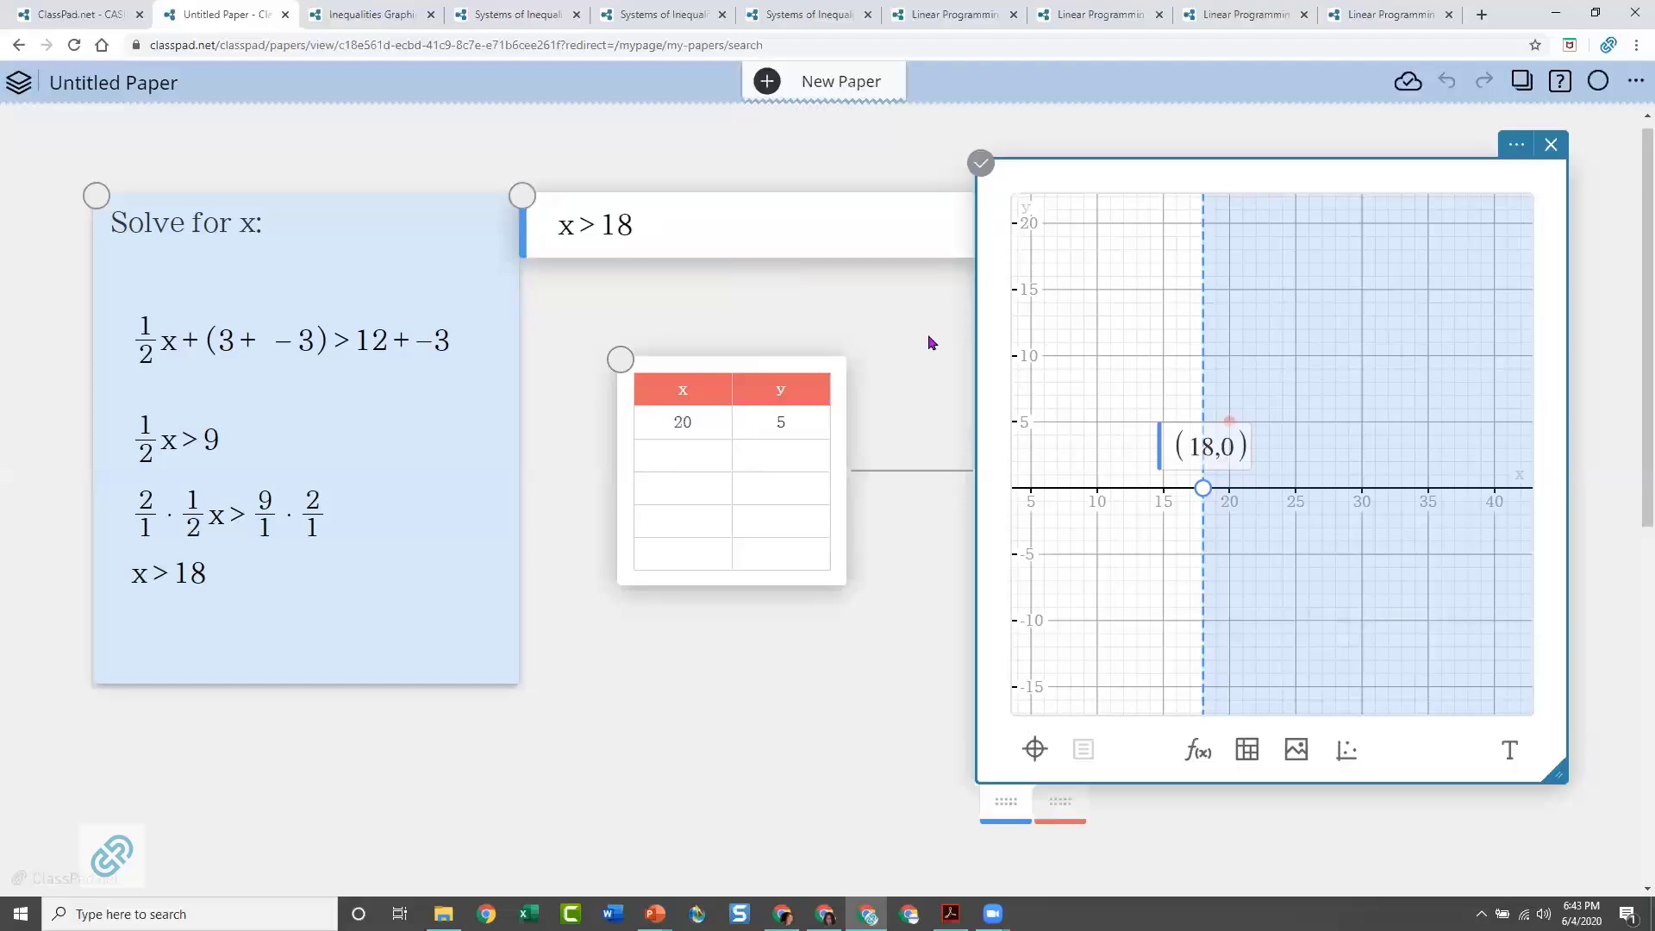
{"action": "left_click", "coordinate": [746, 371]}
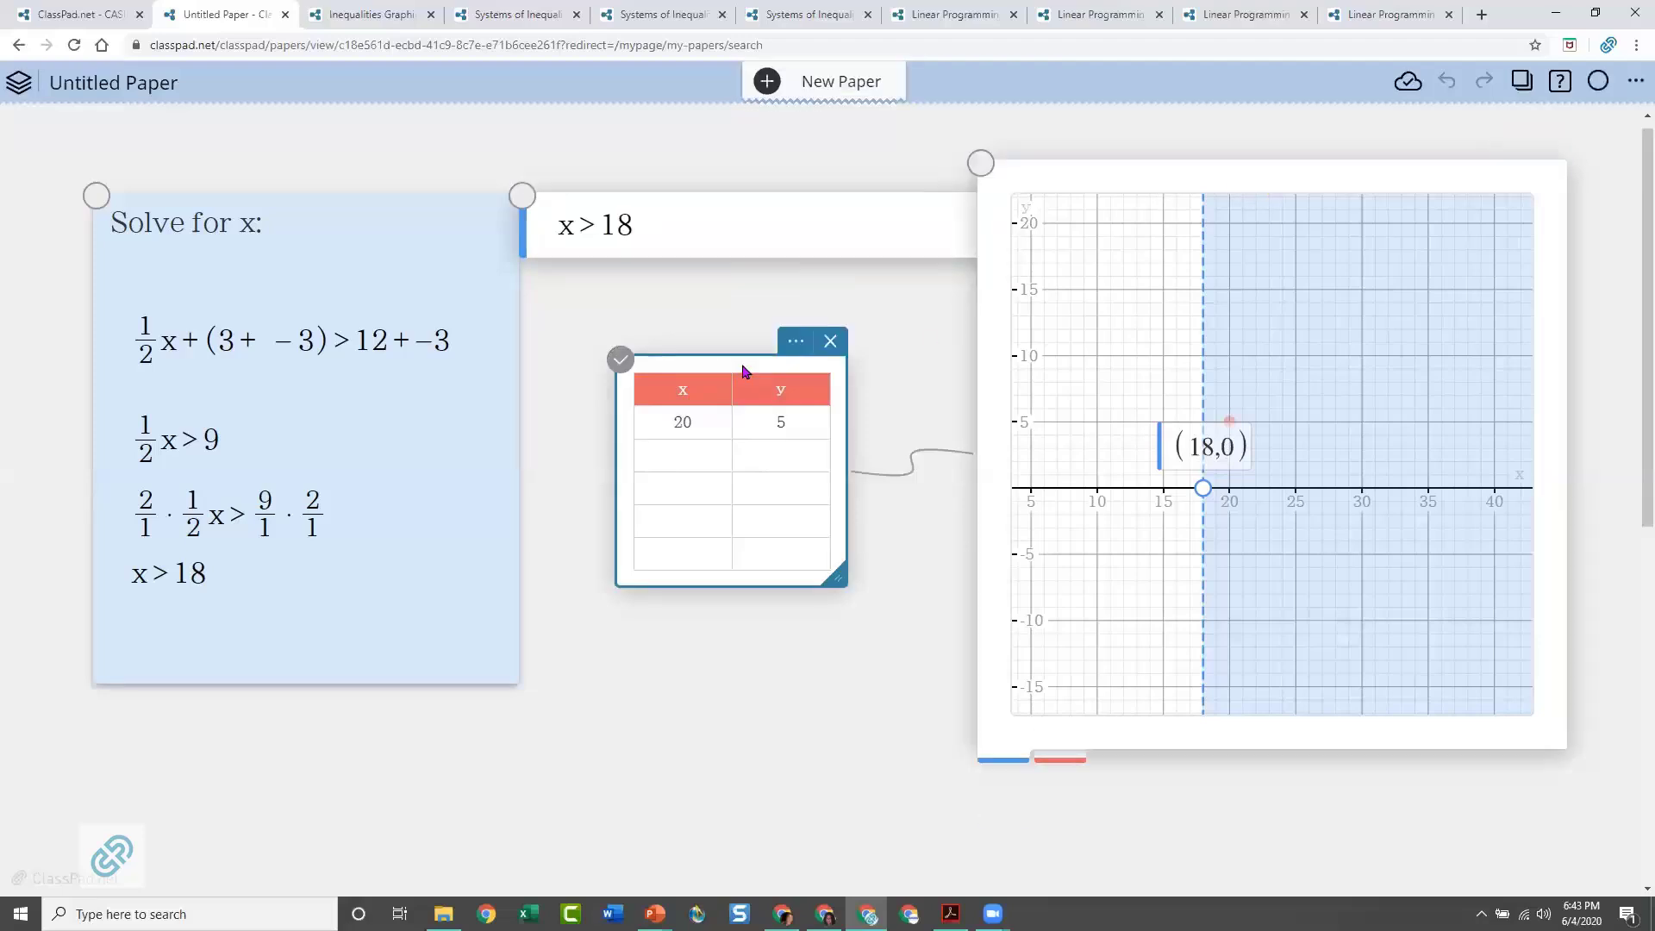
Move the red test point within the shaded region of the graph to (25, 10)
{"action": "left_click", "coordinate": [794, 345]}
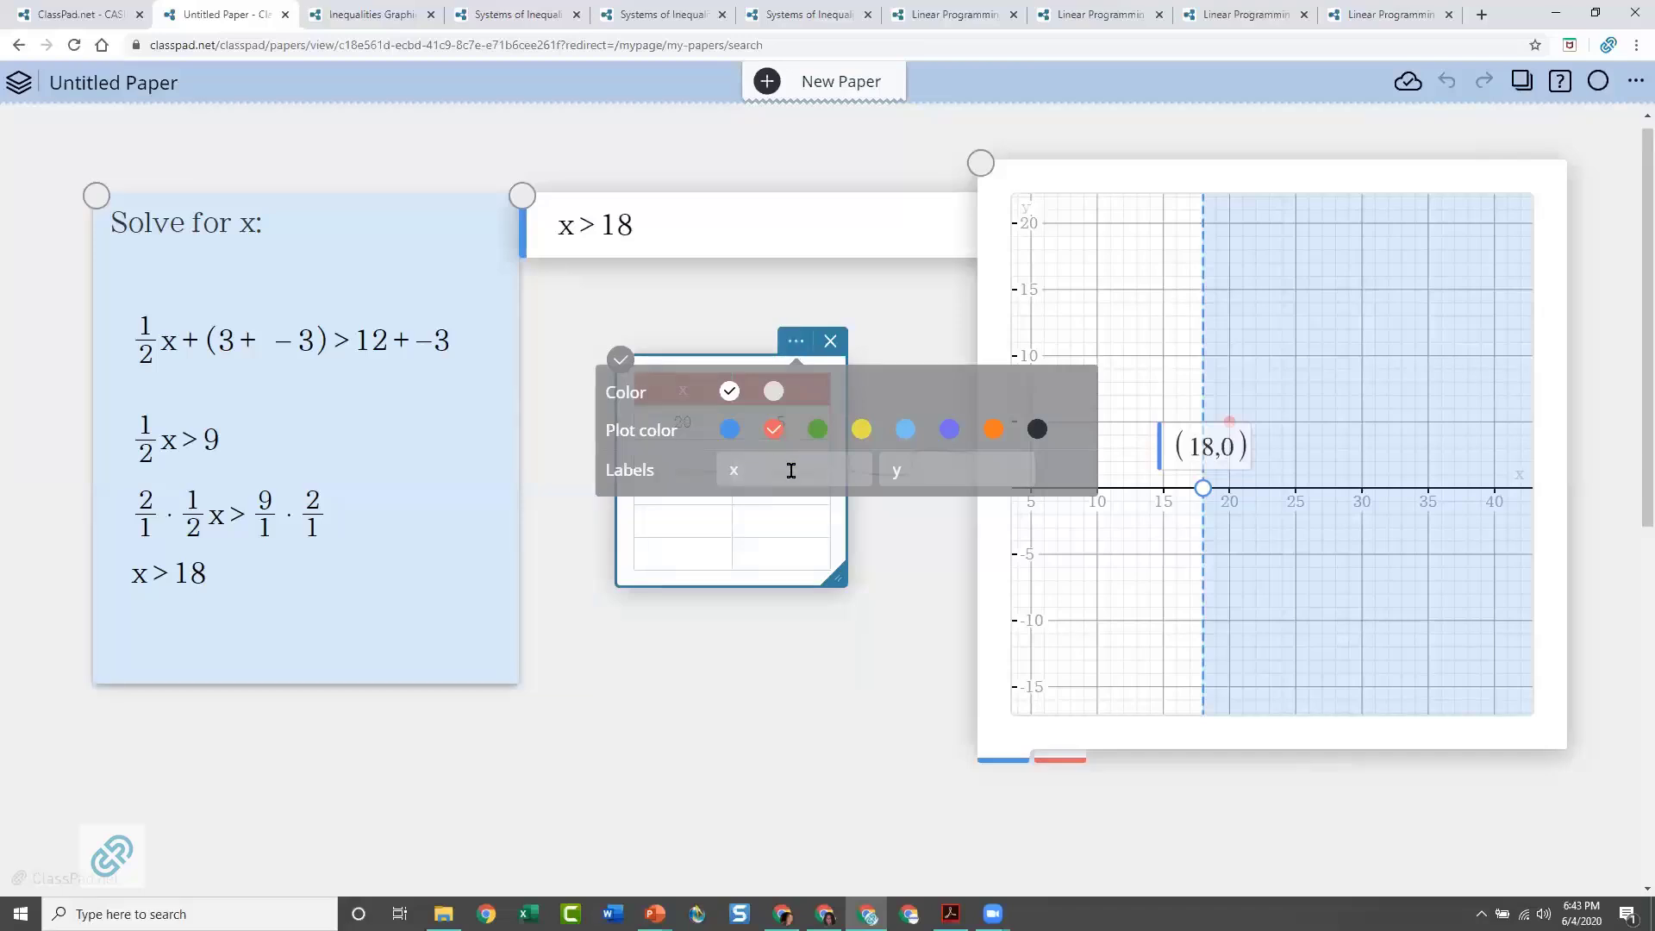
{"action": "left_click", "coordinate": [905, 325]}
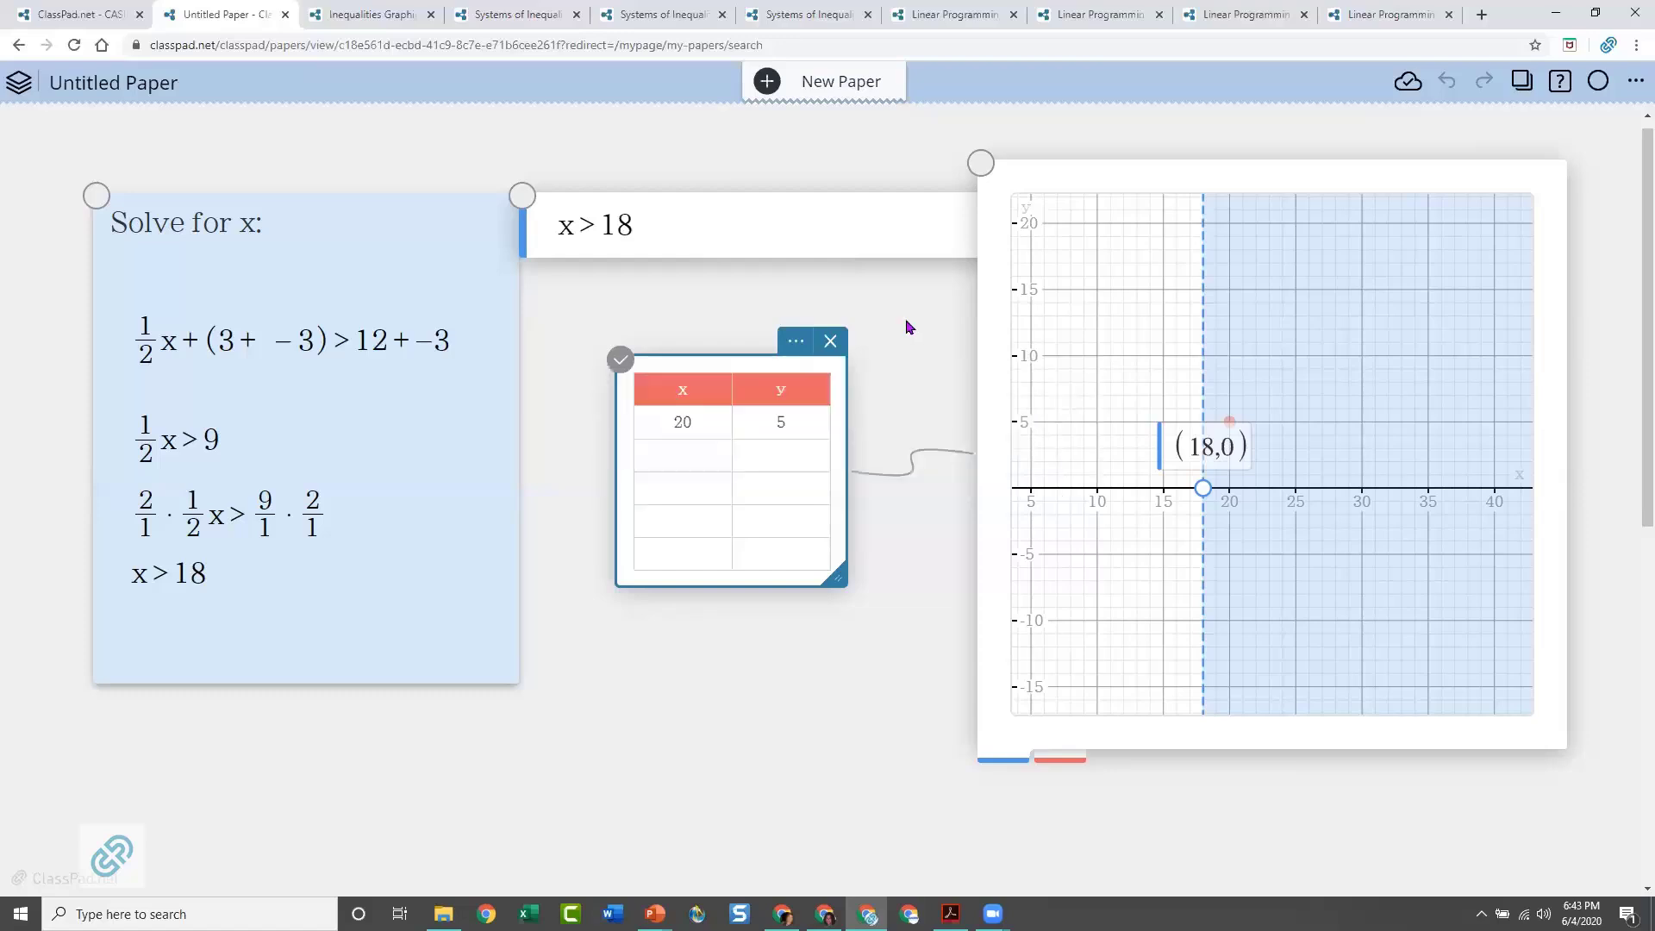
{"action": "left_click", "coordinate": [1233, 425]}
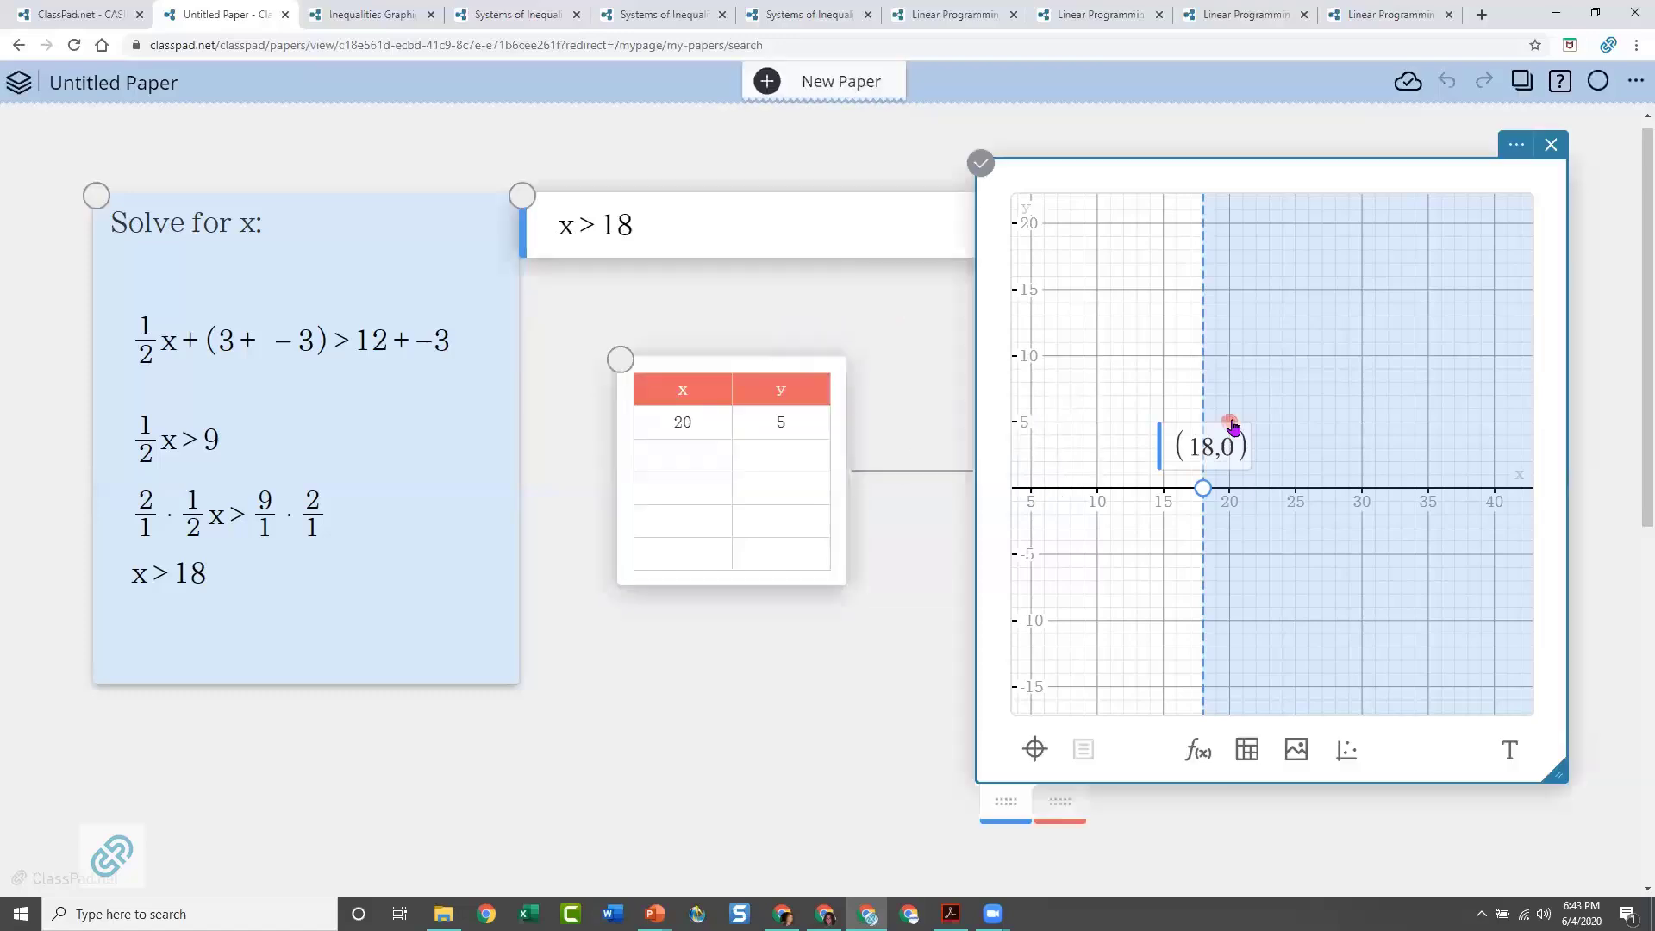
{"action": "left_click_drag", "start_coordinate": [1233, 425], "coordinate": [1297, 364]}
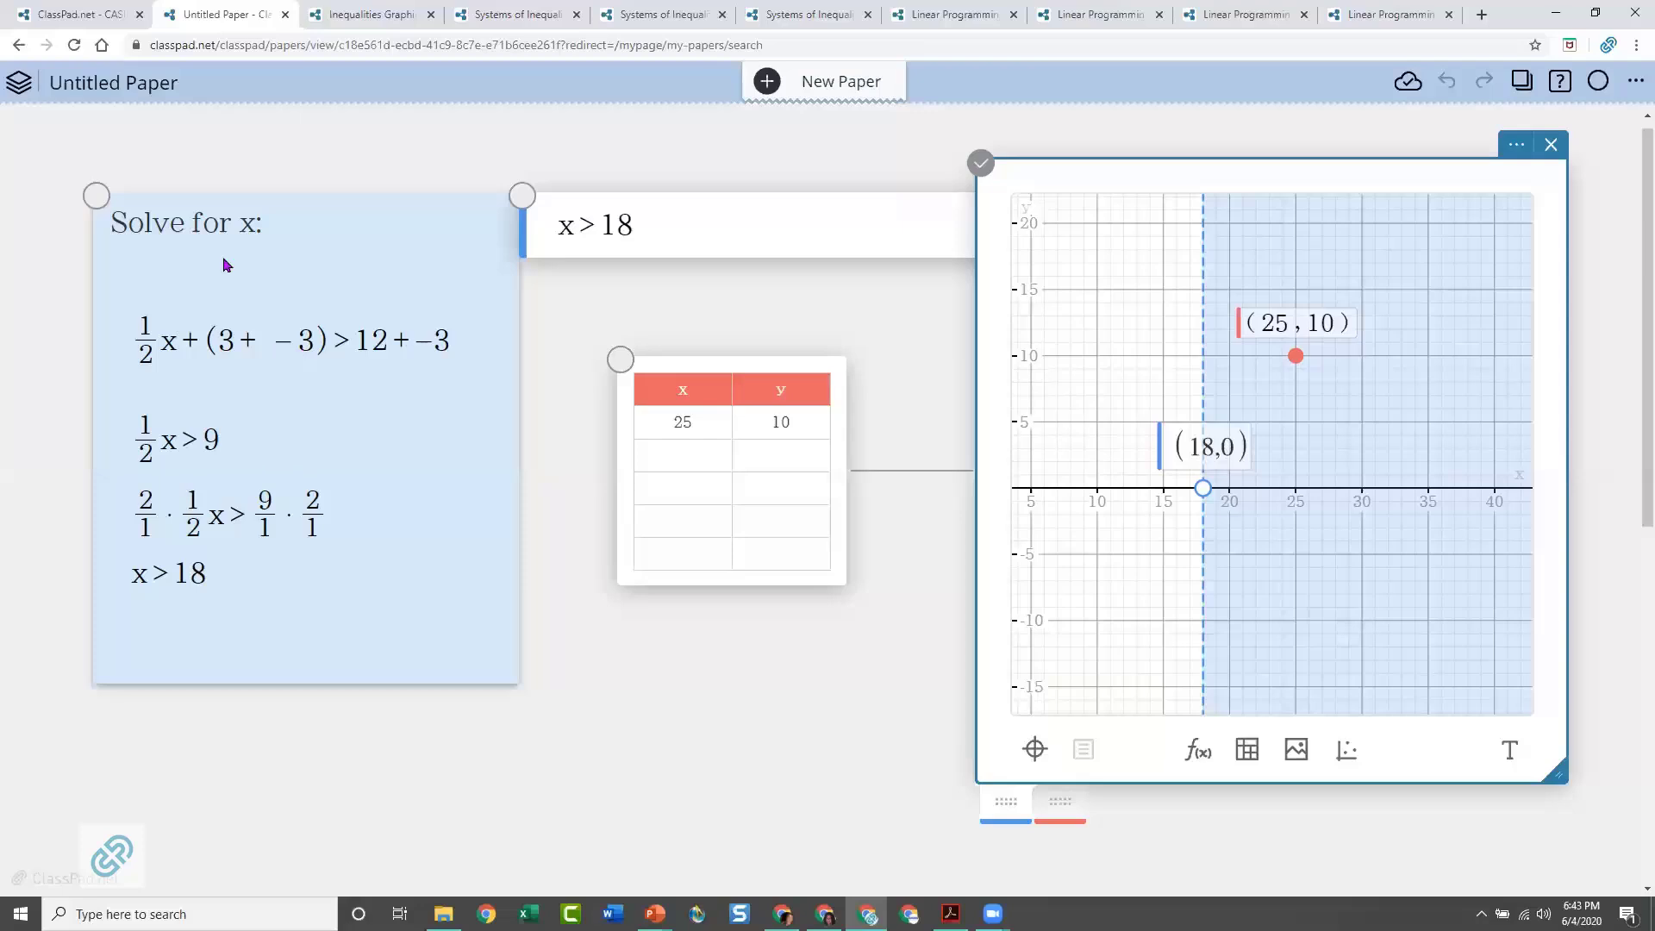
{"action": "left_click", "coordinate": [590, 681]}
Add a calculation note below the points table, evaluate 1/2 · 25 + 3 in it, and show the result as a decimal
{"action": "left_click", "coordinate": [414, 724]}
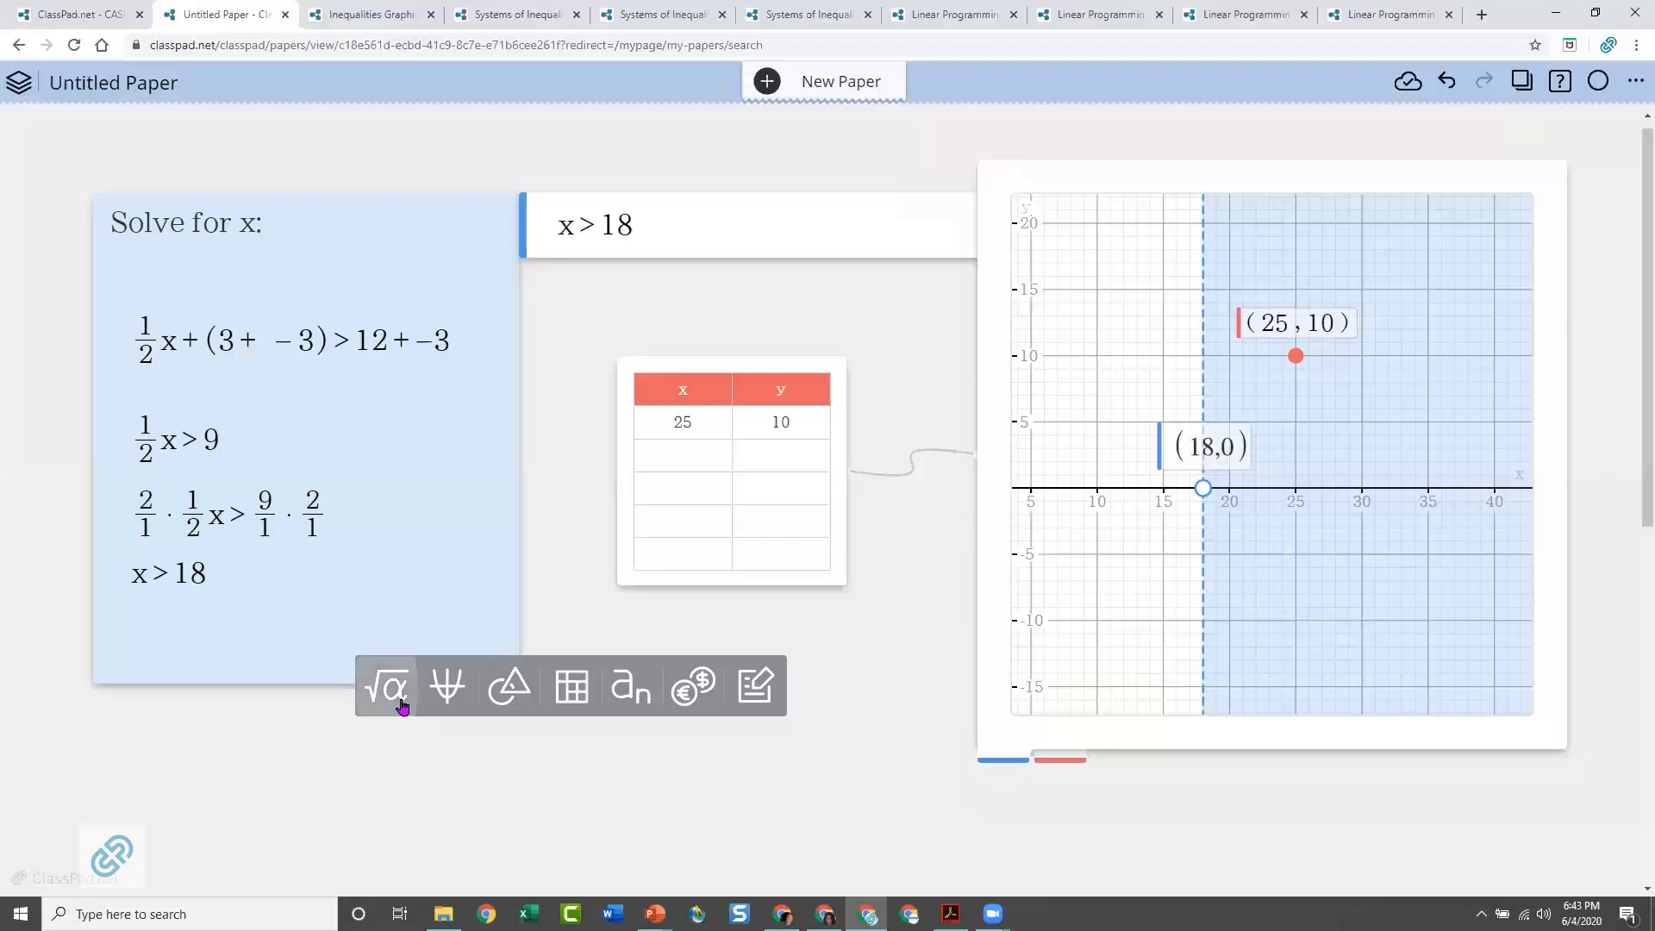
{"action": "left_click", "coordinate": [405, 705]}
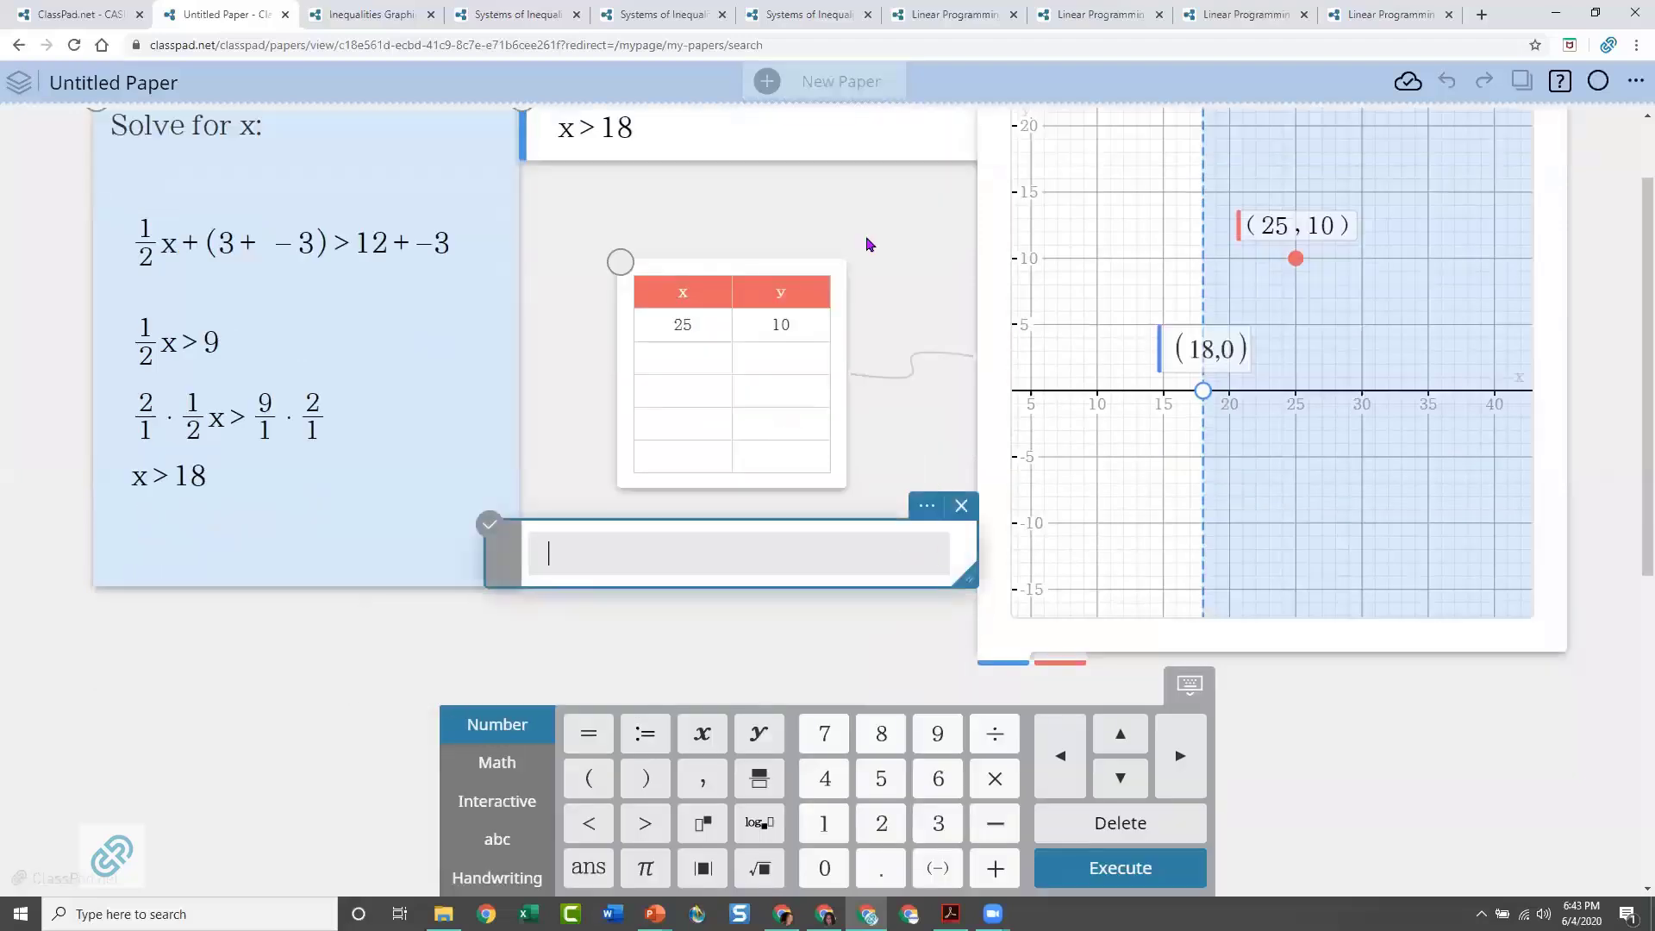
{"action": "scroll", "coordinate": [870, 244], "scroll_direction": "up", "scroll_amount": 1}
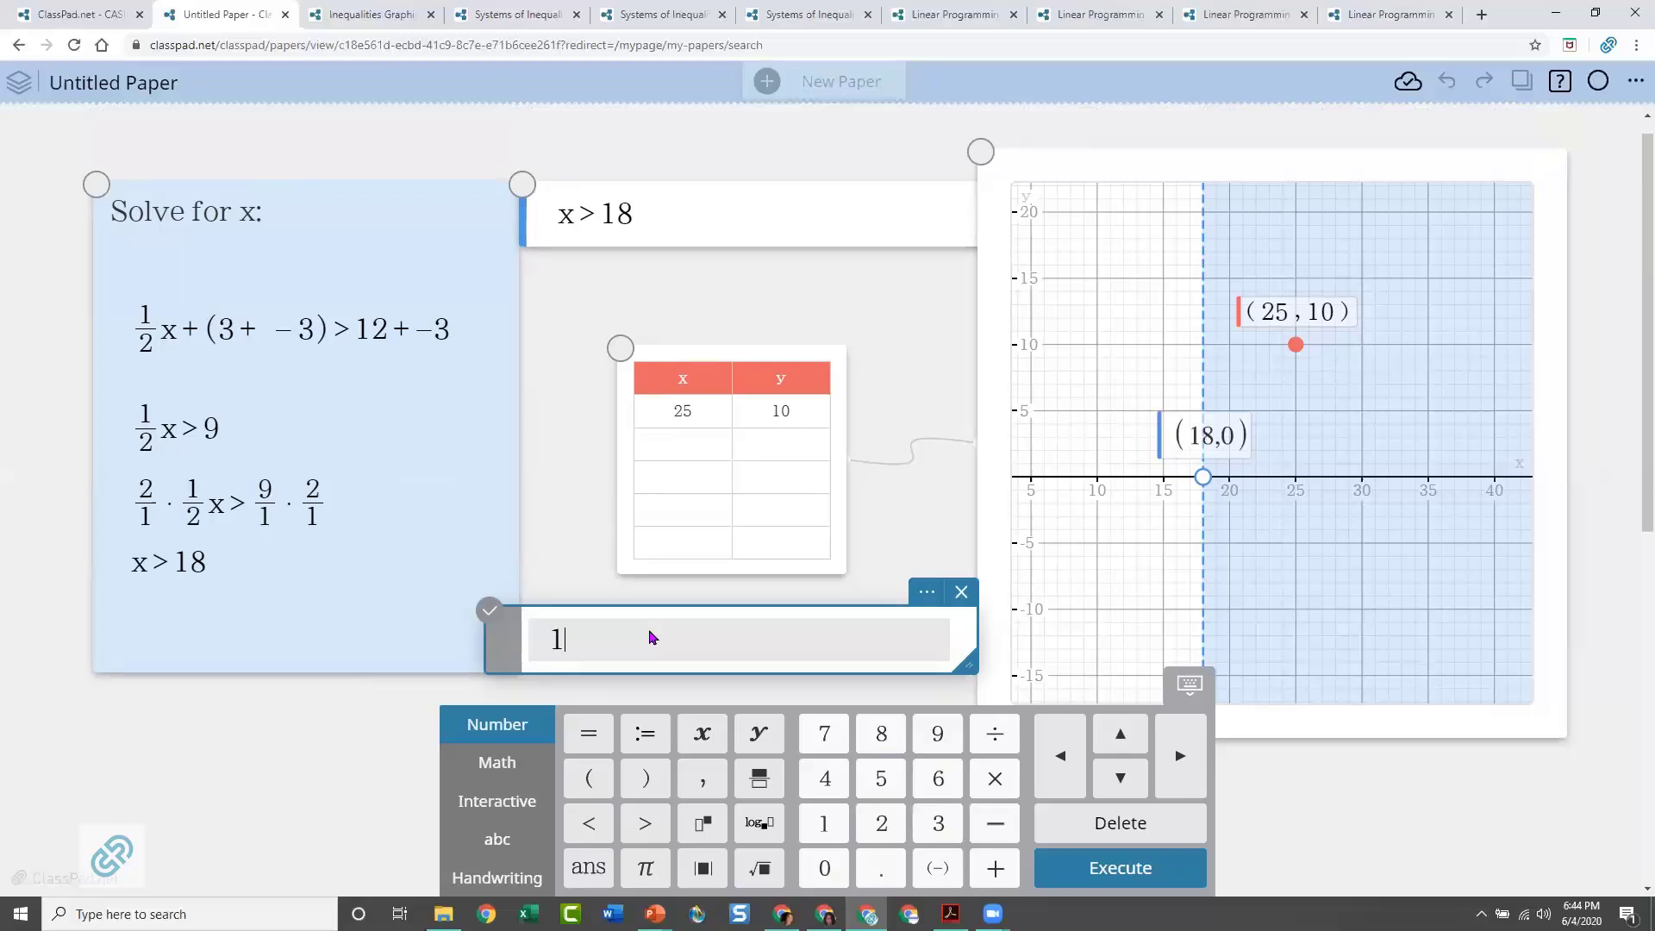
{"action": "type", "text": "/2·"}
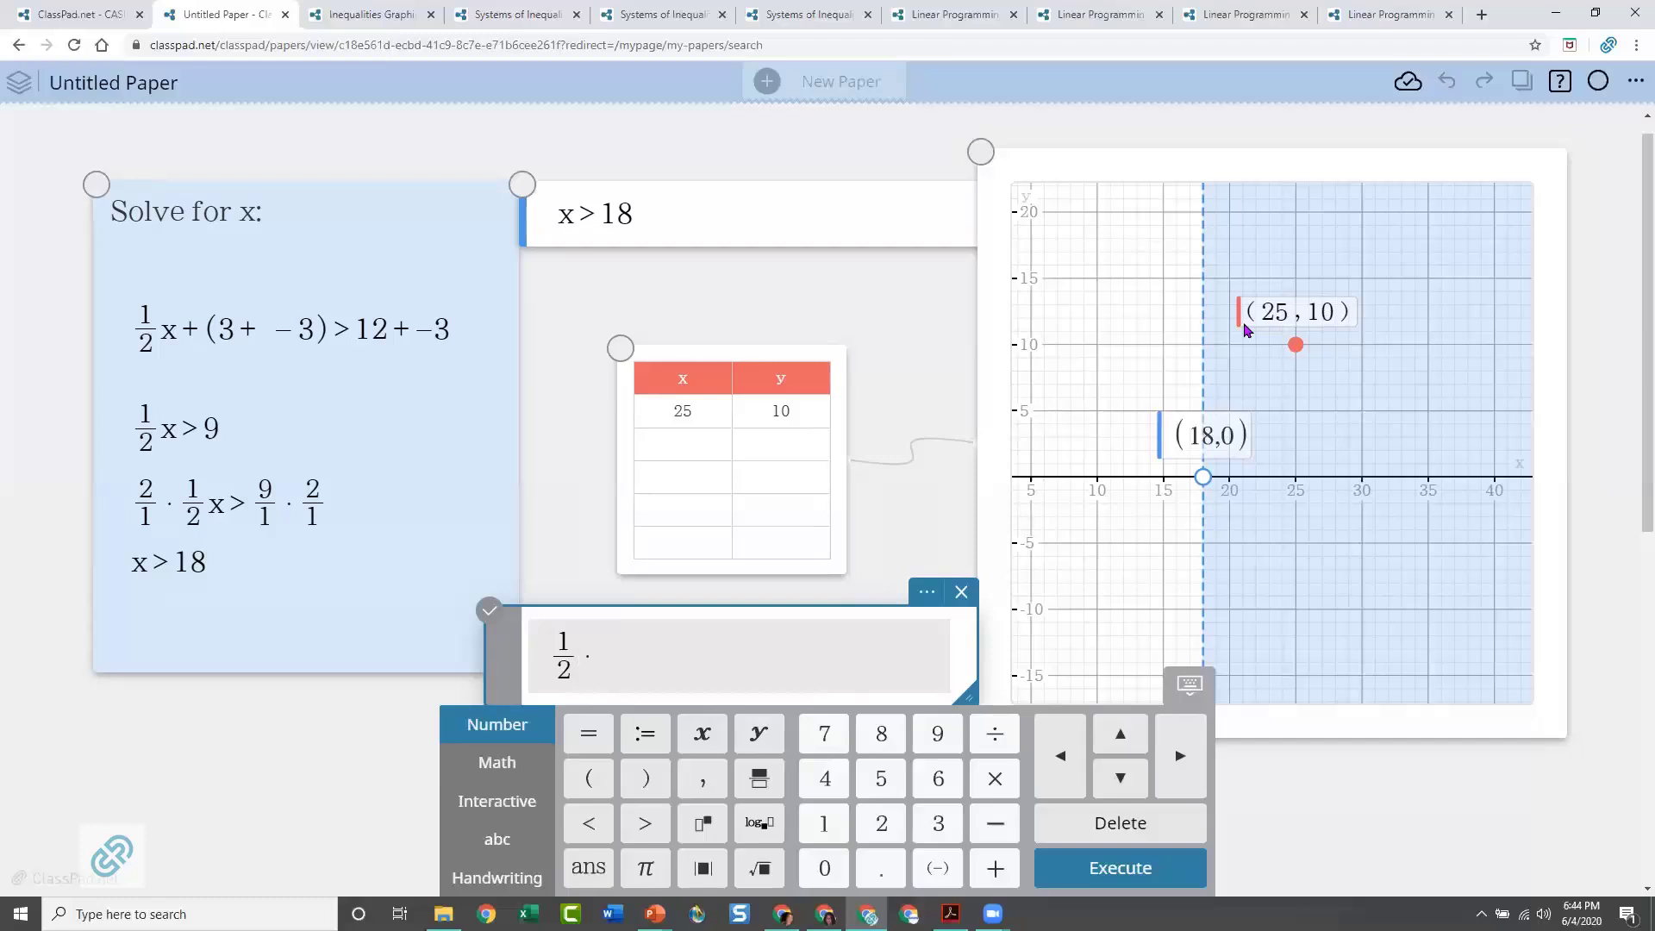
{"action": "type", "text": "25+3"}
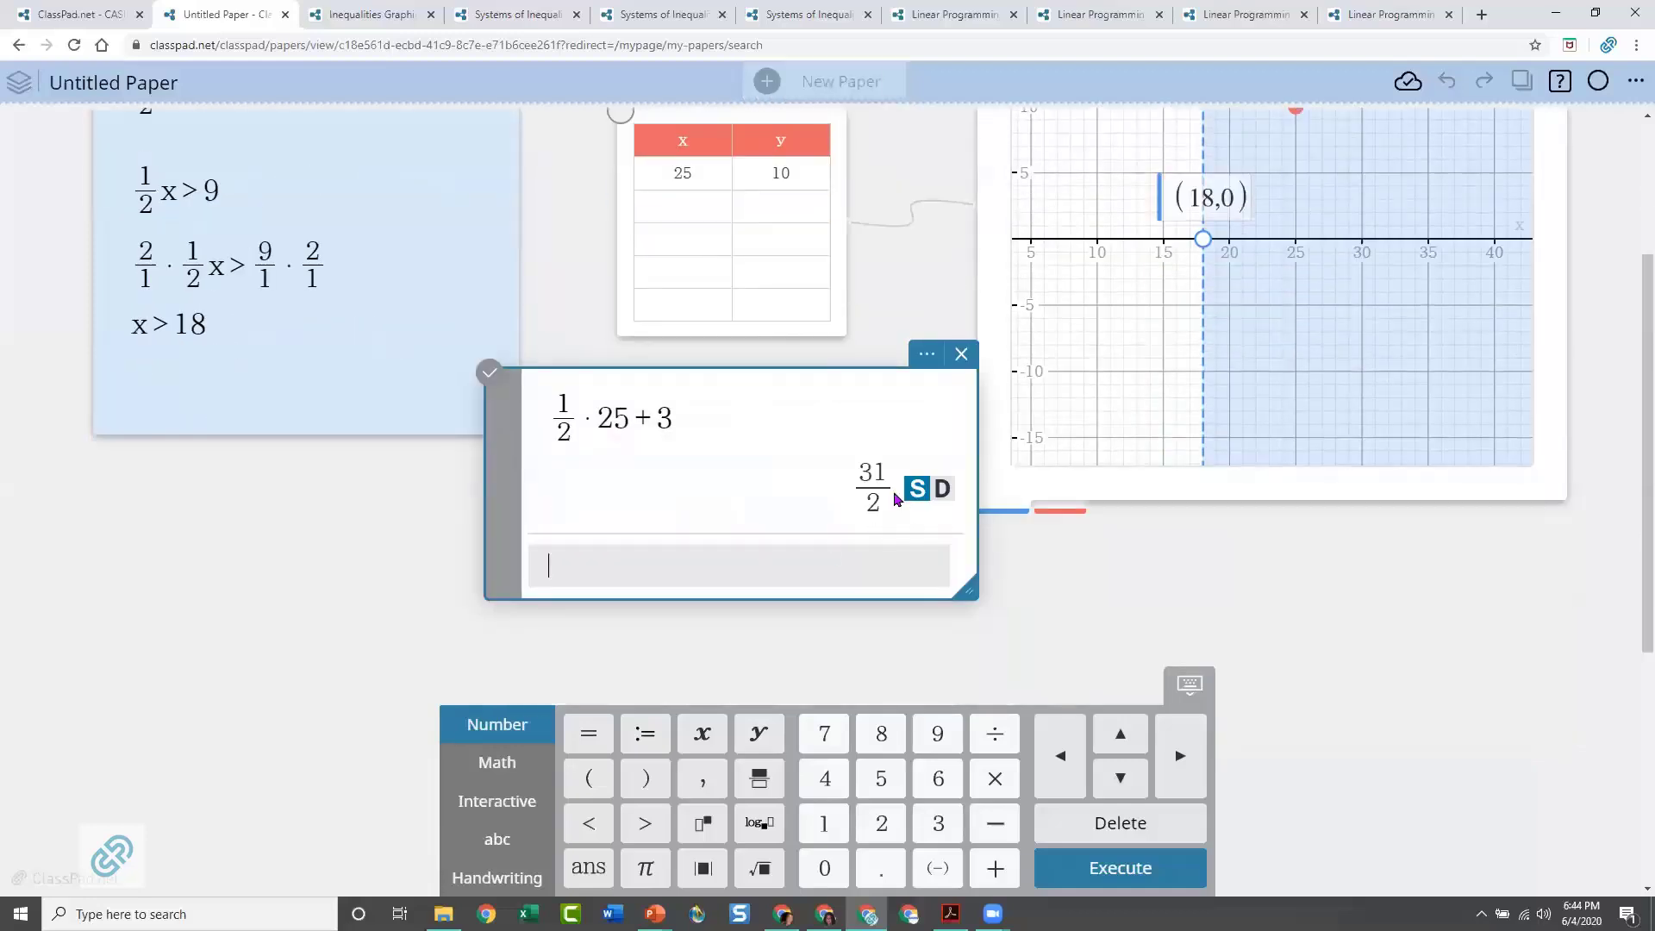
{"action": "left_click", "coordinate": [942, 490]}
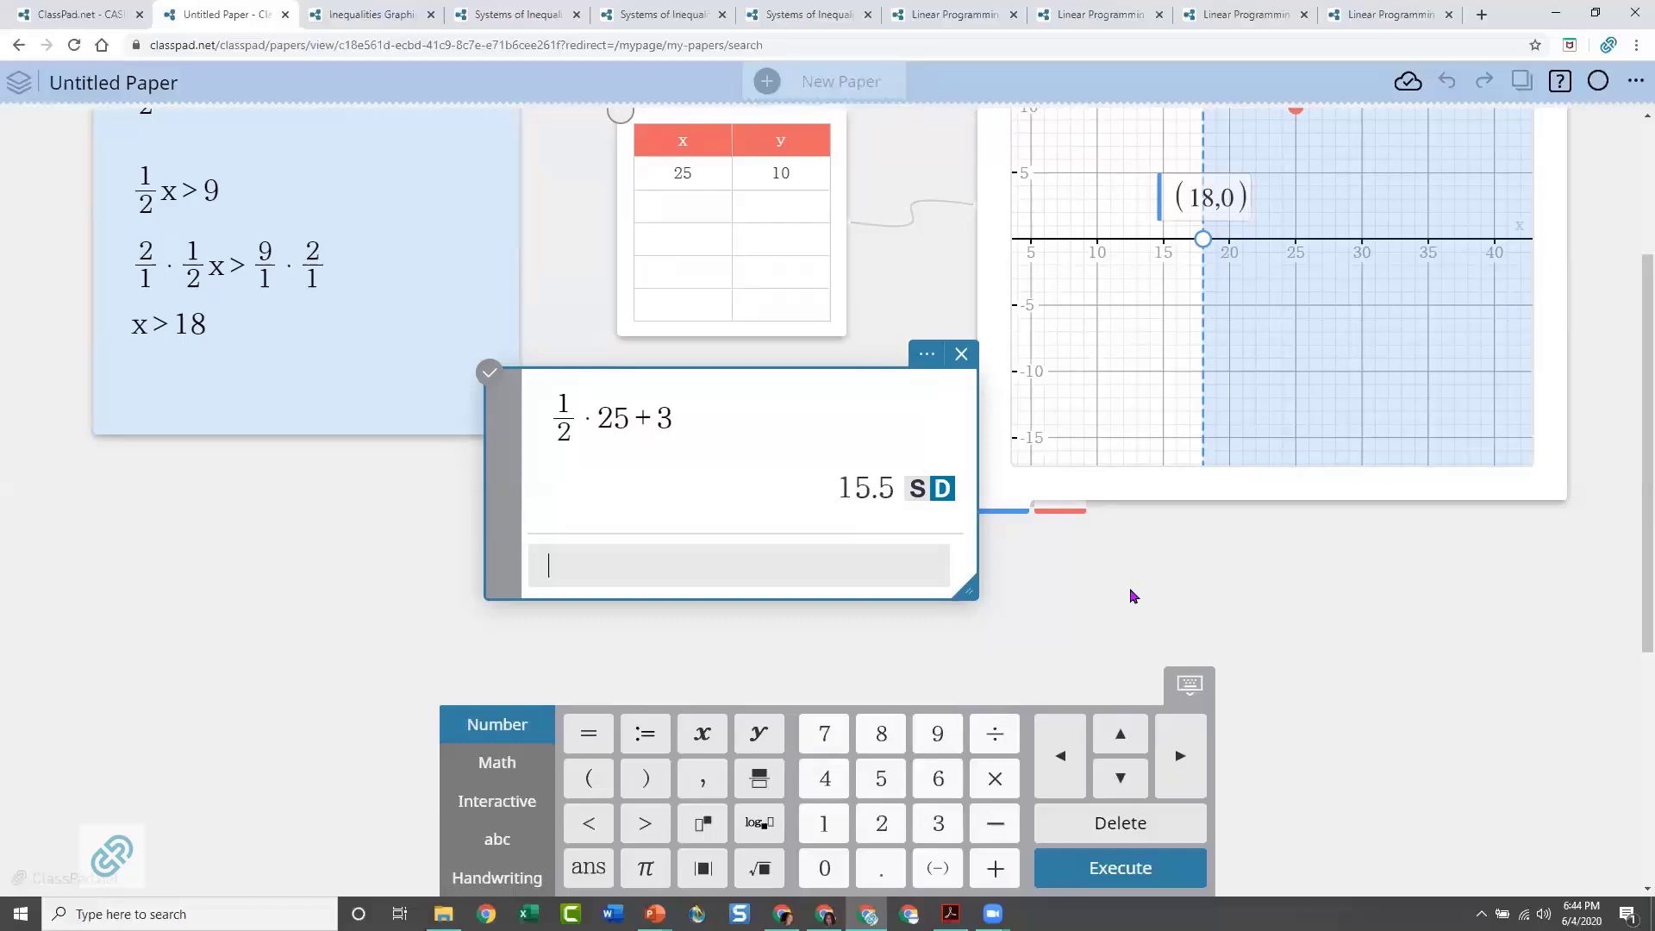
Change the inequality sign in the function note to an equals sign so that it graphs x = 18
{"action": "scroll", "coordinate": [1401, 281], "scroll_direction": "up", "scroll_amount": 2}
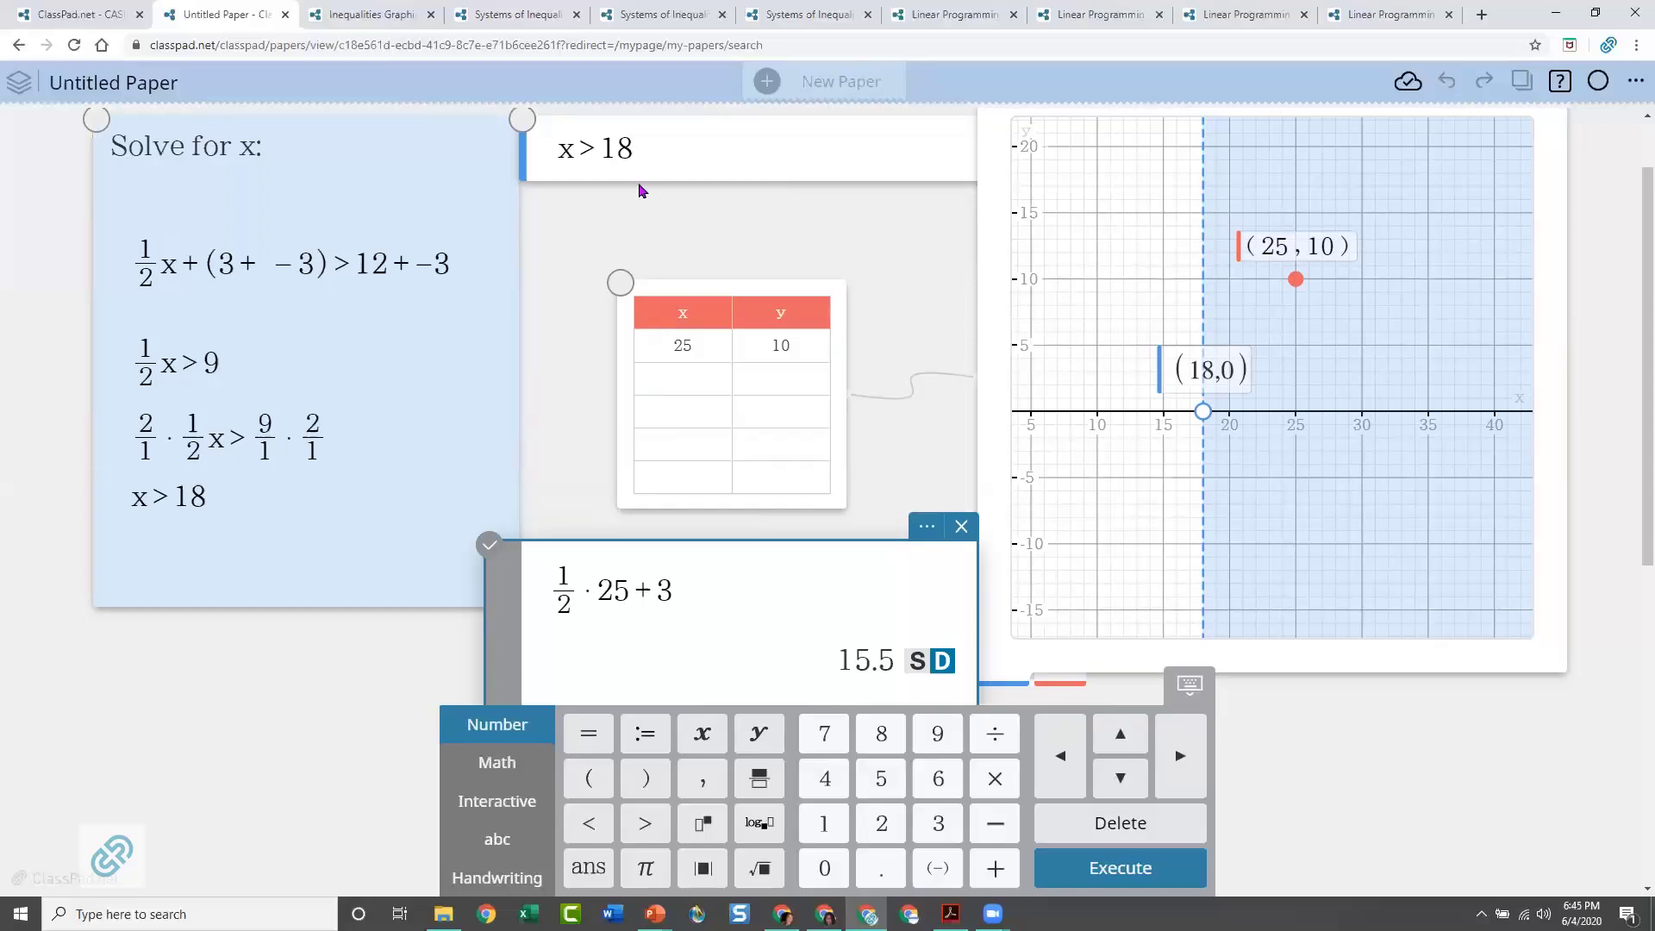
{"action": "left_click", "coordinate": [592, 155]}
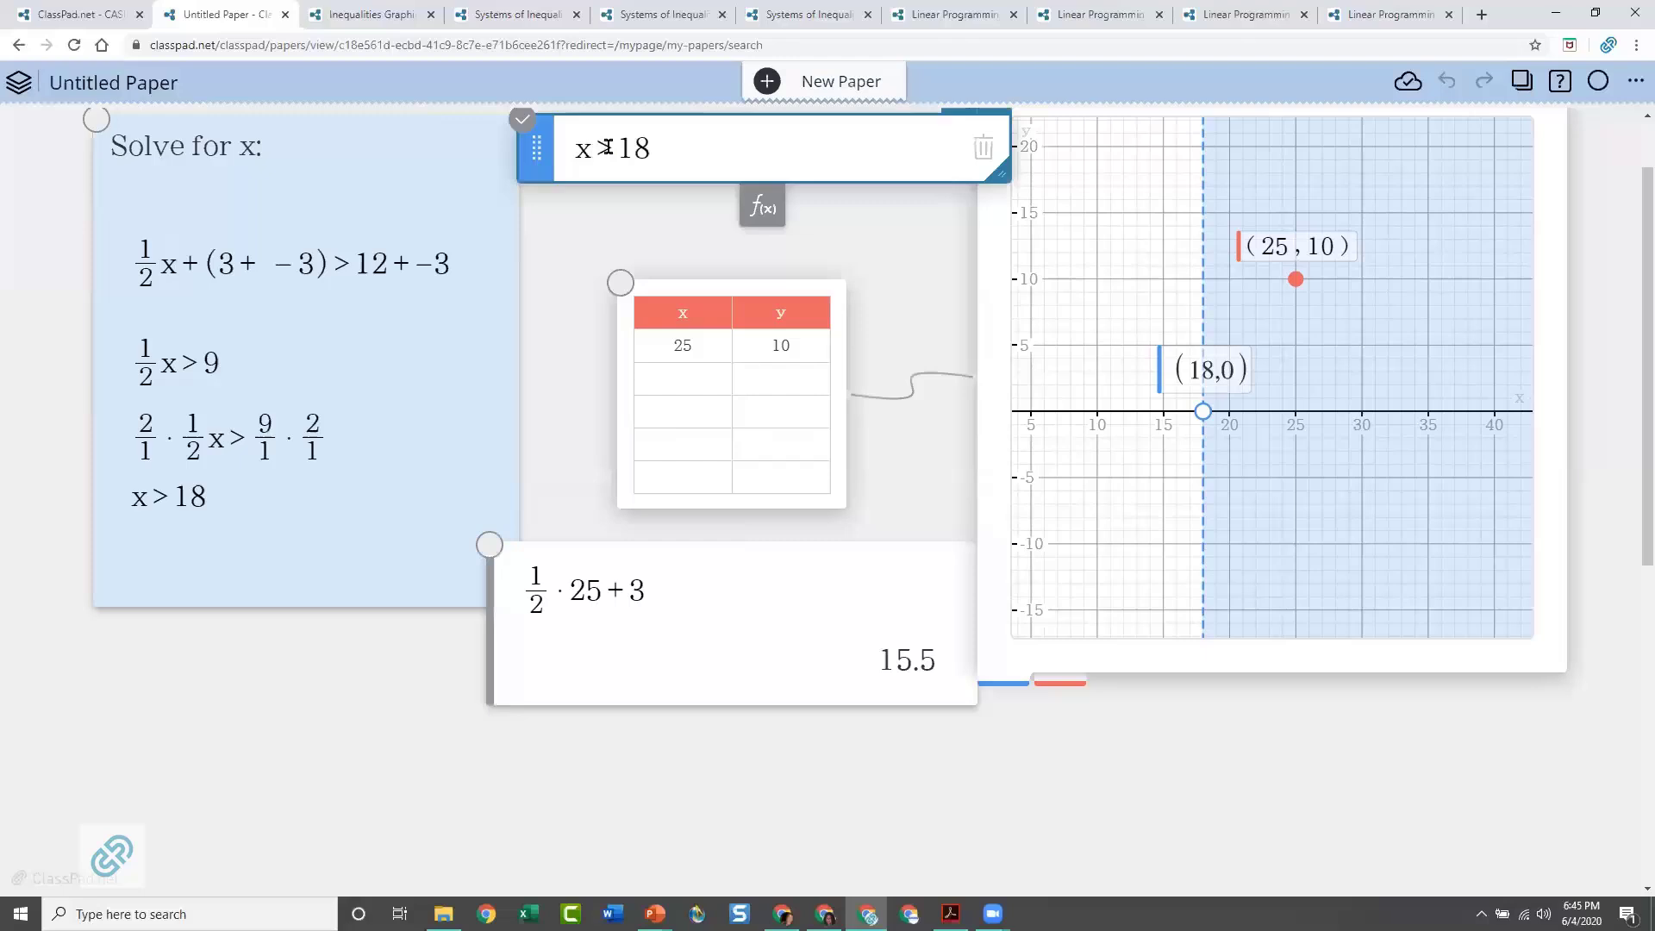
{"action": "left_click_drag", "start_coordinate": [608, 146], "coordinate": [601, 148]}
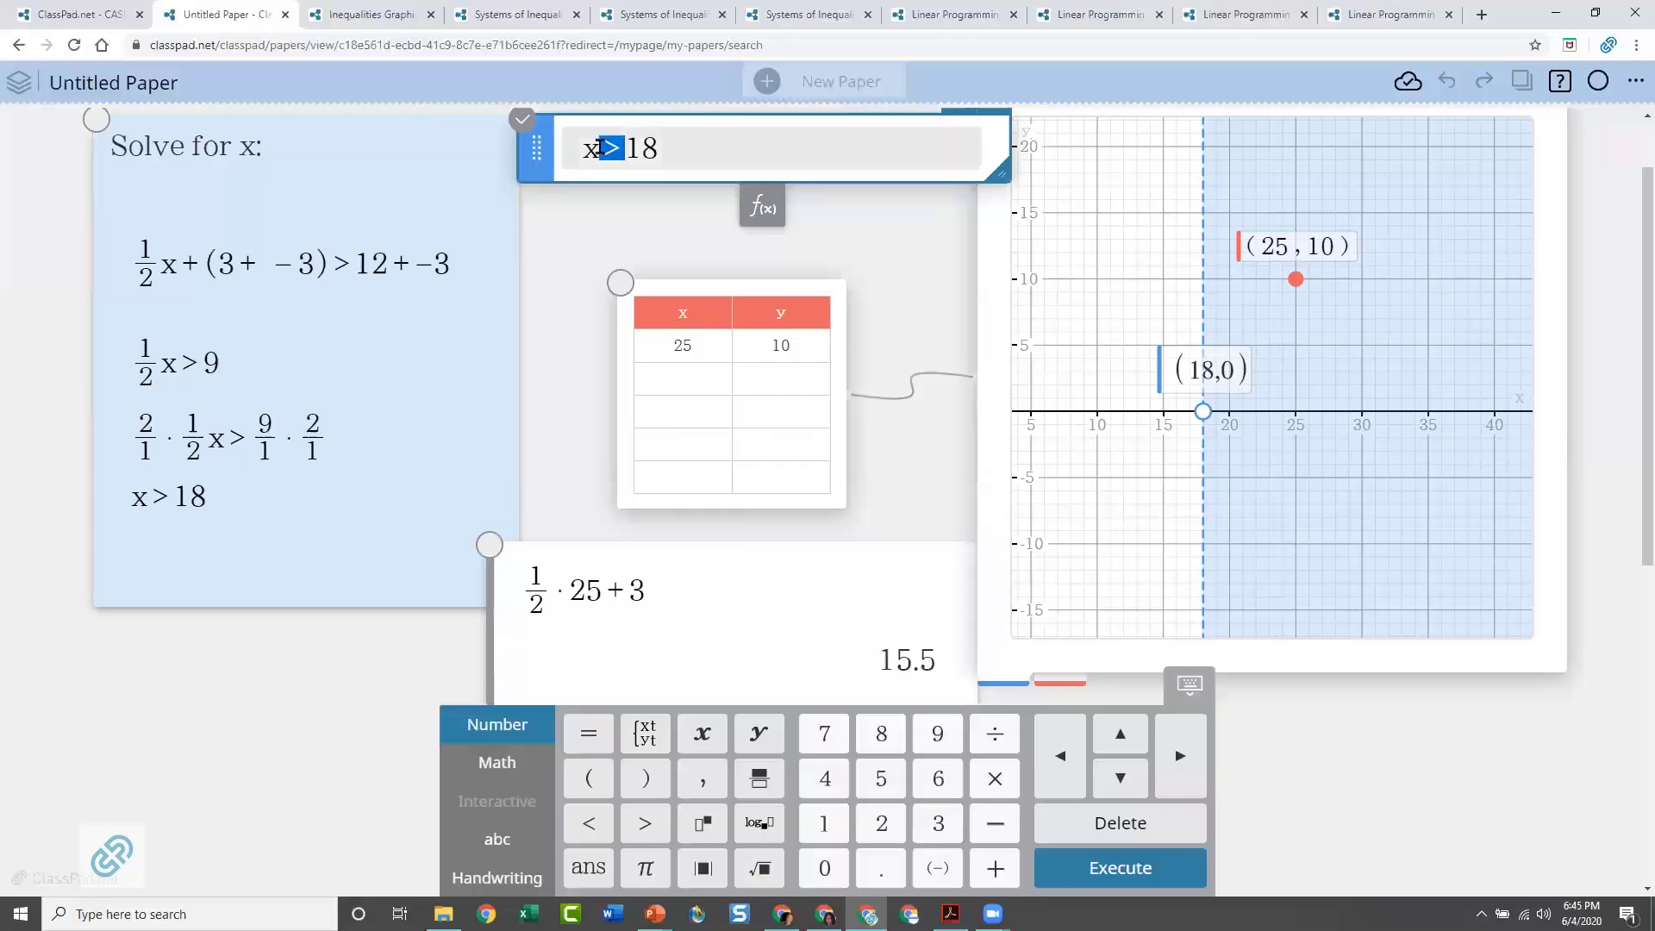
{"action": "type", "text": "="}
{"action": "left_click", "coordinate": [859, 246]}
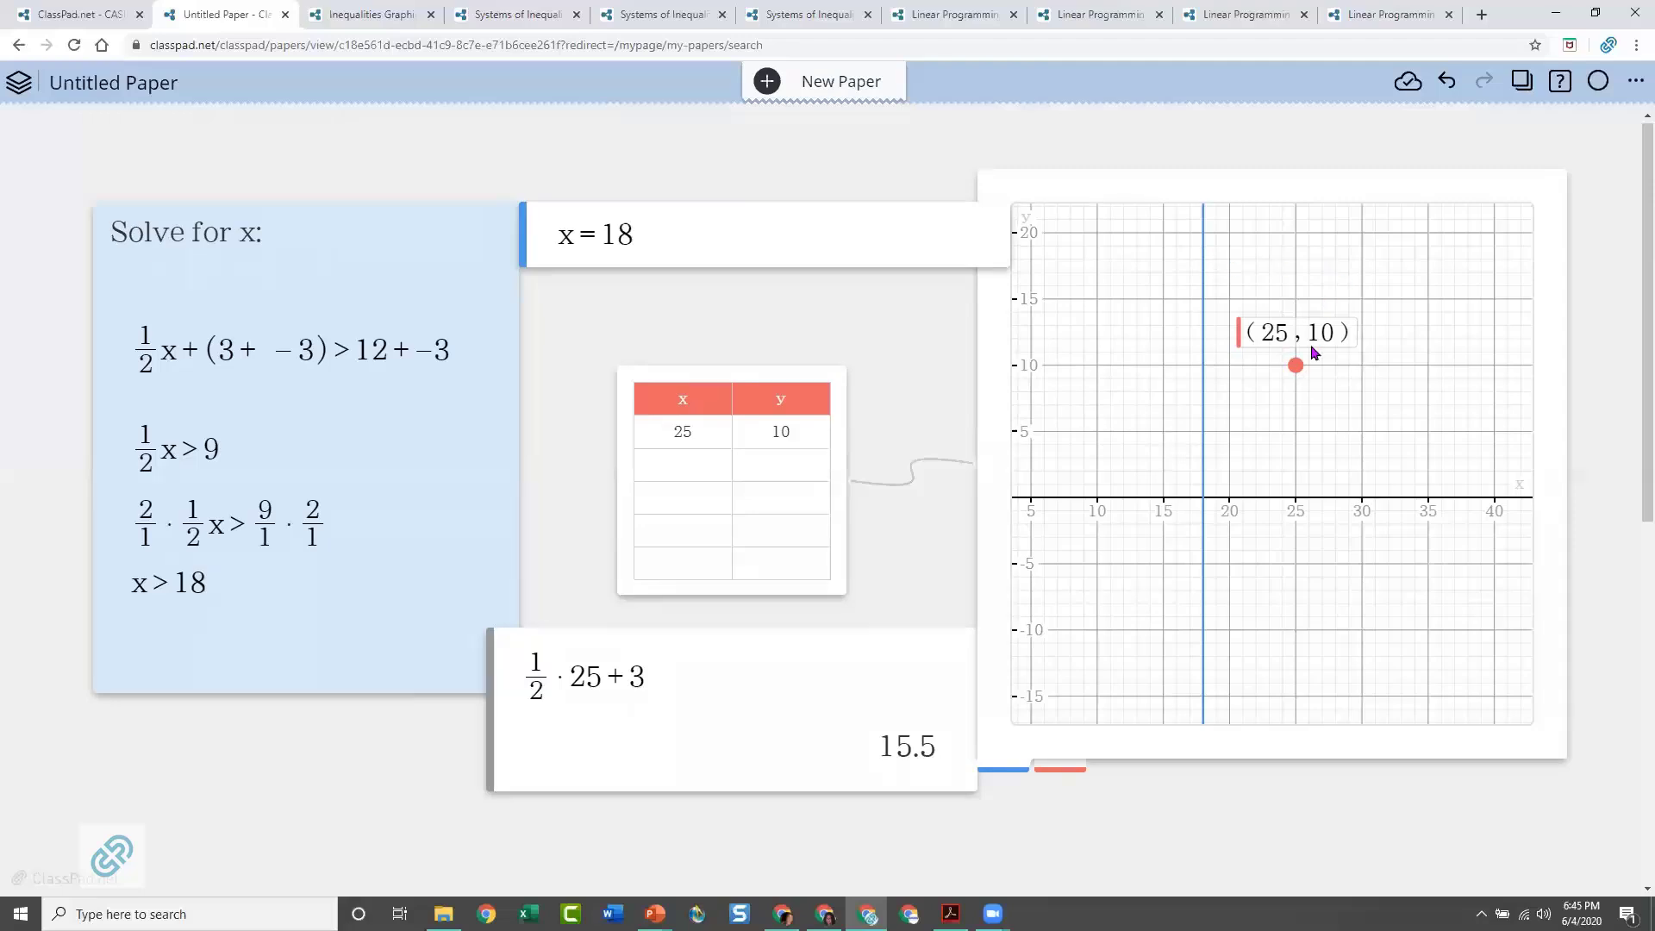
Replace the equals sign in the function note with > and execute it to graph x > 18
{"action": "left_click", "coordinate": [592, 235]}
{"action": "left_click_drag", "start_coordinate": [613, 234], "coordinate": [601, 234]}
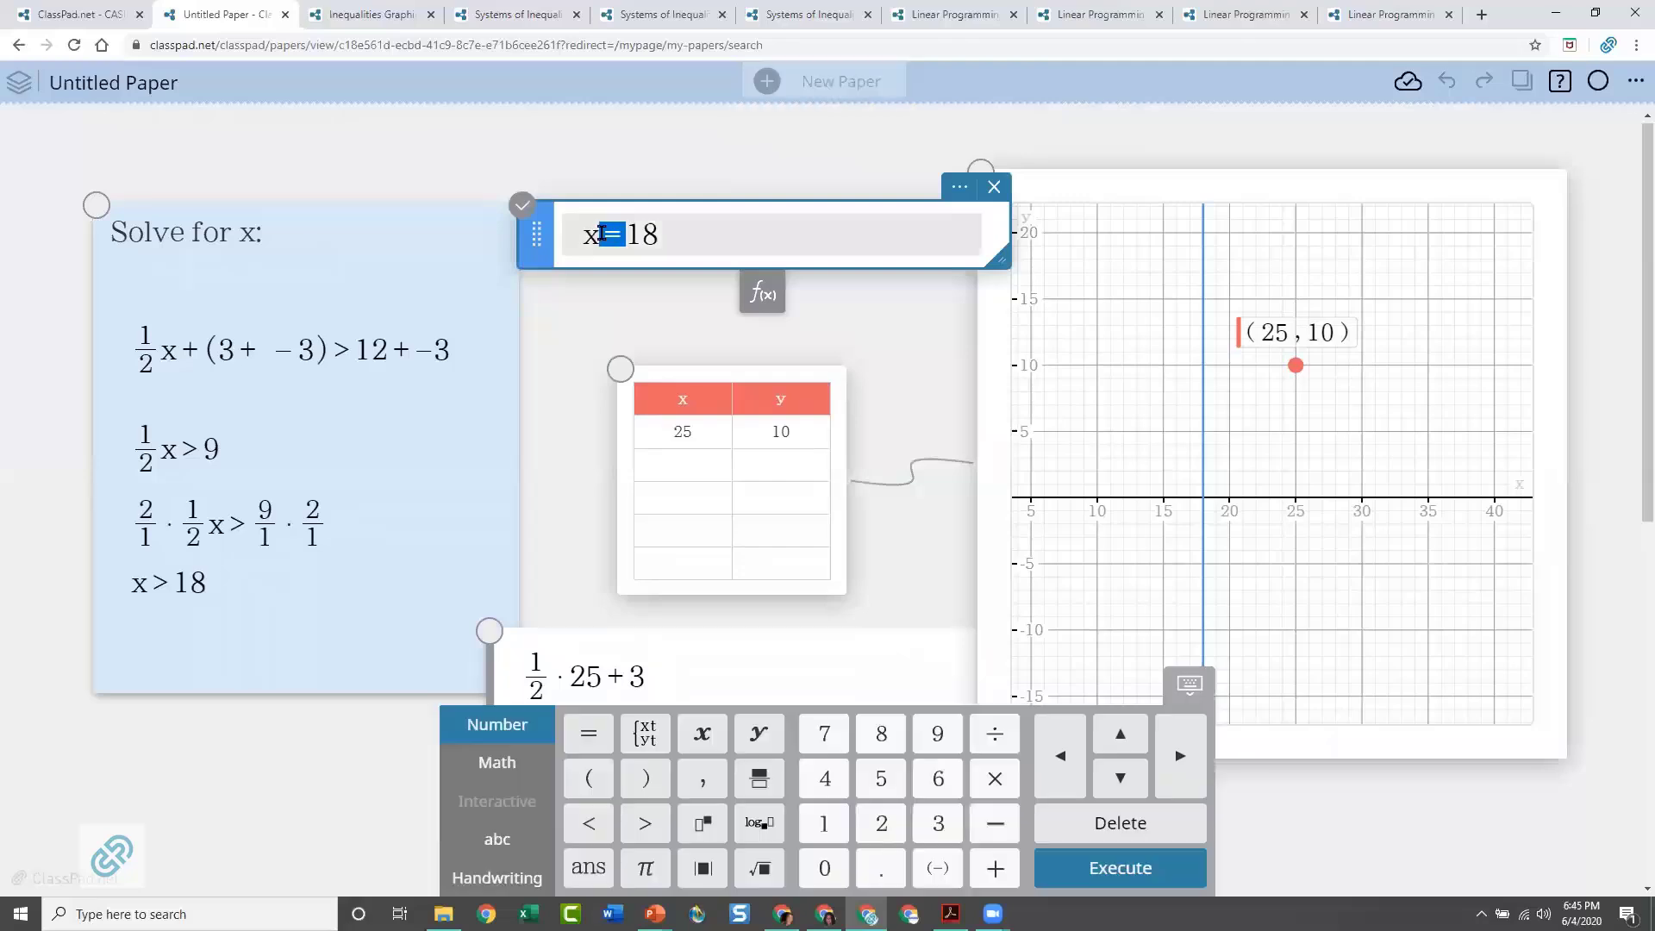
{"action": "type", "text": ">"}
{"action": "key", "text": "Return"}
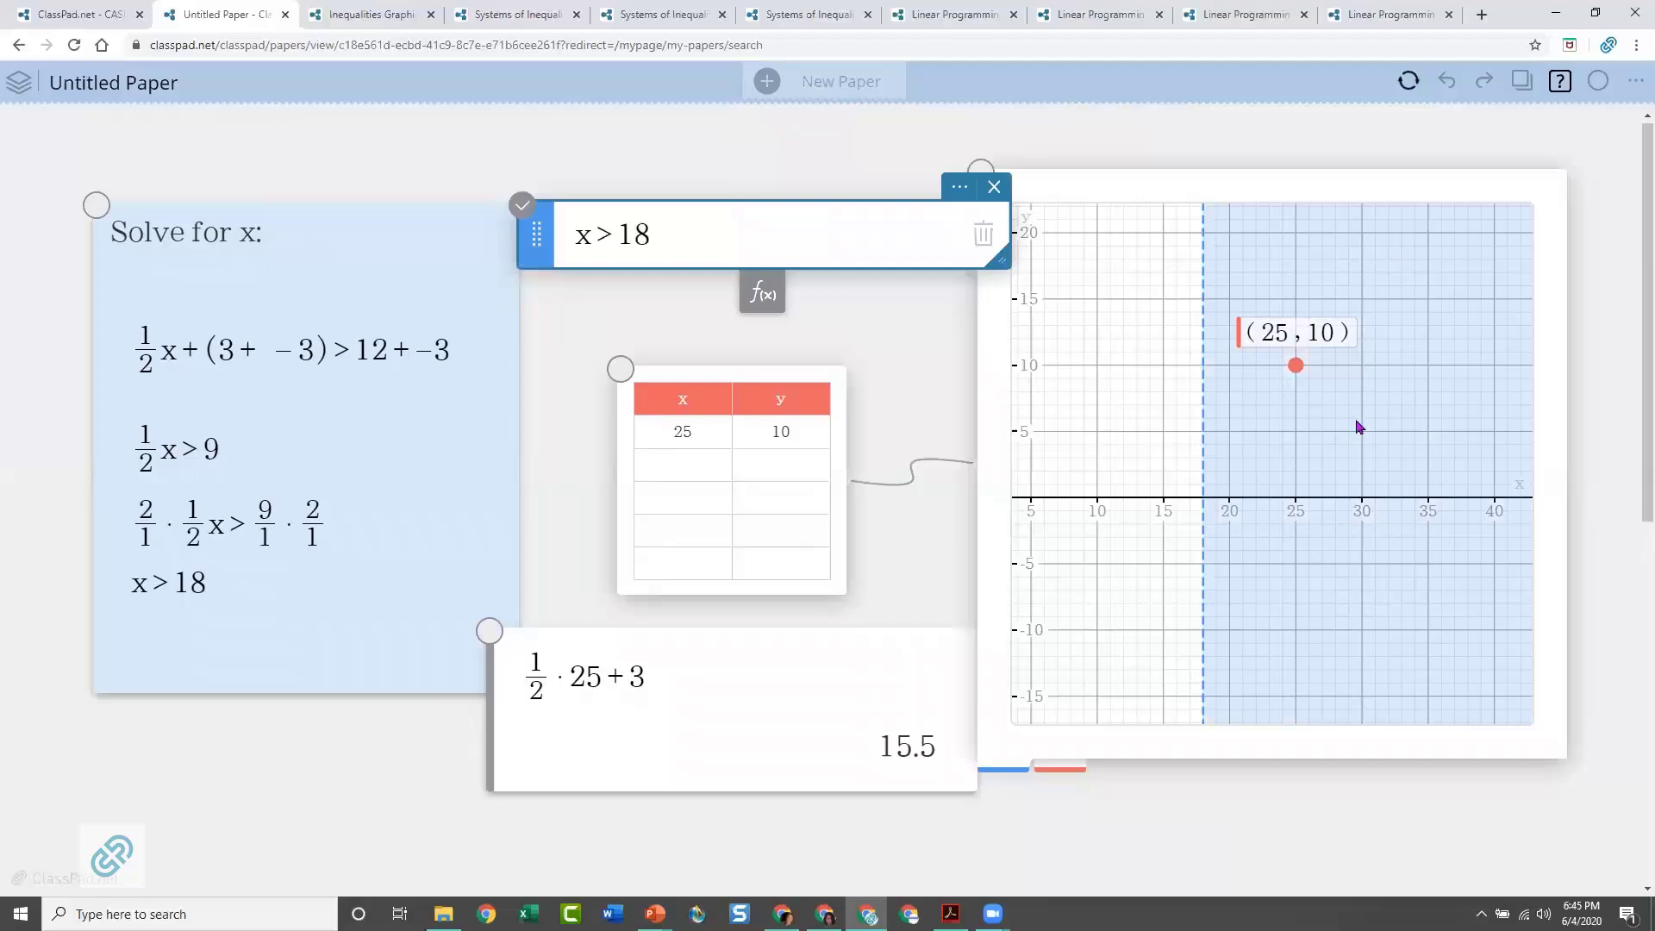
Set the function to x = 18 again, generate its table of values, and place the table over the solution note
{"action": "double_click", "coordinate": [609, 232]}
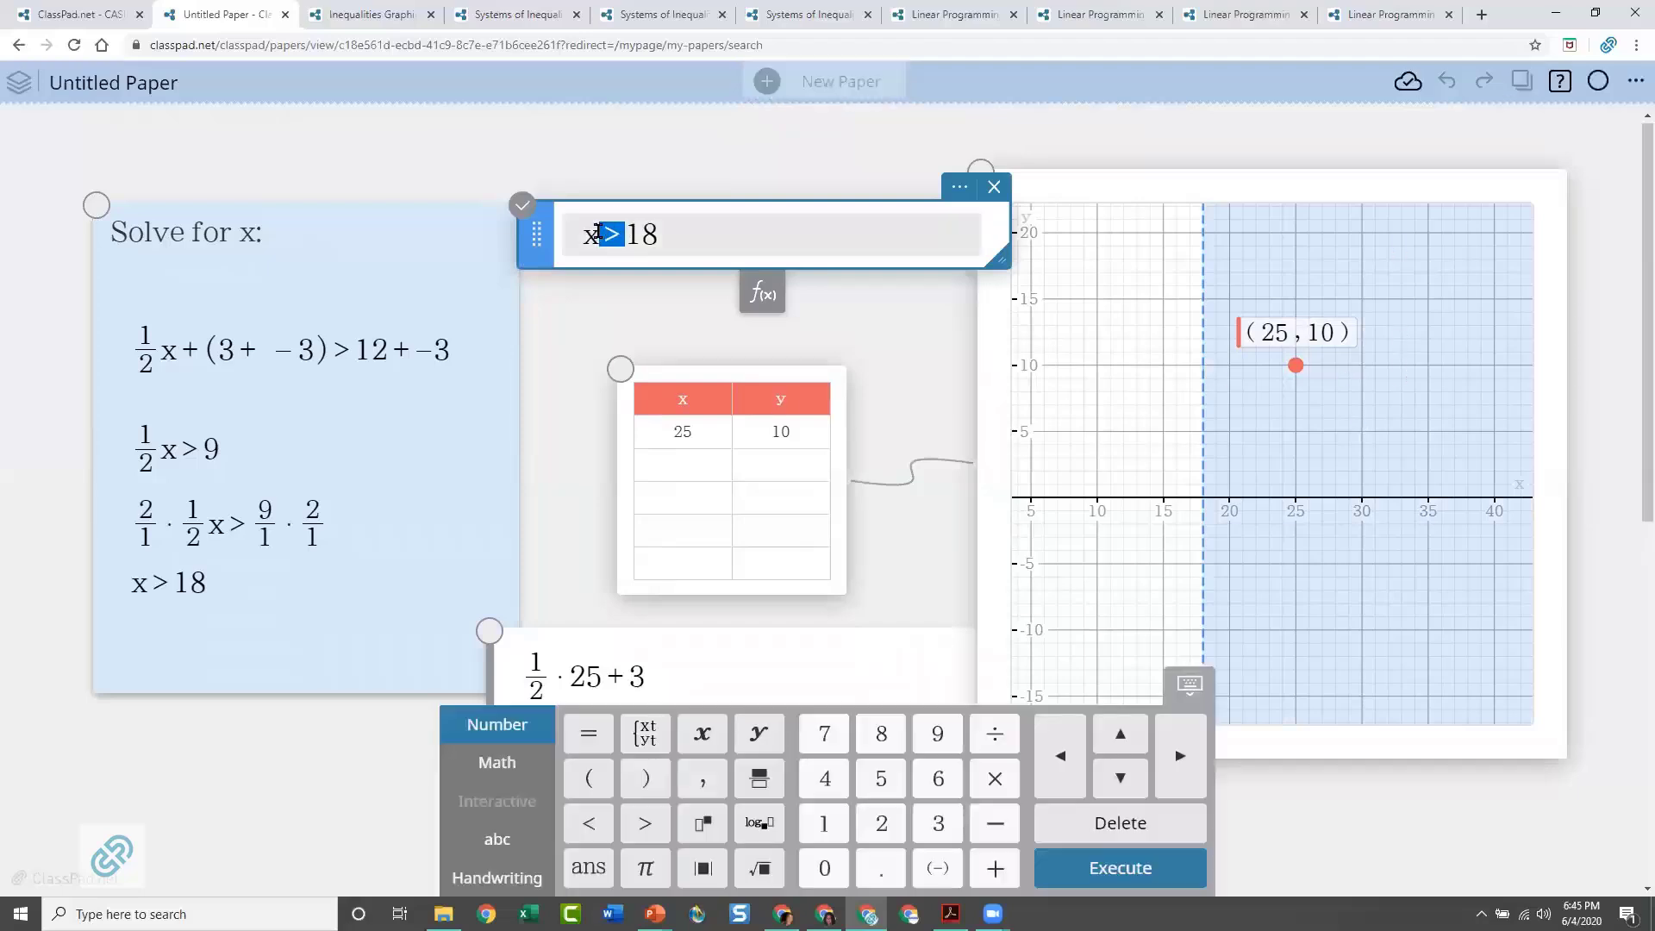
{"action": "type", "text": "="}
{"action": "left_click", "coordinate": [862, 336]}
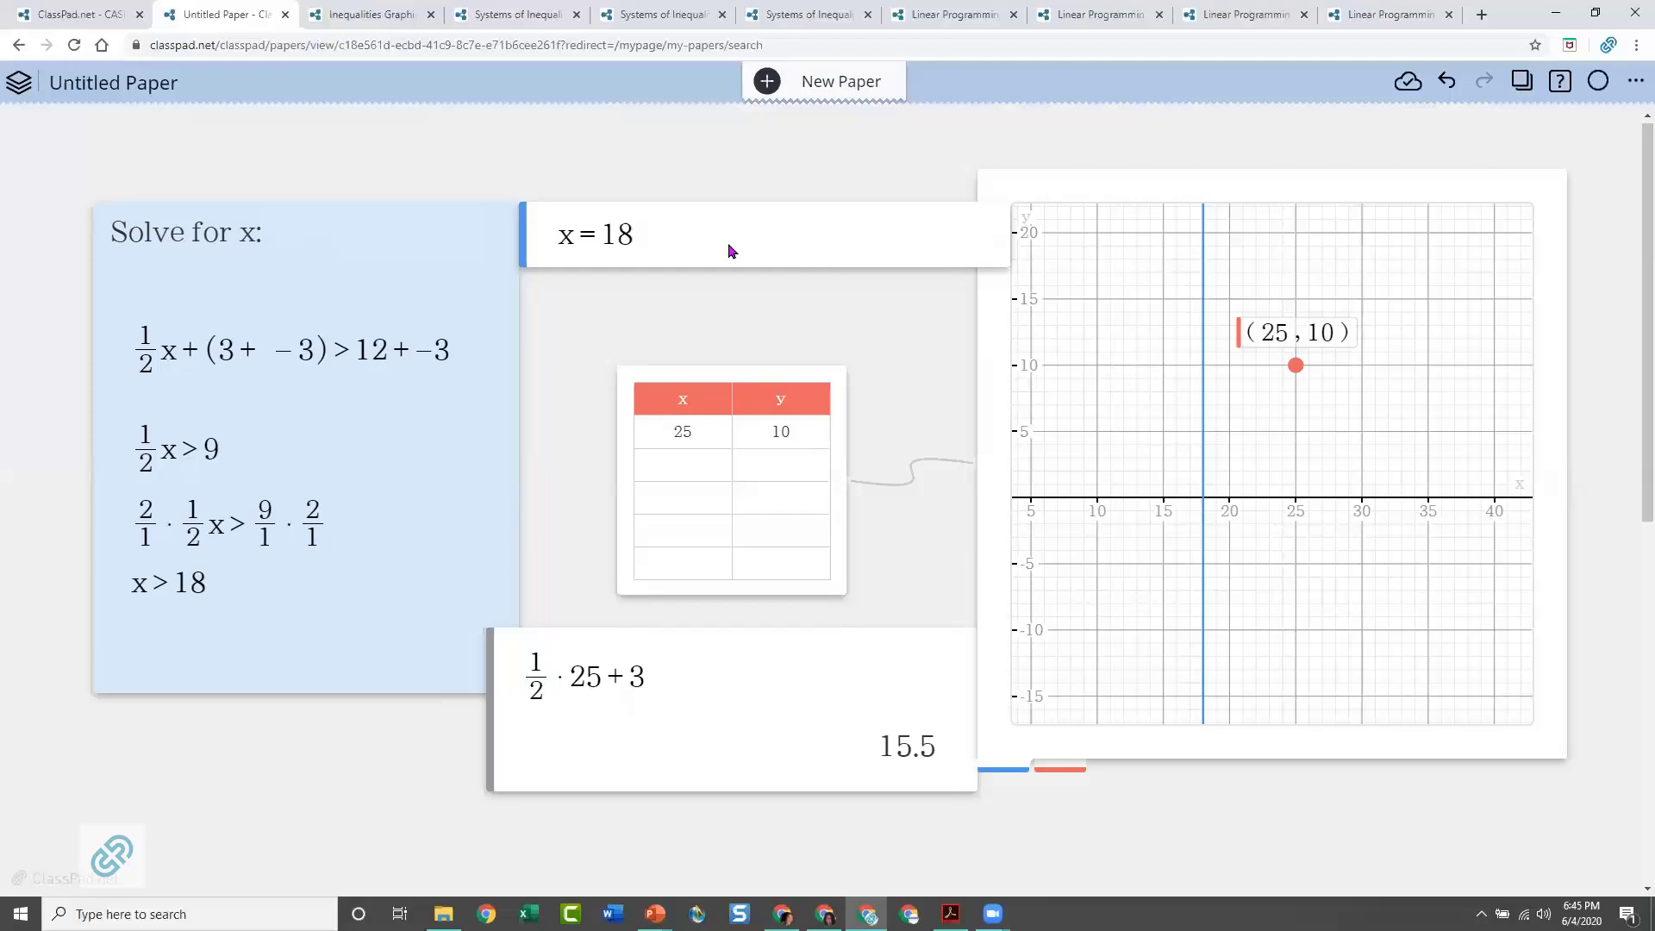
{"action": "left_click", "coordinate": [772, 247]}
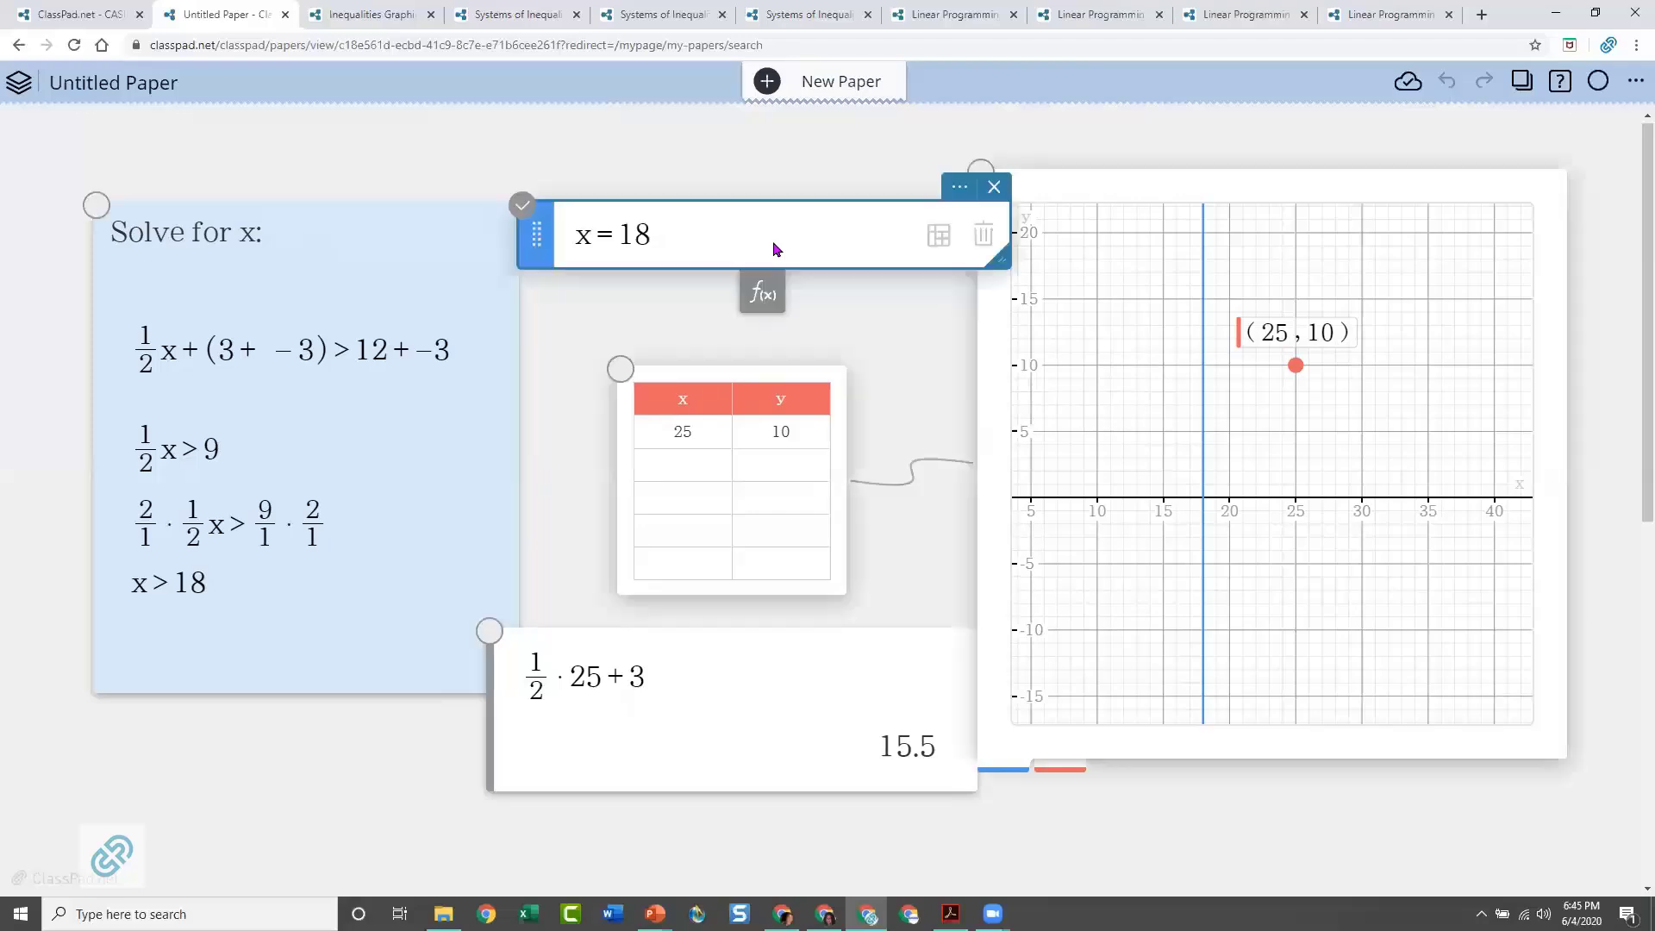
{"action": "left_click", "coordinate": [939, 242]}
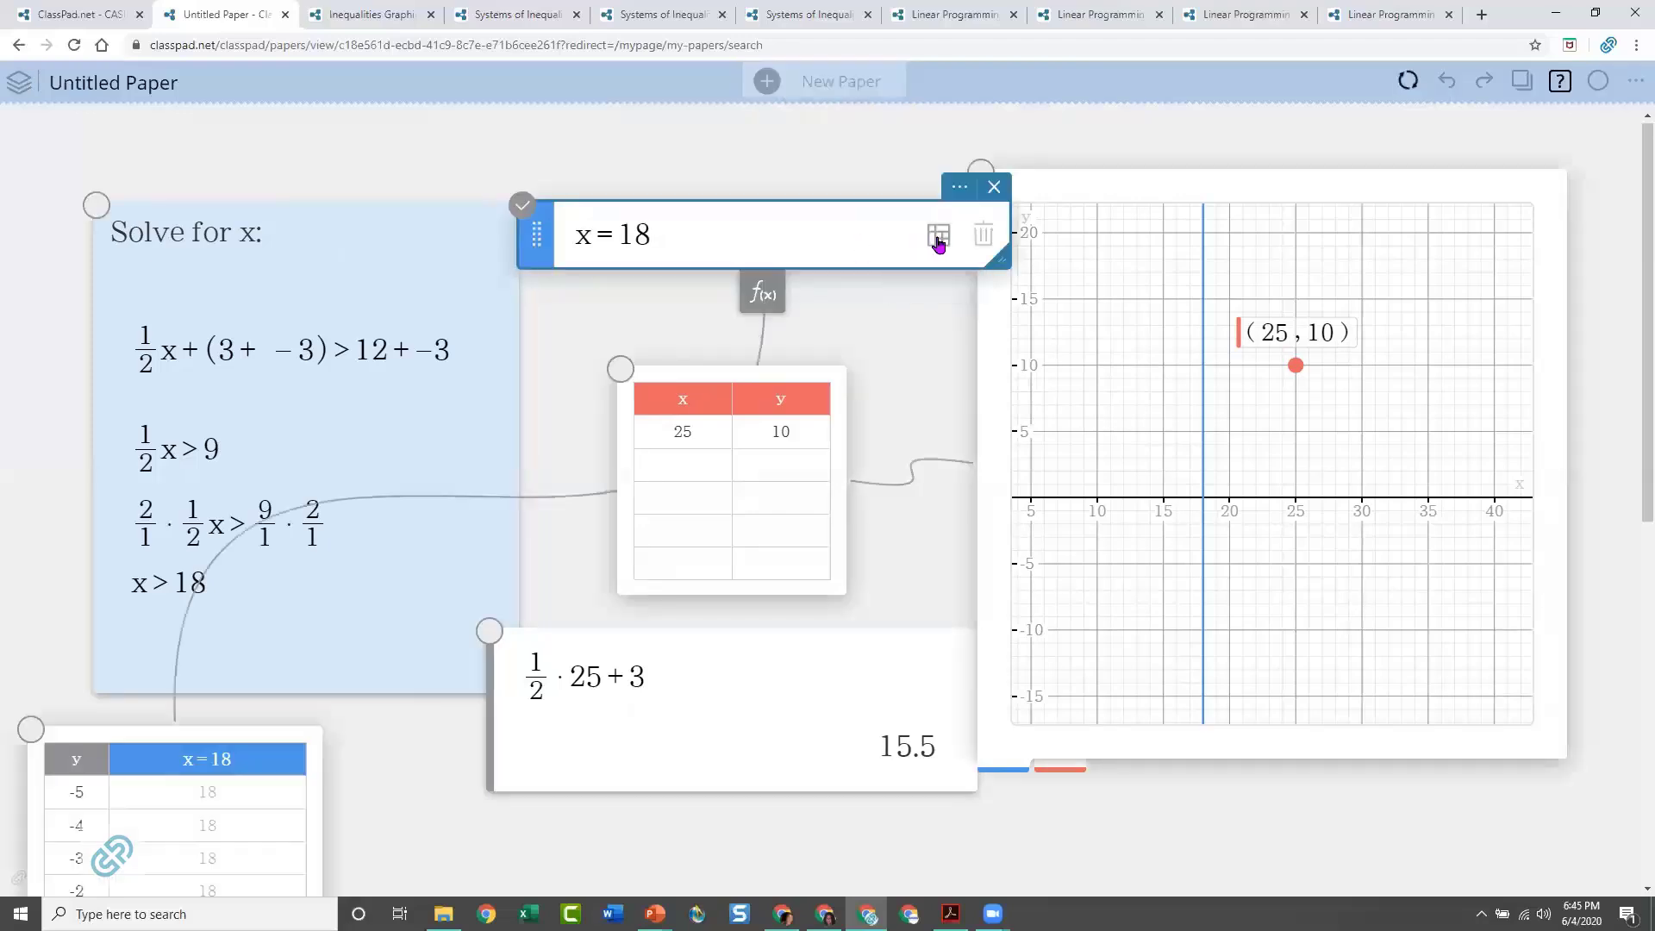
{"action": "left_click_drag", "start_coordinate": [209, 650], "coordinate": [322, 155]}
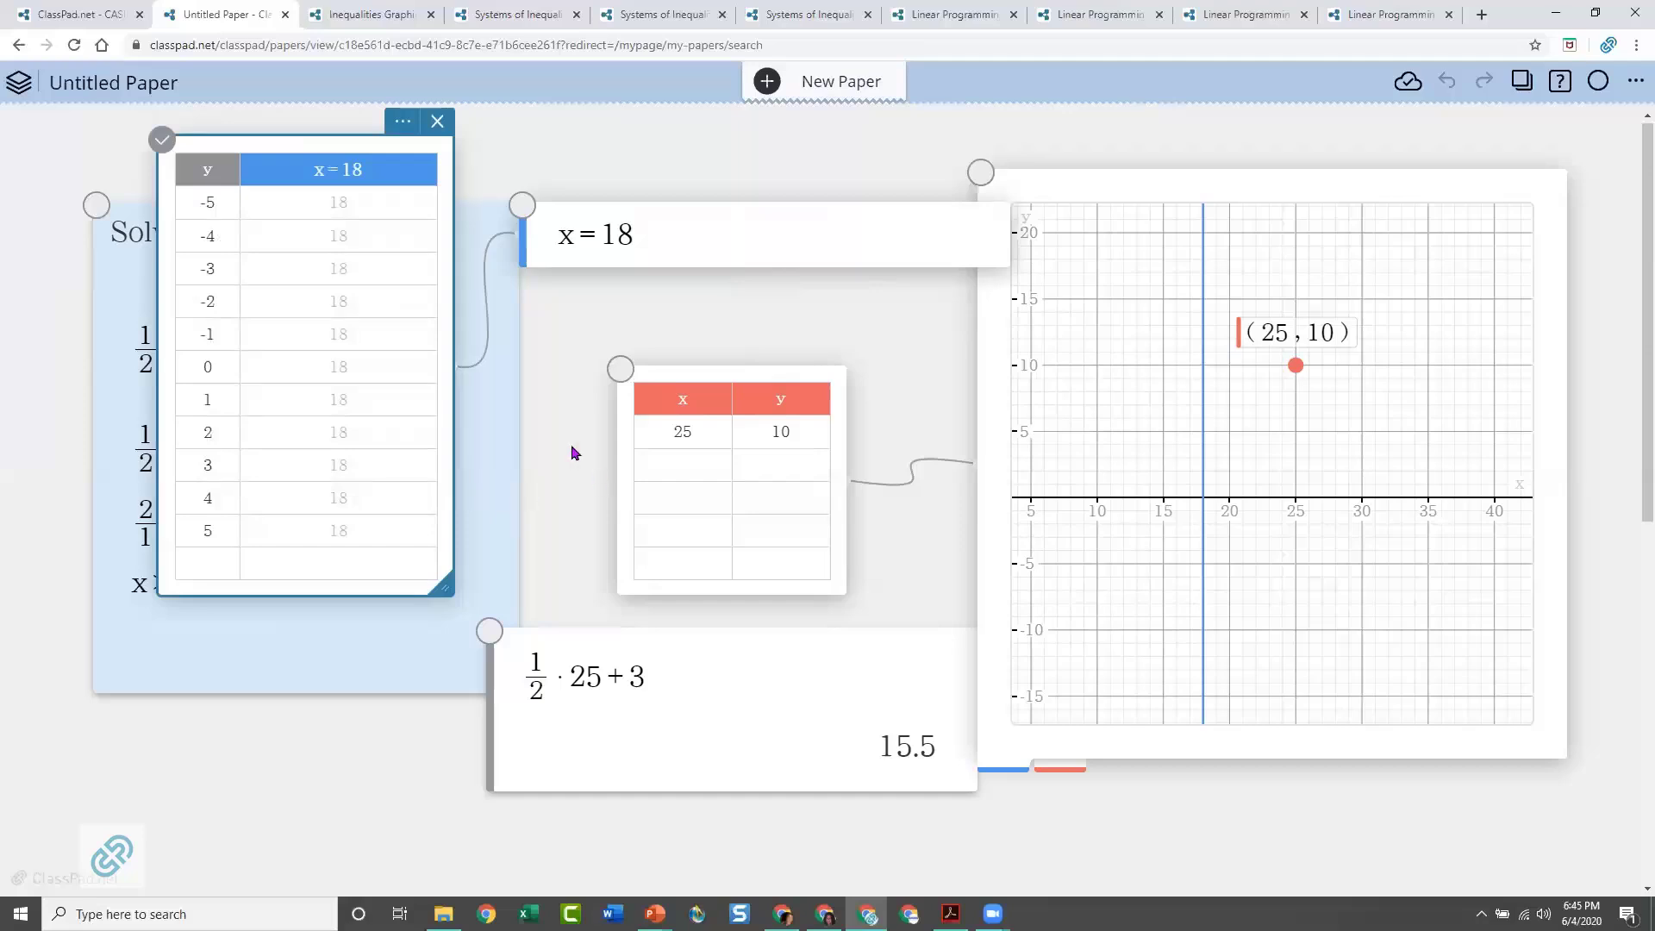
Turn the function back into the inequality x > 18 and execute it
{"action": "left_click", "coordinate": [606, 240]}
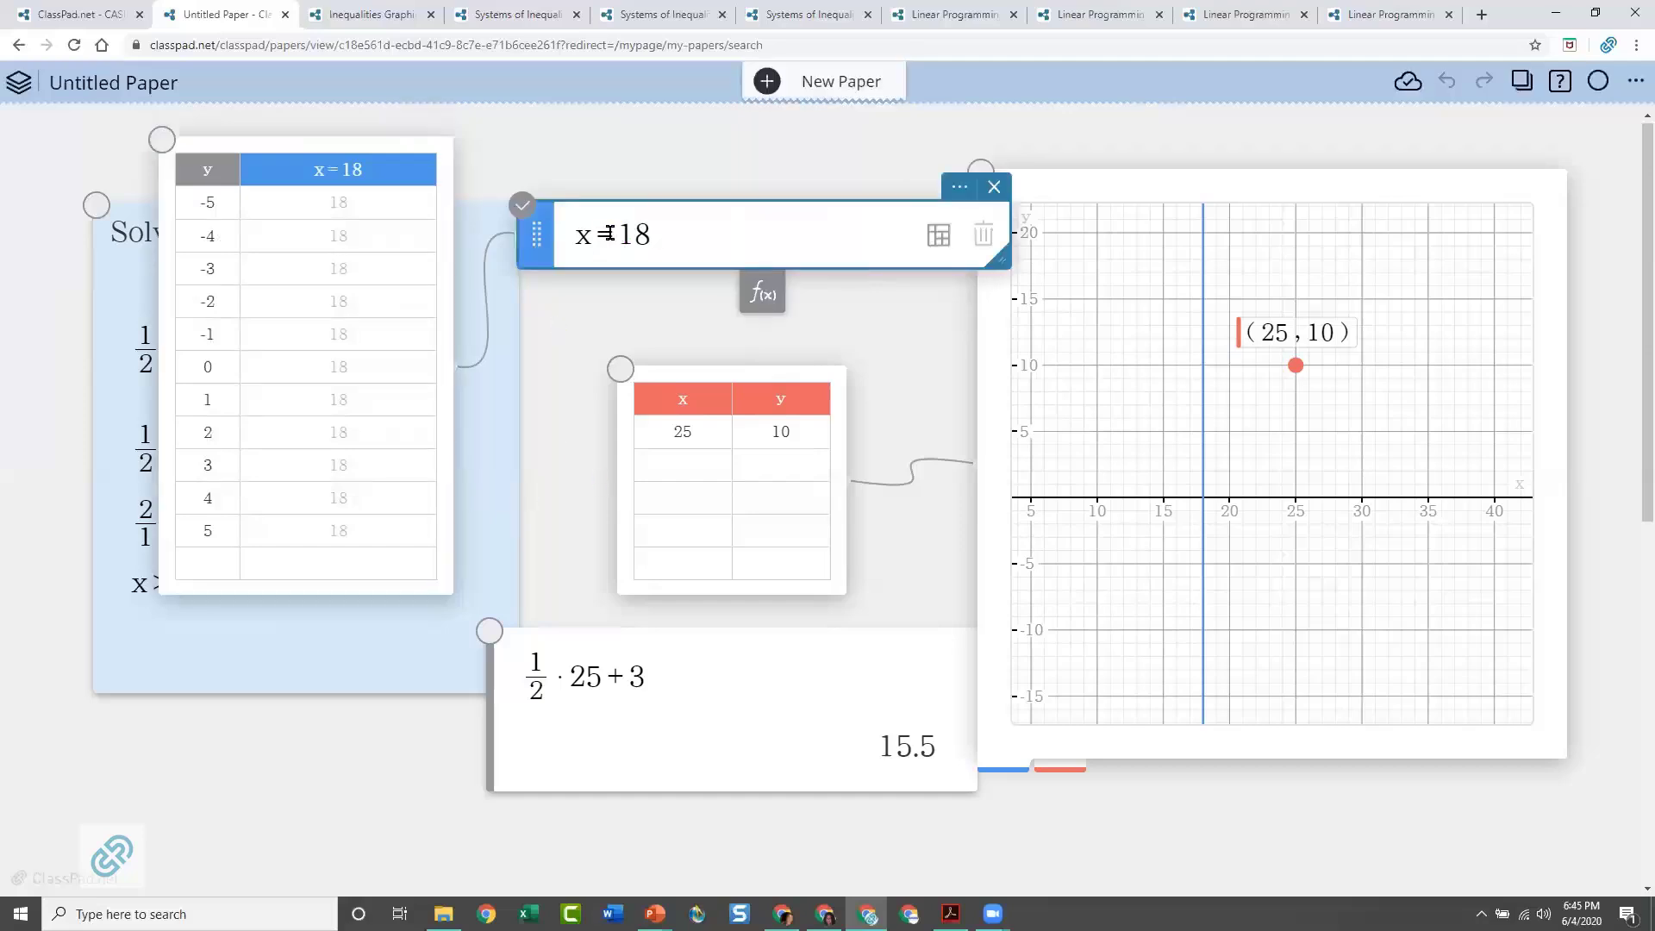
{"action": "left_click_drag", "start_coordinate": [613, 235], "coordinate": [603, 234]}
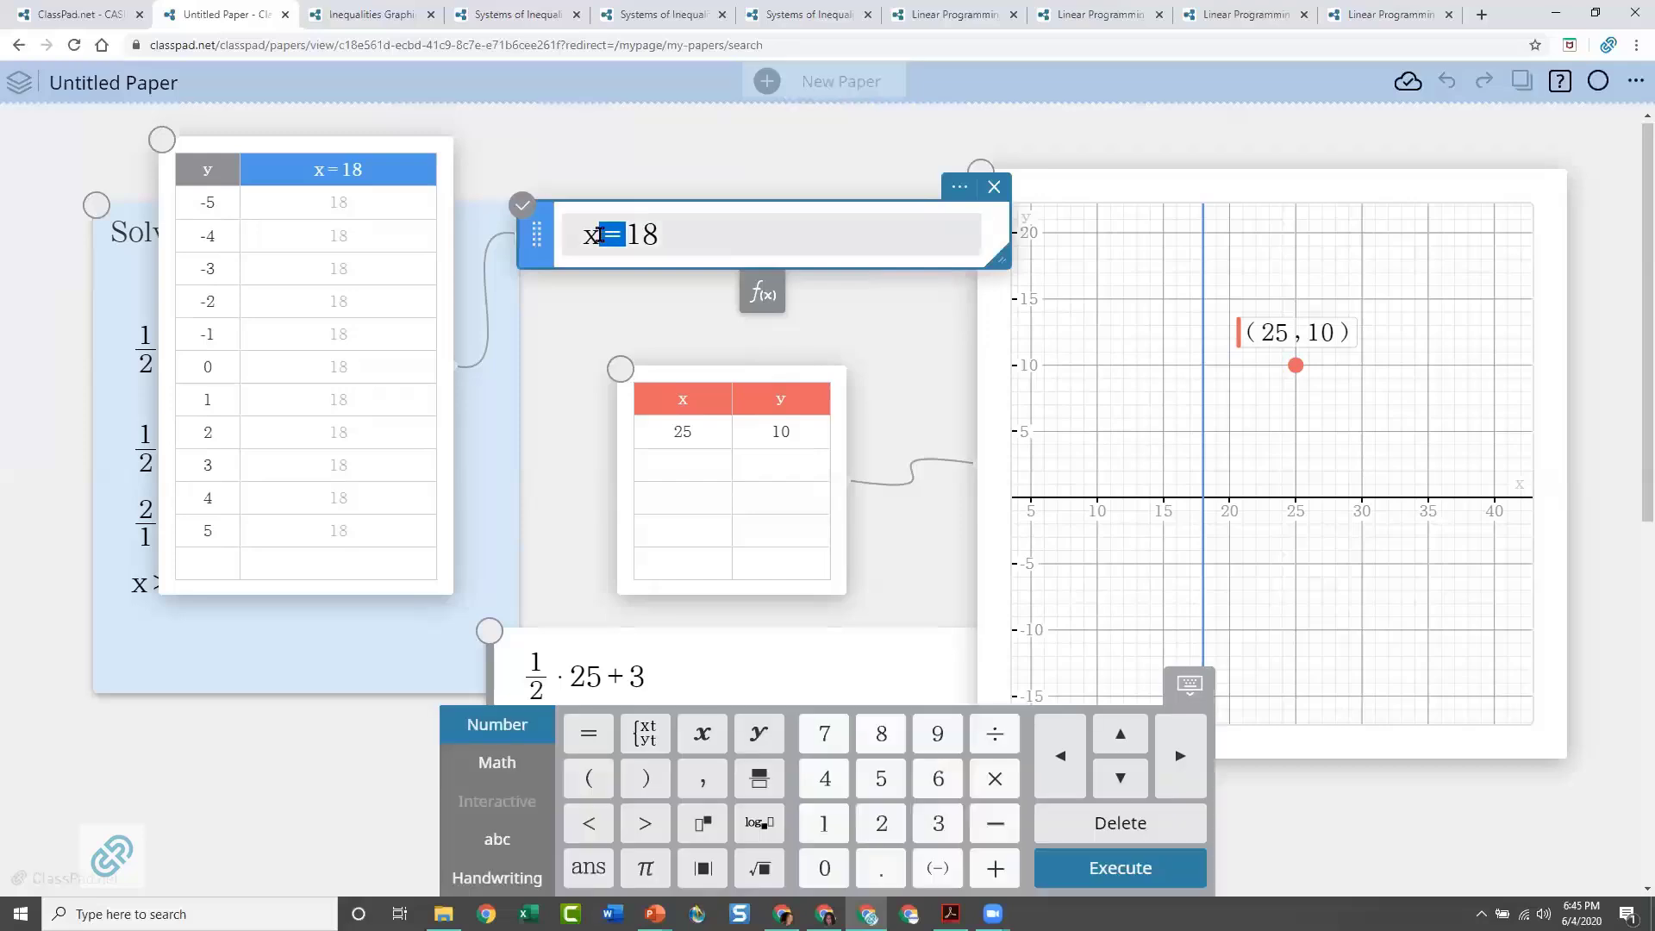
{"action": "type", "text": ">"}
{"action": "key", "text": "Return"}
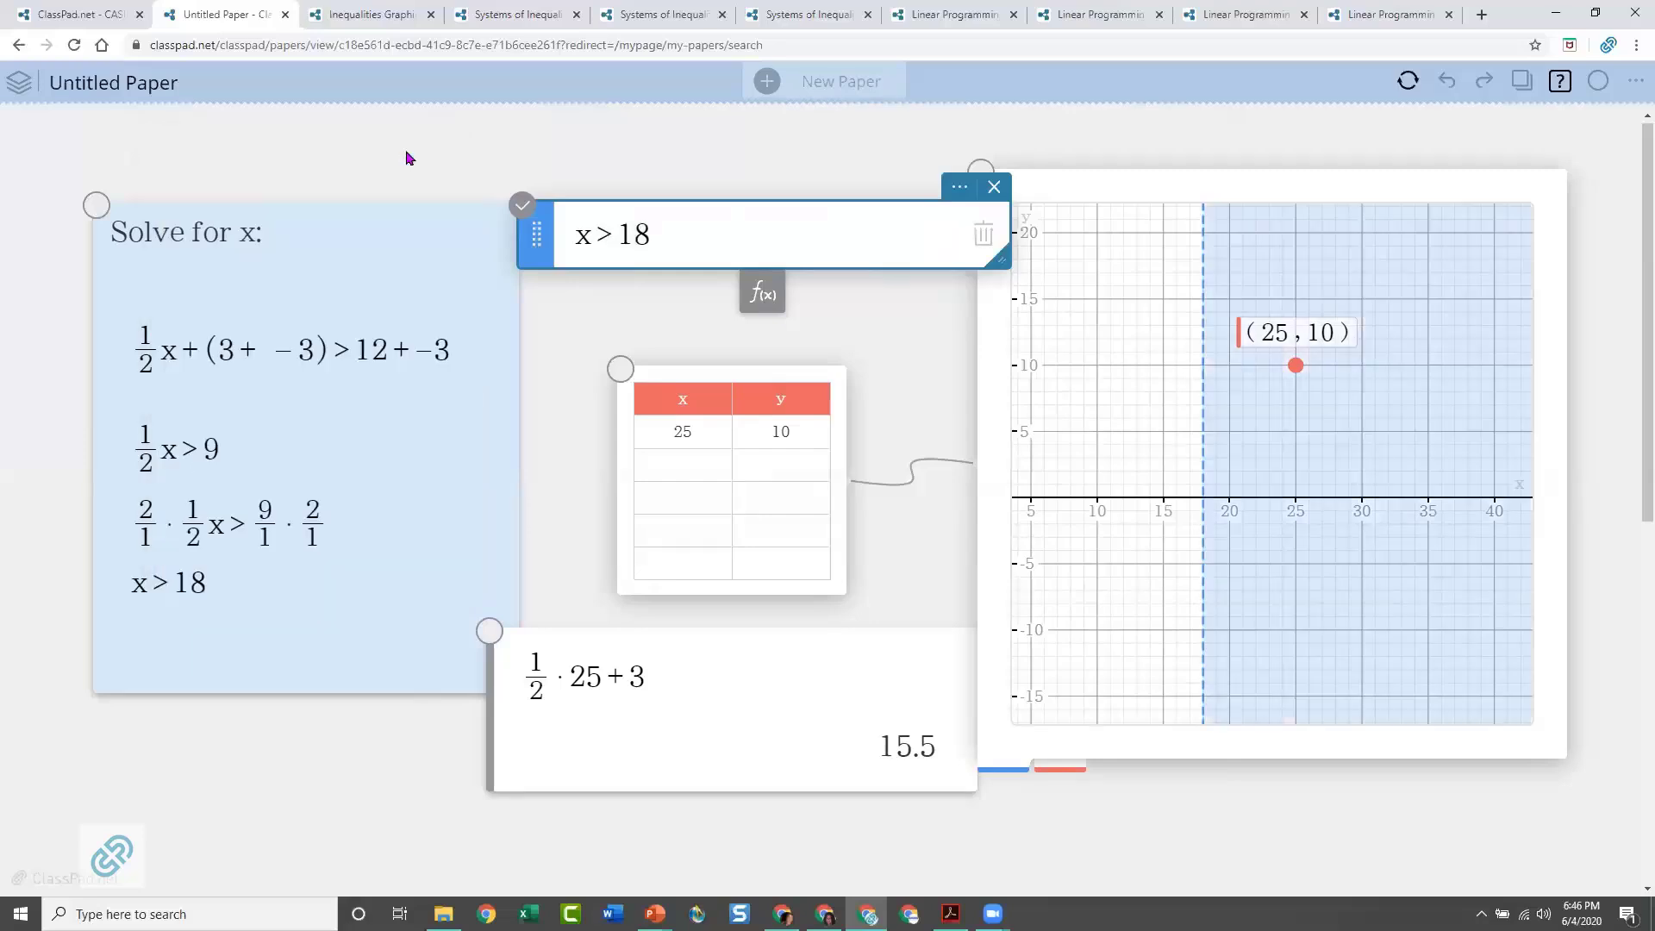
Shift the graph slightly toward the function note and move the red test point to about (30.13, 9.52)
{"action": "left_click", "coordinate": [1298, 369]}
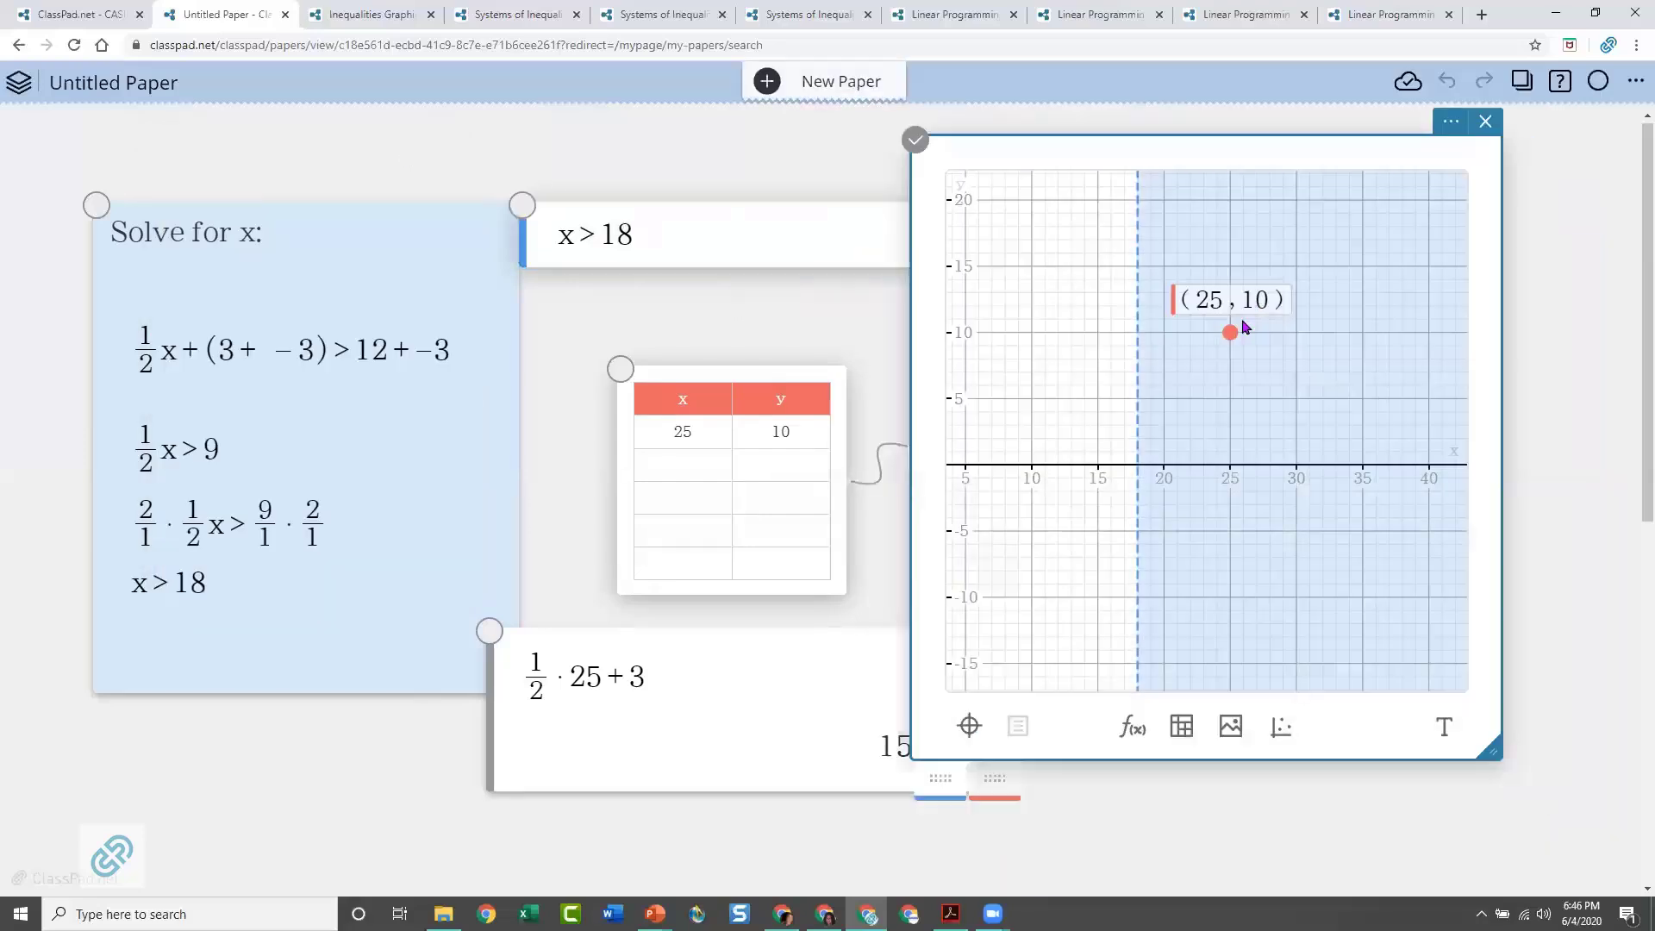
{"action": "left_click_drag", "start_coordinate": [1231, 338], "coordinate": [1298, 345]}
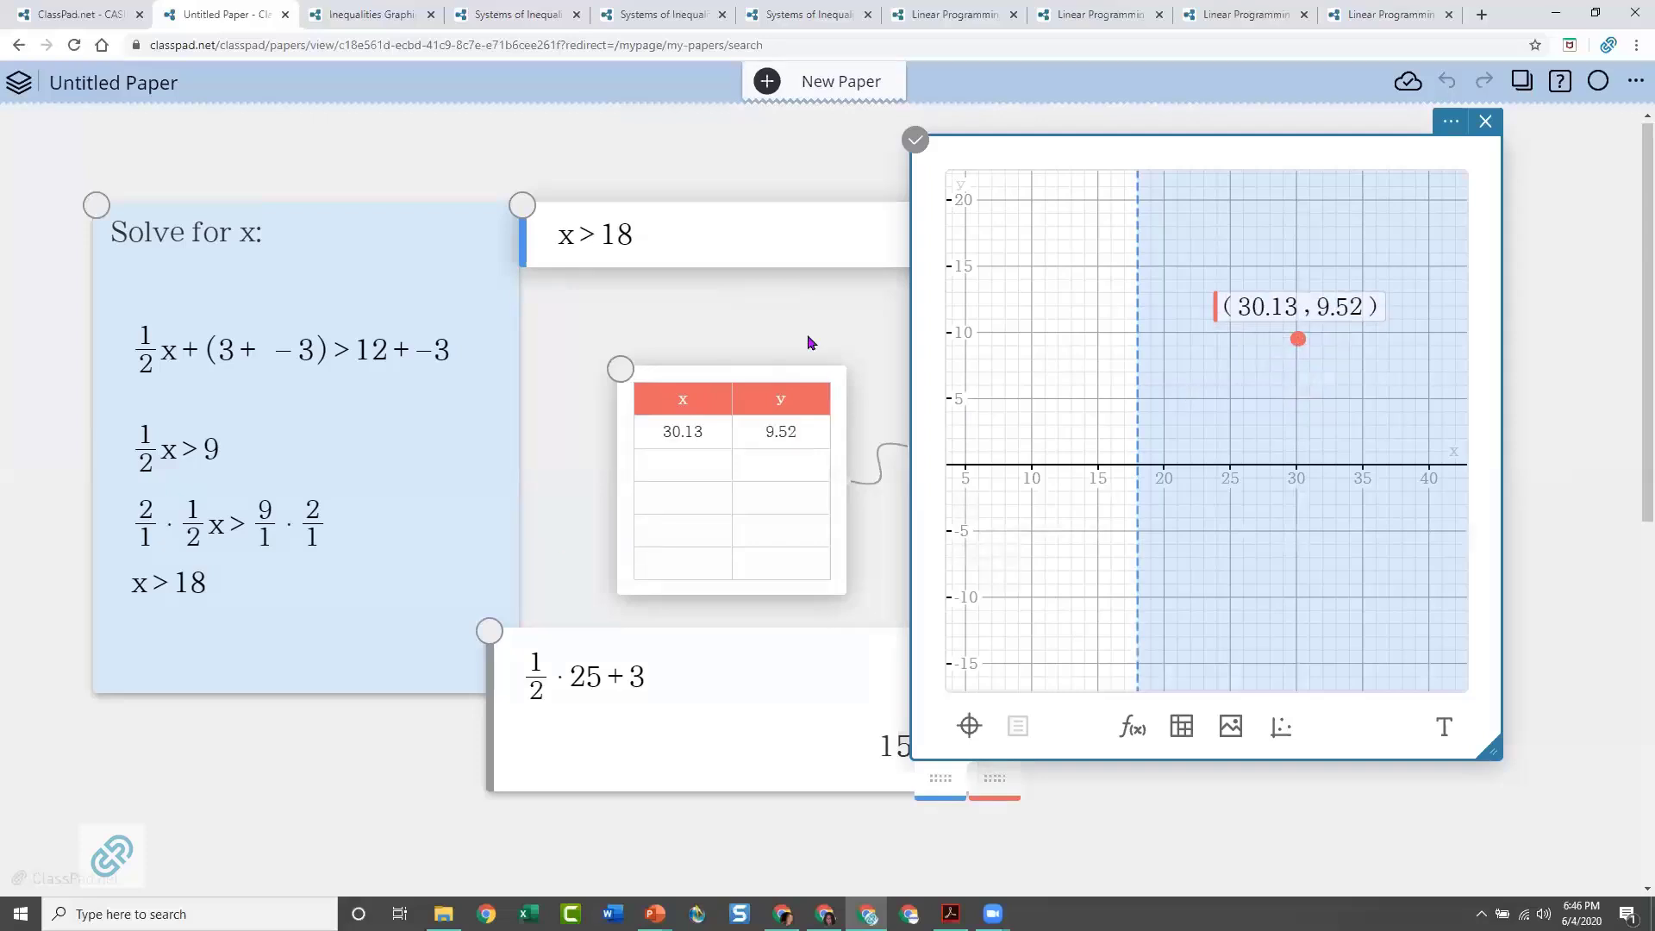
{"action": "scroll", "coordinate": [577, 662], "scroll_direction": "down", "scroll_amount": 8}
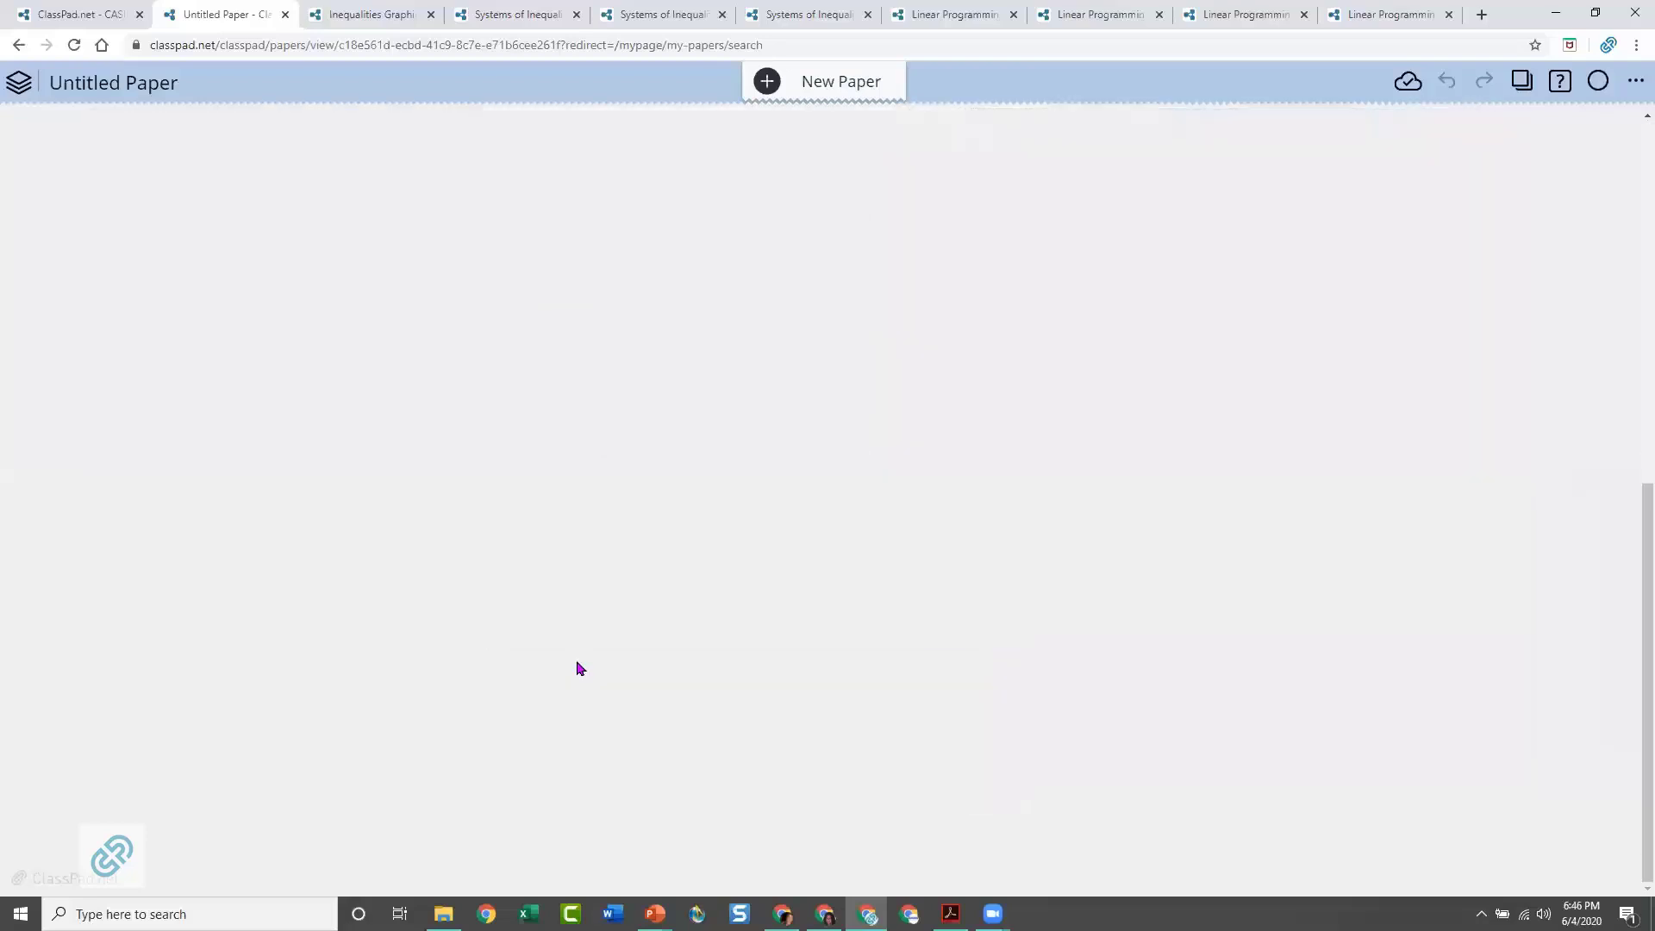
{"action": "scroll", "coordinate": [523, 470], "scroll_direction": "up", "scroll_amount": 3}
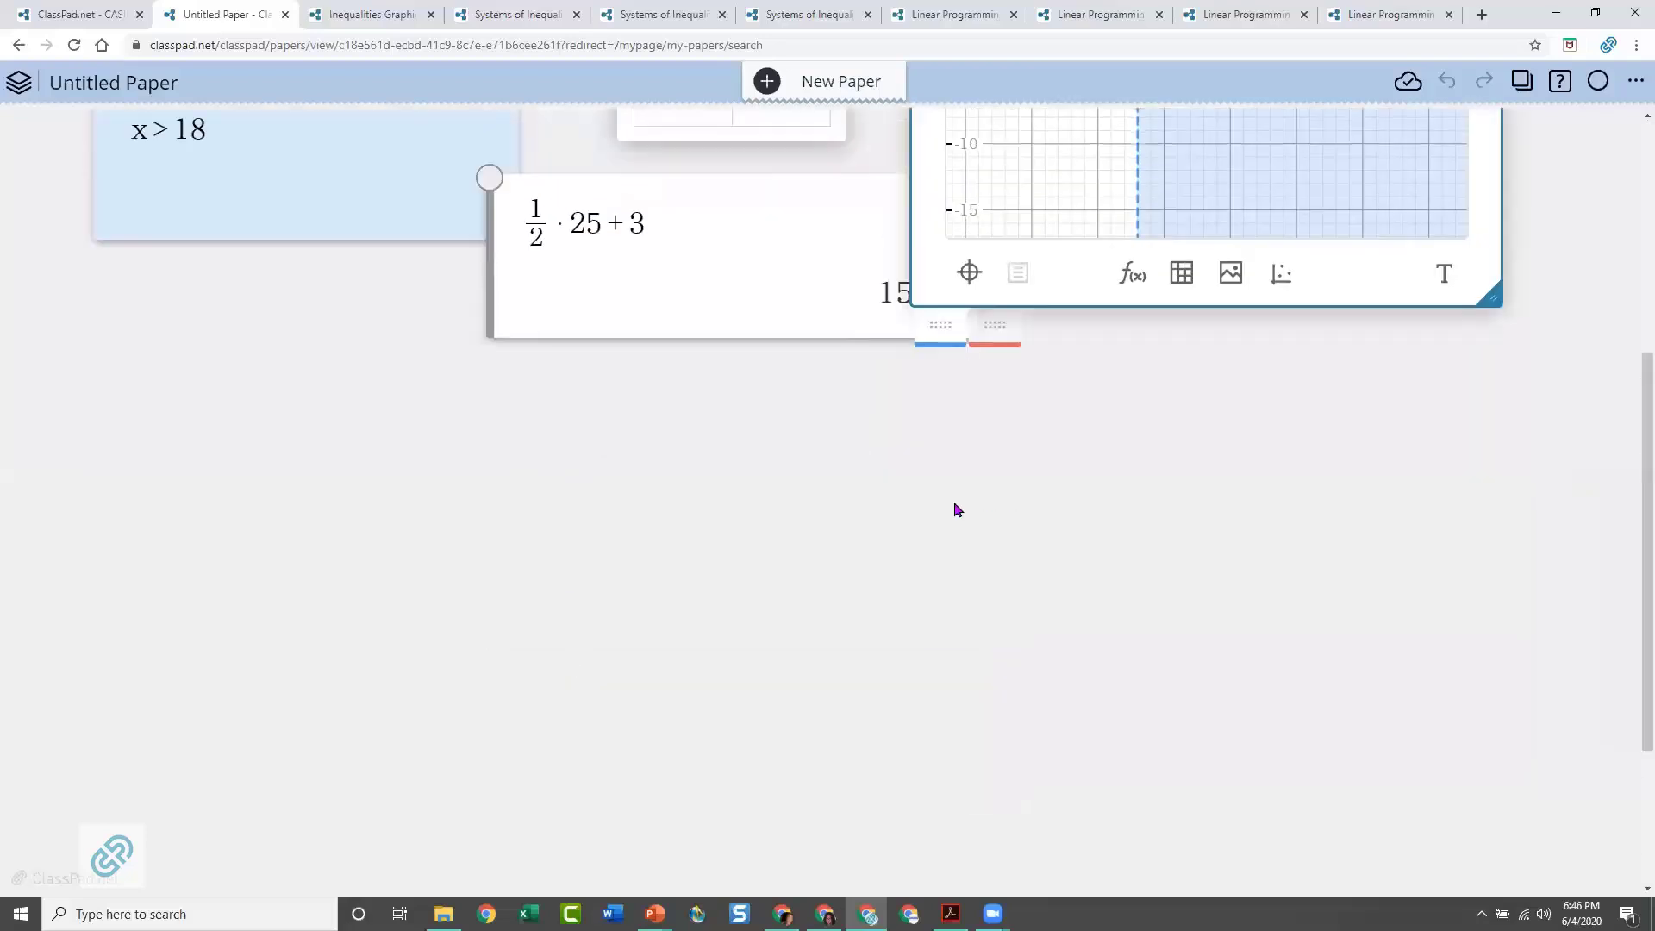
{"action": "left_click", "coordinate": [916, 492]}
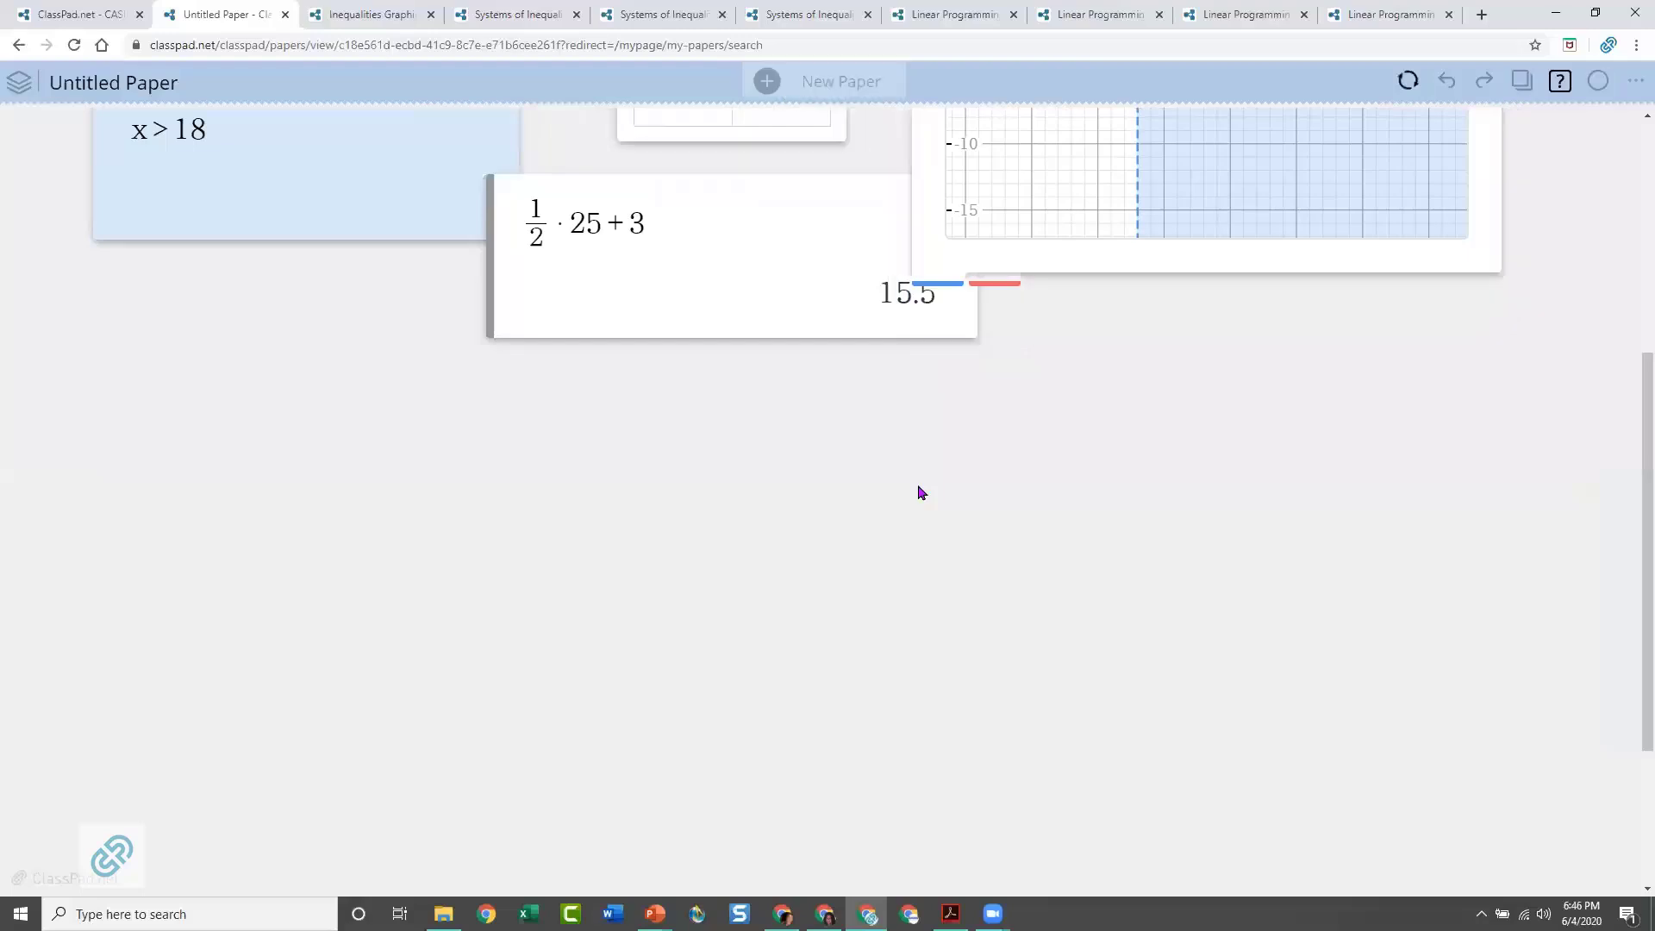
{"action": "left_click", "coordinate": [915, 493]}
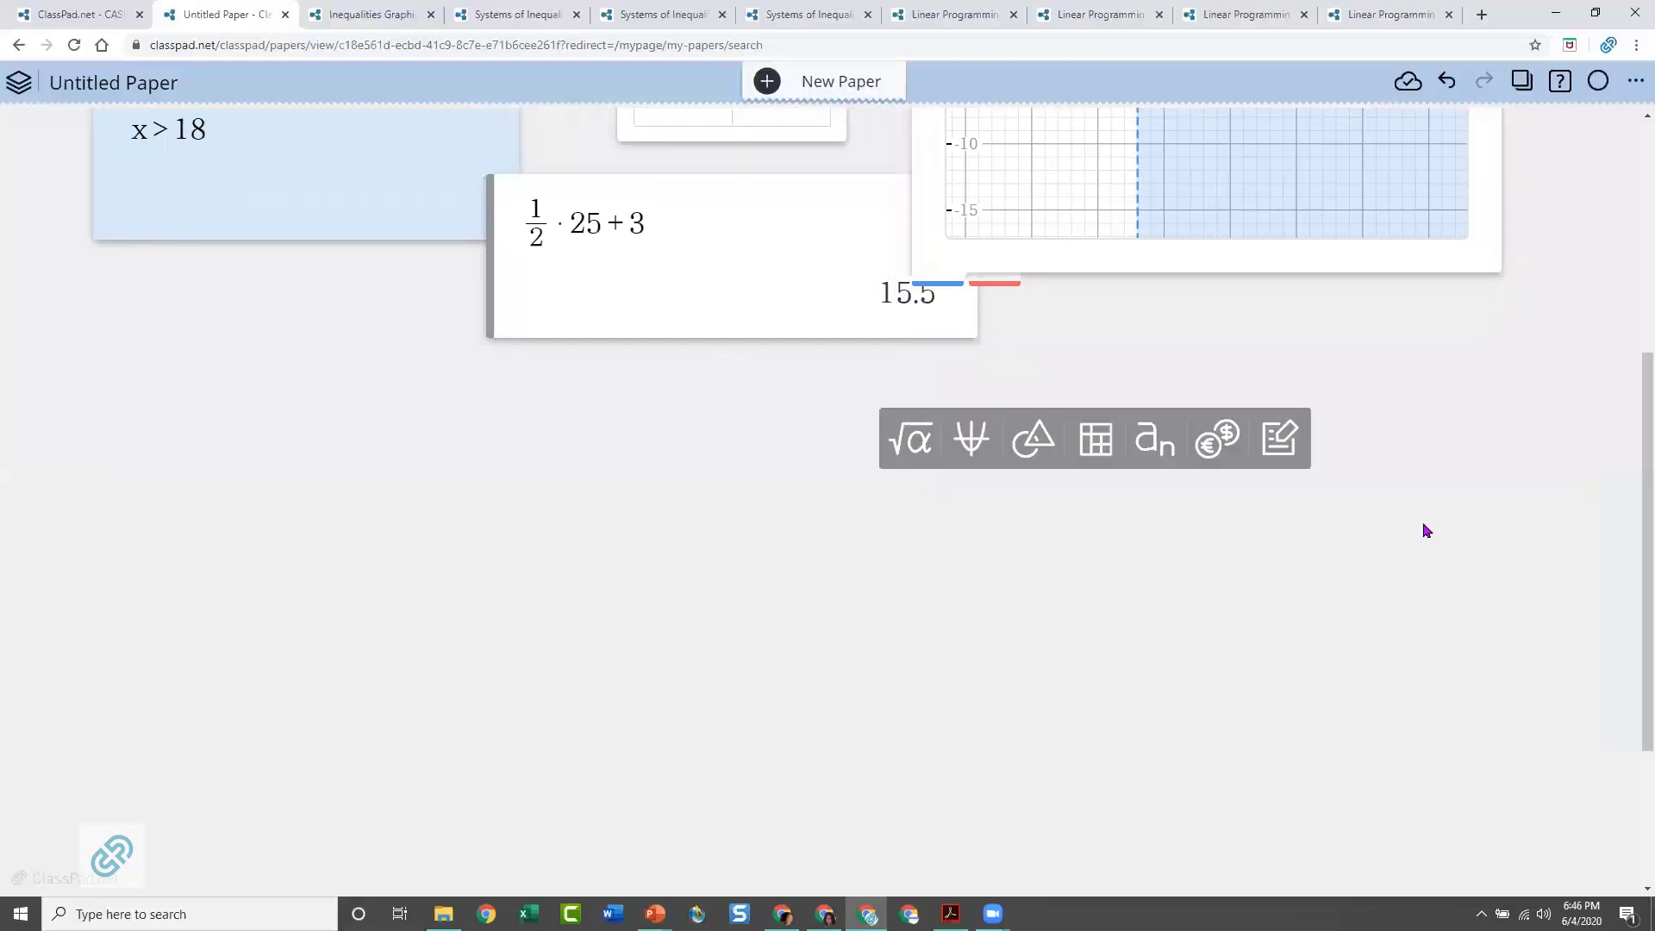
{"action": "scroll", "coordinate": [1423, 525], "scroll_direction": "up", "scroll_amount": 5}
{"action": "scroll", "coordinate": [1108, 735], "scroll_direction": "down", "scroll_amount": 8}
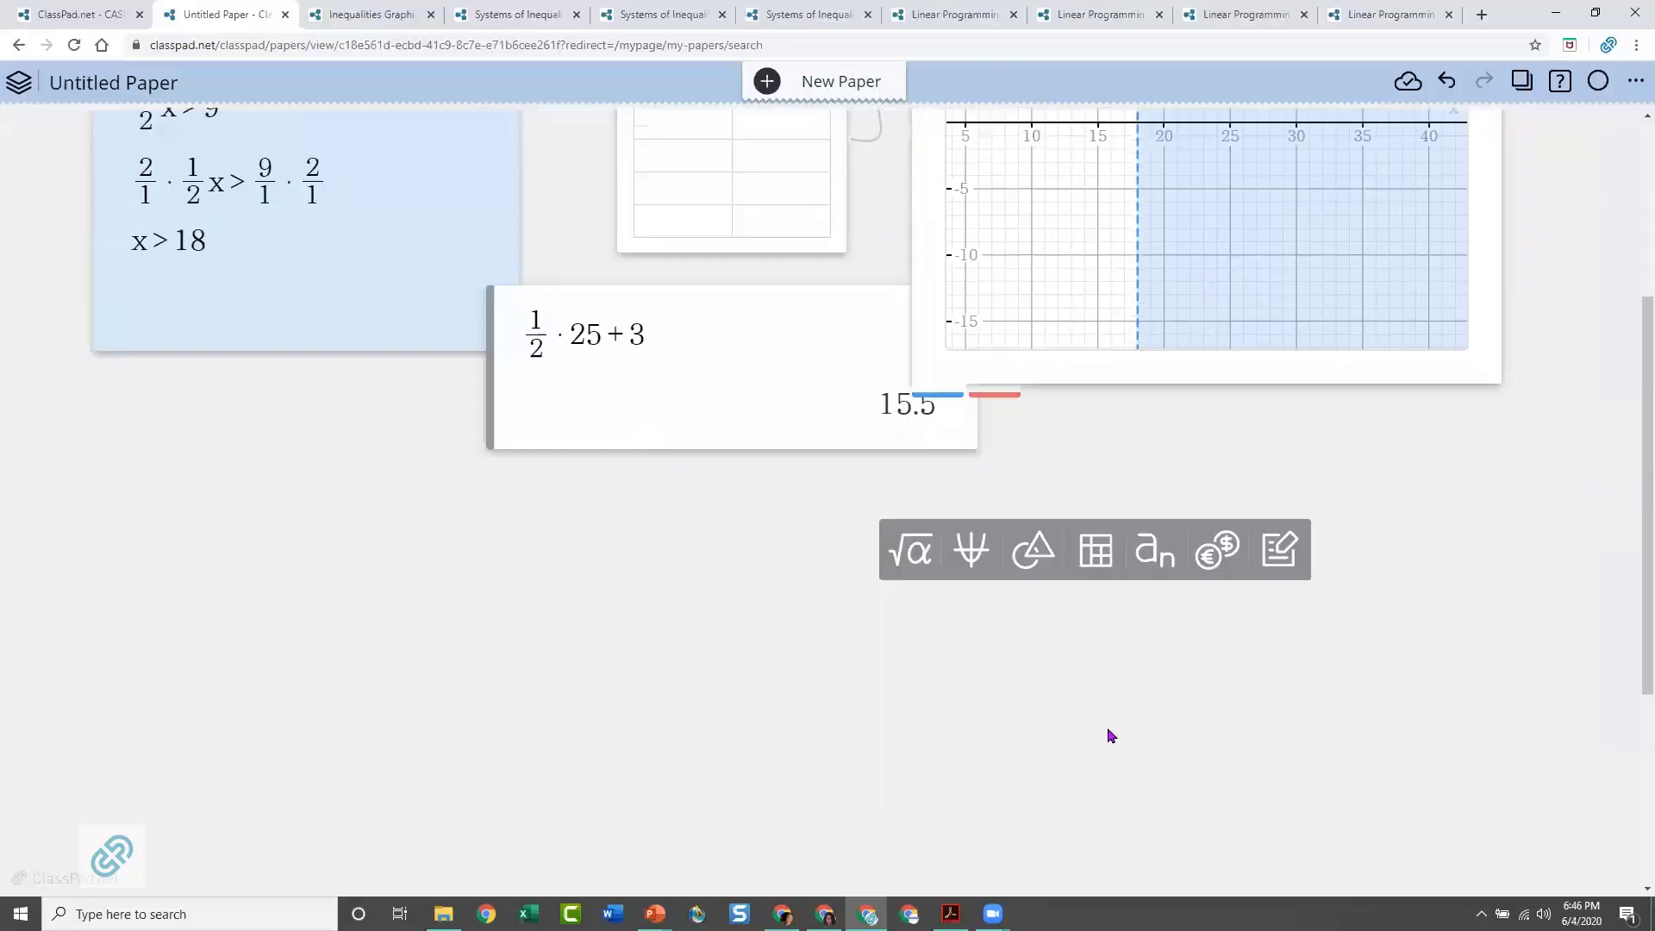
{"action": "scroll", "coordinate": [1034, 586], "scroll_direction": "up", "scroll_amount": 8}
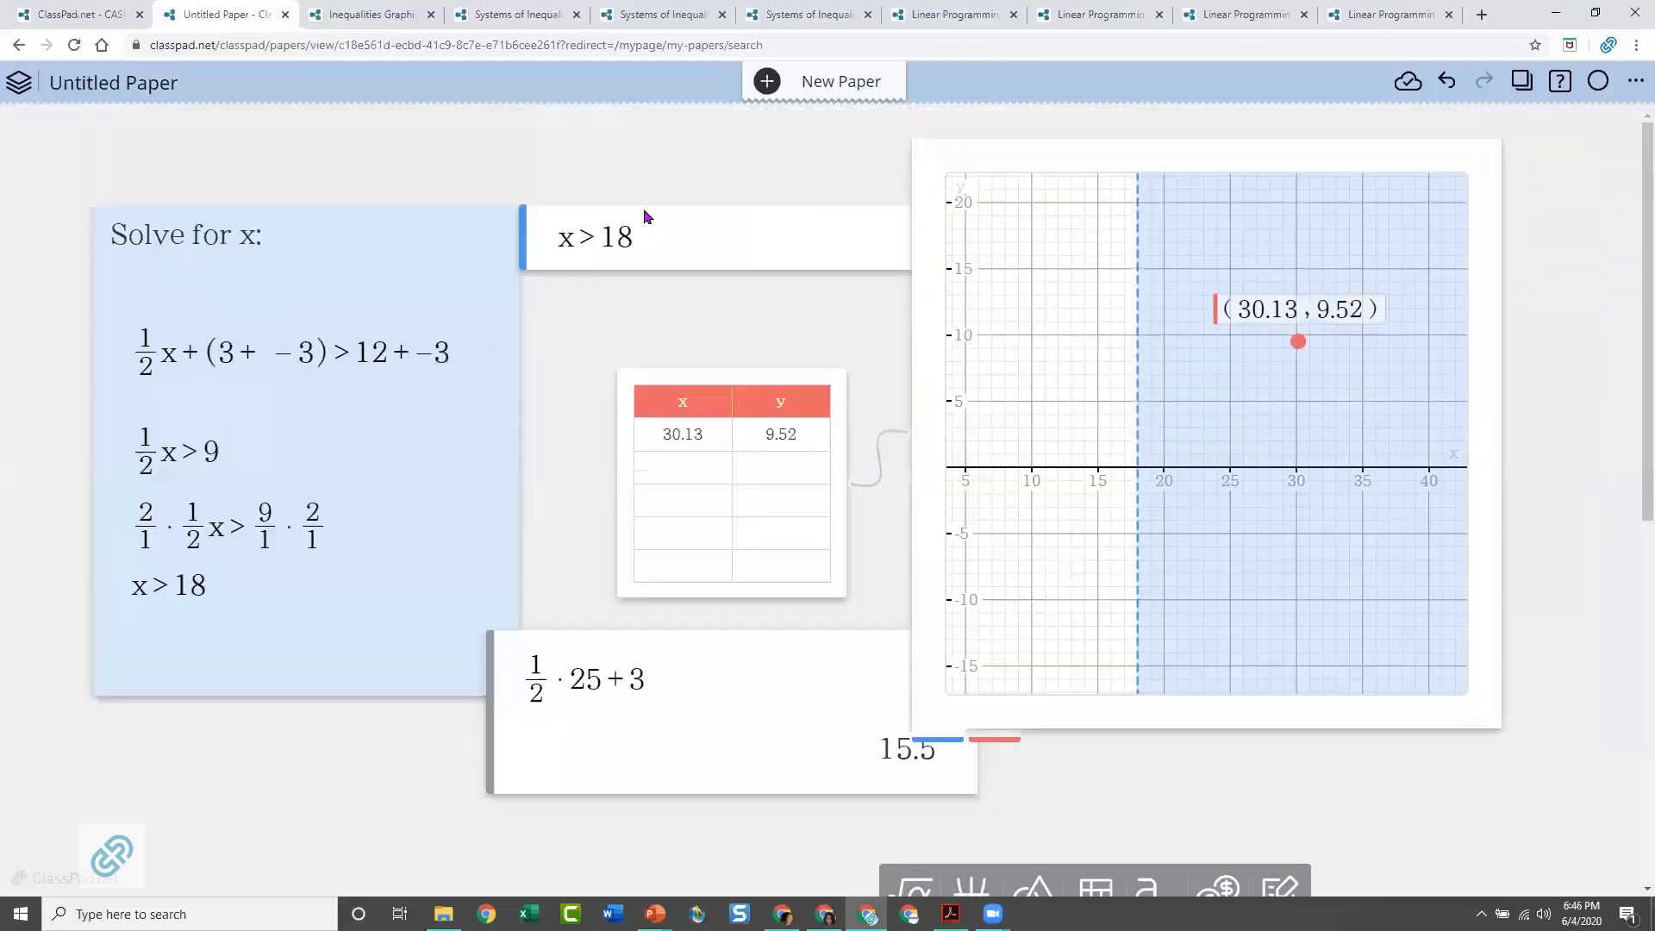
Move the 1/2 · 25 + 3 calculation note clear of the graph and open its empty entry line
{"action": "left_click", "coordinate": [574, 661]}
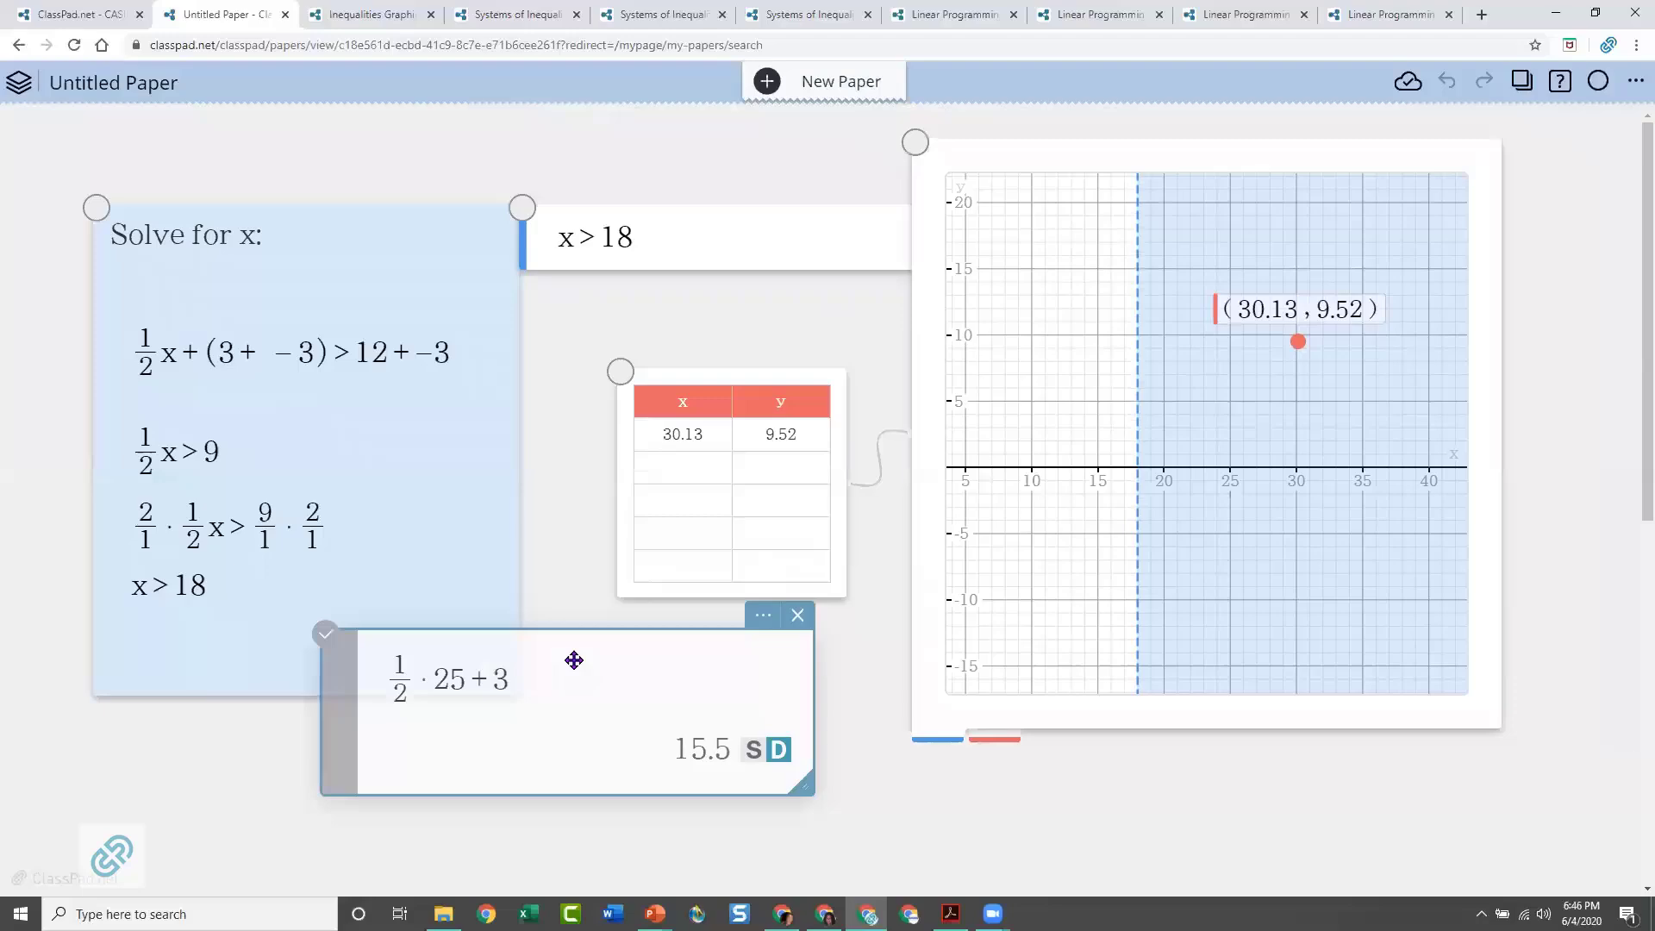
{"action": "left_click", "coordinate": [628, 687]}
{"action": "scroll", "coordinate": [1601, 578], "scroll_direction": "up", "scroll_amount": 3}
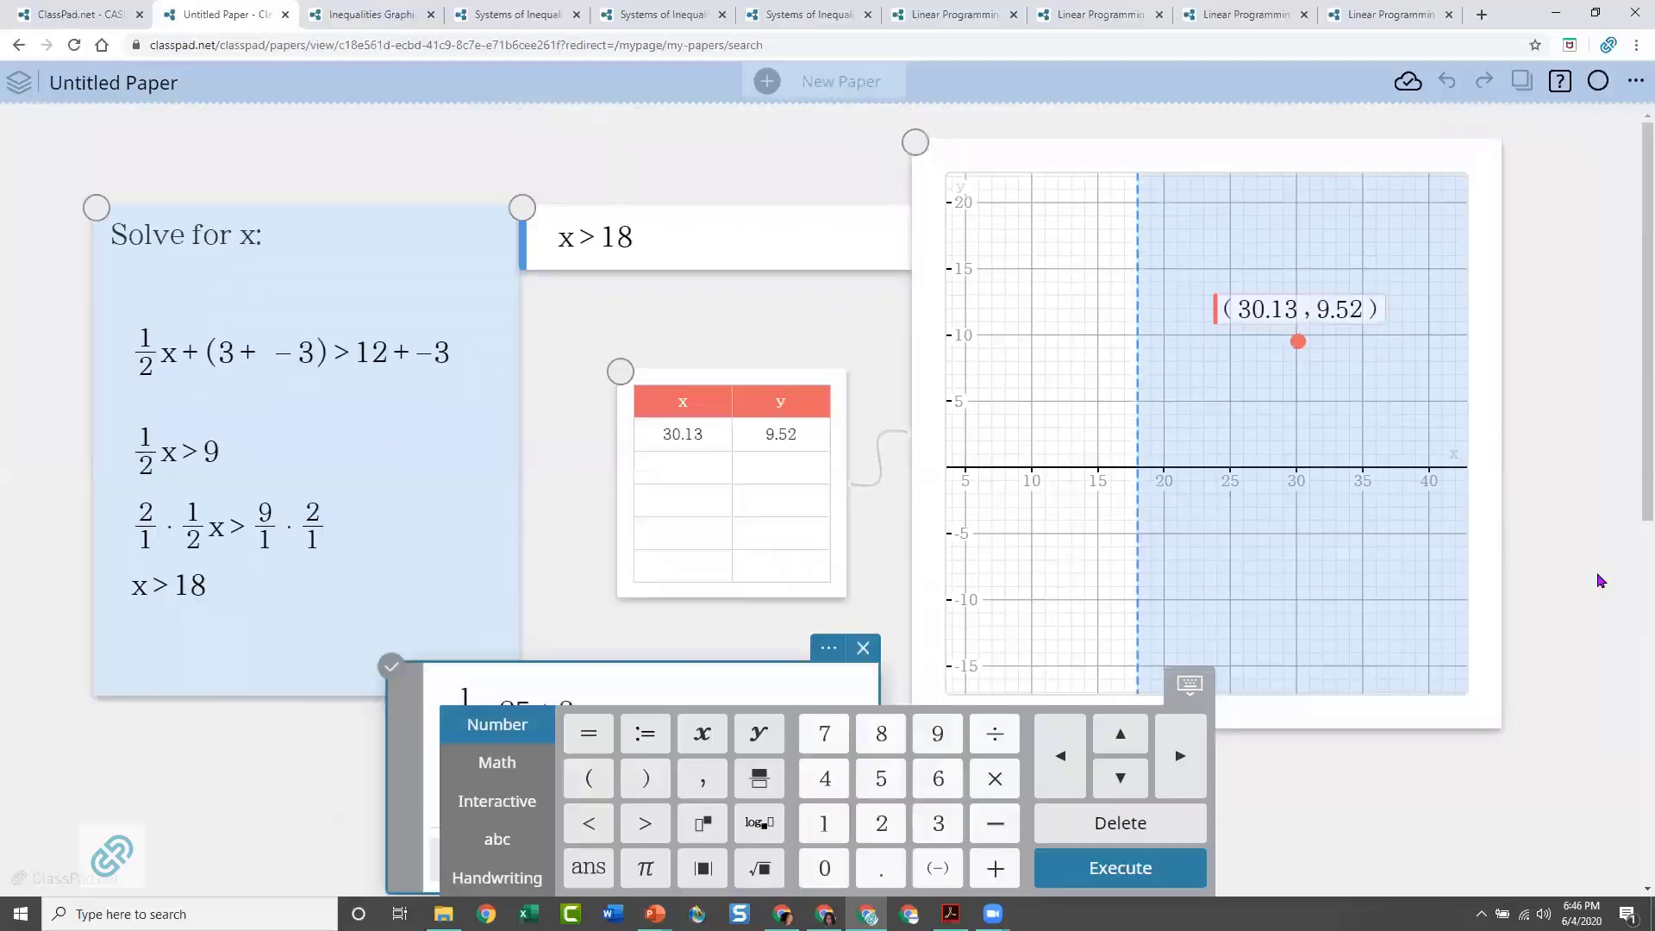
{"action": "scroll", "coordinate": [1571, 585], "scroll_direction": "down", "scroll_amount": 7}
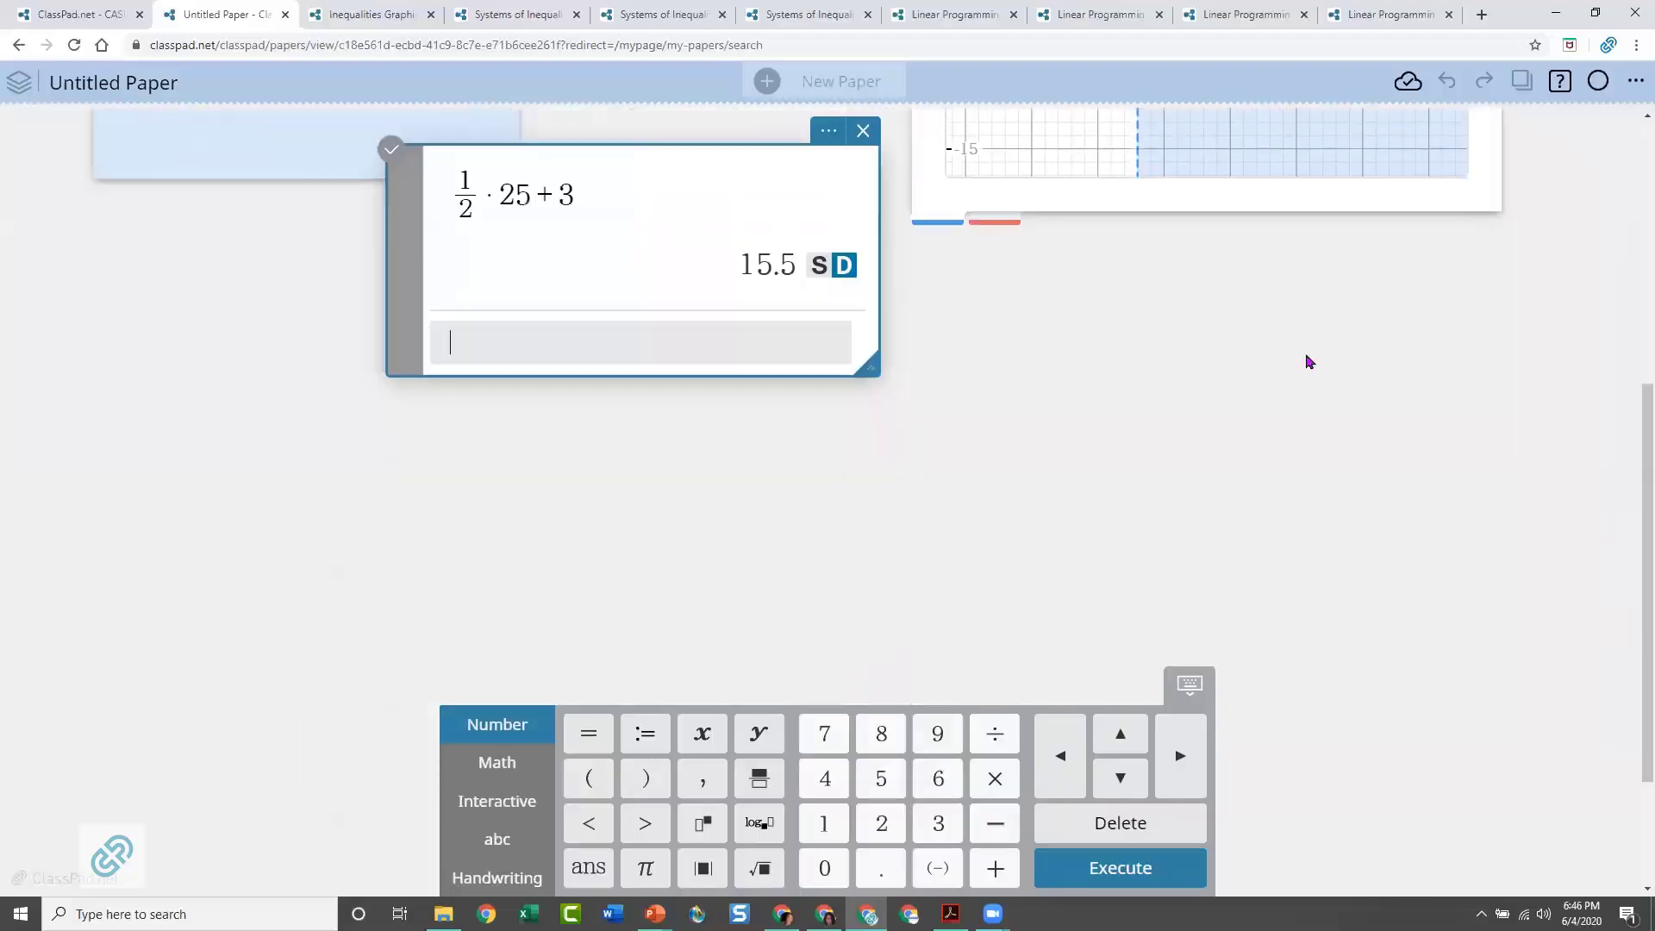
Insert a new graph note in the empty area below the existing notes and place it near the paper's left edge
{"action": "scroll", "coordinate": [1368, 423], "scroll_direction": "down", "scroll_amount": 3}
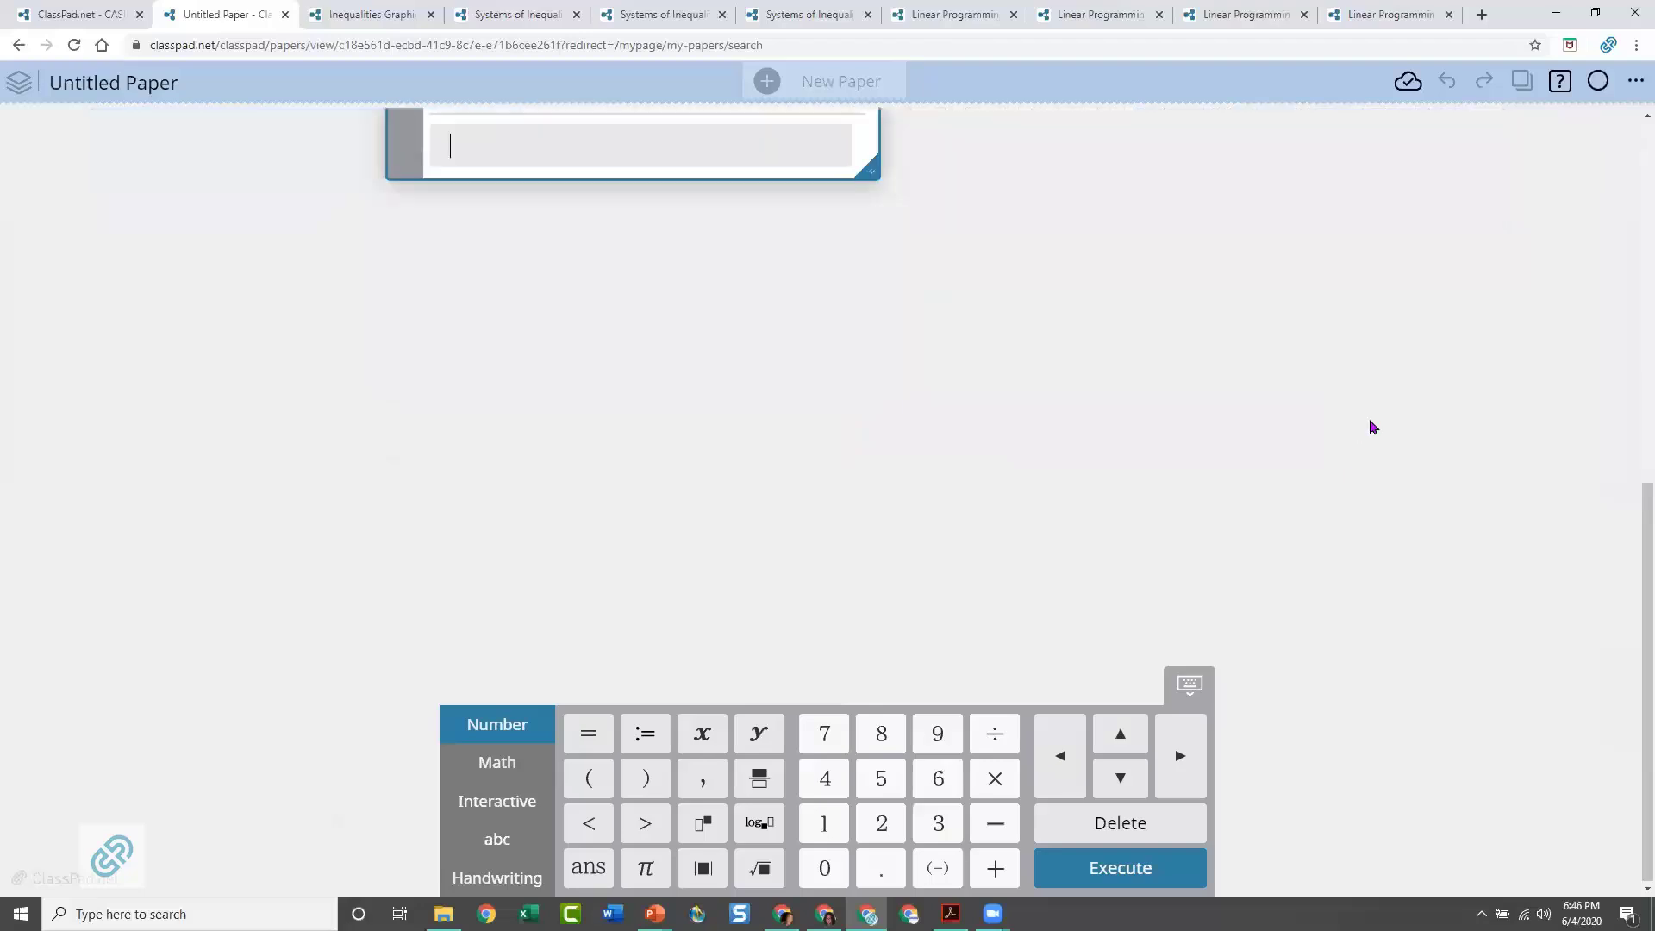
{"action": "scroll", "coordinate": [1281, 395], "scroll_direction": "up", "scroll_amount": 1}
{"action": "scroll", "coordinate": [976, 343], "scroll_direction": "down", "scroll_amount": 1}
{"action": "left_click", "coordinate": [951, 348]}
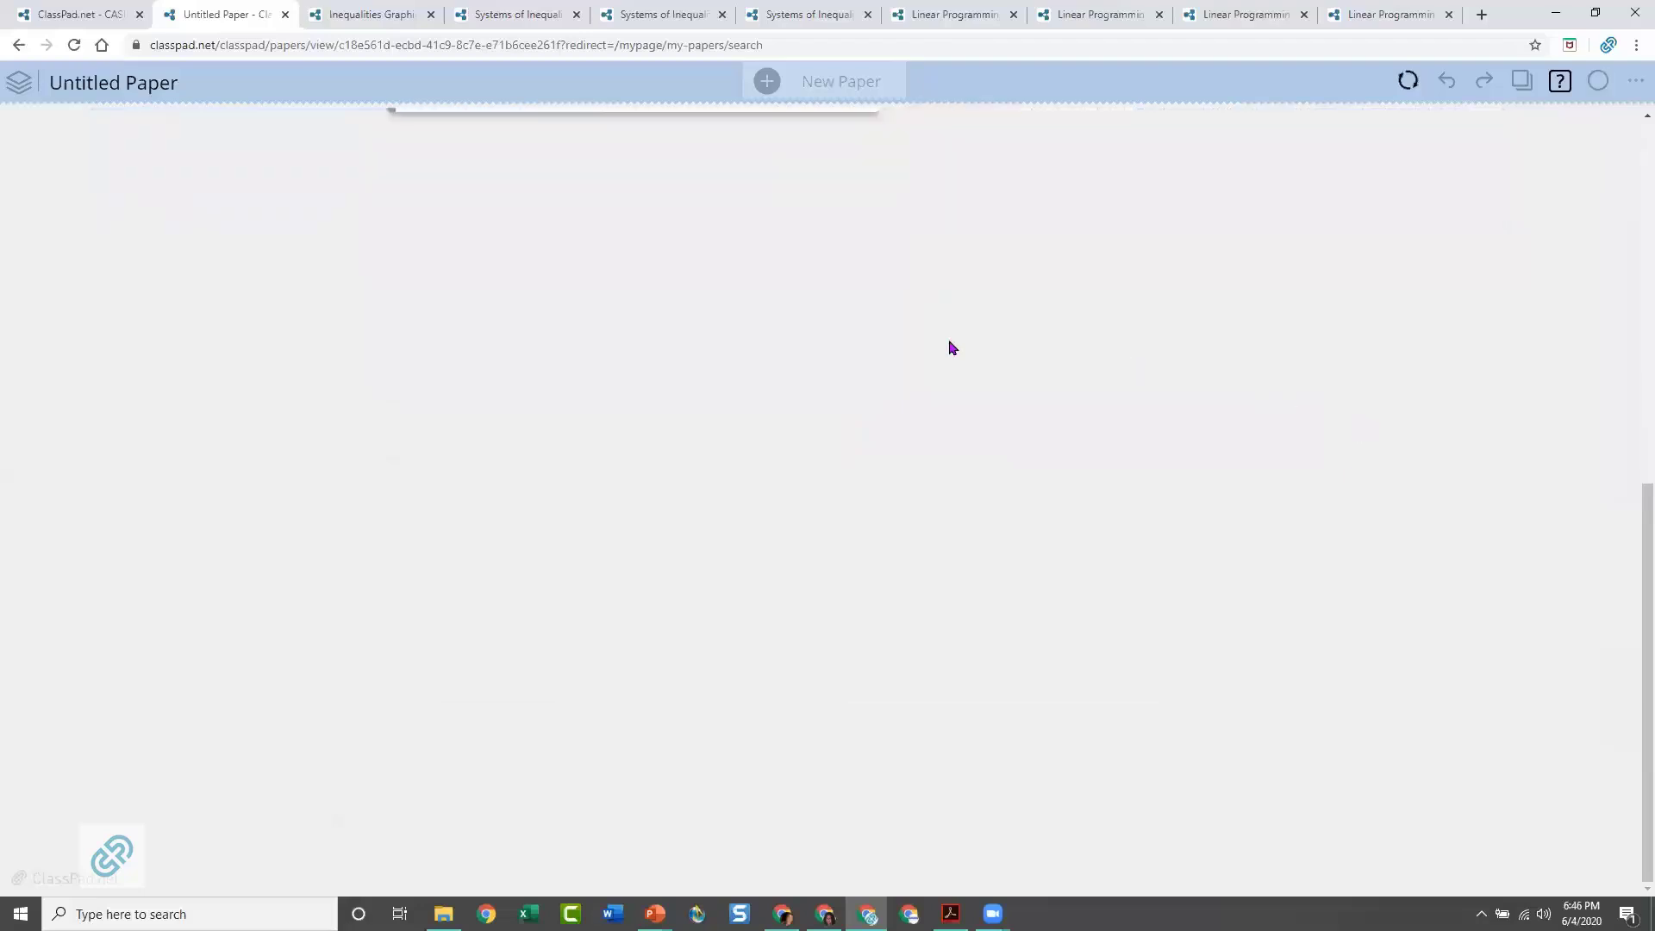
{"action": "left_click", "coordinate": [945, 344]}
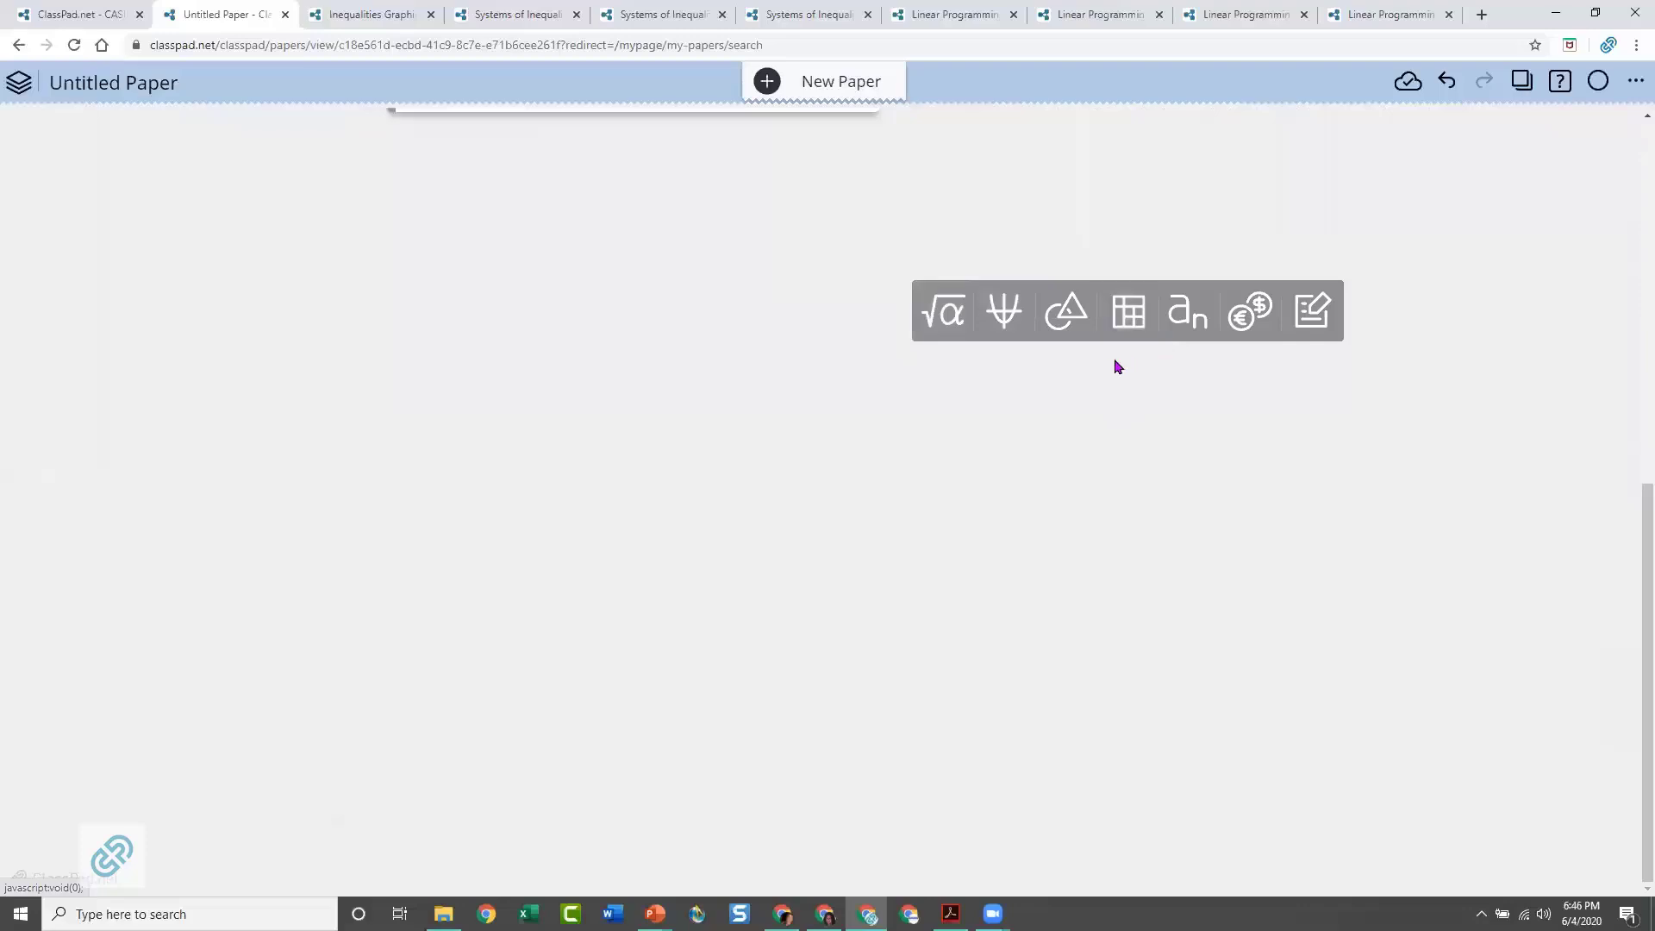
{"action": "left_click", "coordinate": [1004, 315]}
{"action": "left_click_drag", "start_coordinate": [1059, 255], "coordinate": [222, 178]}
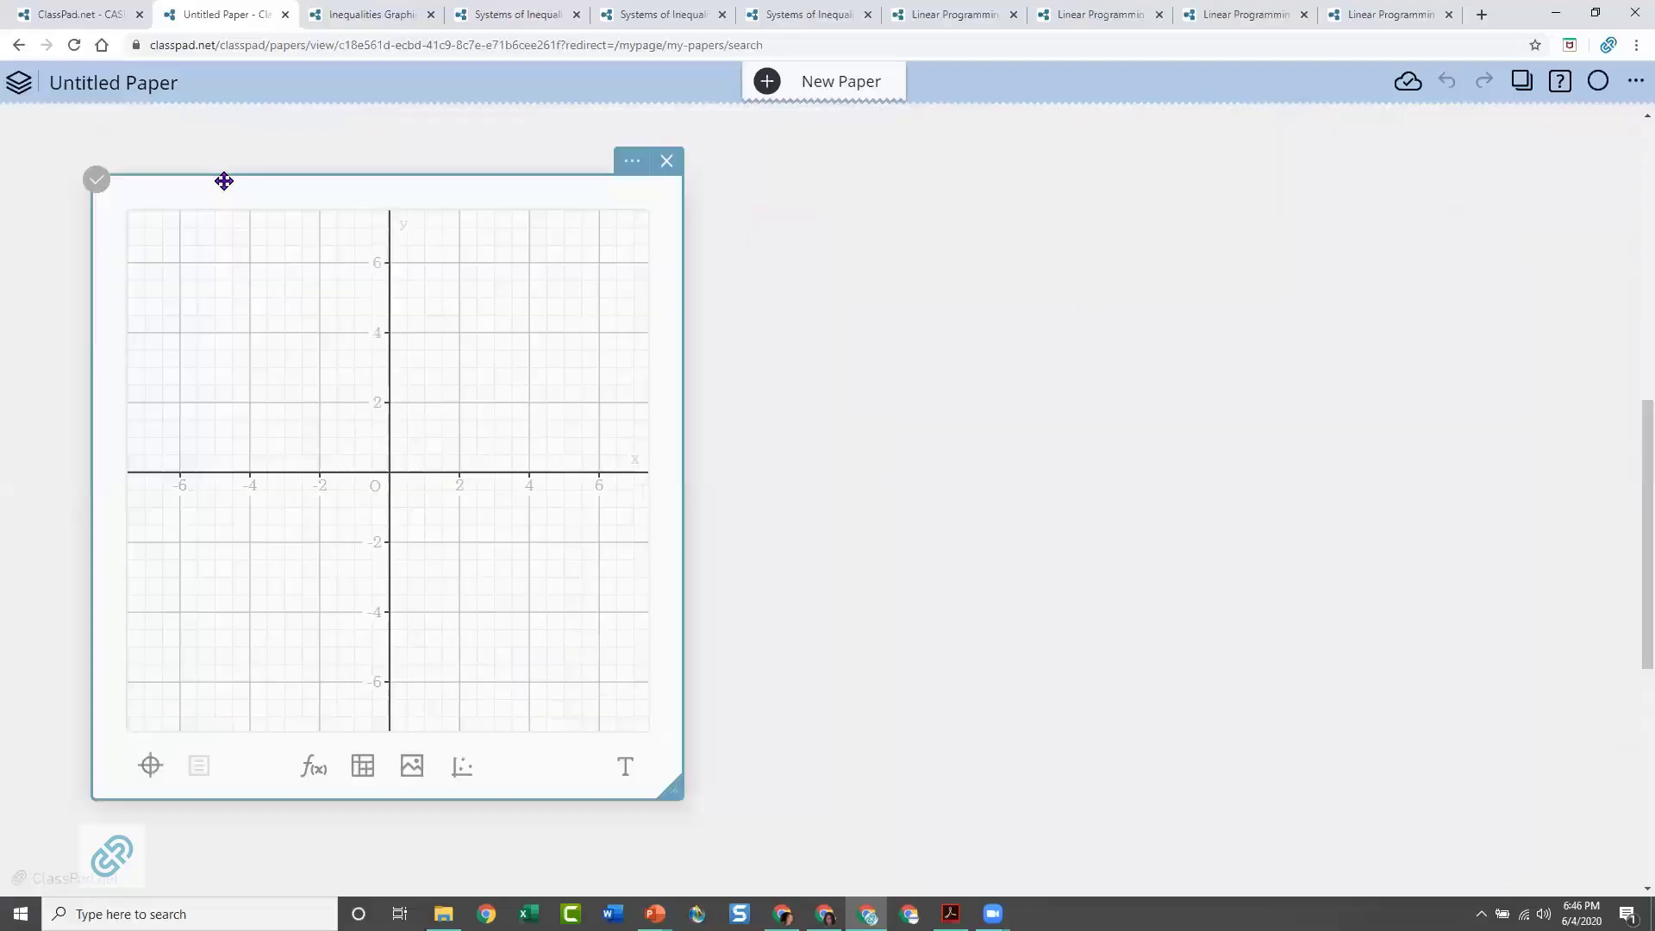
Attach a function note to the new graph and plot the inequality 2x ≤ 5
{"action": "left_click", "coordinate": [311, 767]}
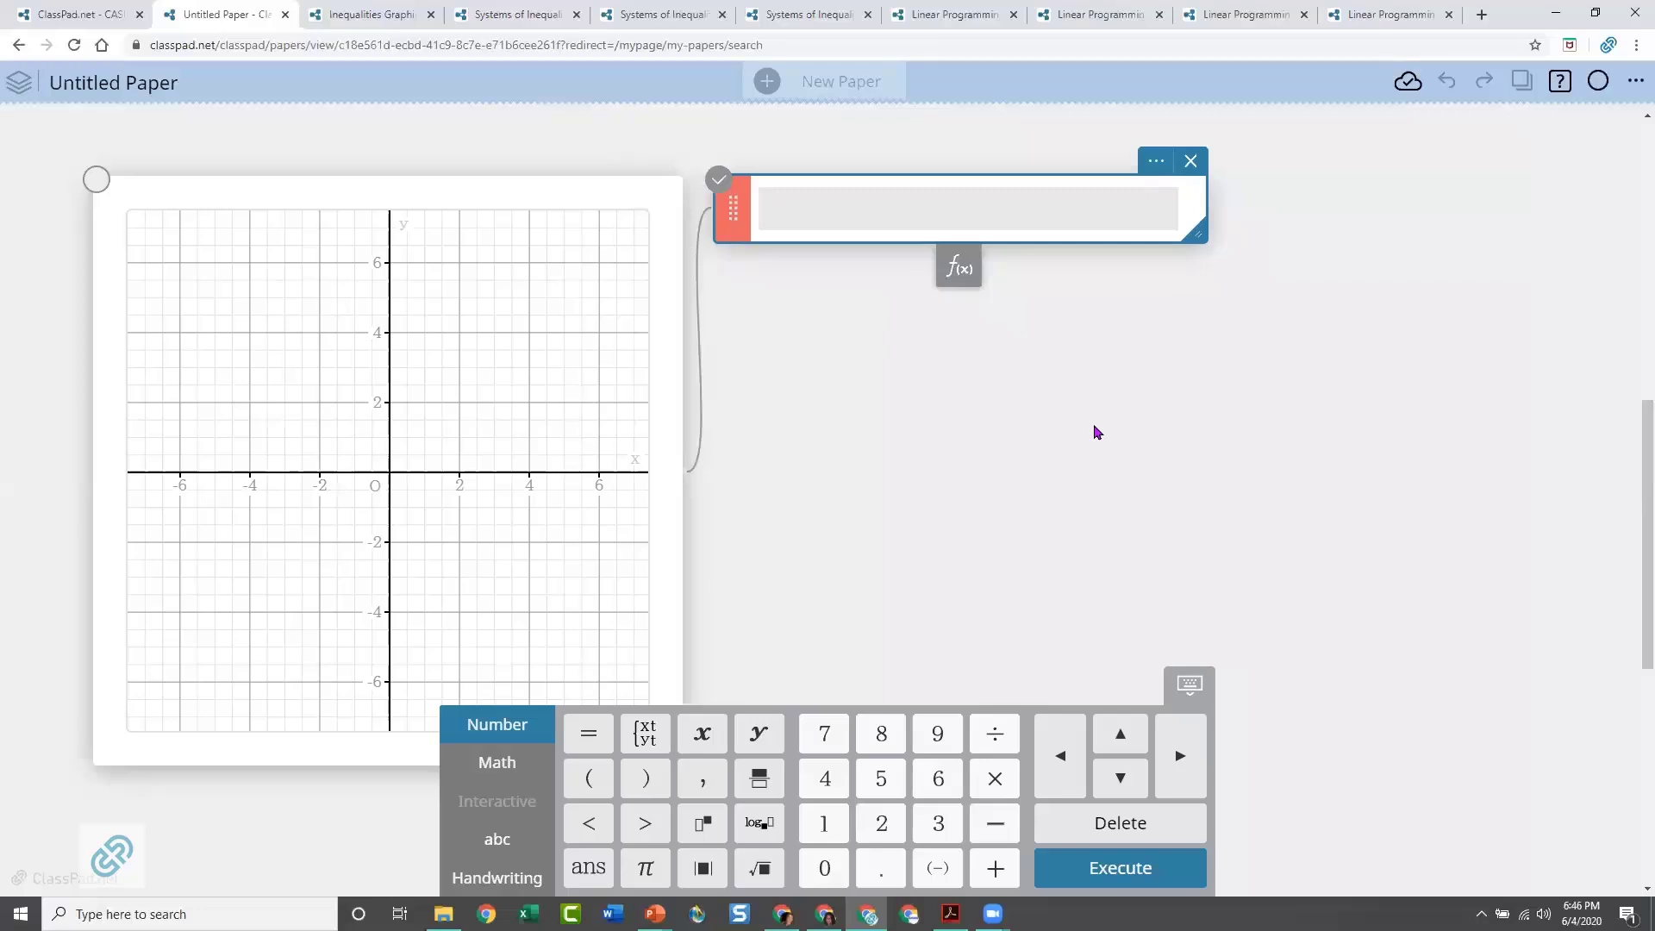
{"action": "type", "text": "2x"}
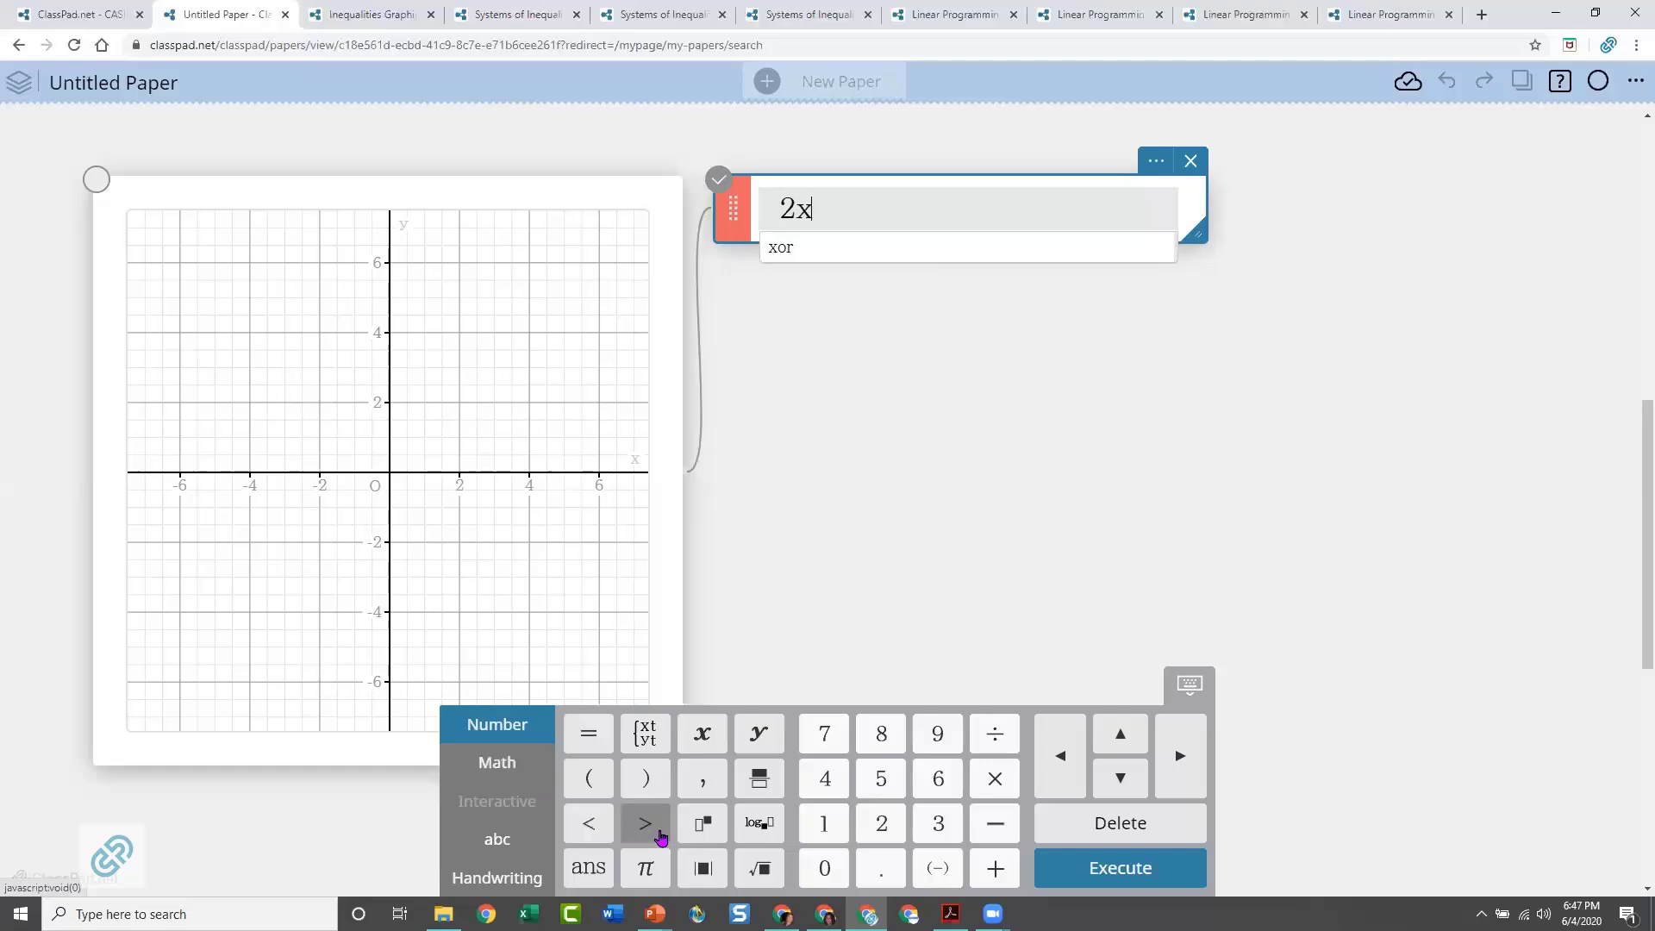
{"action": "left_click", "coordinate": [505, 774]}
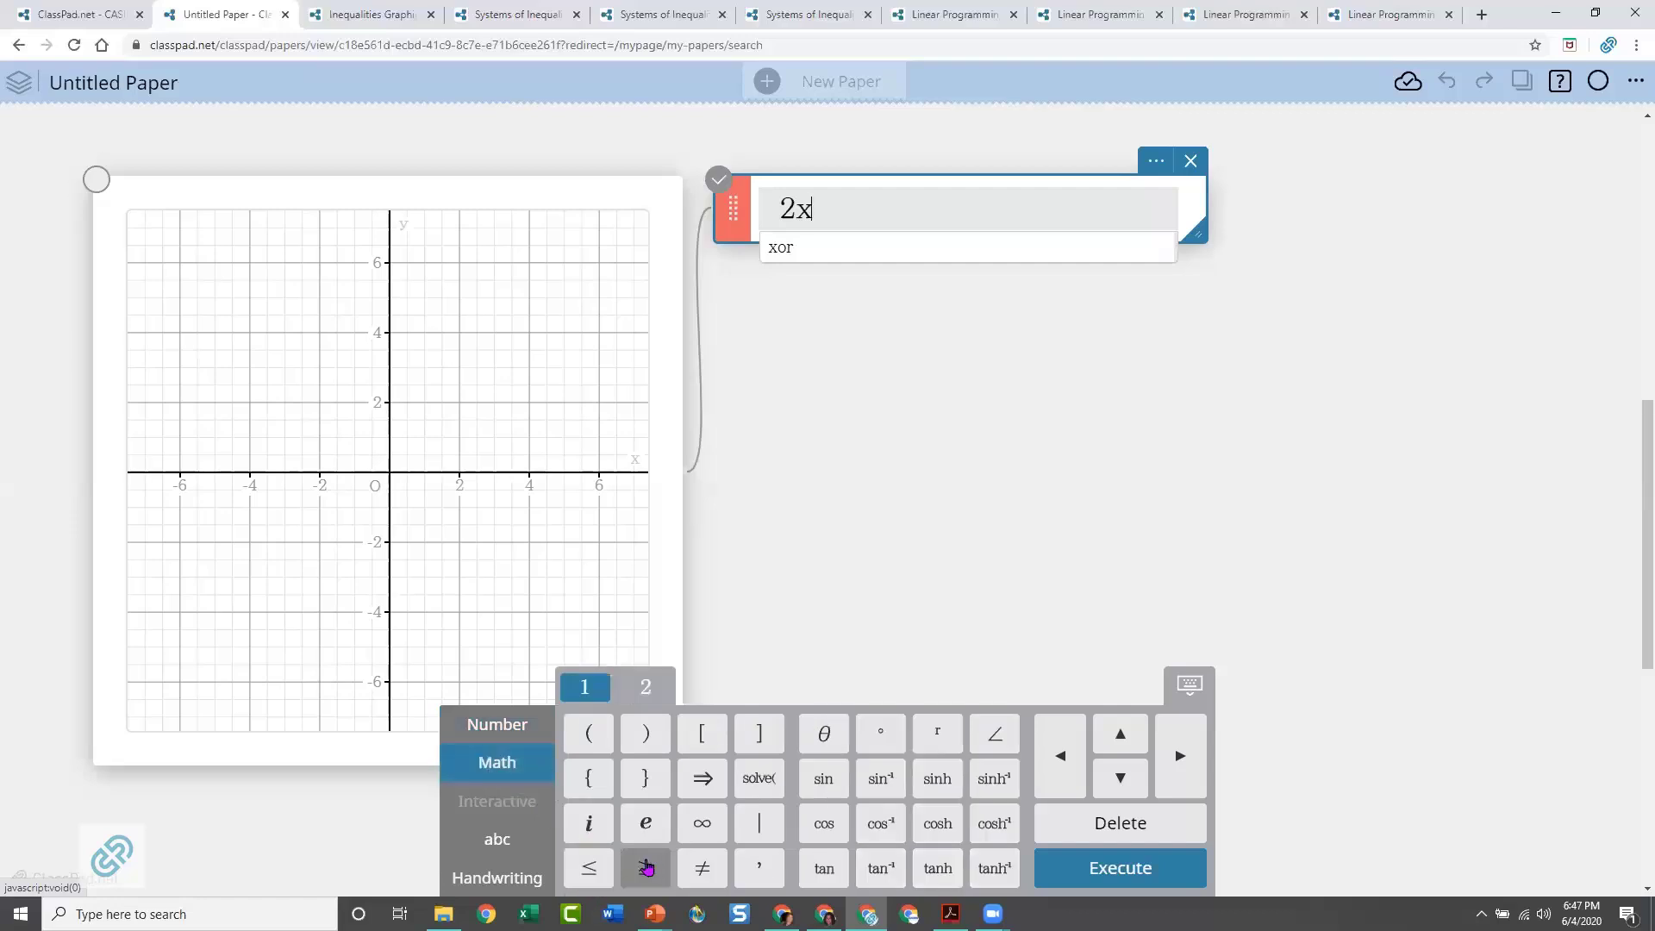
{"action": "left_click", "coordinate": [588, 868]}
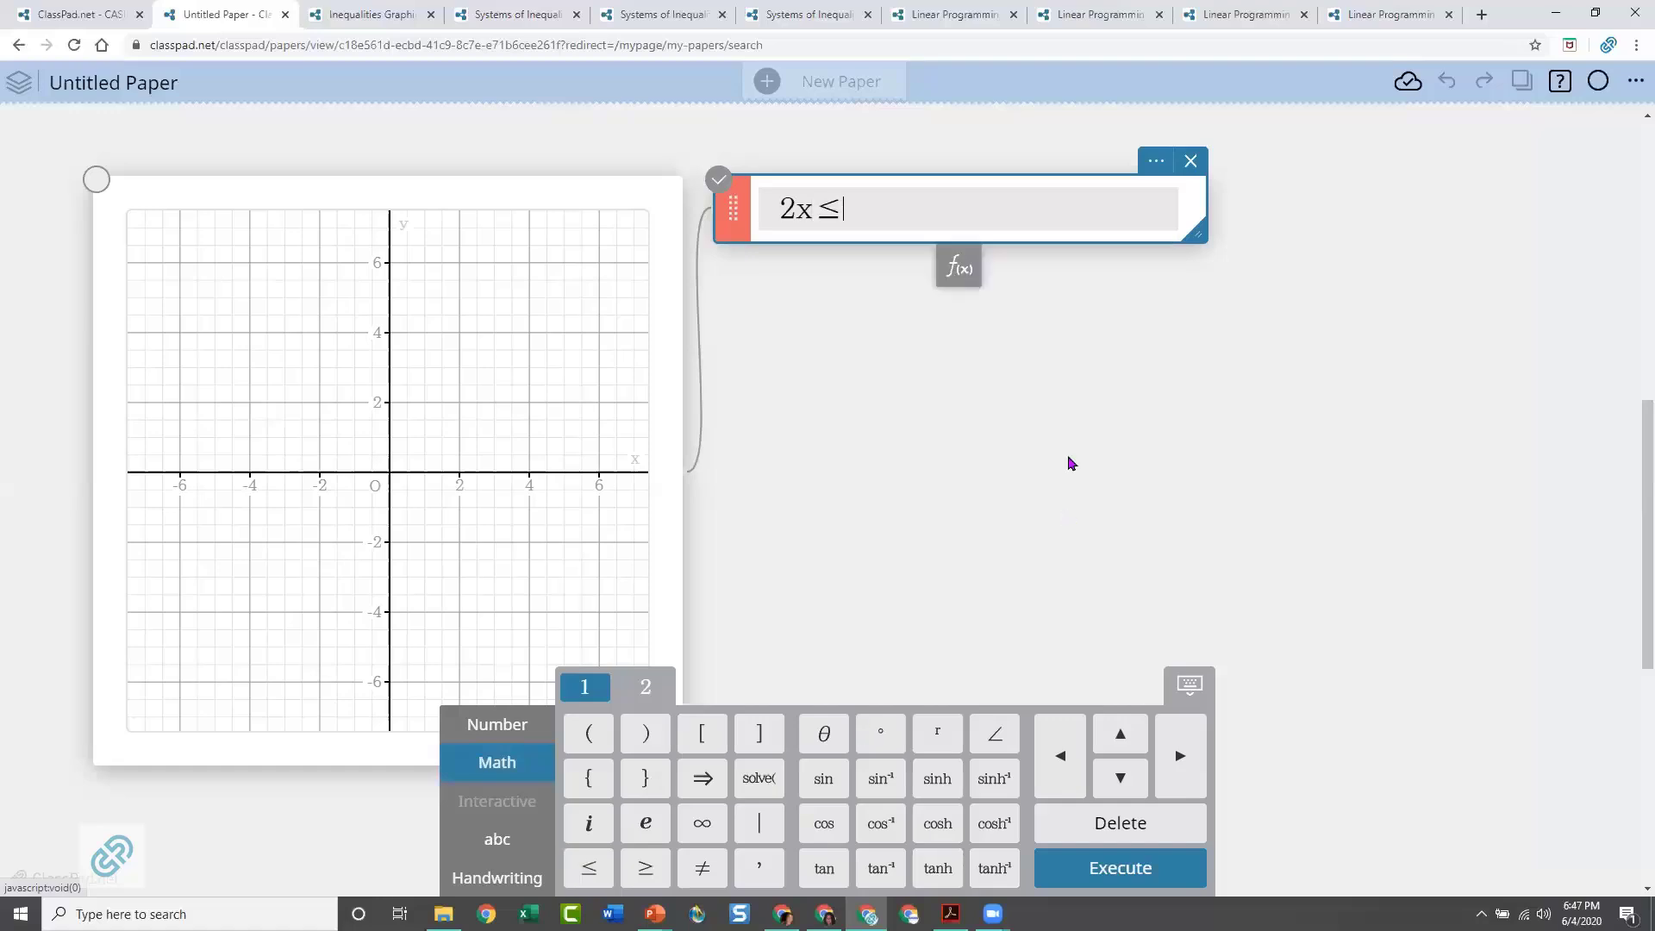
{"action": "type", "text": "5"}
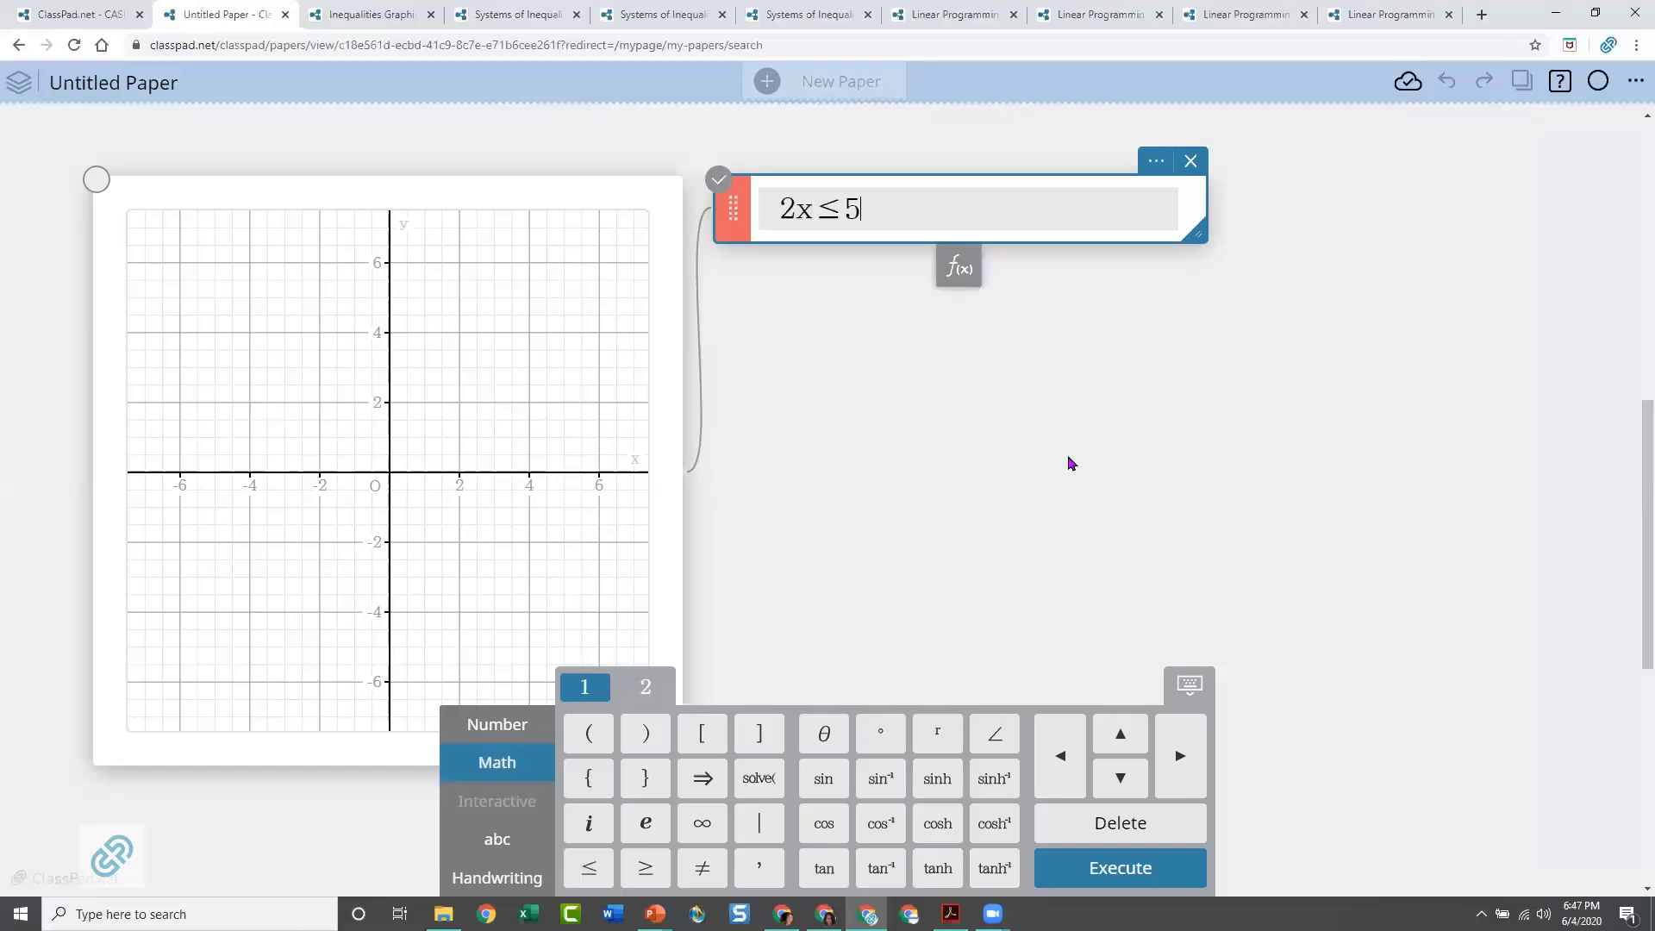
{"action": "left_click", "coordinate": [1068, 464]}
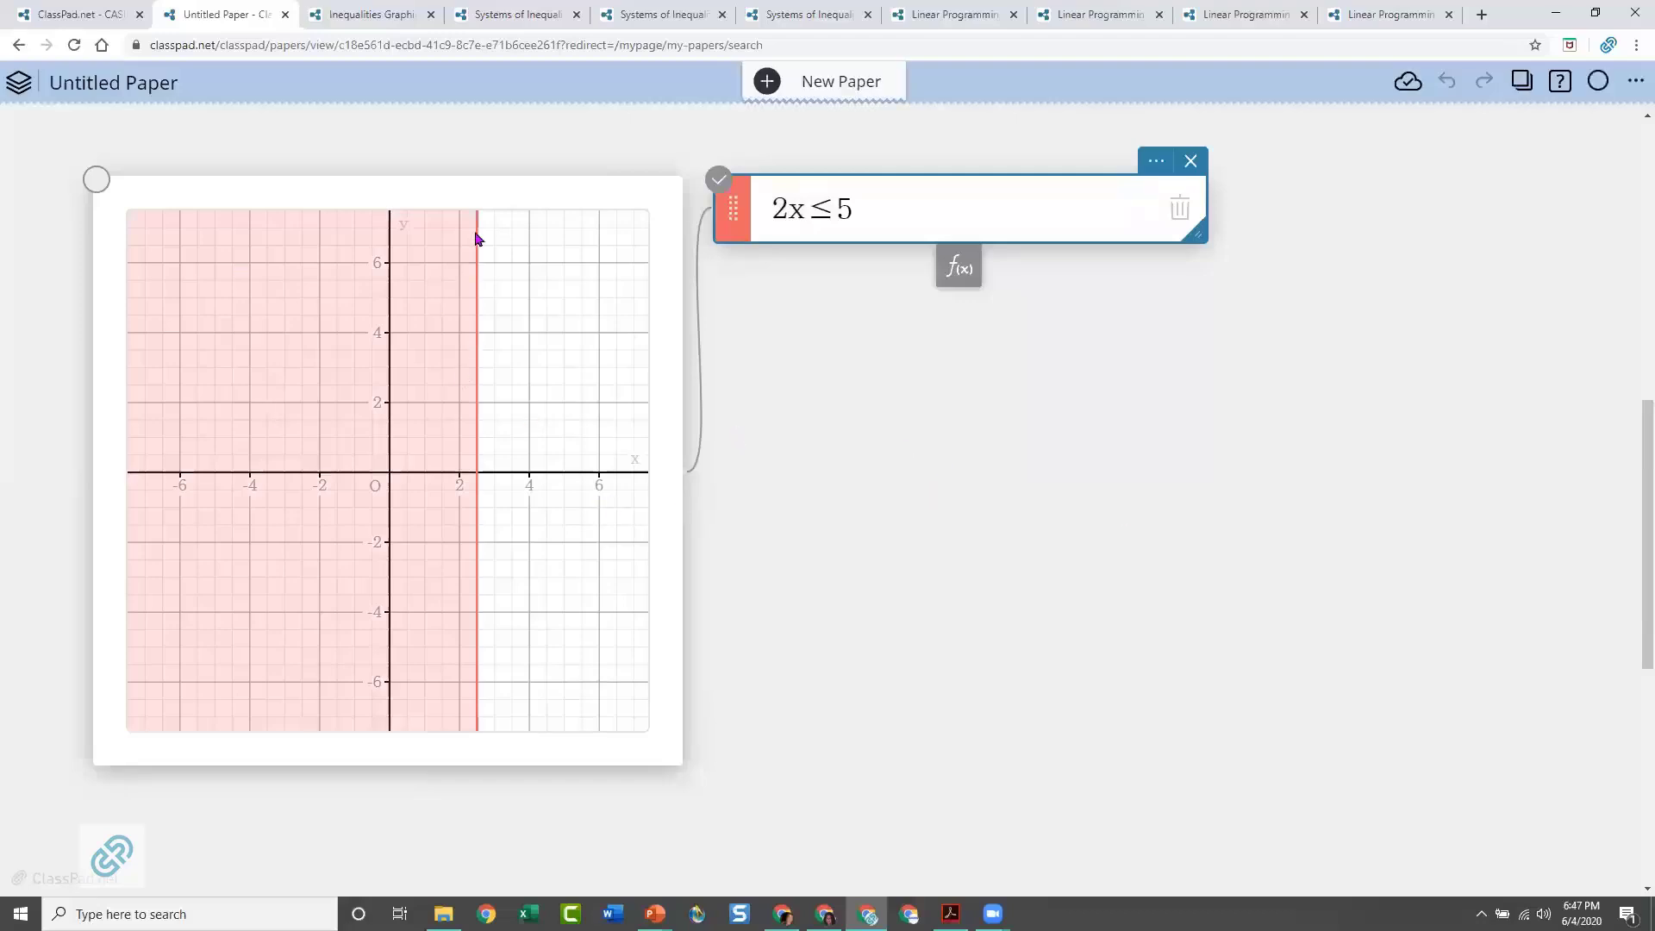
Add a second graph function below 2x ≤ 5 and plot the inequality y > 2x²
{"action": "left_click", "coordinate": [473, 575]}
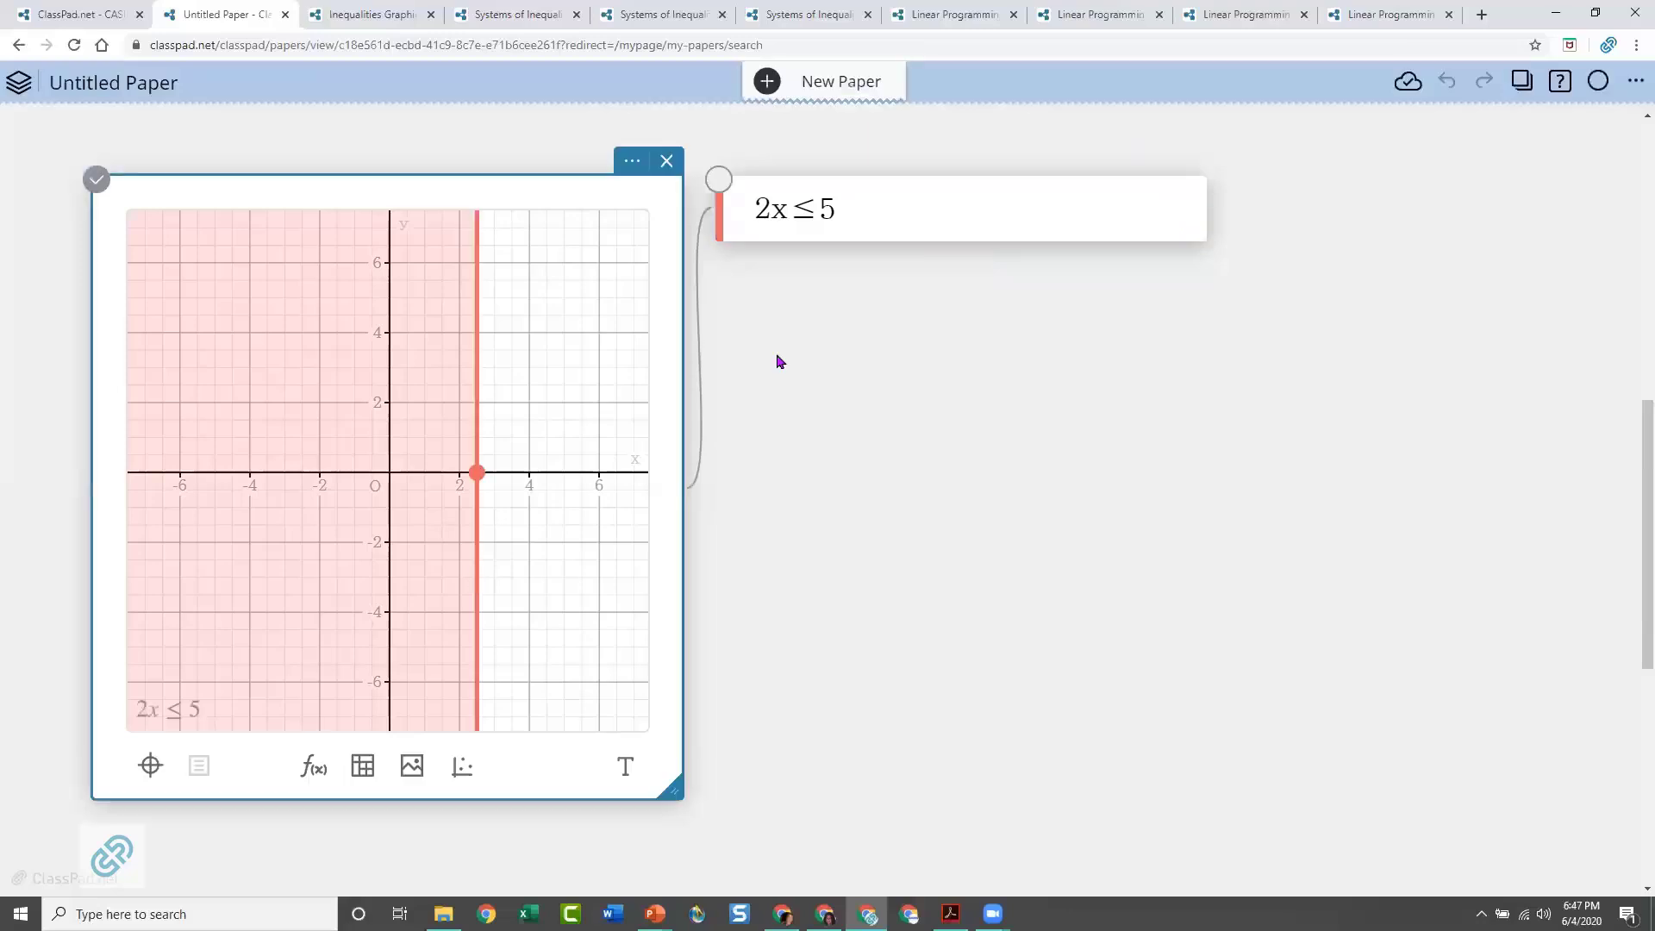
{"action": "left_click", "coordinate": [917, 214]}
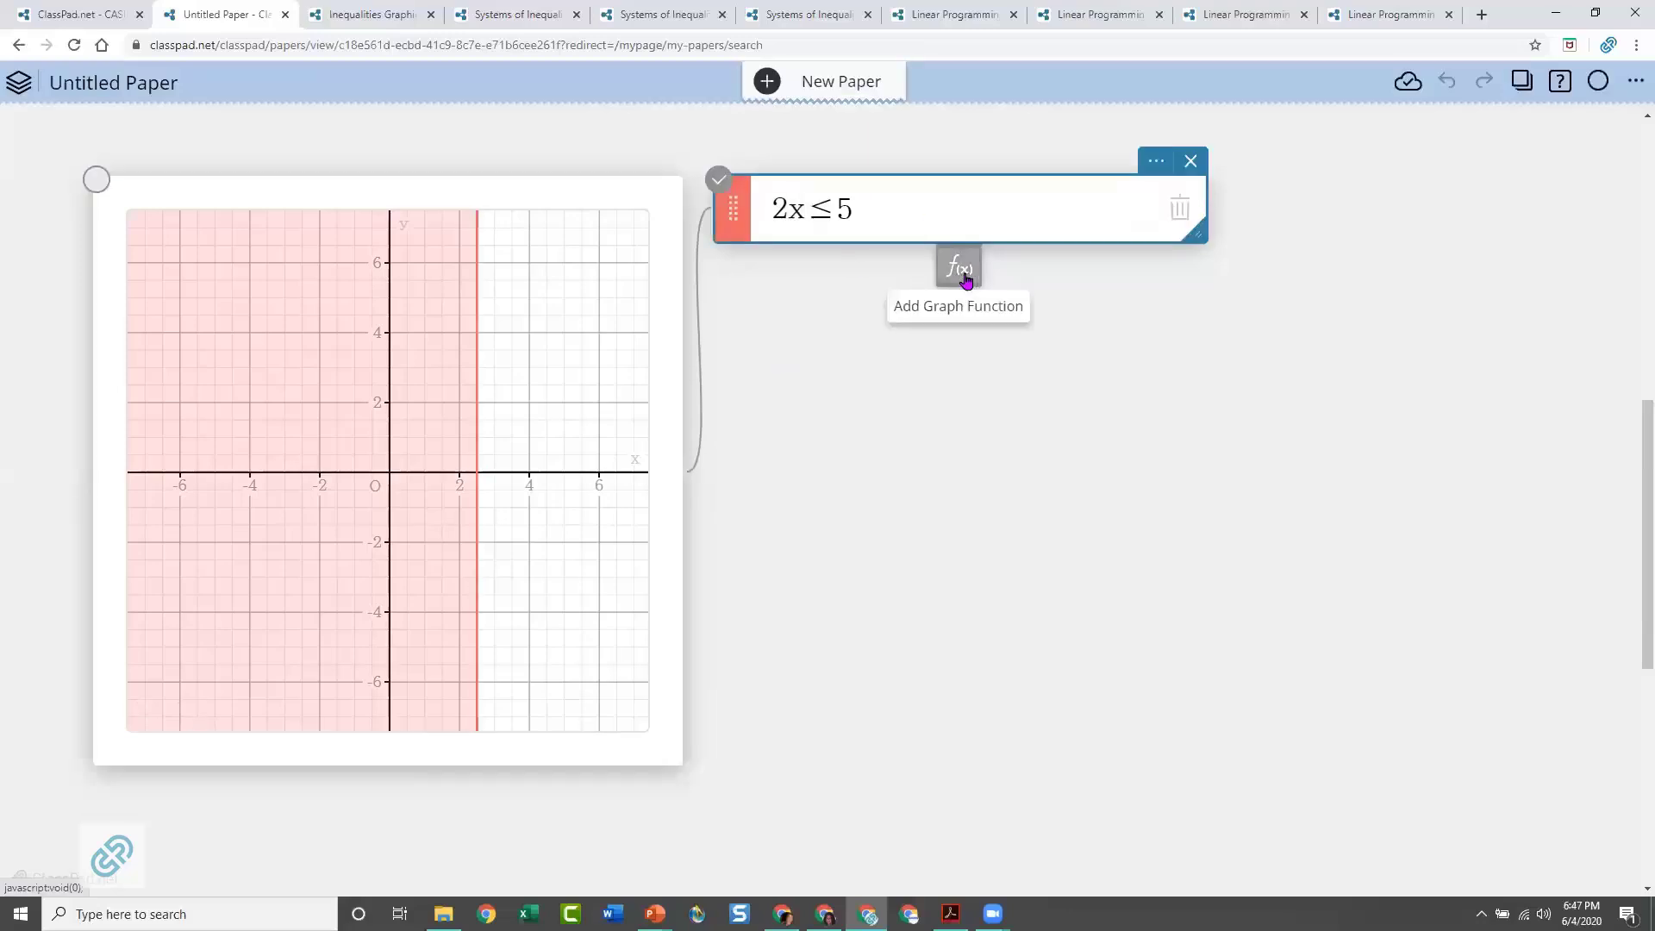
{"action": "left_click", "coordinate": [966, 281]}
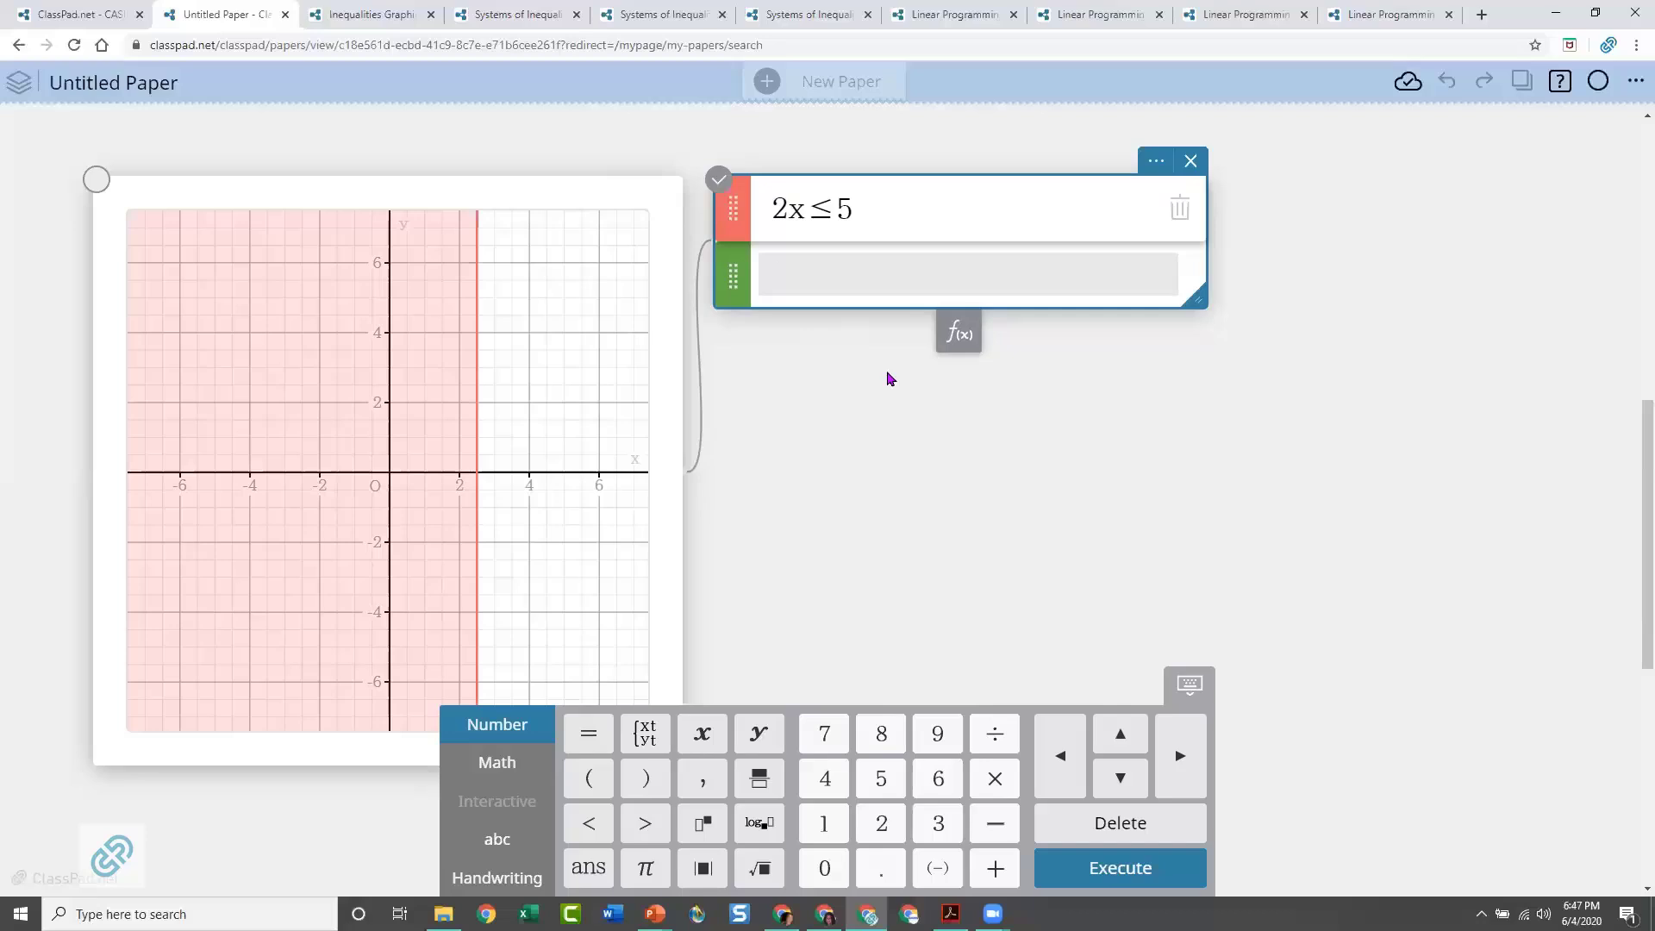
{"action": "type", "text": "y"}
{"action": "left_click", "coordinate": [643, 825]}
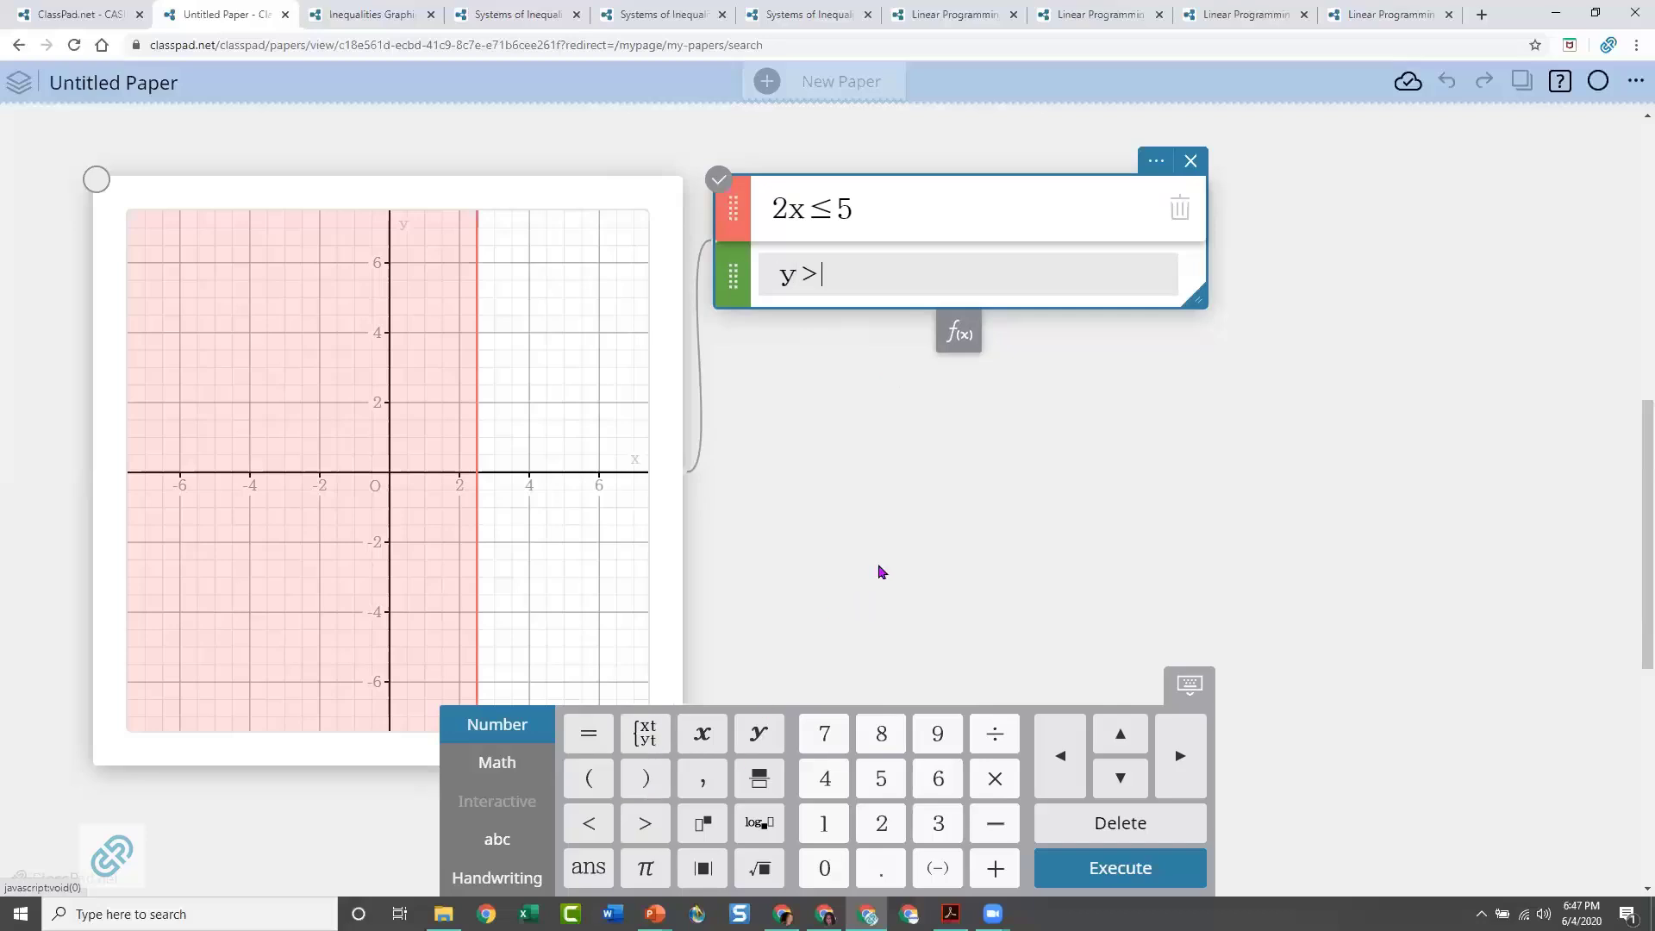
{"action": "type", "text": "2x"}
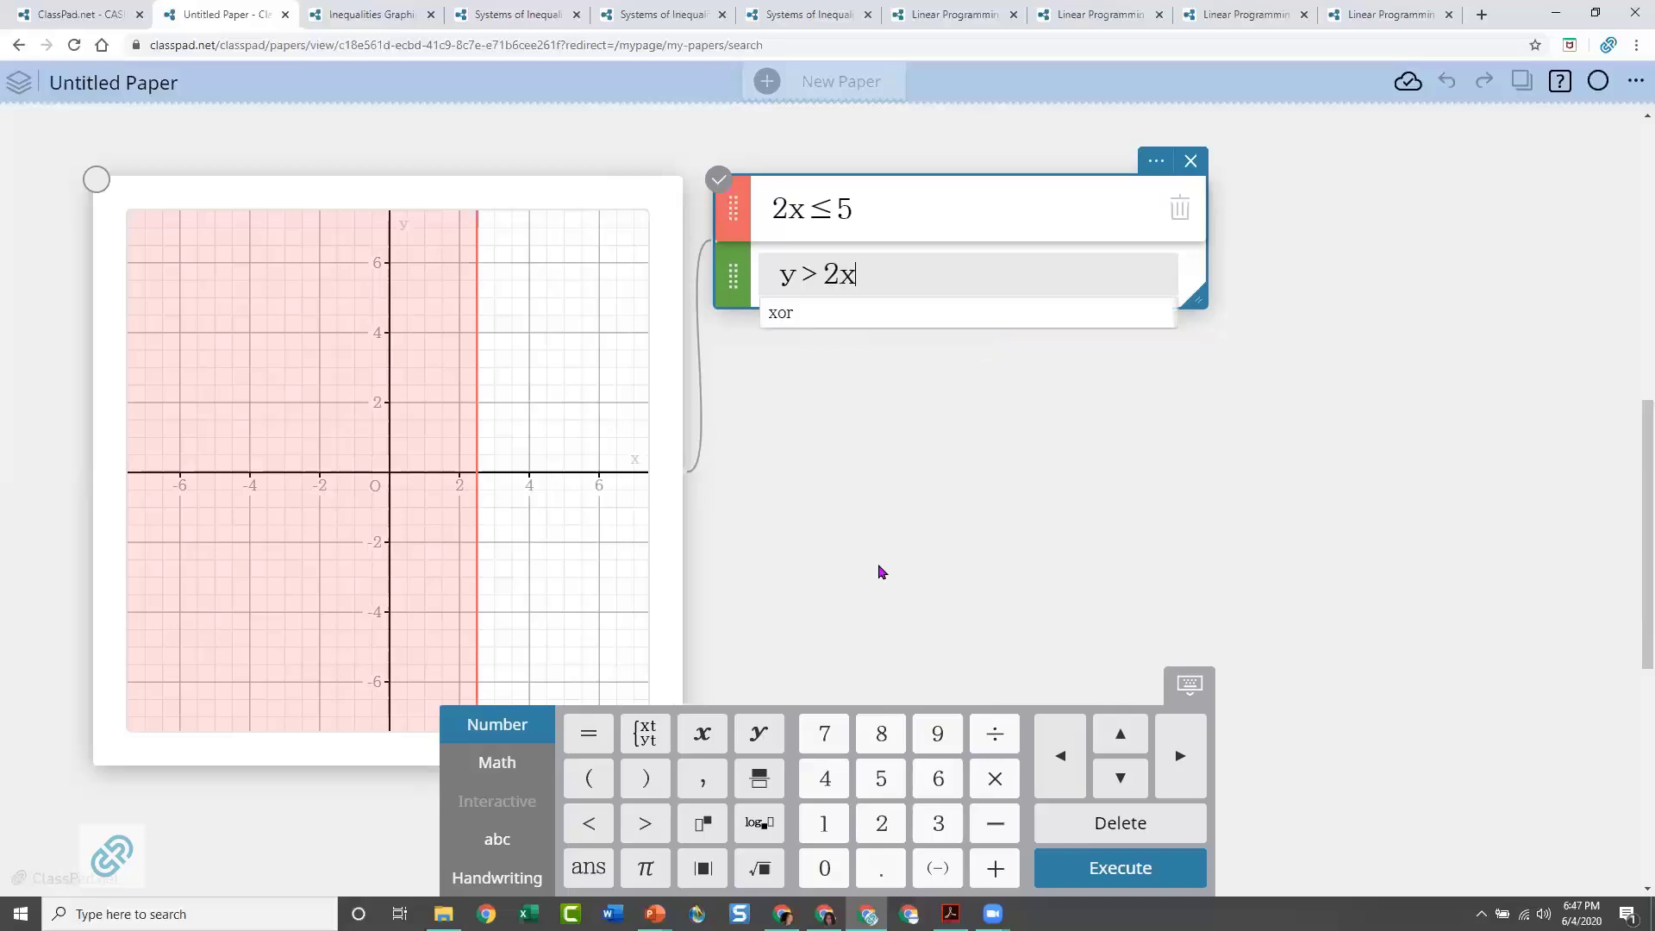
{"action": "type", "text": "^2"}
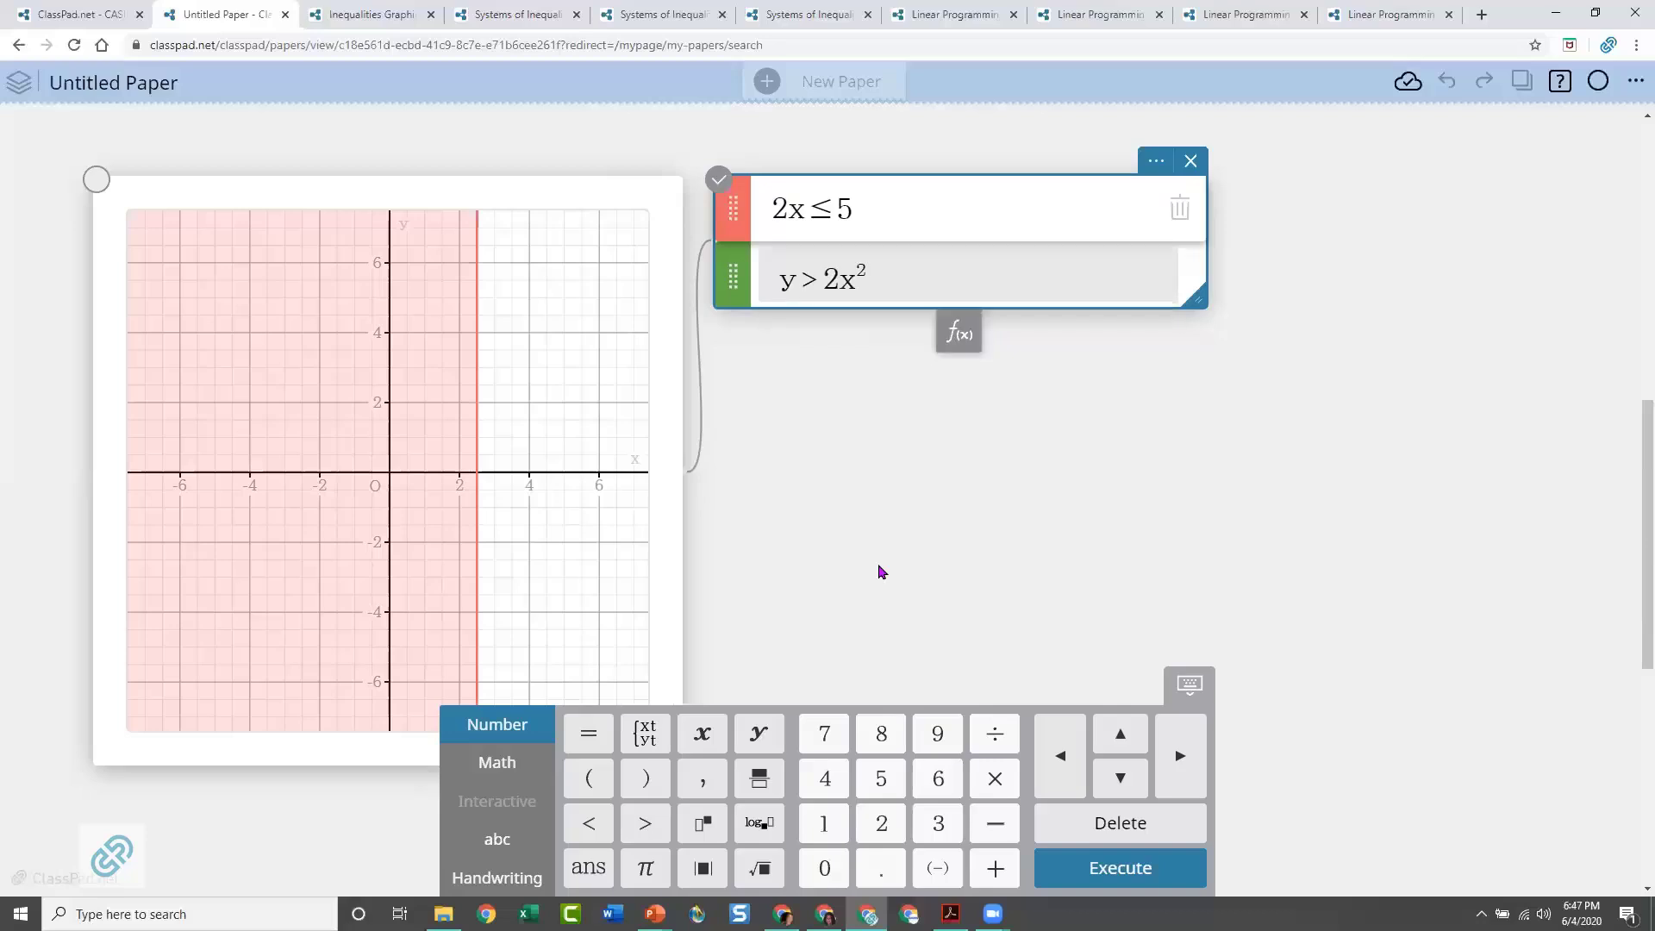
{"action": "key", "text": "Return"}
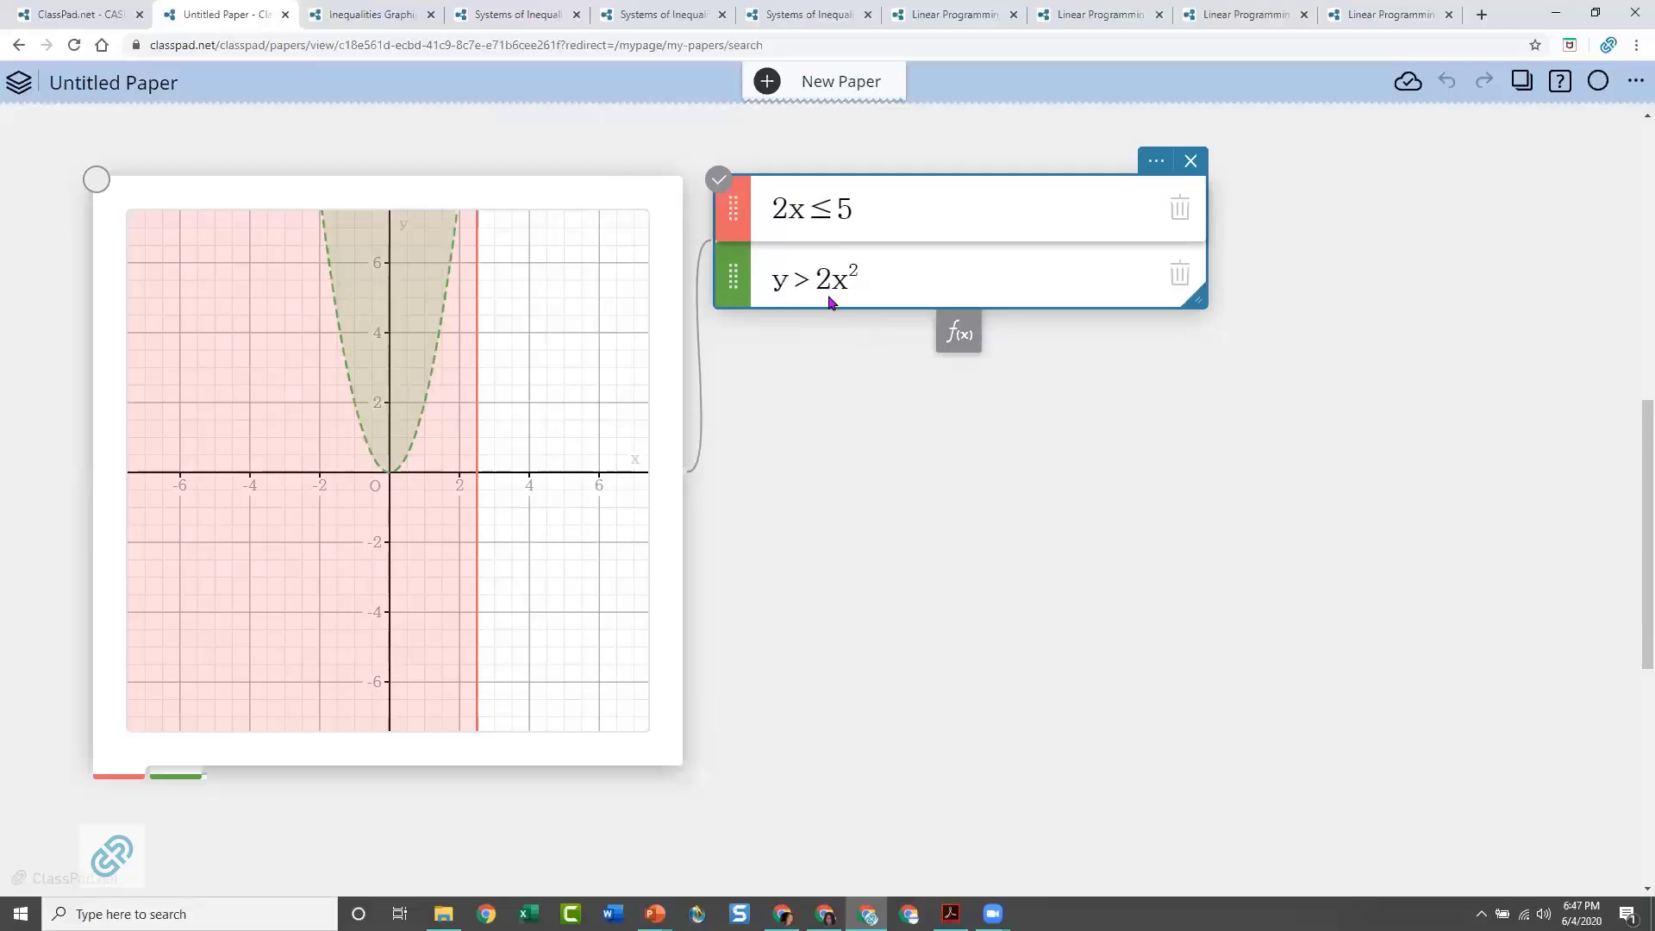
Change the quadratic inequality to y > 2x² − 1 and replot it
{"action": "left_click", "coordinate": [871, 283]}
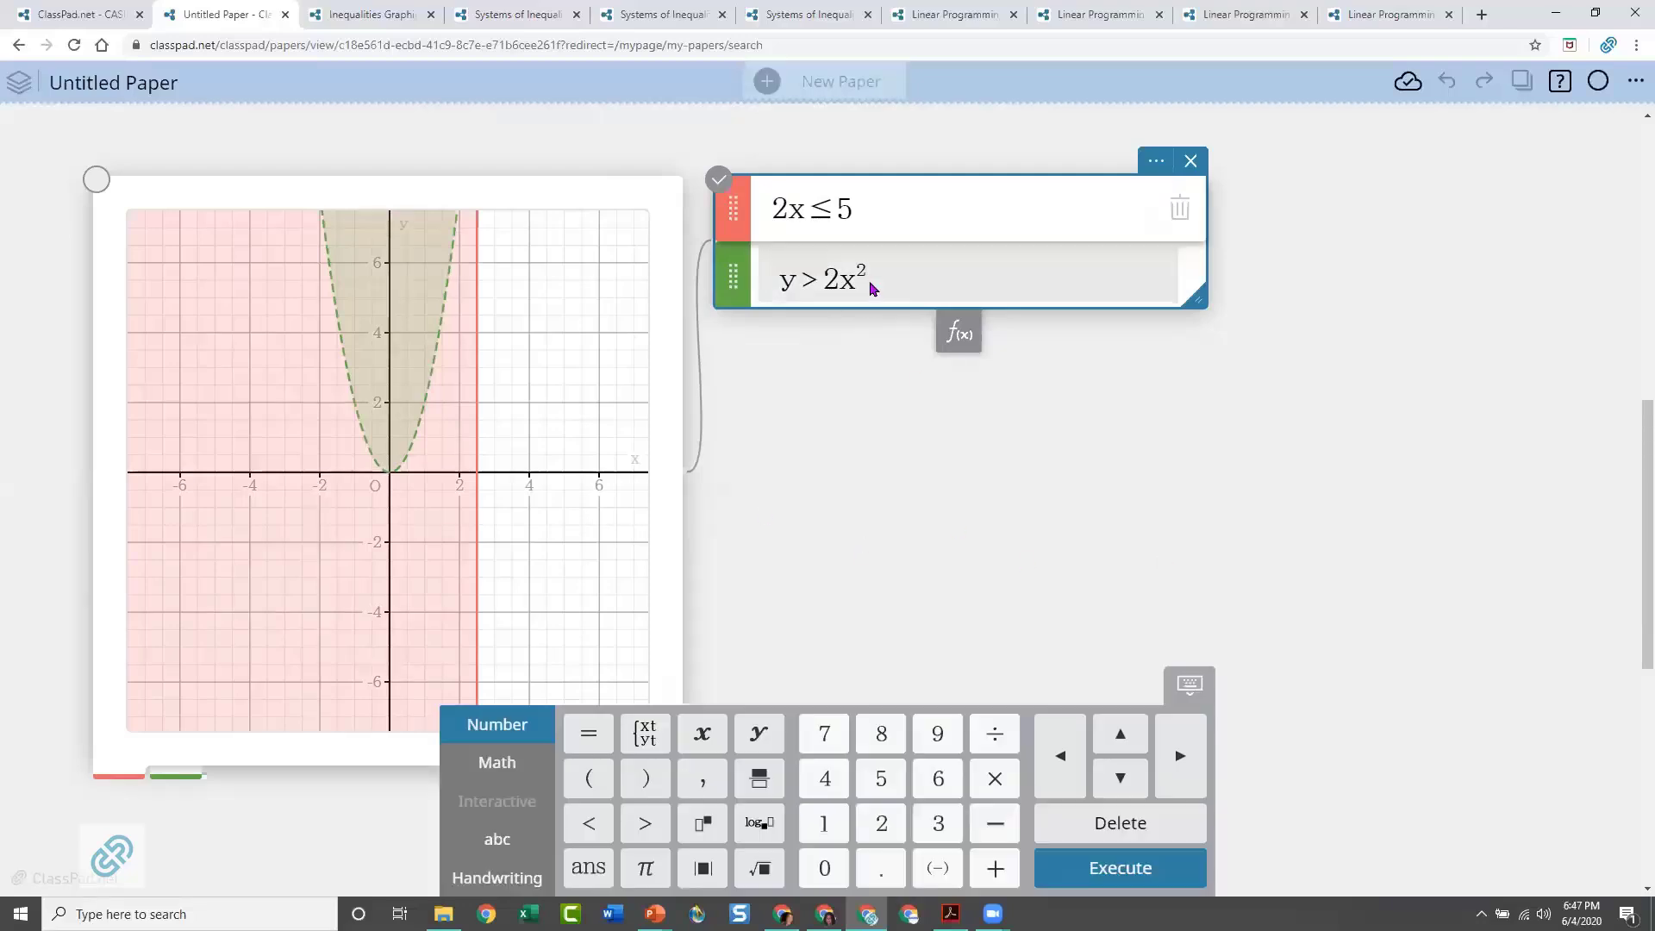
{"action": "type", "text": "-1"}
{"action": "key", "text": "Return"}
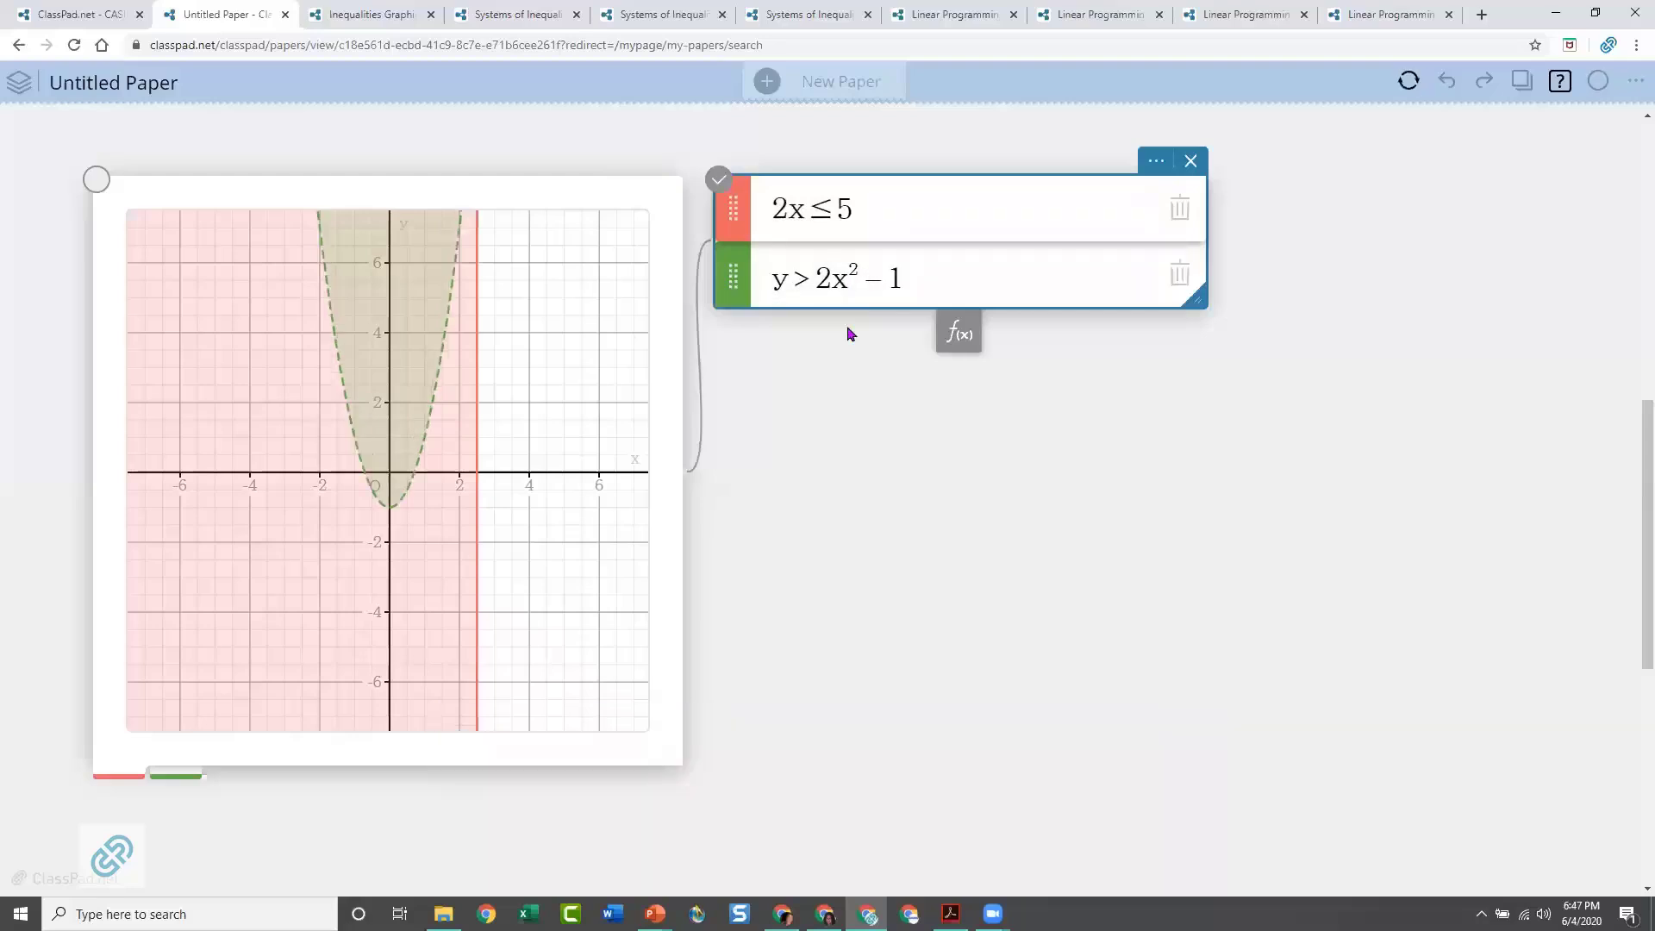
Change the linear inequality to 2x ≤ −2 and replot it
{"action": "double_click", "coordinate": [848, 209]}
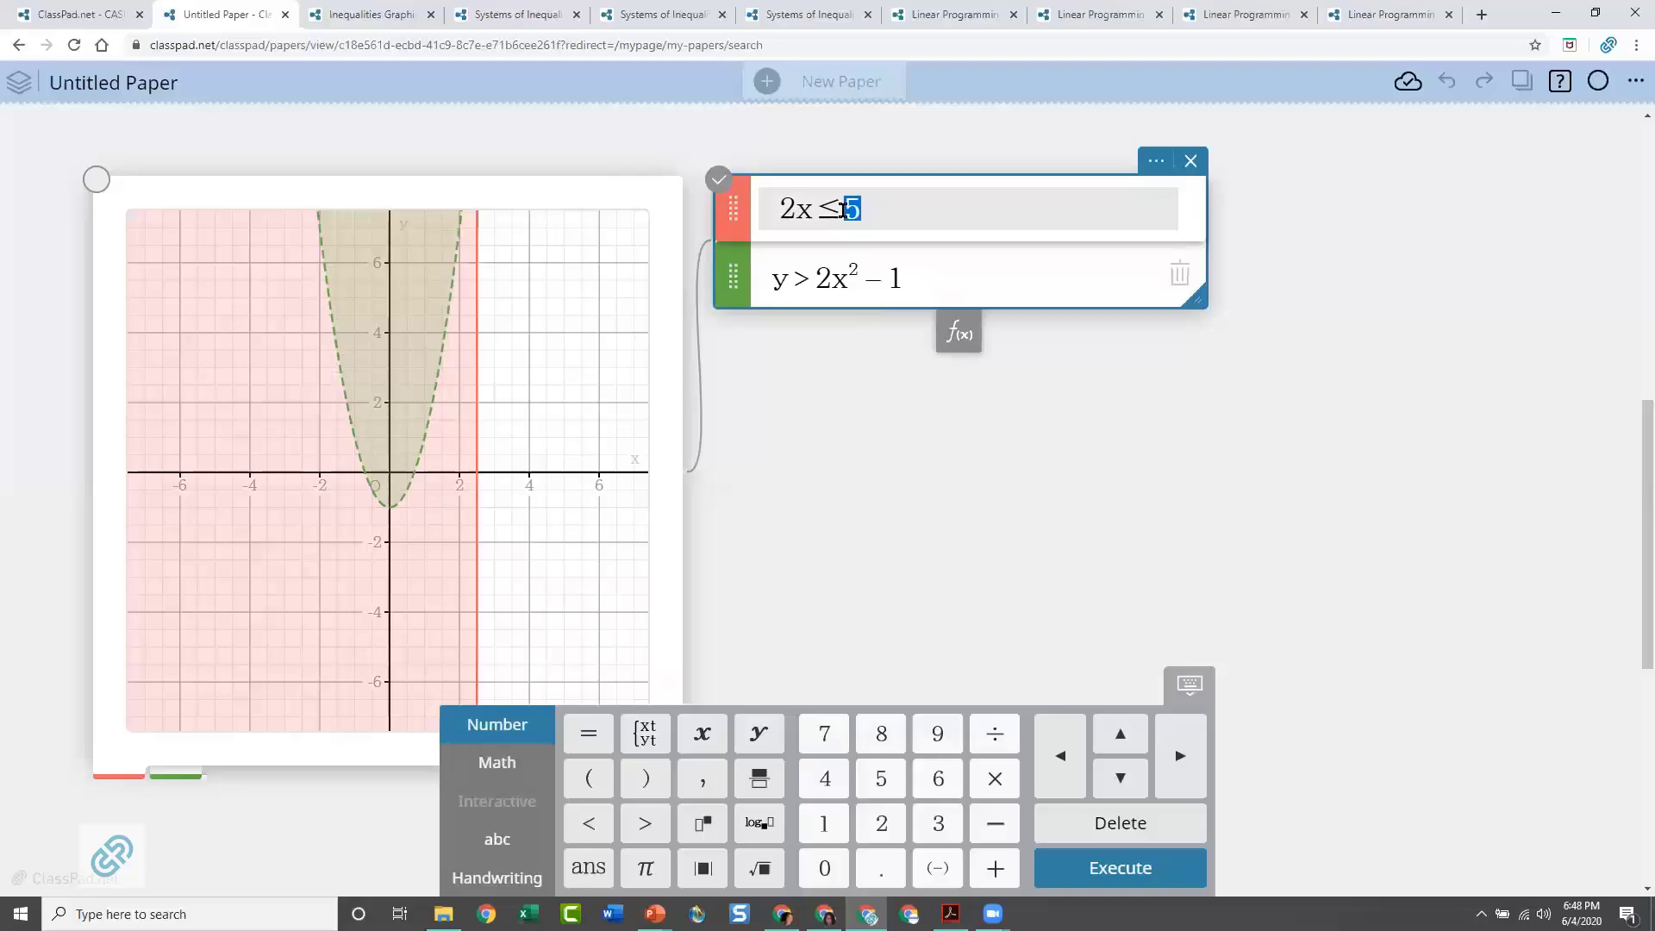
{"action": "type", "text": "-2"}
{"action": "key", "text": "Return"}
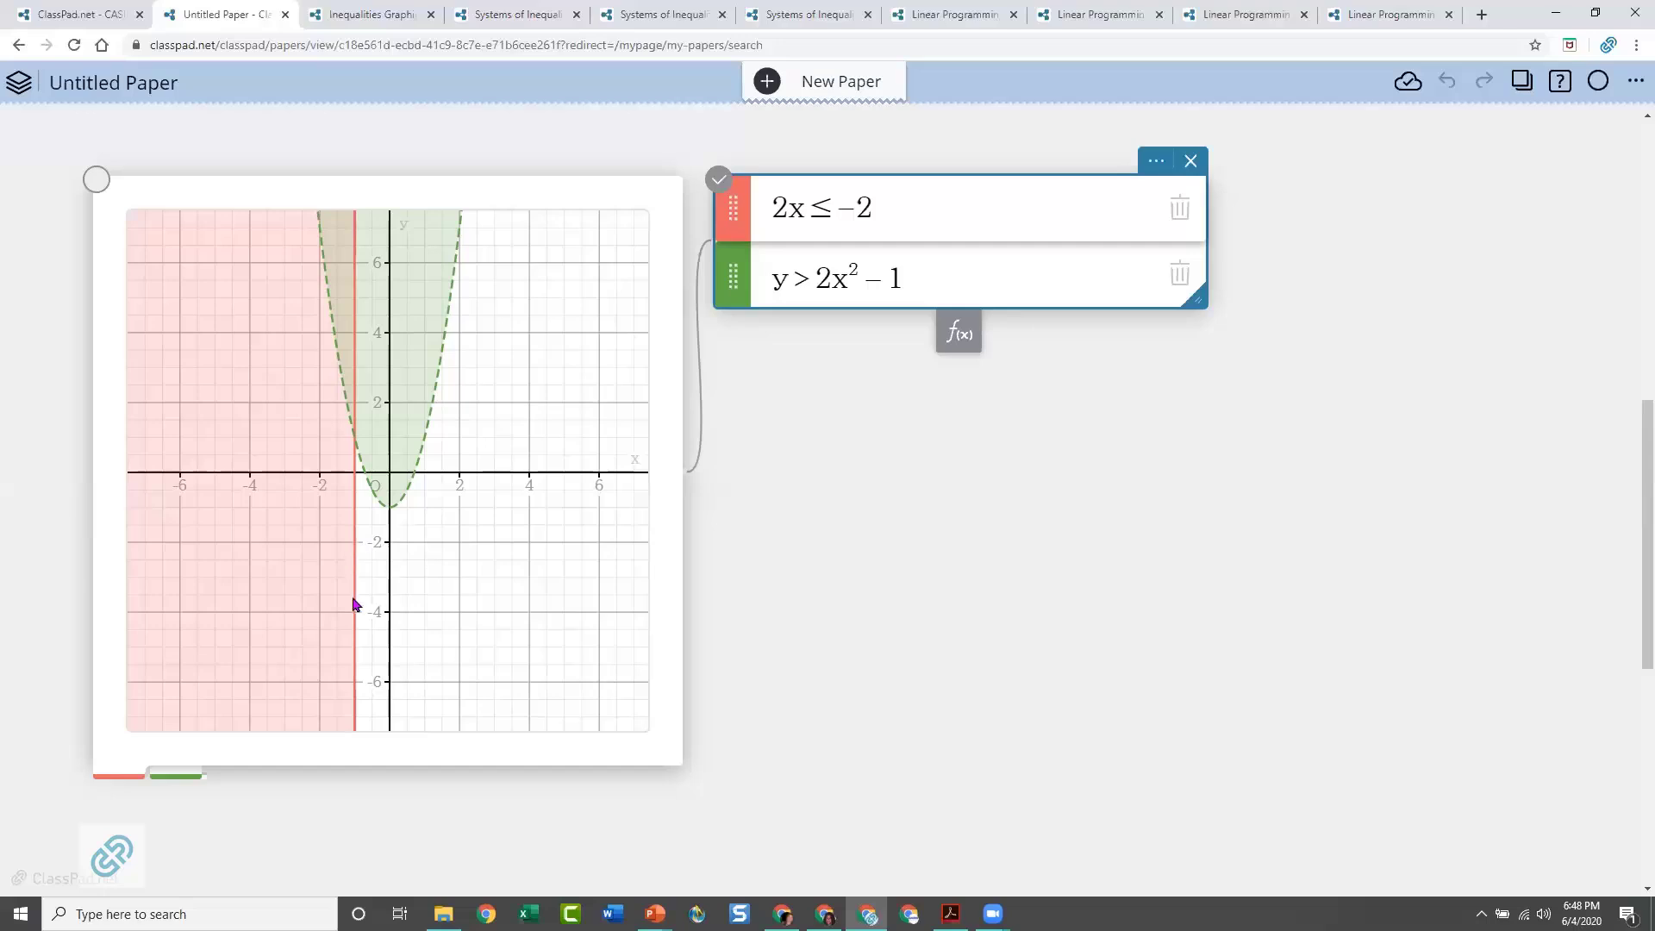
Select the parabola boundary on the graph and label the coordinates of its positive x-intercept
{"action": "left_click", "coordinate": [426, 431]}
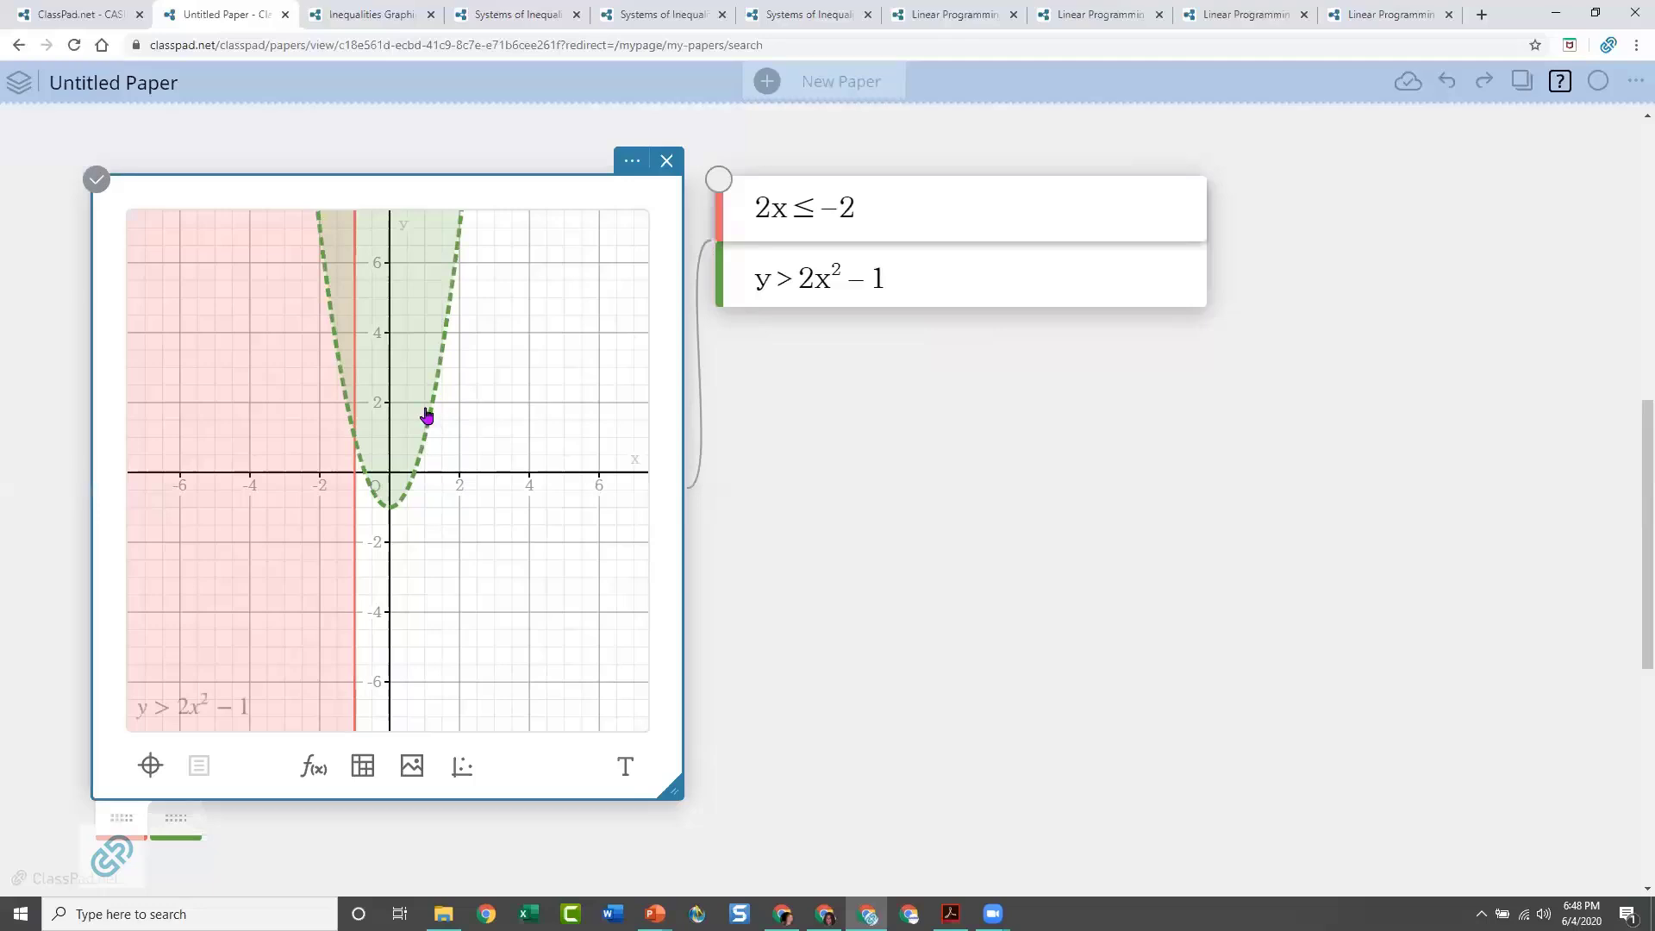
{"action": "left_click", "coordinate": [427, 416]}
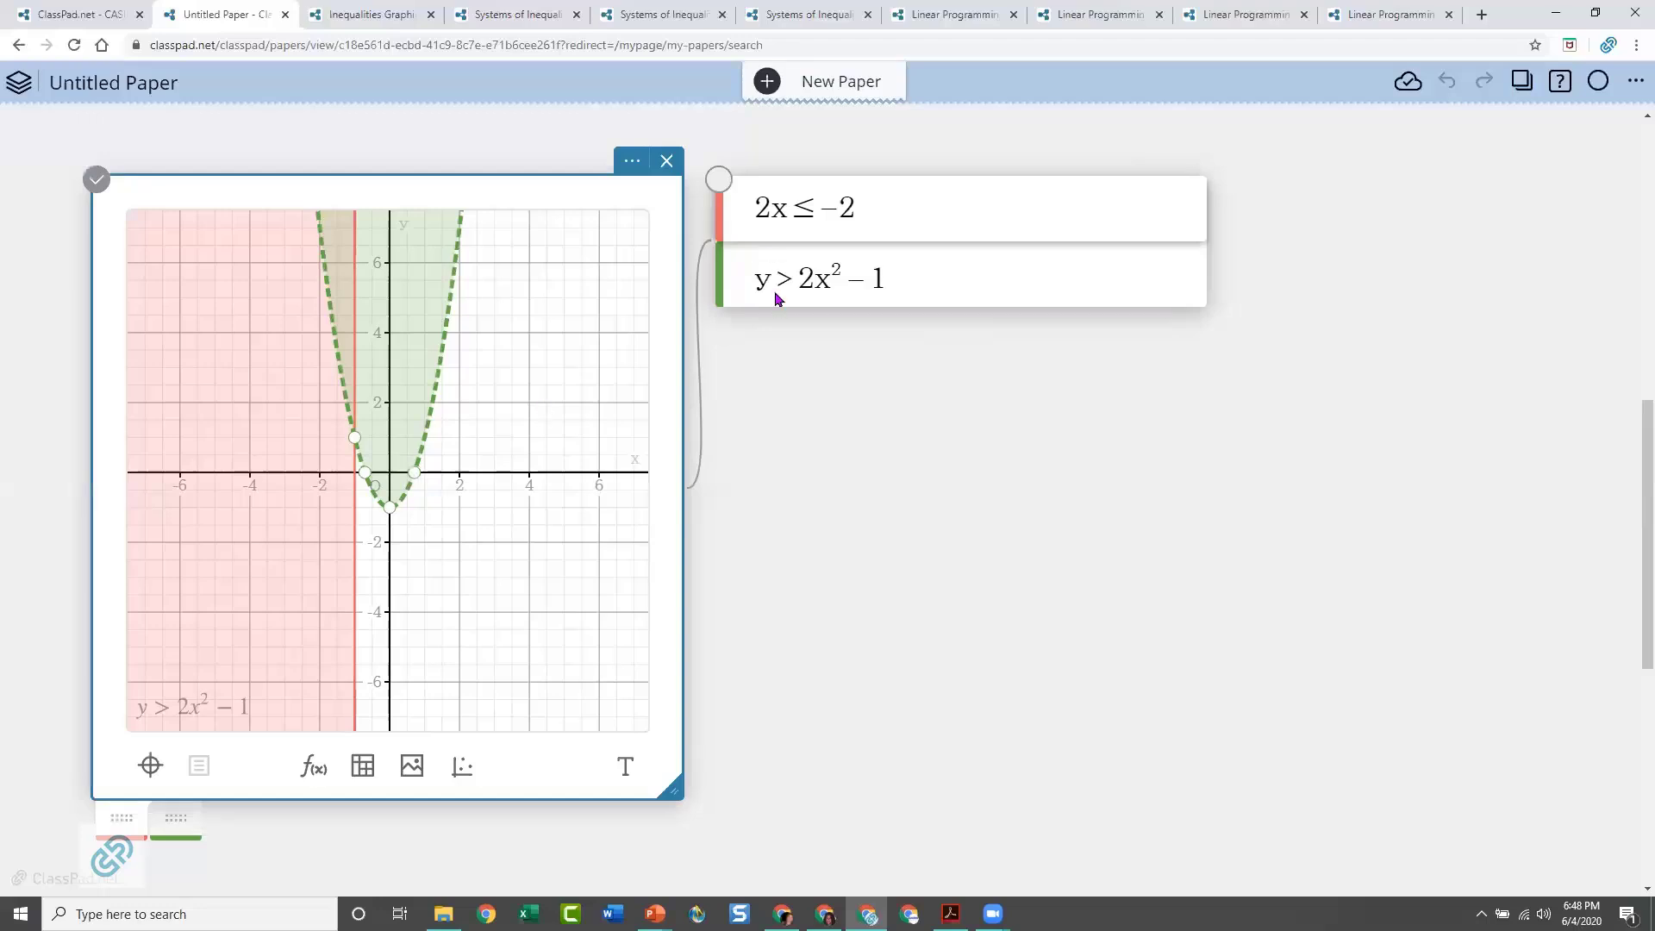
{"action": "left_click", "coordinate": [411, 480]}
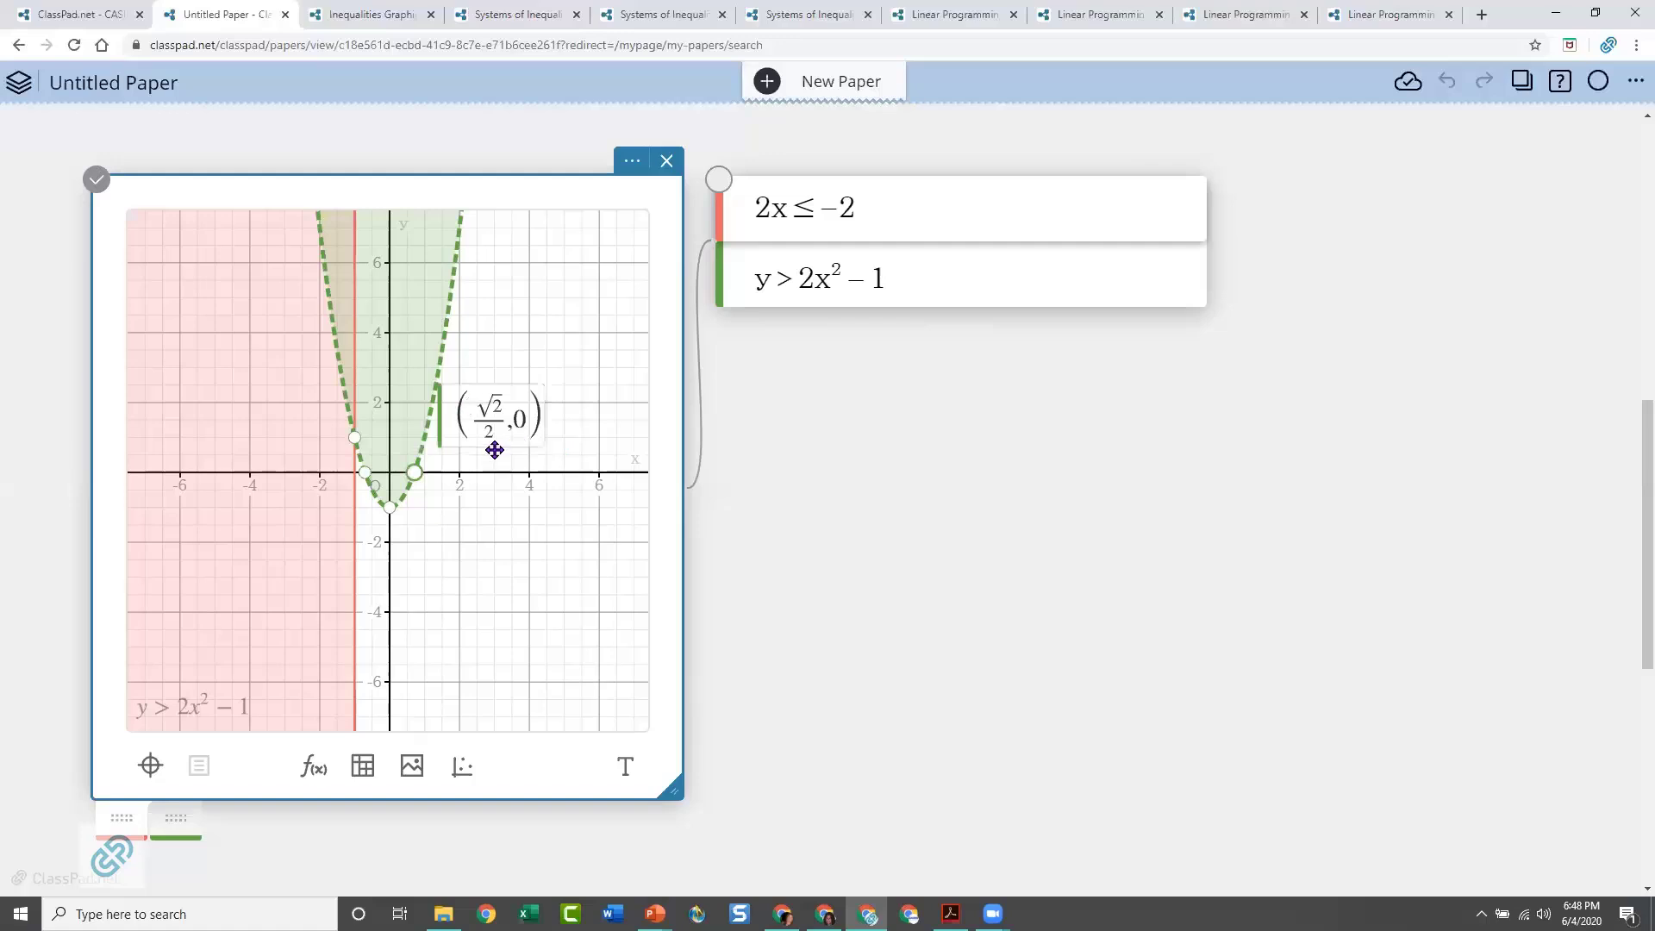
Label the vertical line's x-intercept and its intersection with the parabola, and move the intersection label left of the shaded overlap
{"action": "left_click", "coordinate": [354, 517]}
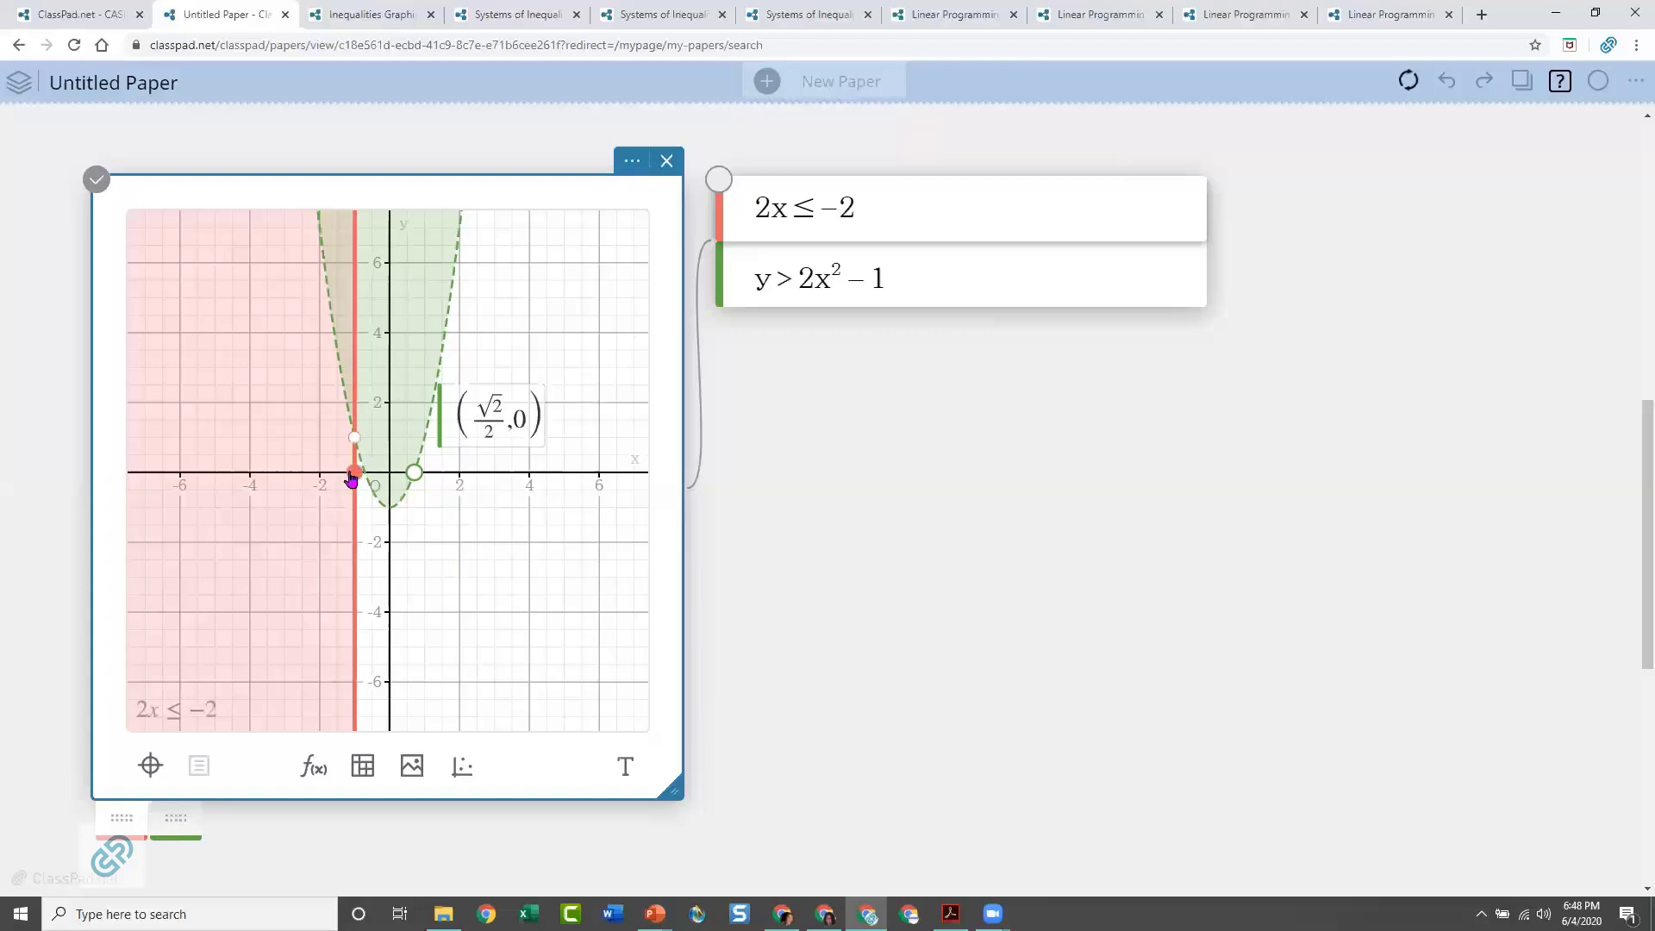
{"action": "left_click", "coordinate": [353, 474]}
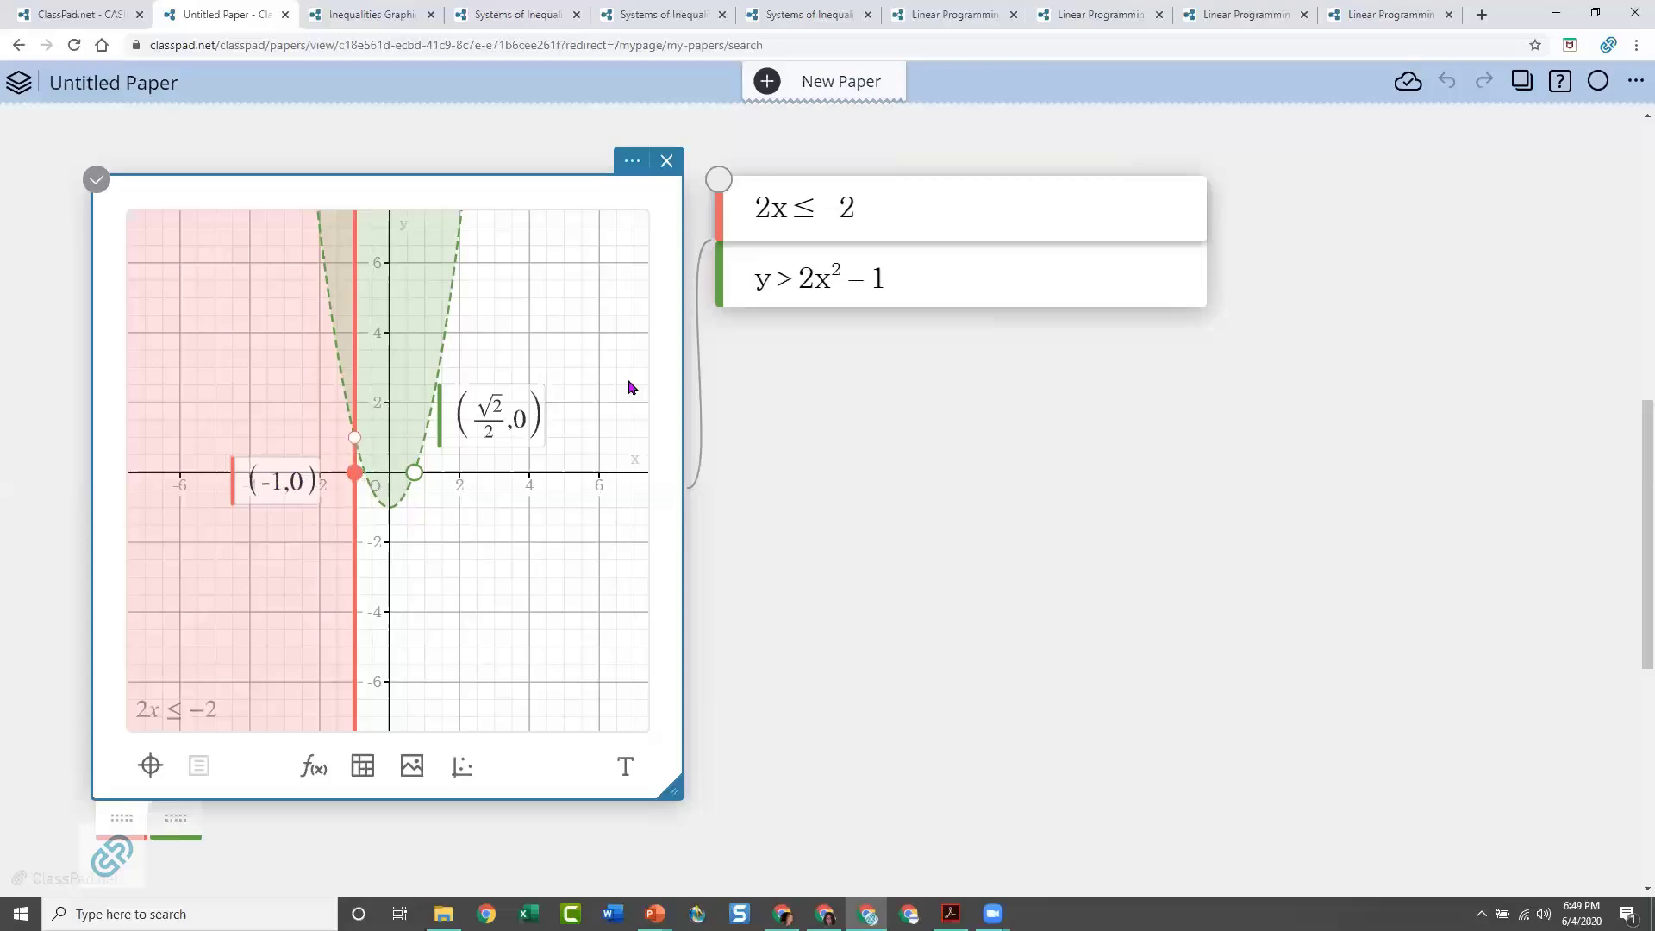
{"action": "left_click", "coordinate": [354, 441]}
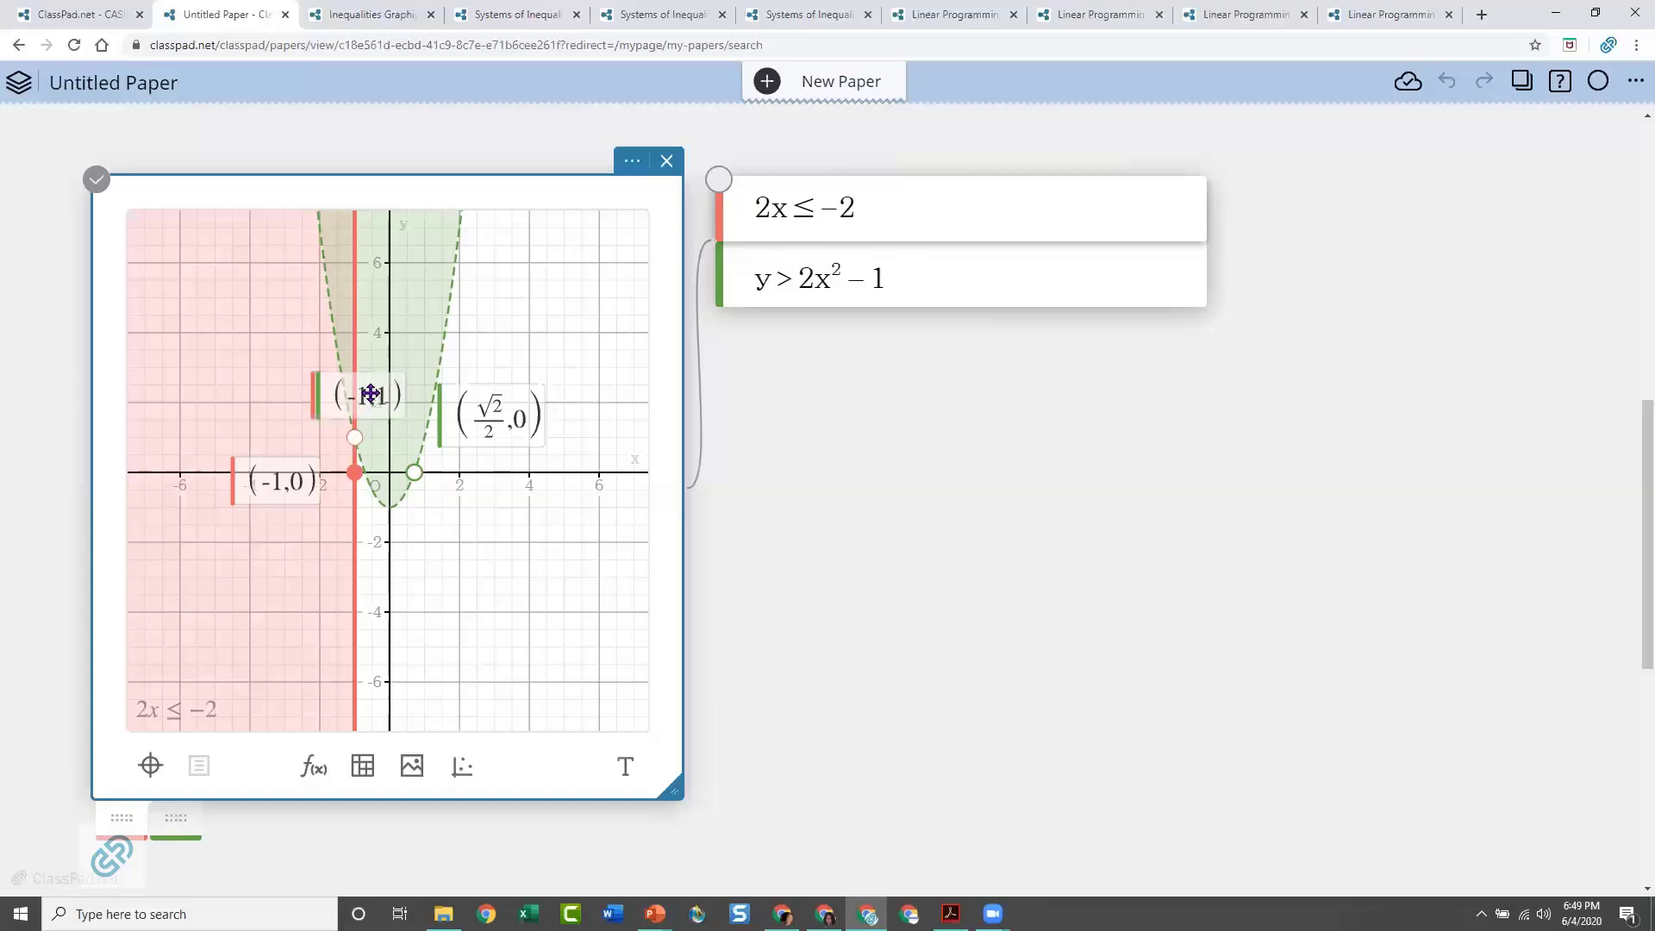
{"action": "left_click_drag", "start_coordinate": [359, 391], "coordinate": [248, 380]}
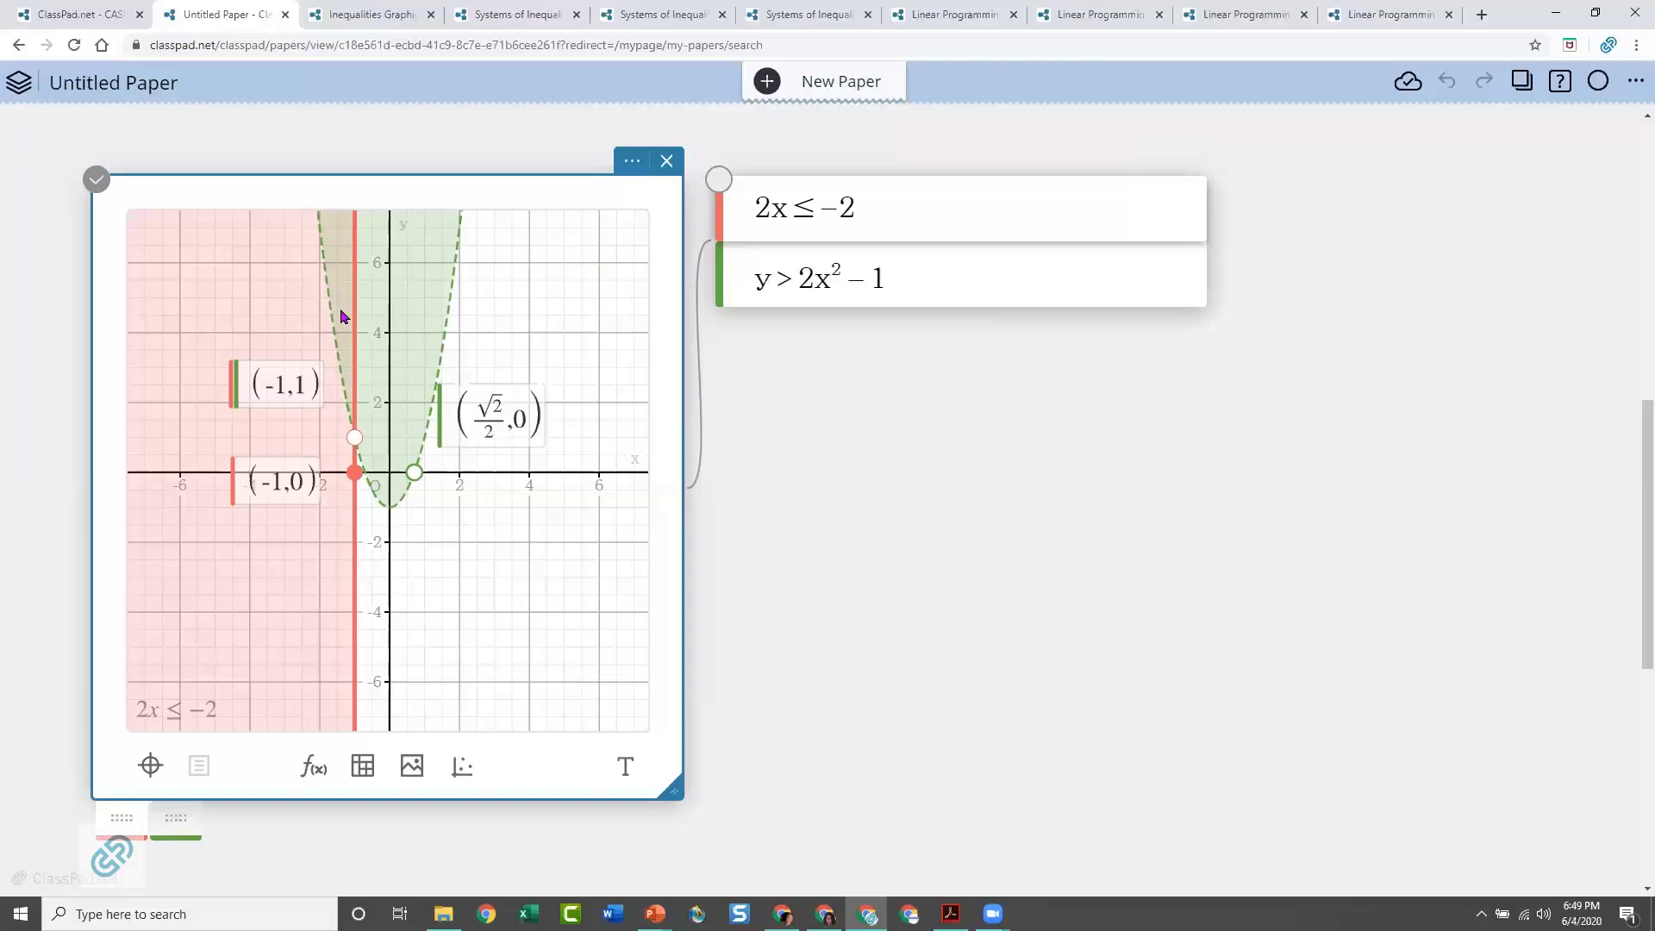
Change the graph color of y > 2x² − 1 to blue and deselect the function note
{"action": "left_click", "coordinate": [724, 280]}
{"action": "left_click", "coordinate": [734, 280]}
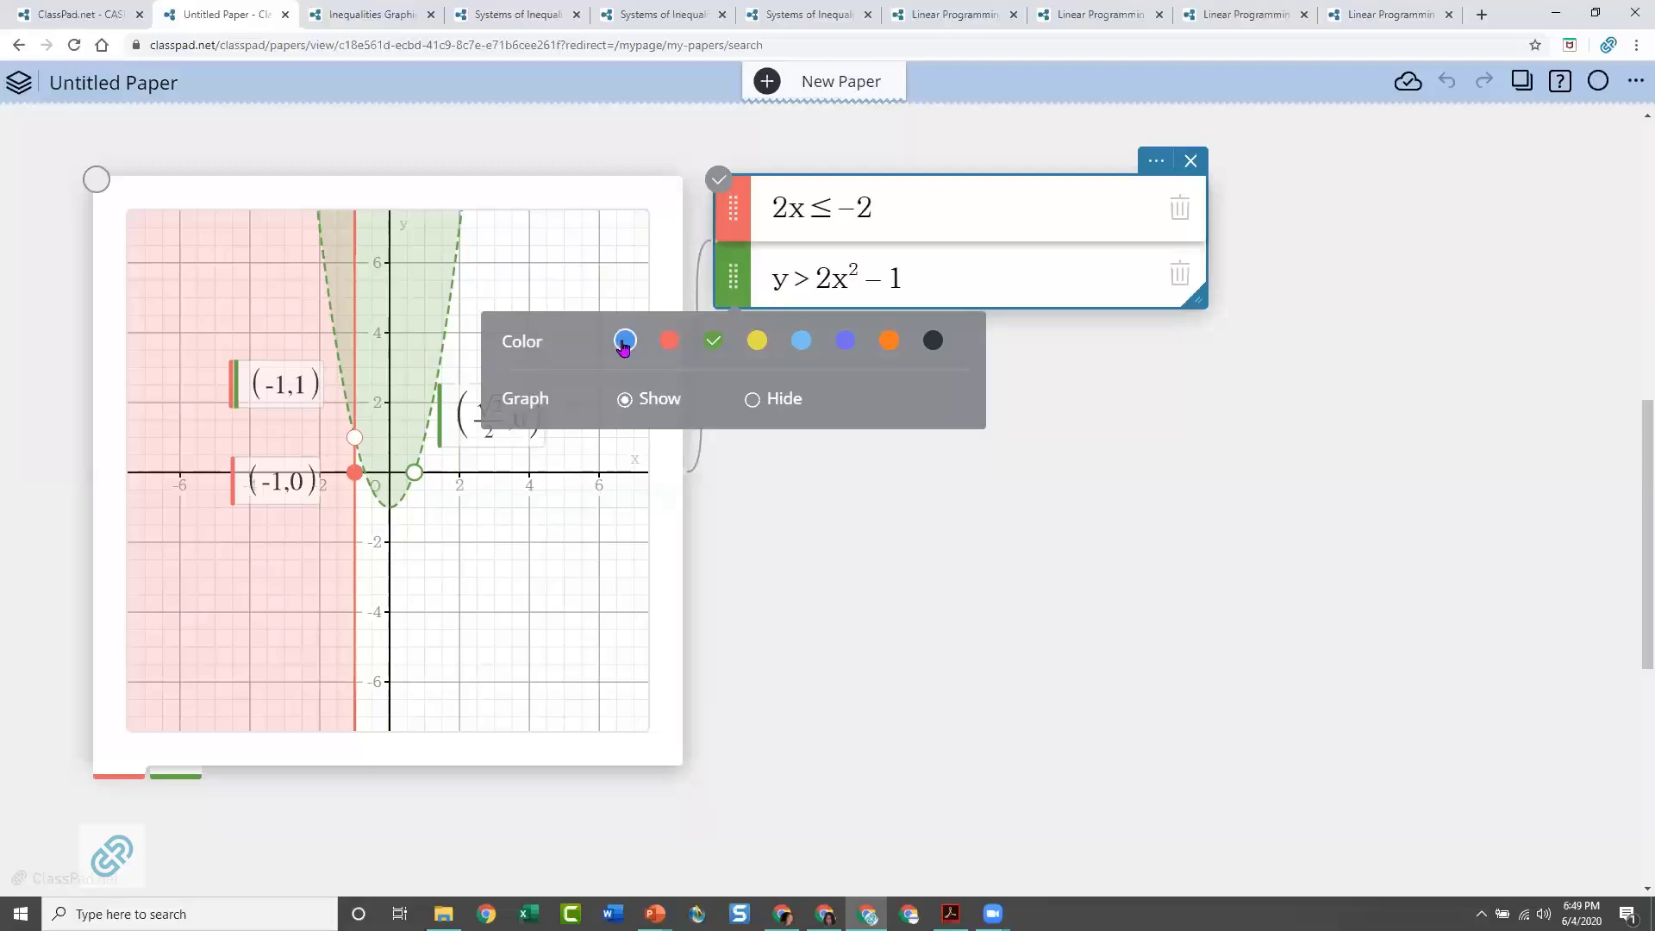
{"action": "left_click", "coordinate": [735, 273]}
{"action": "left_click", "coordinate": [734, 272]}
{"action": "left_click", "coordinate": [624, 340]}
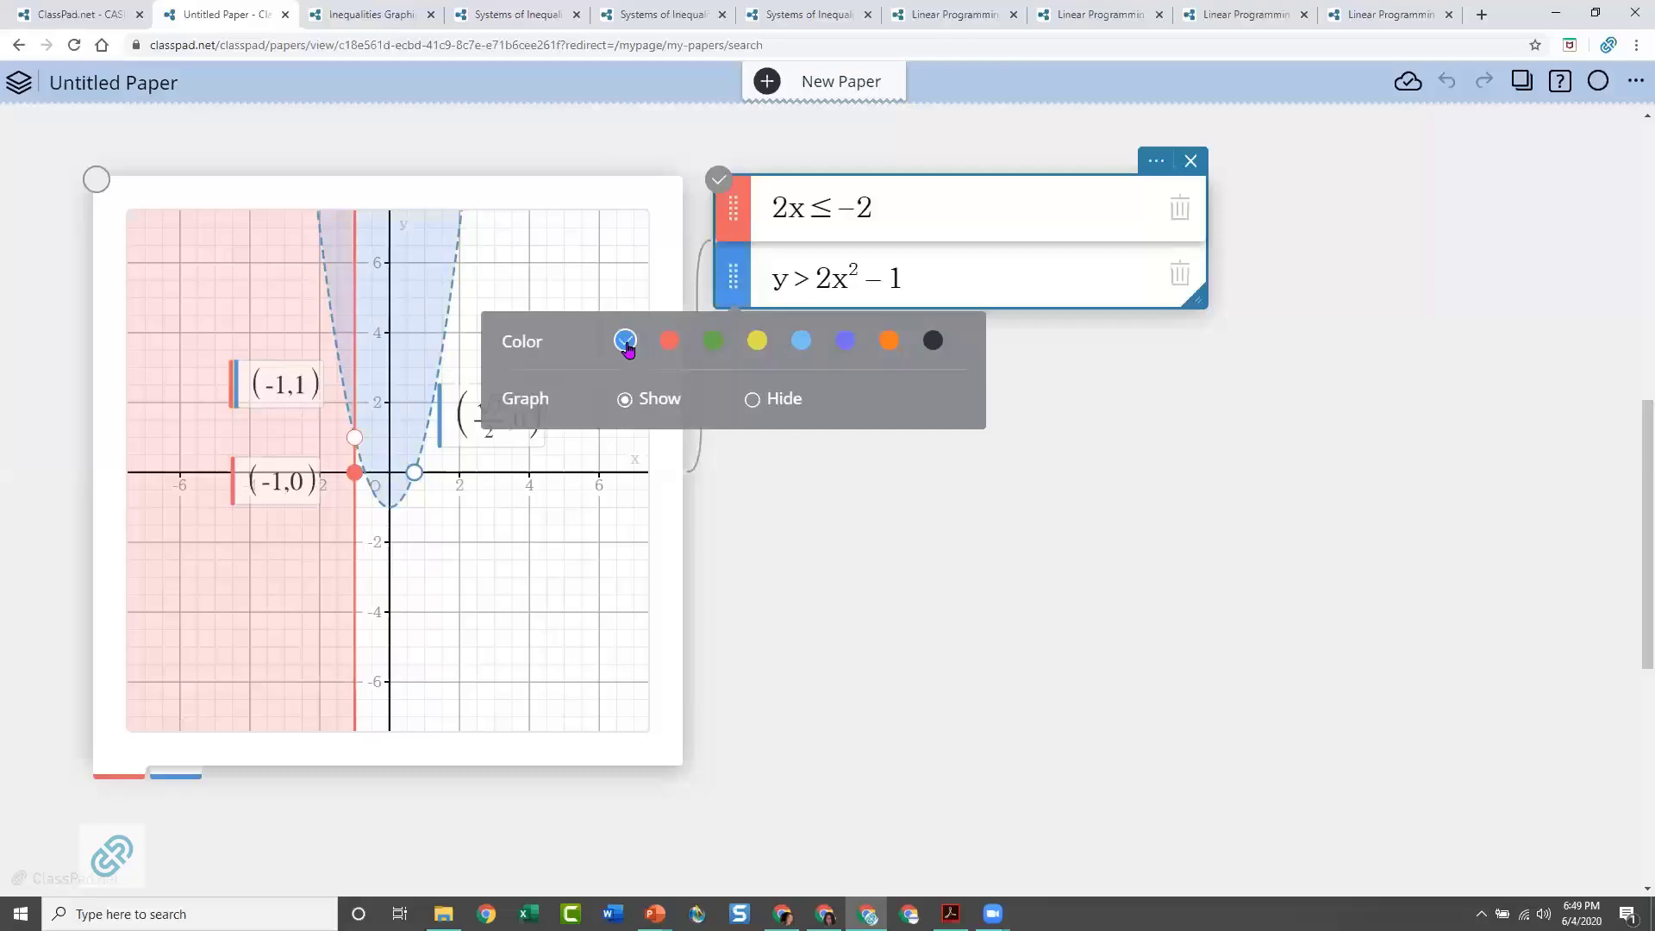
{"action": "left_click", "coordinate": [730, 452]}
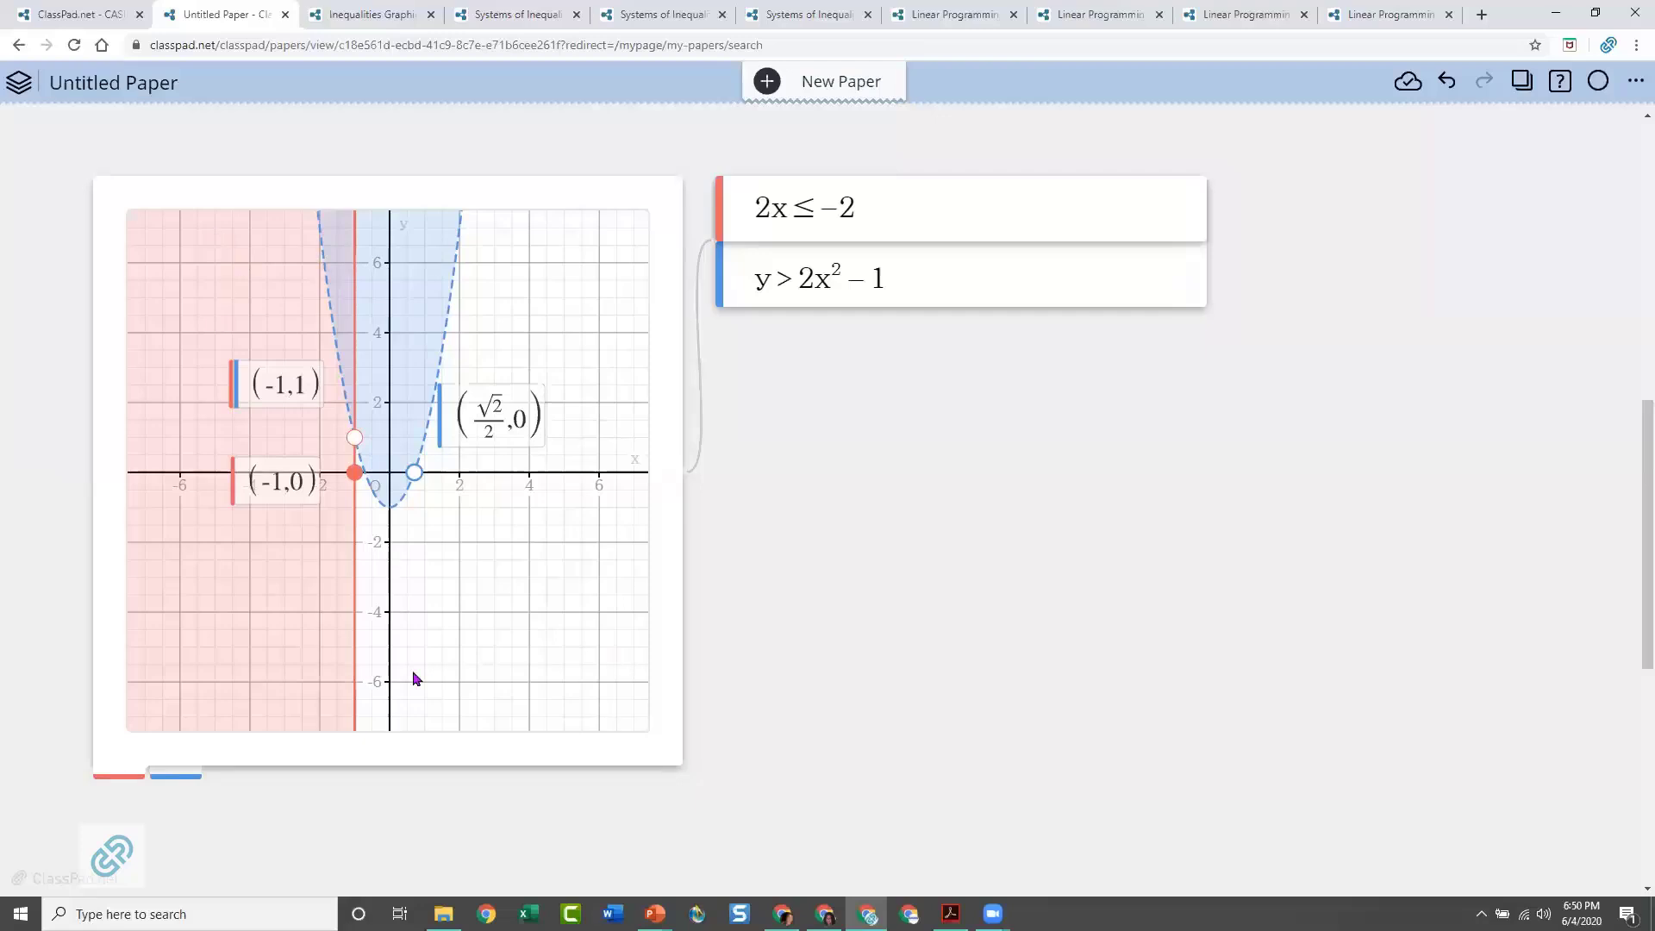
Attach a scatter plot table to the graph, set its plot color to black, and open the first x cell
{"action": "left_click", "coordinate": [435, 713]}
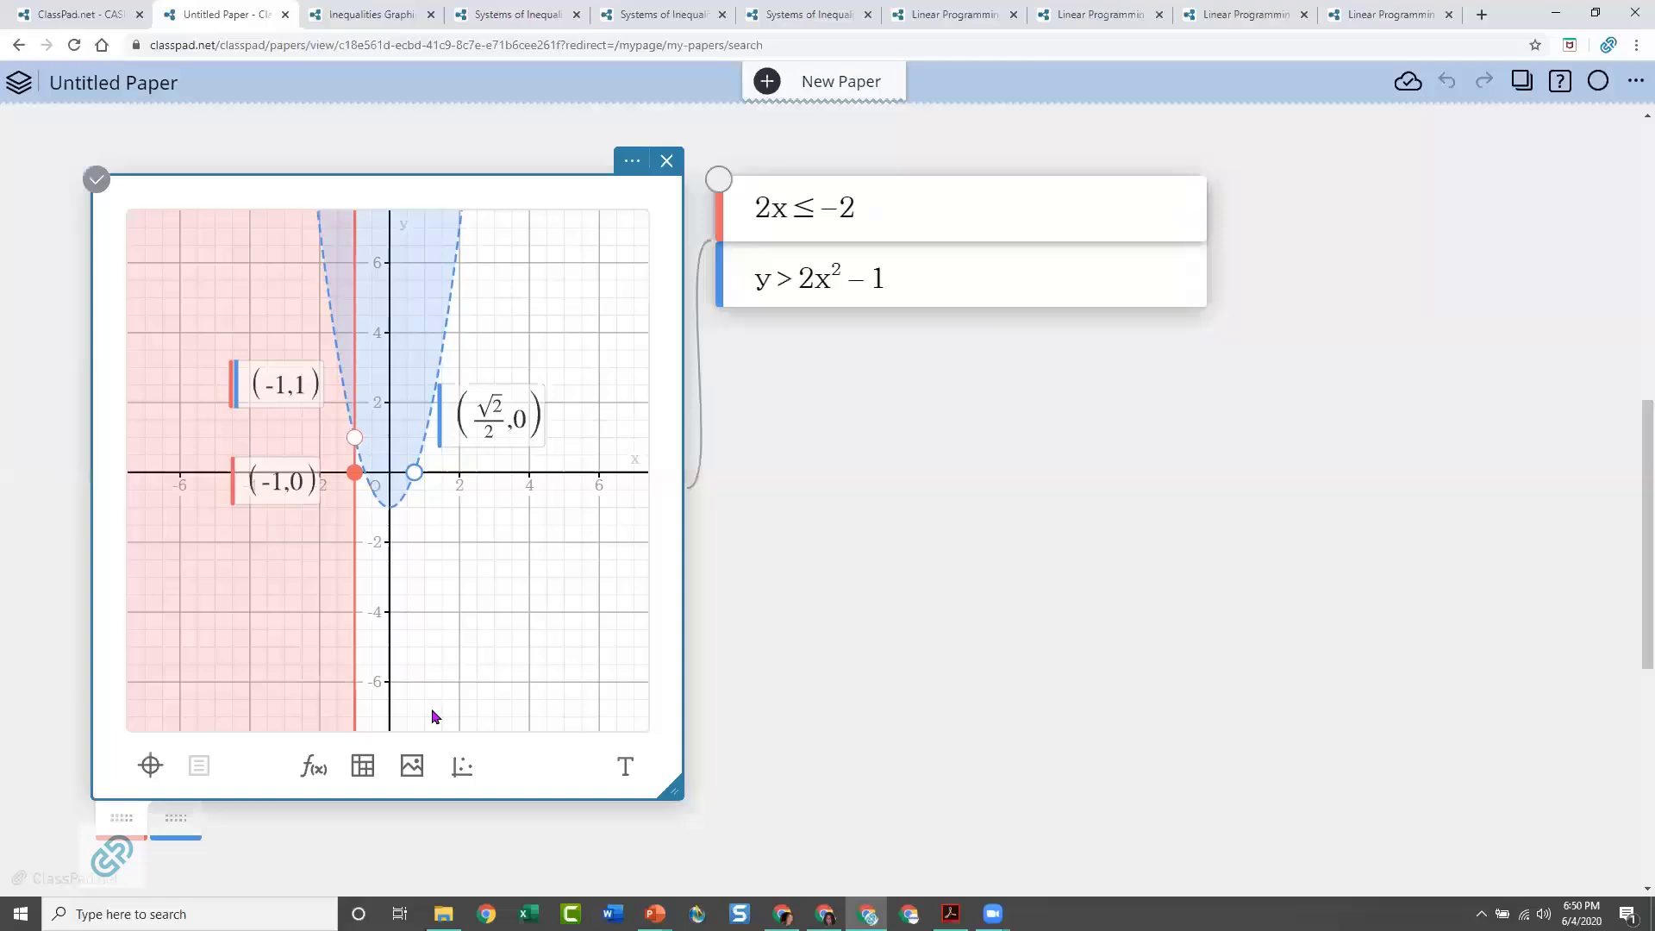
{"action": "left_click", "coordinate": [464, 770]}
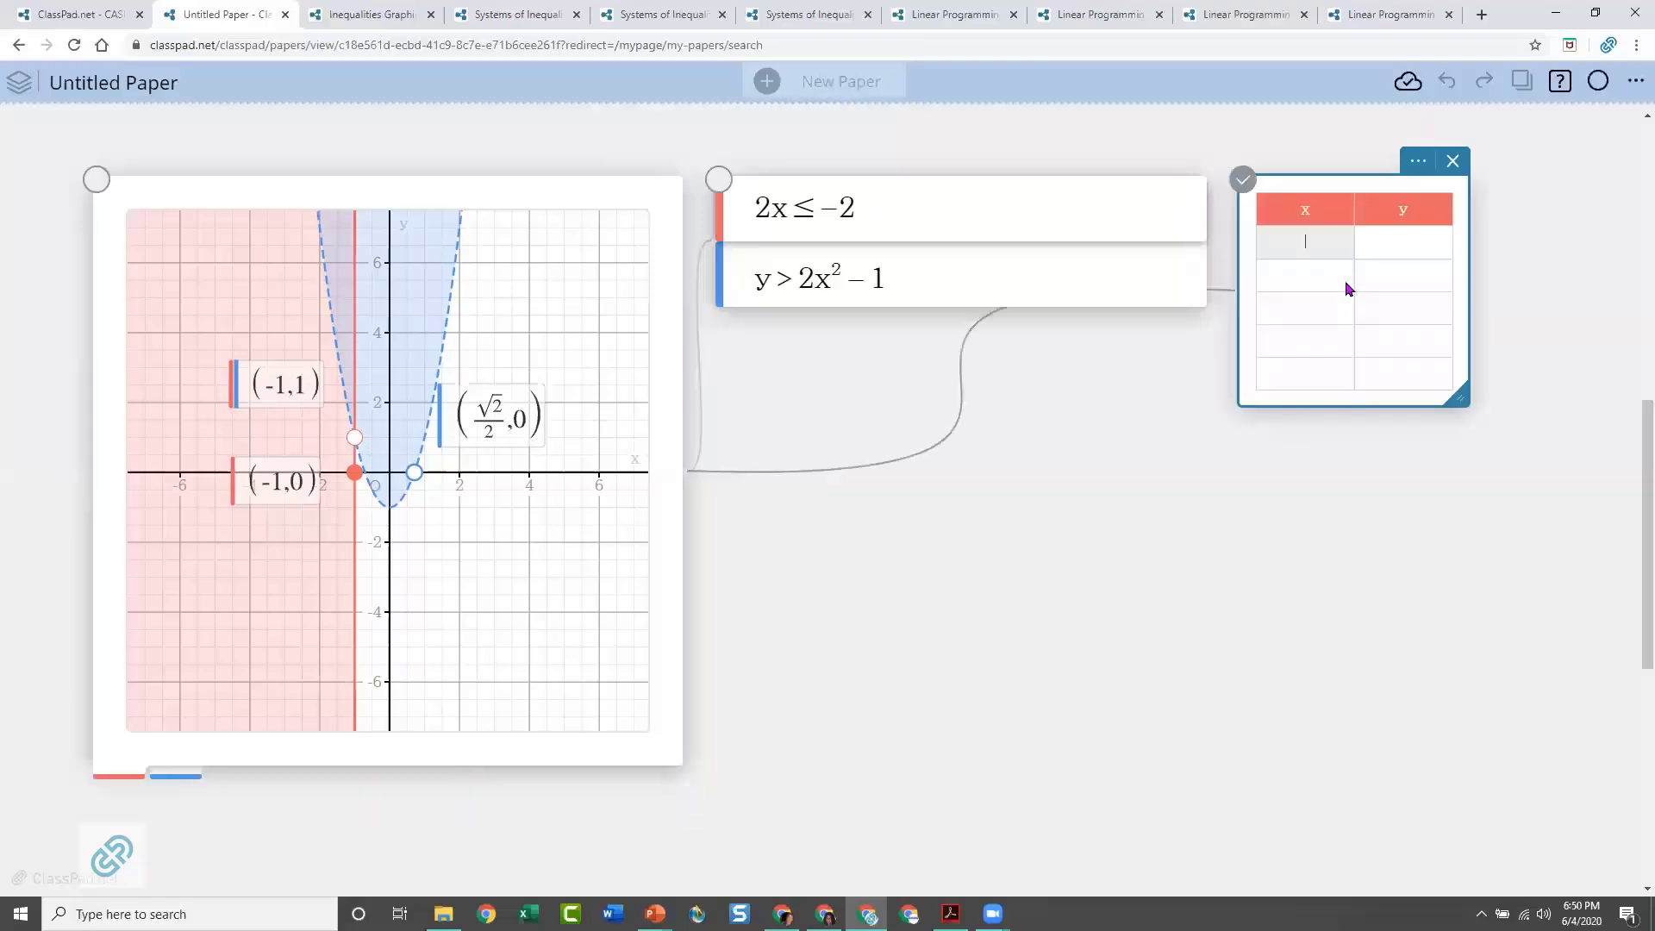
{"action": "left_click", "coordinate": [1418, 161]}
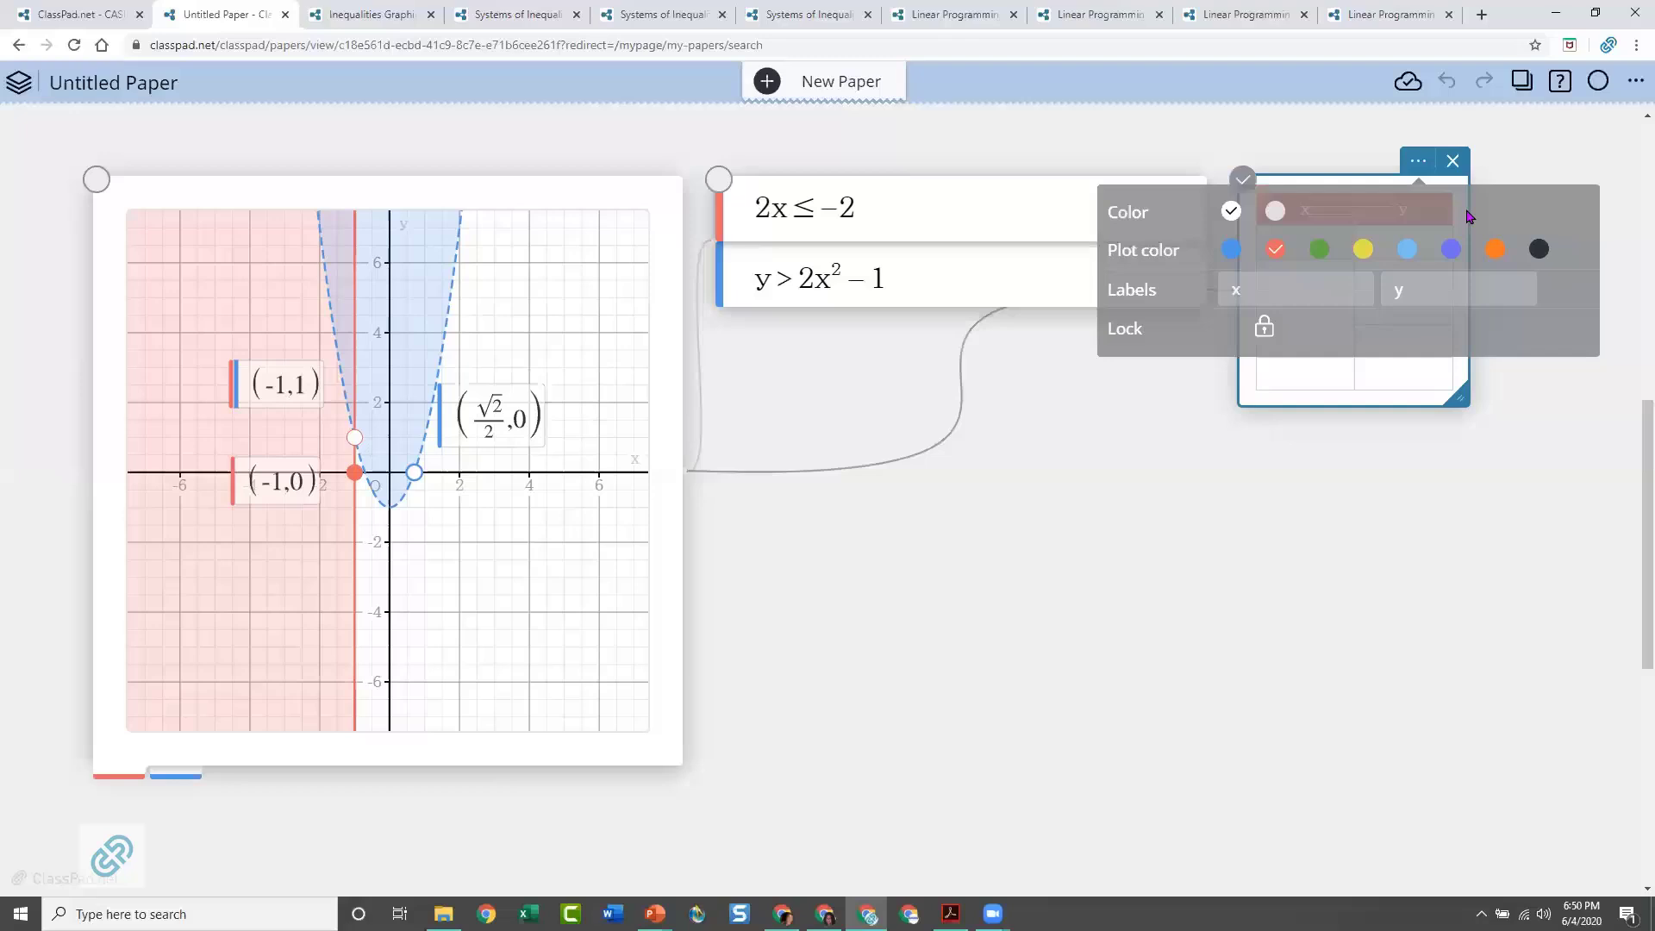
{"action": "left_click", "coordinate": [1538, 249]}
{"action": "left_click", "coordinate": [1327, 435]}
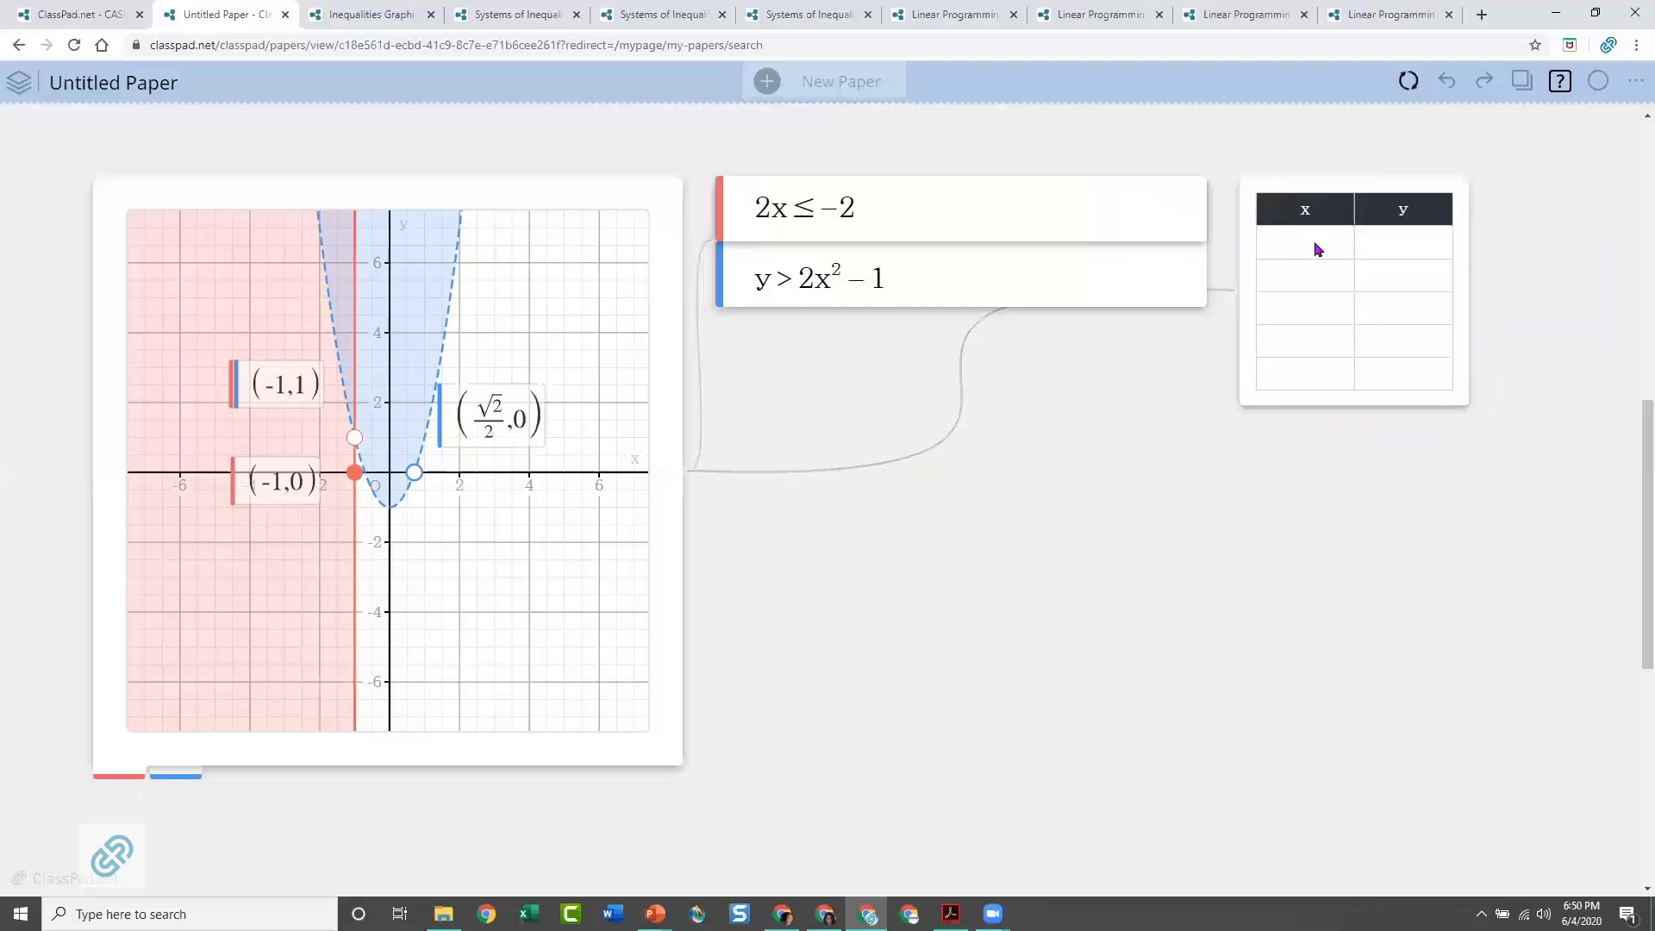
{"action": "left_click", "coordinate": [1314, 241]}
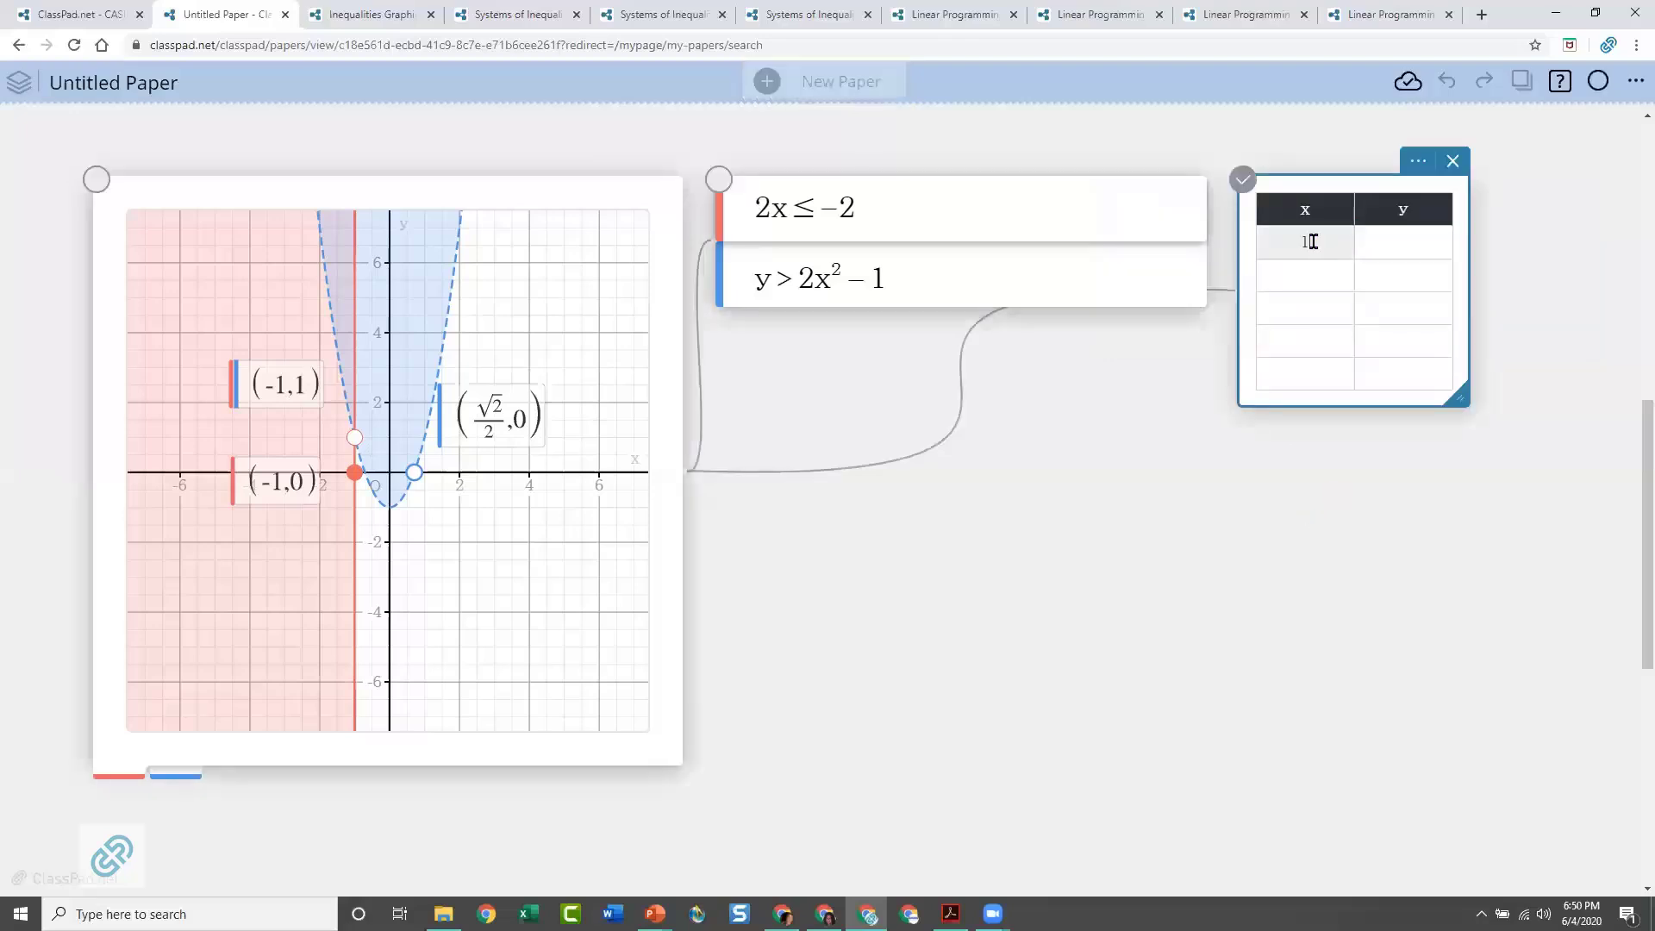
Fill in the scatter plot table with the points (1, 2), (2, 3) and (4, 5)
{"action": "key", "text": "Tab"}
{"action": "type", "text": "2"}
{"action": "key", "text": "Tab"}
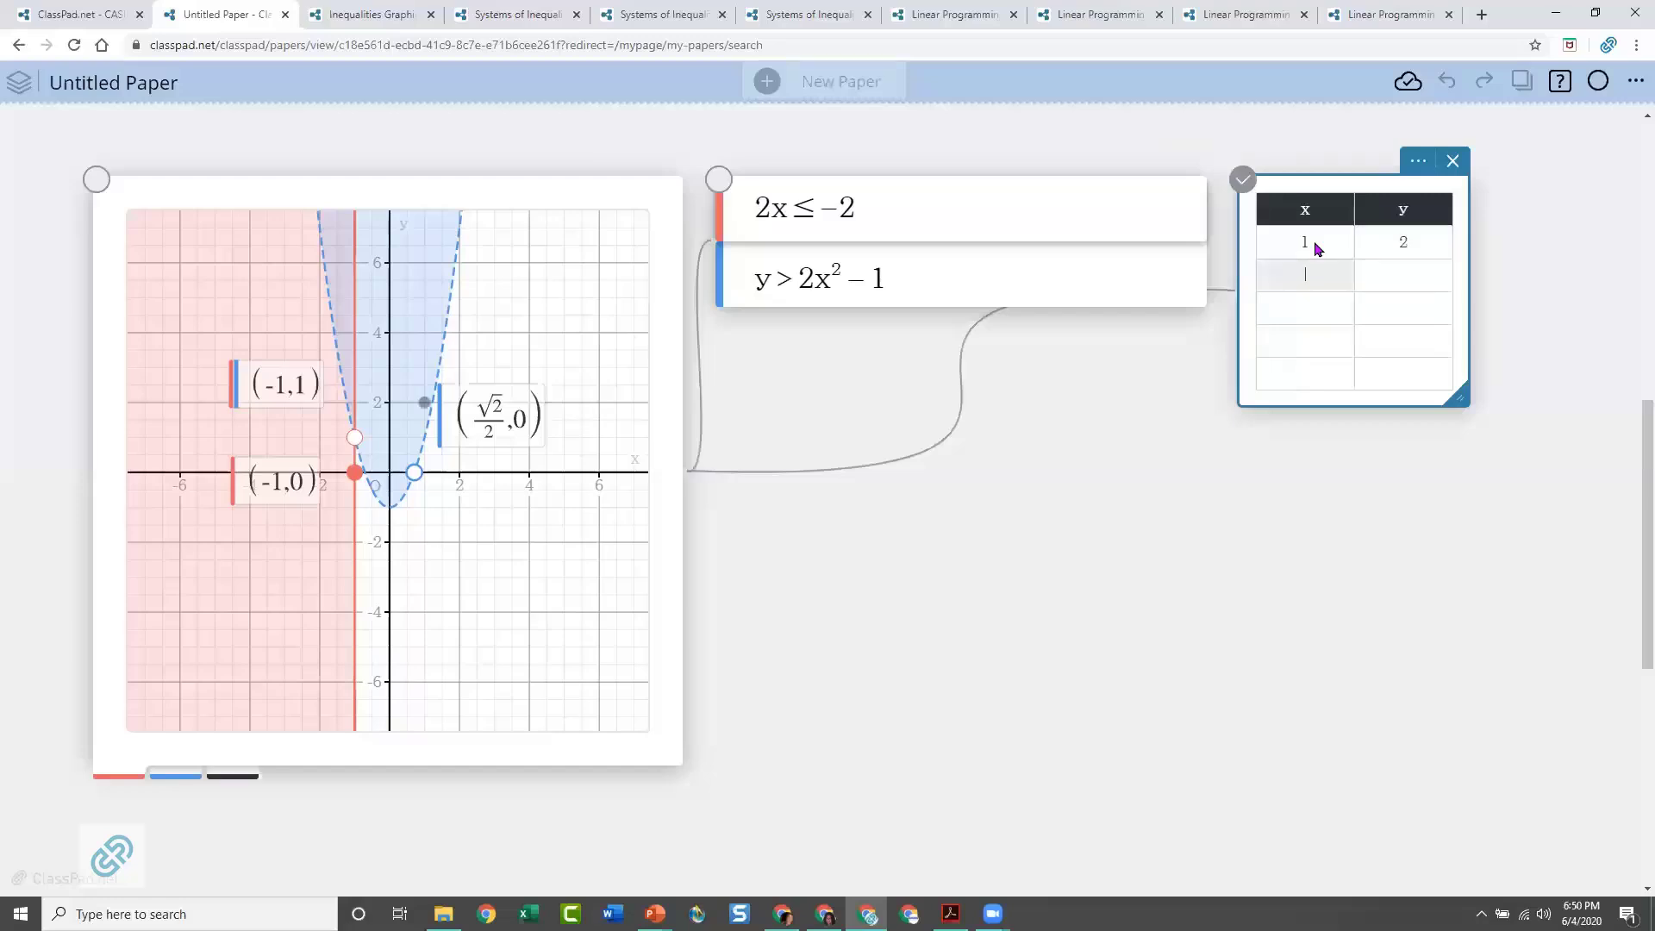
{"action": "type", "text": "2"}
{"action": "key", "text": "Tab"}
{"action": "key", "text": "Tab"}
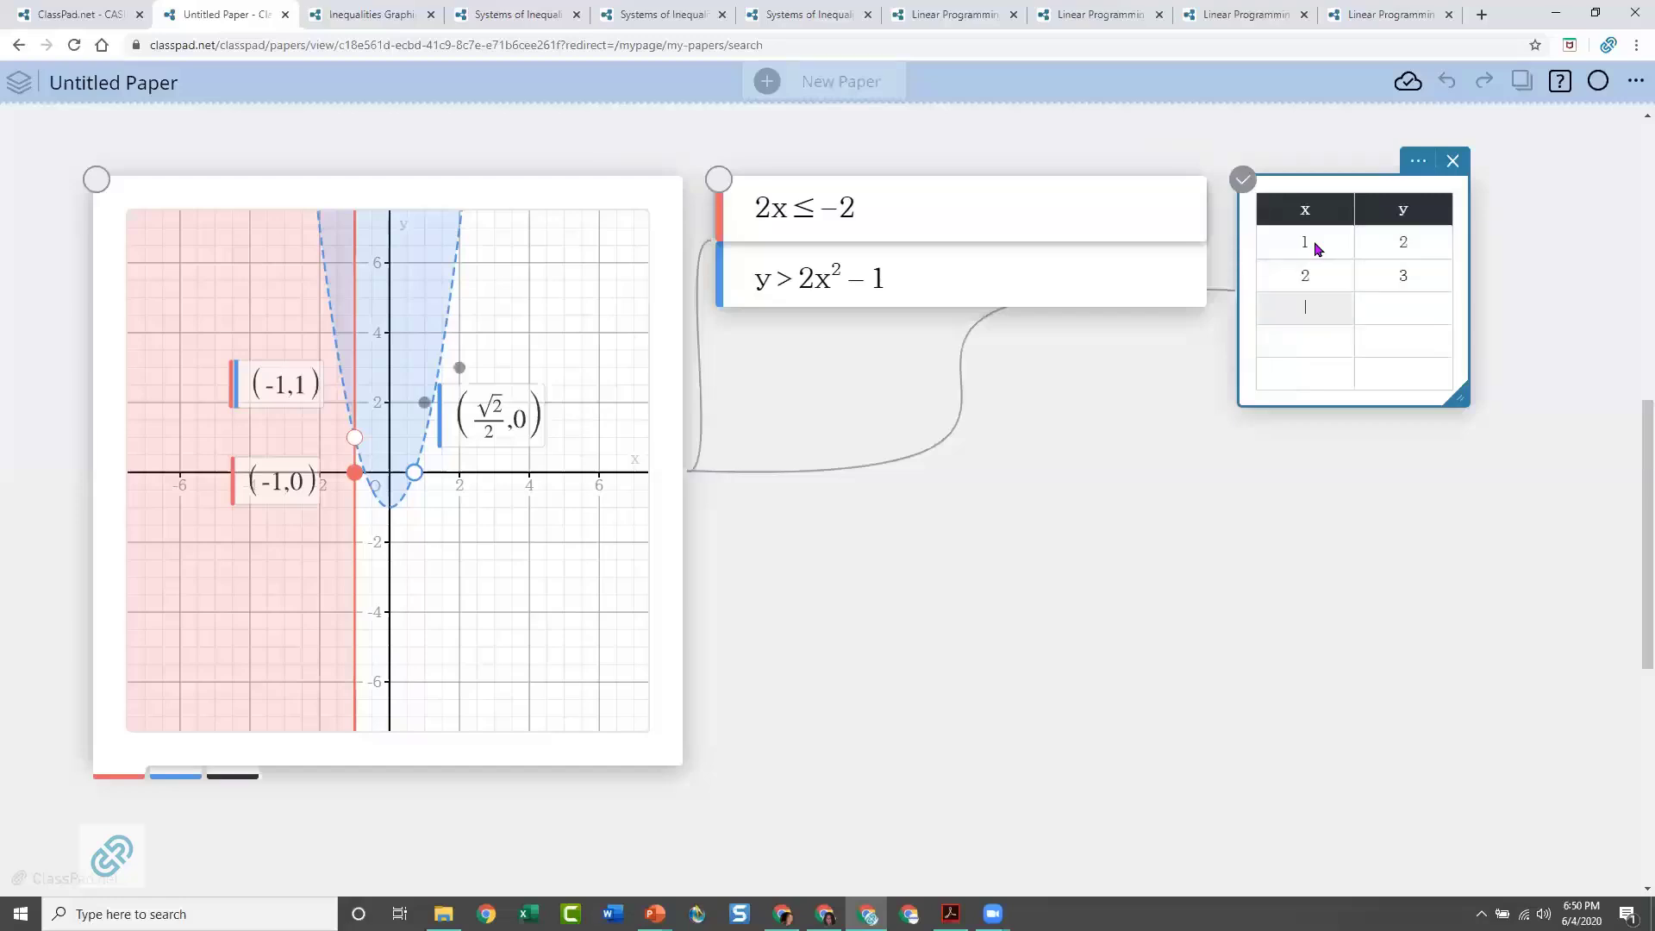
{"action": "key", "text": "Tab"}
{"action": "type", "text": "5"}
{"action": "key", "text": "Tab"}
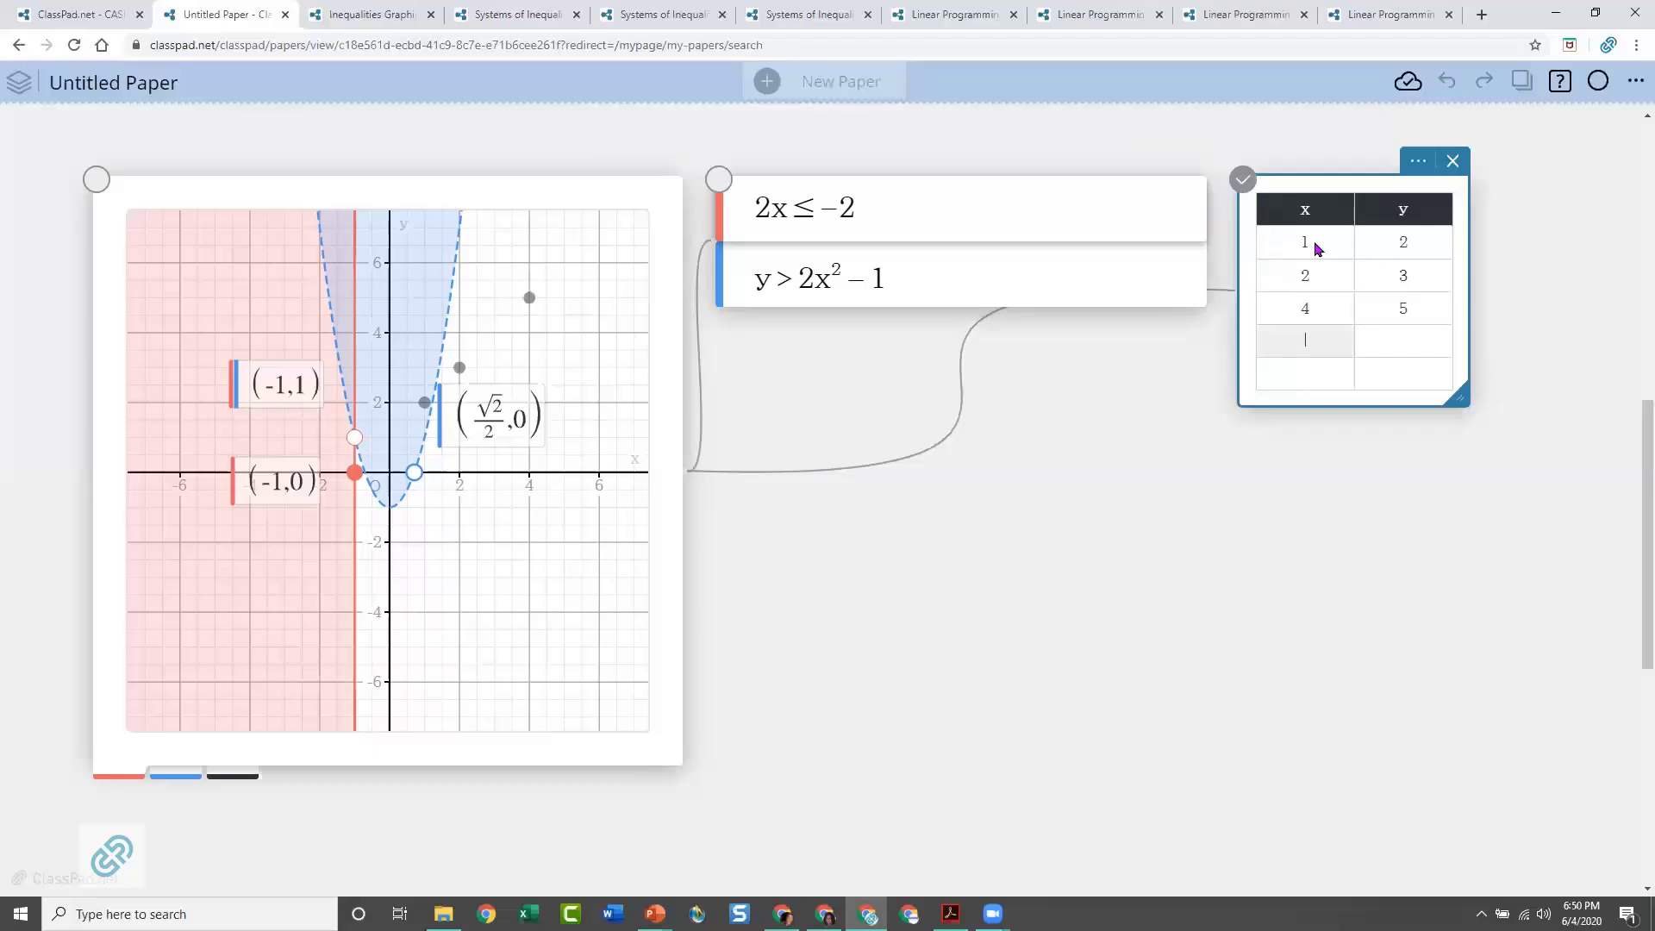
Place the table beside the graph, and move its three plotted points to about (0.72, 4.61), (-5.67, 4.81) and (-1.48, 6.19)
{"action": "left_click_drag", "start_coordinate": [1325, 171], "coordinate": [736, 431]}
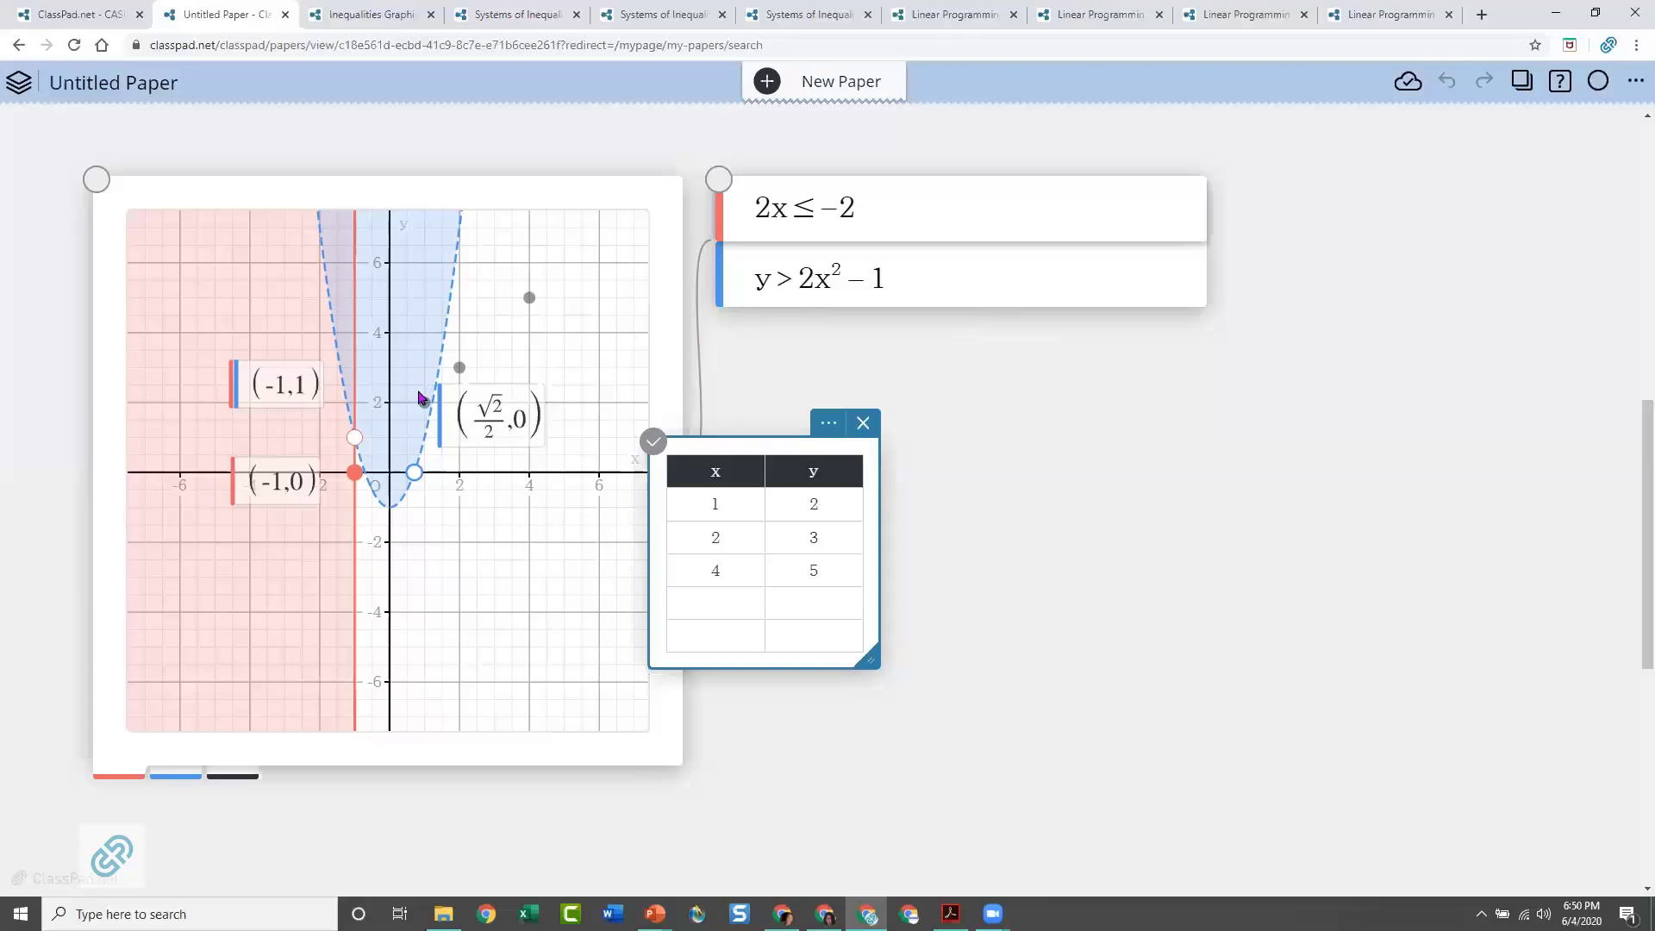
{"action": "left_click_drag", "start_coordinate": [422, 405], "coordinate": [405, 308]}
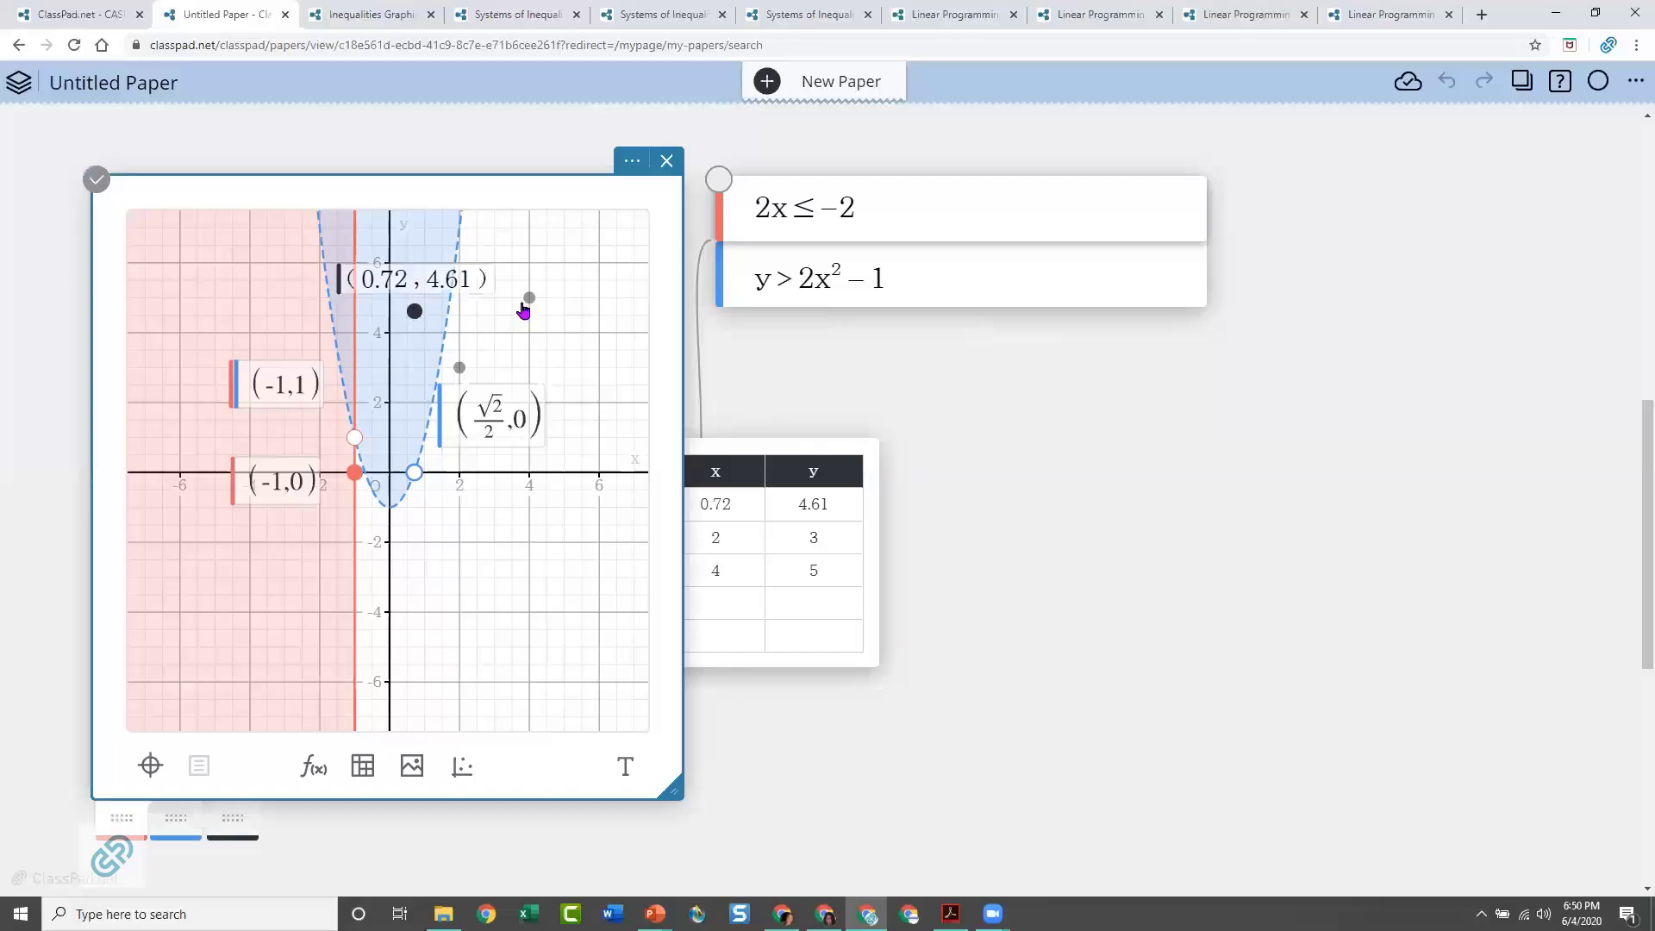
{"action": "left_click_drag", "start_coordinate": [529, 299], "coordinate": [192, 307]}
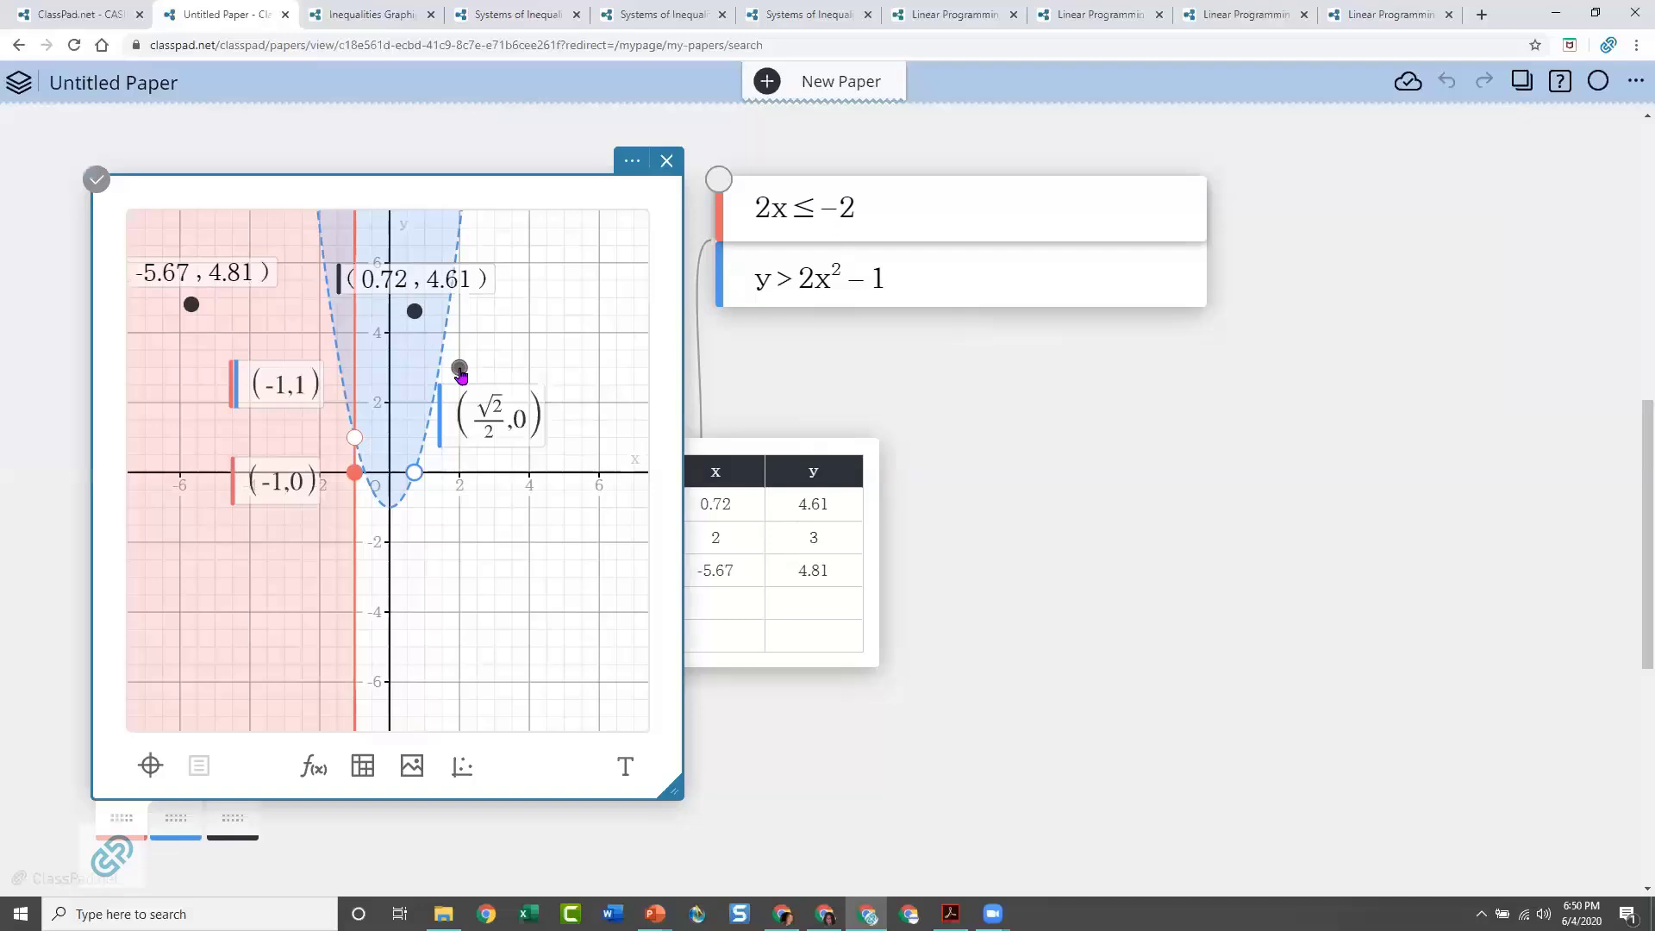
{"action": "left_click_drag", "start_coordinate": [459, 369], "coordinate": [341, 261]}
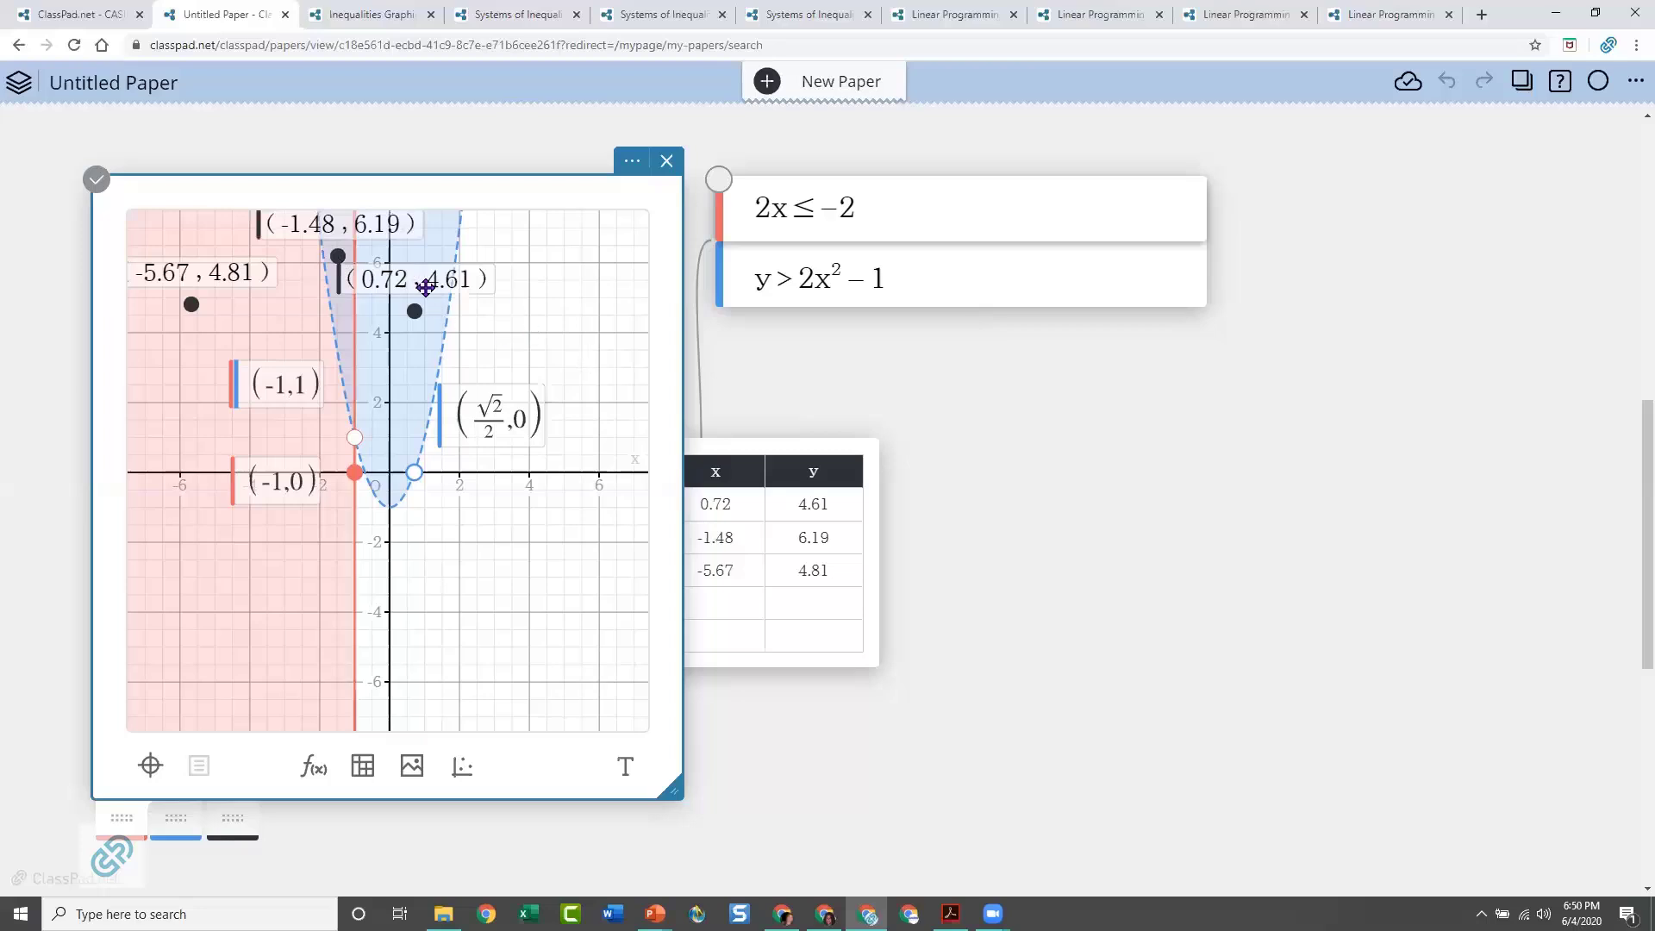
Move the (0.72, 4.61) label to the right of its point, place the table clear of the graph, and deselect it
{"action": "left_click_drag", "start_coordinate": [435, 286], "coordinate": [549, 302]}
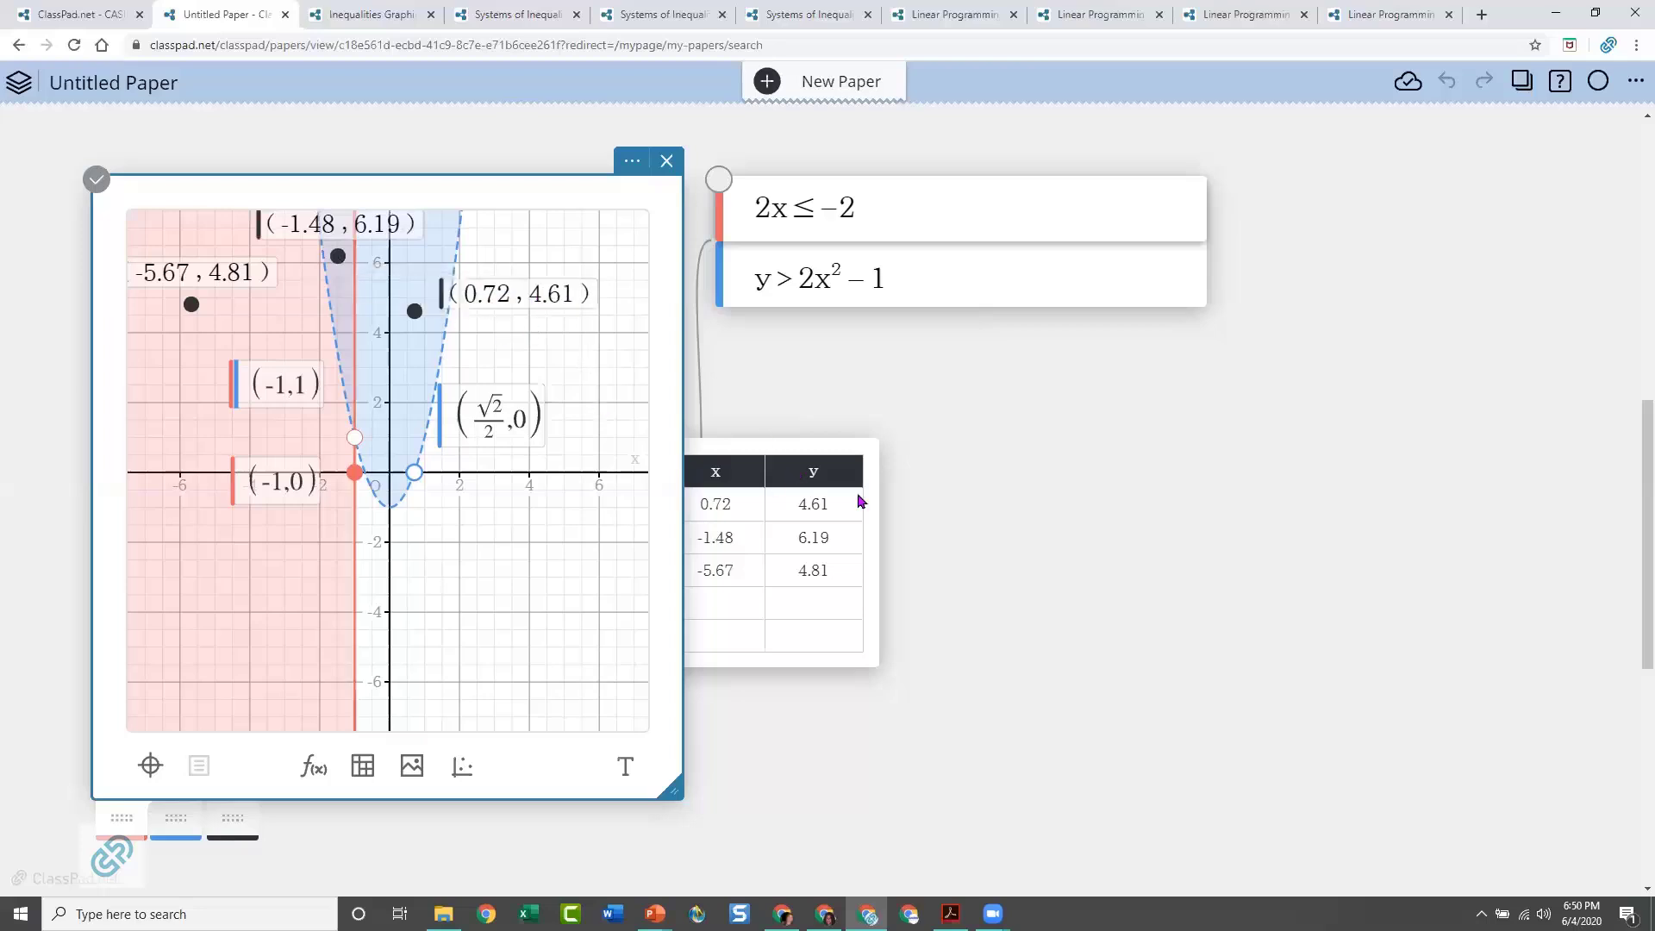
{"action": "left_click_drag", "start_coordinate": [787, 447], "coordinate": [1056, 437]}
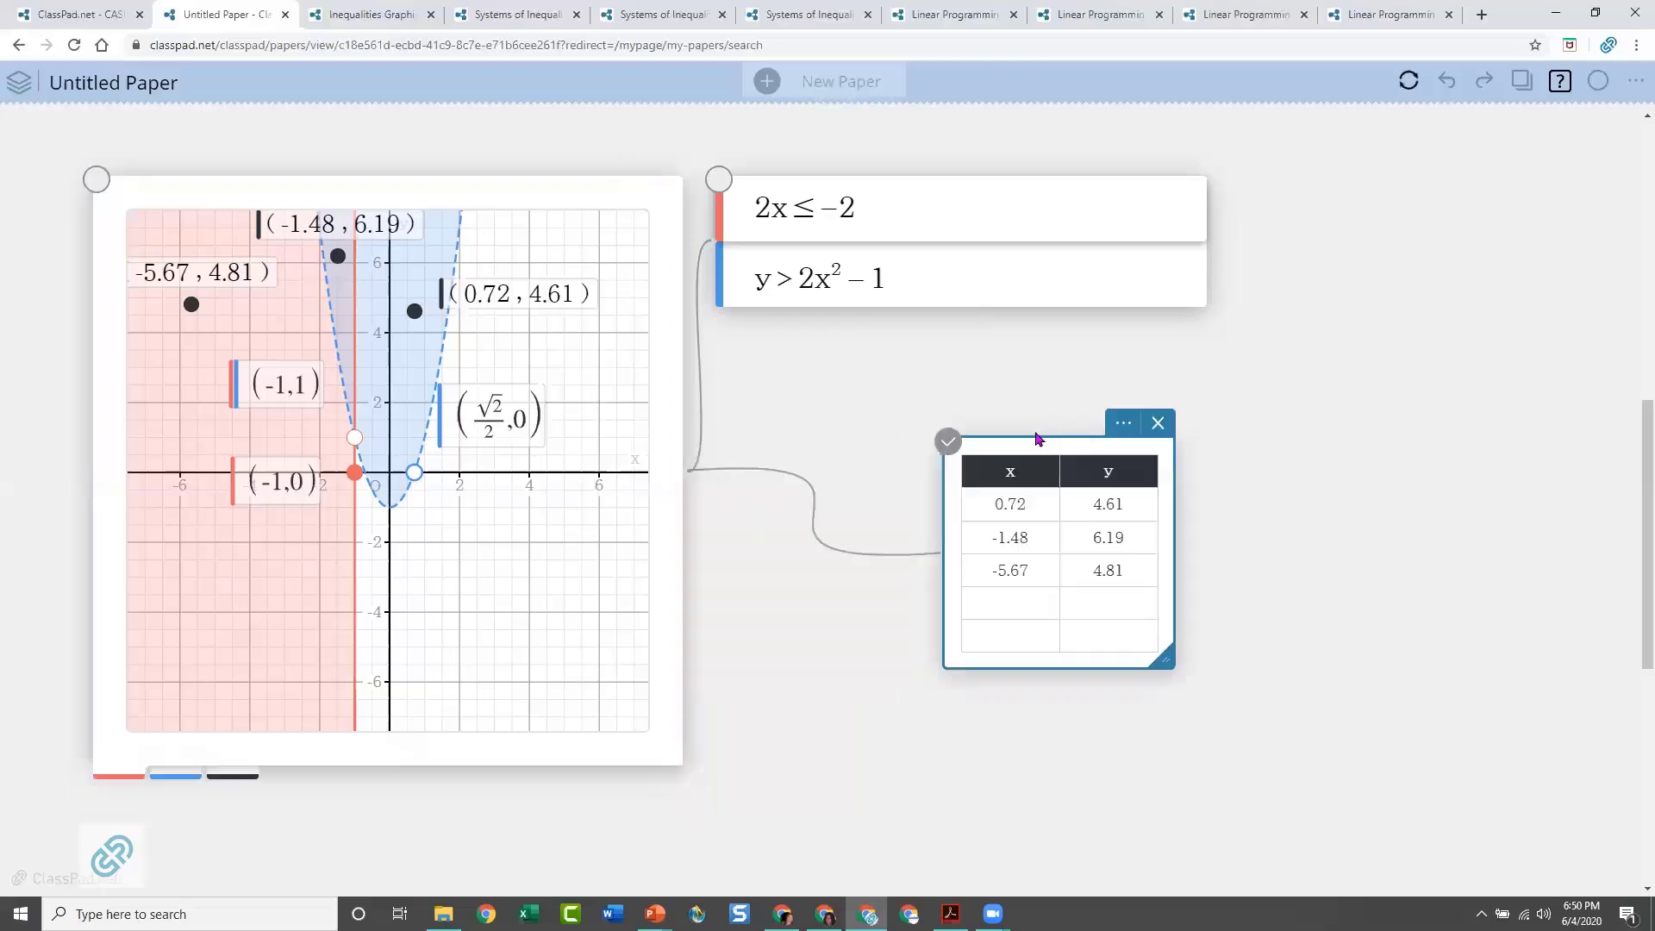
{"action": "left_click", "coordinate": [866, 377]}
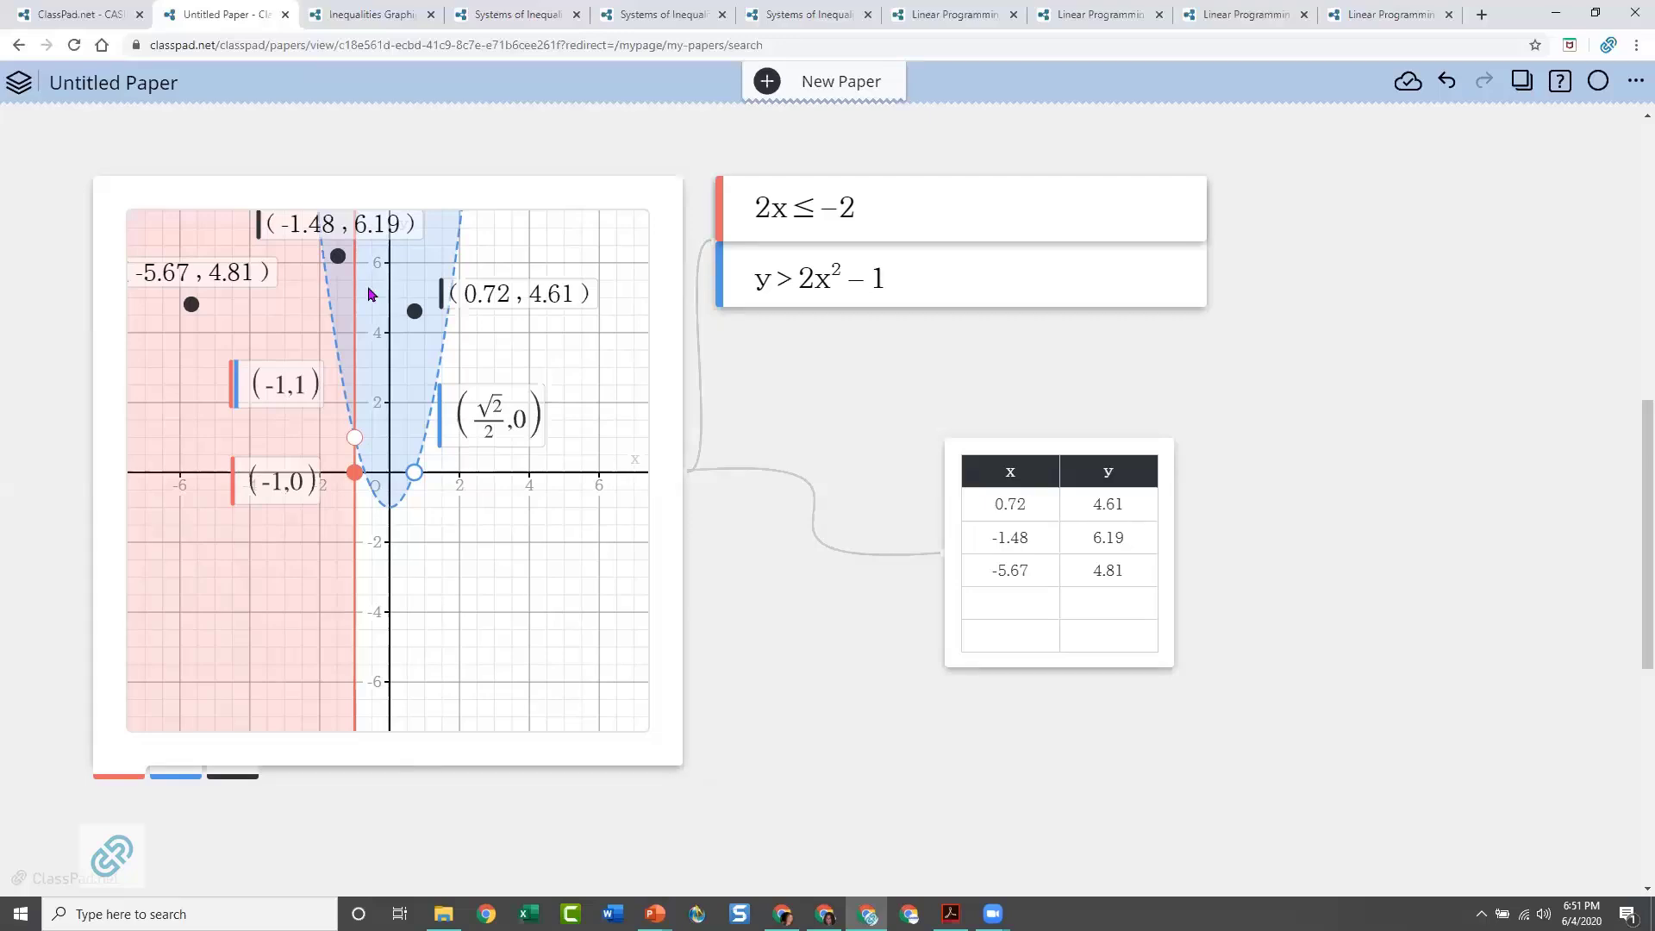
Set the graph's inequality plot to Intersection so that only the overlap of the two inequalities is shaded
{"action": "left_click", "coordinate": [620, 193]}
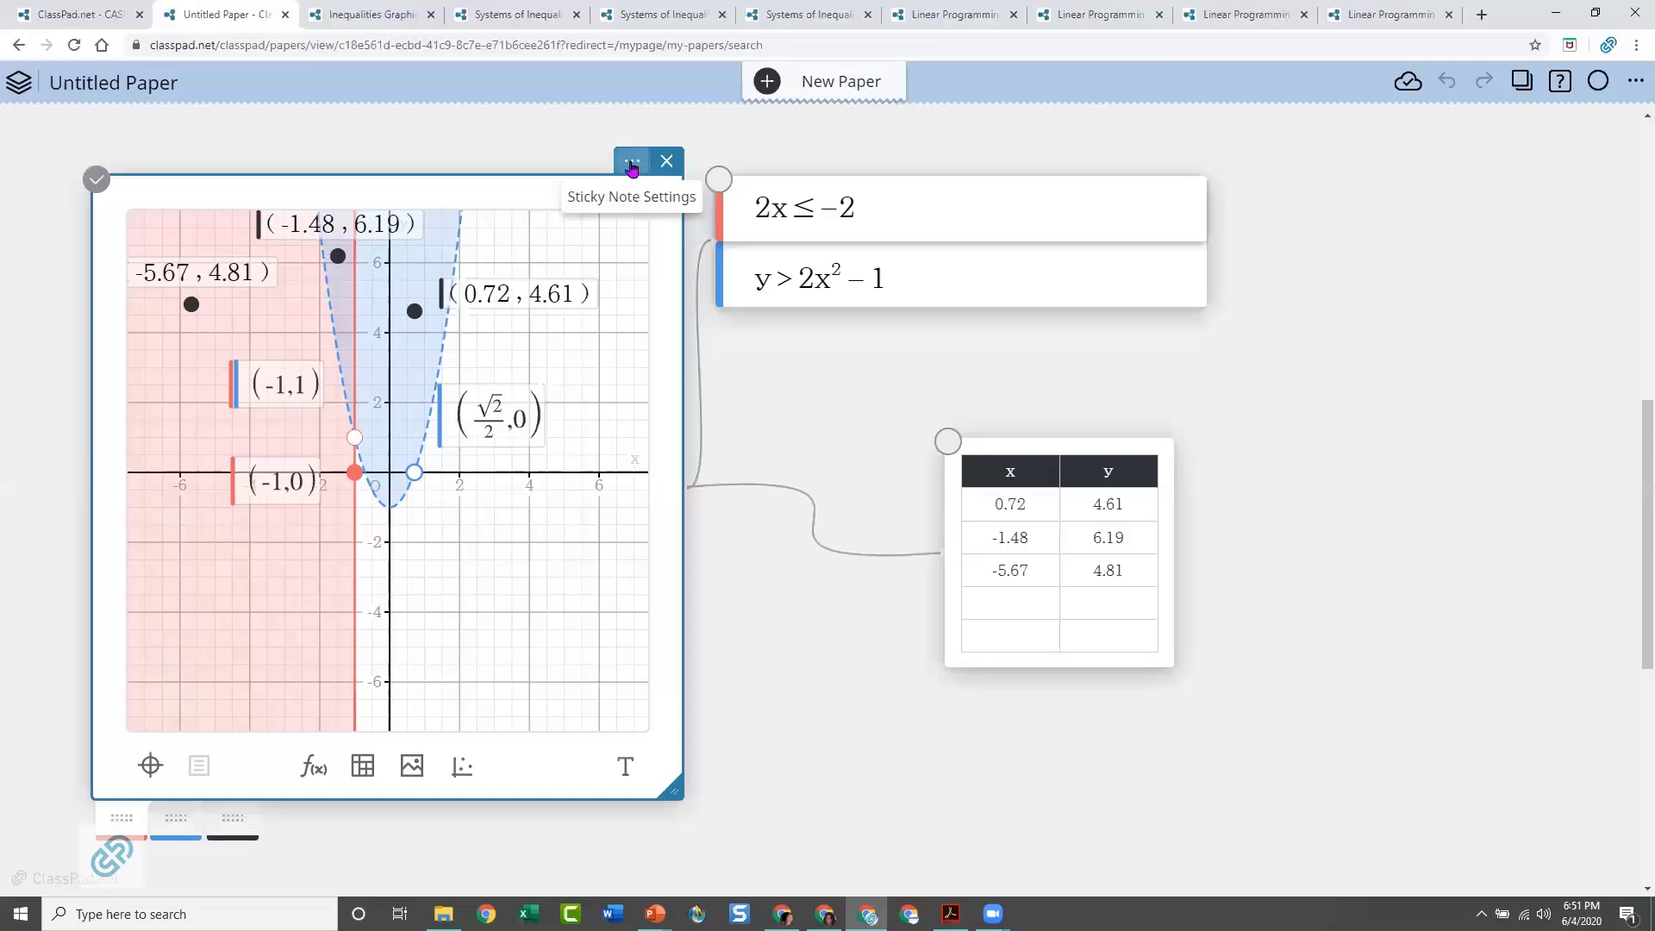
{"action": "left_click", "coordinate": [632, 164]}
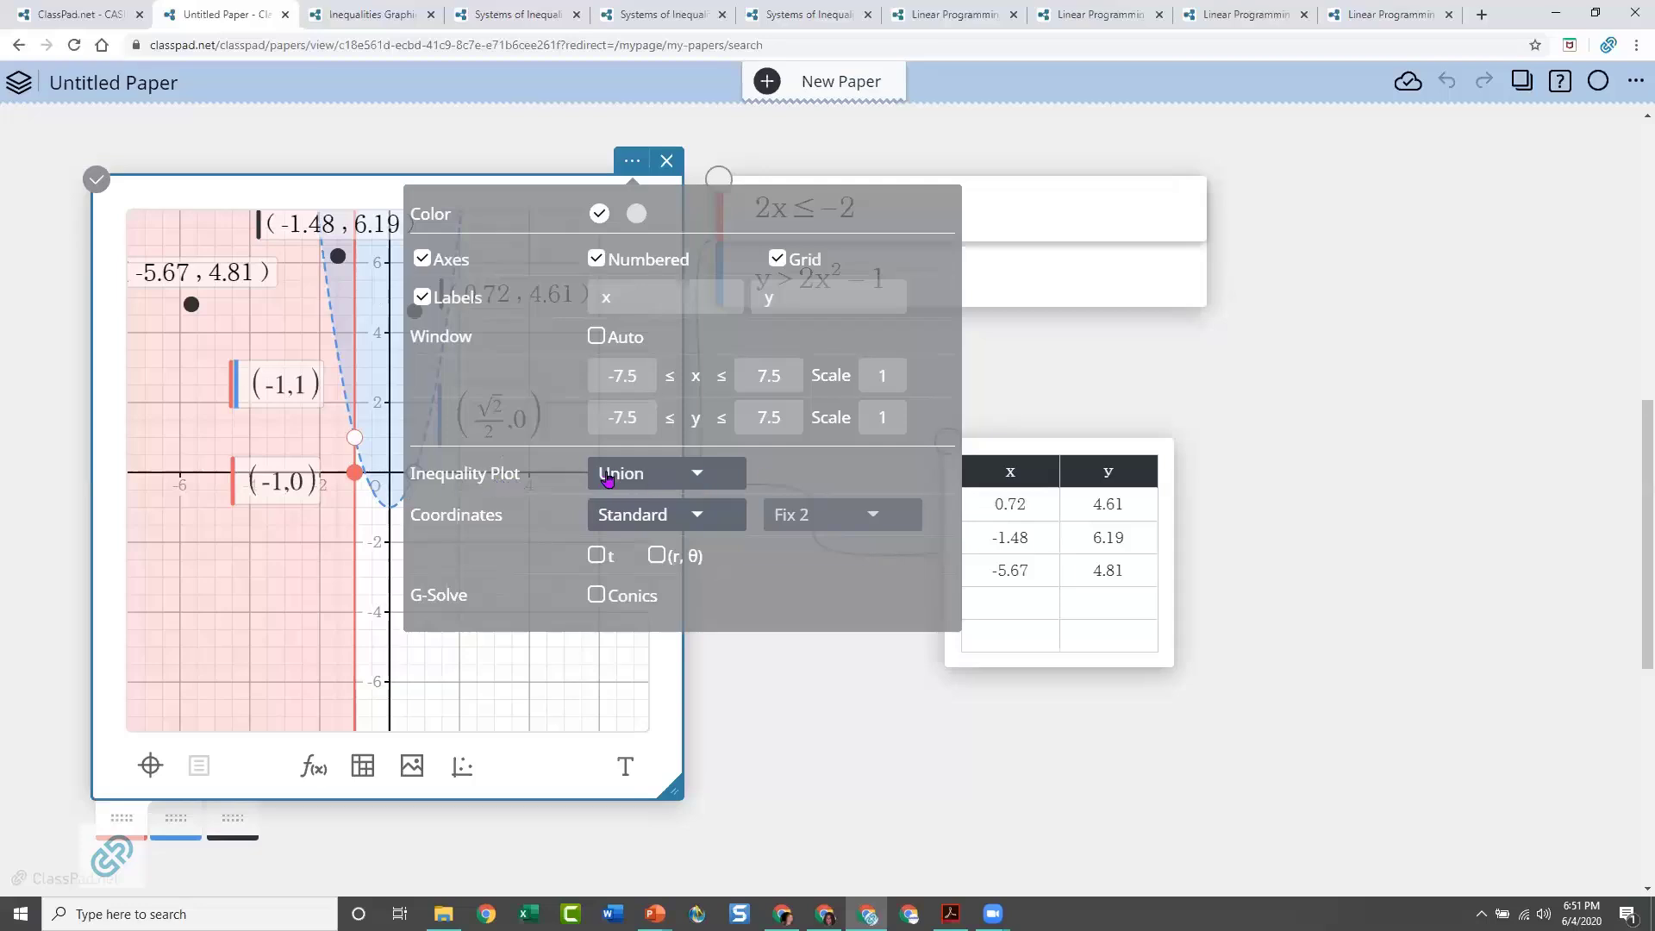
{"action": "left_click", "coordinate": [697, 479]}
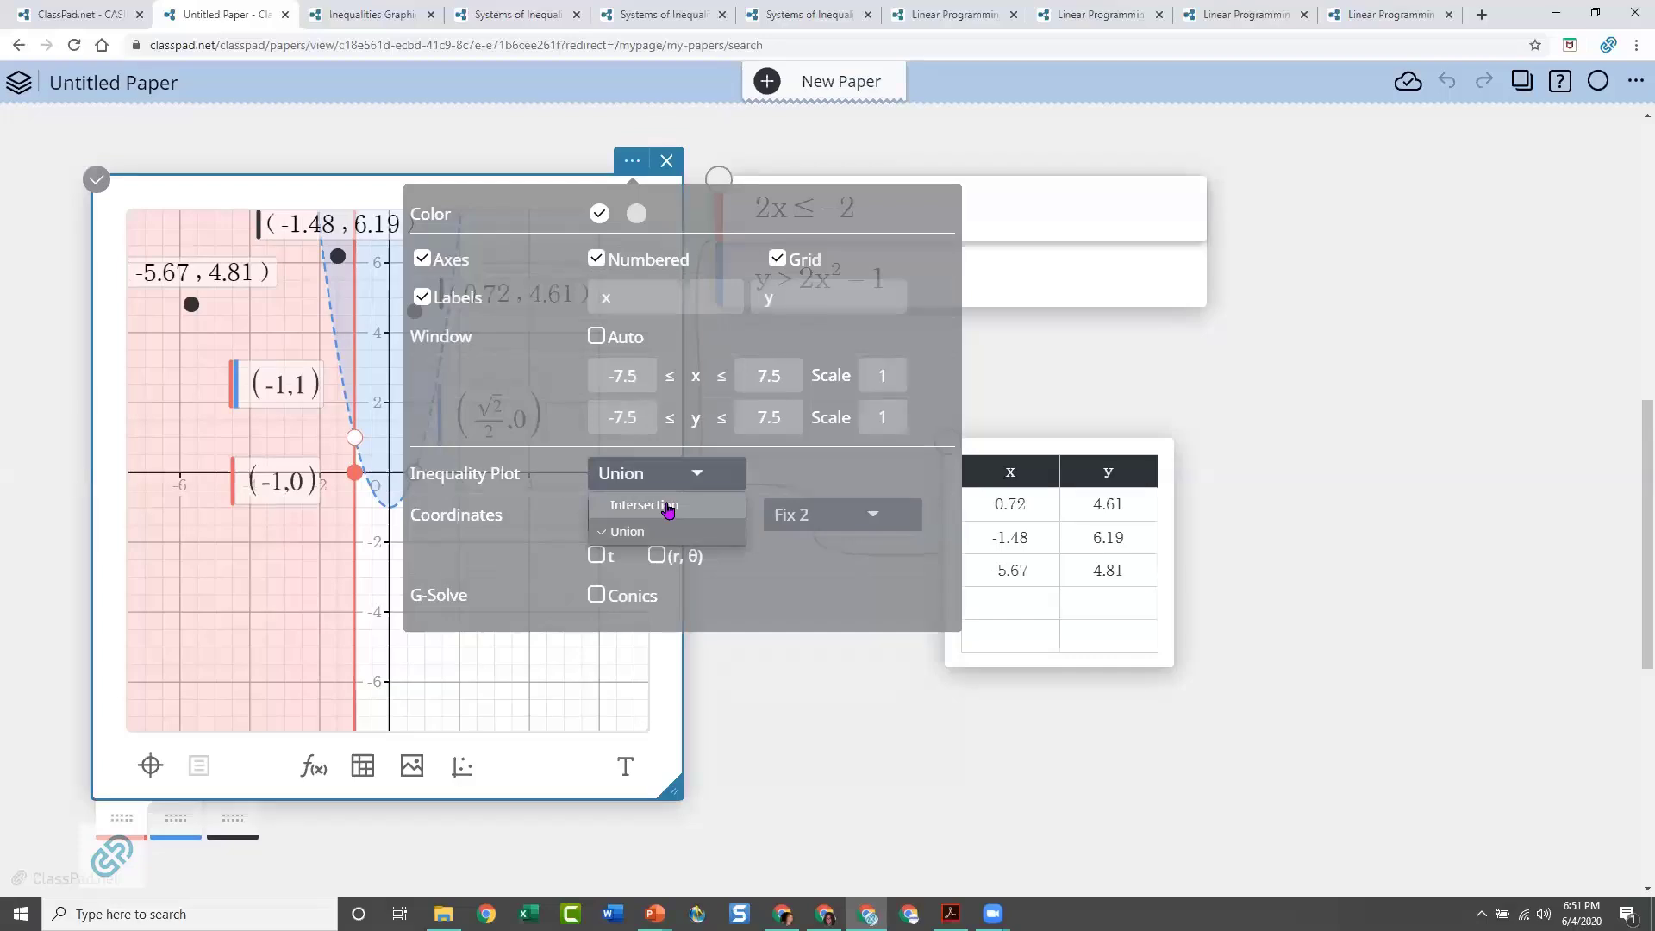
{"action": "left_click", "coordinate": [668, 508]}
{"action": "left_click", "coordinate": [1302, 402]}
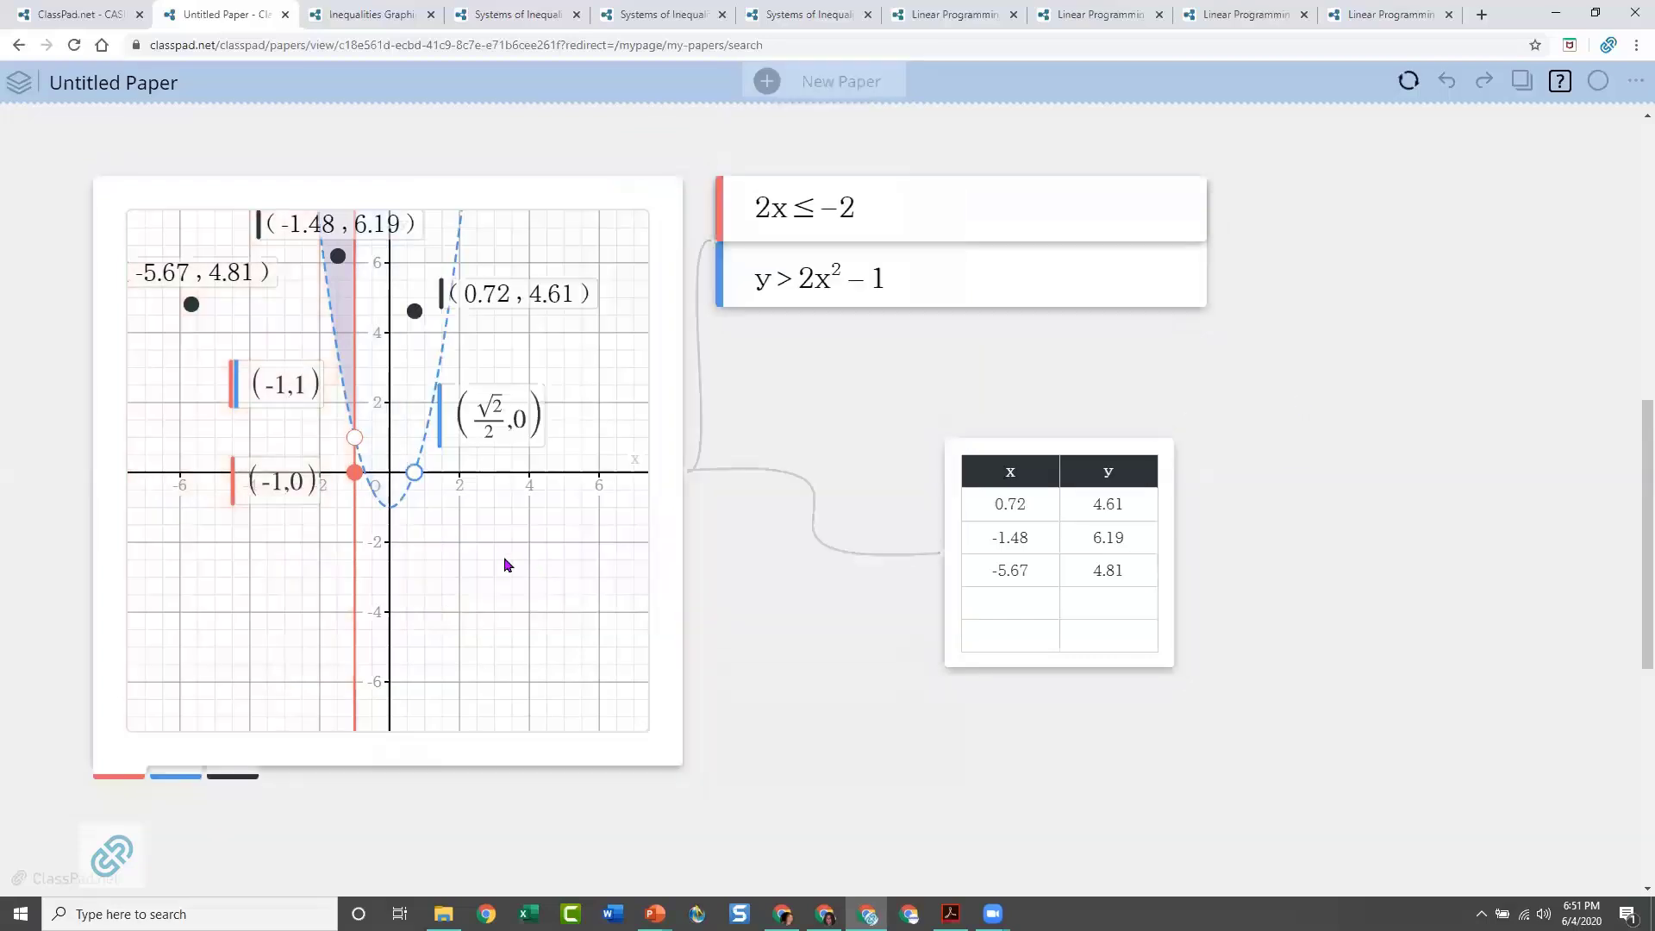
{"action": "left_click", "coordinate": [457, 541]}
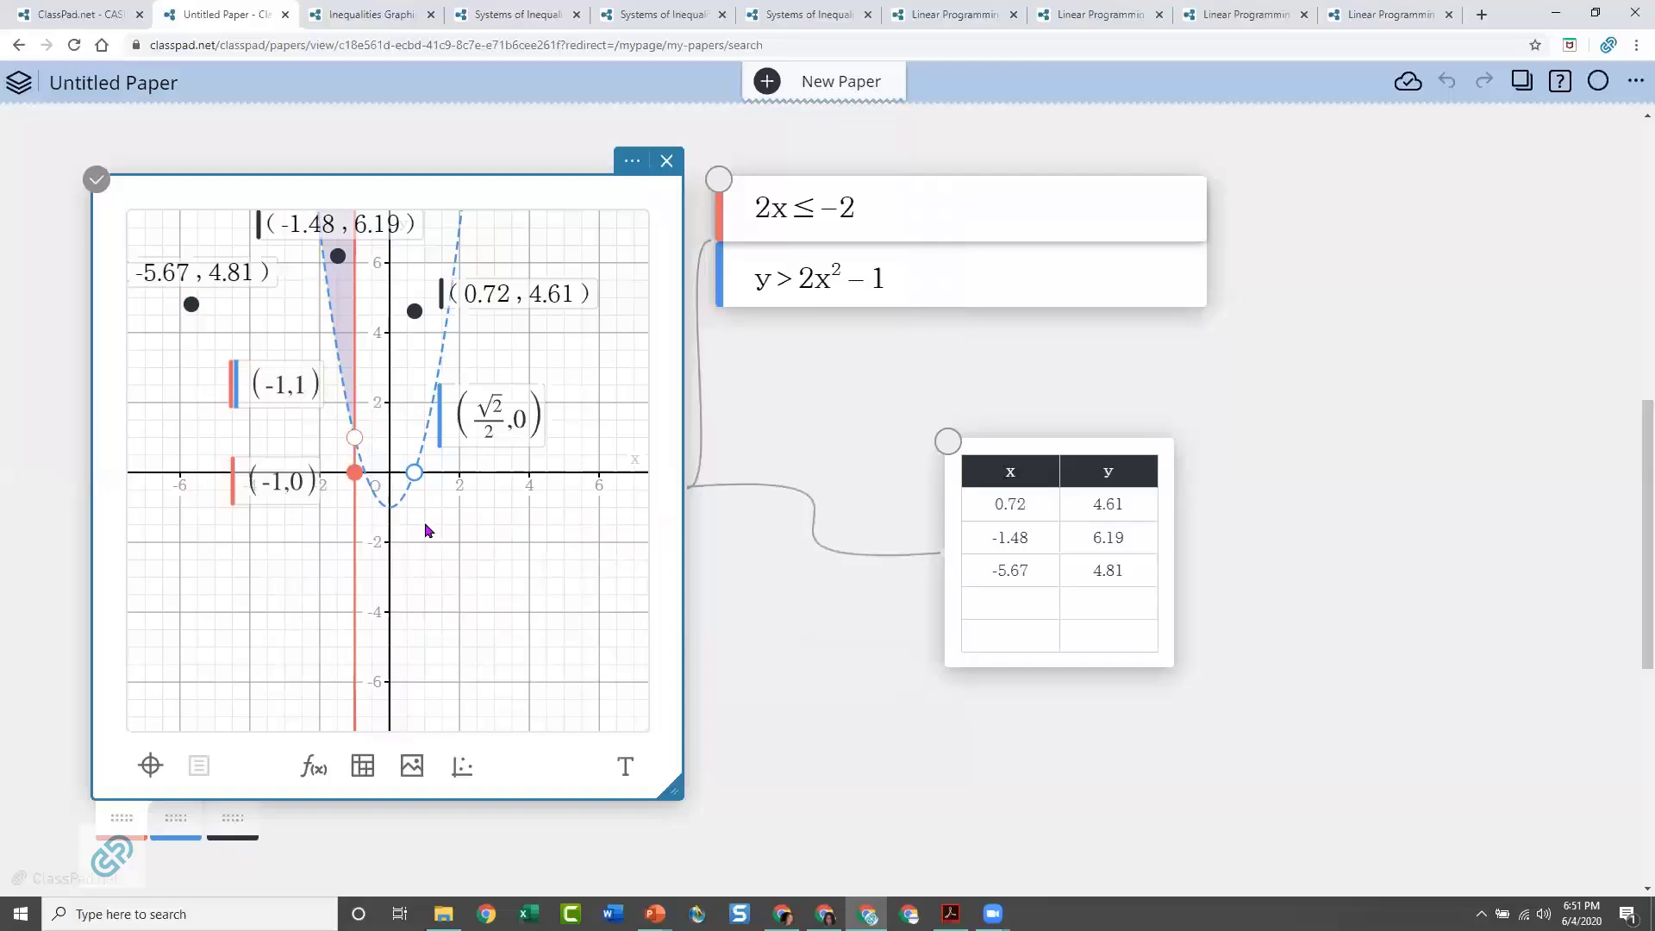
{"action": "left_click_drag", "start_coordinate": [427, 543], "coordinate": [440, 639]}
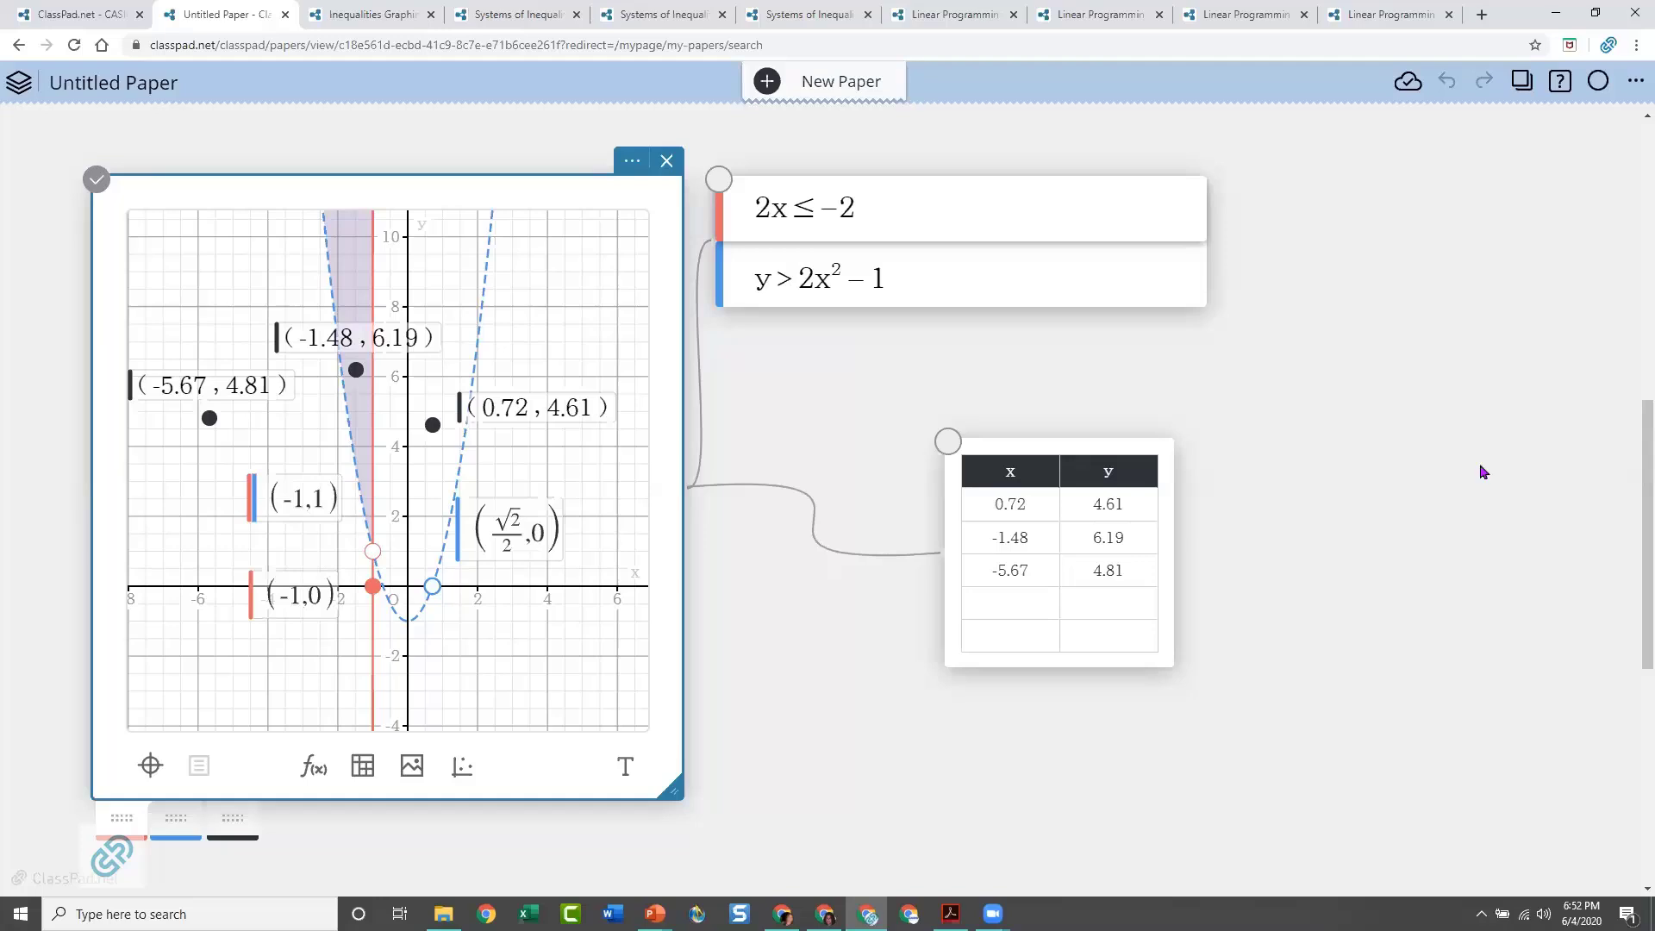
In the Inequalities Graphing - Linear and Non-Linear paper, move three blue points onto the line at about (-1, 6), (-0.5, 4) and (0.37, 0.52)
{"action": "key", "text": "alt+Tab"}
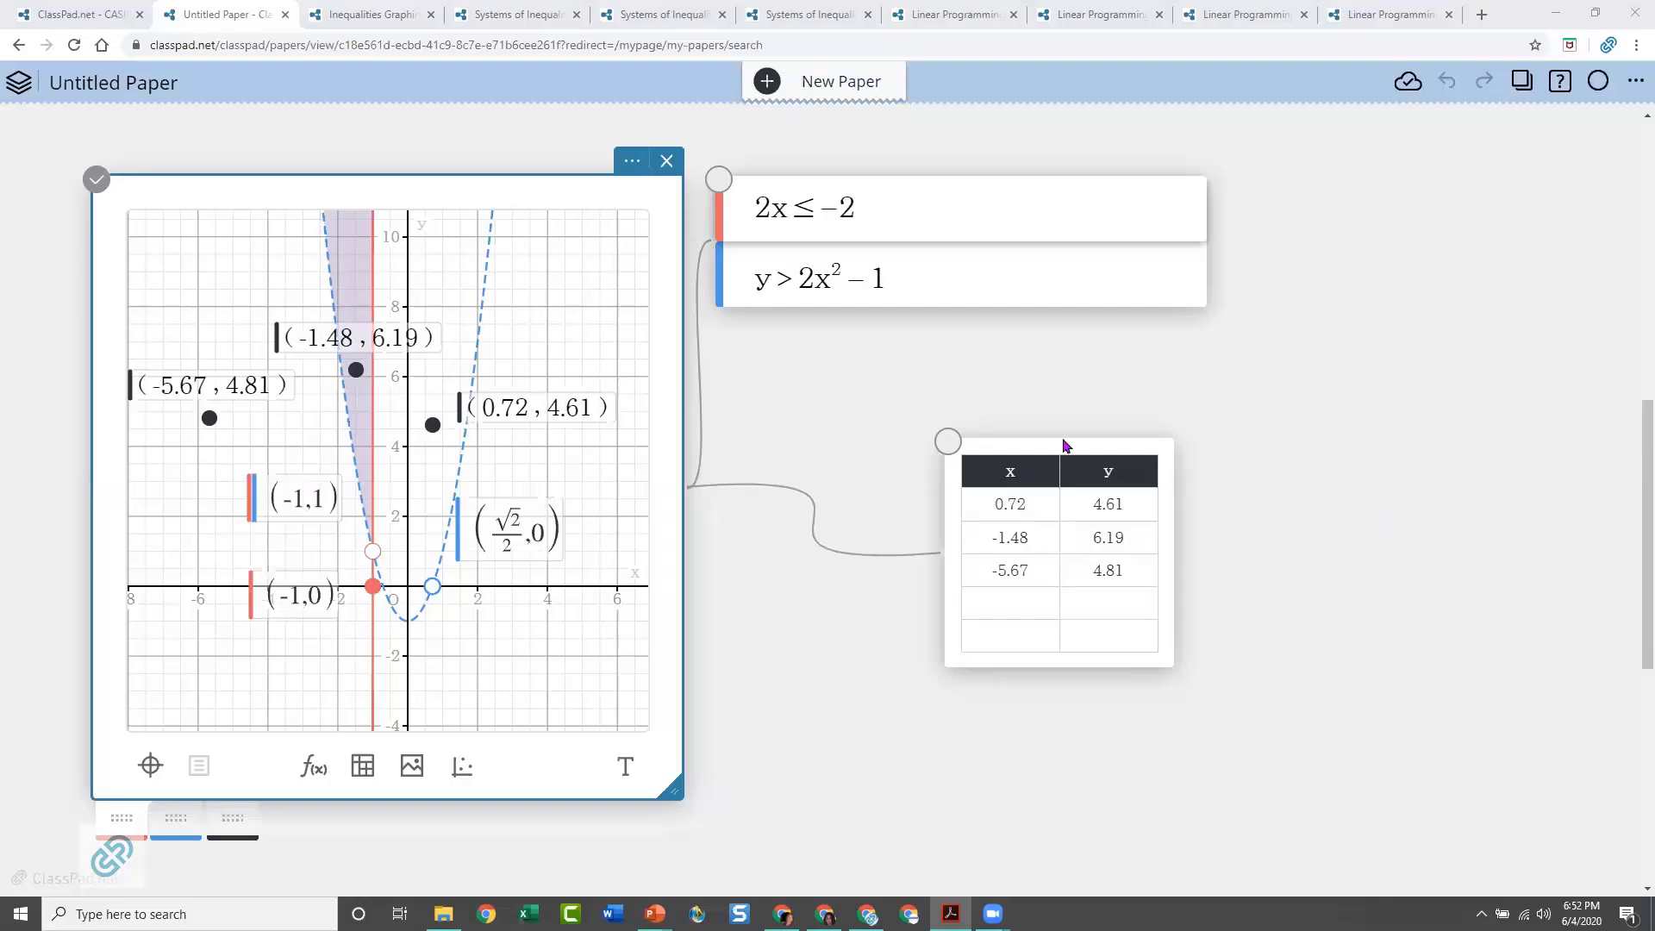
{"action": "left_click", "coordinate": [372, 15]}
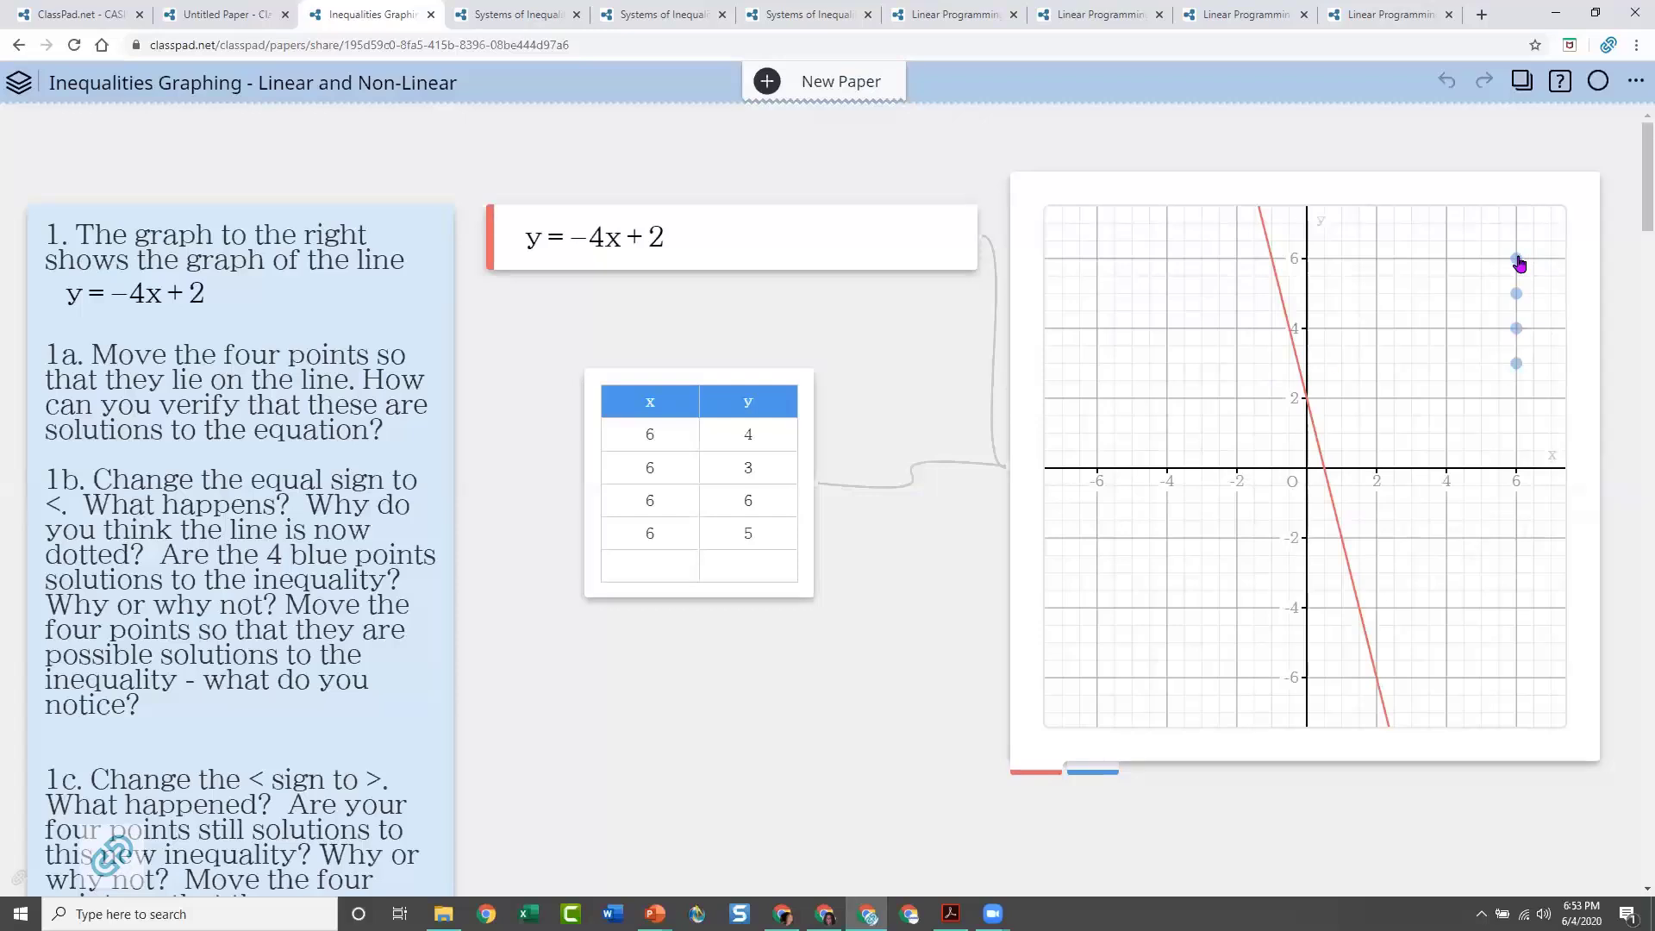
{"action": "left_click_drag", "start_coordinate": [1519, 264], "coordinate": [1272, 266]}
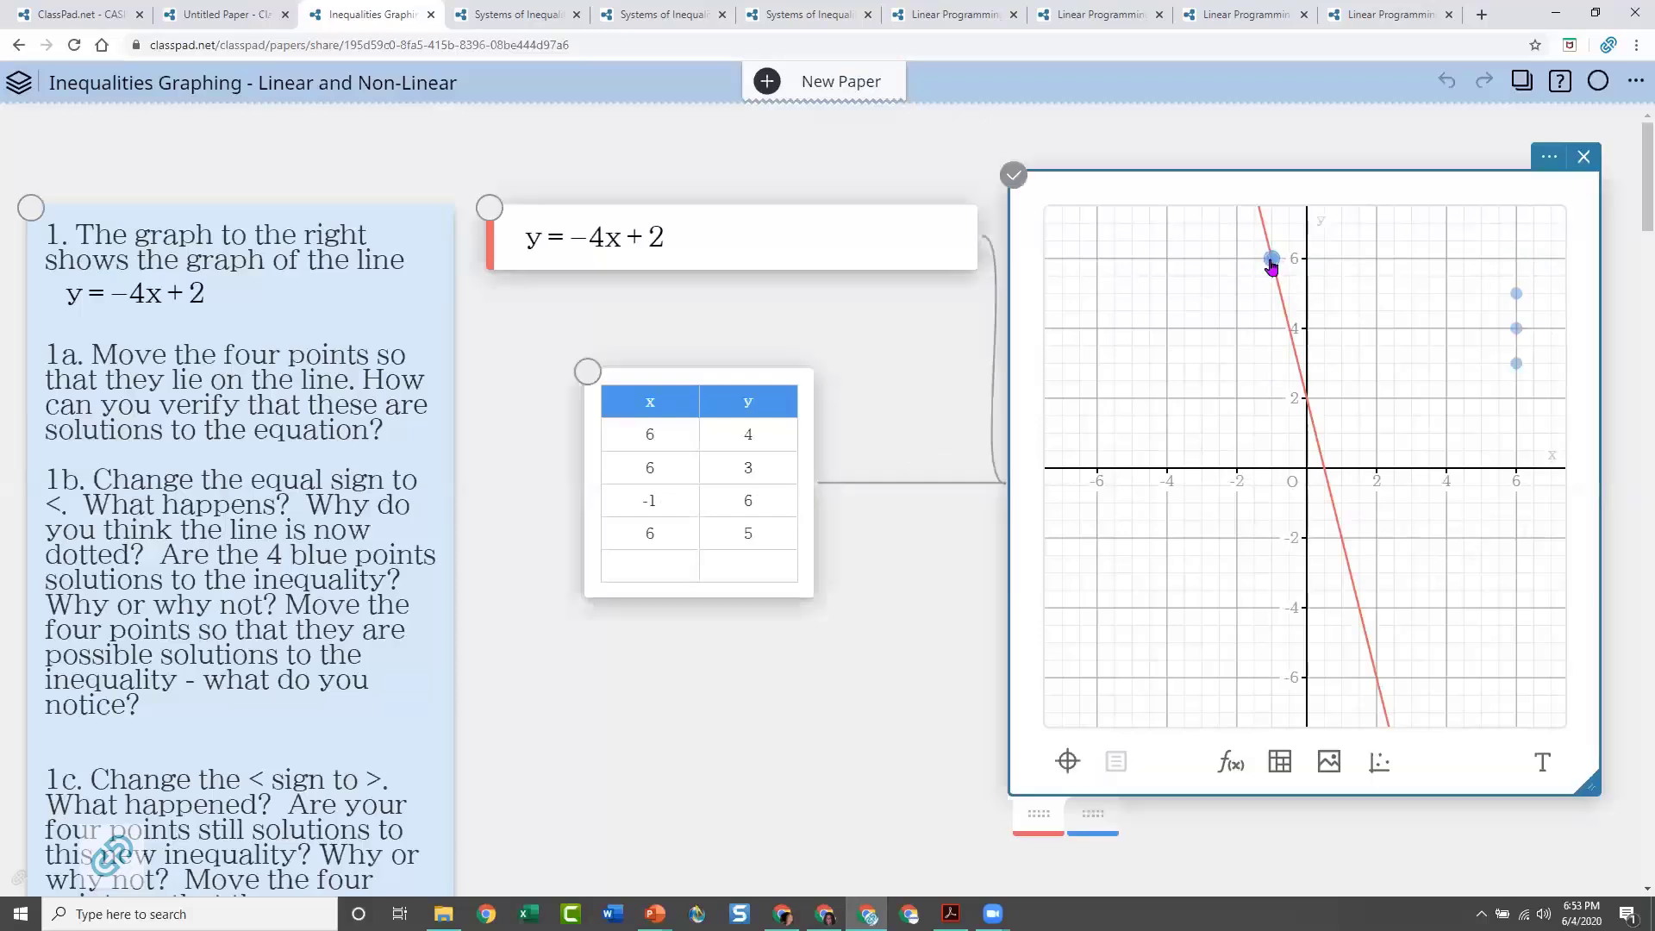
{"action": "left_click_drag", "start_coordinate": [1514, 295], "coordinate": [1290, 328]}
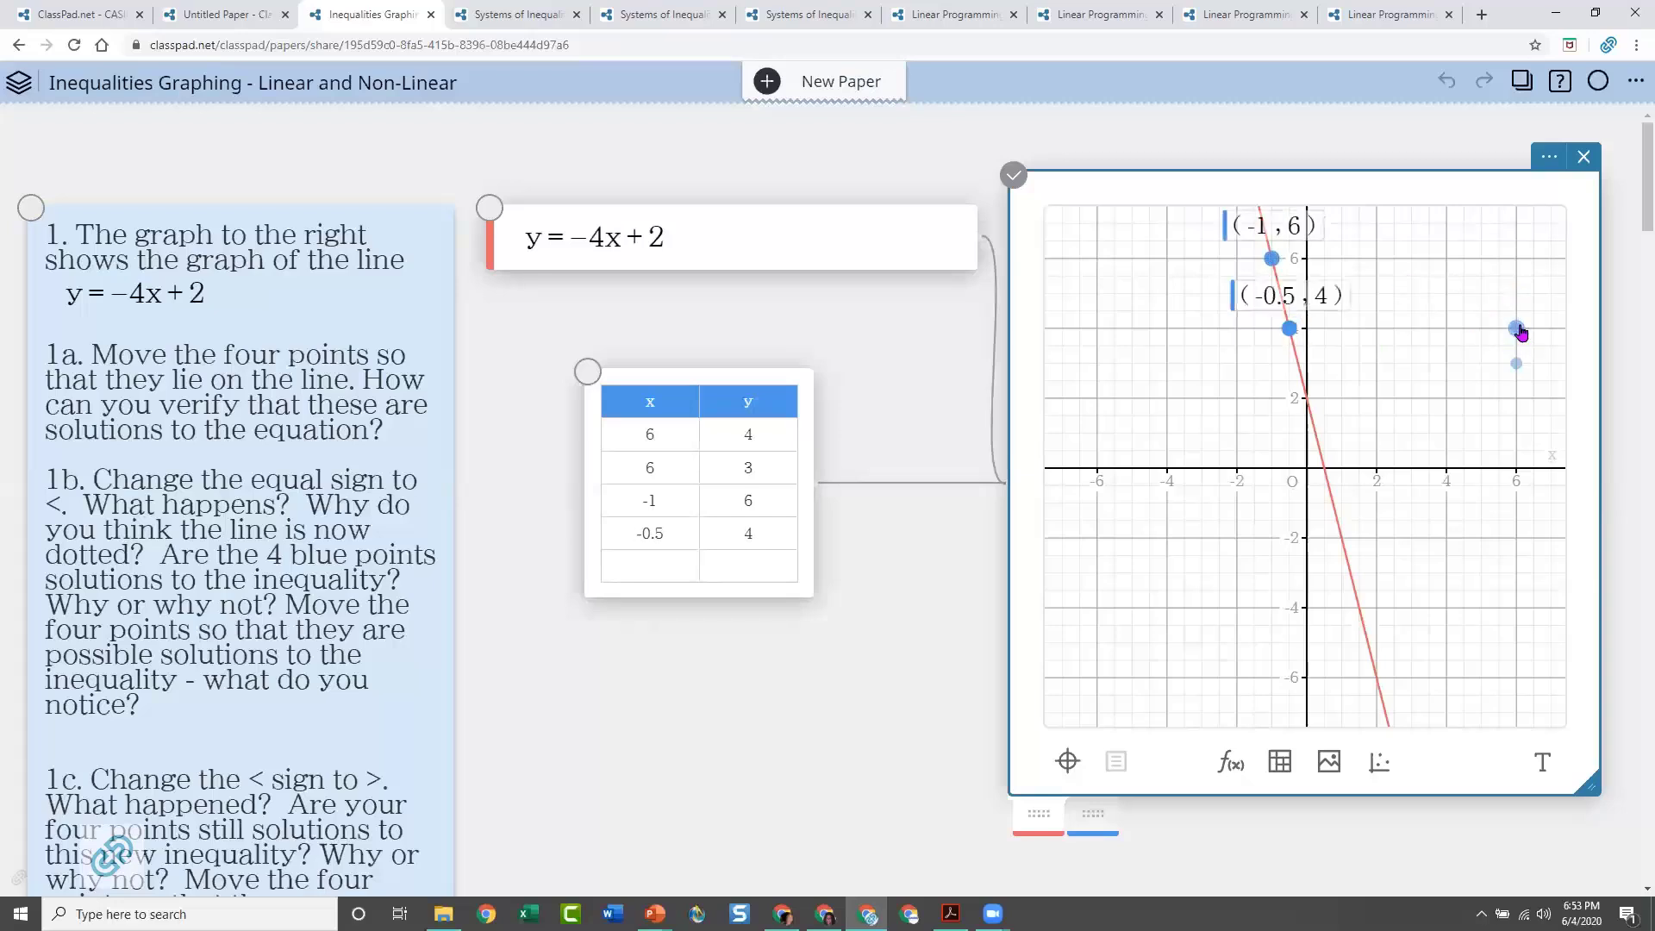
{"action": "left_click_drag", "start_coordinate": [1519, 330], "coordinate": [1321, 453]}
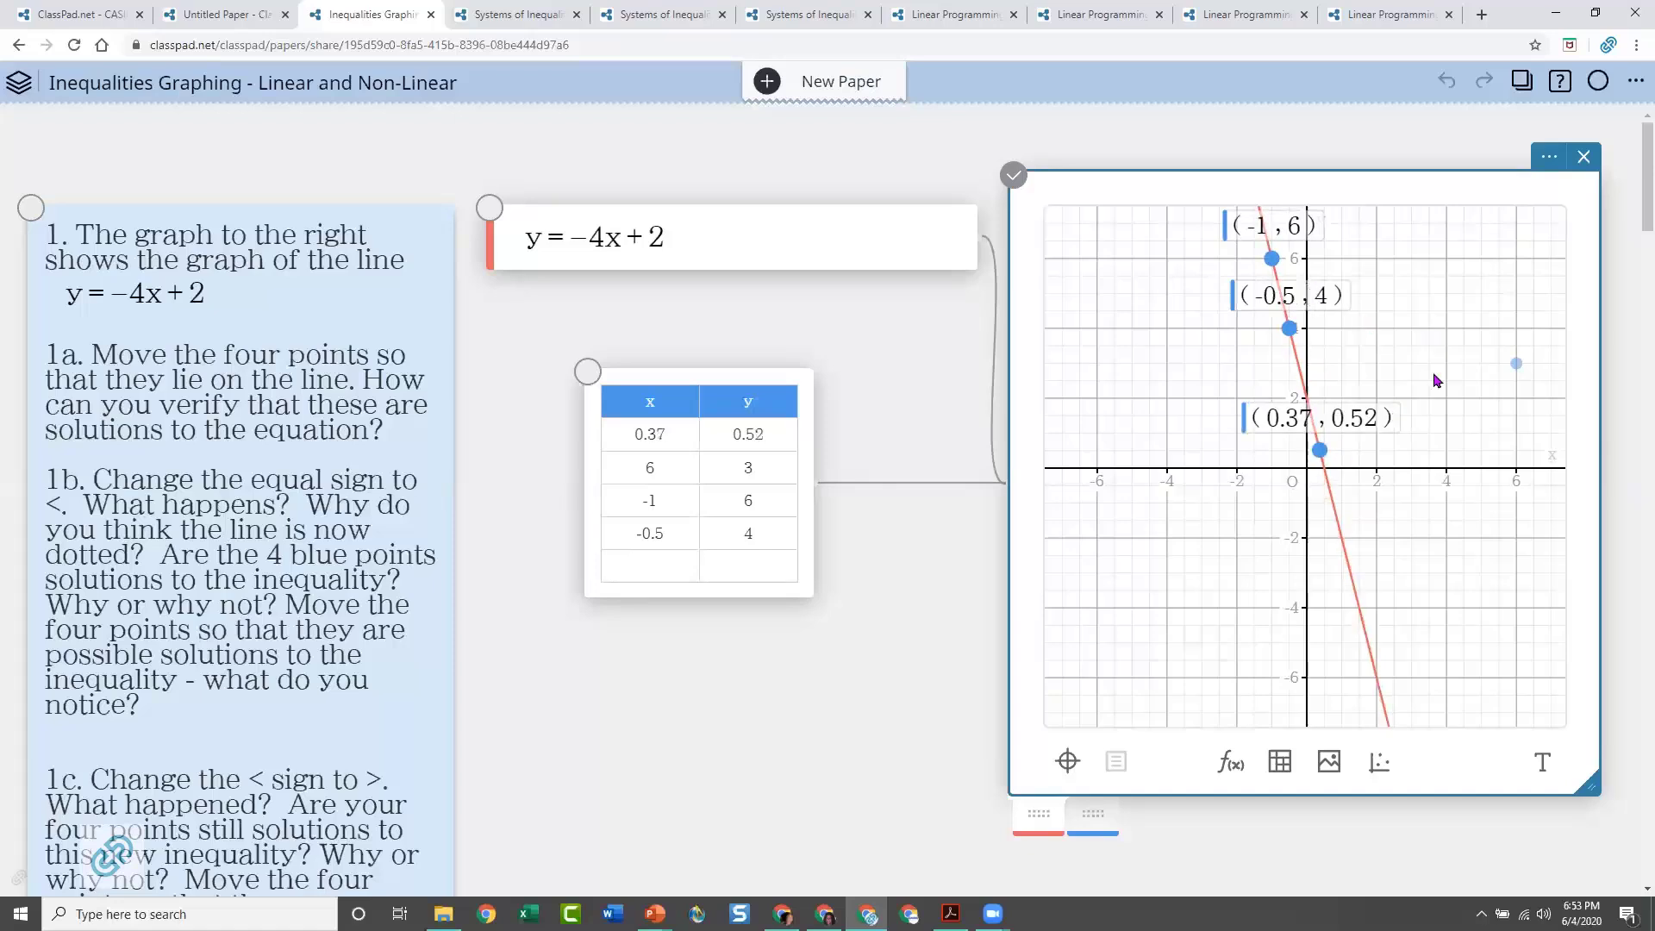
Replace the equal sign in y = −4x + 2 with < and graph the inequality y < −4x + 2
{"action": "left_click", "coordinate": [570, 234]}
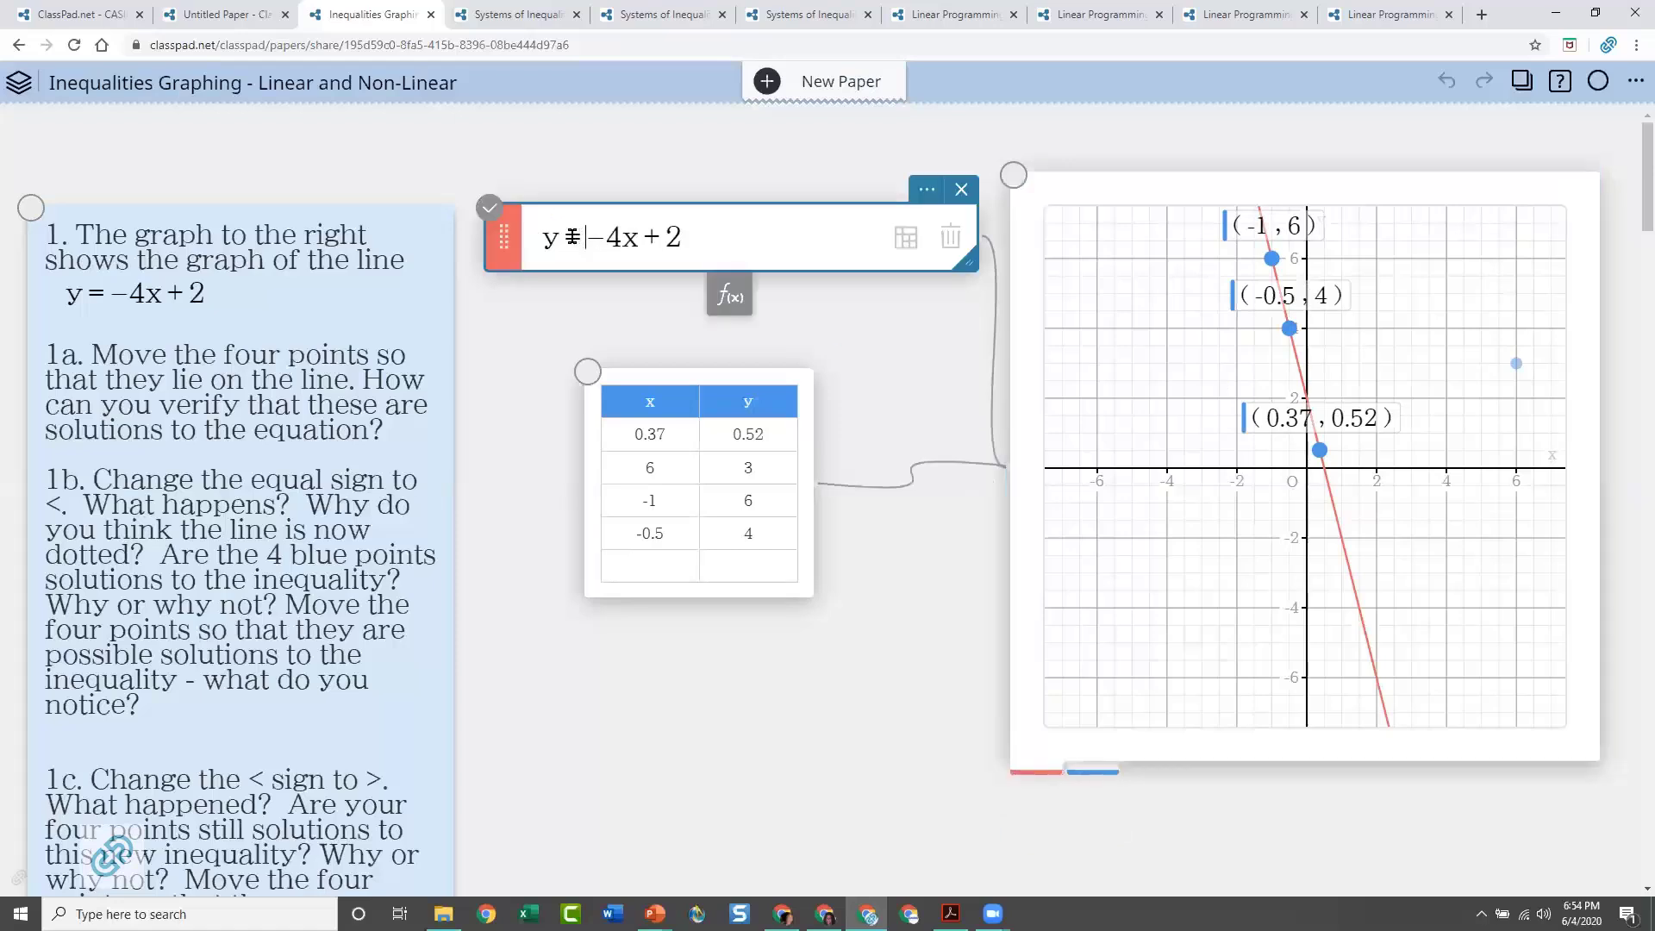
{"action": "double_click", "coordinate": [570, 235]}
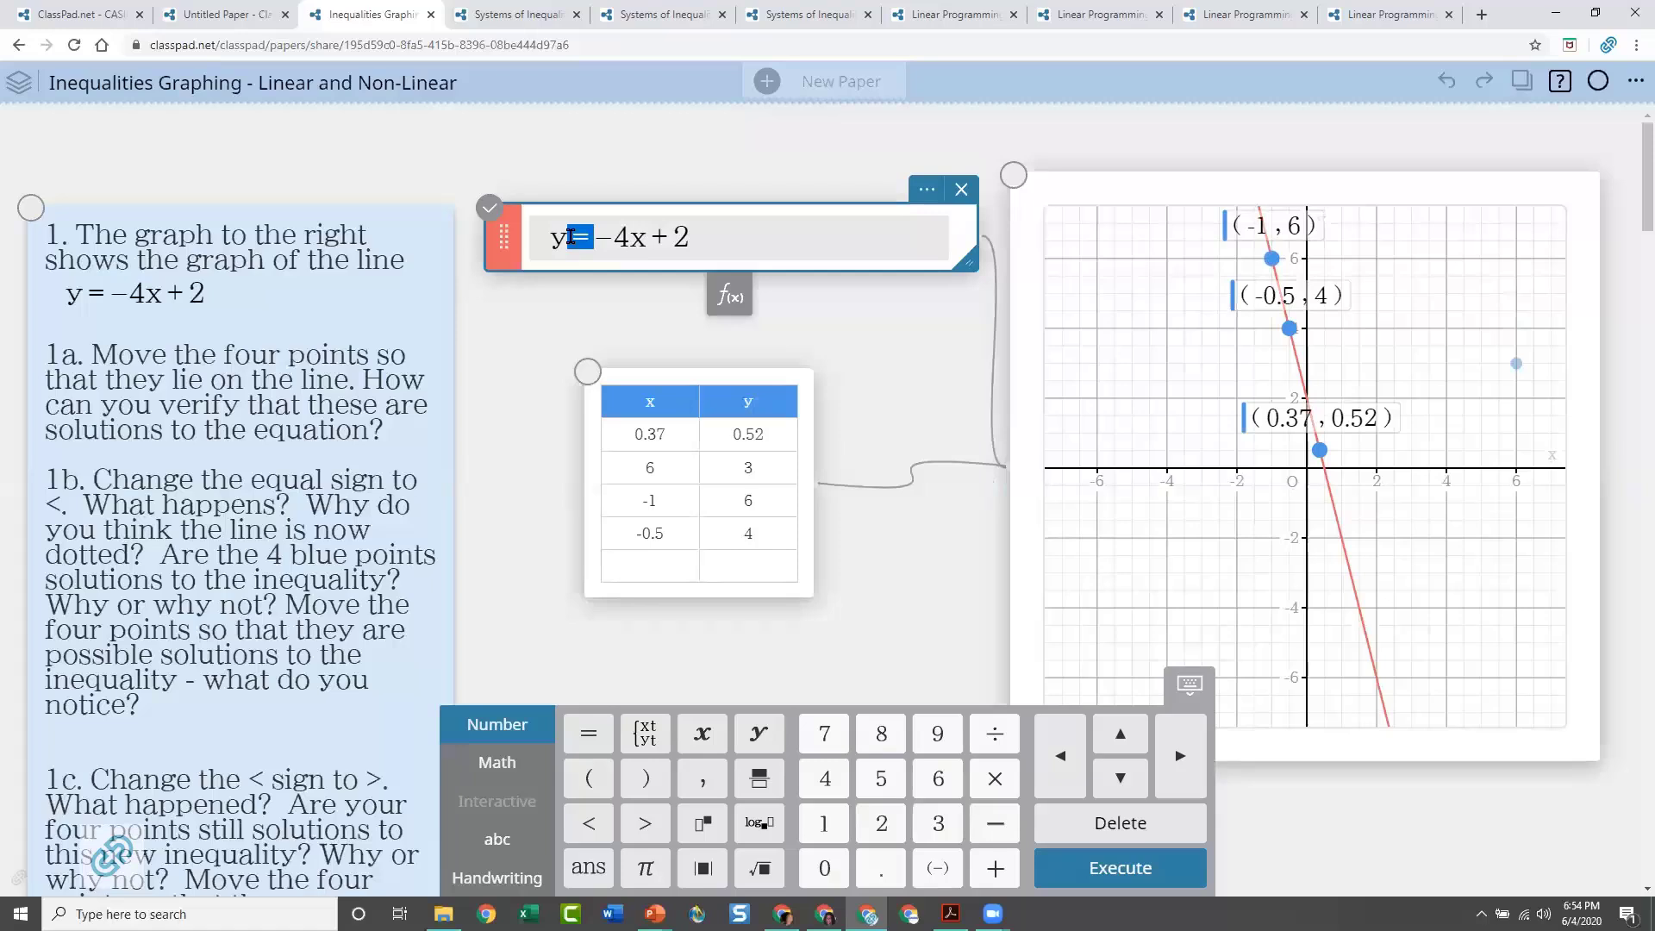
{"action": "left_click", "coordinate": [589, 823]}
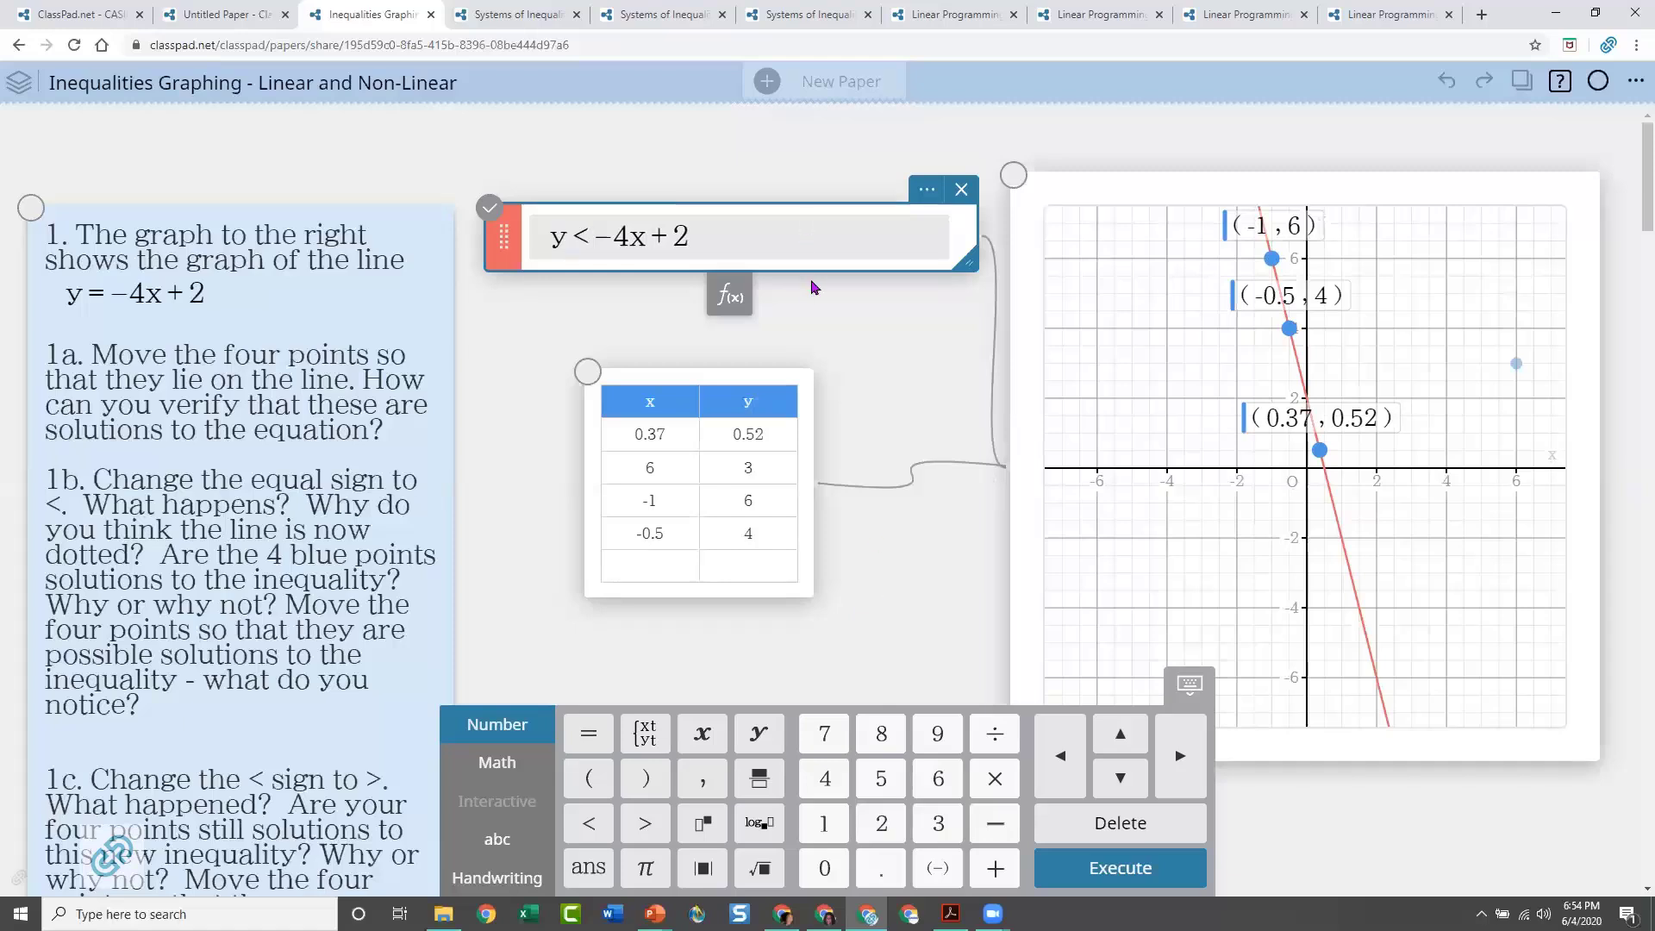
{"action": "left_click", "coordinate": [718, 247]}
{"action": "key", "text": "Return"}
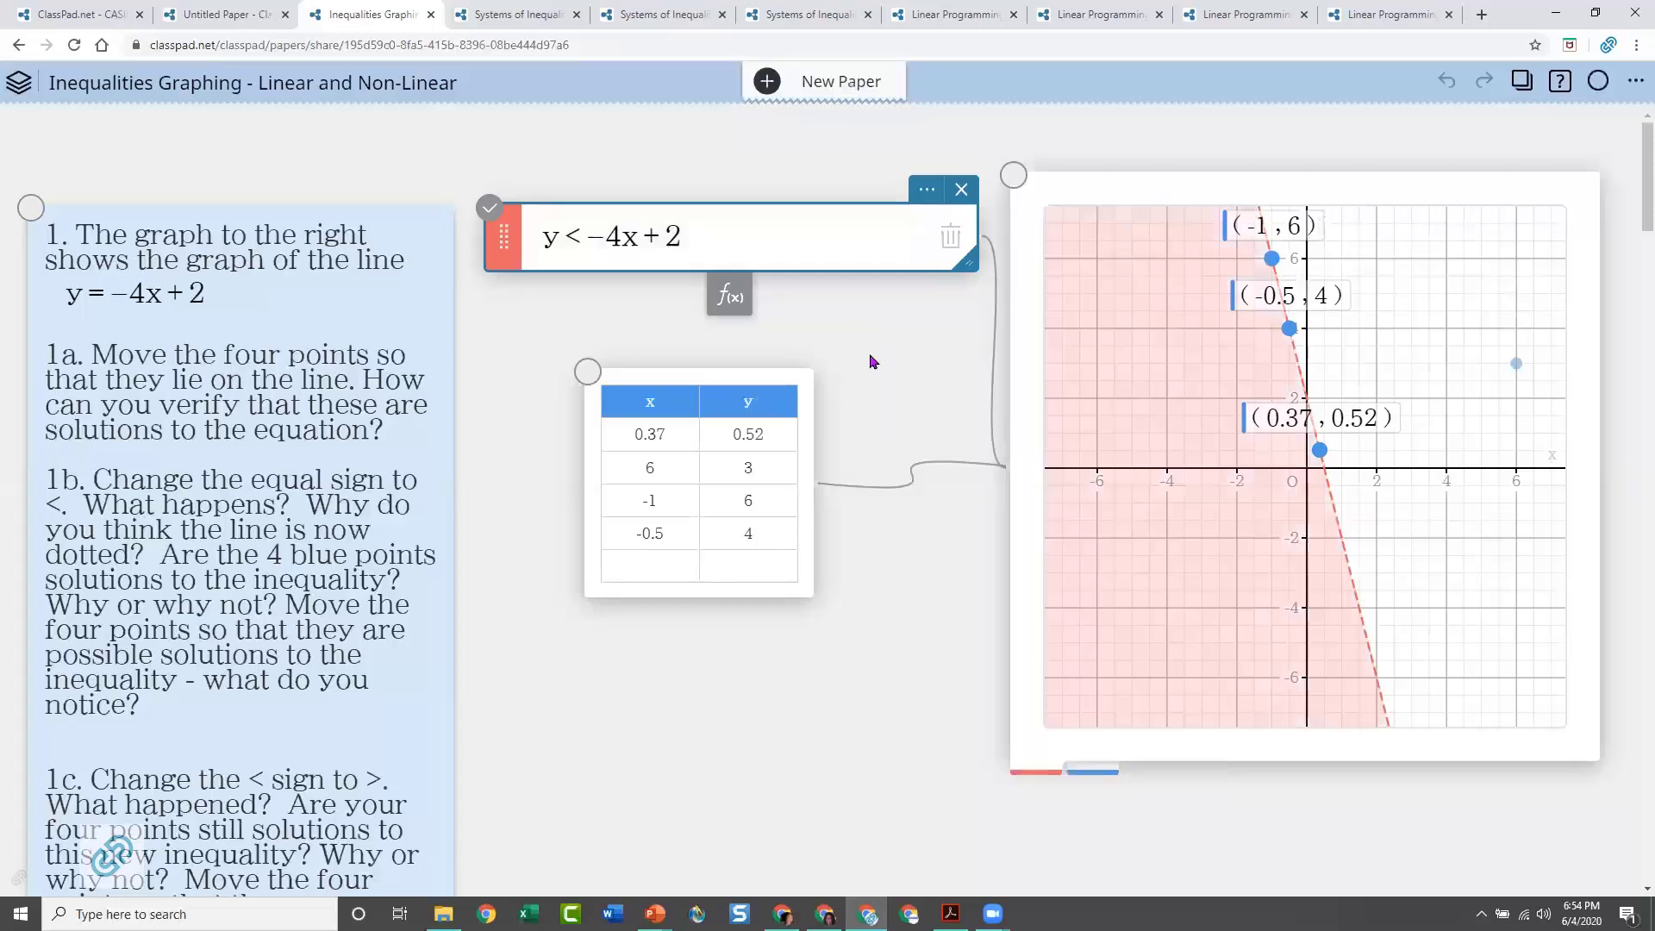
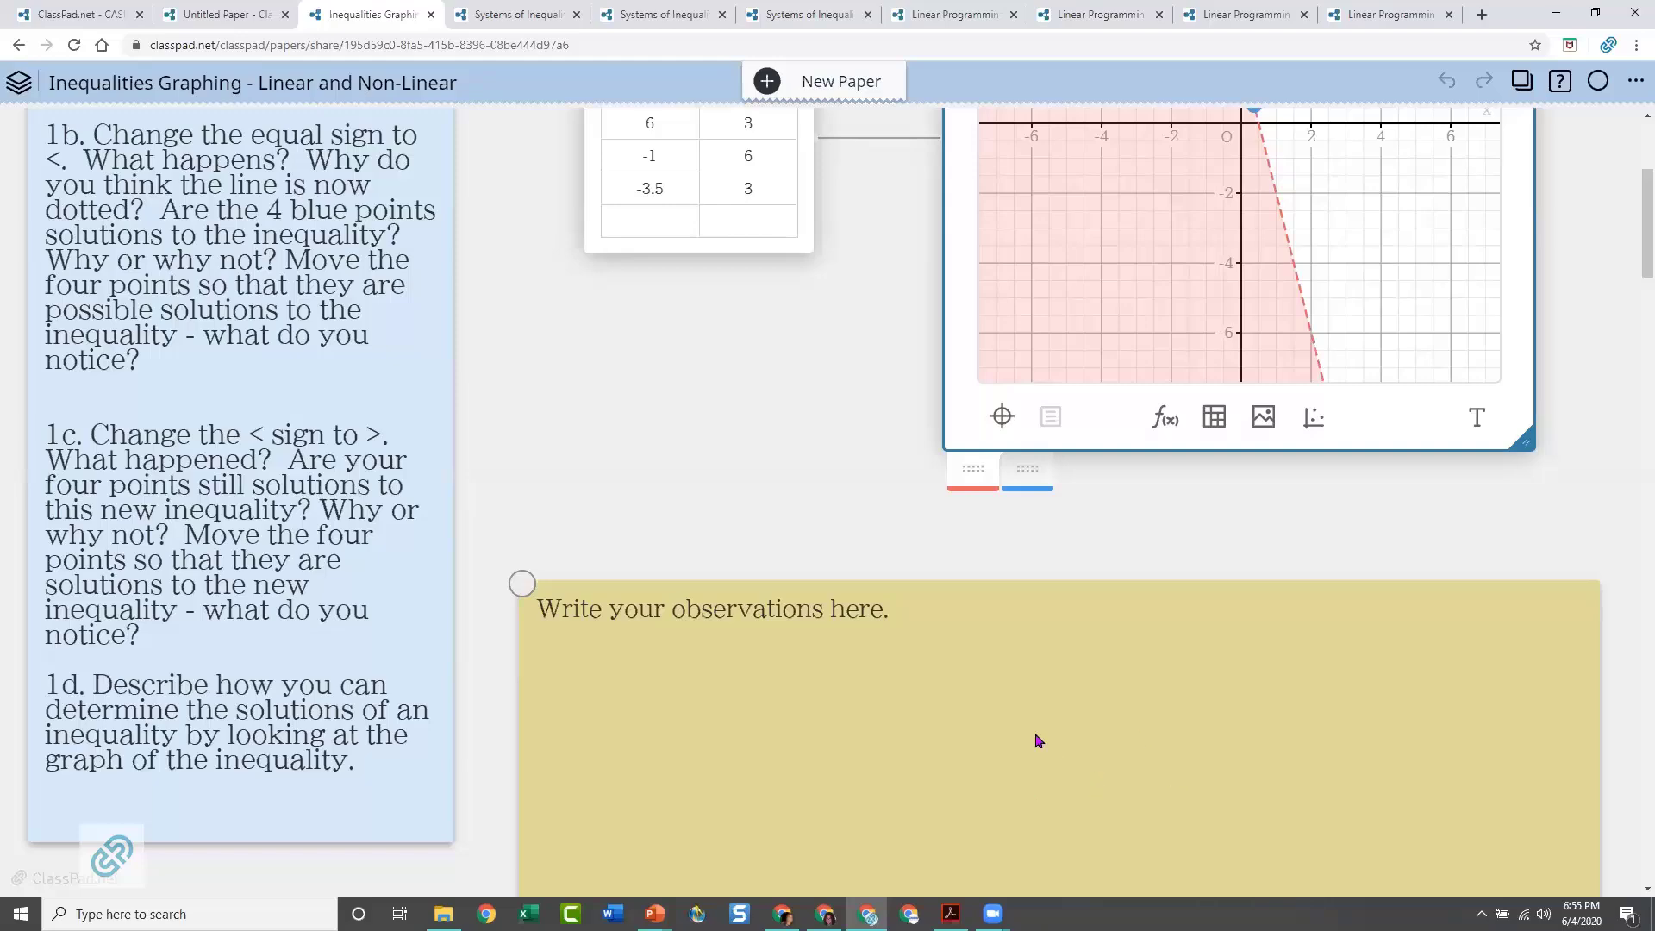
Examine problem 2 of the paper, on the inequality y < 2x² − 3x + 1 with its red points and graph
{"action": "scroll", "coordinate": [1038, 742], "scroll_direction": "down", "scroll_amount": 2}
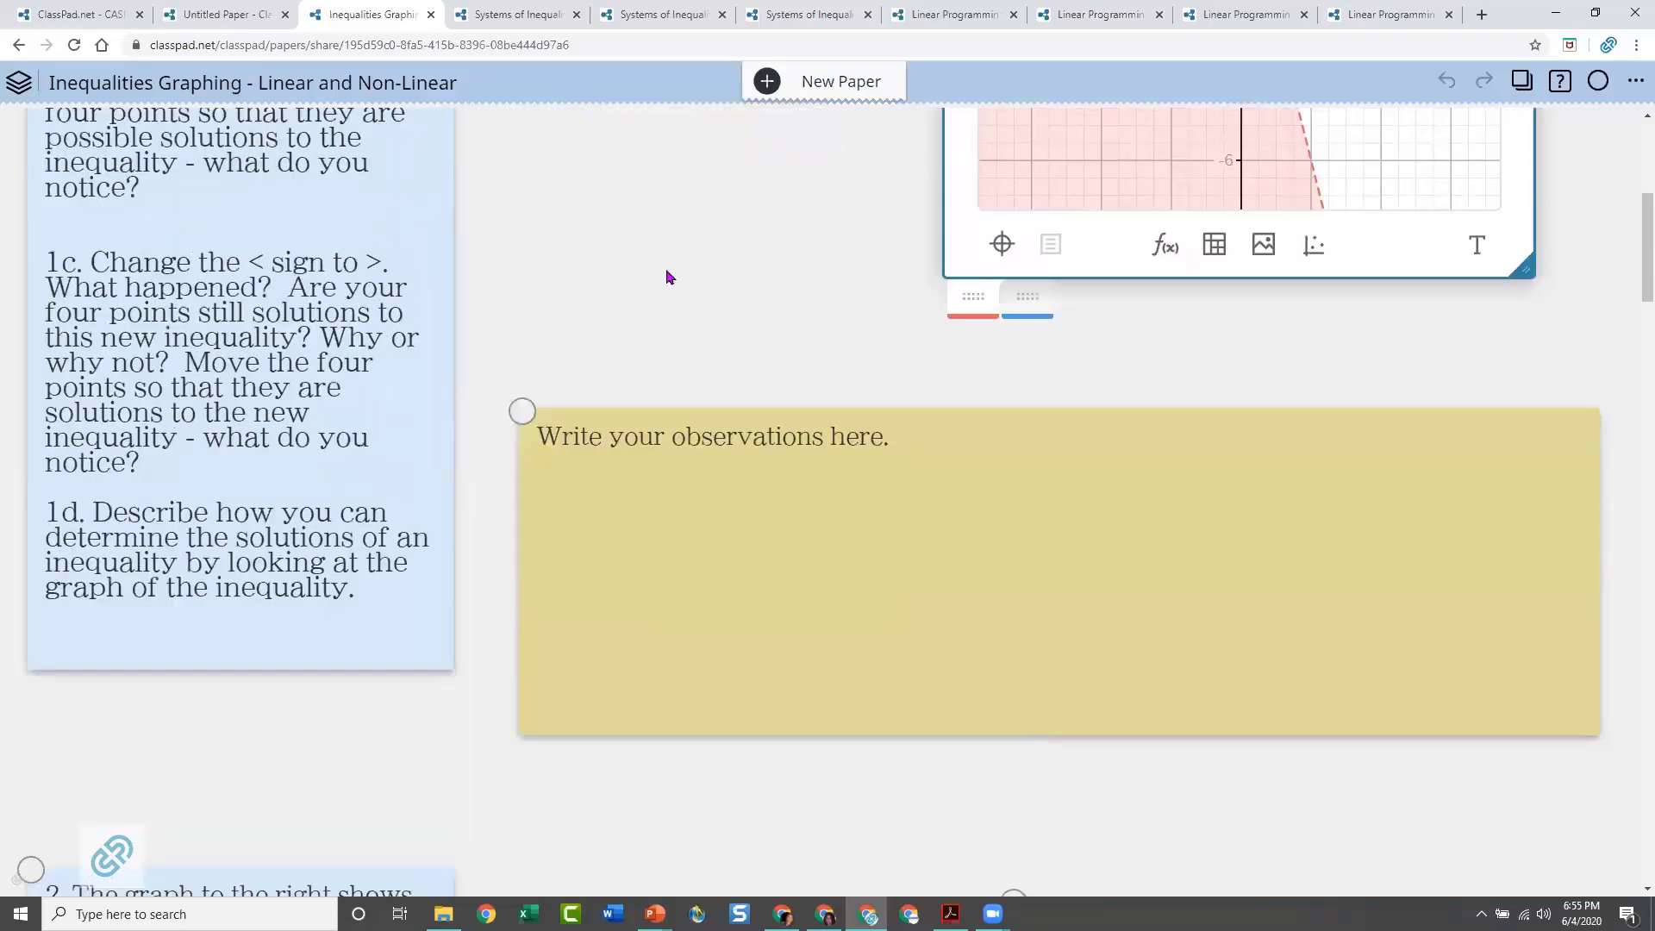
{"action": "scroll", "coordinate": [884, 566], "scroll_direction": "down", "scroll_amount": 3}
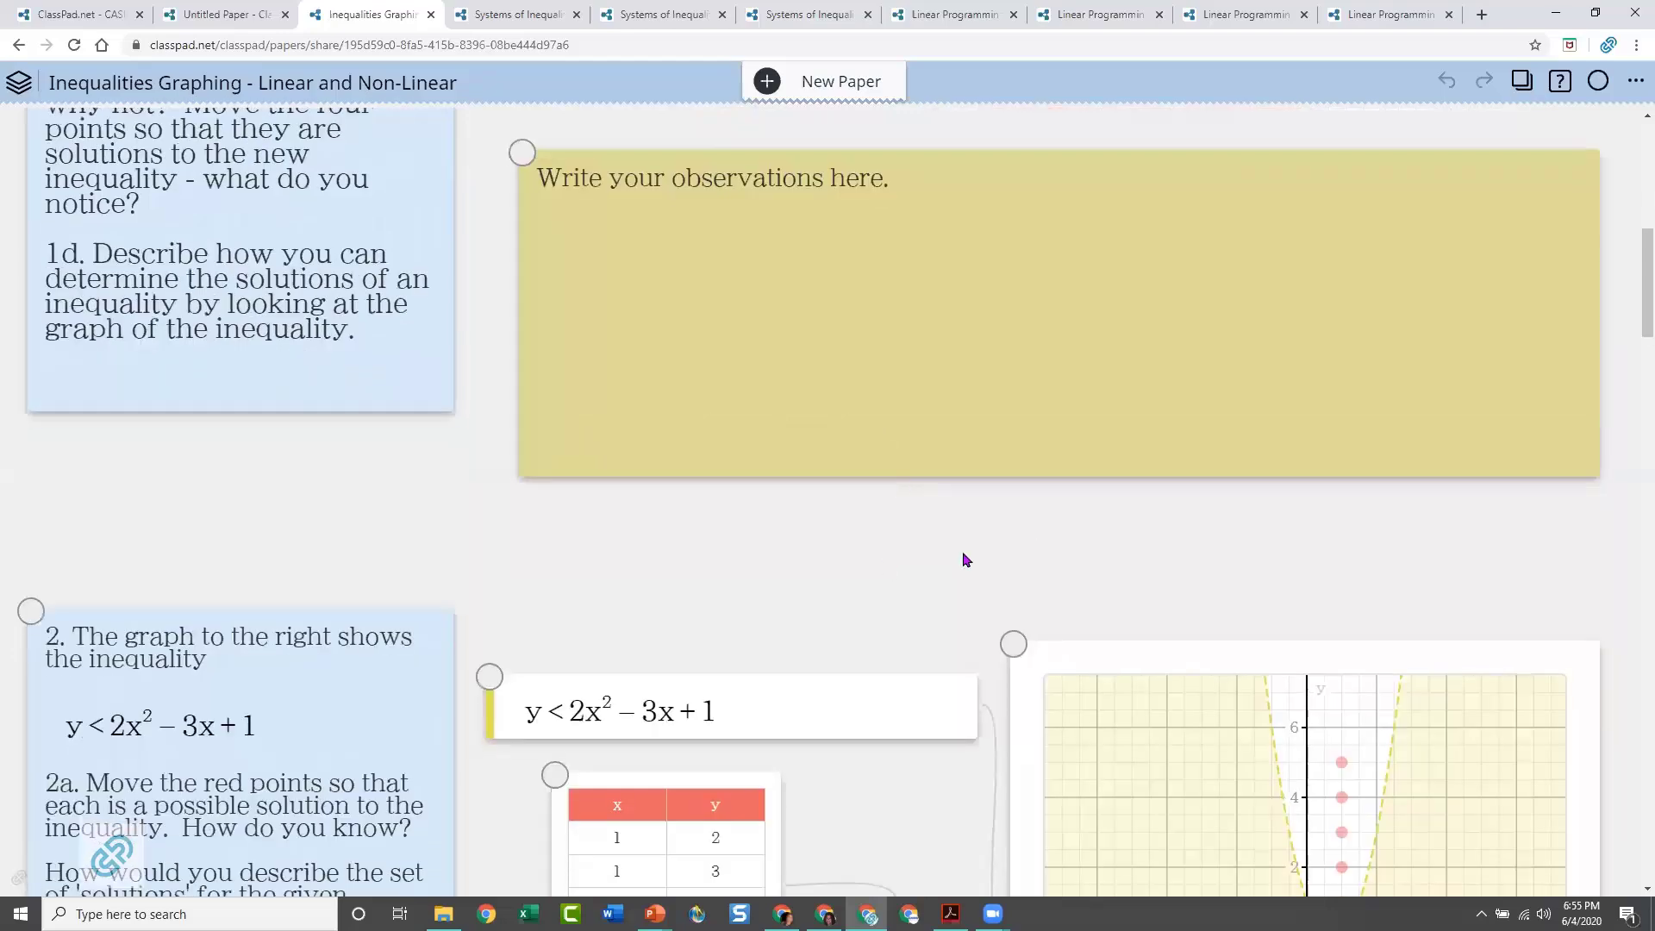
{"action": "scroll", "coordinate": [965, 560], "scroll_direction": "down", "scroll_amount": 6}
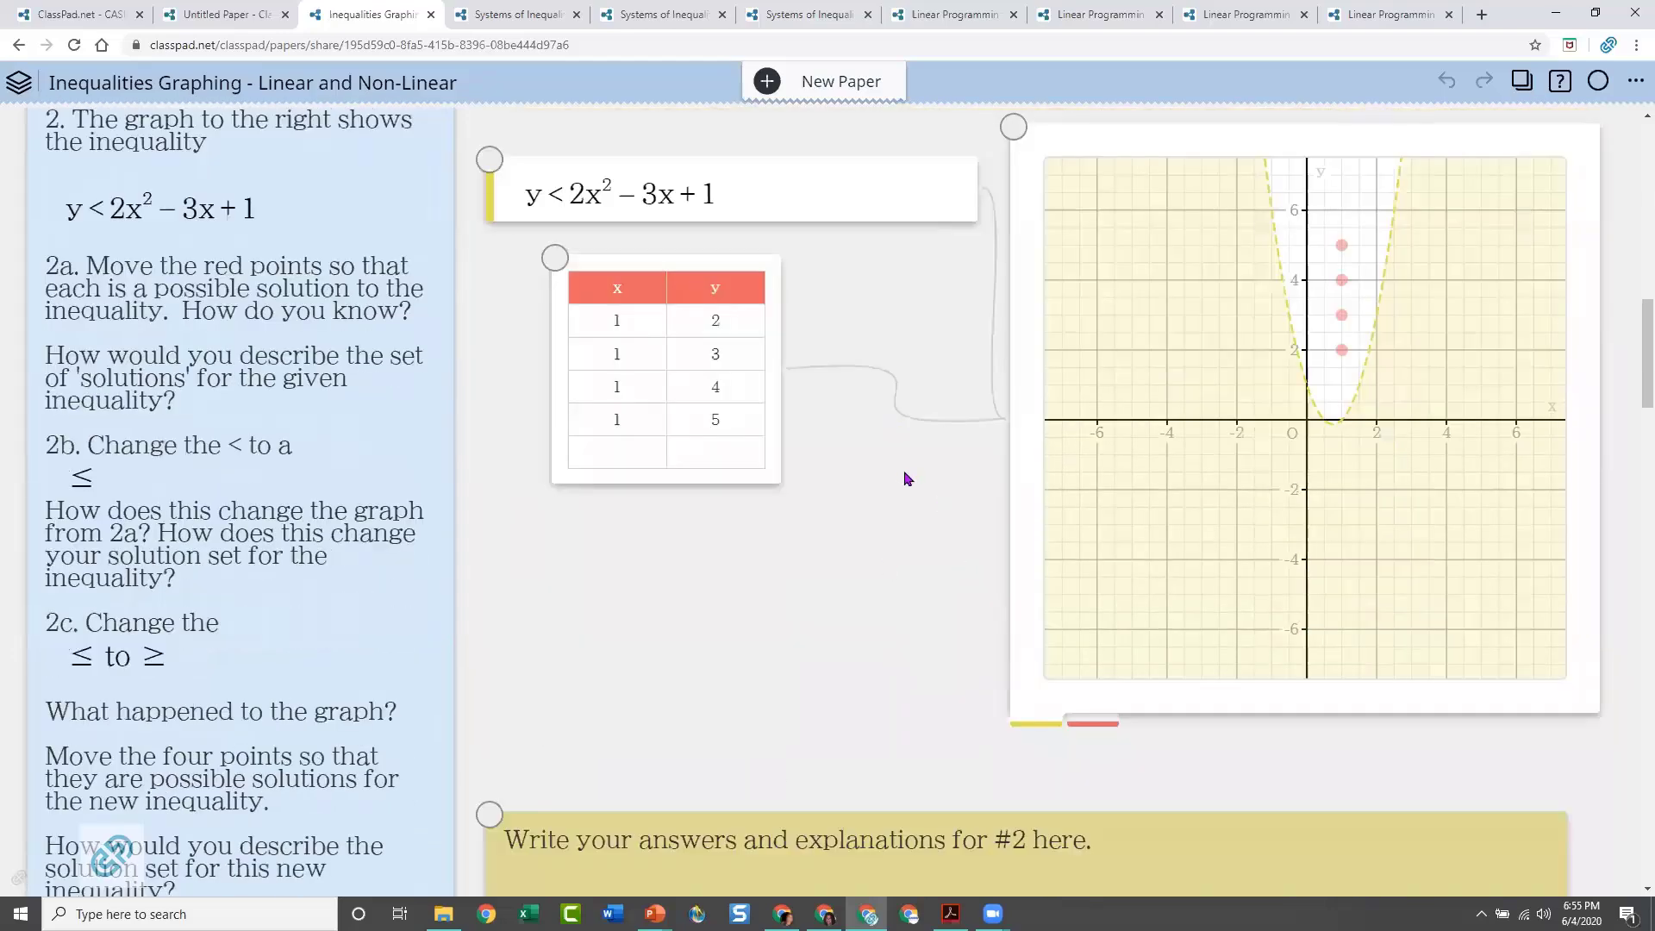
{"action": "scroll", "coordinate": [907, 478], "scroll_direction": "up", "scroll_amount": 1}
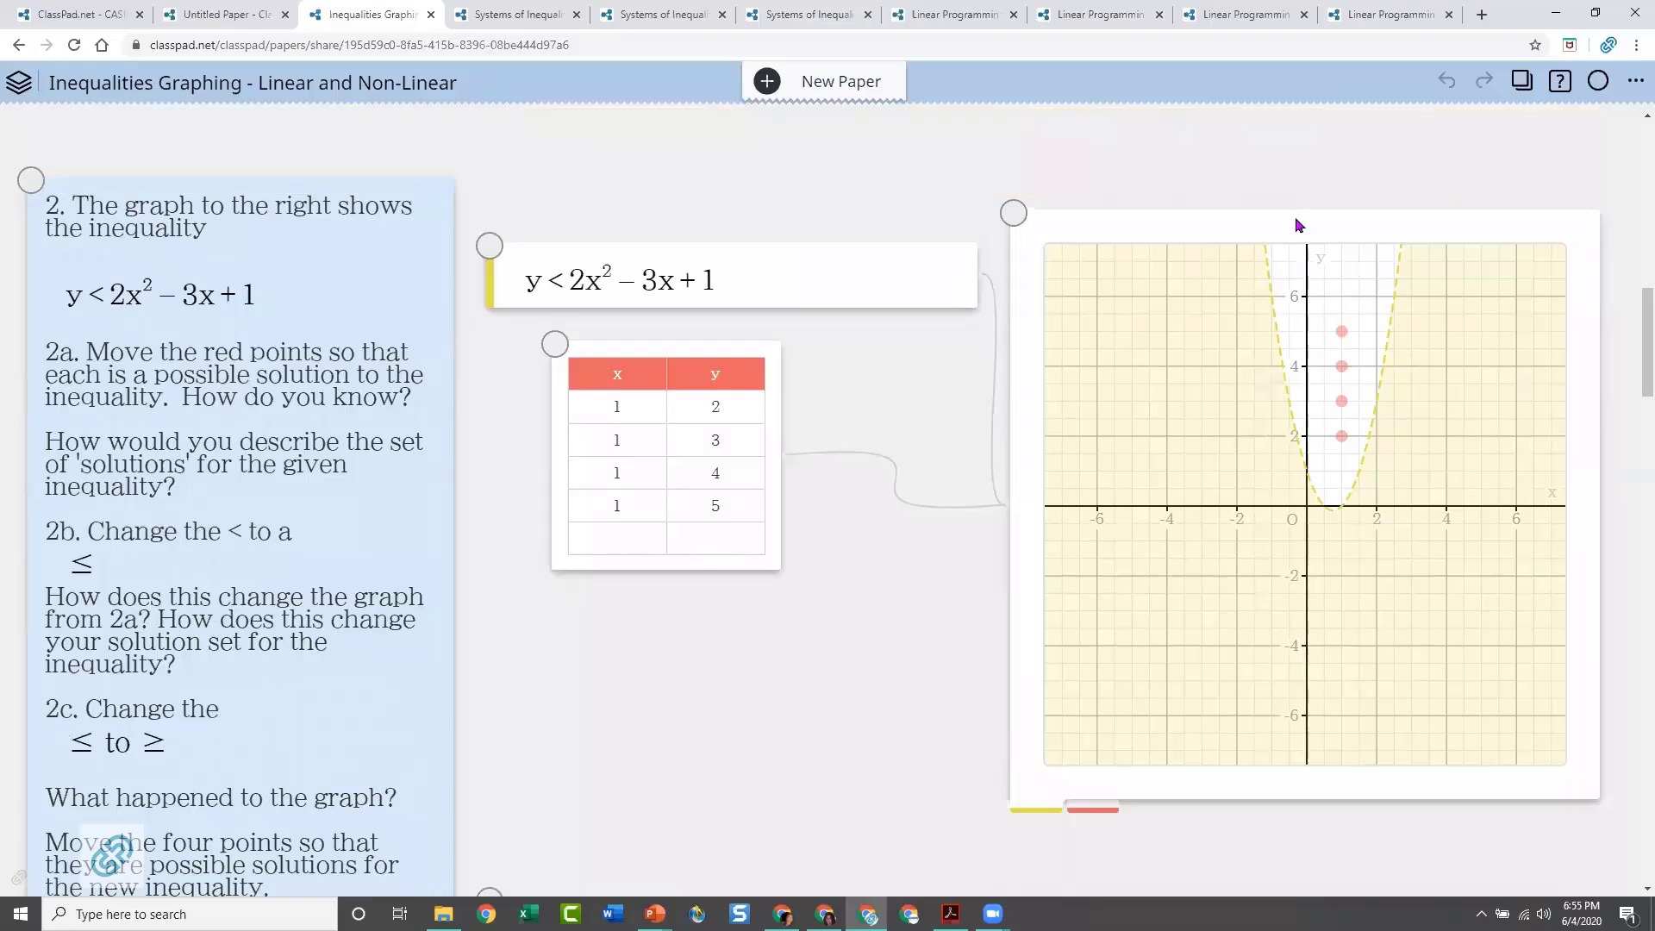
{"action": "scroll", "coordinate": [1306, 178], "scroll_direction": "up", "scroll_amount": 10}
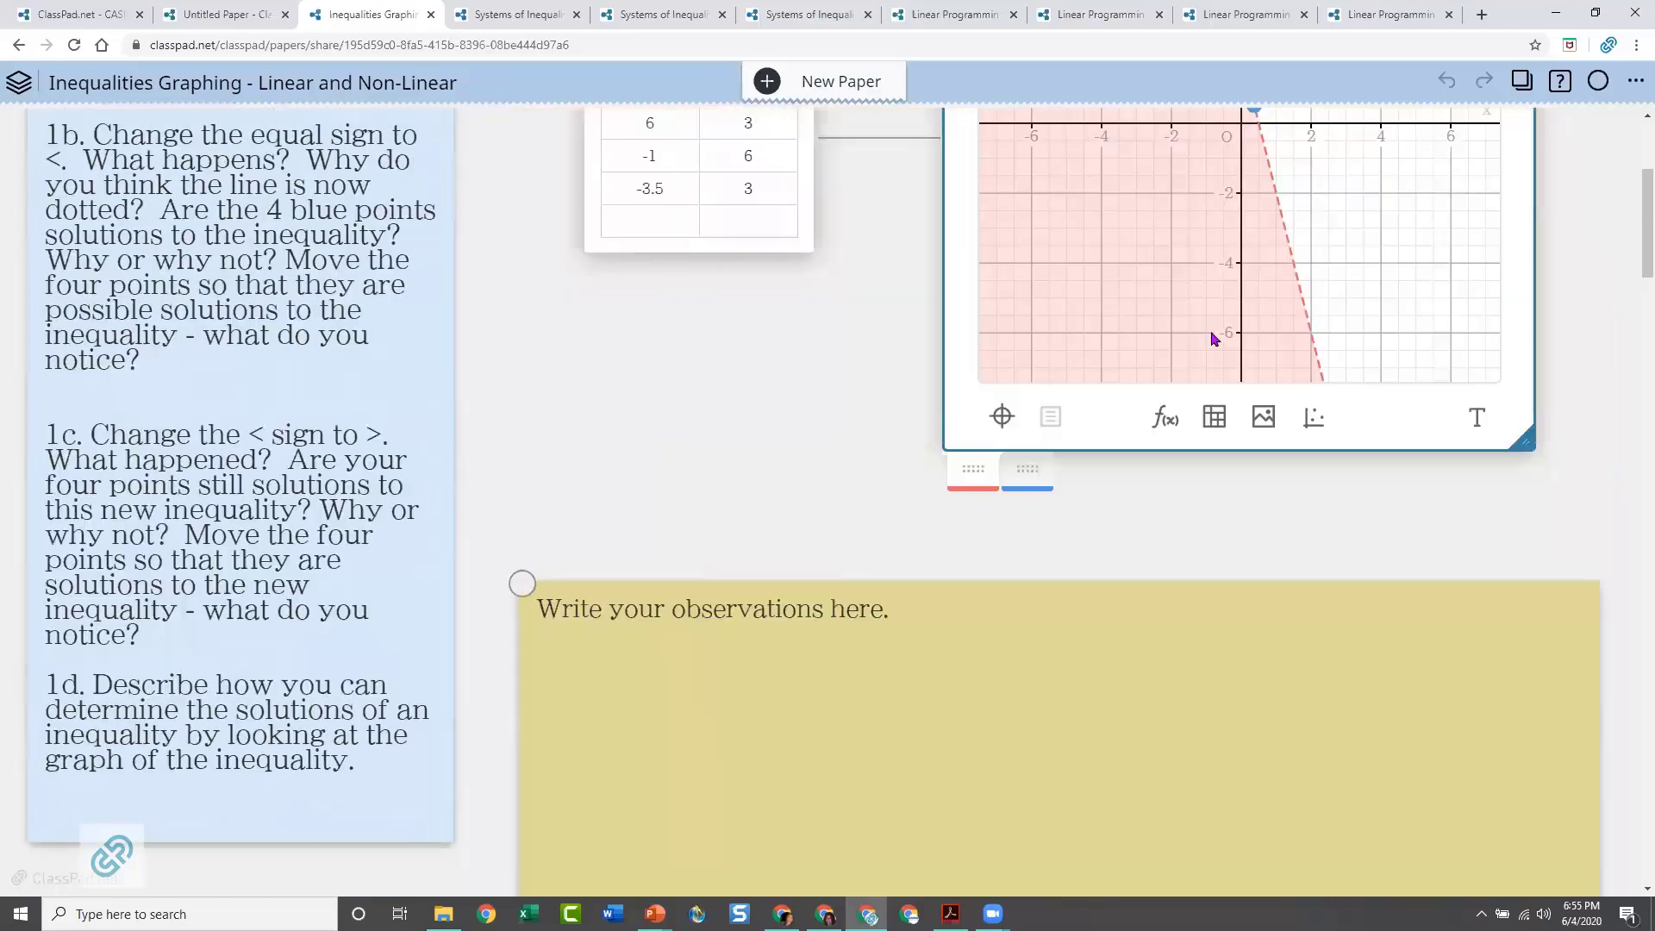
{"action": "scroll", "coordinate": [1065, 466], "scroll_direction": "down", "scroll_amount": 12}
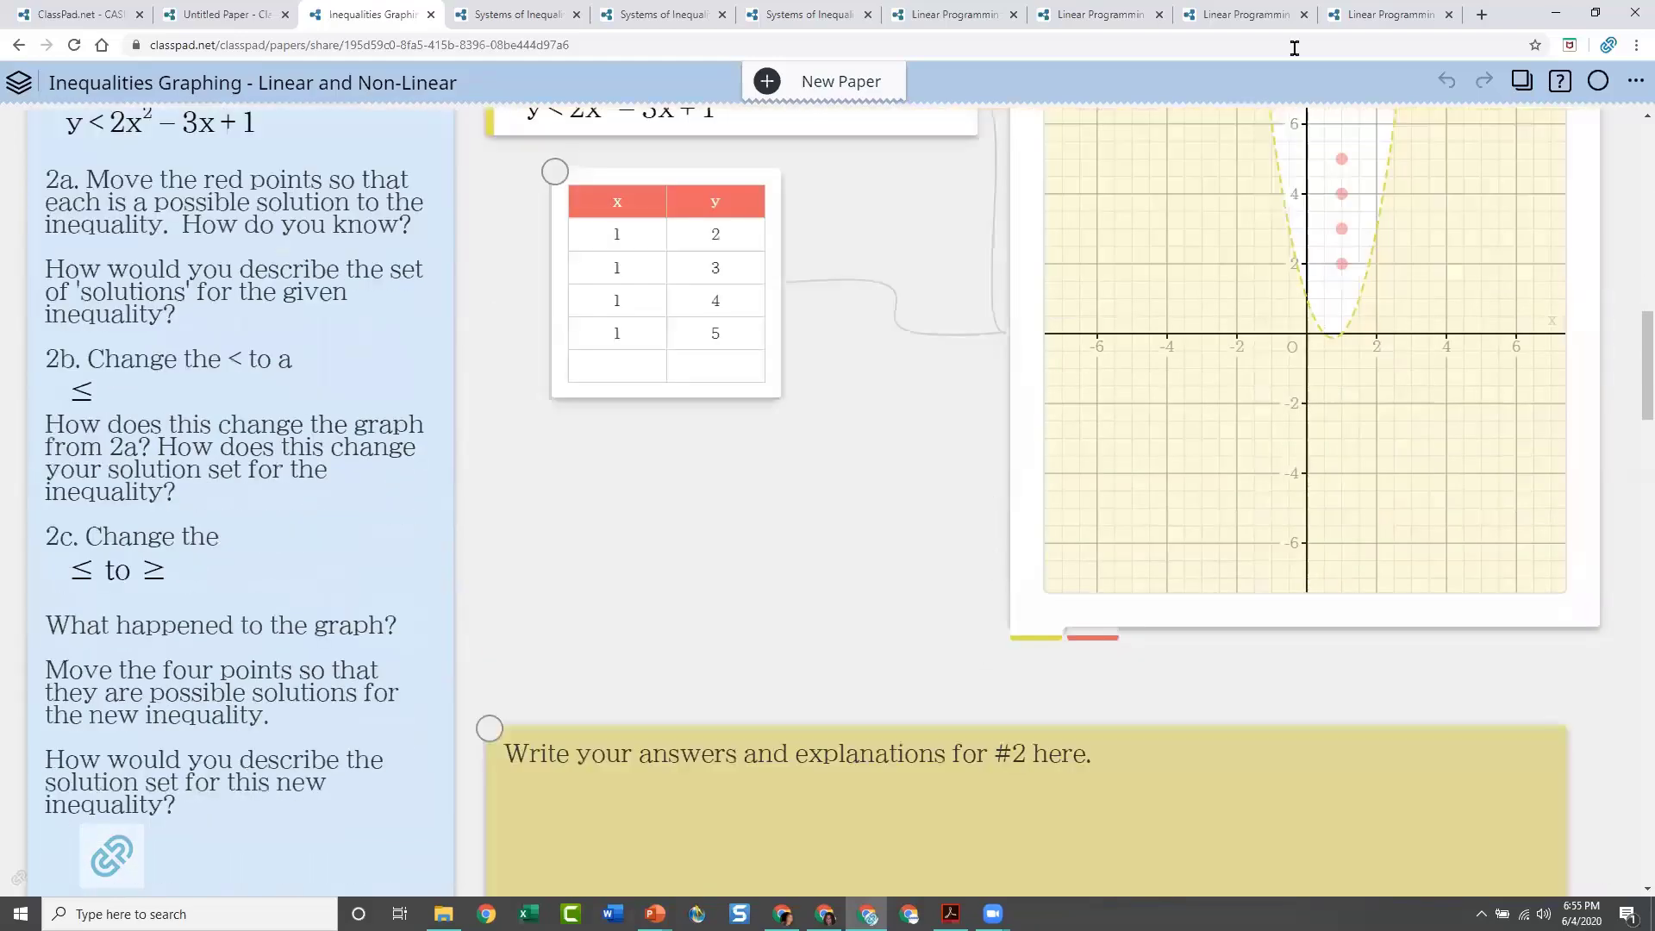
{"action": "scroll", "coordinate": [923, 431], "scroll_direction": "up", "scroll_amount": 2}
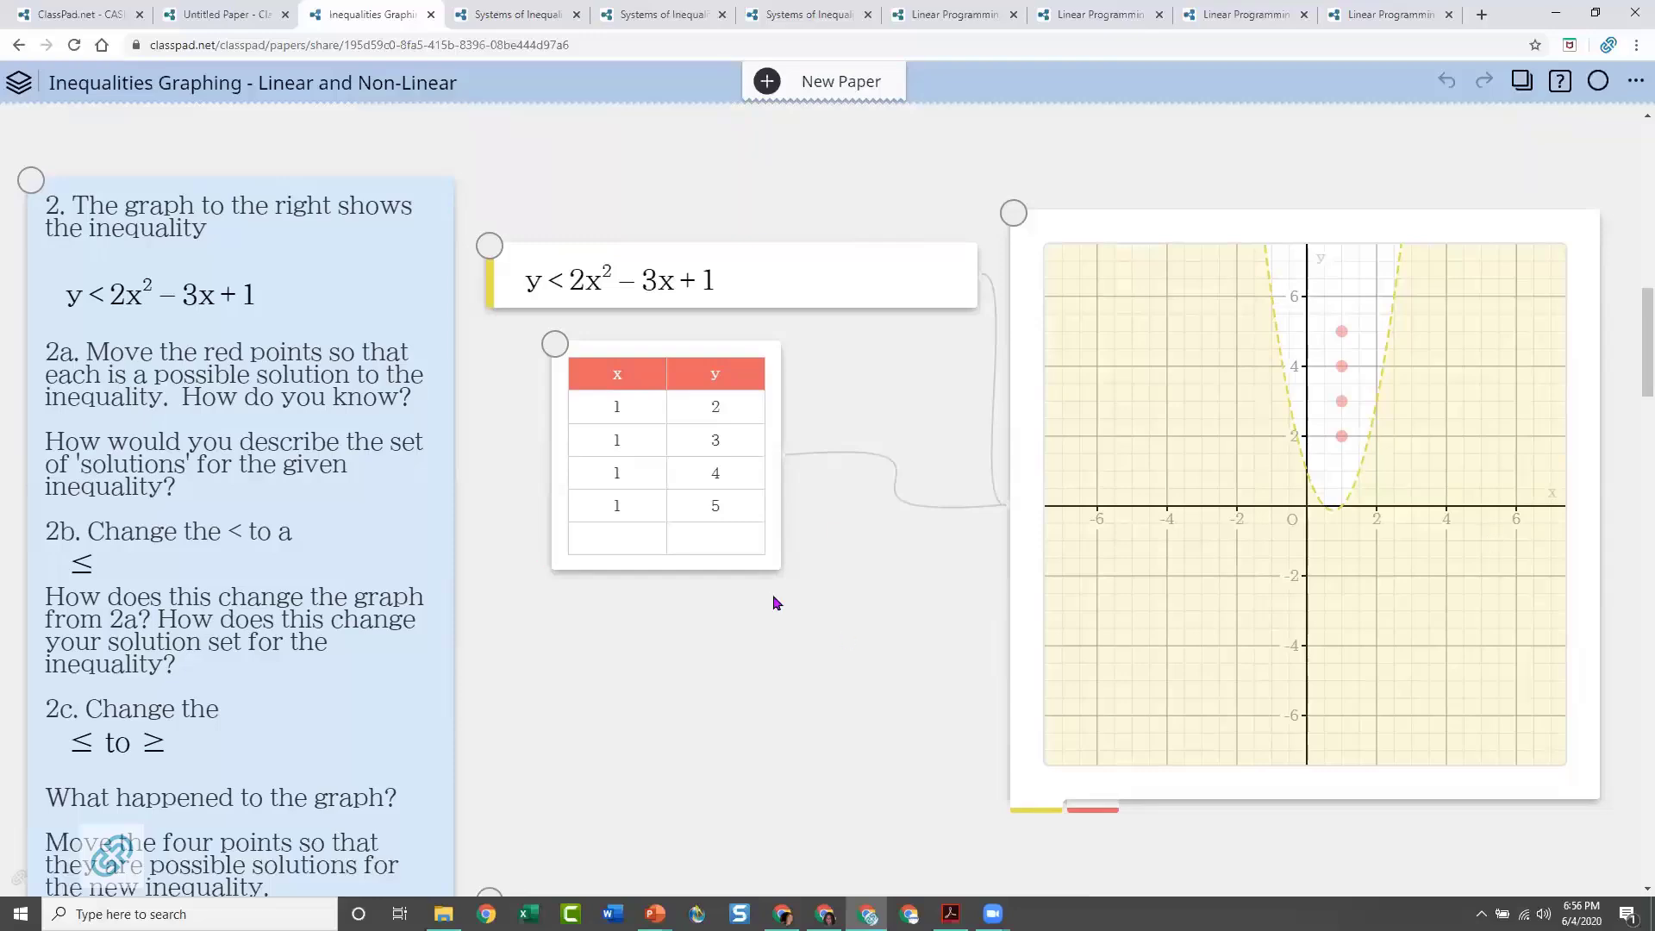
Examine the cubic inequality in problem 3 and the three overlapping inequalities with their solution regions in problem 4
{"action": "scroll", "coordinate": [774, 602], "scroll_direction": "down", "scroll_amount": 6}
{"action": "scroll", "coordinate": [773, 603], "scroll_direction": "down", "scroll_amount": 8}
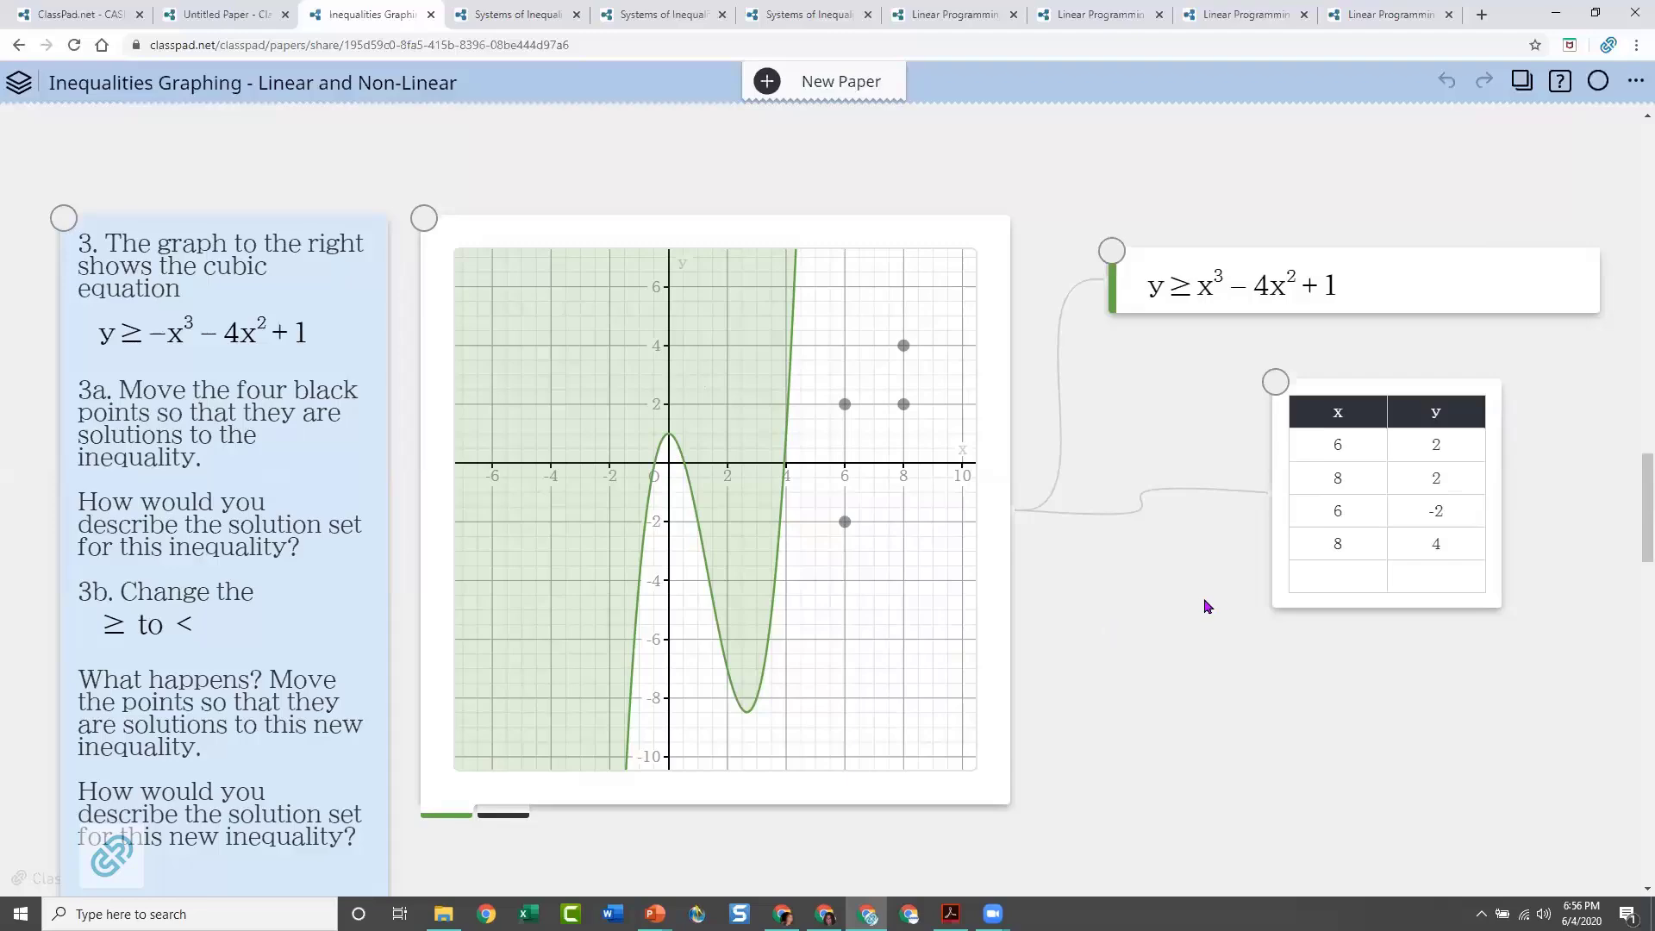
{"action": "scroll", "coordinate": [1207, 596], "scroll_direction": "down", "scroll_amount": 4}
{"action": "scroll", "coordinate": [1198, 586], "scroll_direction": "down", "scroll_amount": 7}
{"action": "scroll", "coordinate": [905, 565], "scroll_direction": "down", "scroll_amount": 5}
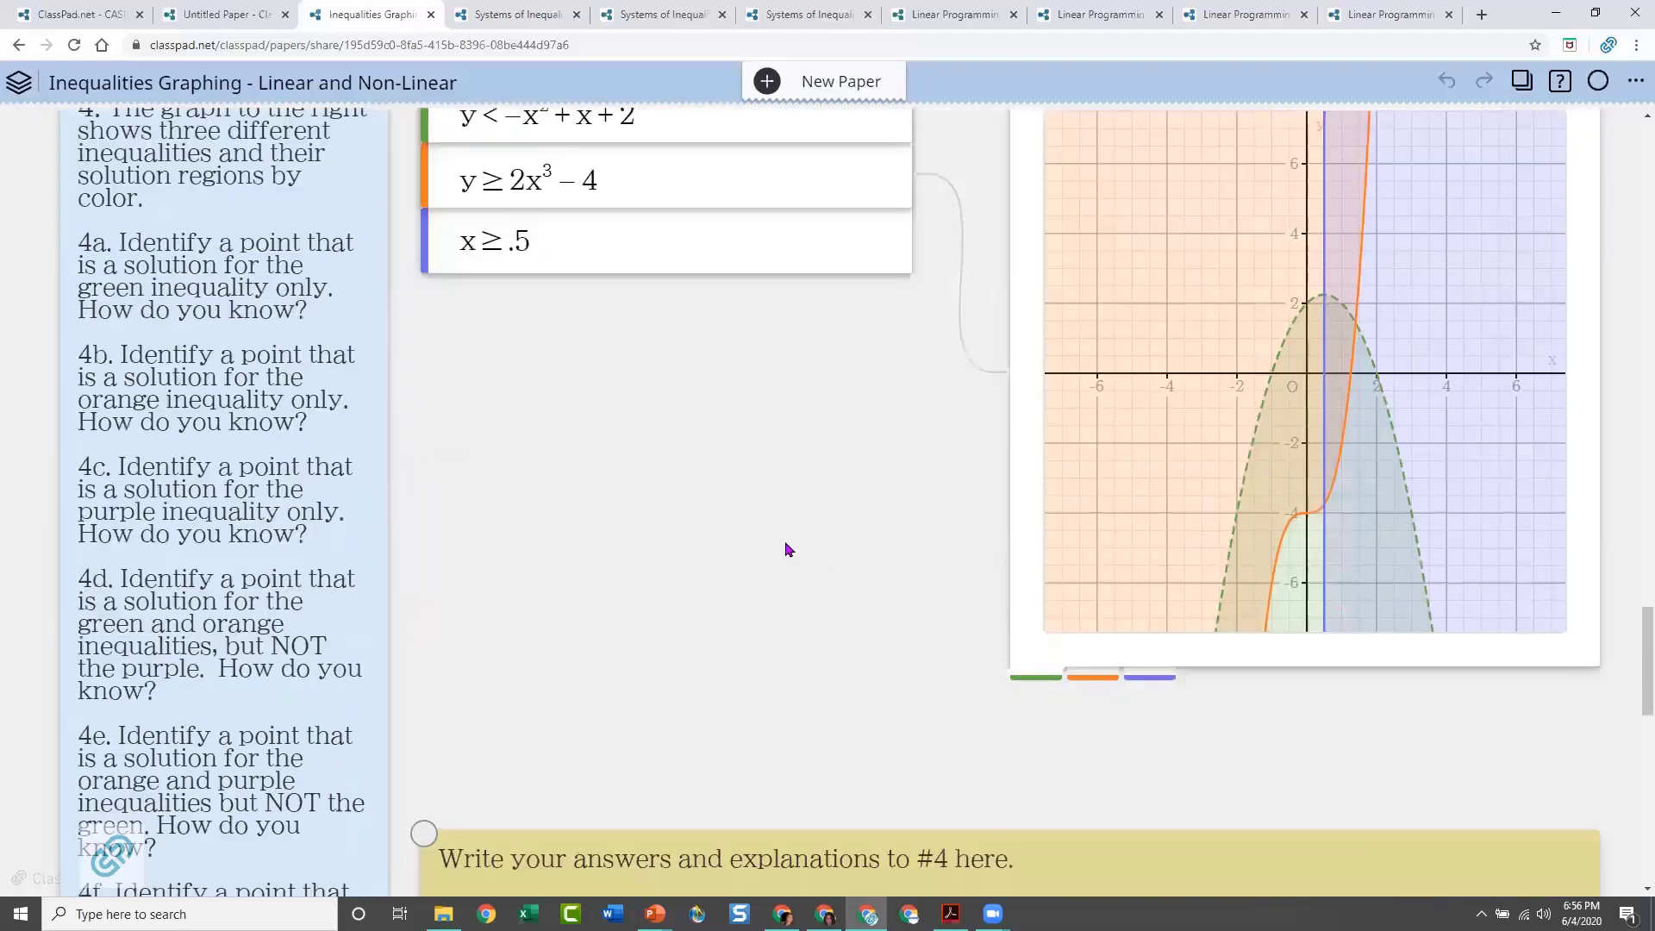
{"action": "scroll", "coordinate": [787, 543], "scroll_direction": "down", "scroll_amount": 6}
{"action": "scroll", "coordinate": [791, 417], "scroll_direction": "up", "scroll_amount": 13}
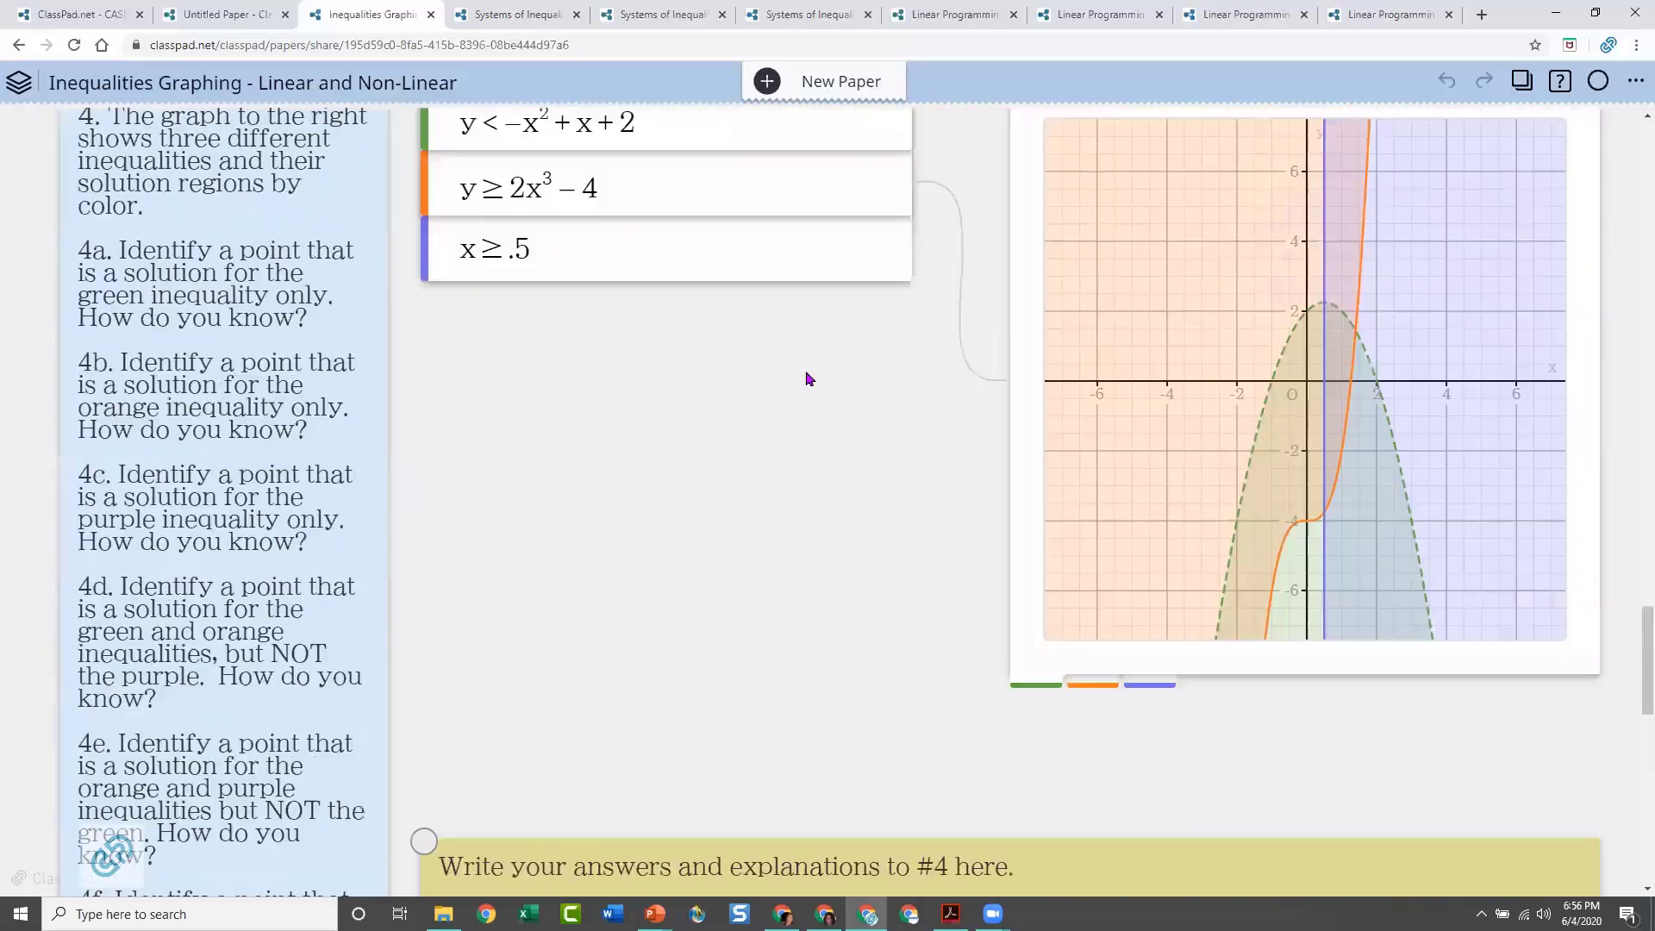
{"action": "scroll", "coordinate": [885, 573], "scroll_direction": "down", "scroll_amount": 2}
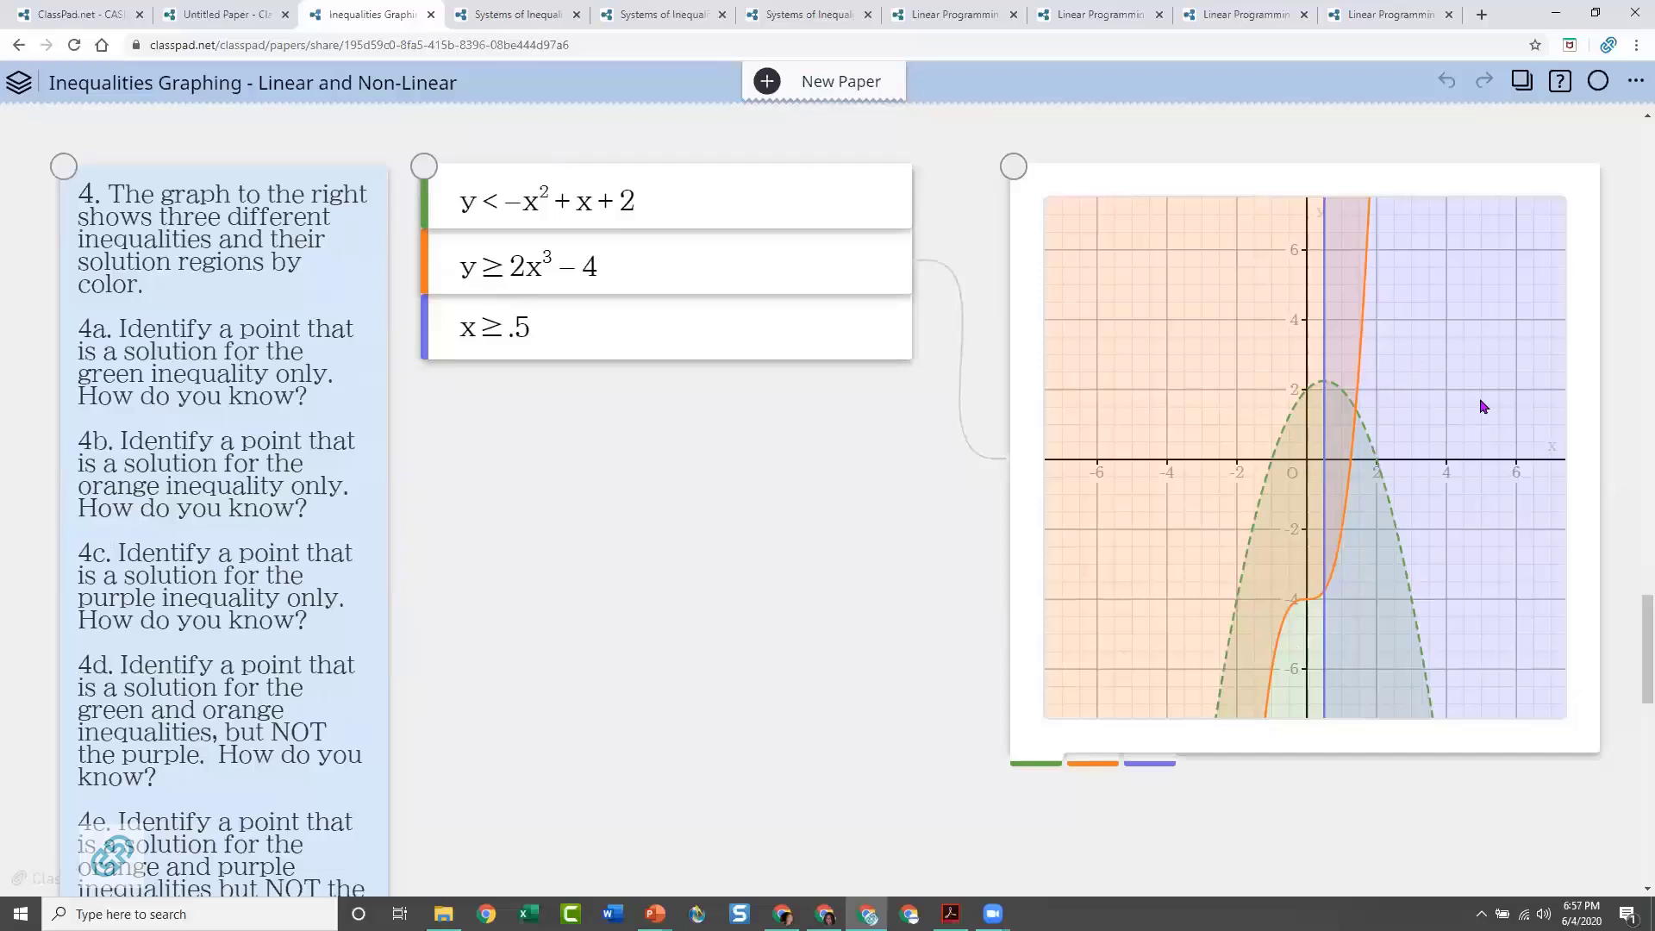
Set the problem 4 graph's inequality plot to Intersection and deselect the graph
{"action": "scroll", "coordinate": [949, 211], "scroll_direction": "up", "scroll_amount": 5}
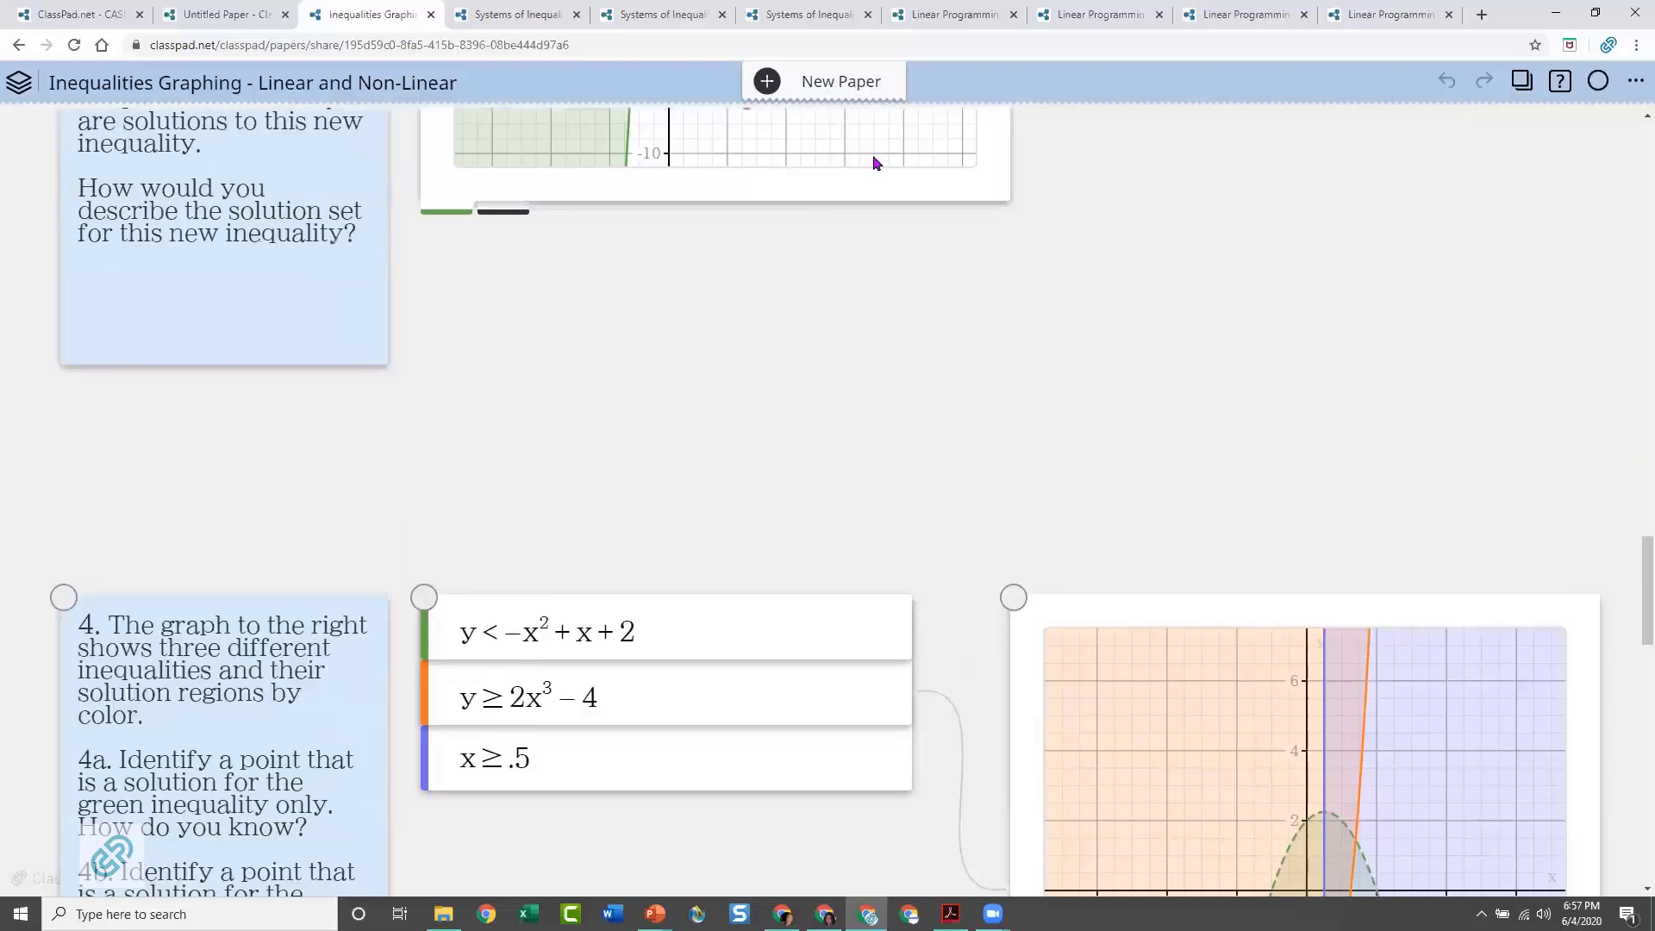
{"action": "scroll", "coordinate": [1363, 381], "scroll_direction": "down", "scroll_amount": 6}
{"action": "scroll", "coordinate": [971, 380], "scroll_direction": "up", "scroll_amount": 2}
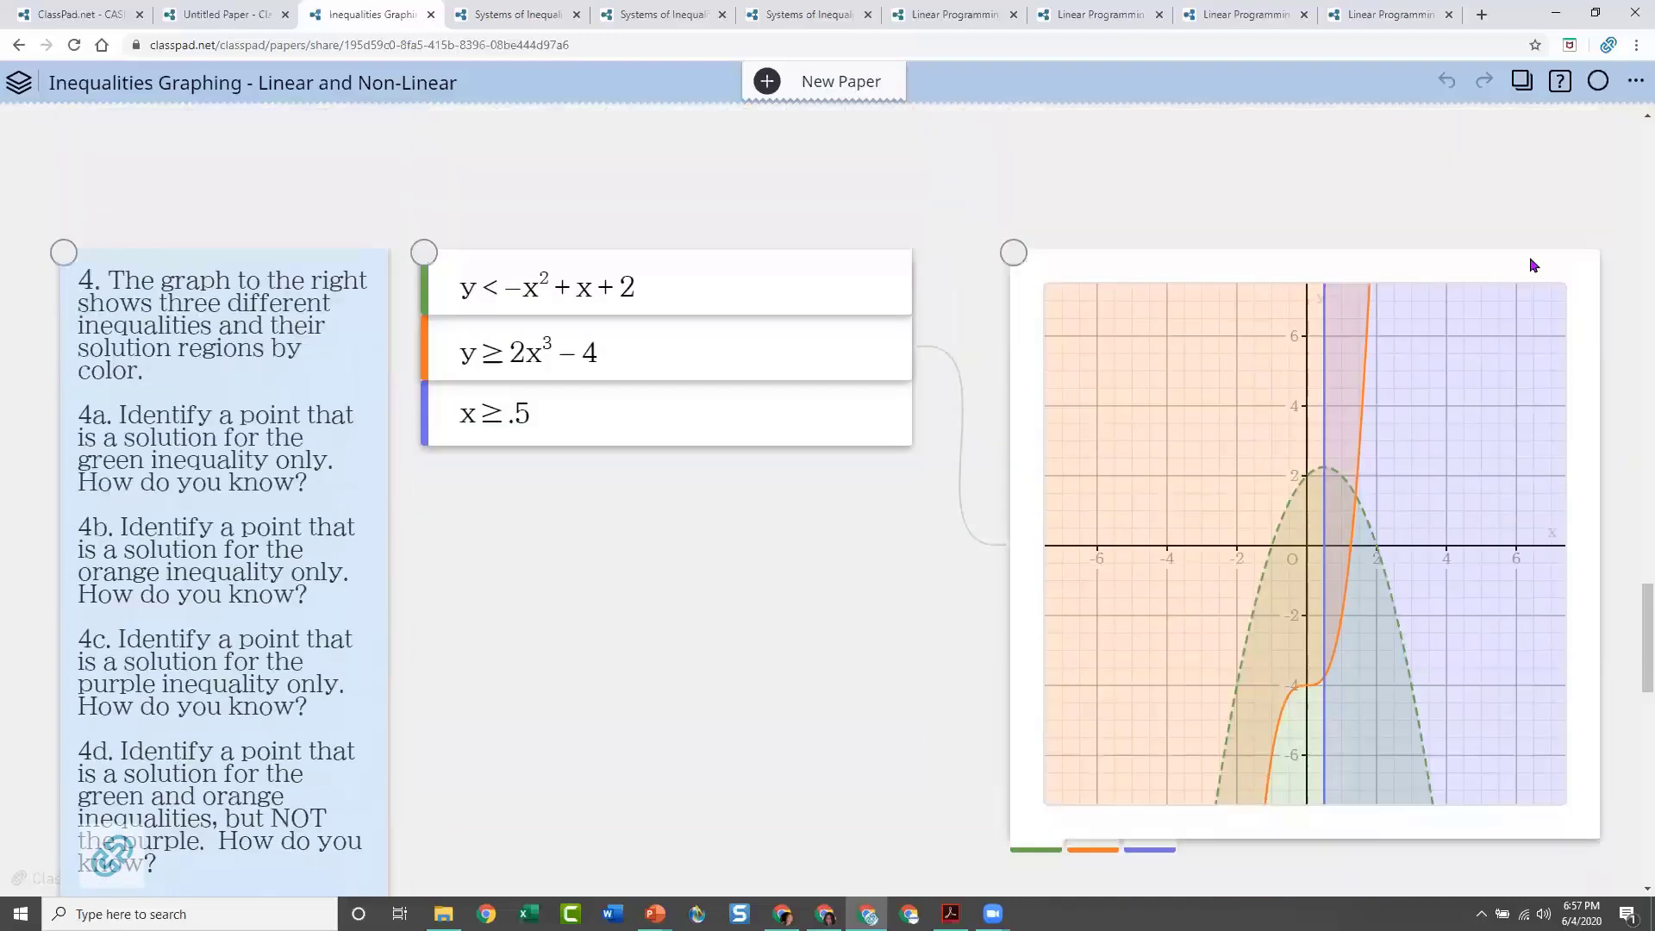
{"action": "left_click", "coordinate": [1533, 264]}
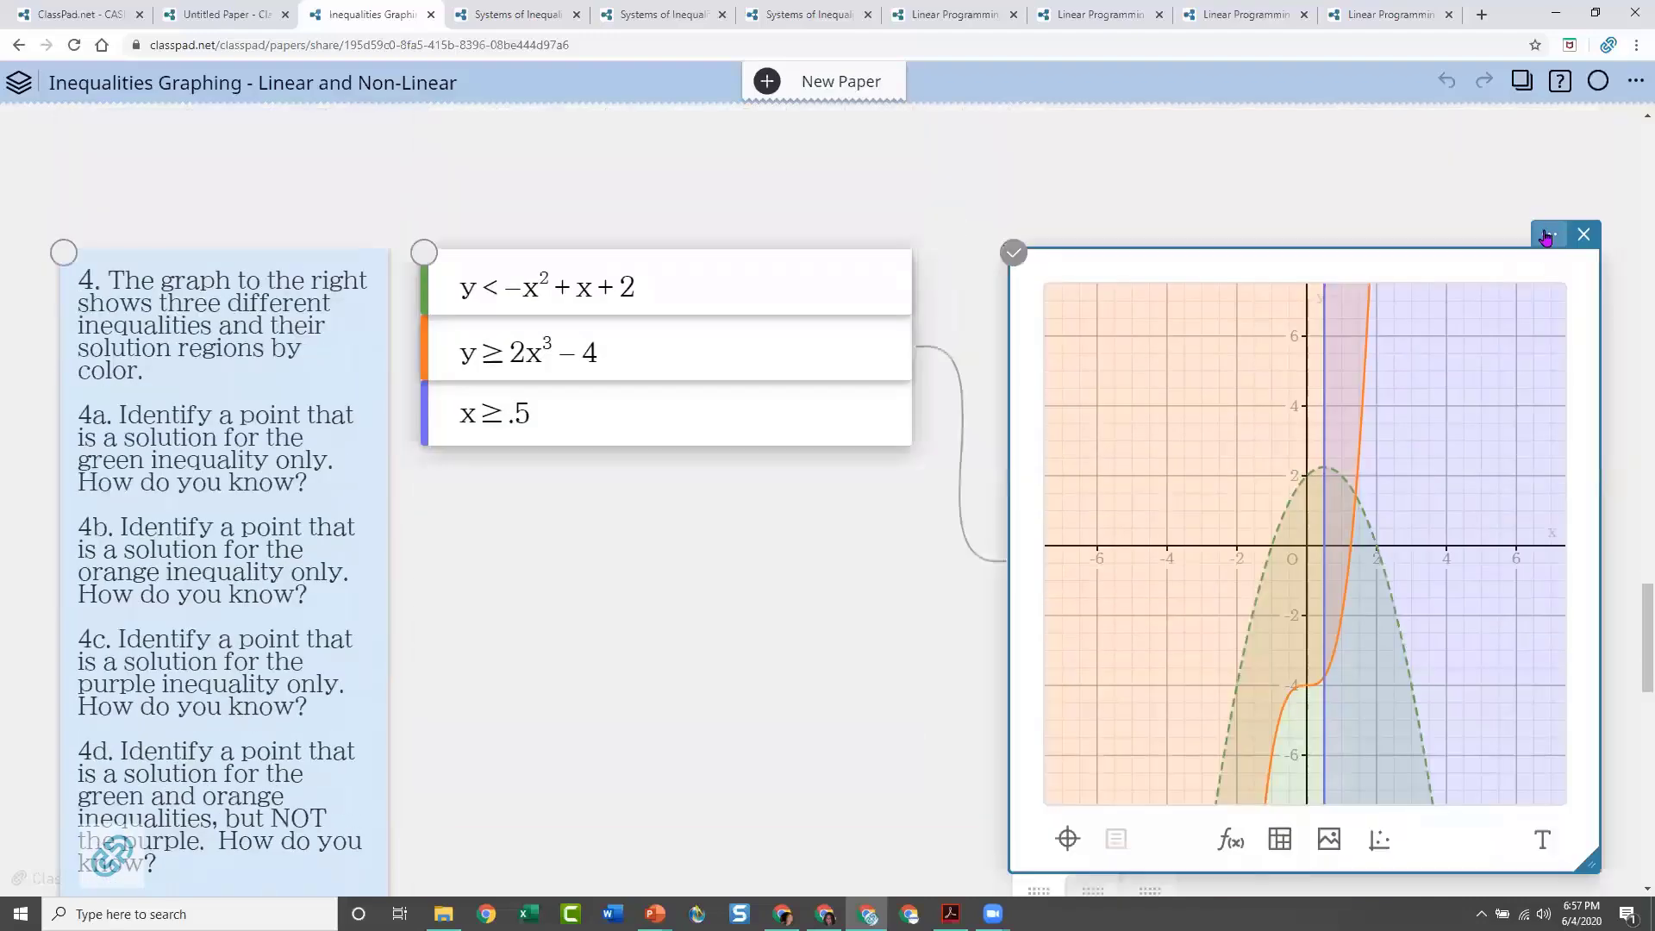
{"action": "left_click", "coordinate": [1546, 238]}
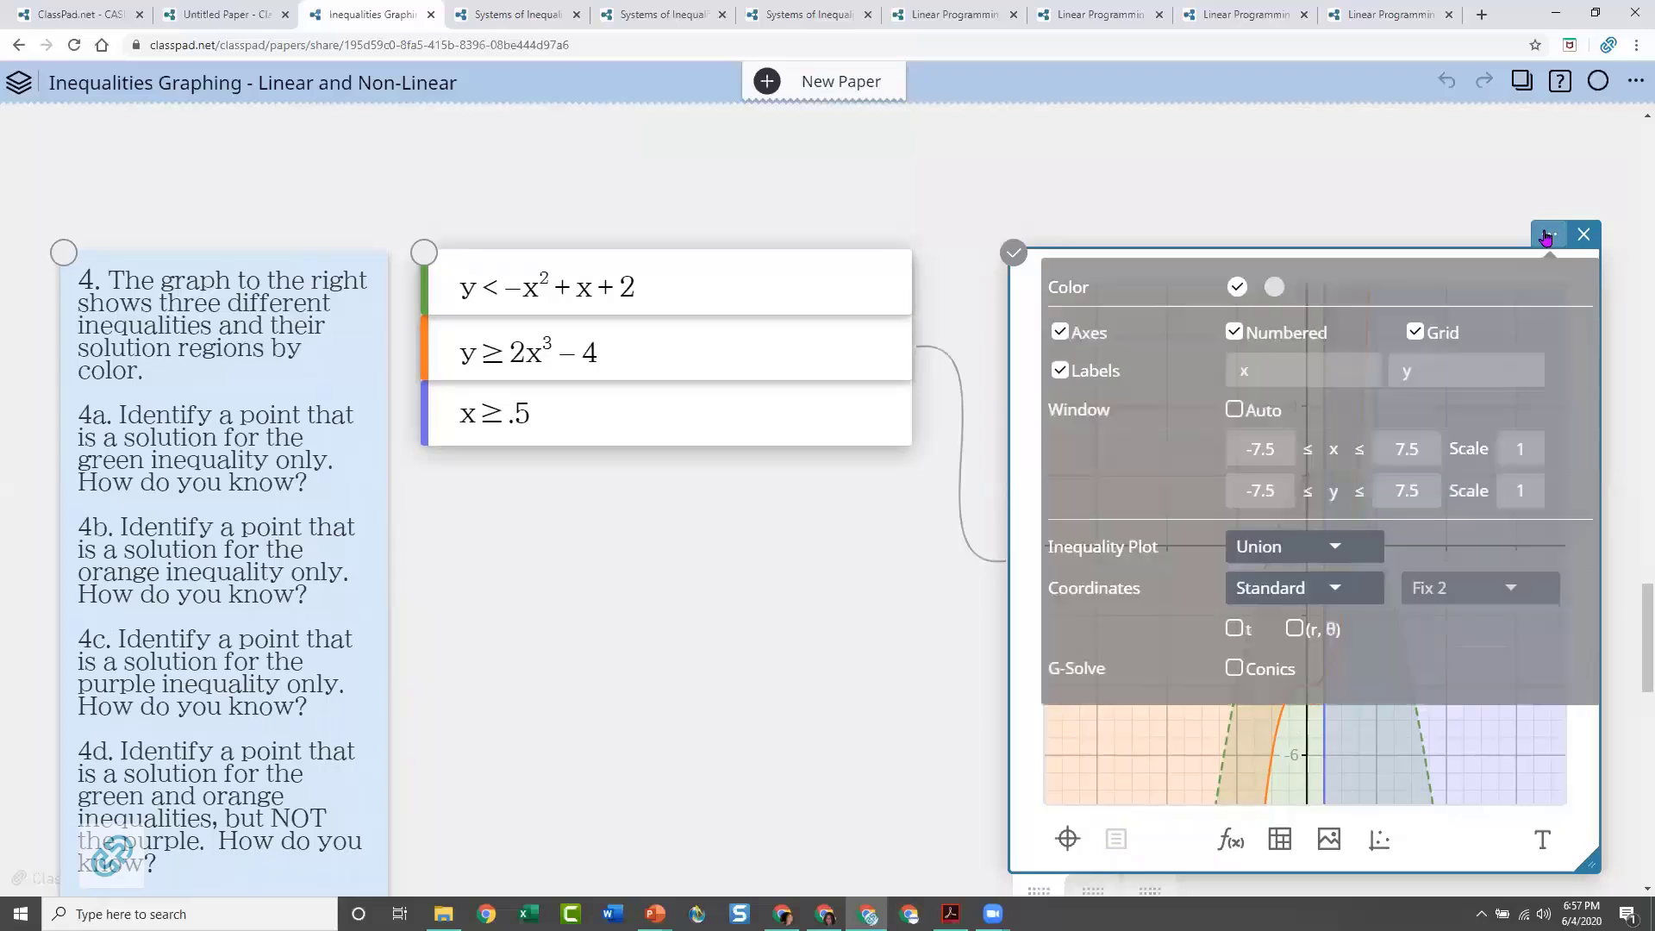
{"action": "left_click", "coordinate": [1343, 549]}
{"action": "left_click", "coordinate": [1298, 579]}
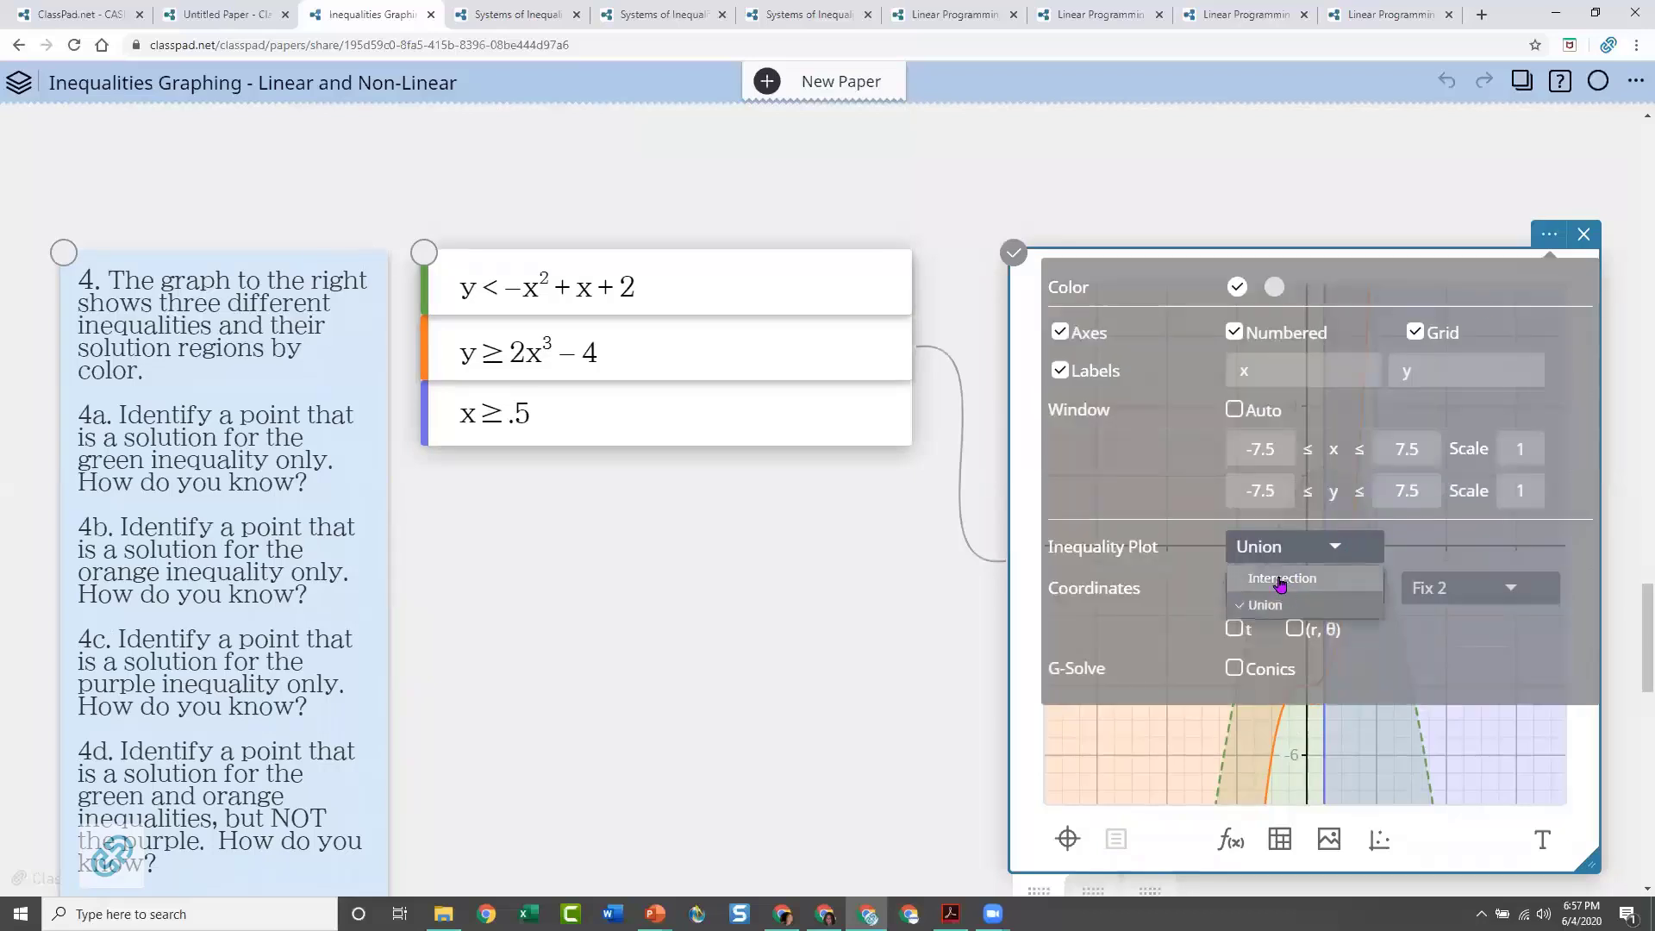
{"action": "left_click", "coordinate": [915, 582]}
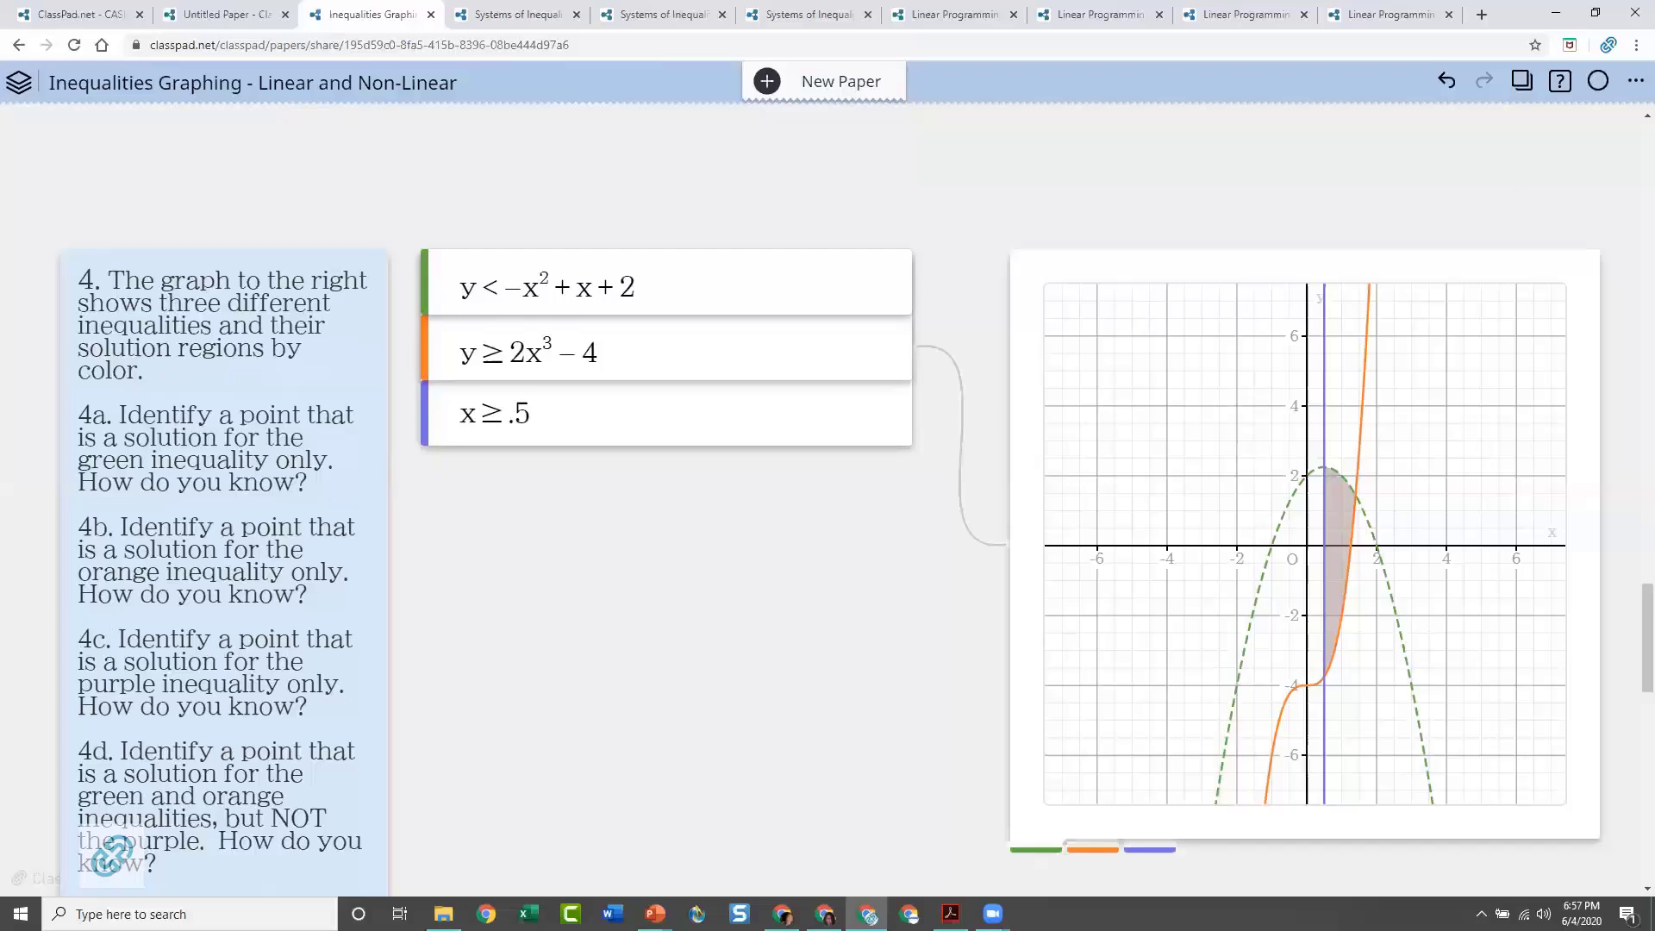
Switch to the Systems of Inequalities - Graphing paper and add an empty math line to question 1's yellow note
{"action": "key", "text": "alt+Tab"}
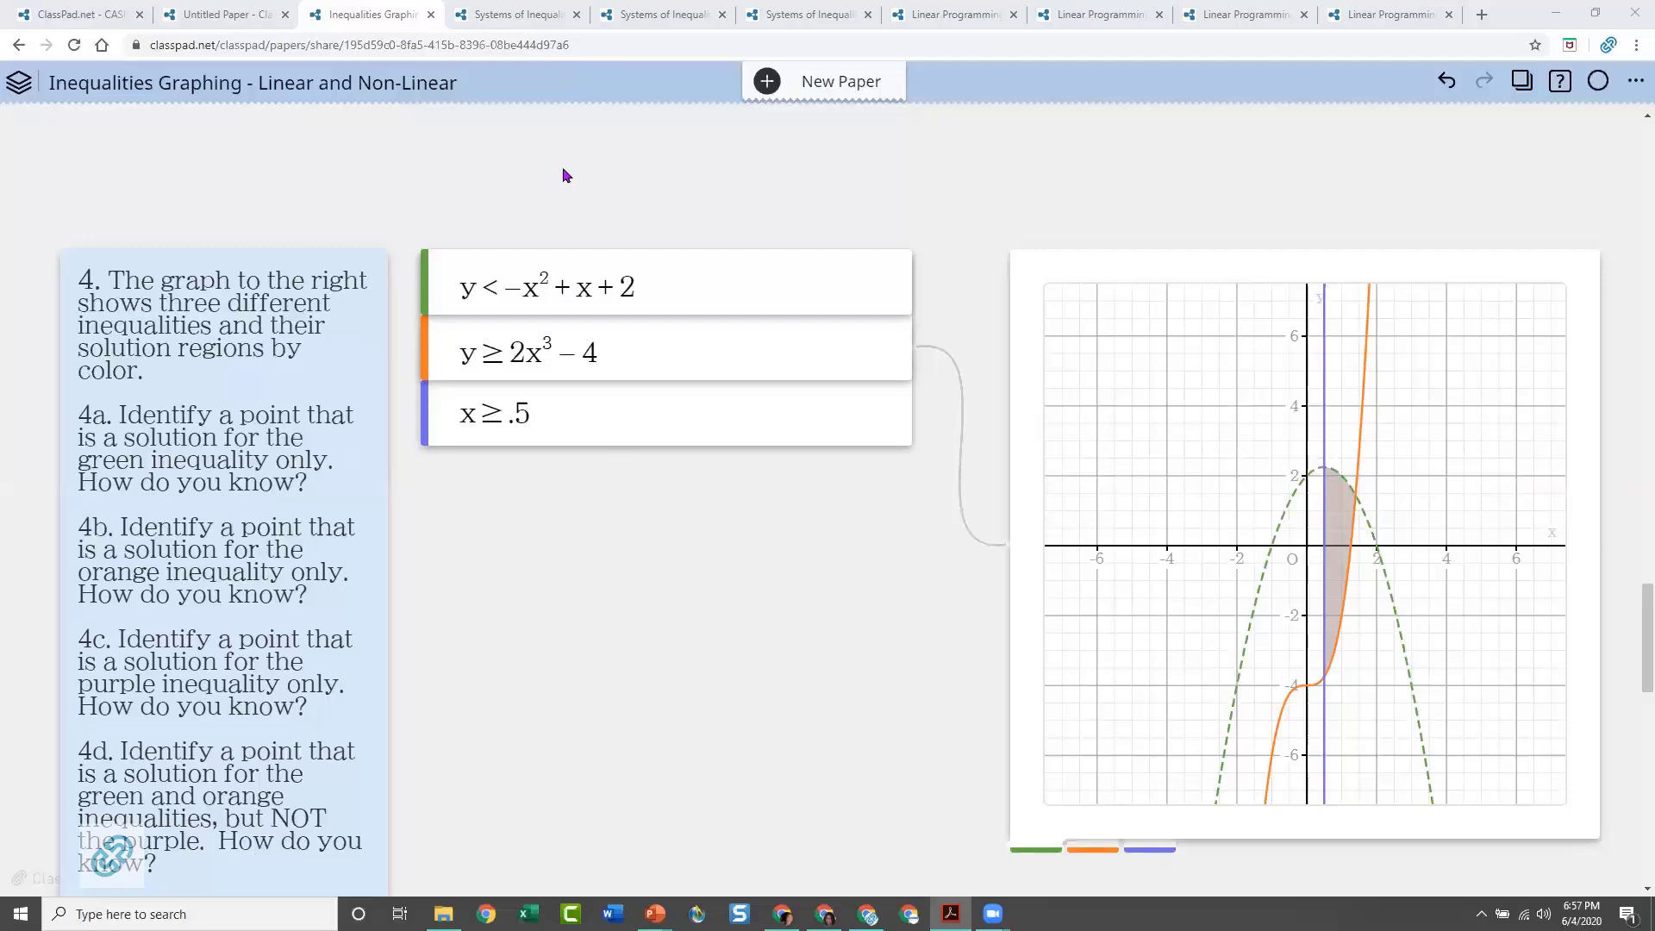
{"action": "left_click", "coordinate": [500, 22]}
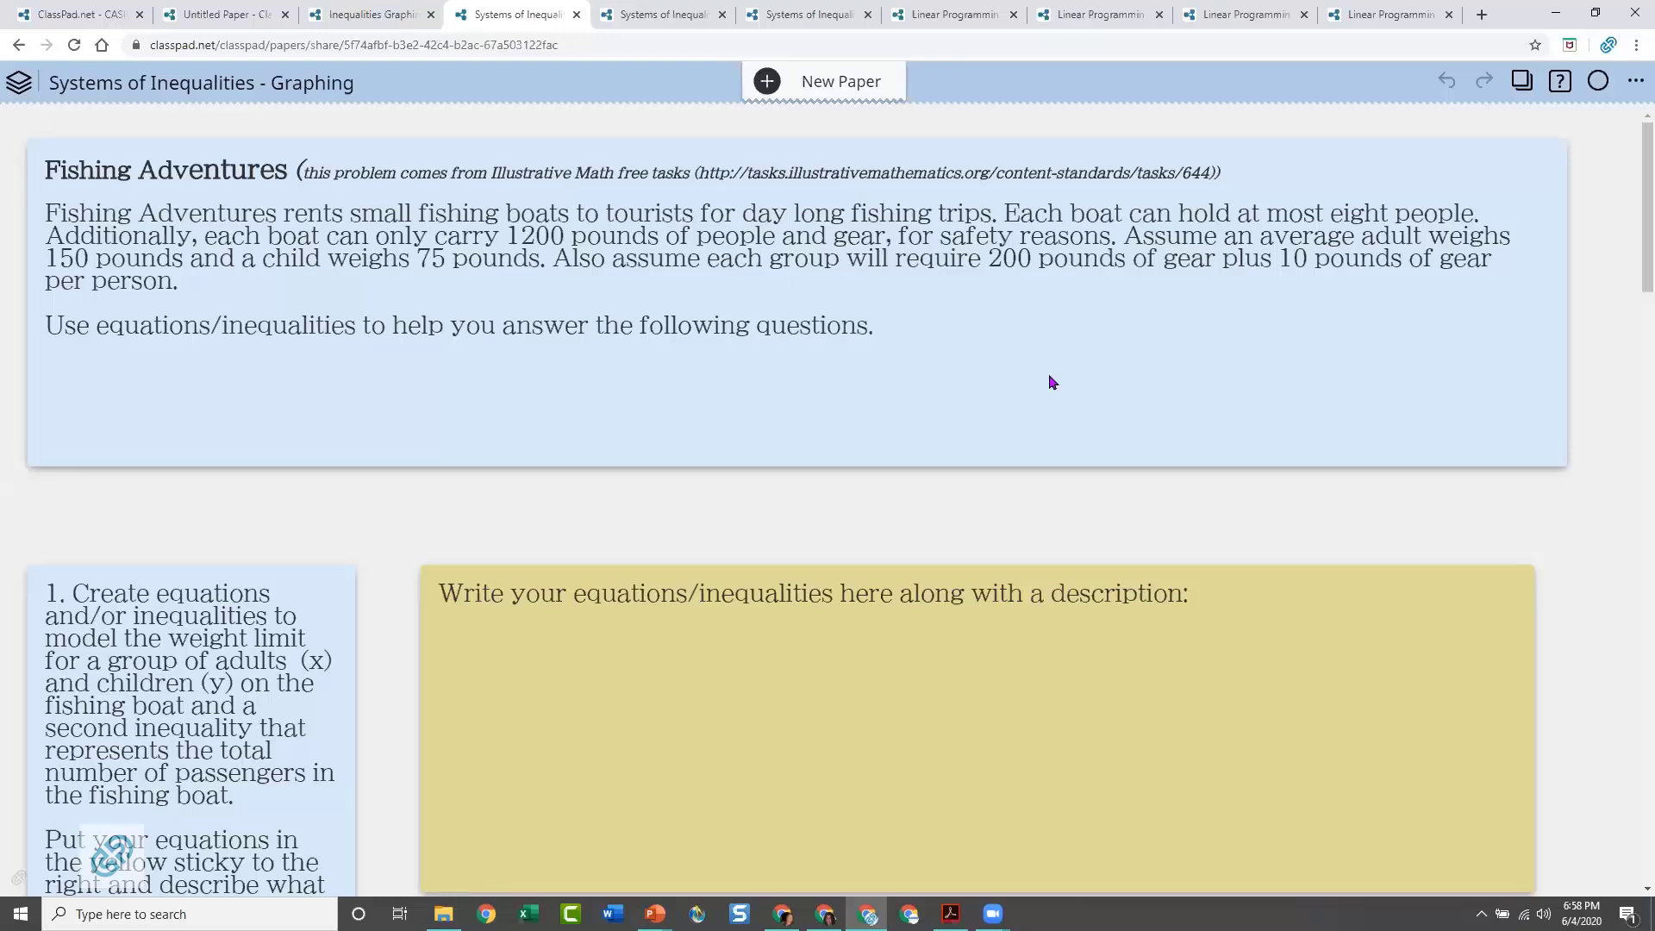
{"action": "scroll", "coordinate": [997, 647], "scroll_direction": "down", "scroll_amount": 2}
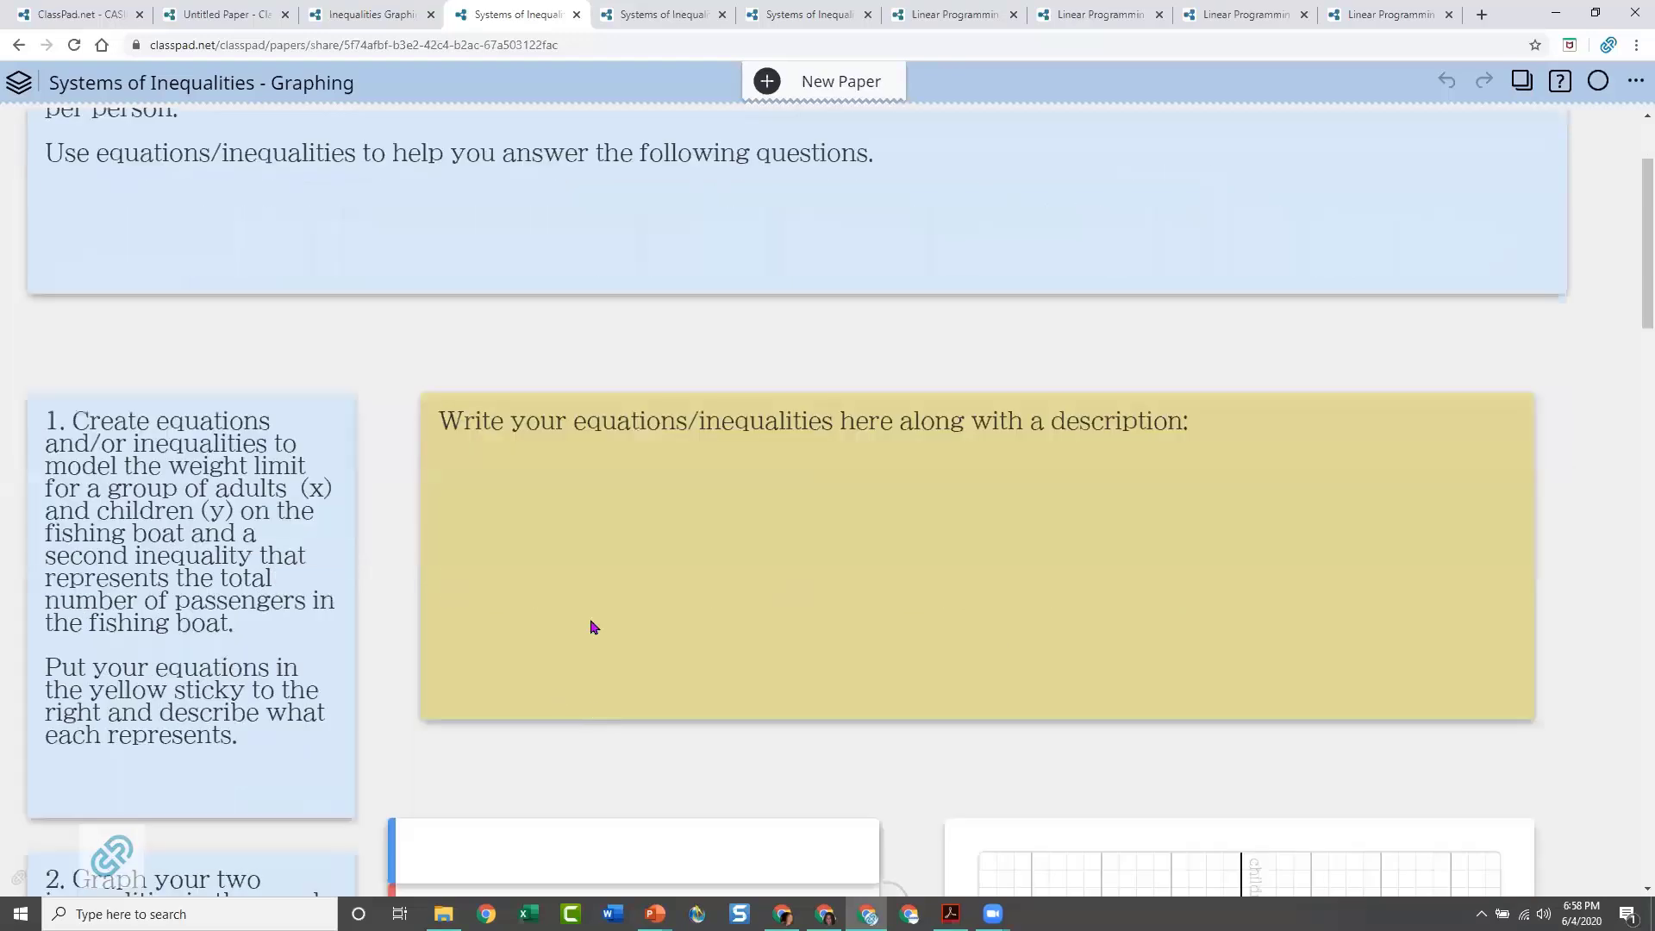
{"action": "left_click", "coordinate": [593, 640]}
{"action": "left_click", "coordinate": [445, 705]}
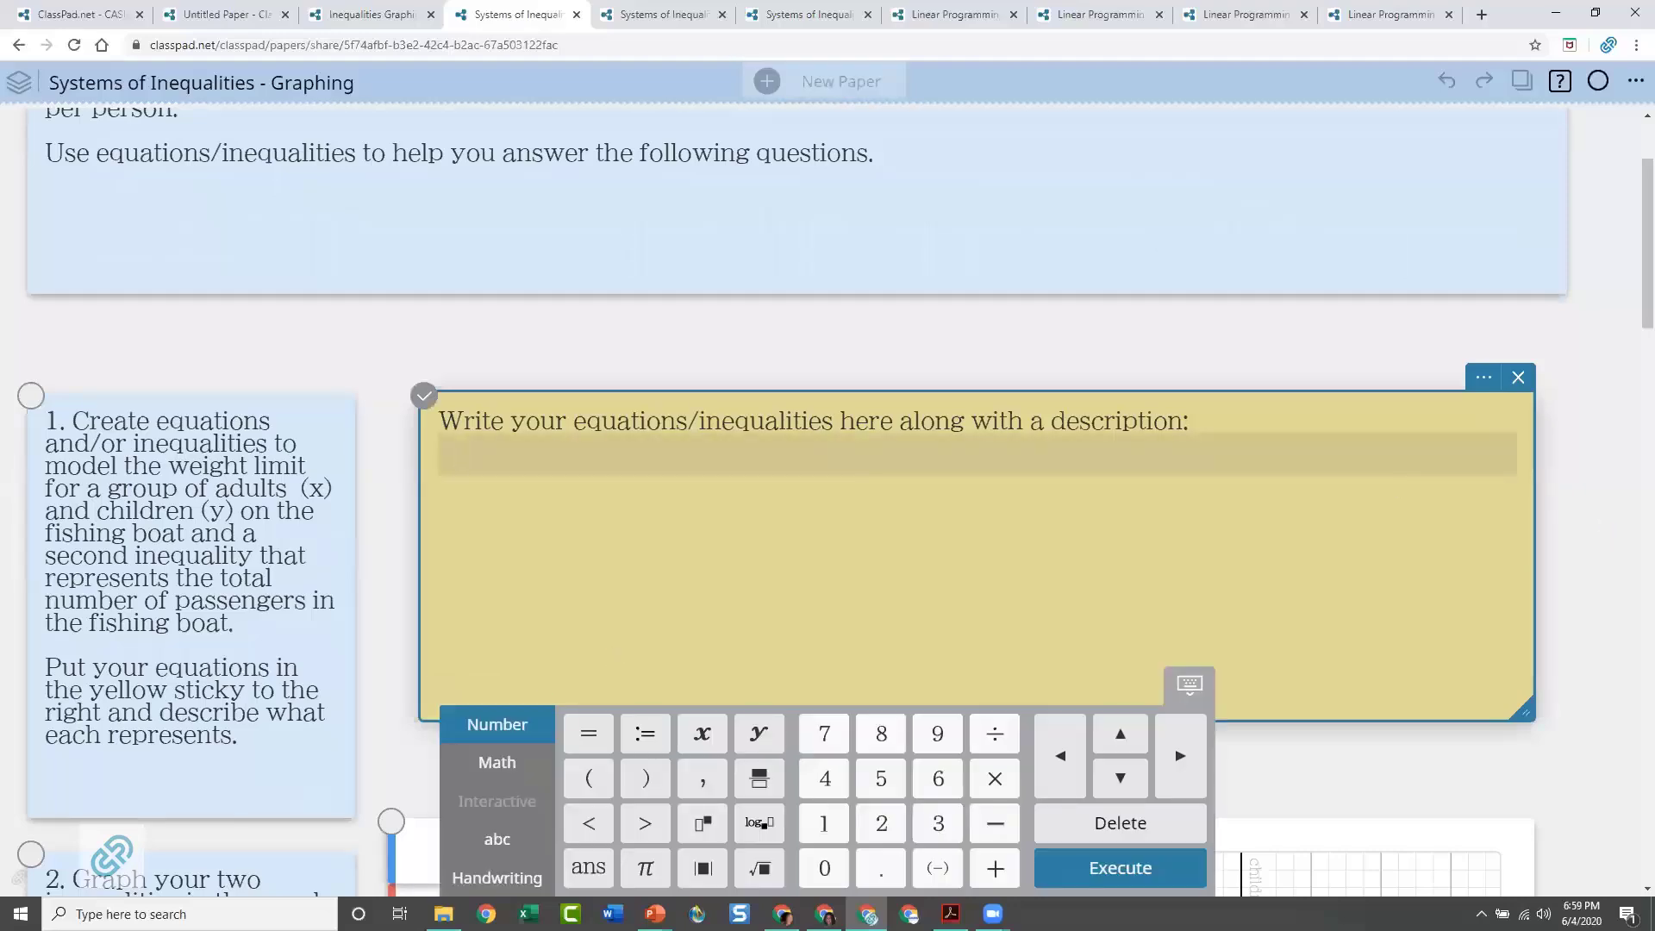
Enter the passenger limit x + y ≤ 8 on the math line in question 1's yellow note
{"action": "scroll", "coordinate": [1597, 453], "scroll_direction": "up", "scroll_amount": 2}
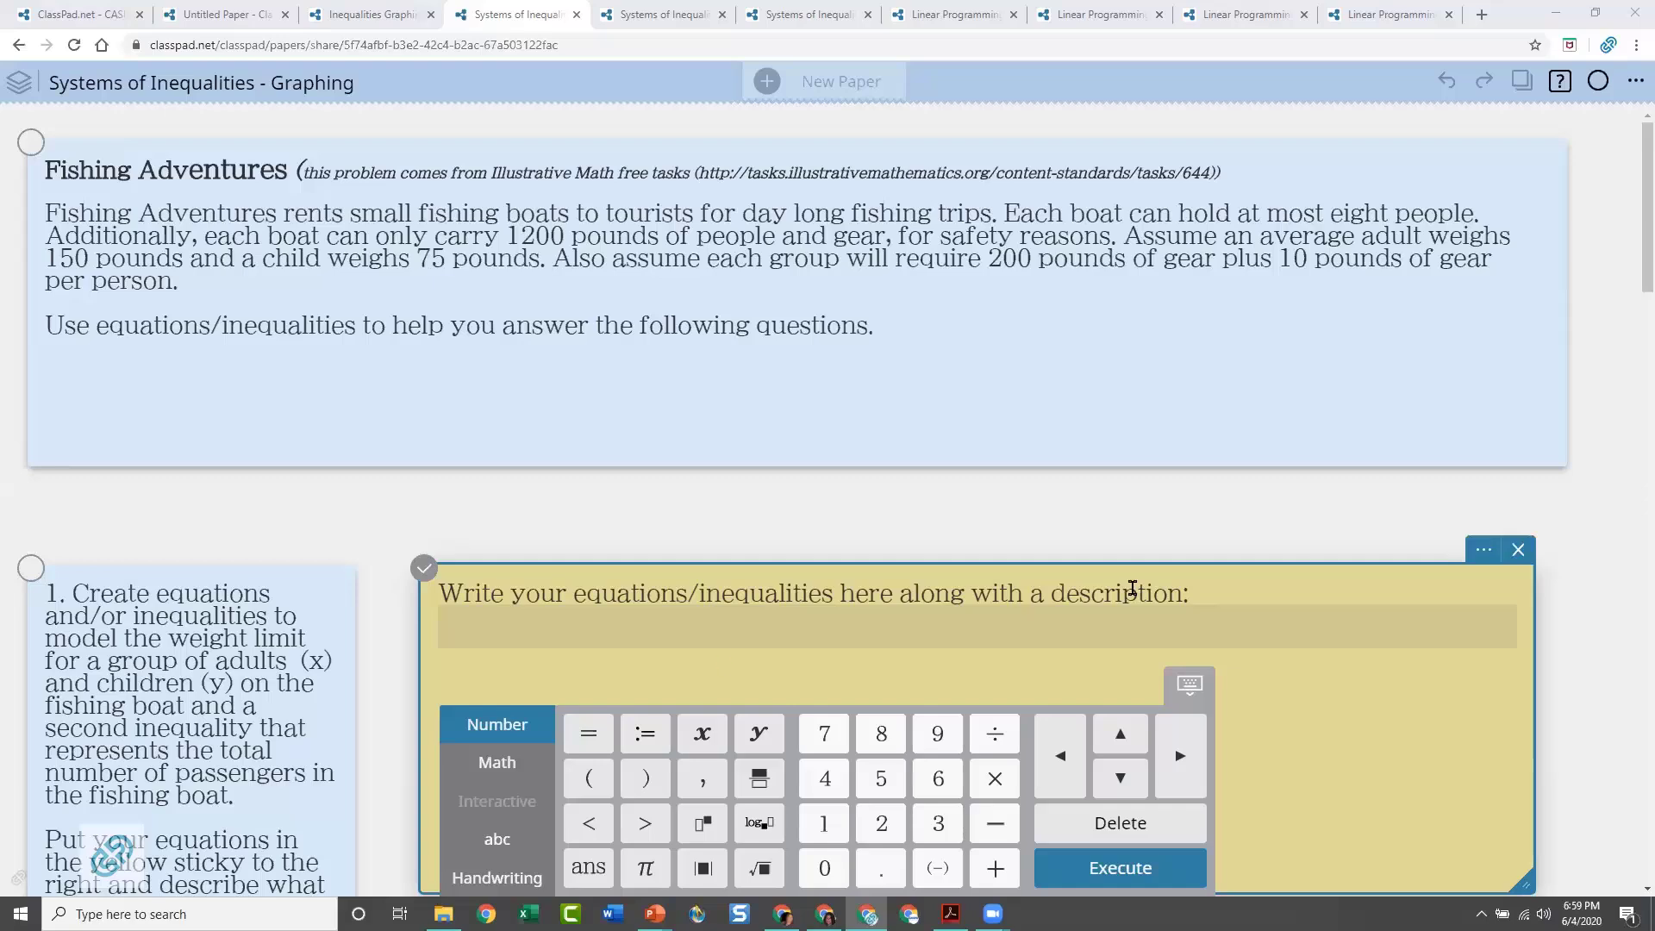
{"action": "scroll", "coordinate": [1151, 569], "scroll_direction": "down", "scroll_amount": 6}
{"action": "scroll", "coordinate": [542, 520], "scroll_direction": "up", "scroll_amount": 3}
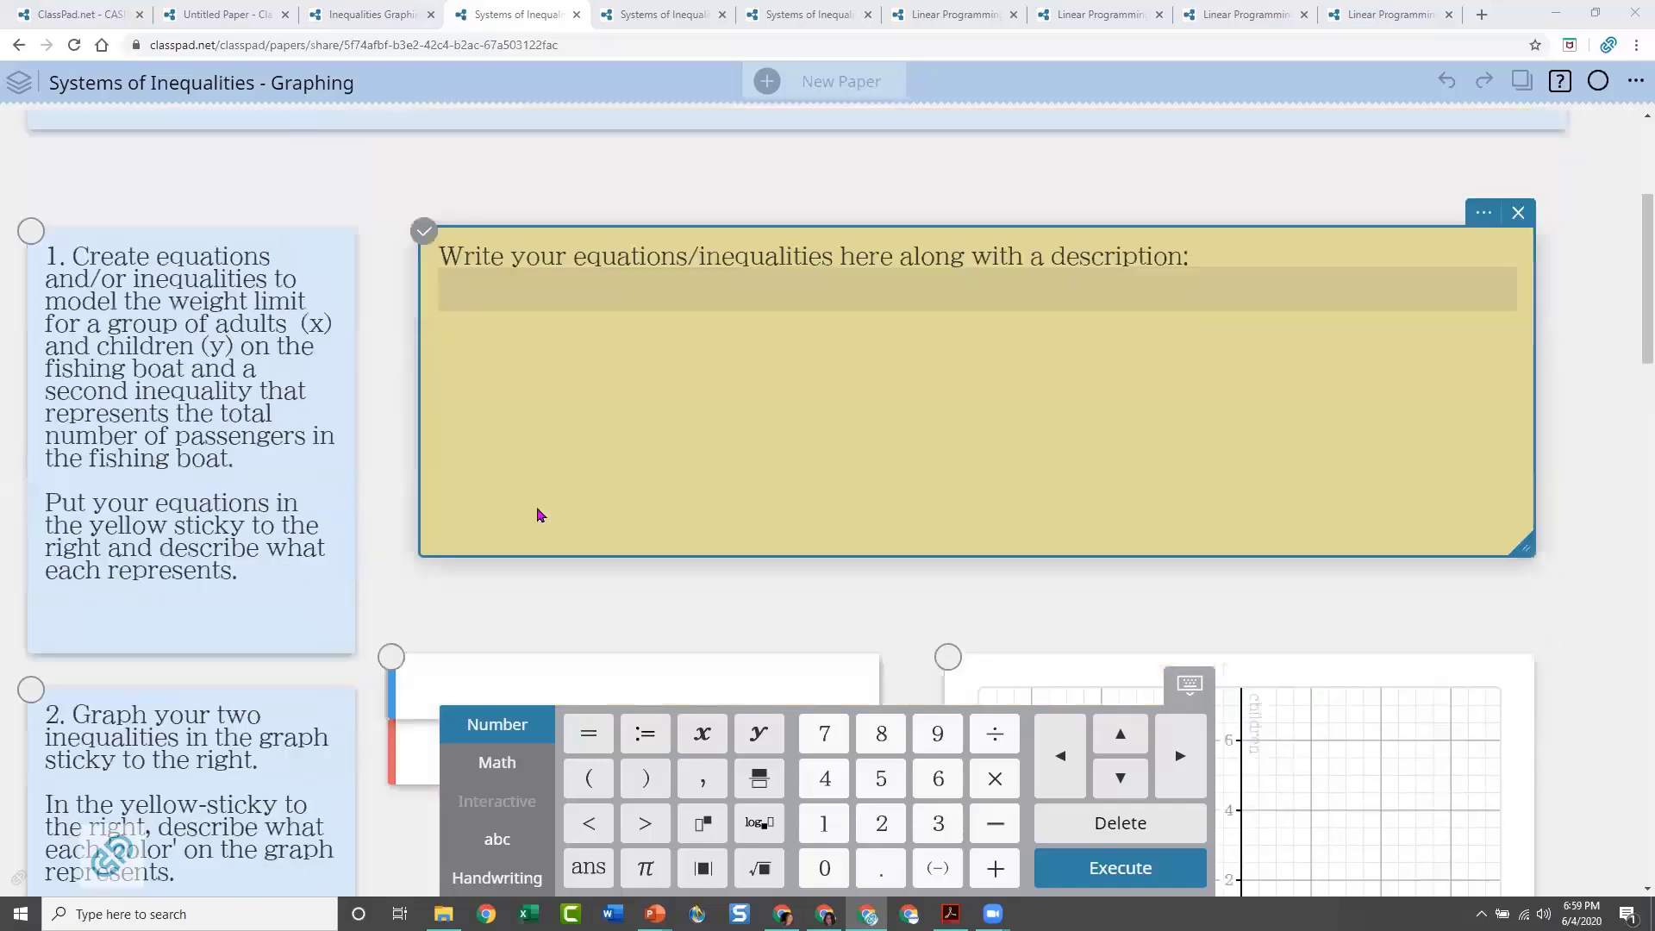
{"action": "scroll", "coordinate": [537, 516], "scroll_direction": "up", "scroll_amount": 2}
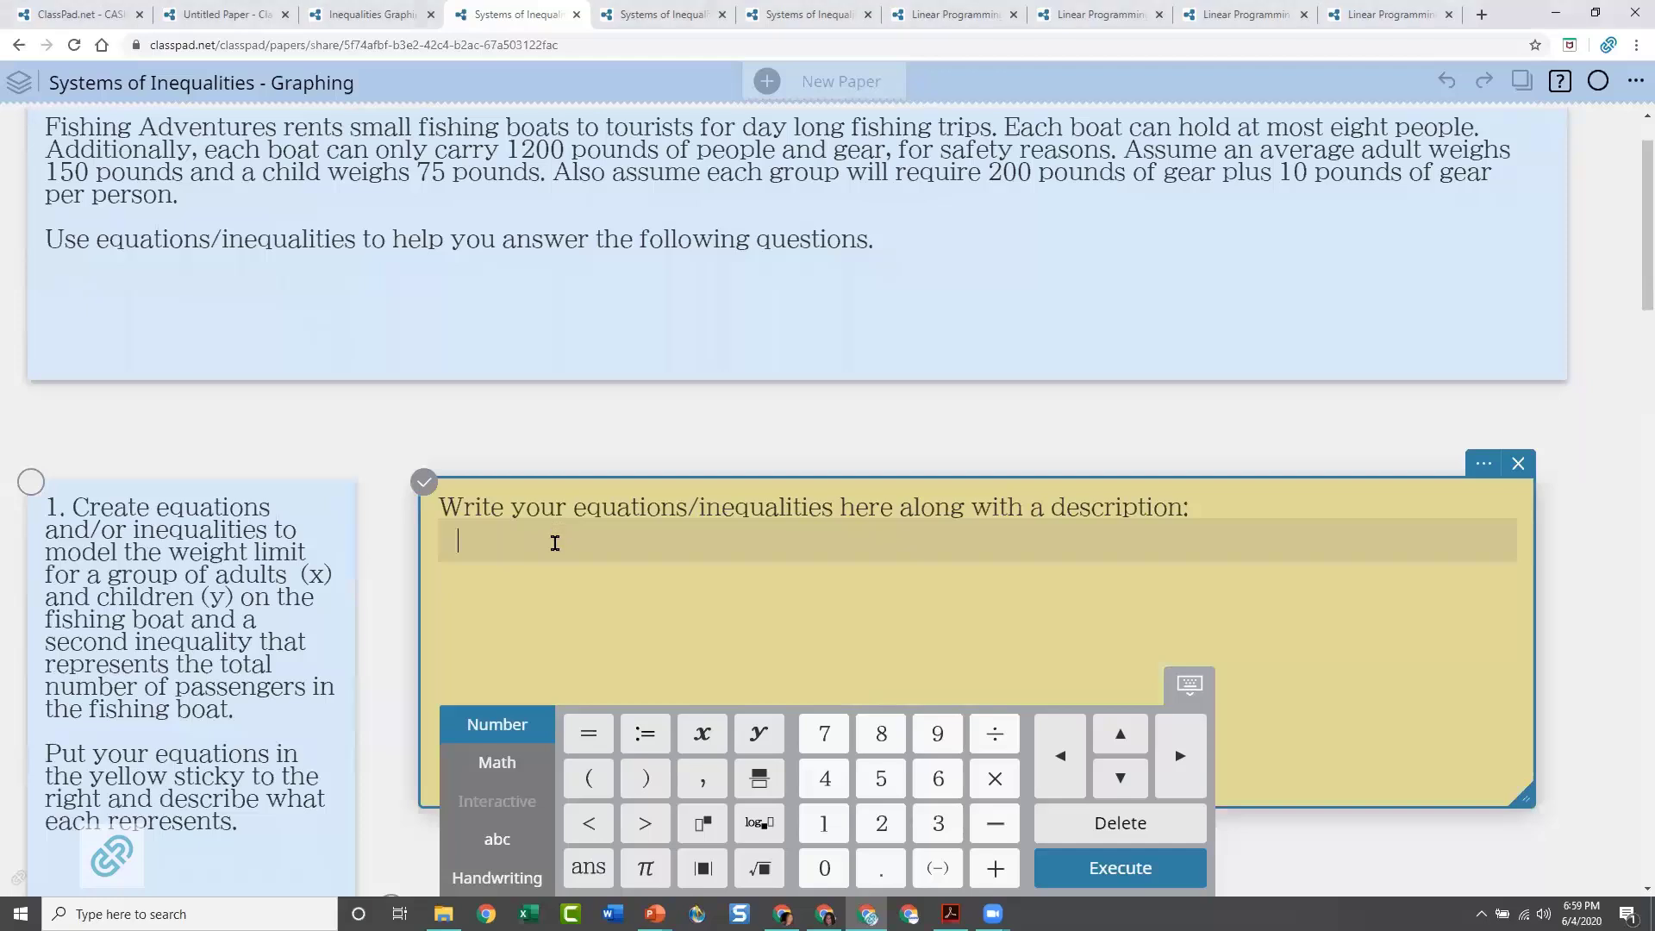
{"action": "type", "text": "x+y"}
{"action": "left_click", "coordinate": [504, 775]}
{"action": "left_click", "coordinate": [588, 868]}
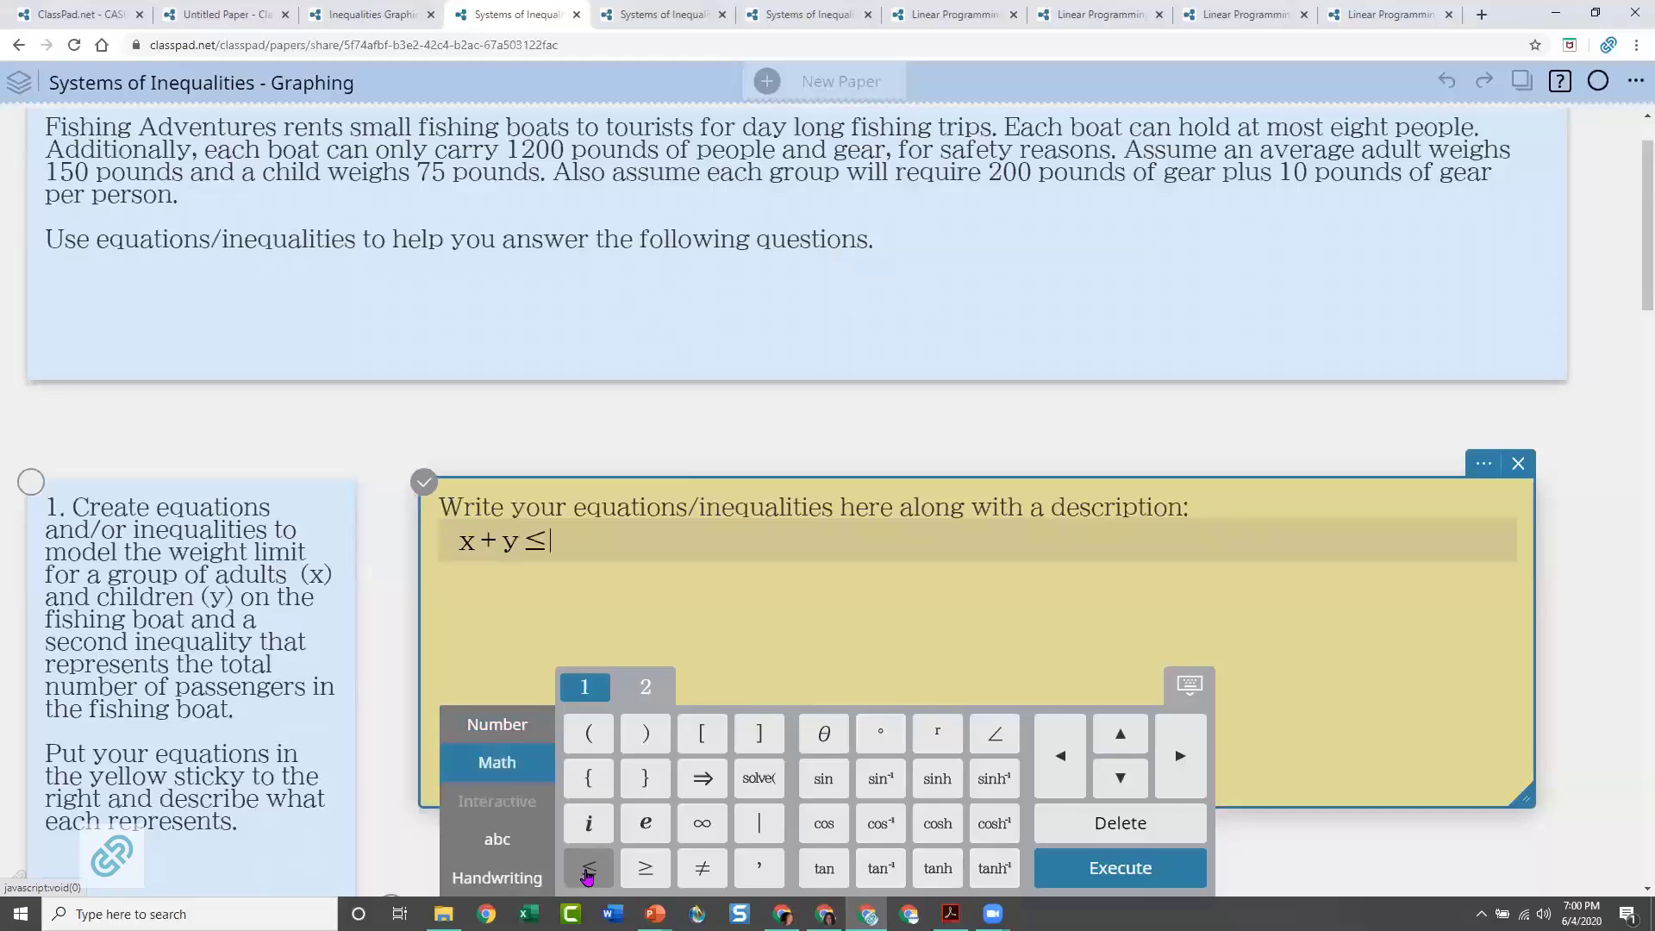
{"action": "left_click", "coordinate": [509, 729]}
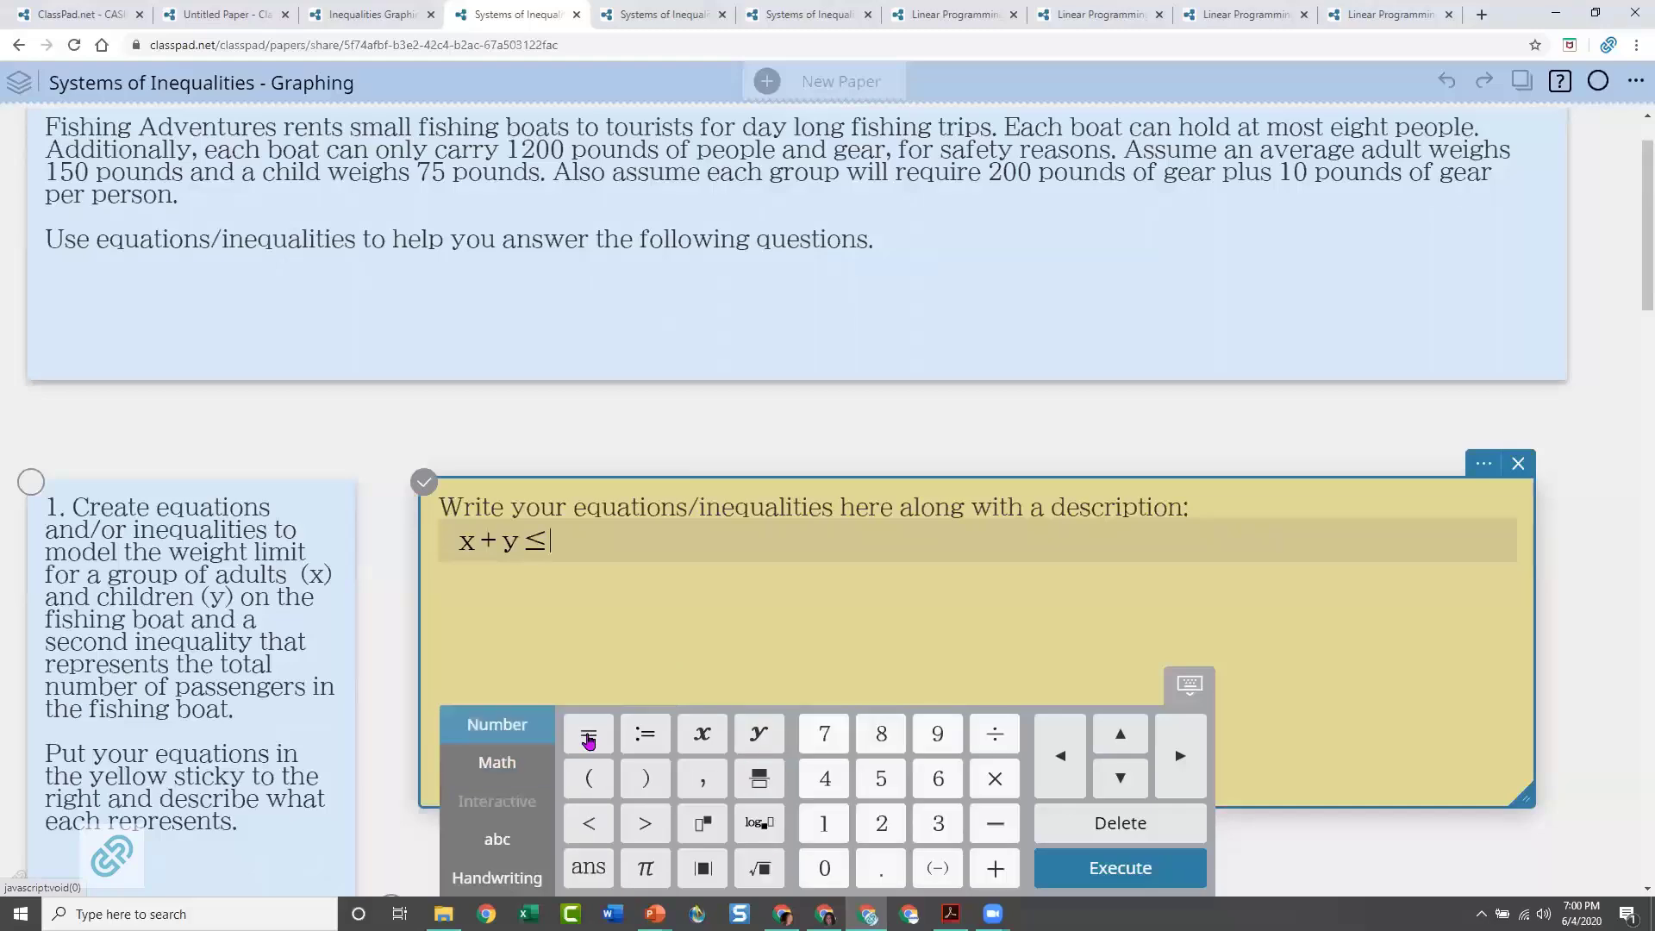
{"action": "left_click", "coordinate": [879, 739]}
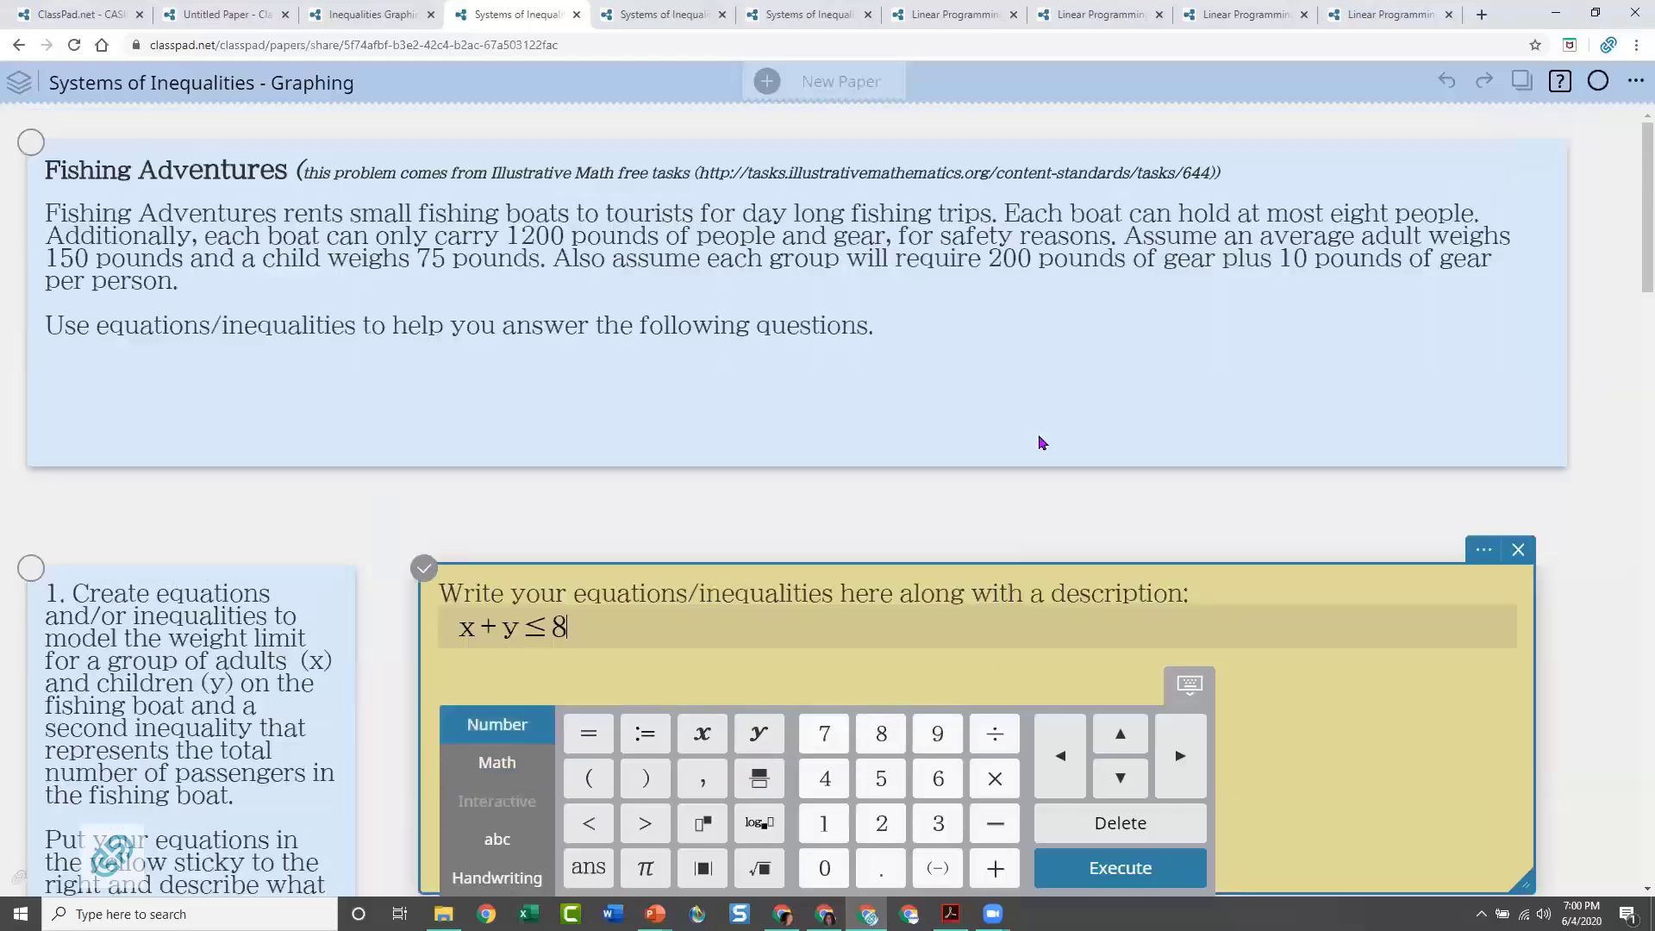
Try to copy x + y ≤ 8 from the yellow note into the blue expression line linked to the question 2 graph
{"action": "scroll", "coordinate": [1026, 427], "scroll_direction": "up", "scroll_amount": 1}
{"action": "left_click_drag", "start_coordinate": [569, 627], "coordinate": [441, 629]}
{"action": "scroll", "coordinate": [440, 627], "scroll_direction": "down", "scroll_amount": 6}
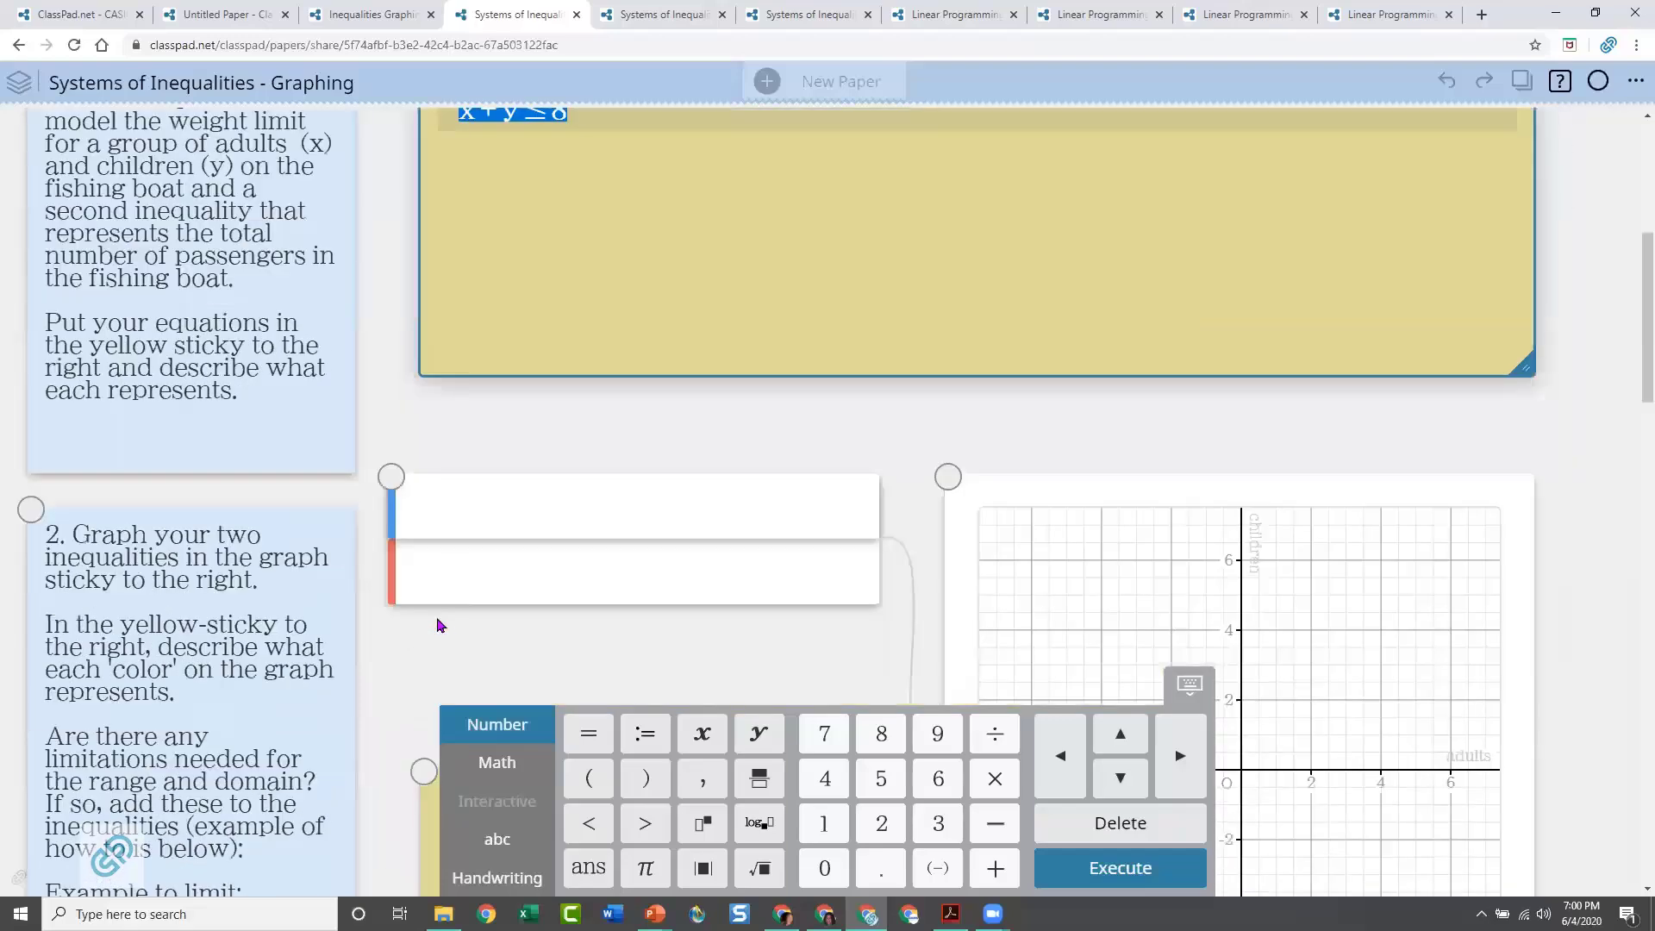
{"action": "left_click", "coordinate": [476, 515]}
{"action": "left_click", "coordinate": [480, 515]}
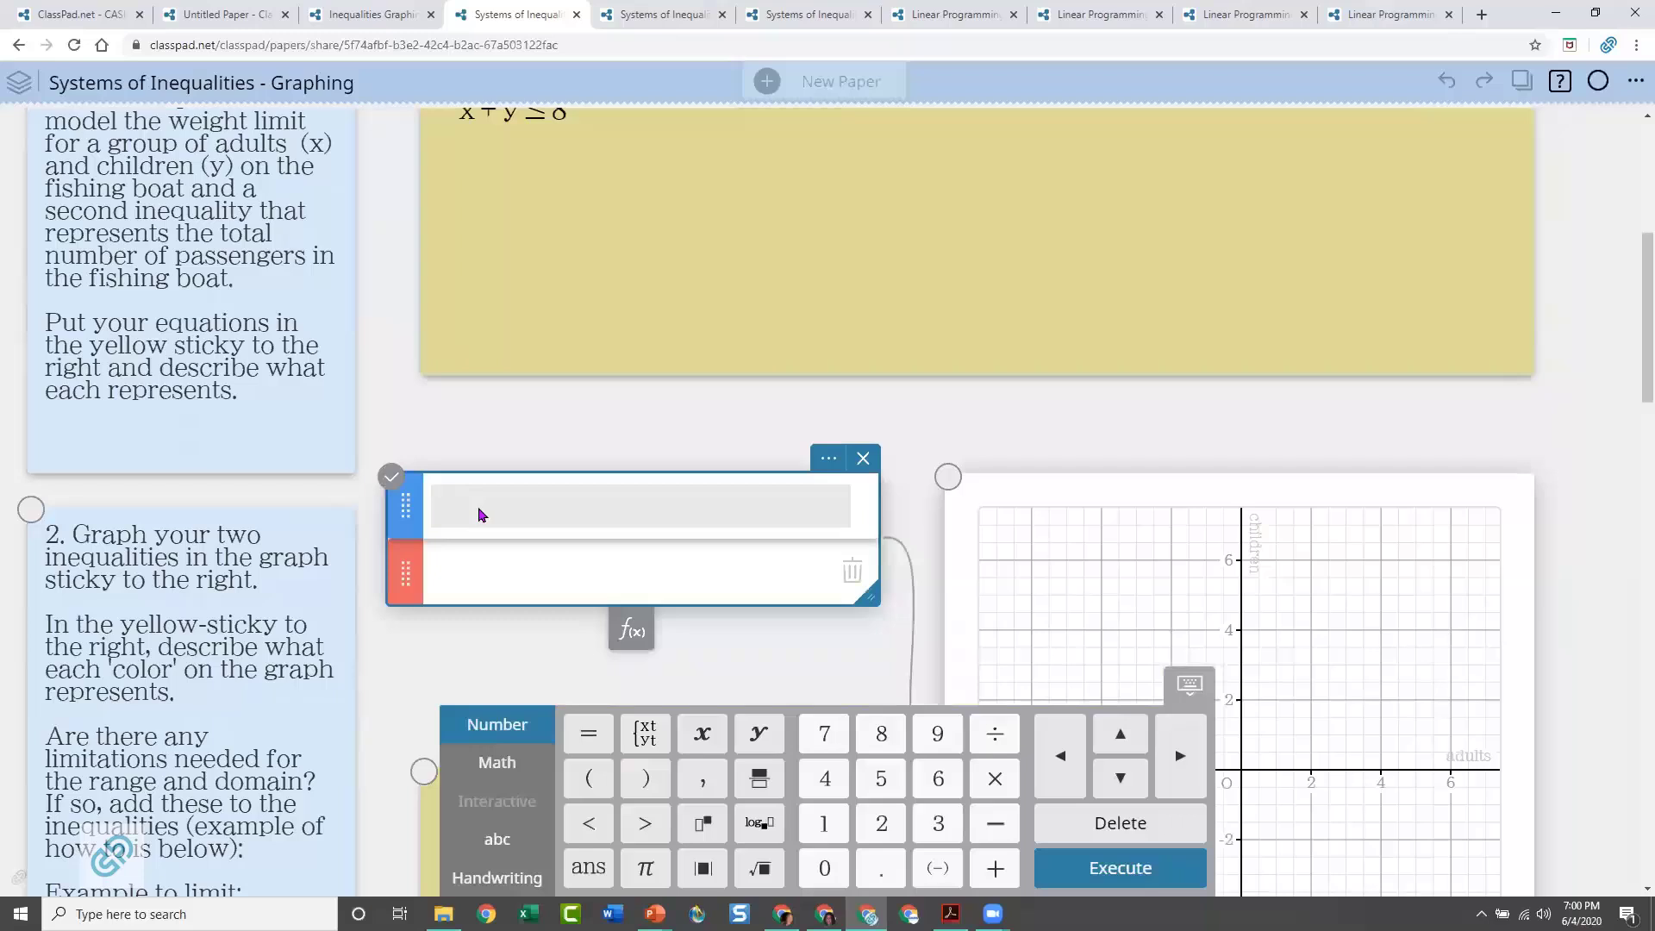
{"action": "key", "text": "ctrl+v"}
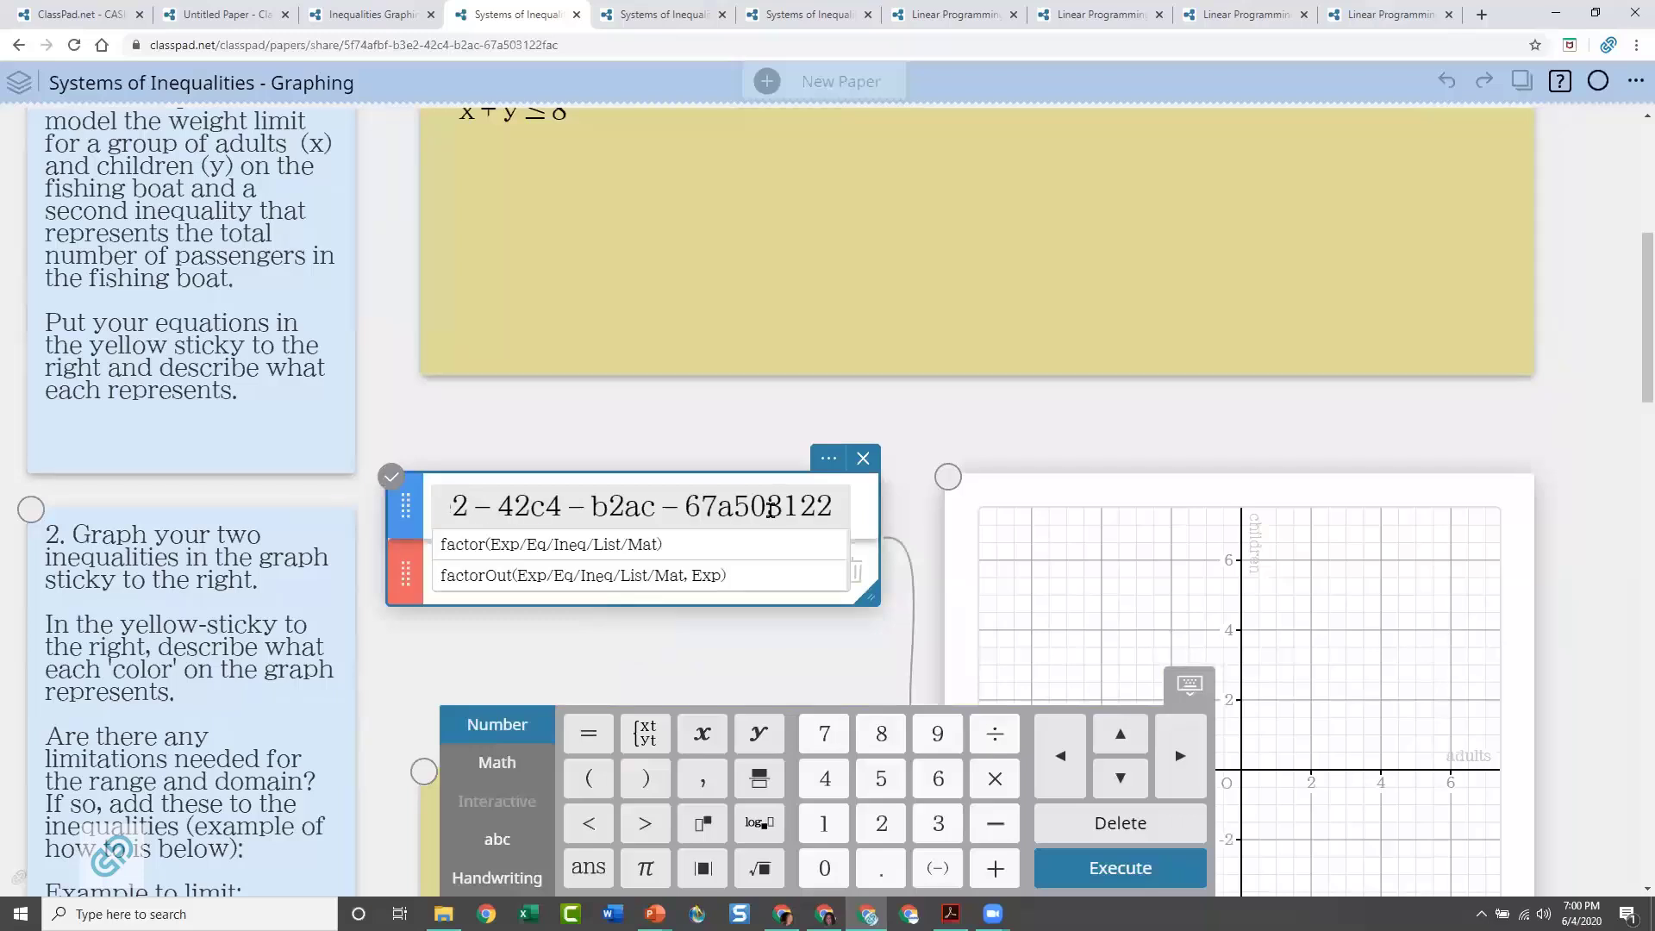
Delete the blue expression line holding the wrongly pasted web link and open the remaining red line for editing
{"action": "left_click", "coordinate": [836, 508]}
{"action": "left_click_drag", "start_coordinate": [450, 507], "coordinate": [842, 508]}
{"action": "key", "text": "BackSpace"}
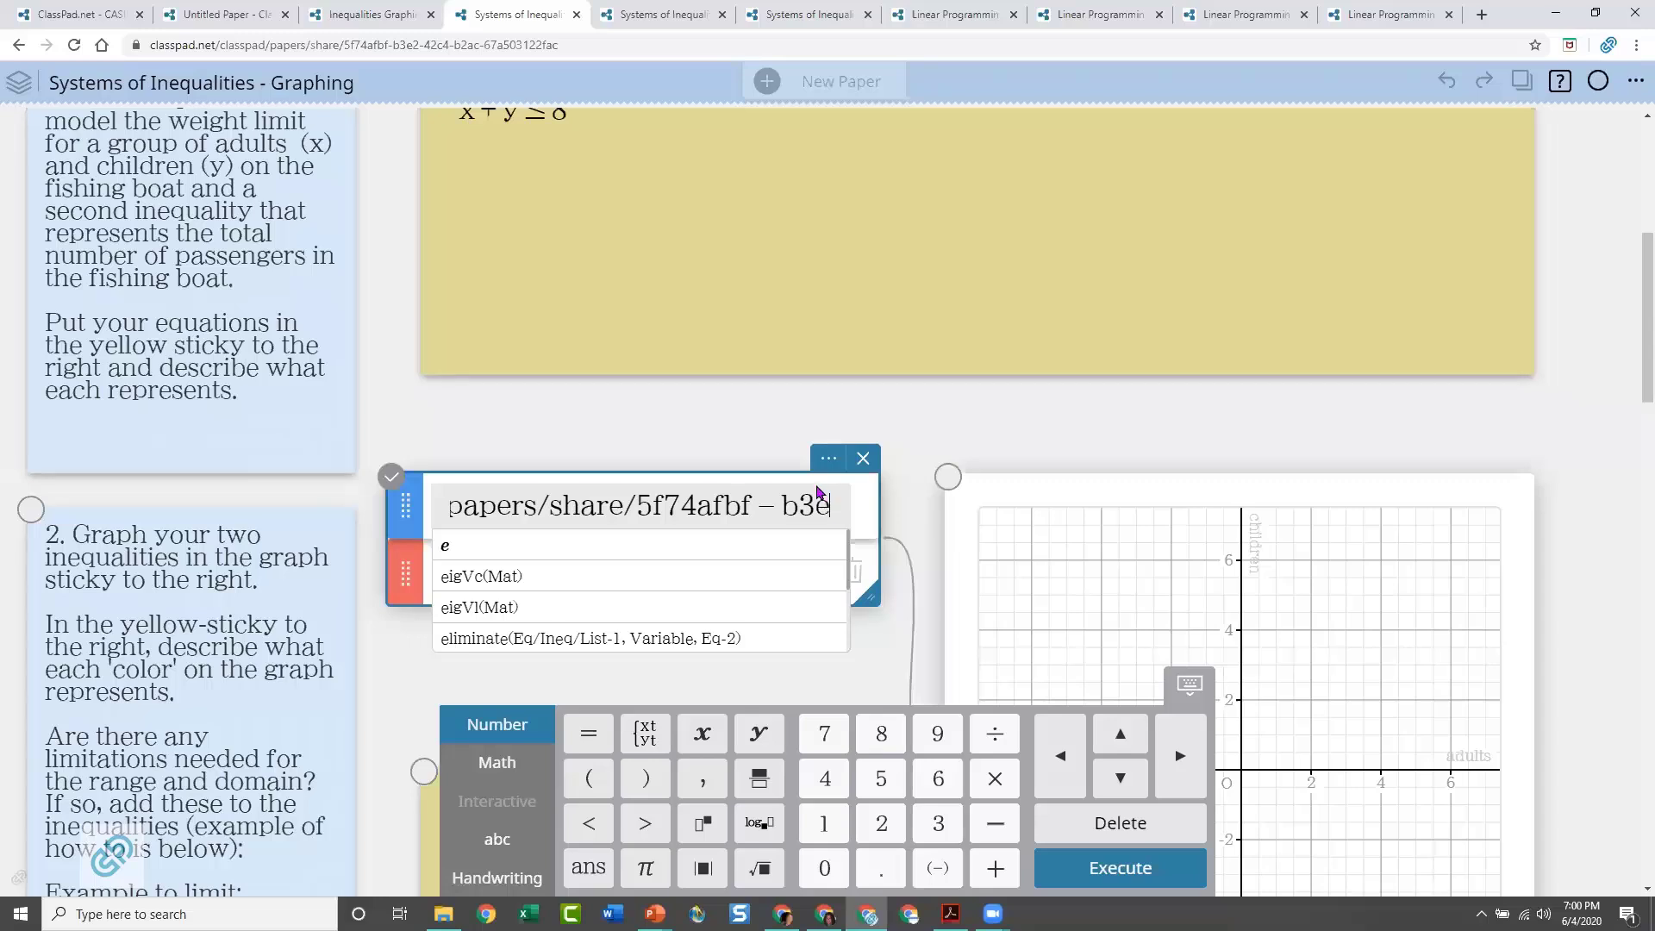
{"action": "left_click", "coordinate": [449, 507]}
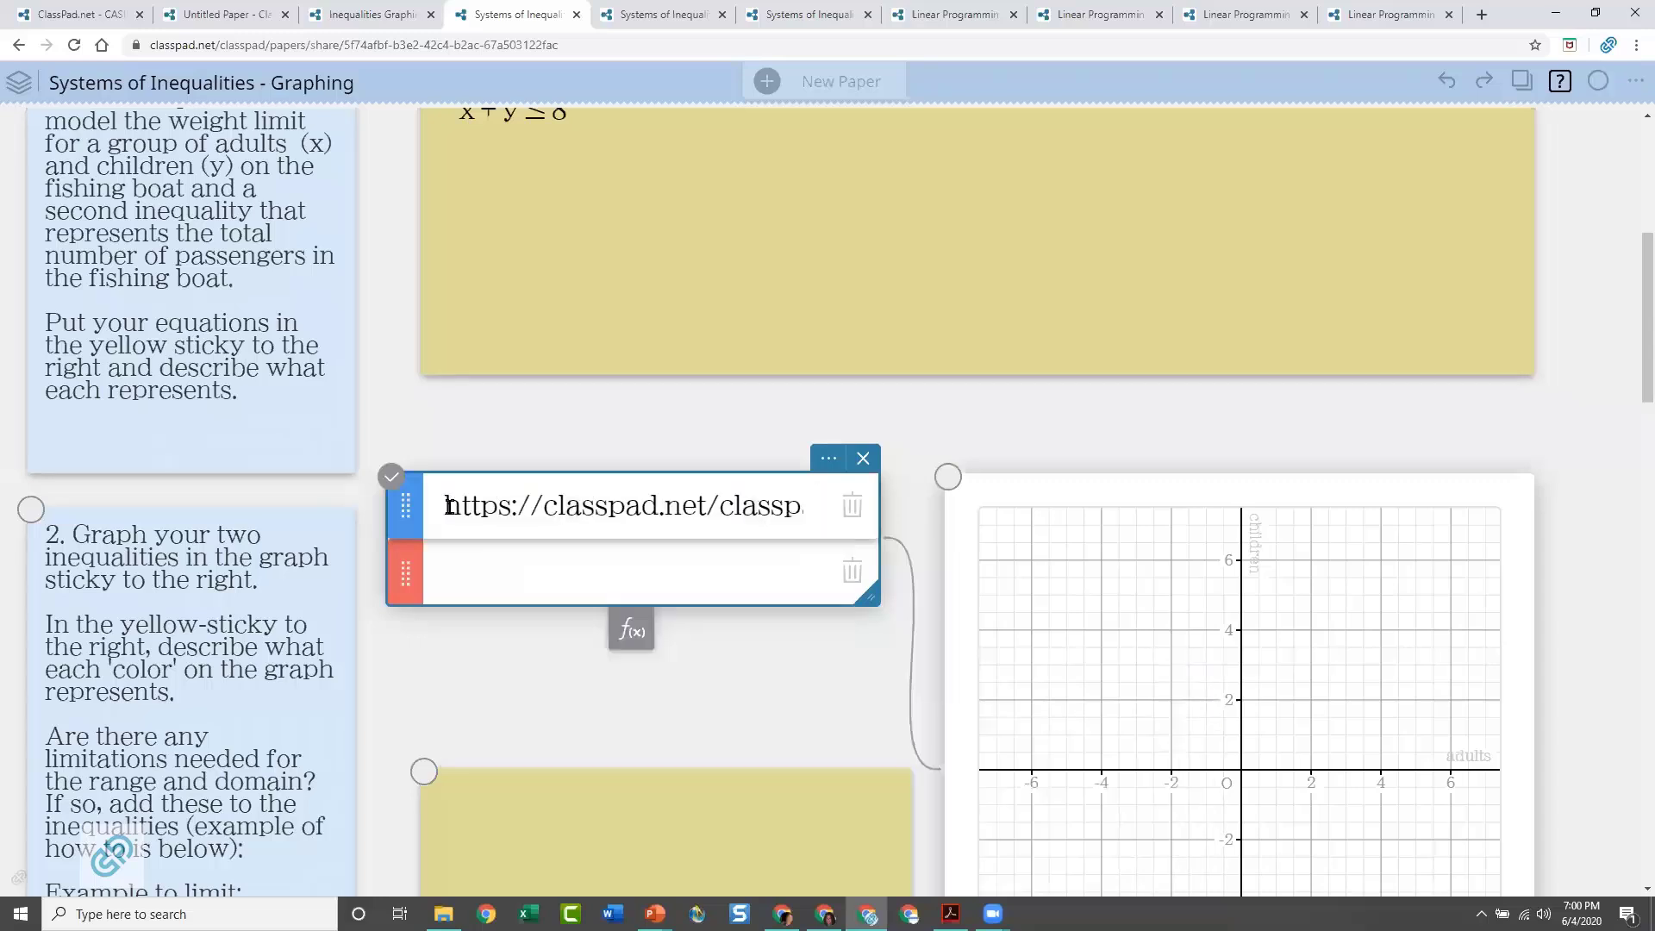
{"action": "left_click", "coordinate": [505, 506]}
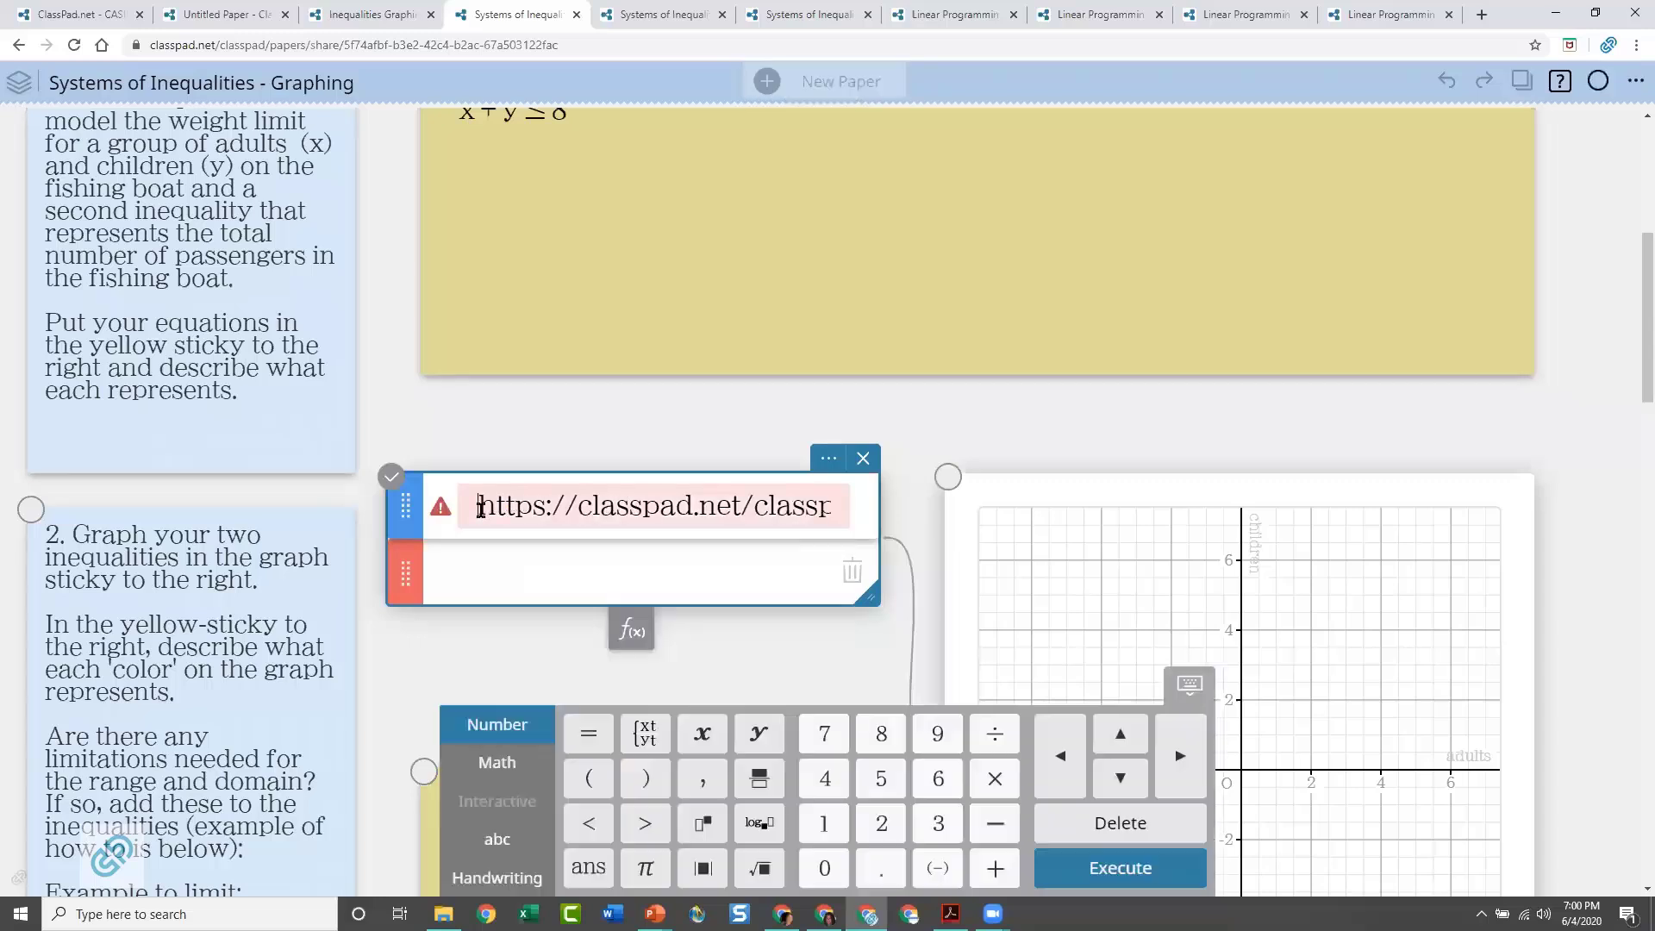
{"action": "left_click_drag", "start_coordinate": [480, 506], "coordinate": [546, 505]}
{"action": "left_click", "coordinate": [916, 513]}
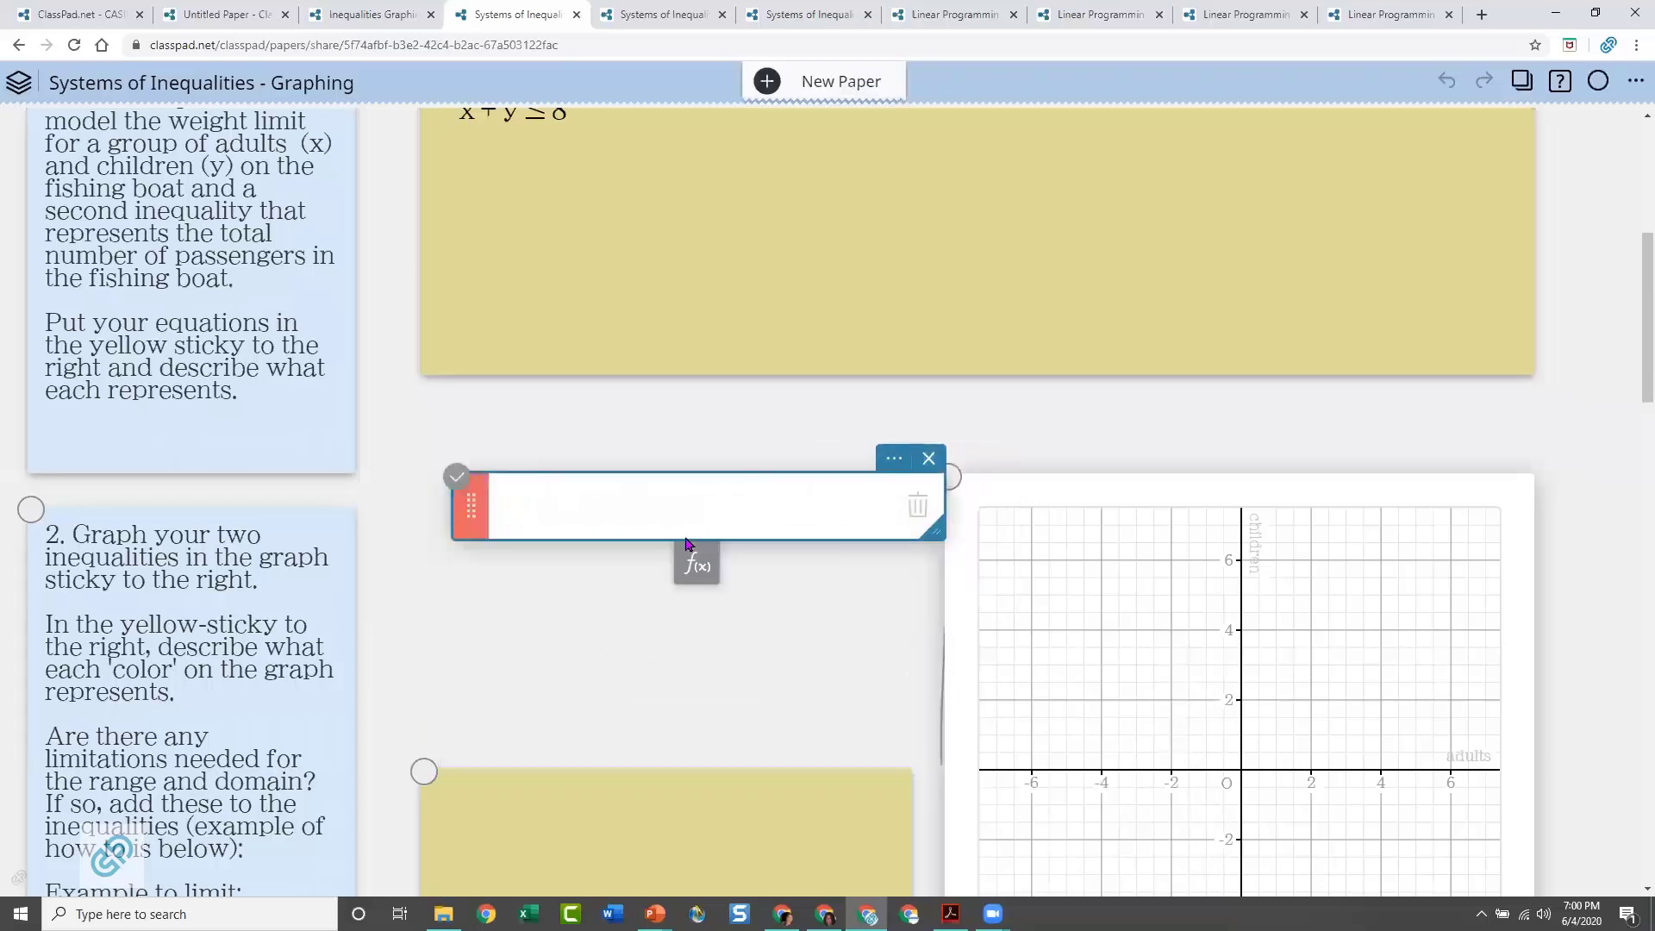
{"action": "left_click", "coordinate": [594, 512]}
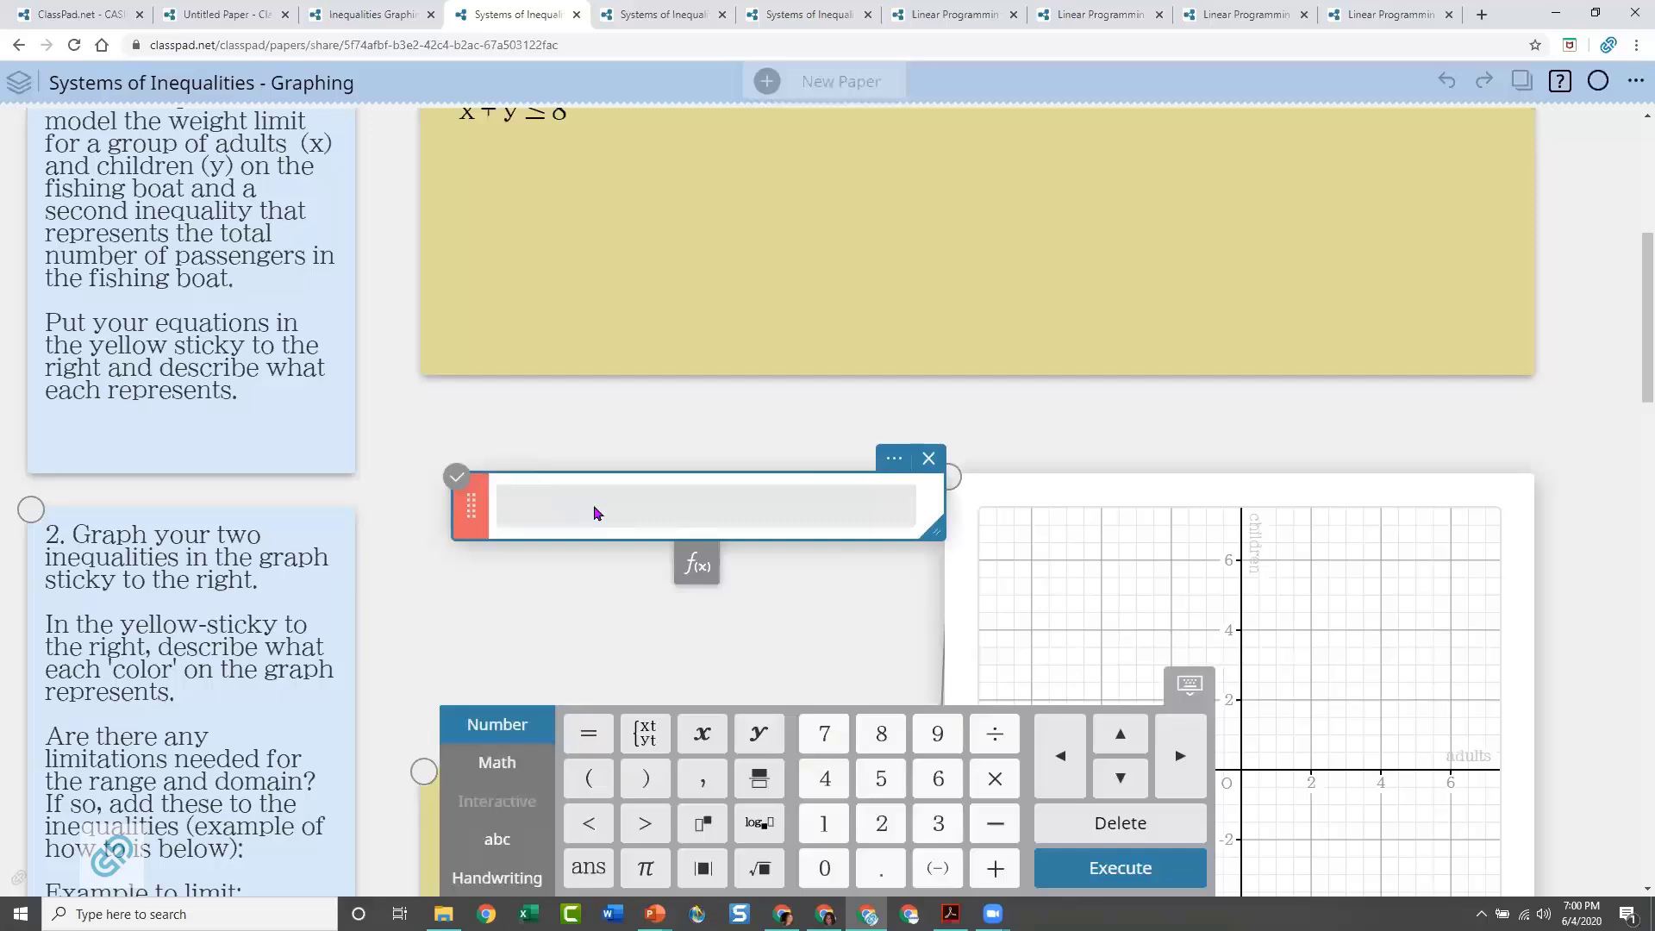
Enter x + y ≤ 8 in the red expression line so it plots on the question 2 graph
{"action": "type", "text": "x+y"}
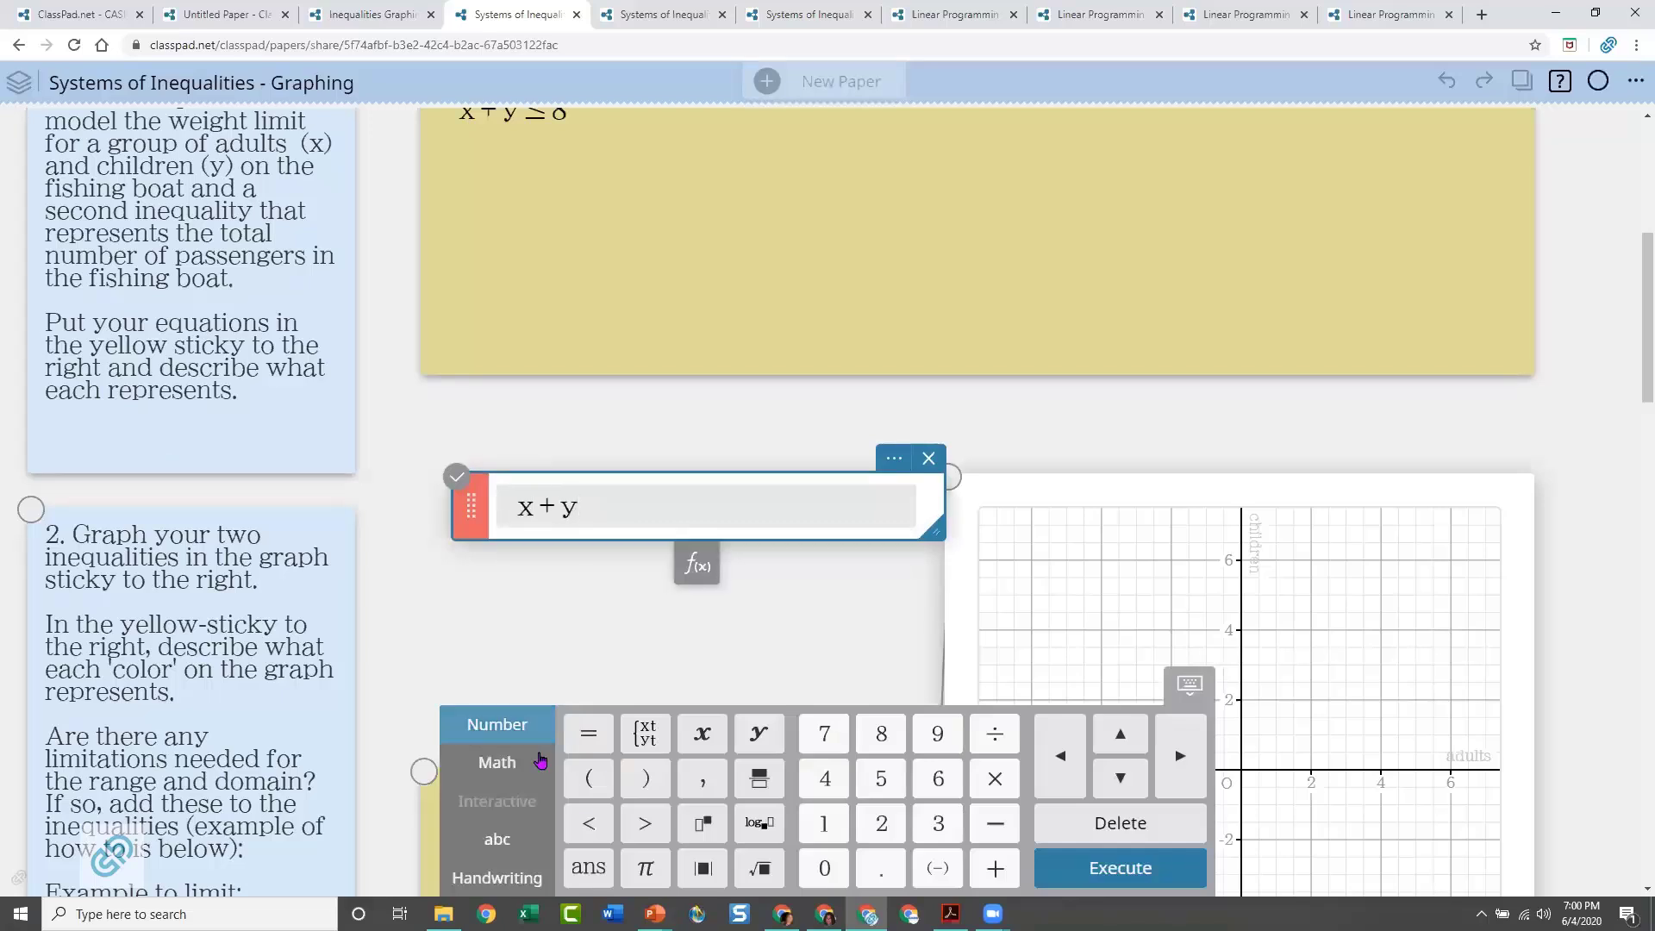
{"action": "left_click", "coordinate": [495, 764]}
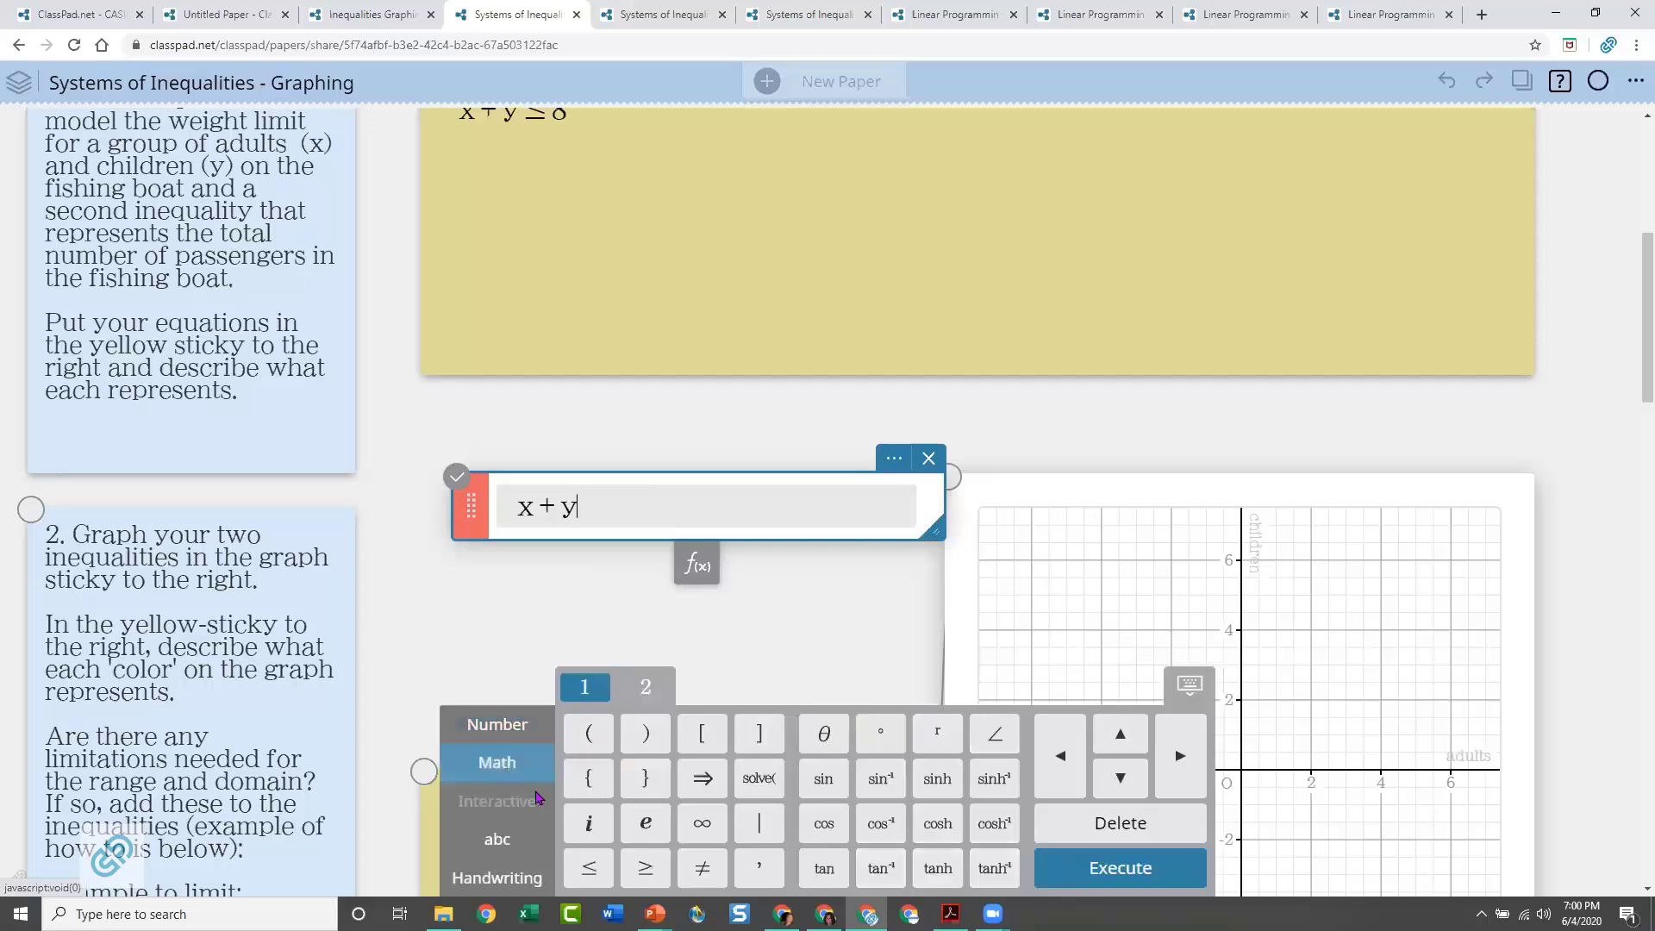
{"action": "left_click", "coordinate": [591, 868]}
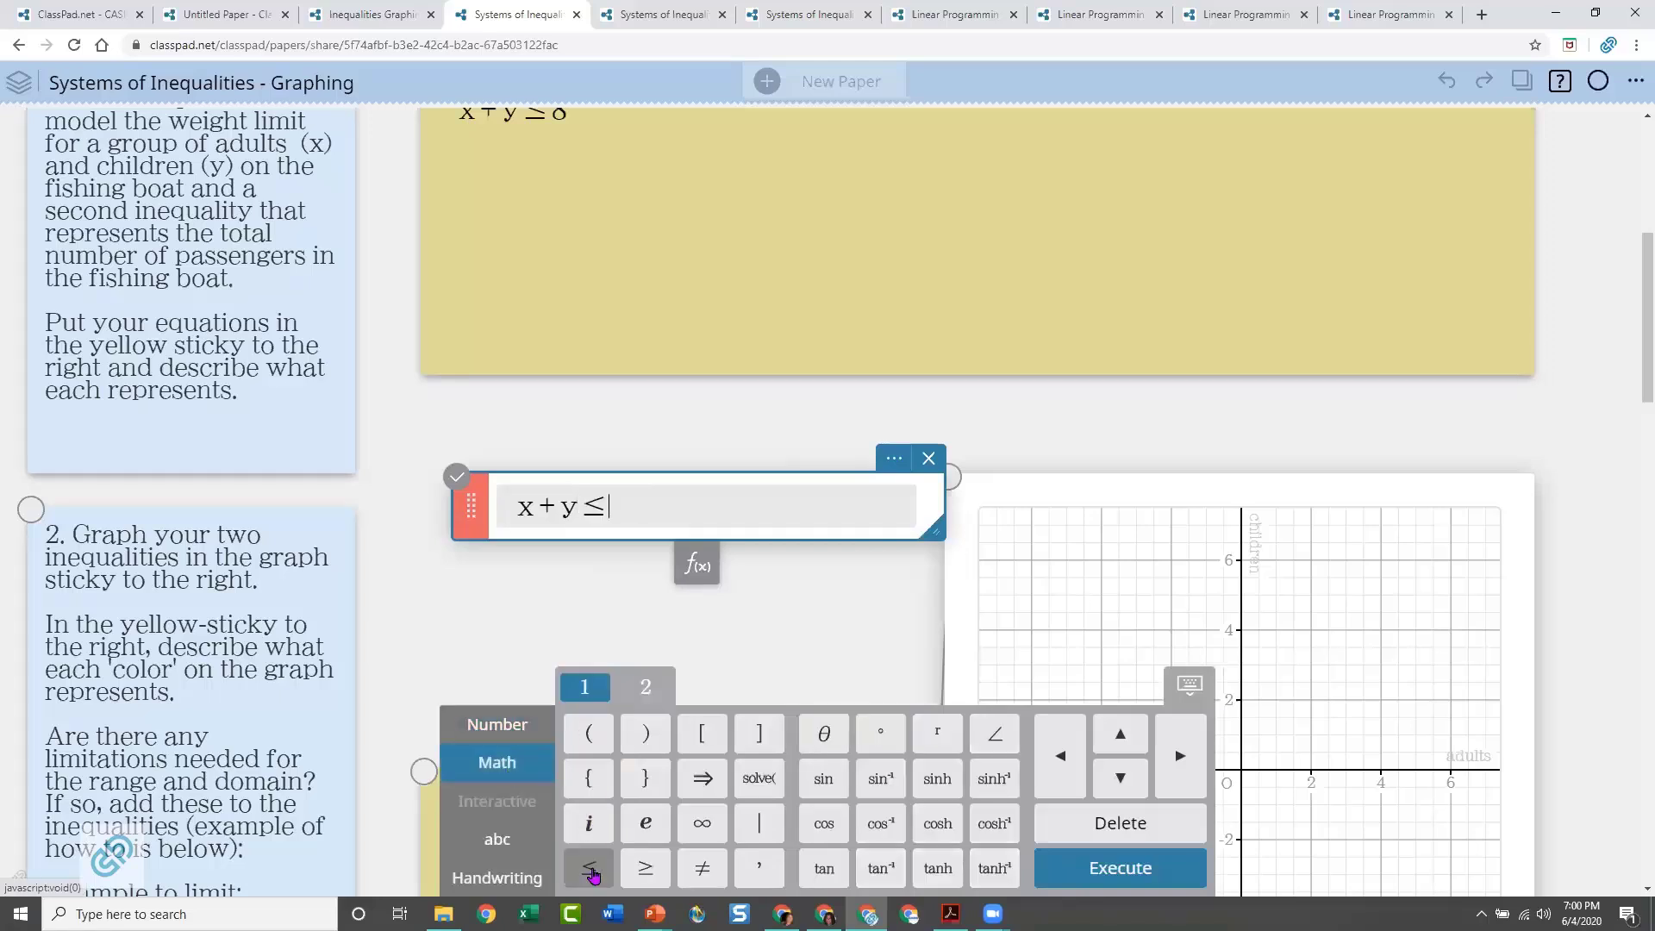
{"action": "left_click", "coordinate": [498, 728]}
{"action": "left_click", "coordinate": [878, 750]}
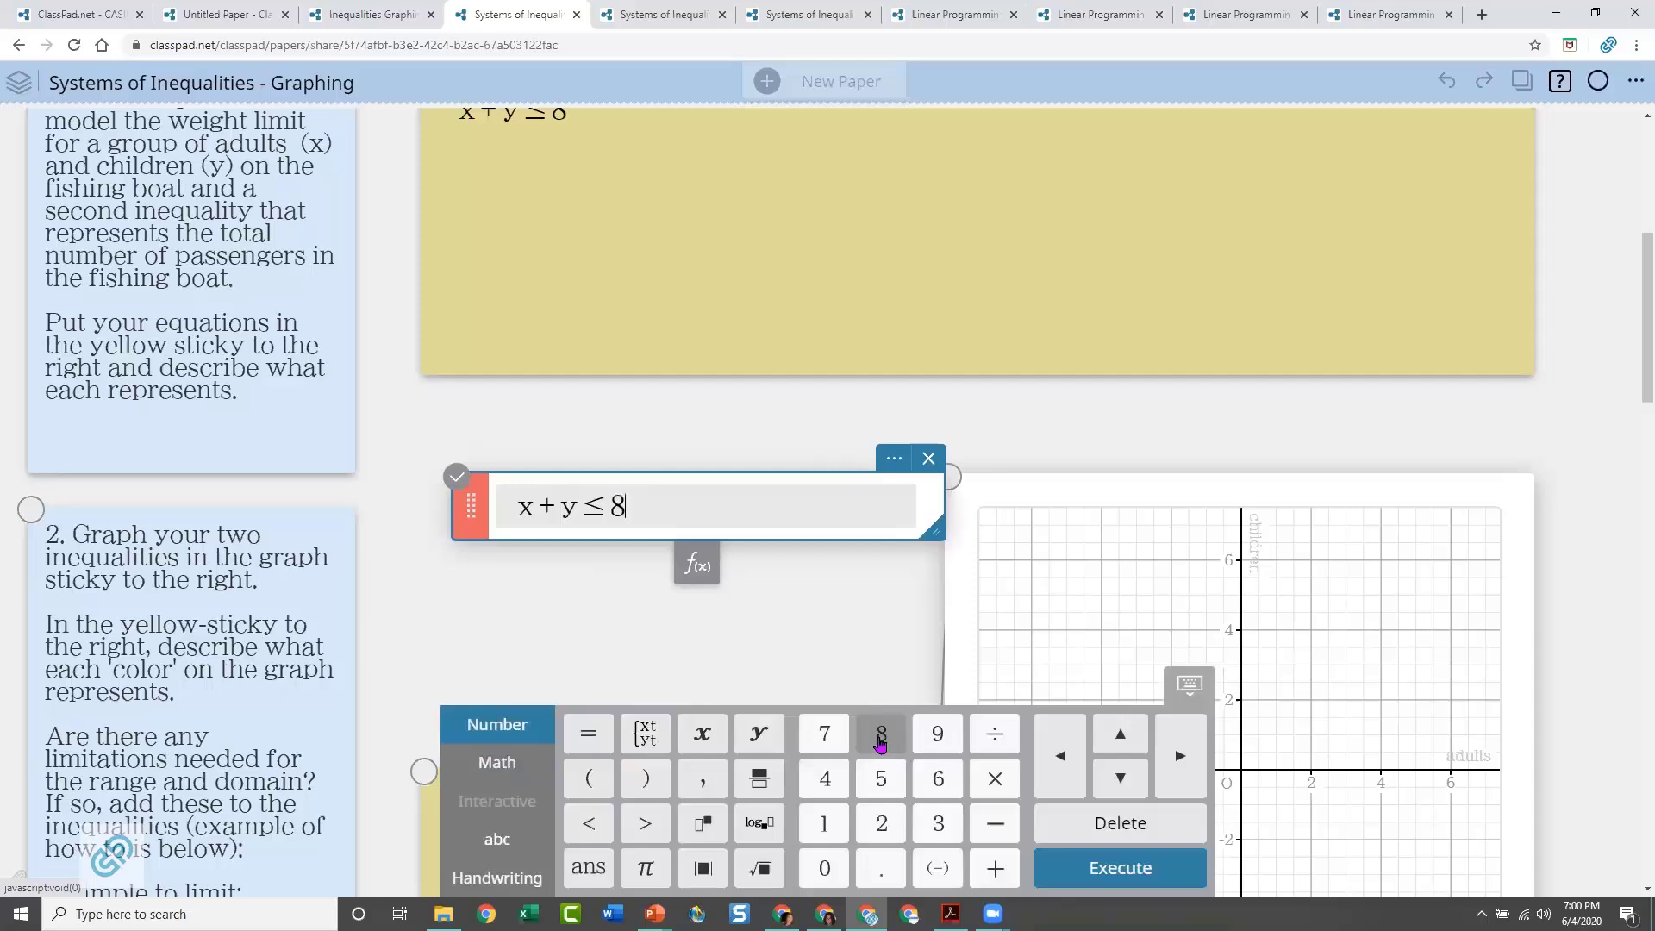
{"action": "left_click", "coordinate": [746, 623]}
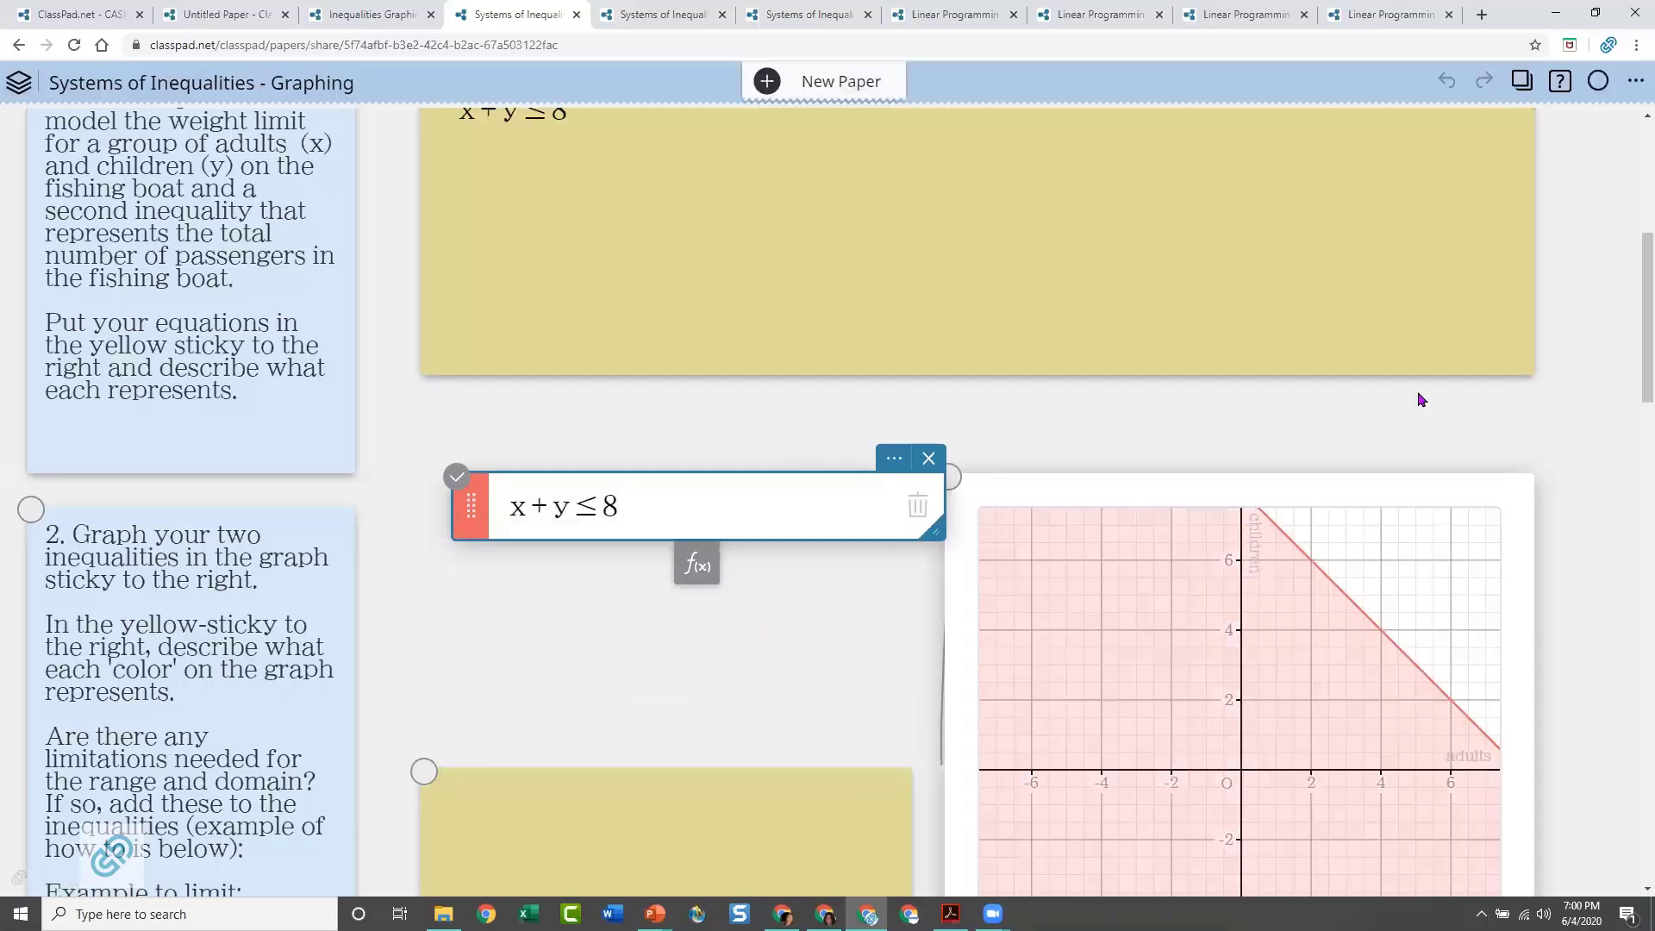
Pan the question 2 graph to show mainly the first quadrant, with both axes reaching past 10
{"action": "scroll", "coordinate": [1509, 448], "scroll_direction": "down", "scroll_amount": 4}
{"action": "mouse_move", "coordinate": [1325, 404]}
{"action": "left_mouse_down"}
{"action": "mouse_move", "coordinate": [1248, 436]}
{"action": "mouse_move", "coordinate": [1404, 376]}
{"action": "mouse_move", "coordinate": [1319, 395]}
{"action": "mouse_move", "coordinate": [1194, 488]}
{"action": "left_mouse_up"}
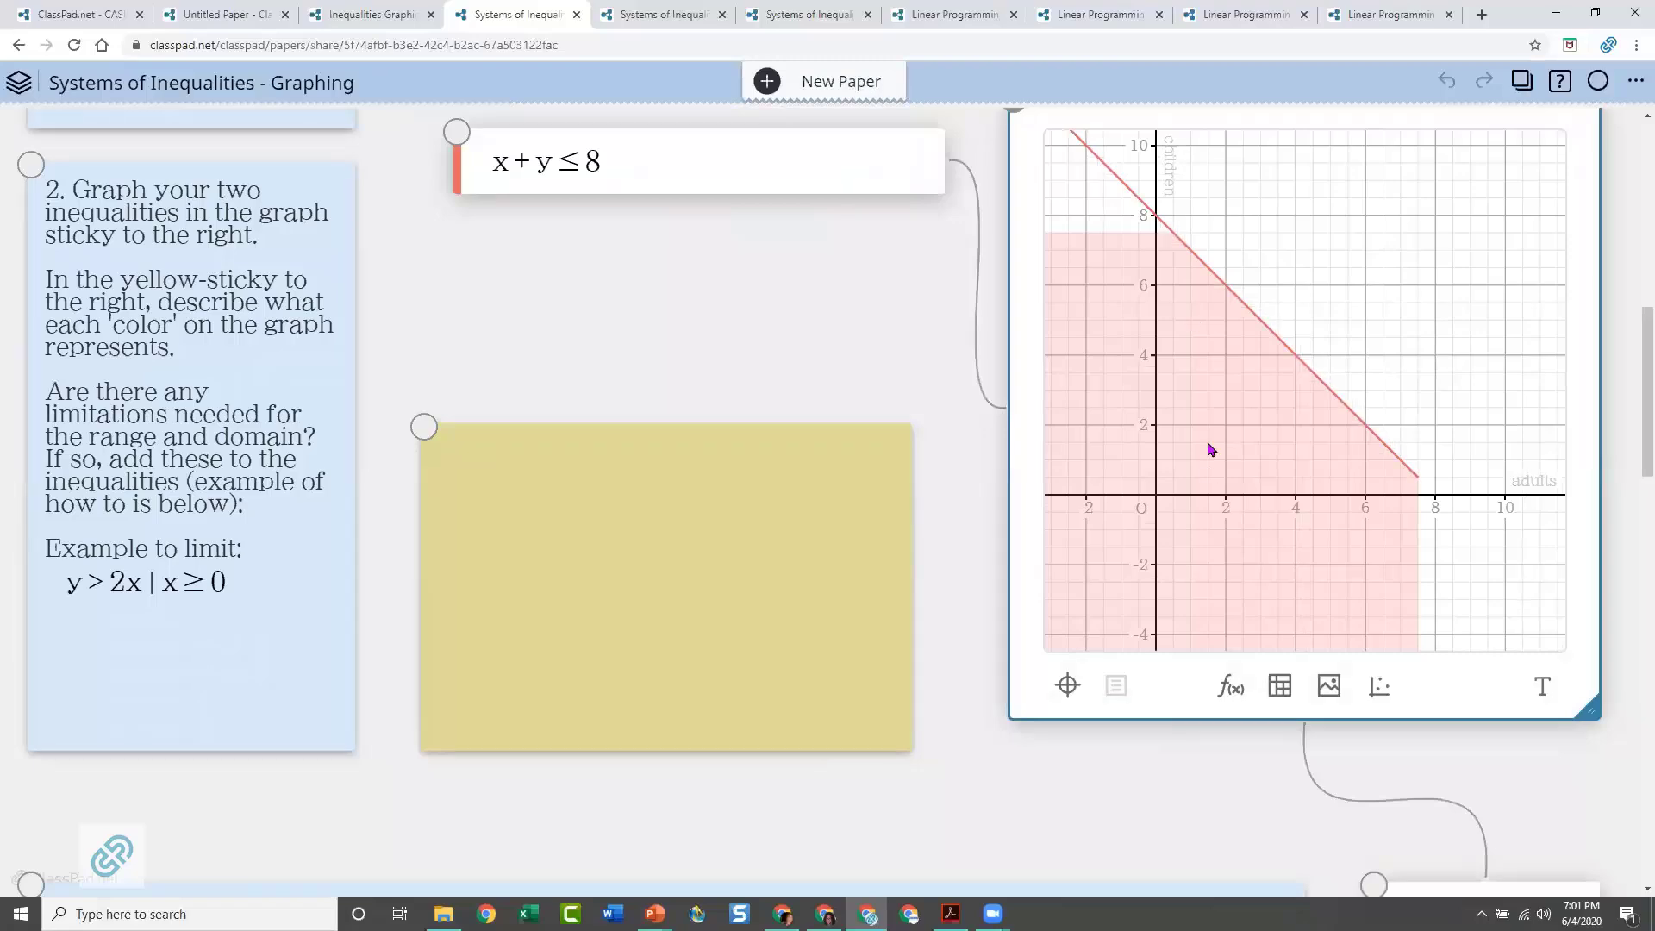
{"action": "scroll", "coordinate": [747, 349], "scroll_direction": "up", "scroll_amount": 4}
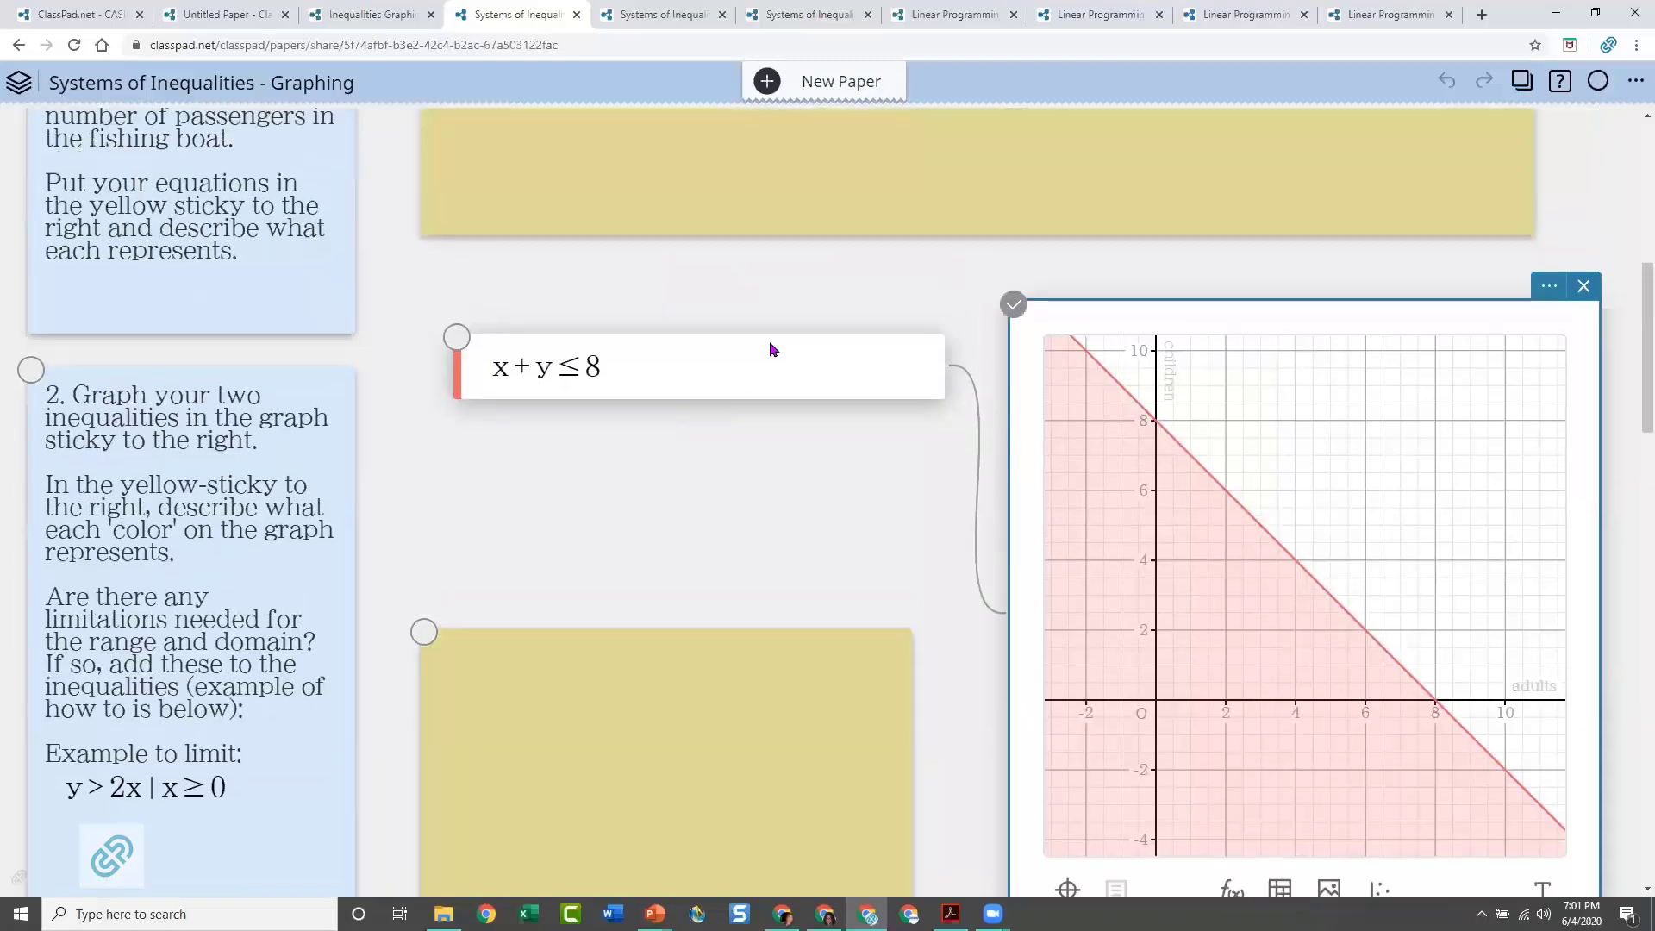
Review the Fishing Adventures problem text for the adult, child and gear weights and the boat's weight limit
{"action": "scroll", "coordinate": [996, 360], "scroll_direction": "up", "scroll_amount": 6}
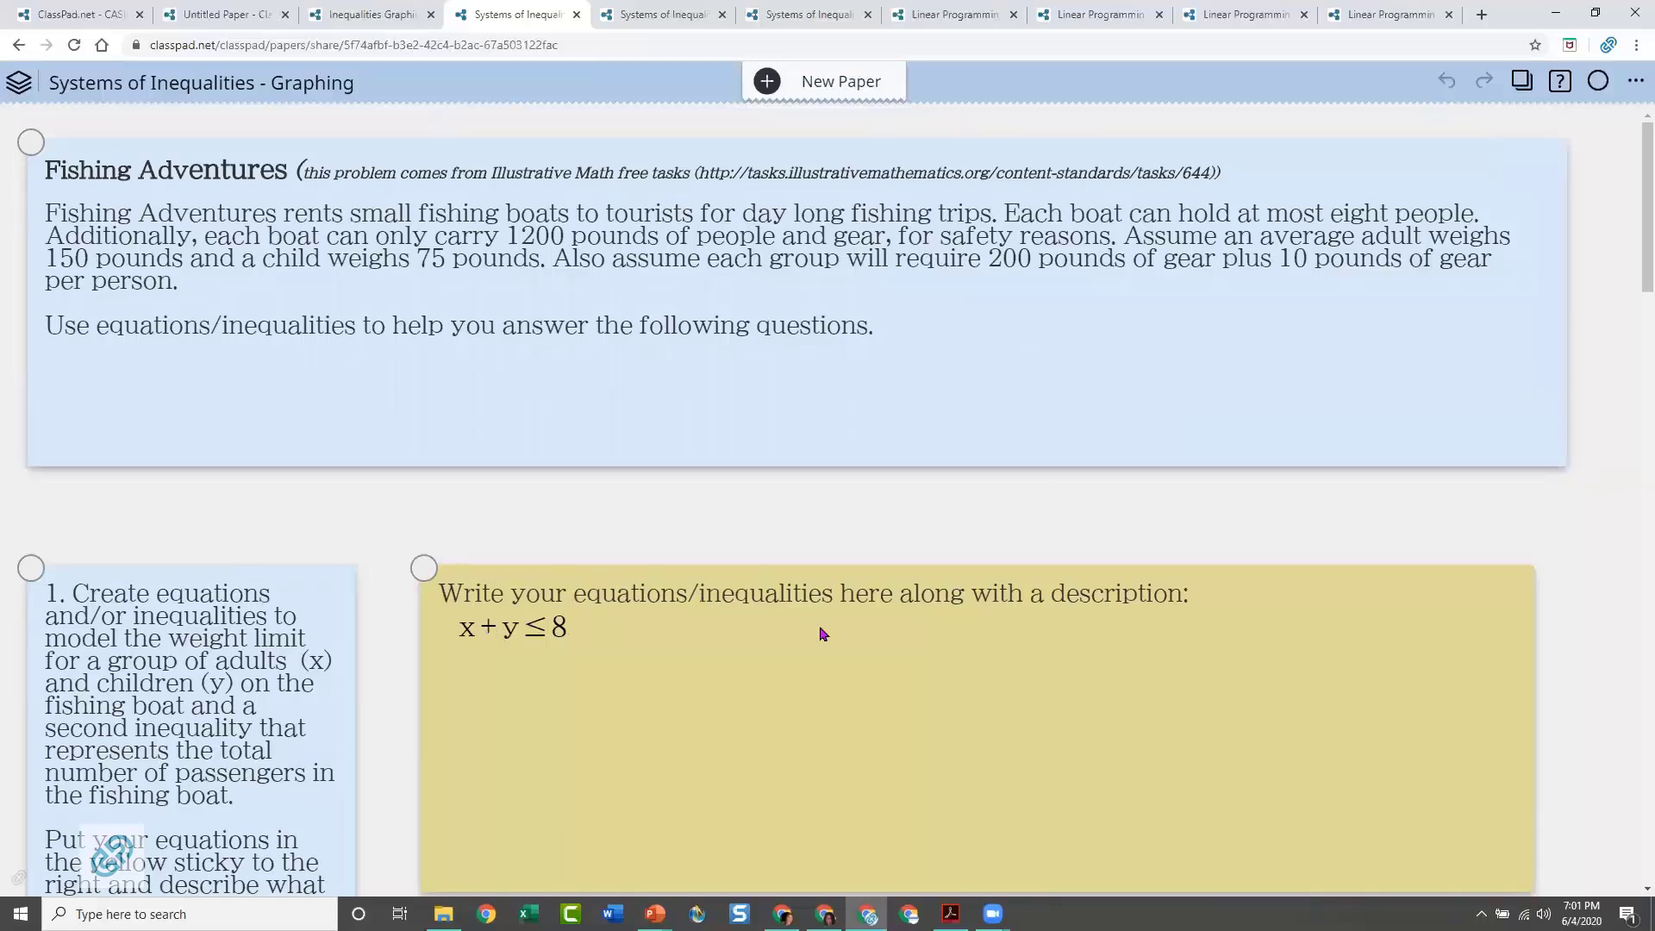
{"action": "left_click", "coordinate": [574, 629]}
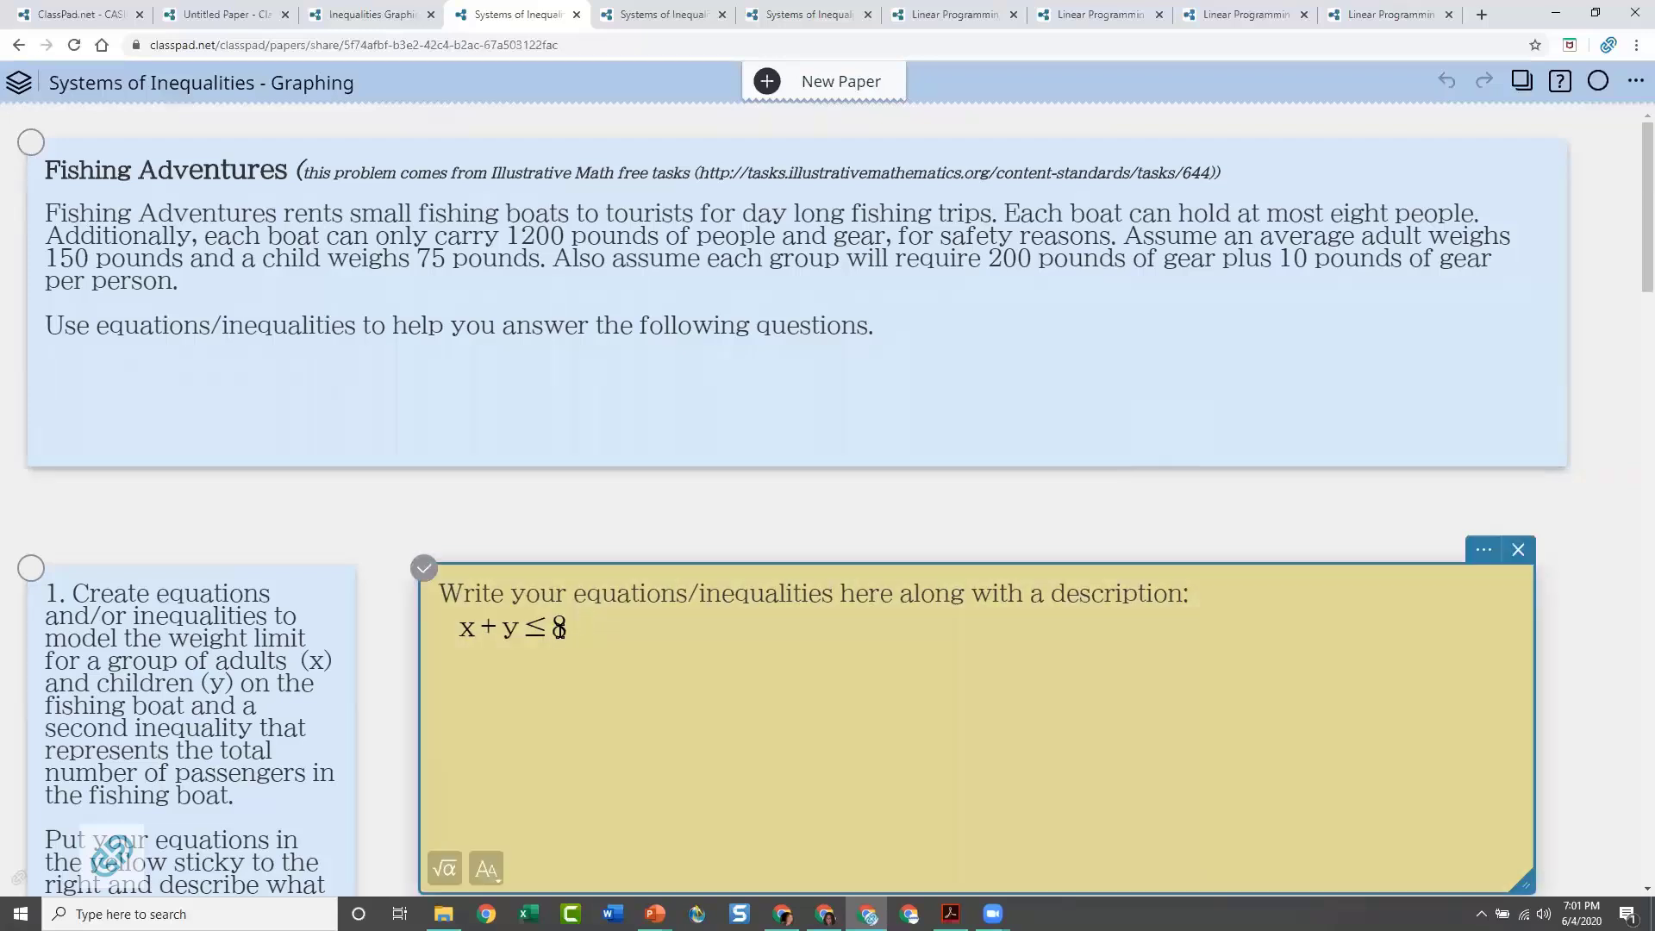
{"action": "left_click", "coordinate": [613, 627]}
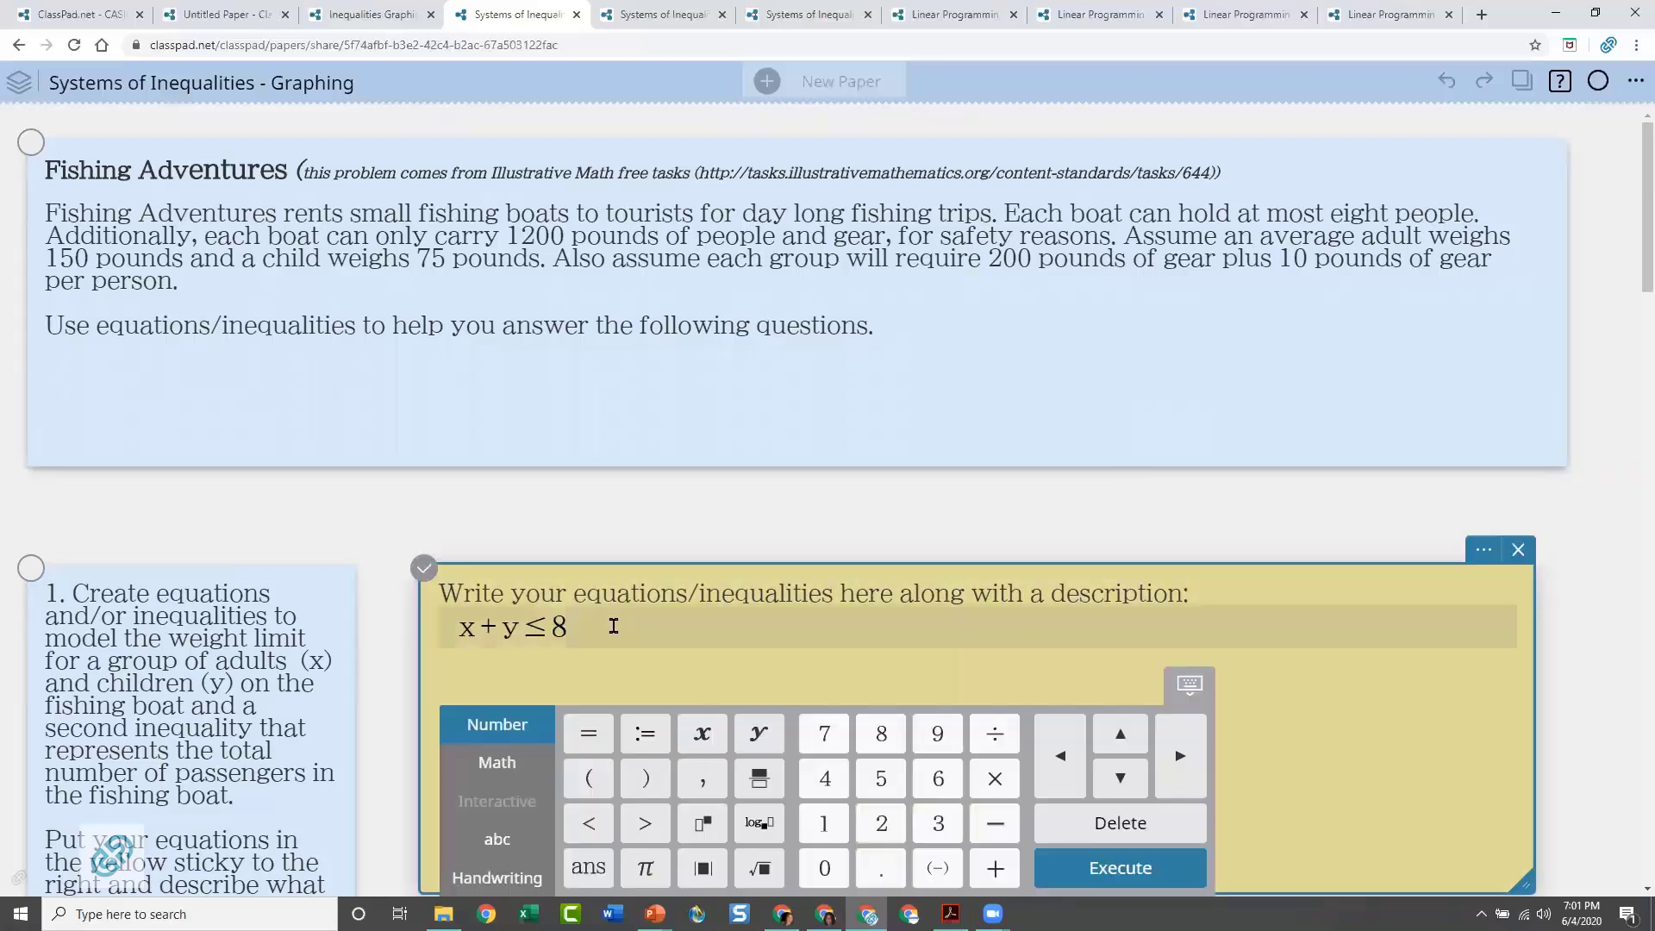
{"action": "scroll", "coordinate": [613, 625], "scroll_direction": "down", "scroll_amount": 8}
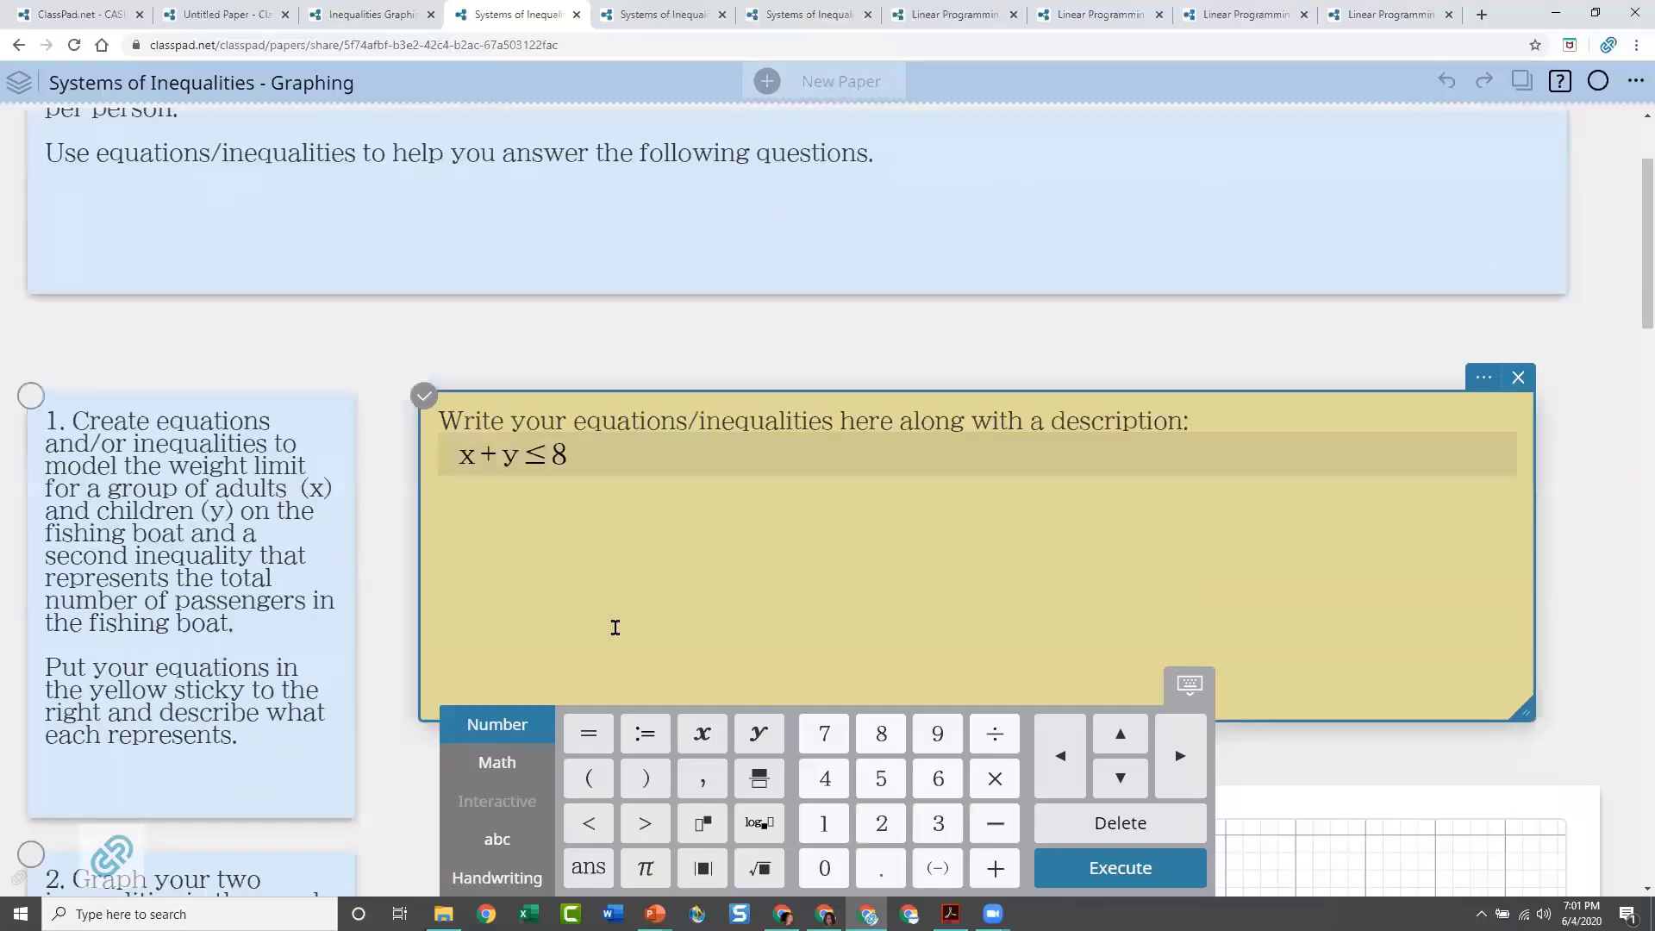
{"action": "scroll", "coordinate": [703, 508], "scroll_direction": "up", "scroll_amount": 3}
{"action": "scroll", "coordinate": [704, 503], "scroll_direction": "up", "scroll_amount": 5}
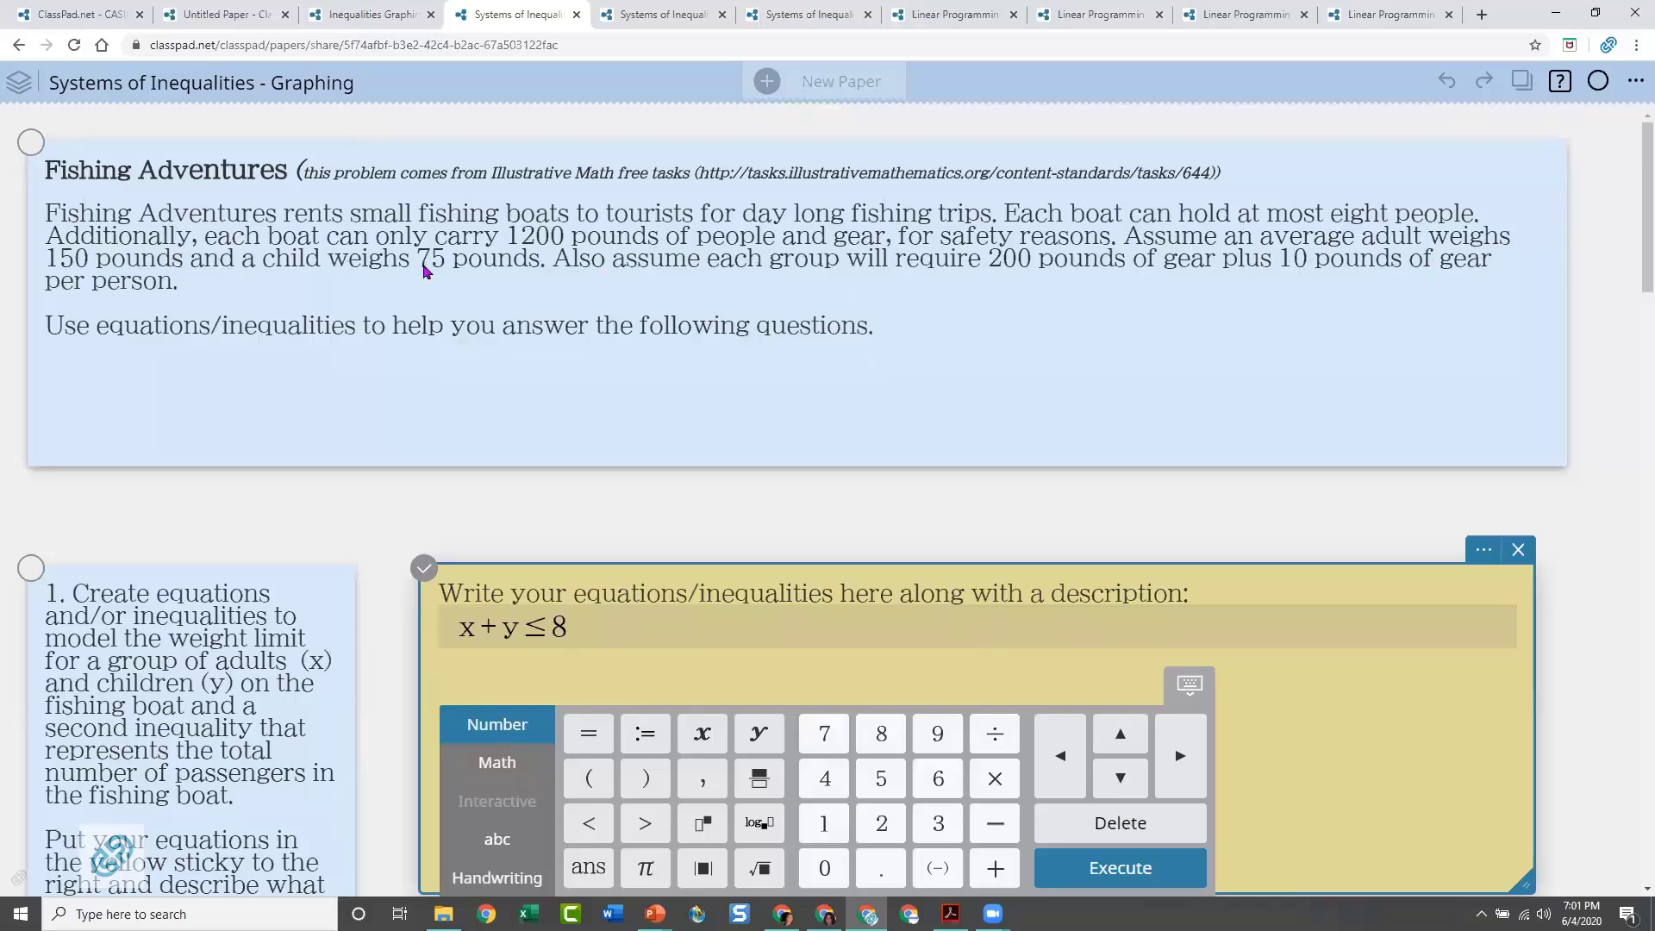
{"action": "scroll", "coordinate": [1008, 343], "scroll_direction": "down", "scroll_amount": 5}
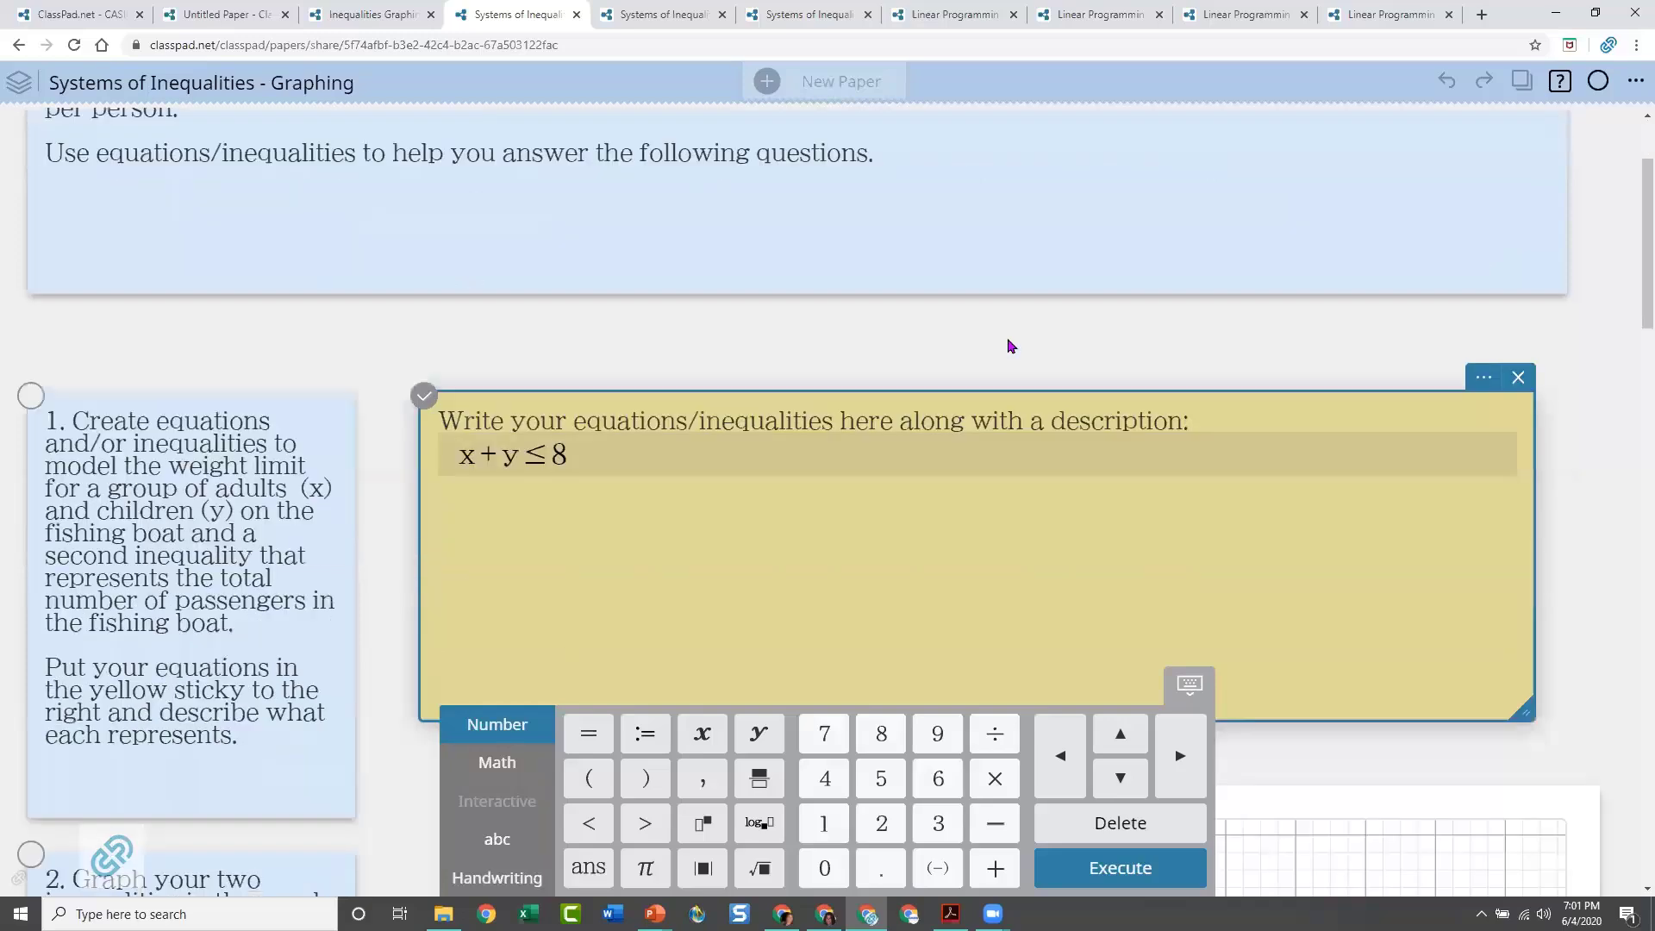
{"action": "scroll", "coordinate": [625, 526], "scroll_direction": "down", "scroll_amount": 1}
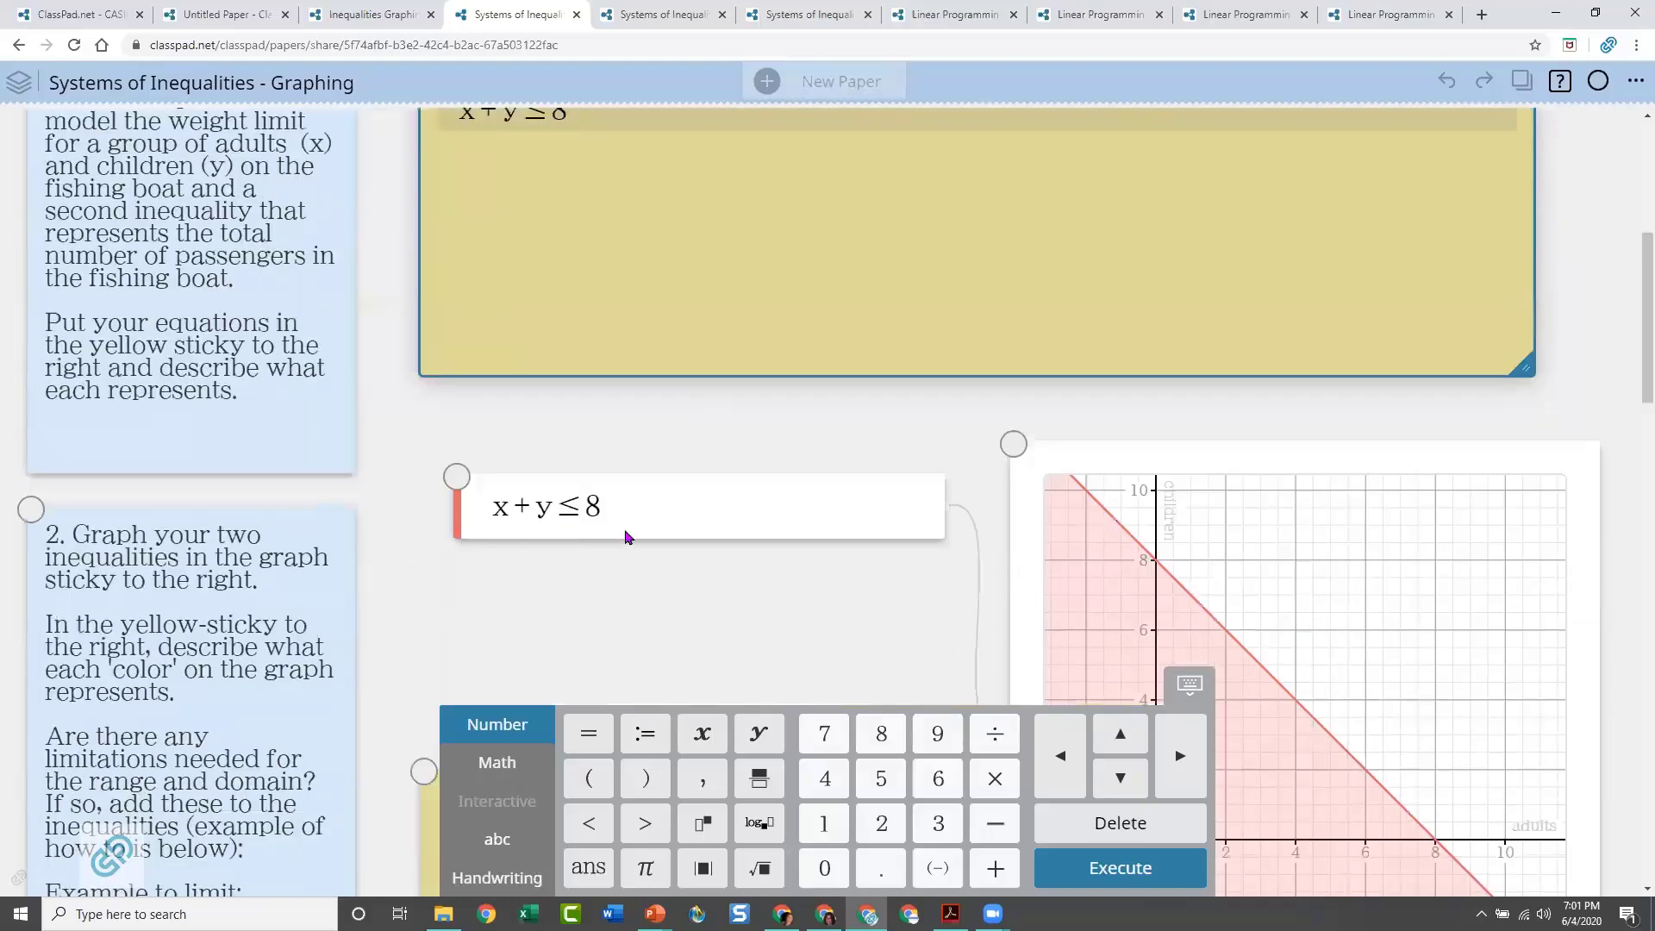
Add a second expression line below x + y ≤ 8 and enter the adult weight term 160x
{"action": "left_click", "coordinate": [668, 535]}
{"action": "left_click", "coordinate": [693, 566]}
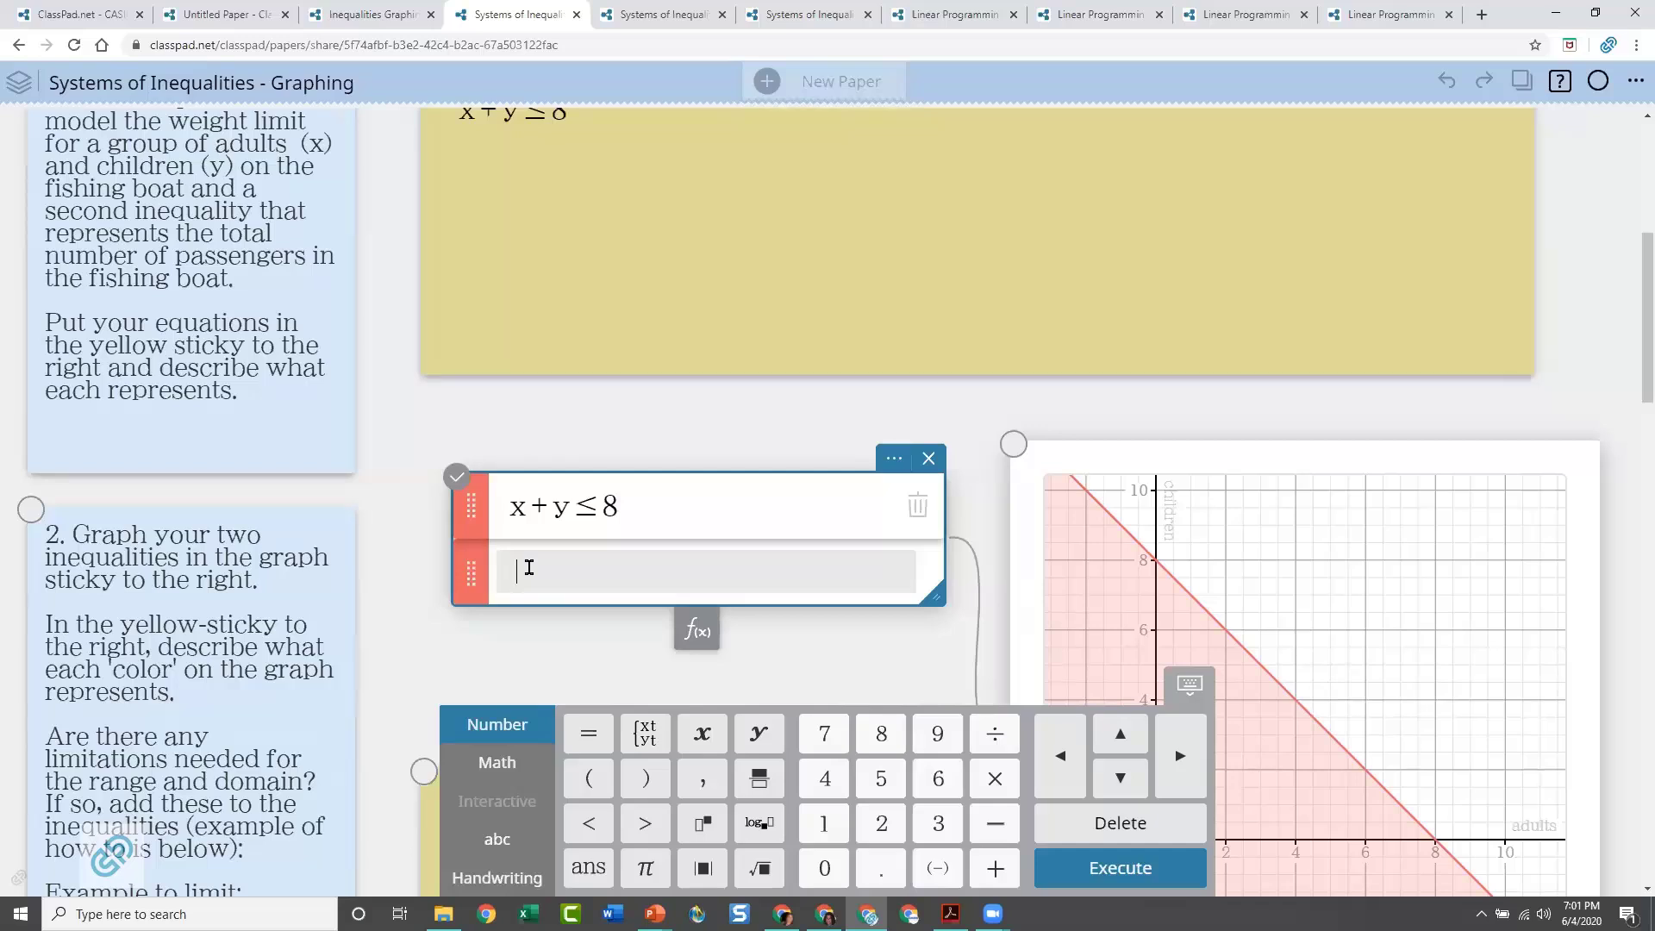
{"action": "type", "text": "150"}
{"action": "scroll", "coordinate": [548, 522], "scroll_direction": "up", "scroll_amount": 6}
{"action": "scroll", "coordinate": [549, 520], "scroll_direction": "down", "scroll_amount": 6}
{"action": "key", "text": "BackSpace"}
{"action": "key", "text": "BackSpace"}
{"action": "type", "text": "60x"}
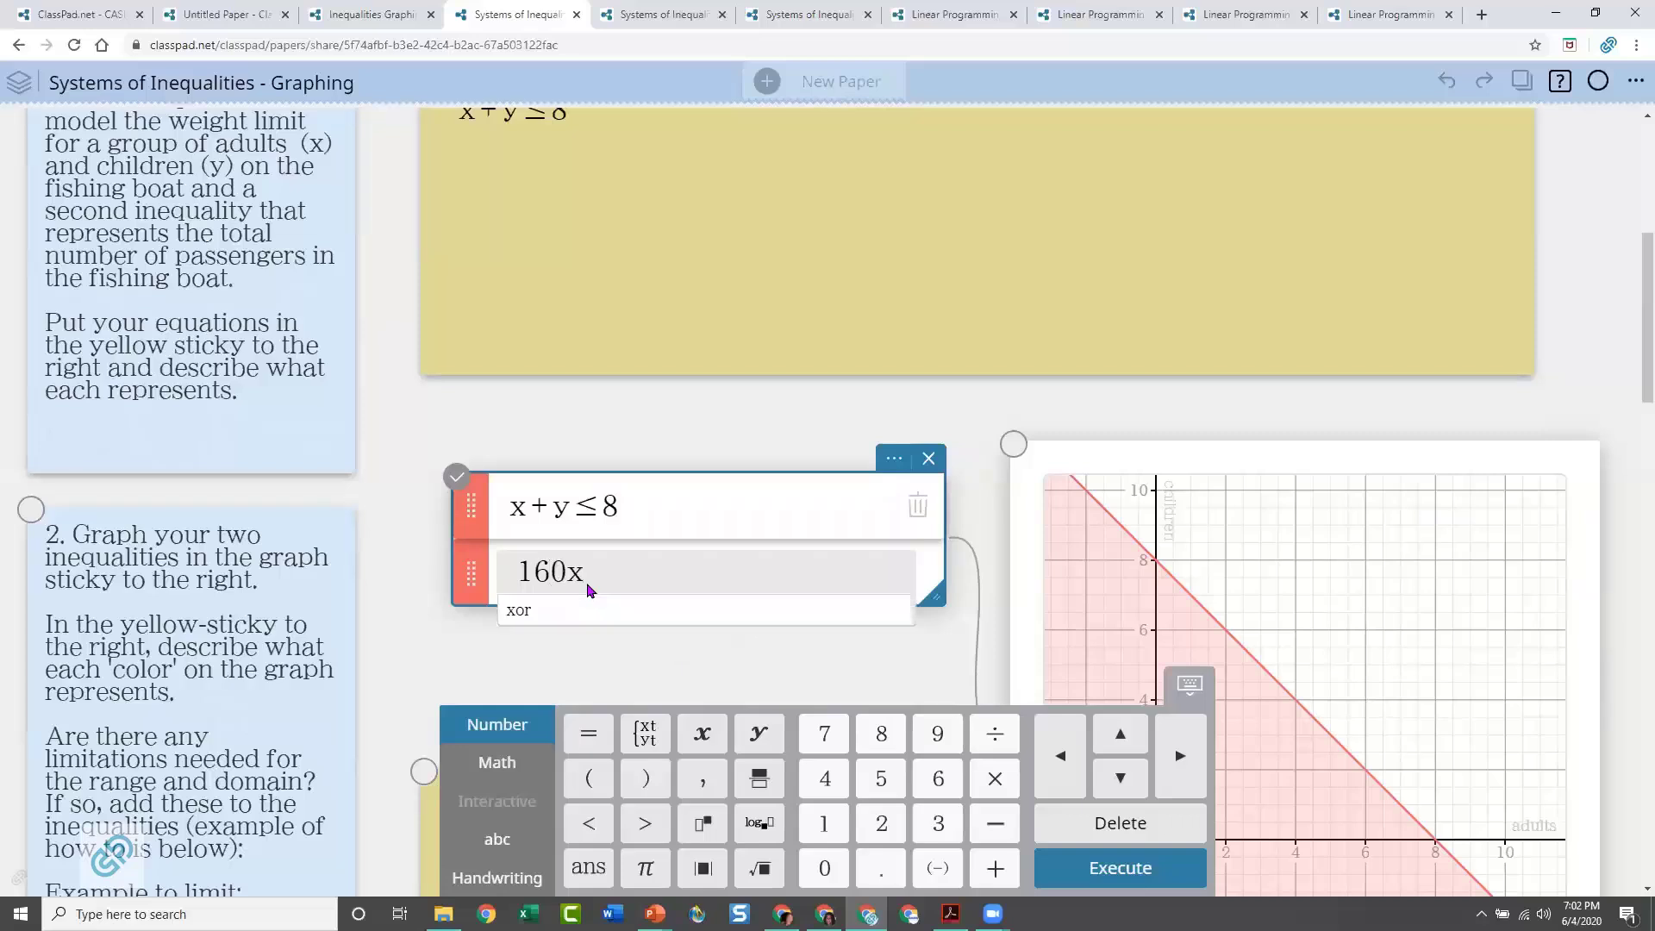
{"action": "type", "text": "+"}
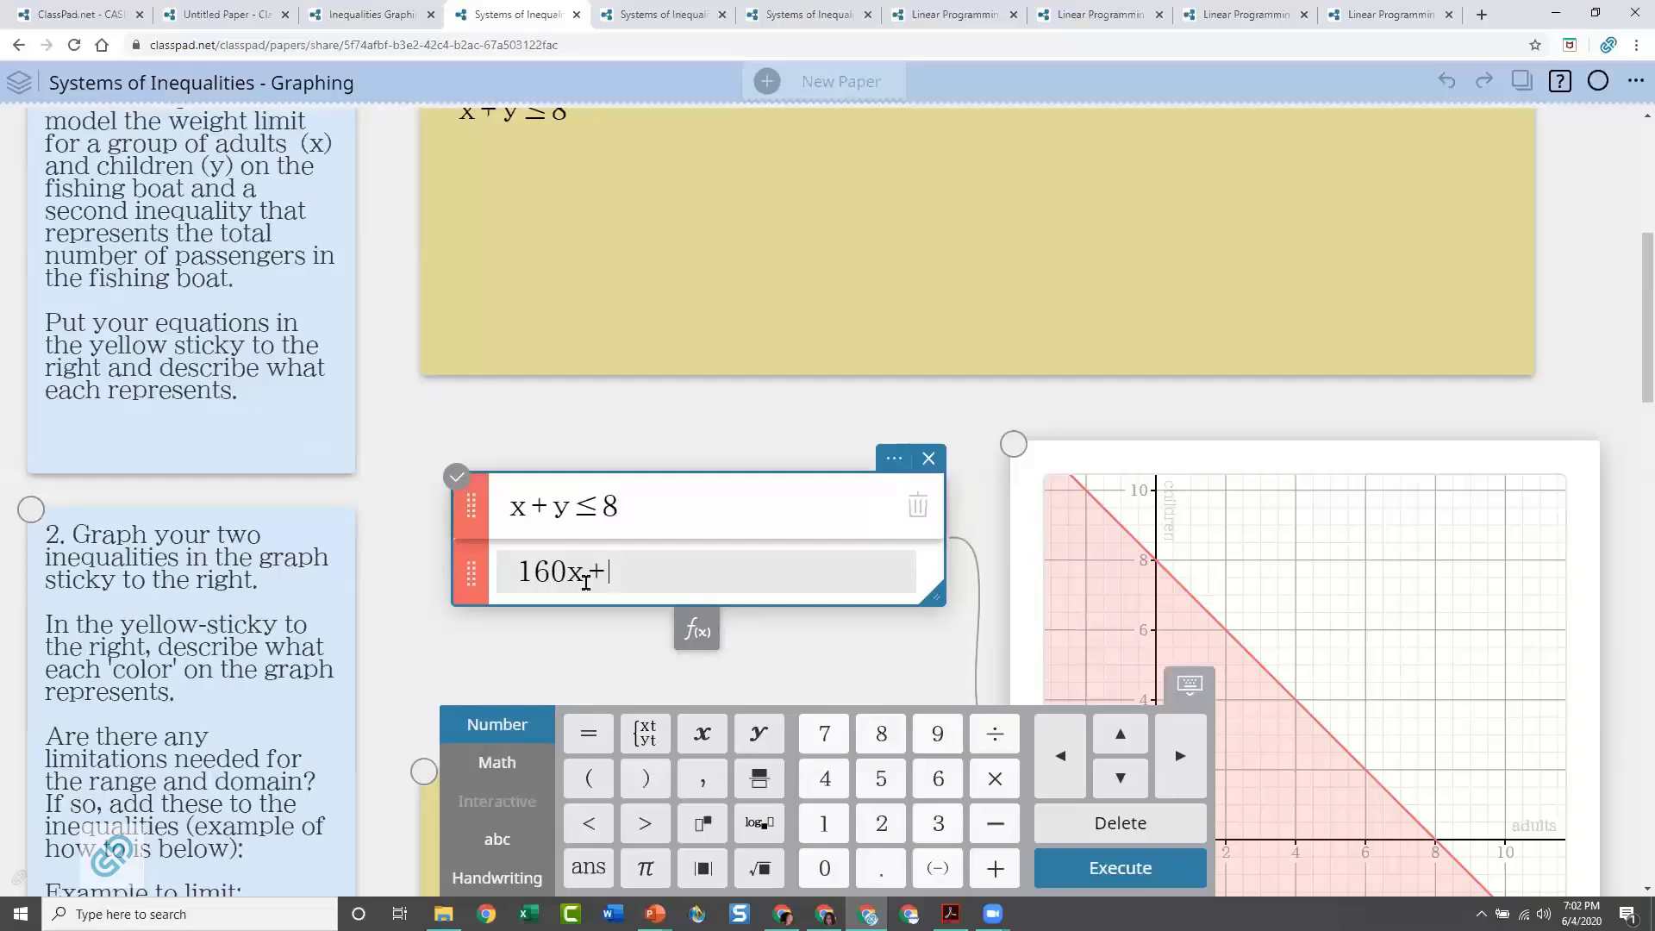
{"action": "type", "text": "85y +"}
Append the child weight term and the fixed gear weight to the second line, giving 160x + 85y + 200
{"action": "type", "text": "200"}
Complete the weight inequality with ≤ 1200 and plot it on the question 2 graph
{"action": "left_click", "coordinate": [496, 769]}
{"action": "left_click", "coordinate": [595, 868]}
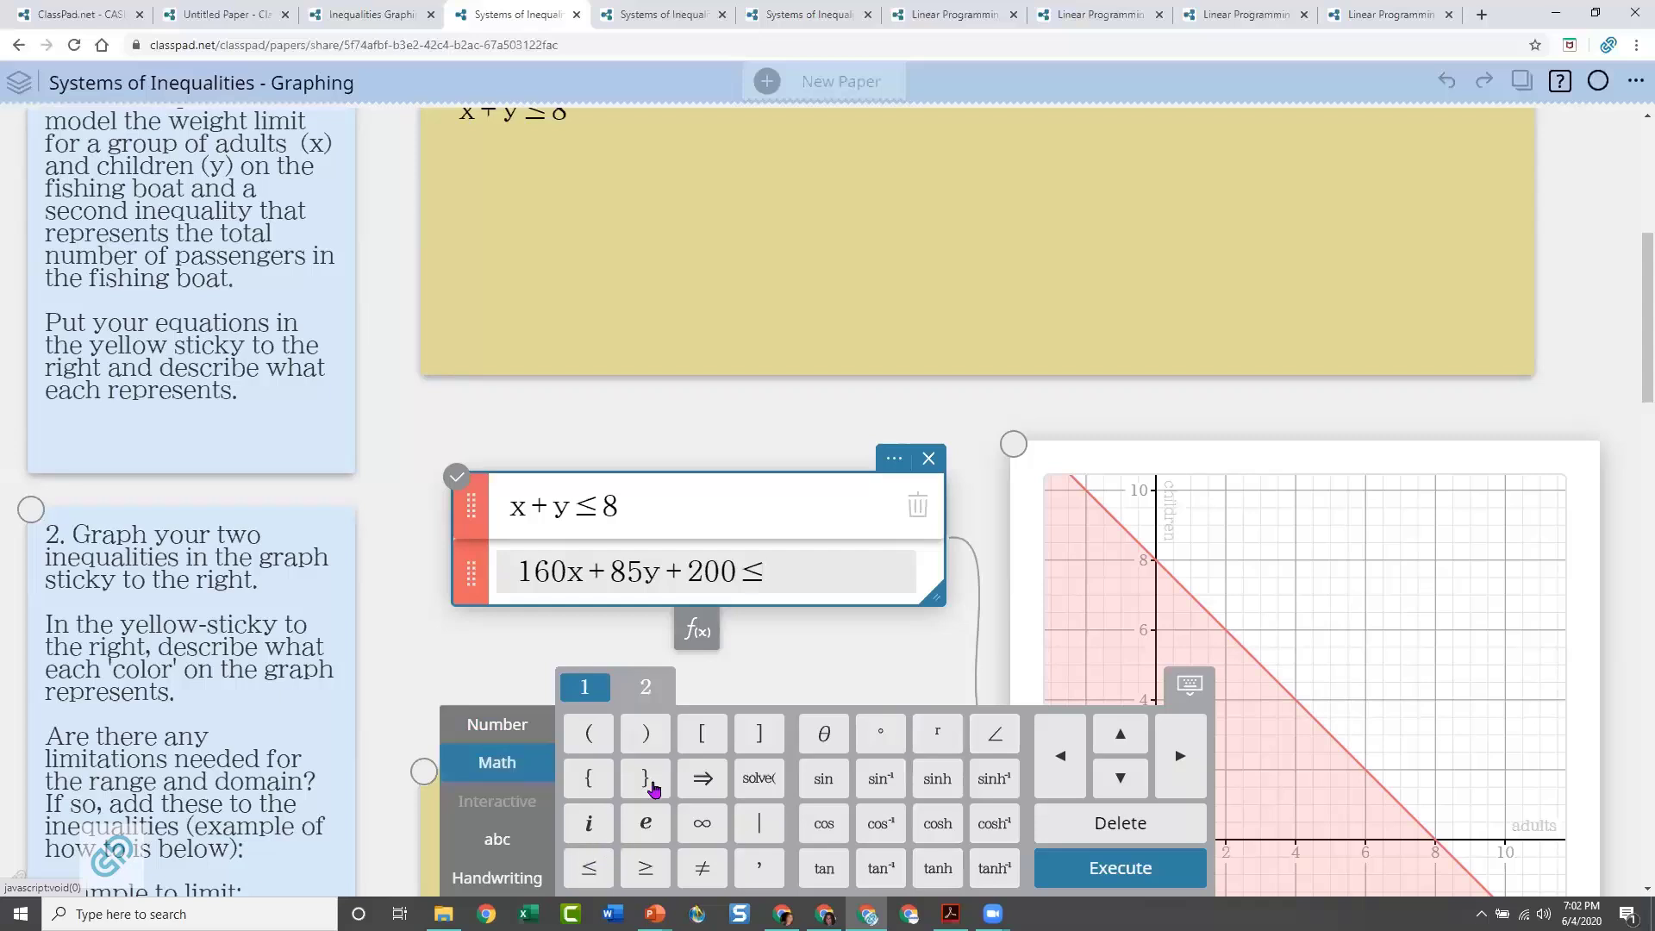
{"action": "left_click", "coordinate": [500, 732]}
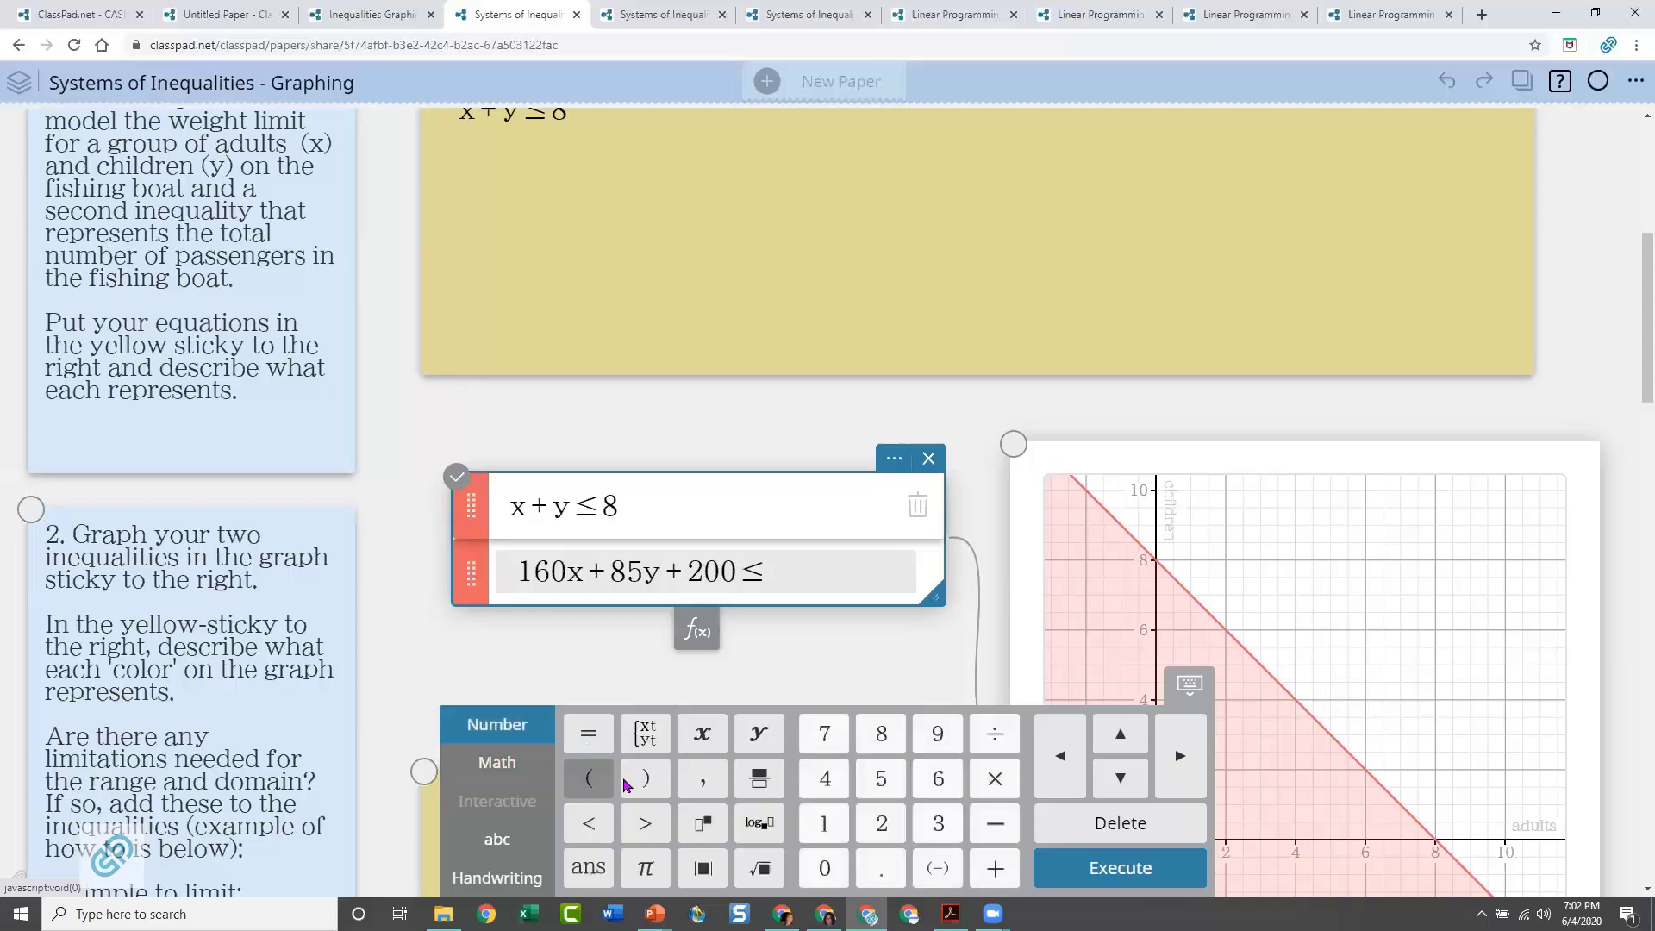
{"action": "left_click", "coordinate": [821, 825]}
{"action": "left_click", "coordinate": [881, 823]}
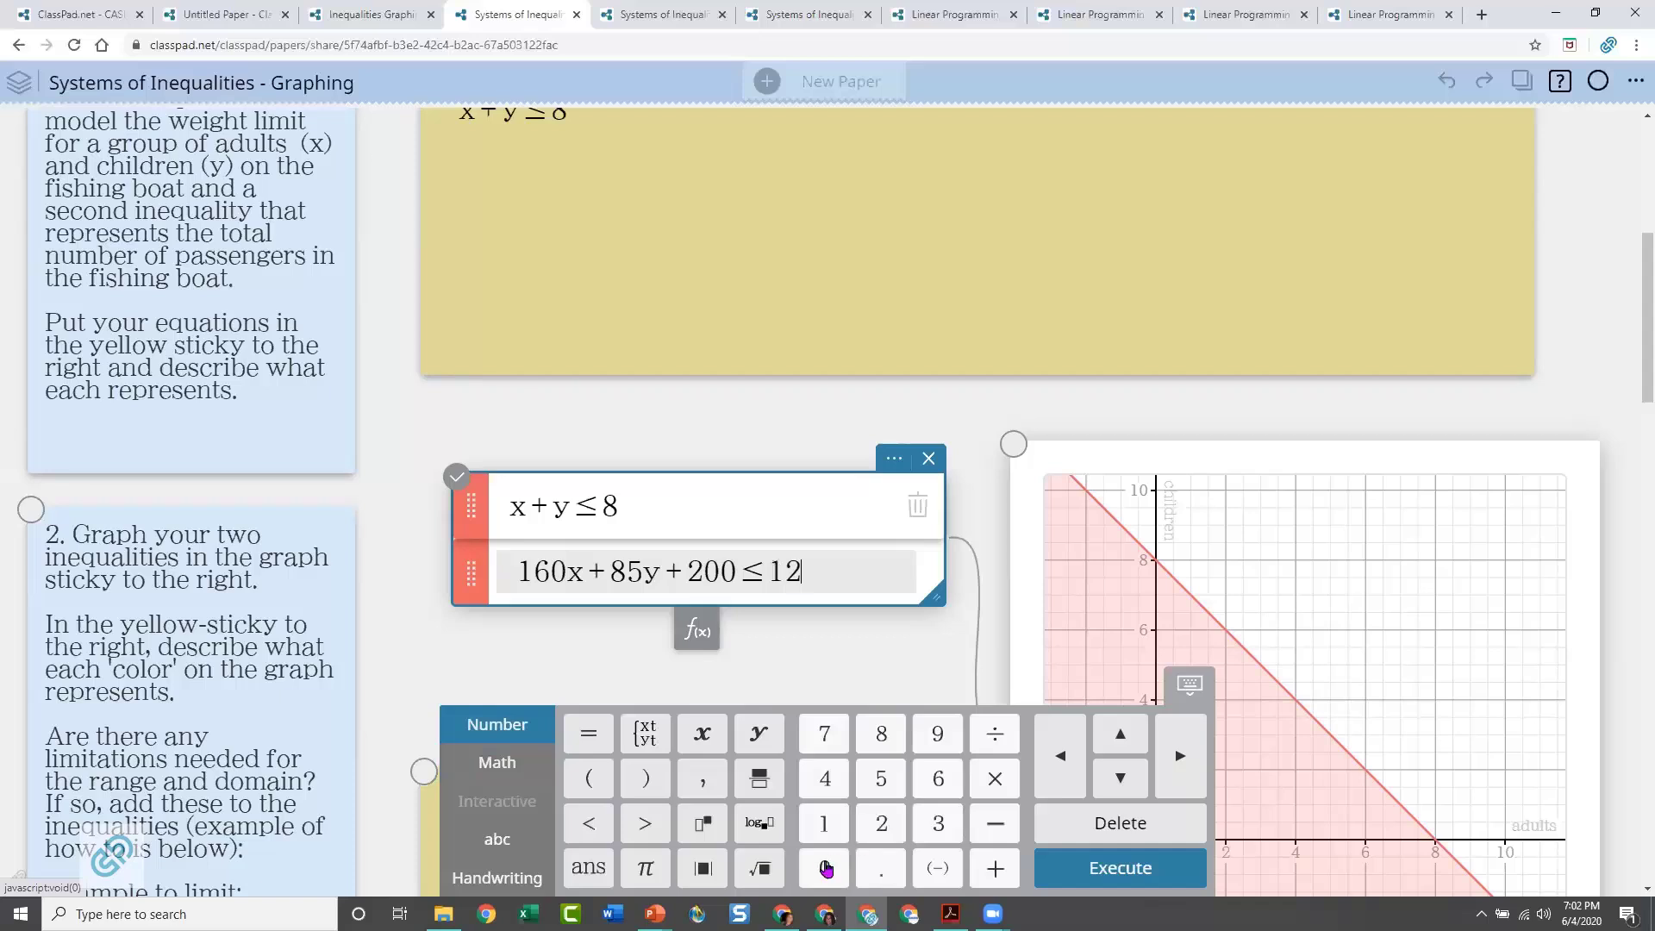
{"action": "left_click", "coordinate": [825, 868]}
{"action": "left_click", "coordinate": [825, 868]}
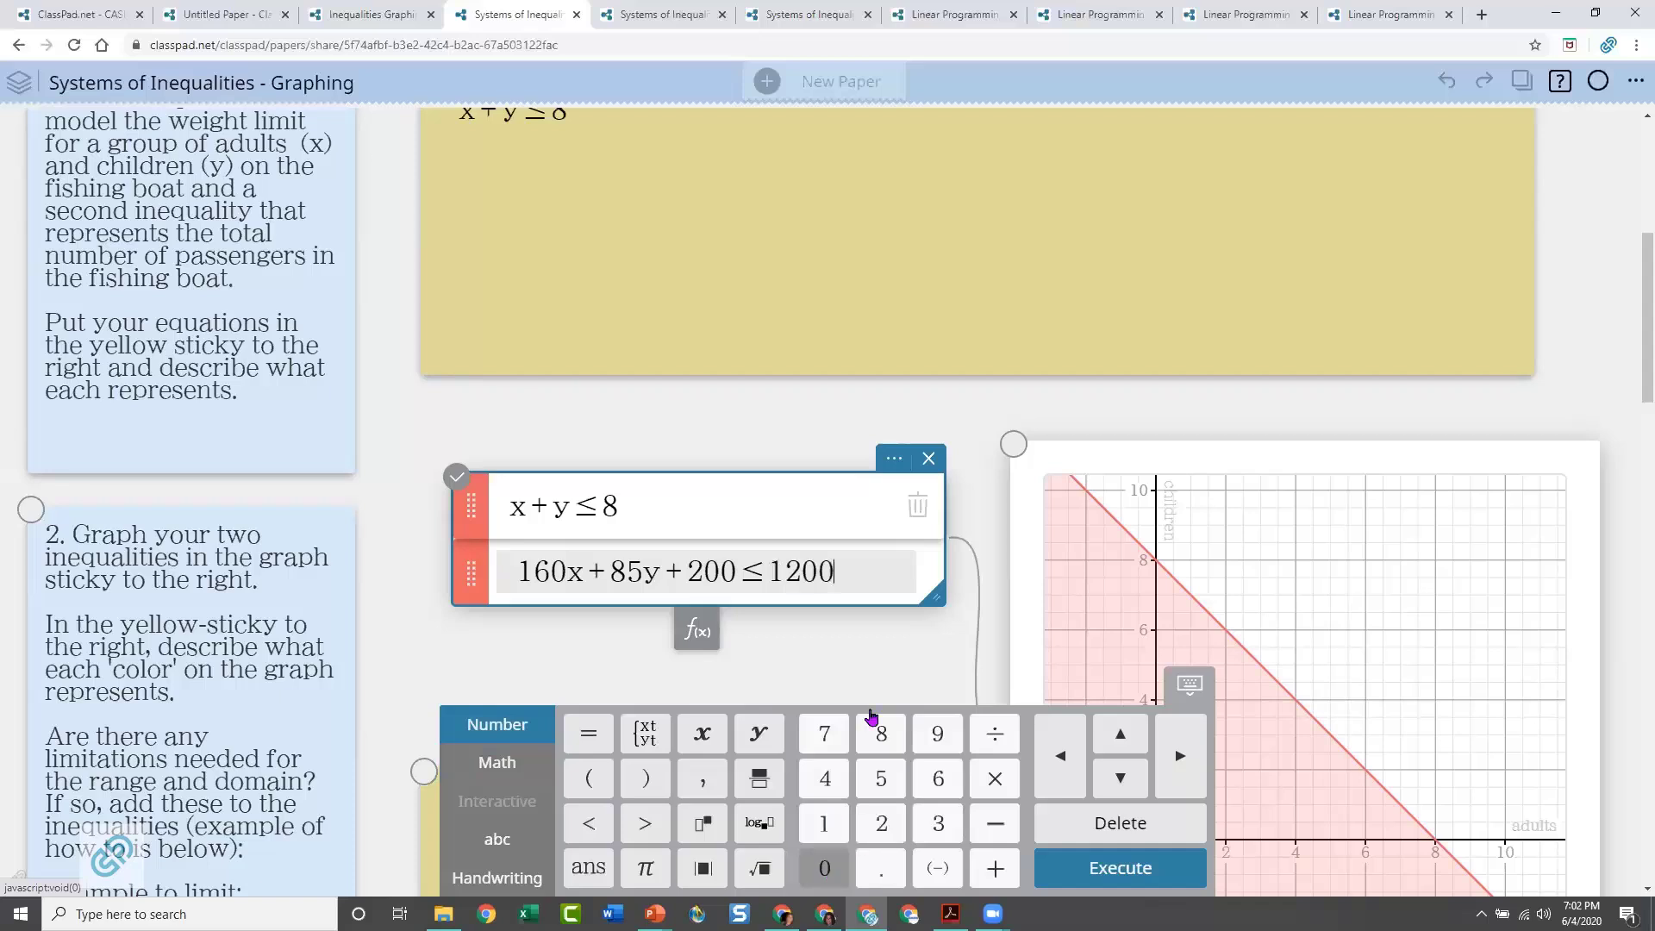
{"action": "left_click", "coordinate": [901, 670]}
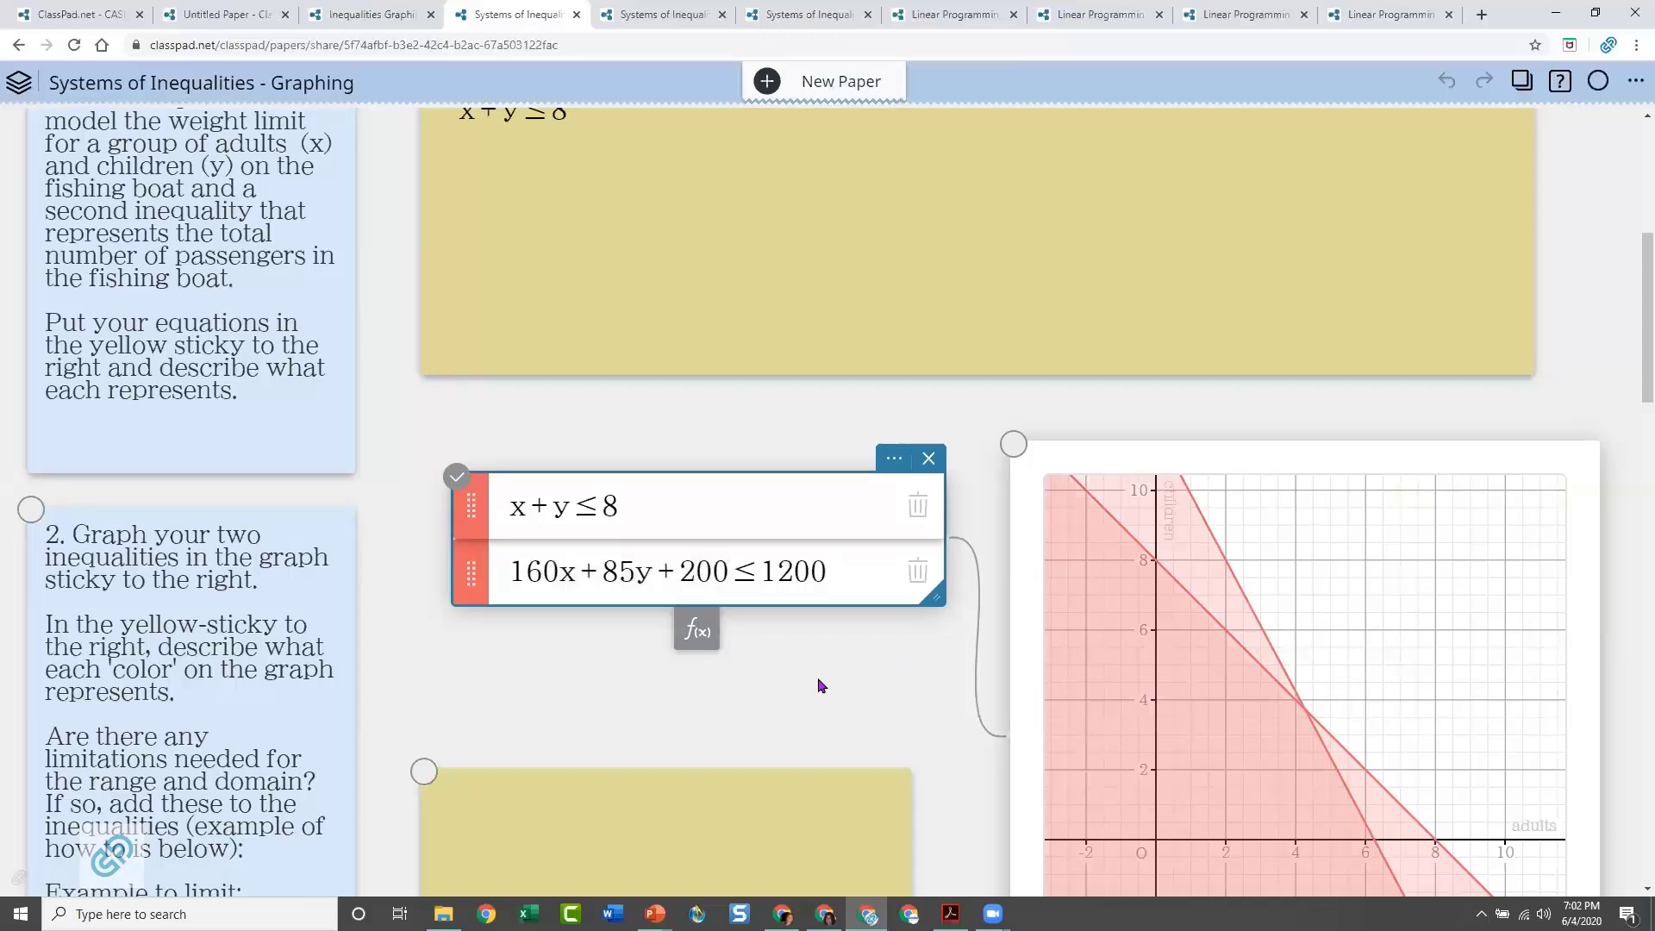
Set the plot color of the weight inequality to purple
{"action": "left_click", "coordinate": [473, 569]}
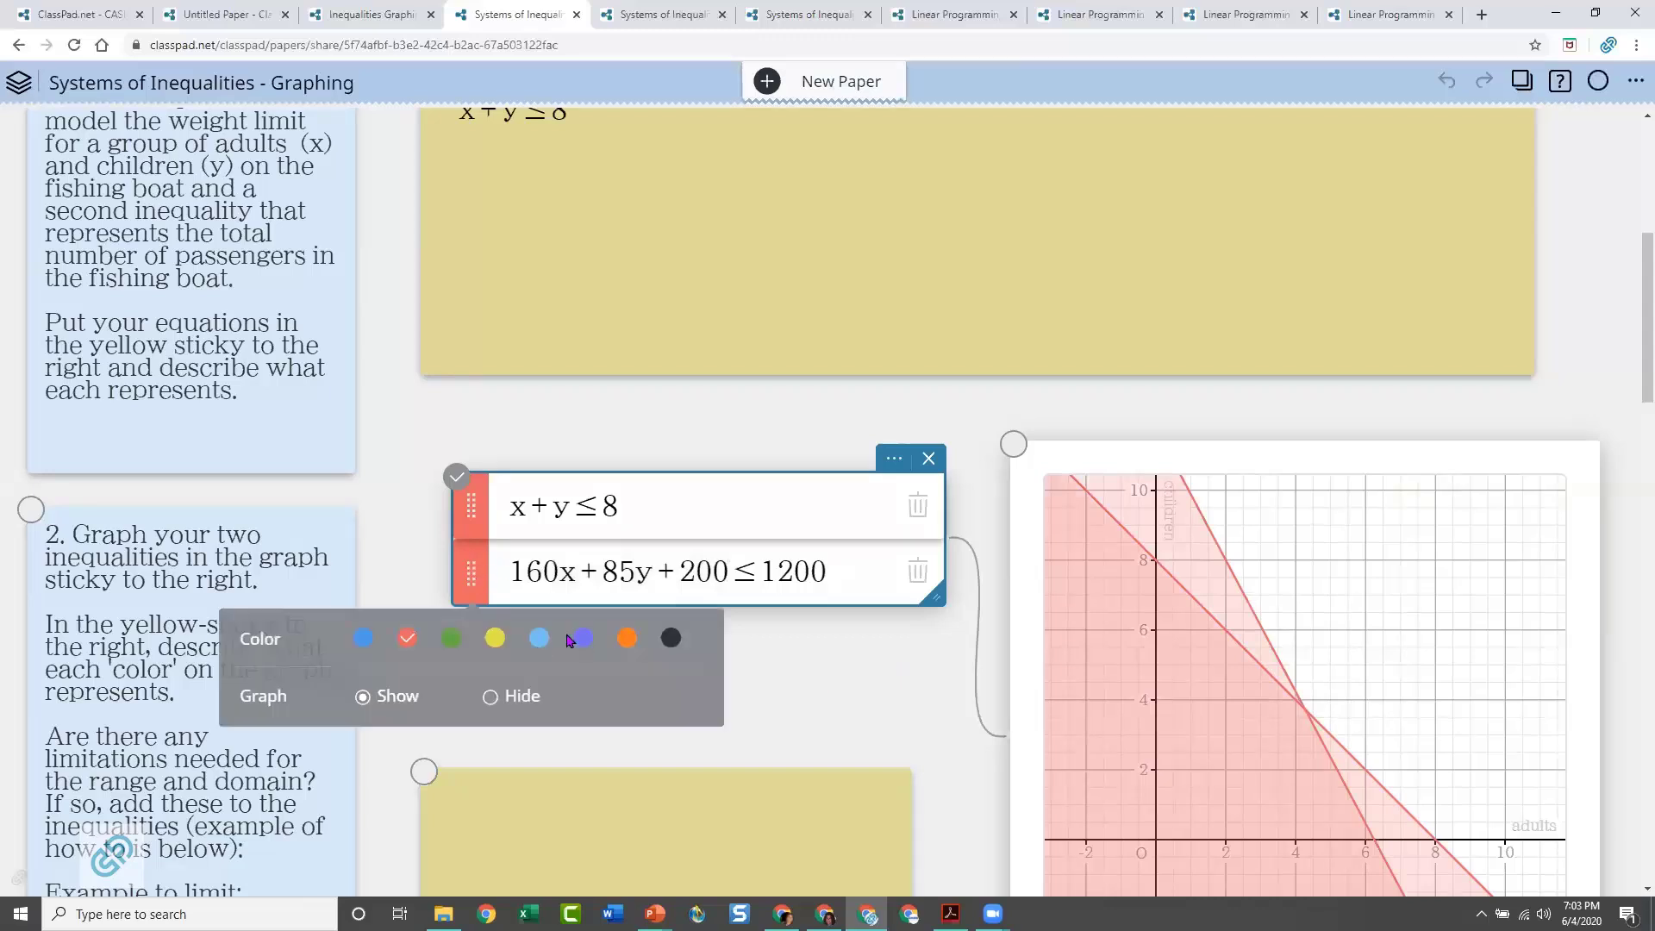
{"action": "left_click", "coordinate": [582, 638]}
{"action": "left_click", "coordinate": [874, 677]}
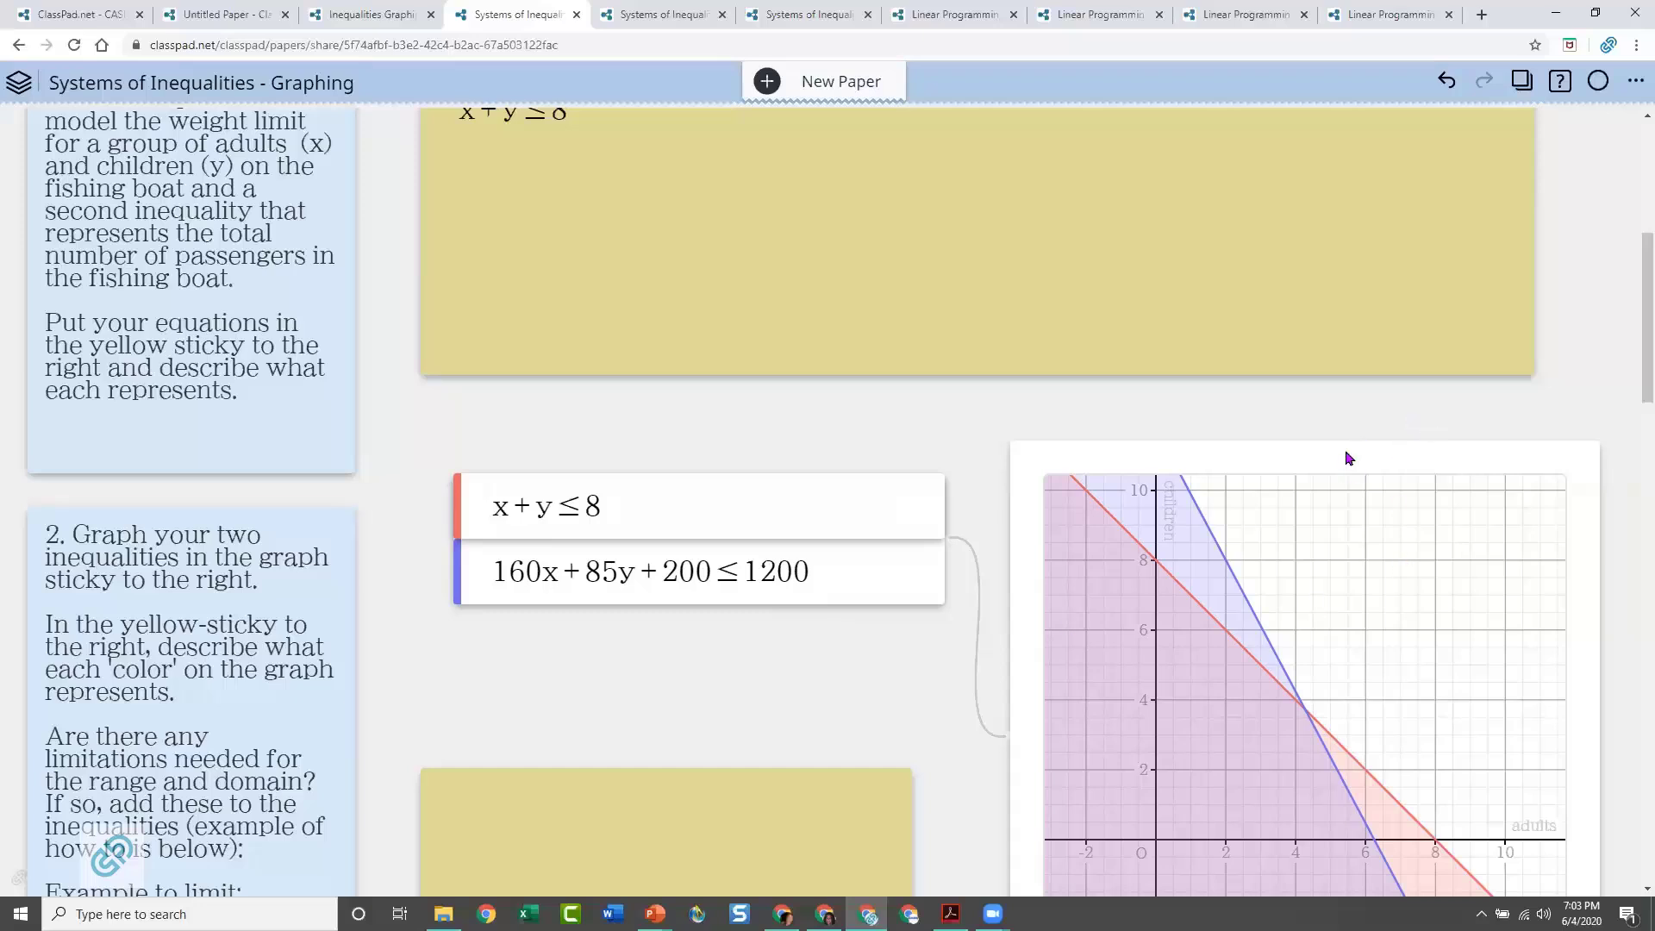
Shift the graph sticky slightly upward and set the weight inequality's plot color to blue
{"action": "left_click_drag", "start_coordinate": [1345, 454], "coordinate": [1337, 401]}
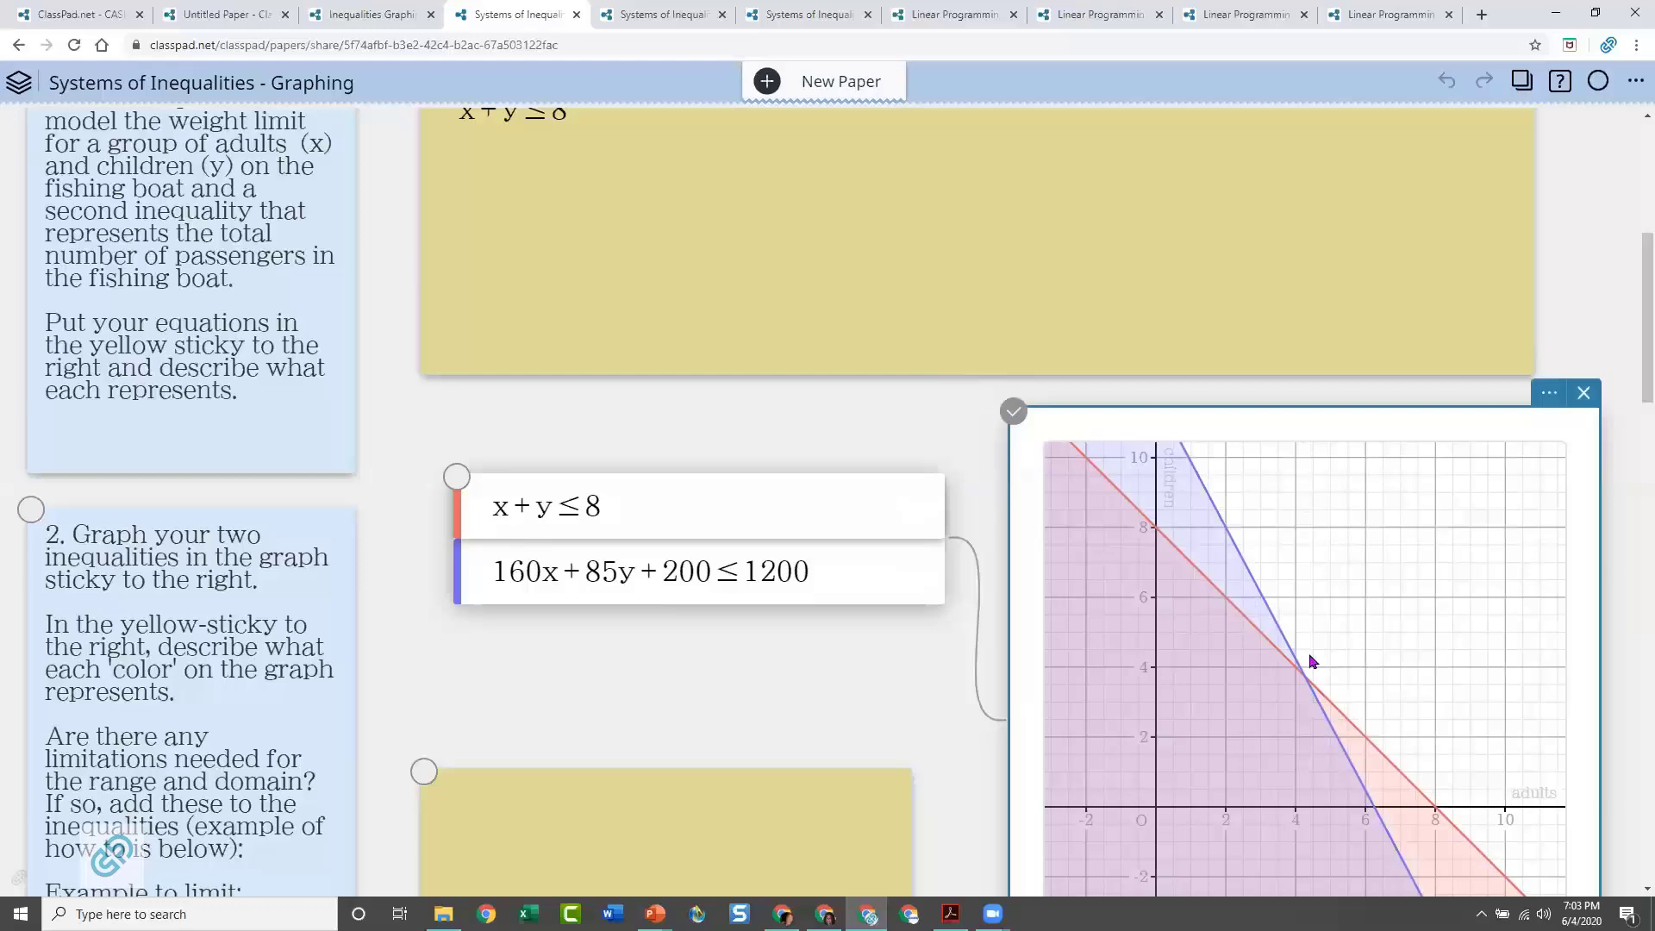
{"action": "scroll", "coordinate": [914, 638], "scroll_direction": "down", "scroll_amount": 2}
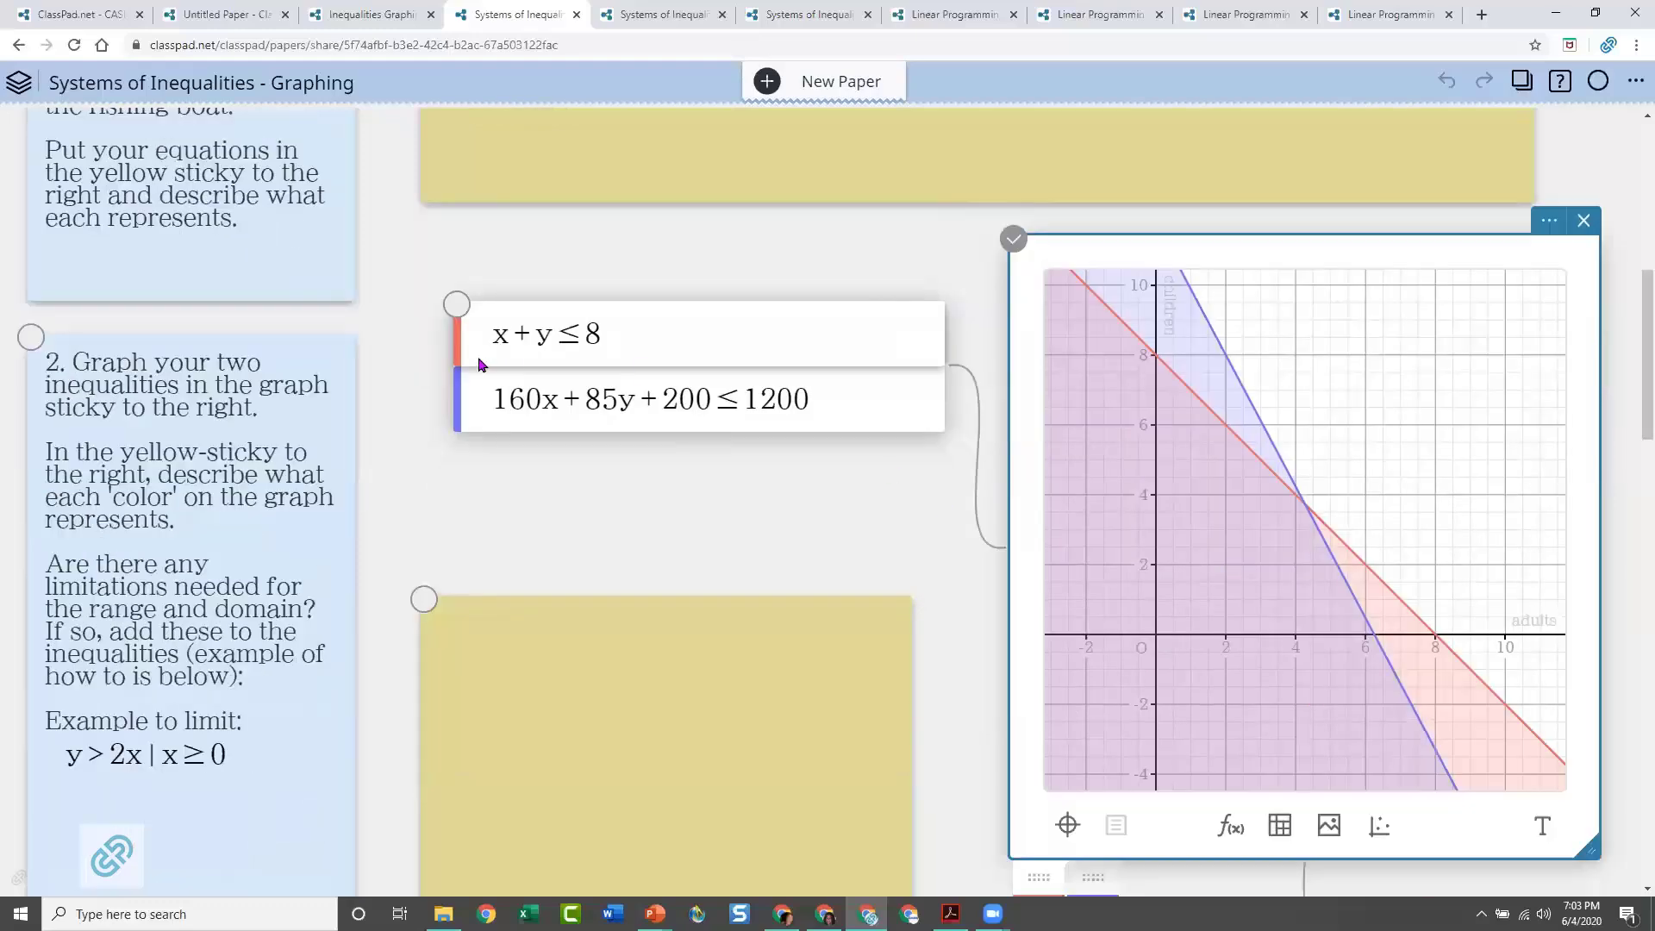
{"action": "left_click", "coordinate": [458, 420]}
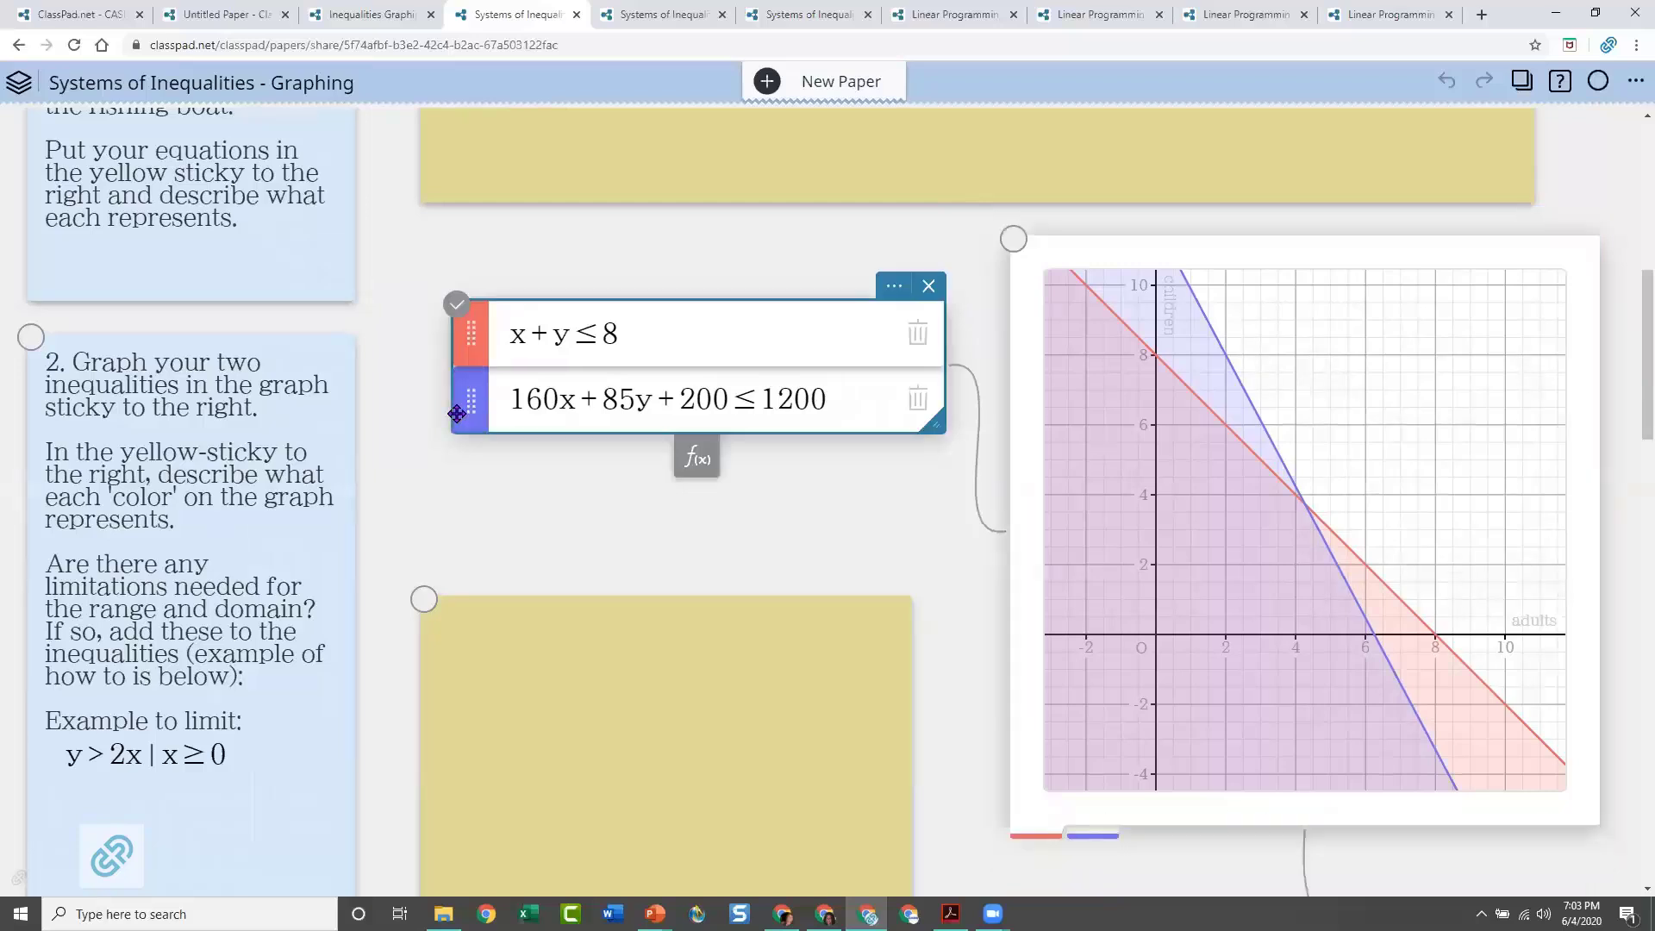
{"action": "left_click", "coordinate": [469, 404]}
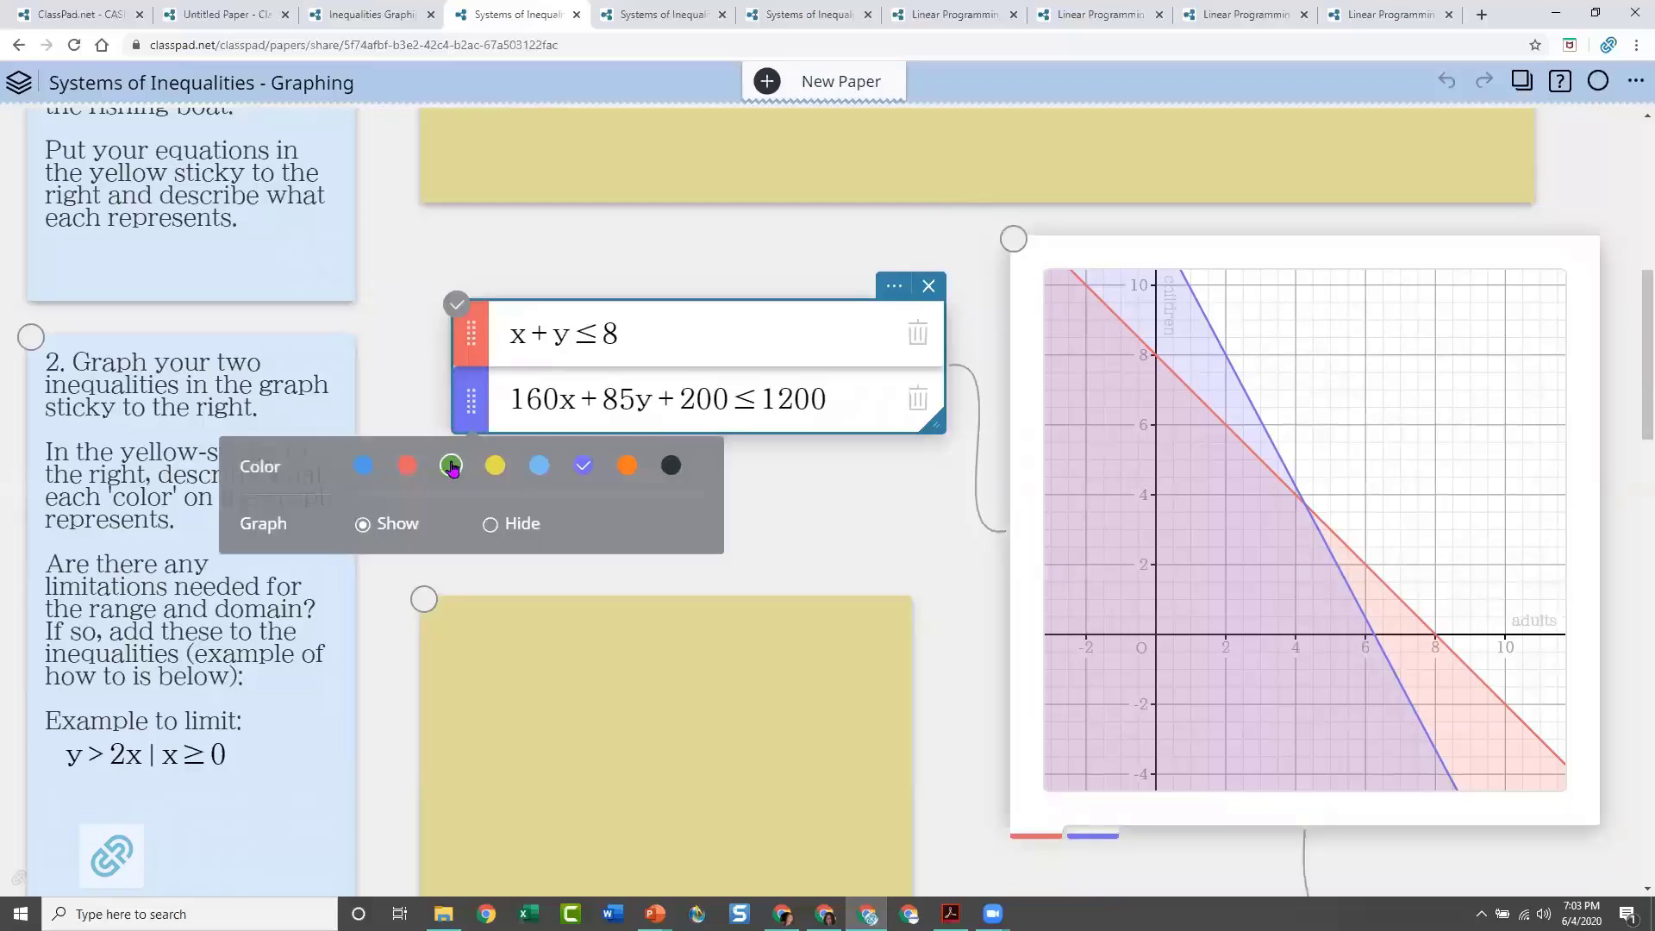
{"action": "left_click", "coordinate": [363, 470]}
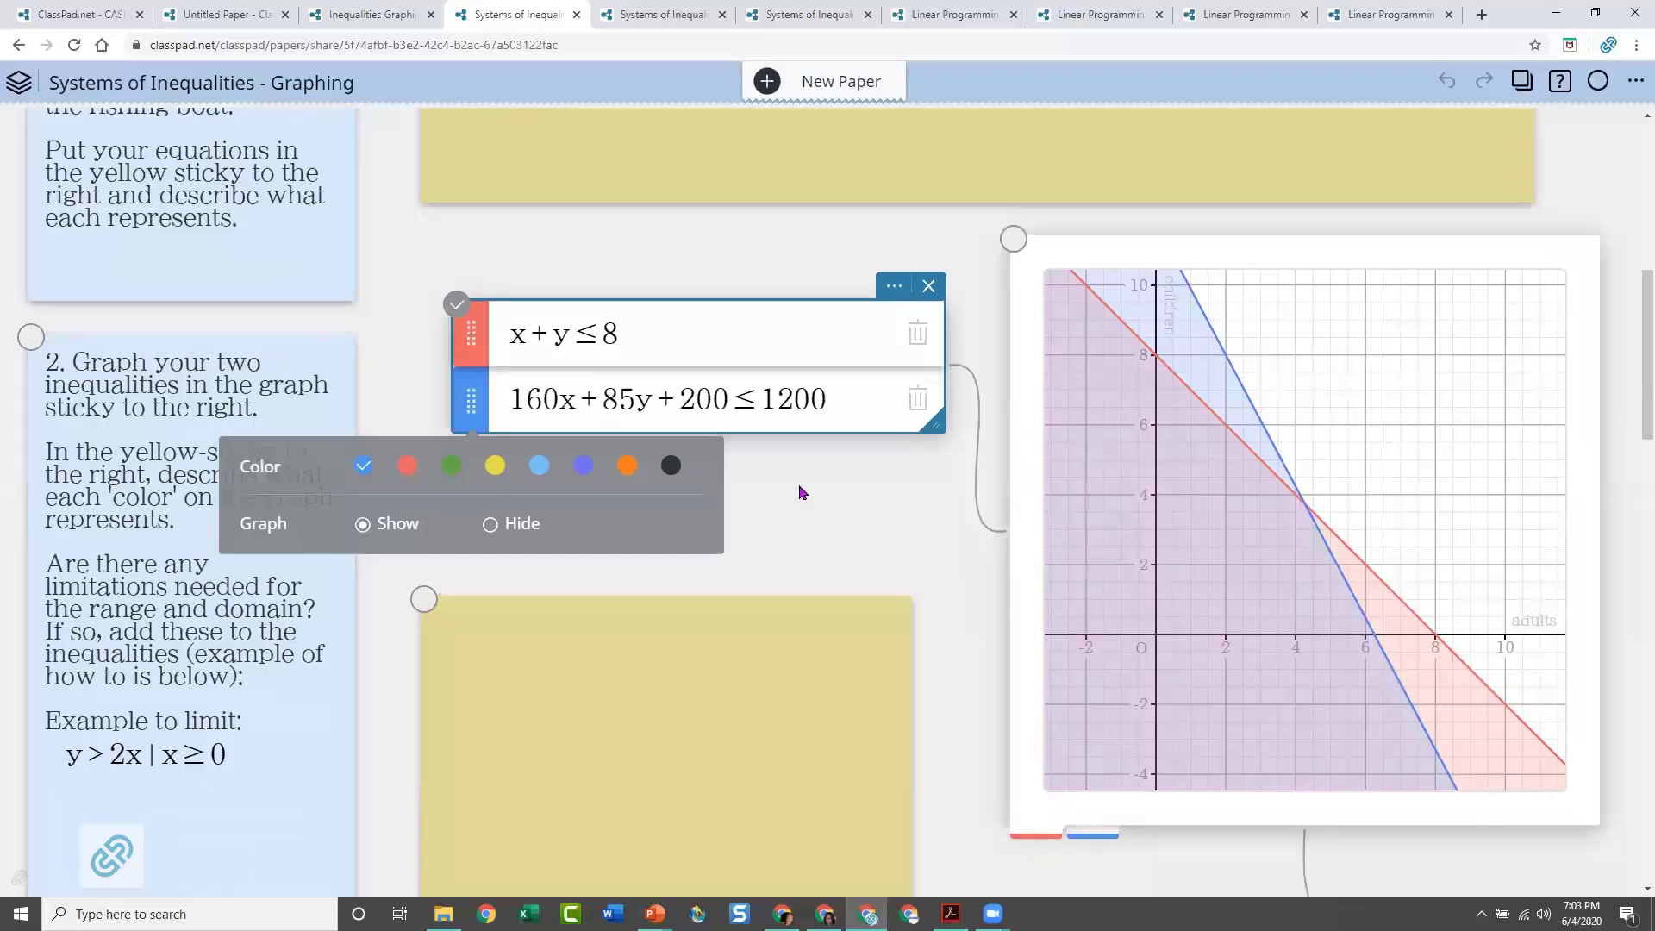
{"action": "left_click", "coordinate": [819, 494]}
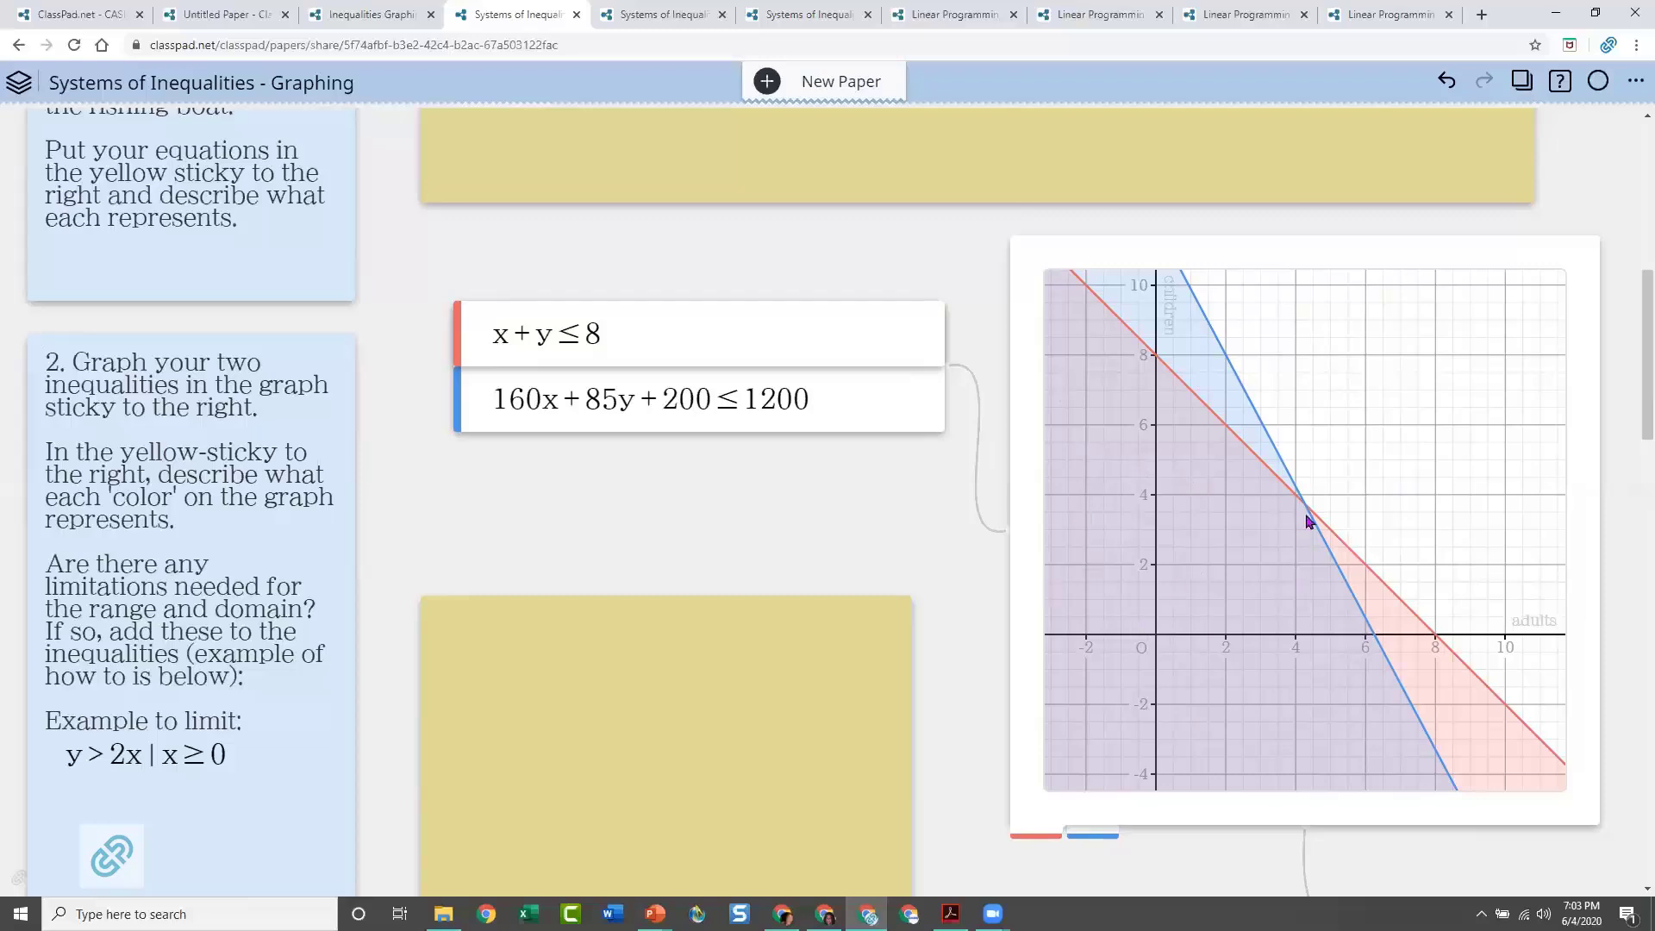
Set the question 2 graph's Inequality Plot option to Intersection
{"action": "left_click", "coordinate": [1516, 303]}
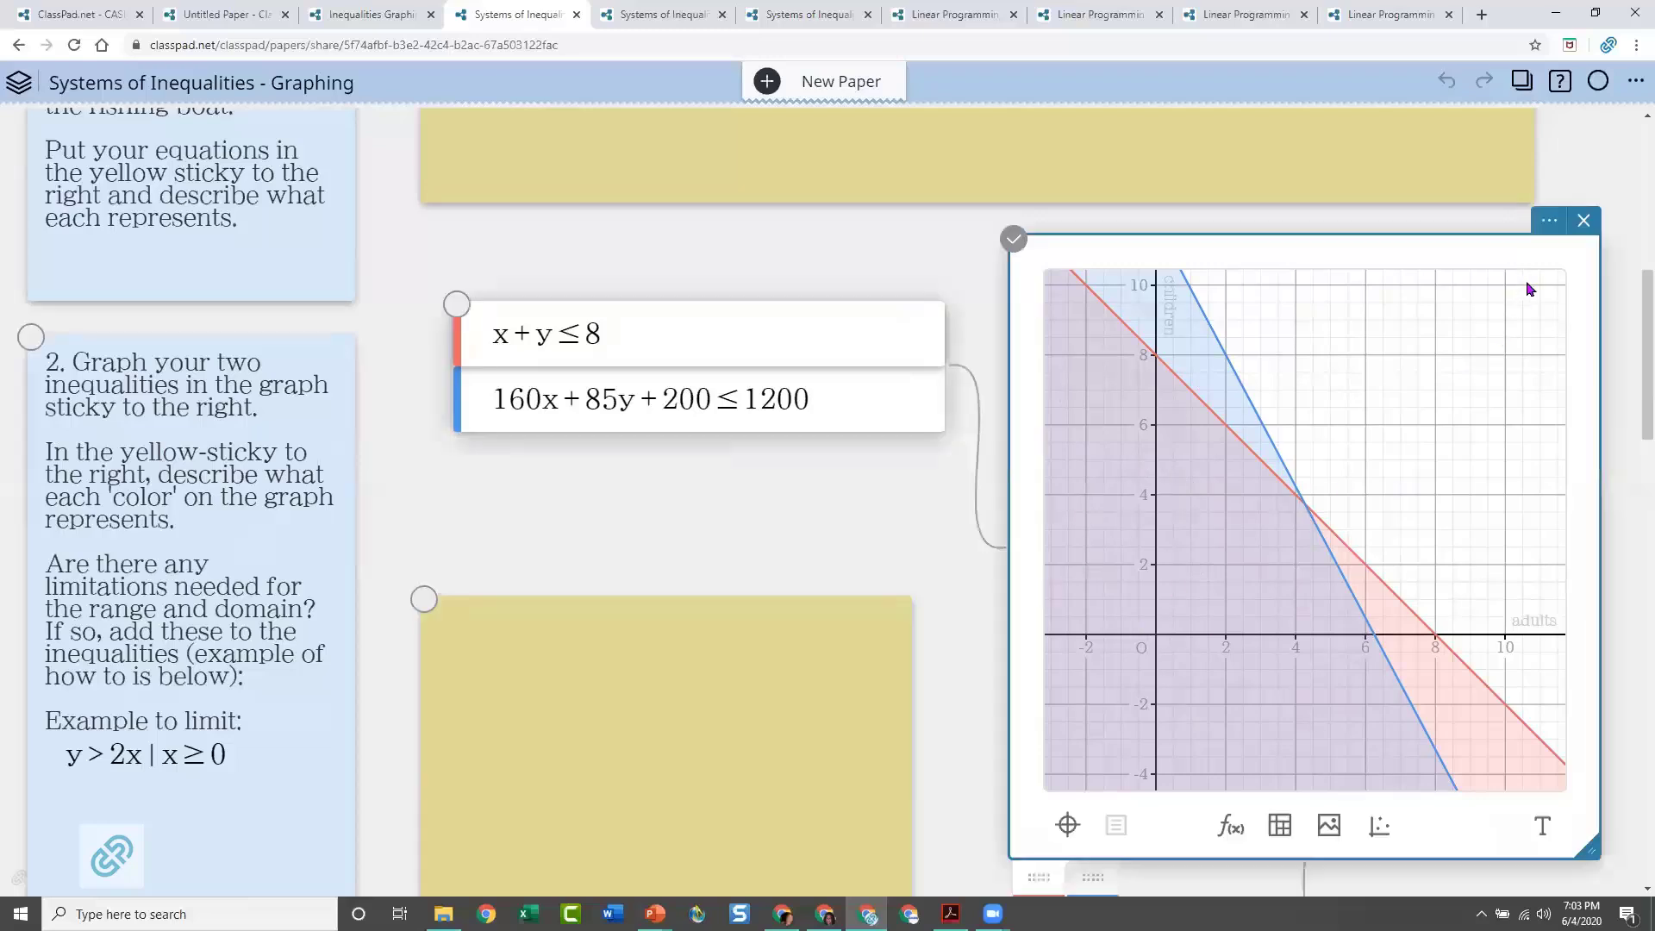
{"action": "left_click", "coordinate": [1548, 222]}
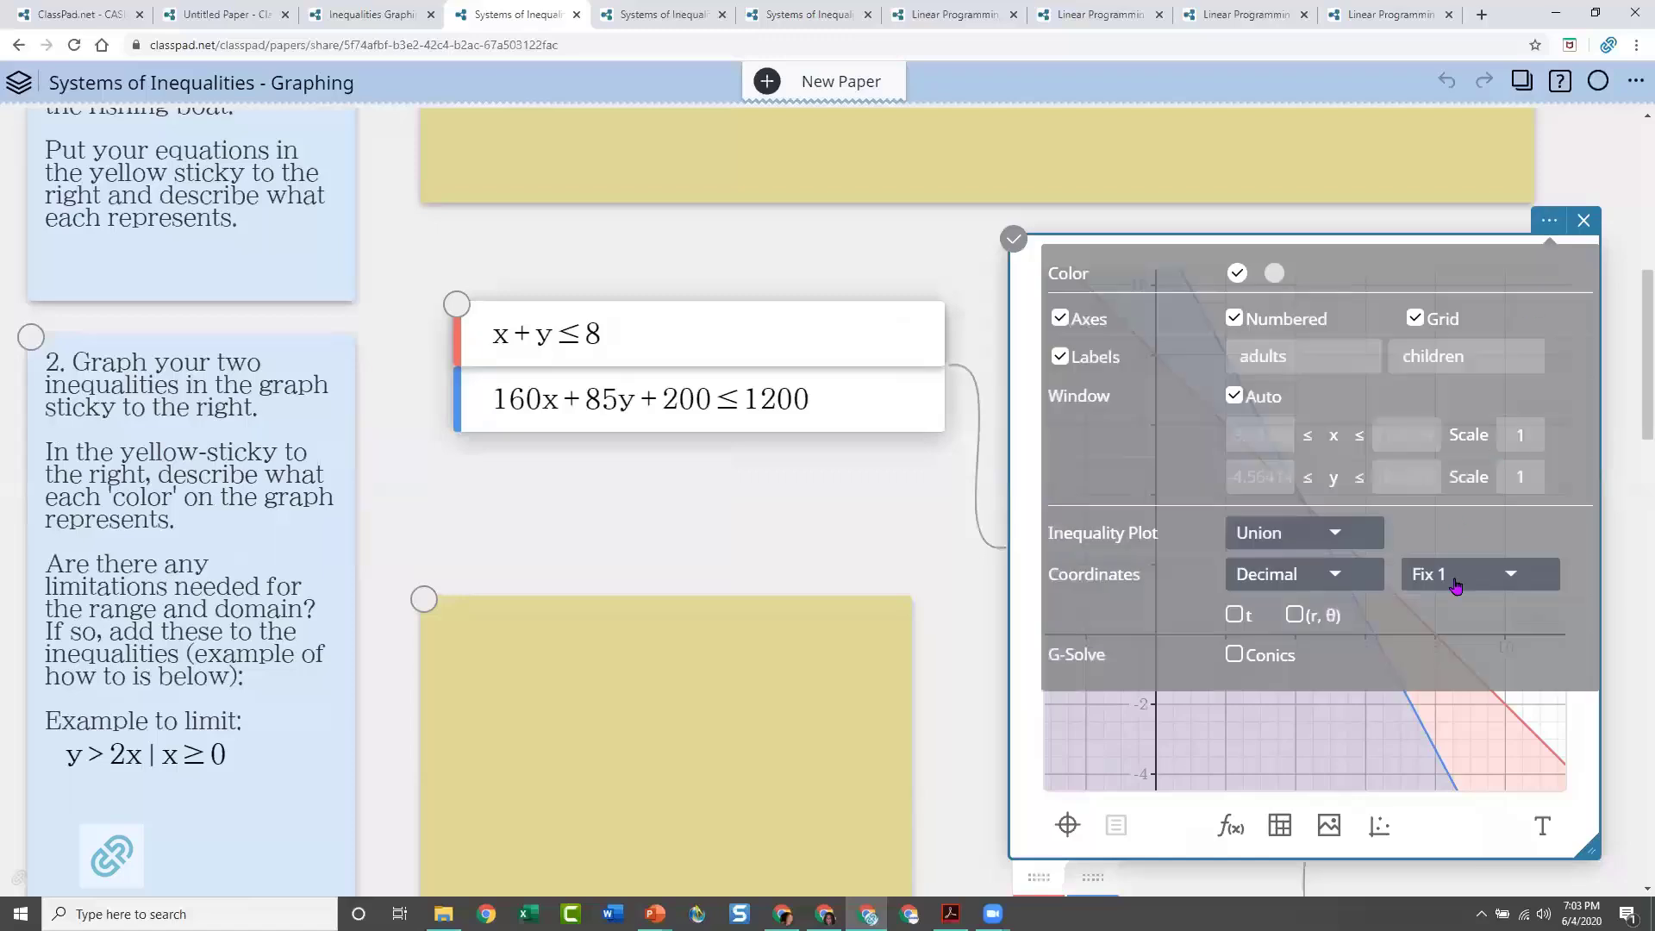
{"action": "left_click", "coordinate": [1347, 534]}
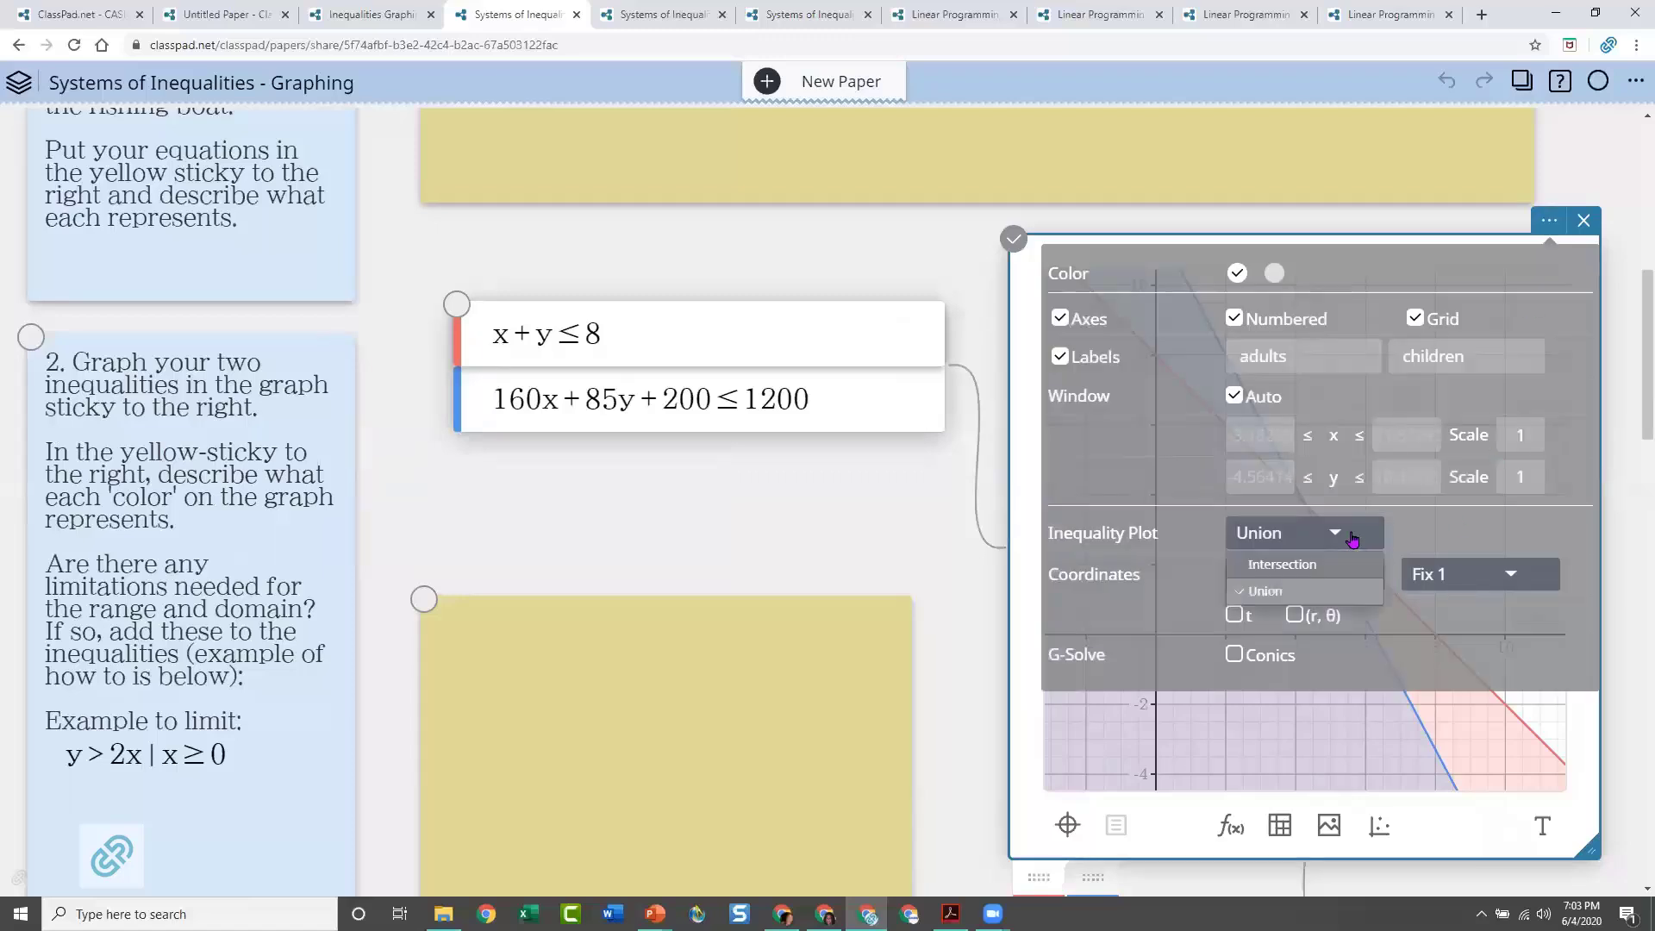
{"action": "left_click", "coordinate": [1281, 564]}
{"action": "left_click", "coordinate": [875, 554]}
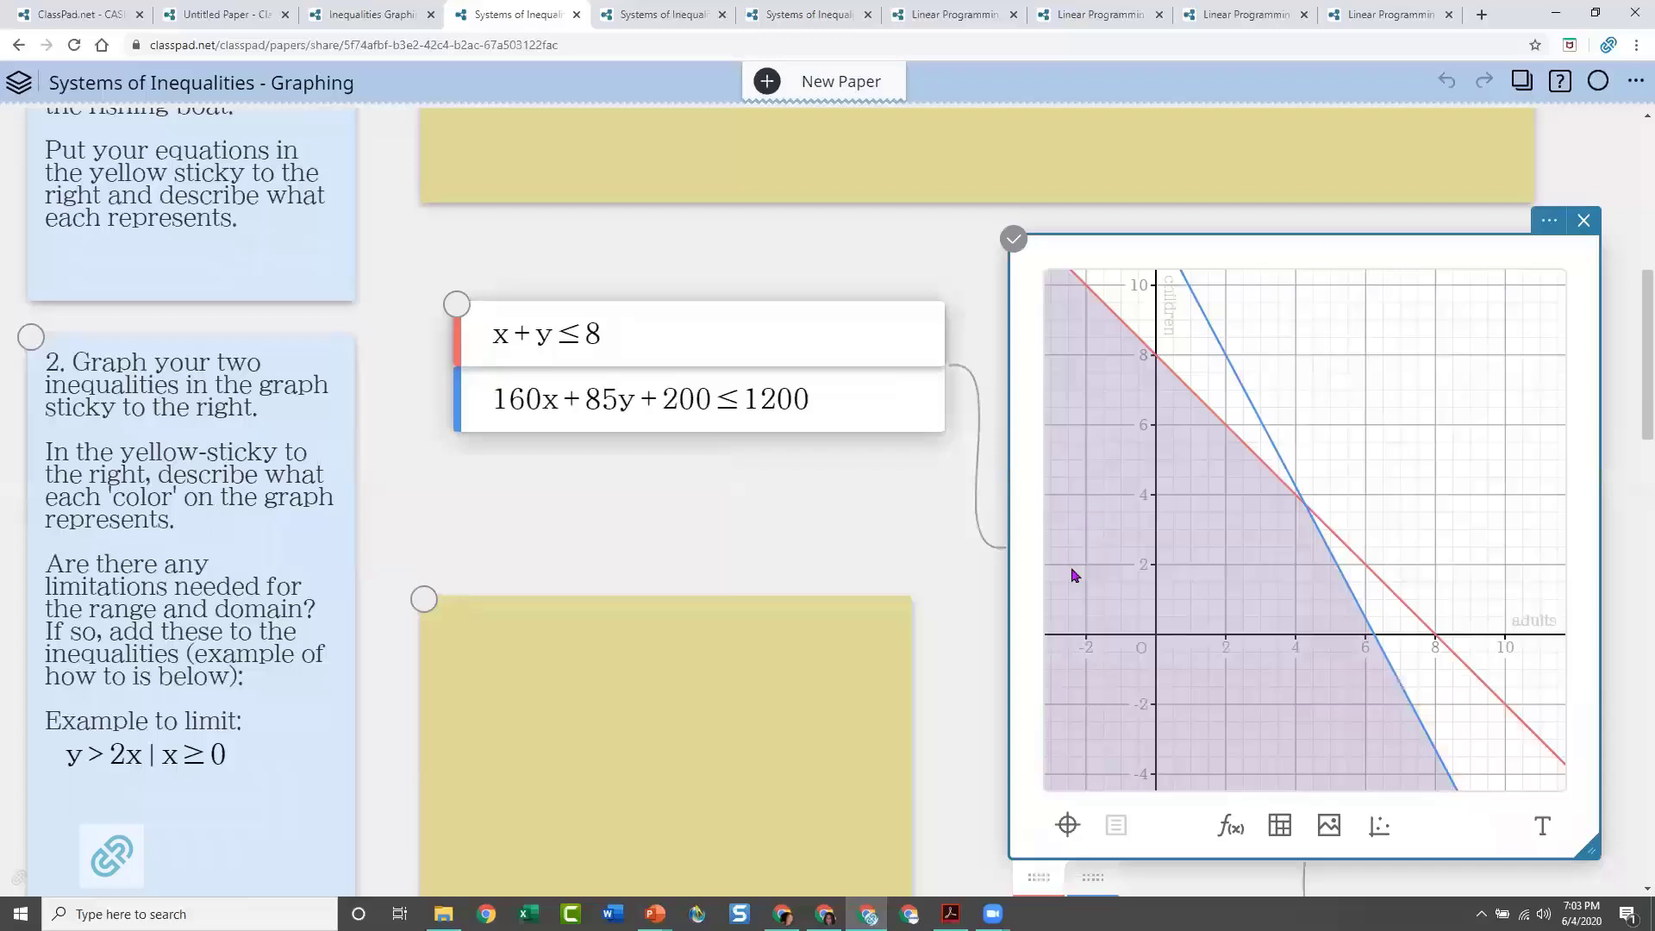
{"action": "left_click", "coordinate": [734, 506]}
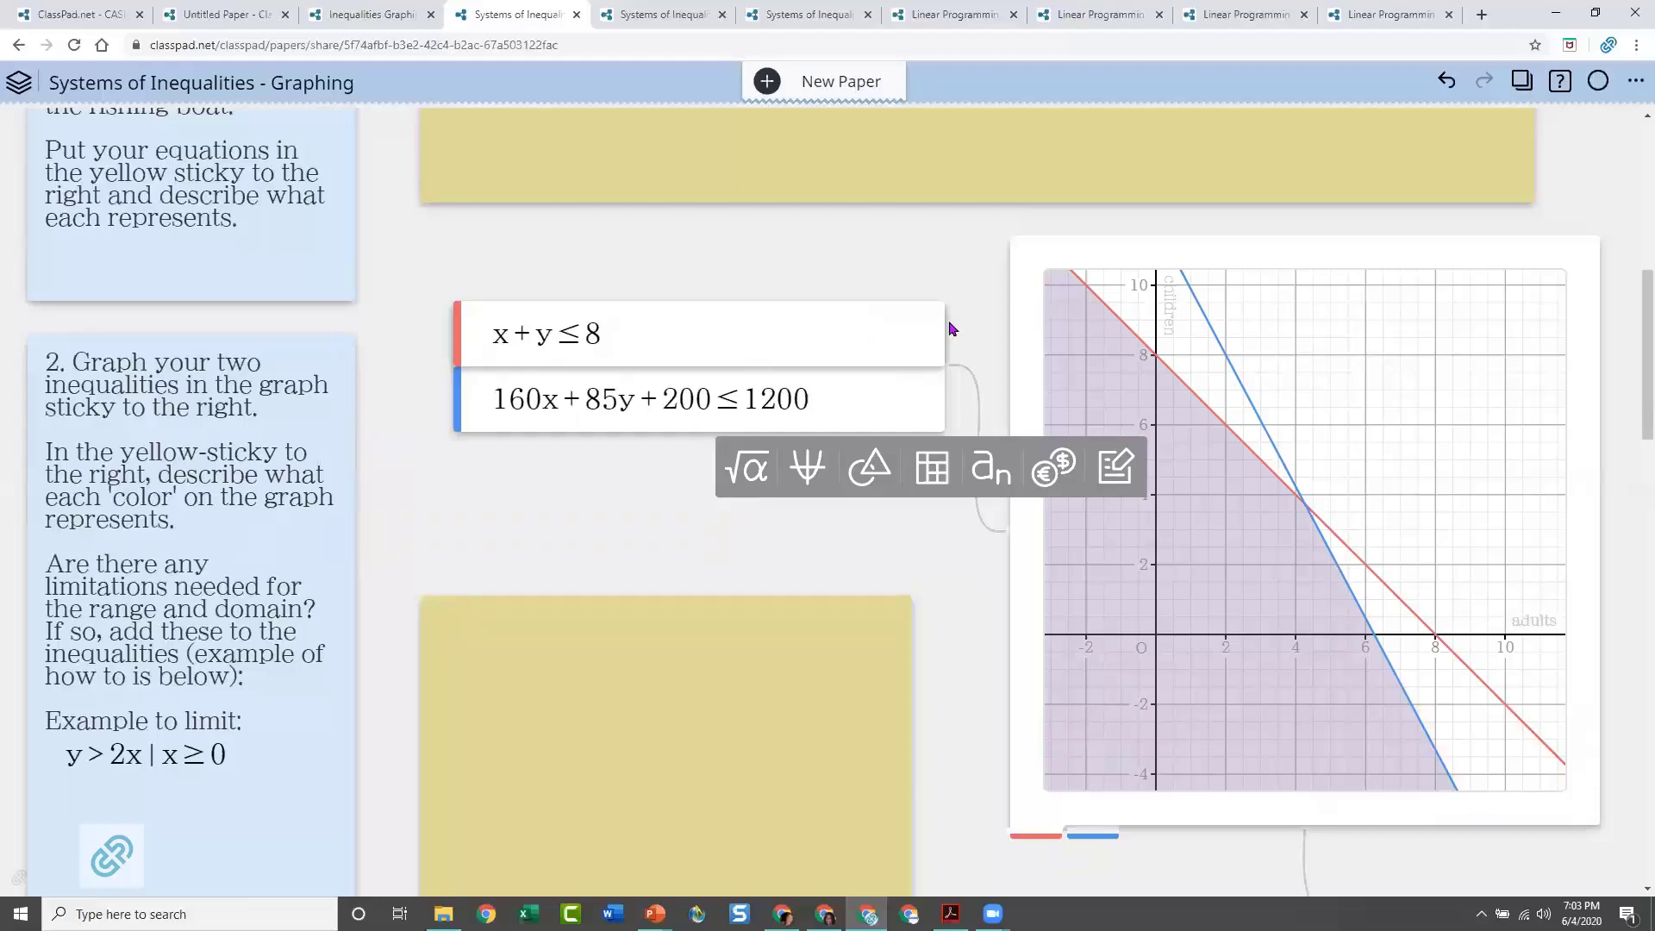
{"action": "scroll", "coordinate": [957, 325], "scroll_direction": "up", "scroll_amount": 8}
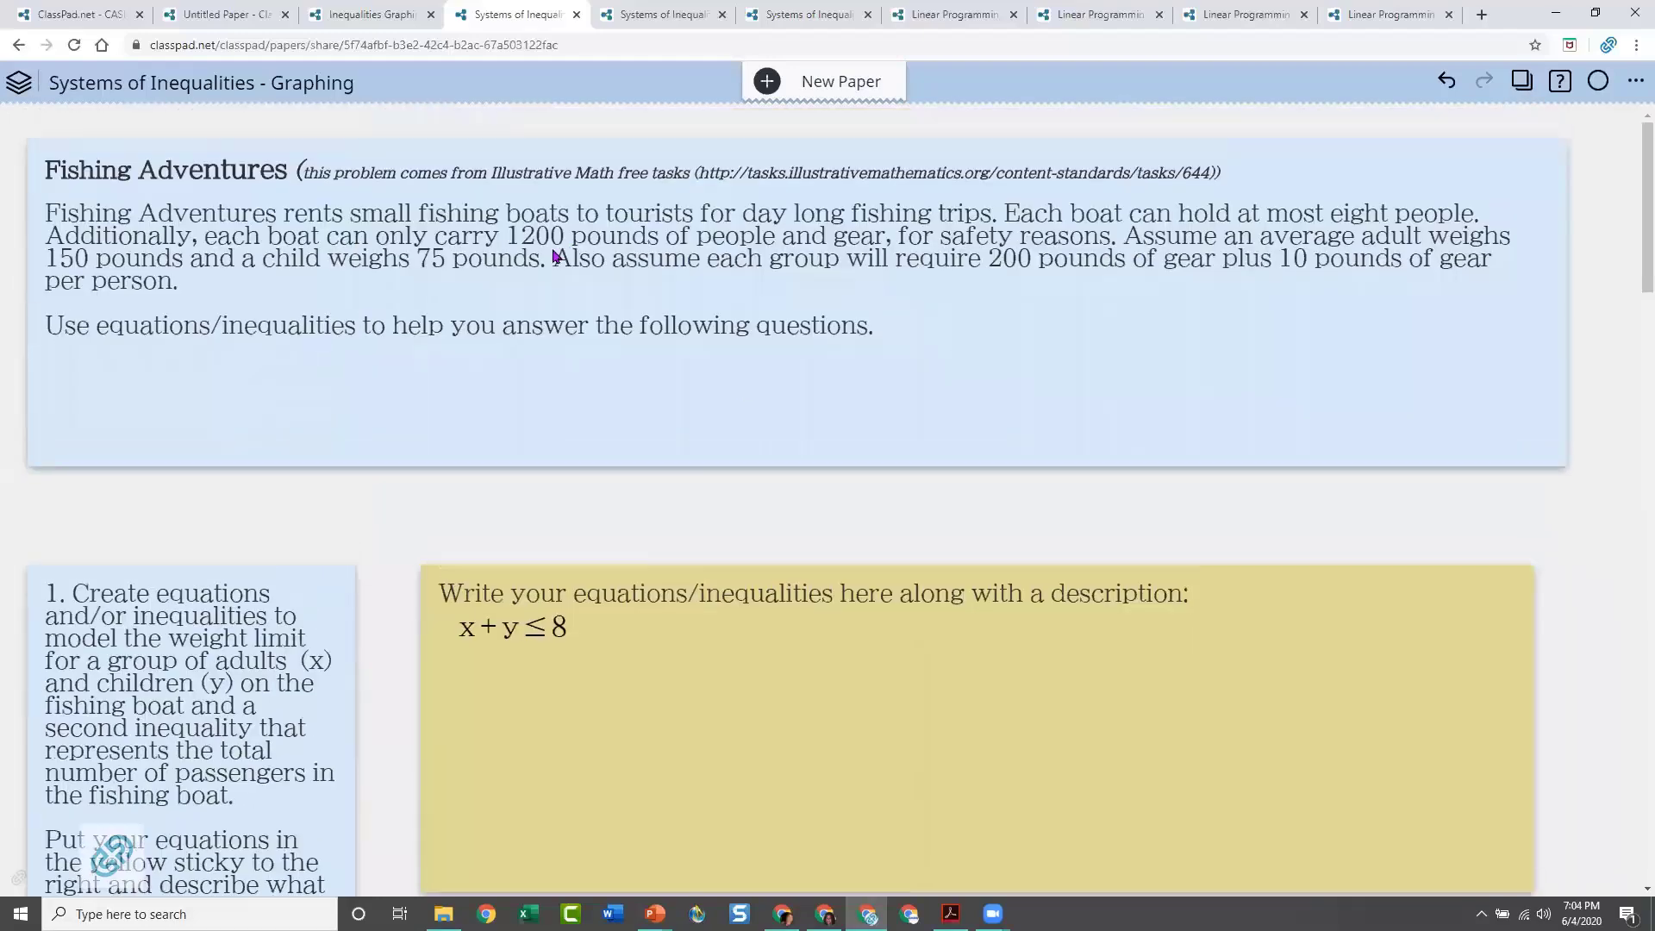
Review the Fishing Adventures boat capacity and weight conditions alongside the two graphed inequalities
{"action": "scroll", "coordinate": [909, 379], "scroll_direction": "down", "scroll_amount": 2}
{"action": "scroll", "coordinate": [903, 368], "scroll_direction": "up", "scroll_amount": 2}
{"action": "scroll", "coordinate": [903, 367], "scroll_direction": "down", "scroll_amount": 8}
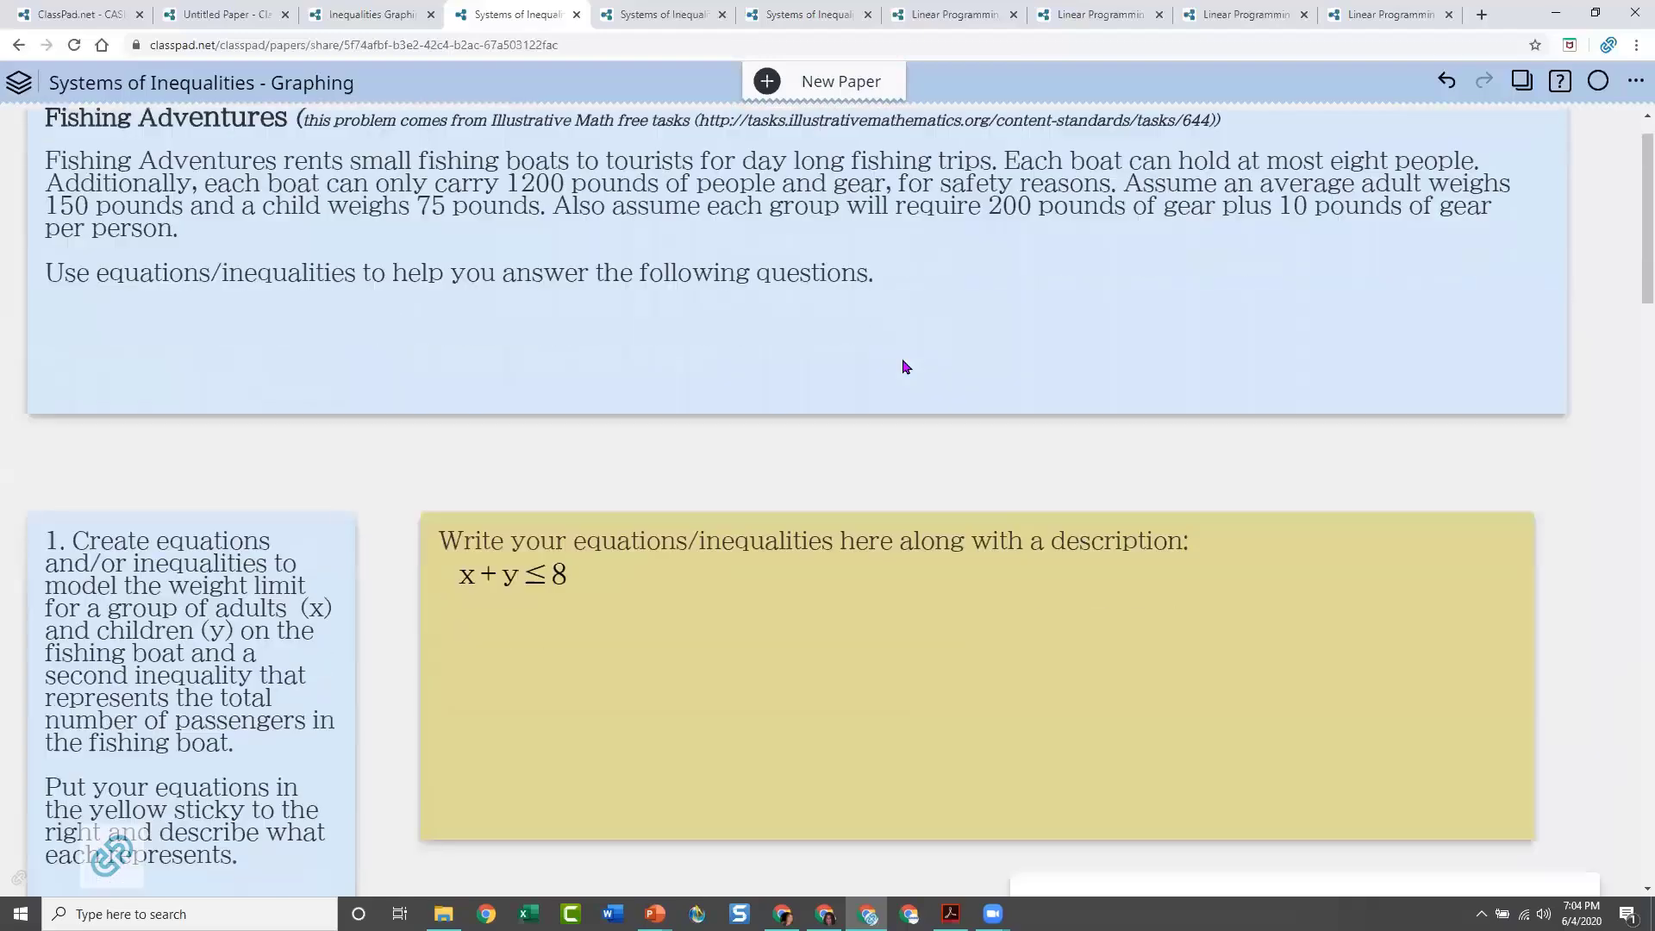
{"action": "scroll", "coordinate": [836, 384], "scroll_direction": "down", "scroll_amount": 1}
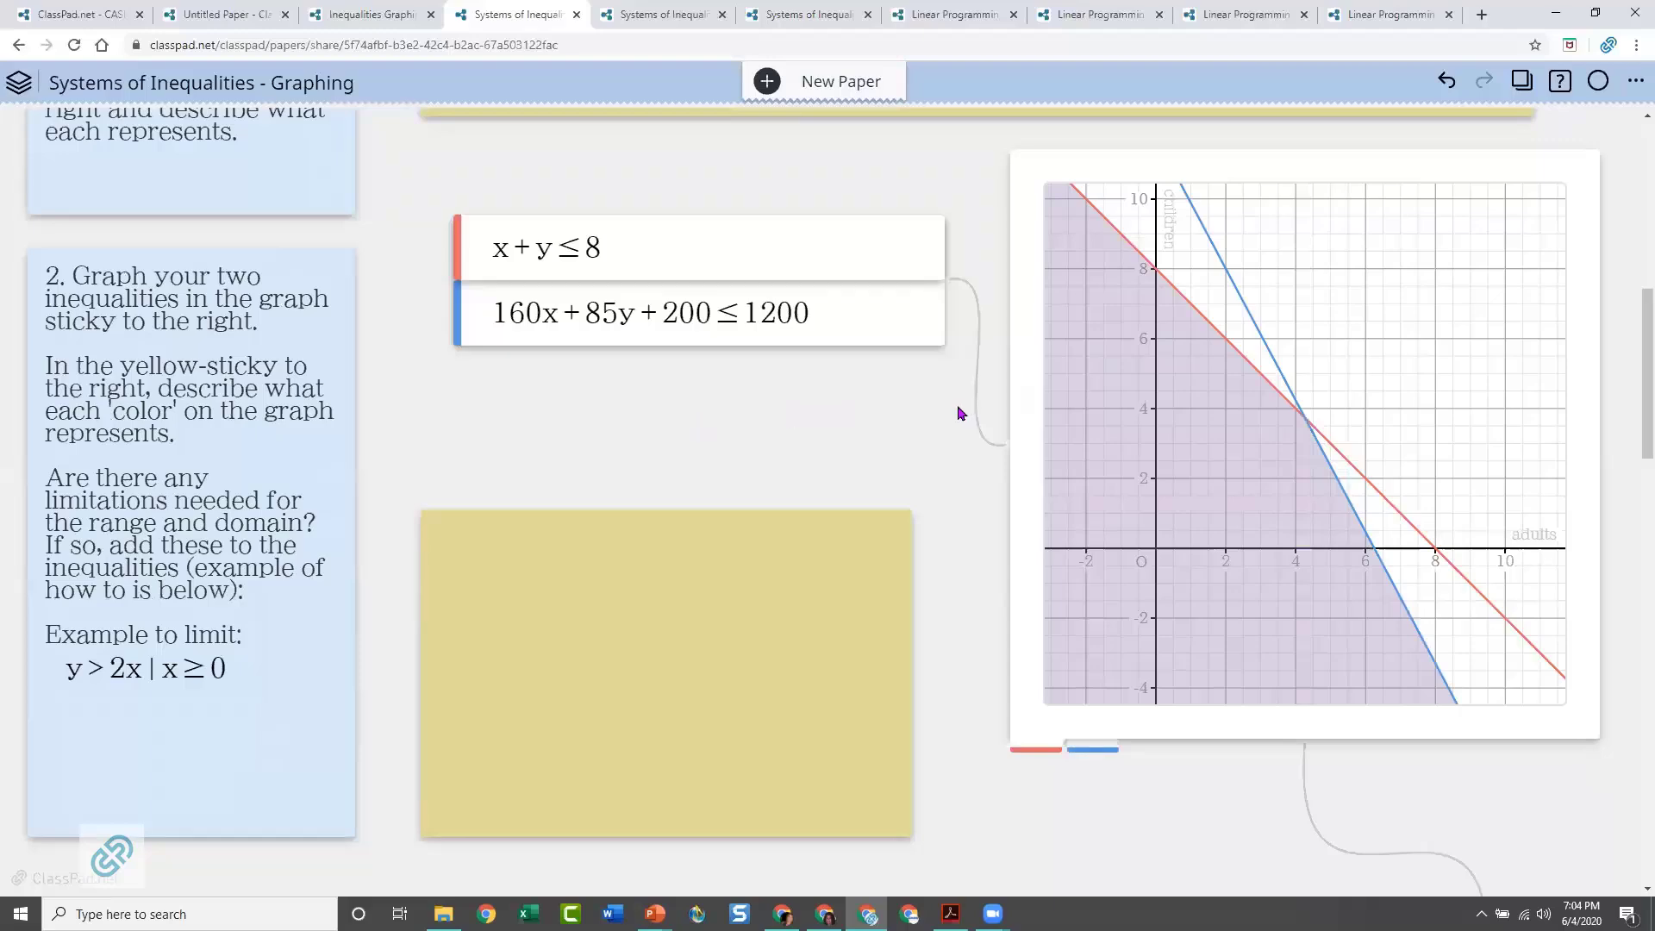
{"action": "scroll", "coordinate": [1061, 134], "scroll_direction": "up", "scroll_amount": 9}
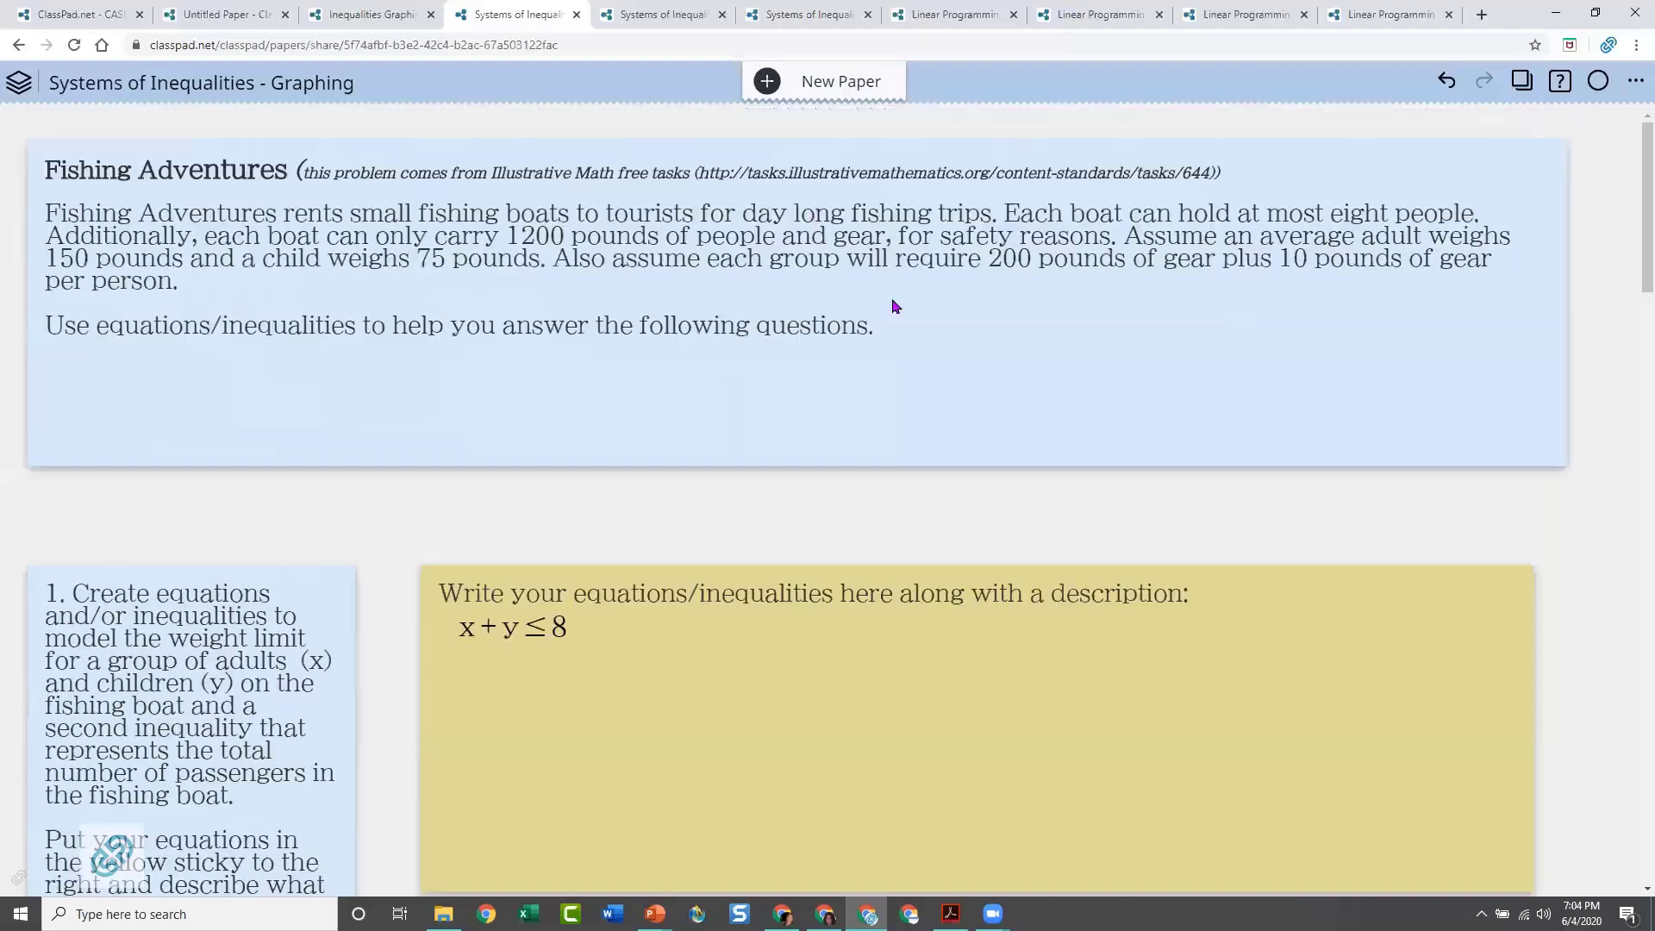
{"action": "scroll", "coordinate": [979, 393], "scroll_direction": "down", "scroll_amount": 8}
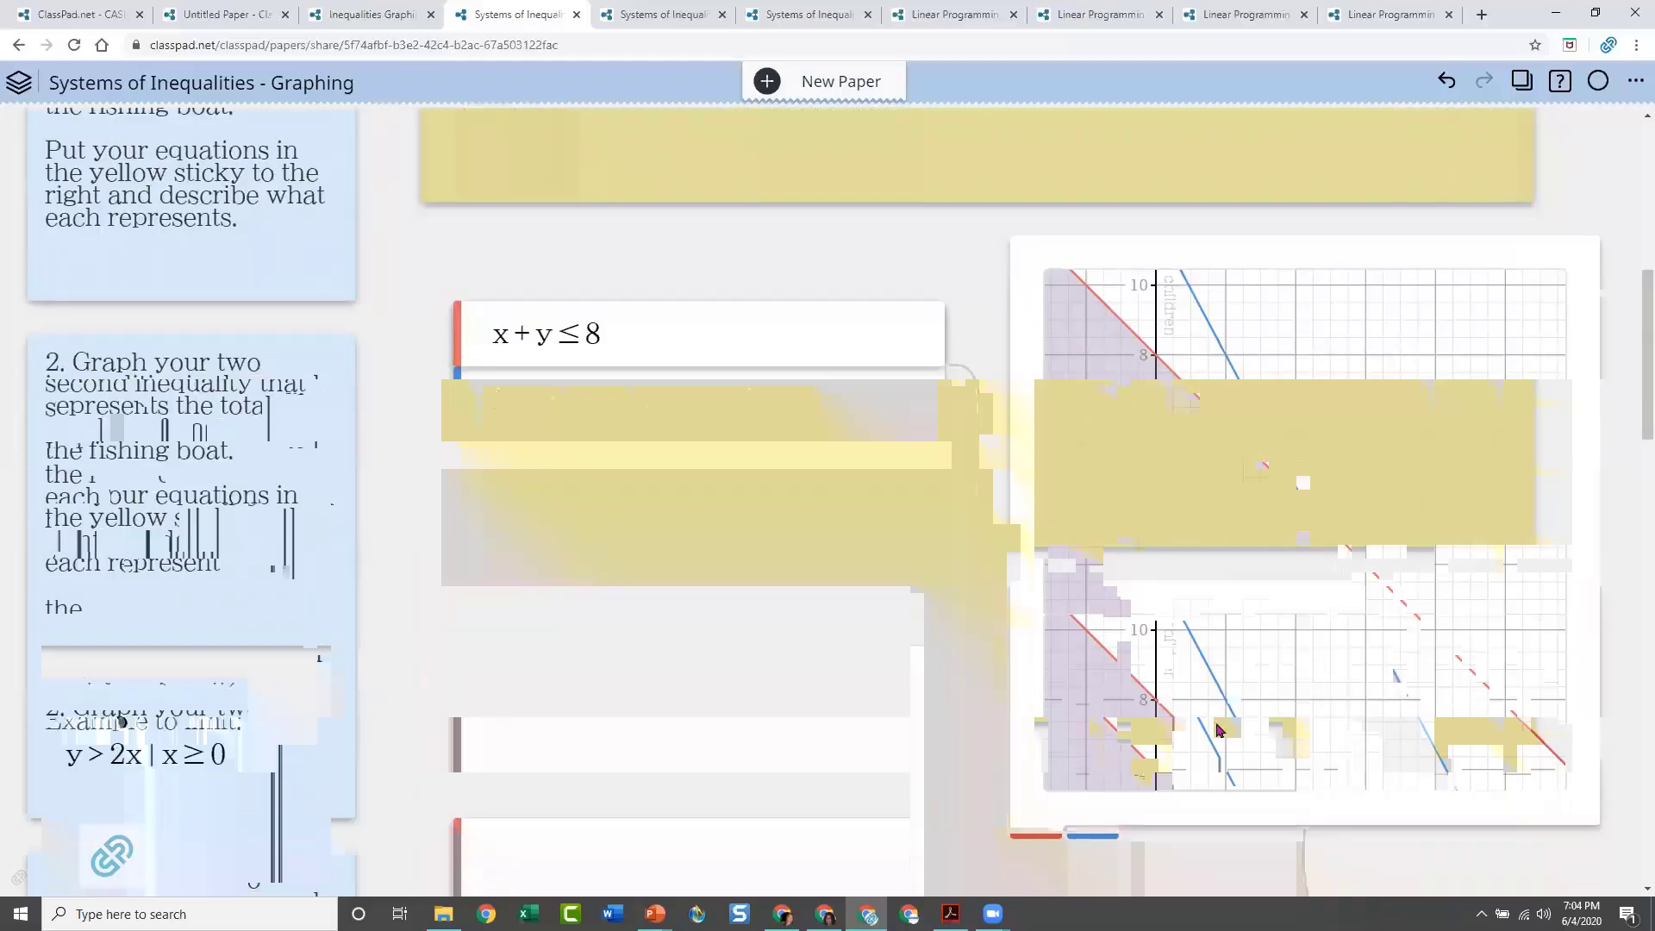
Add a data table to the question 2 graph, place it below the weight inequality, and enter the point x = 1, y = 4
{"action": "left_click", "coordinate": [1347, 821]}
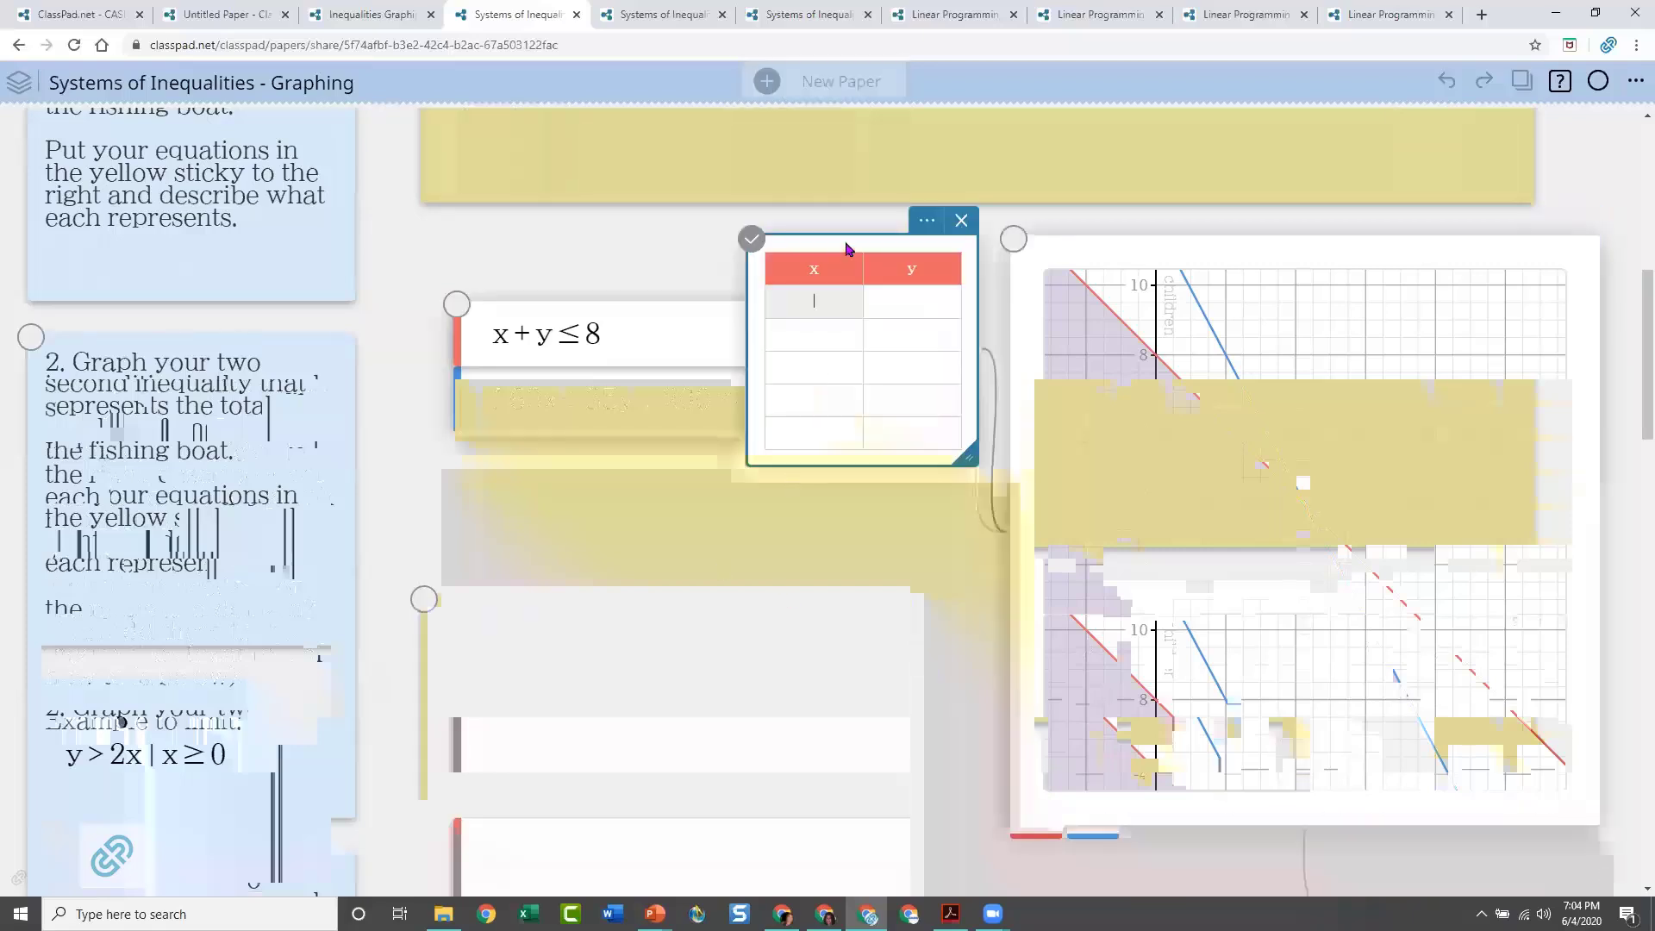
{"action": "left_click_drag", "start_coordinate": [841, 247], "coordinate": [640, 443]}
{"action": "left_click", "coordinate": [609, 499]}
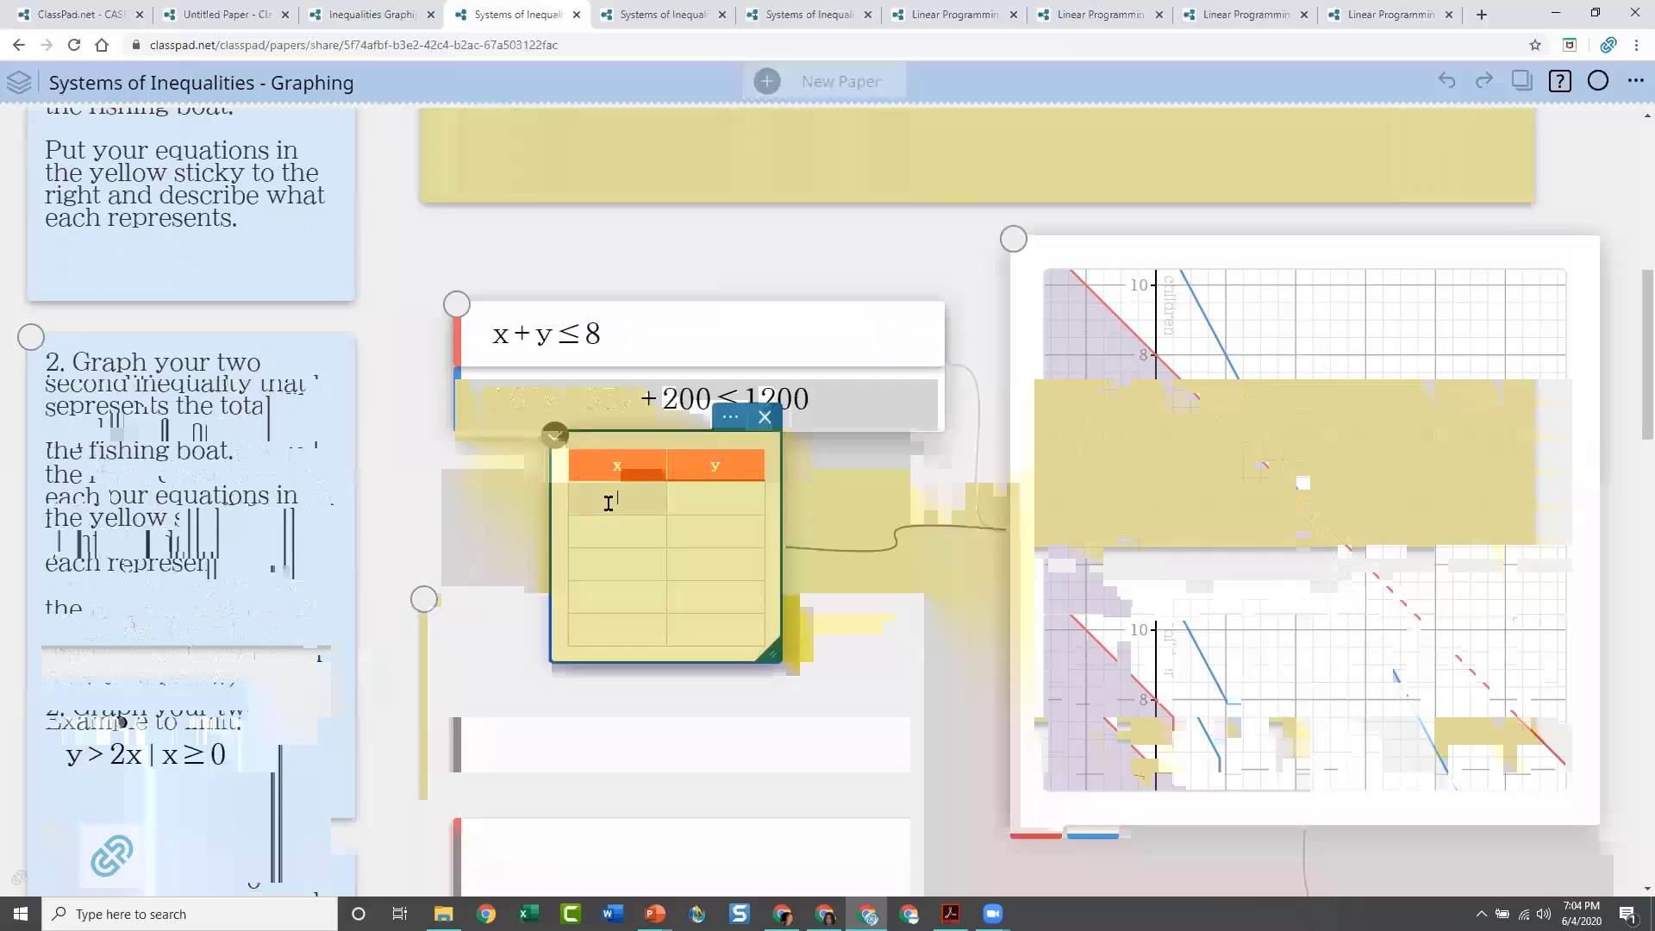
{"action": "type", "text": "1"}
{"action": "key", "text": "Tab"}
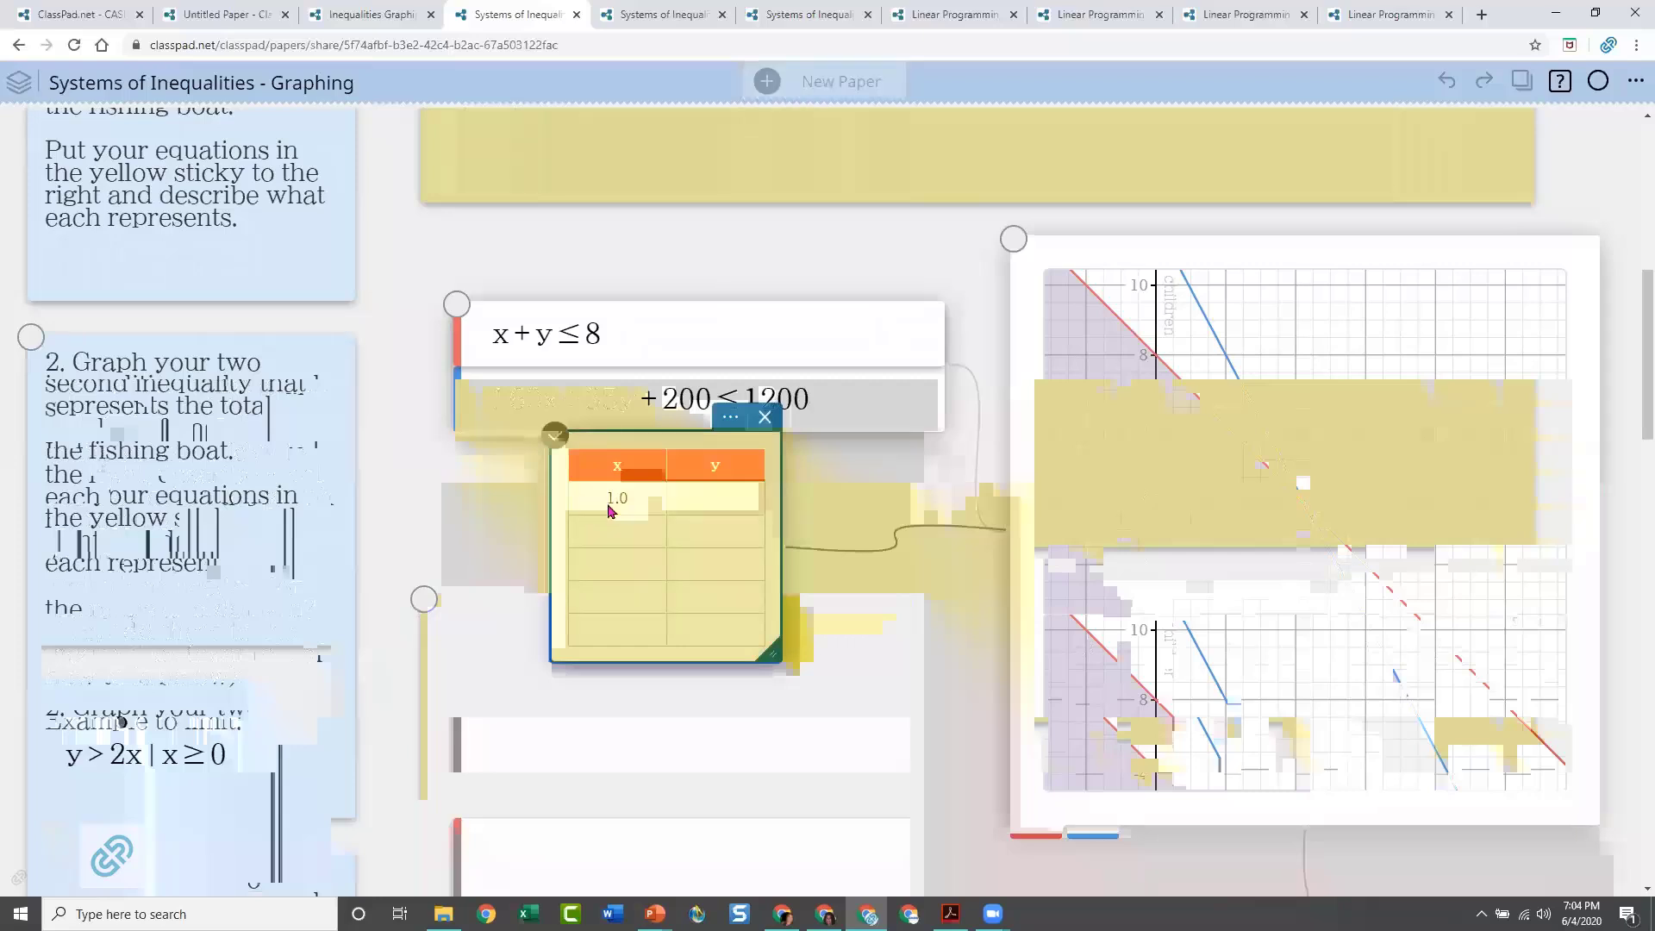
{"action": "type", "text": "4"}
{"action": "key", "text": "Return"}
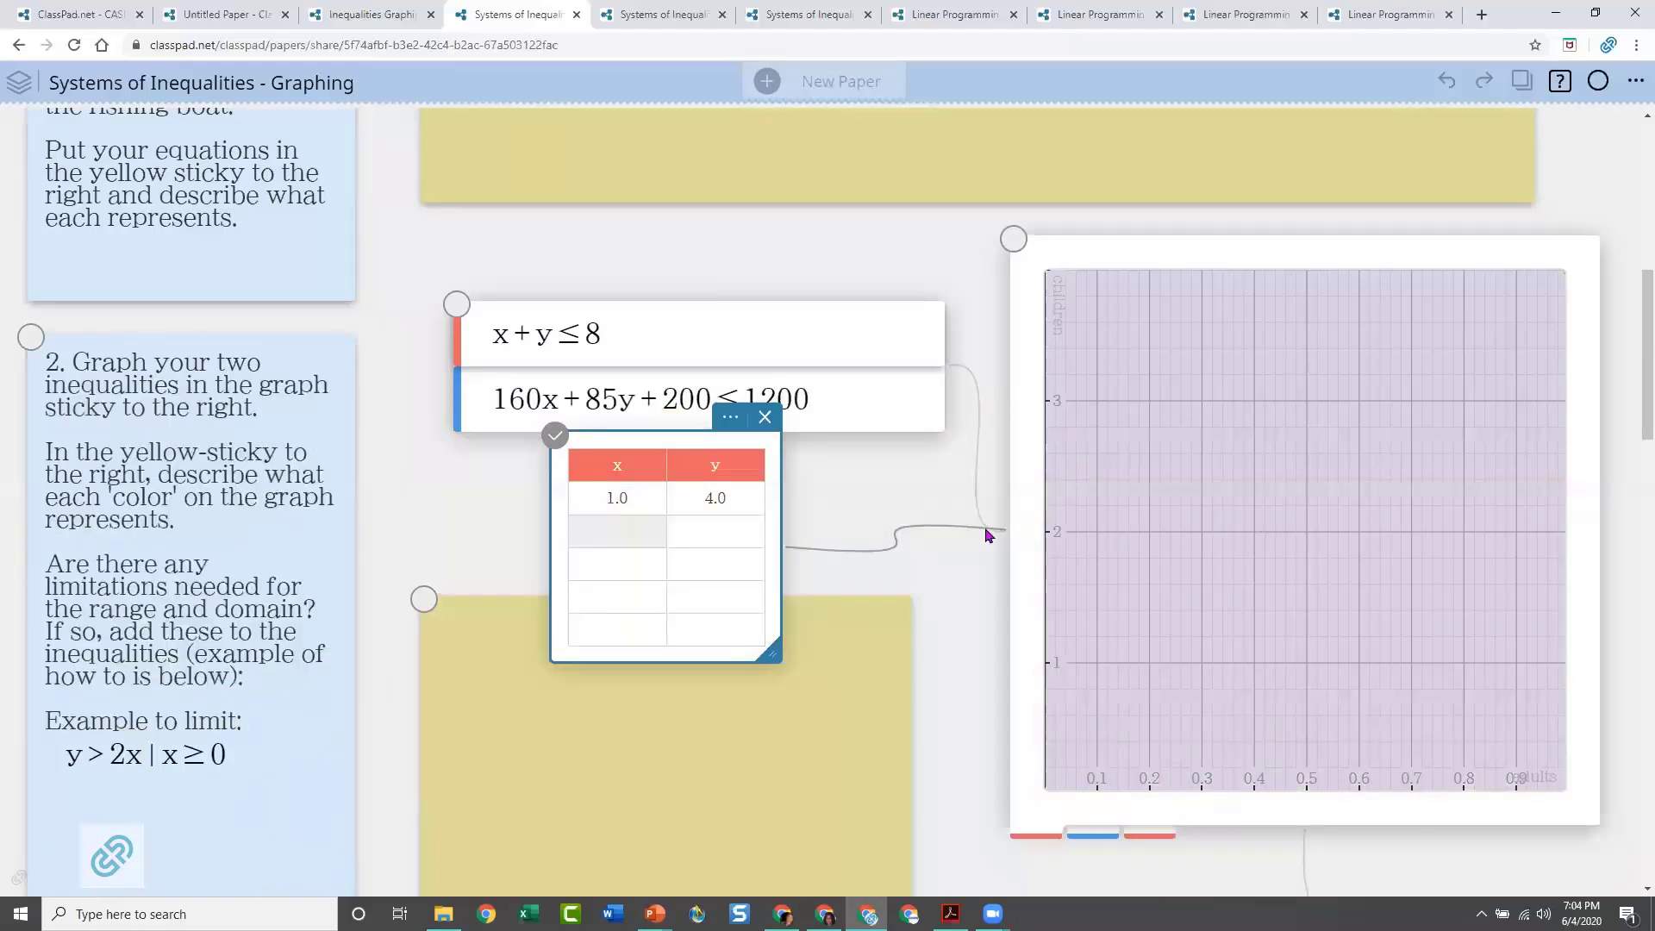
Examine where the point (1, 4) lies relative to both boundary lines and the shaded intersection on the question 2 graph
{"action": "scroll", "coordinate": [1270, 528], "scroll_direction": "down", "scroll_amount": 2}
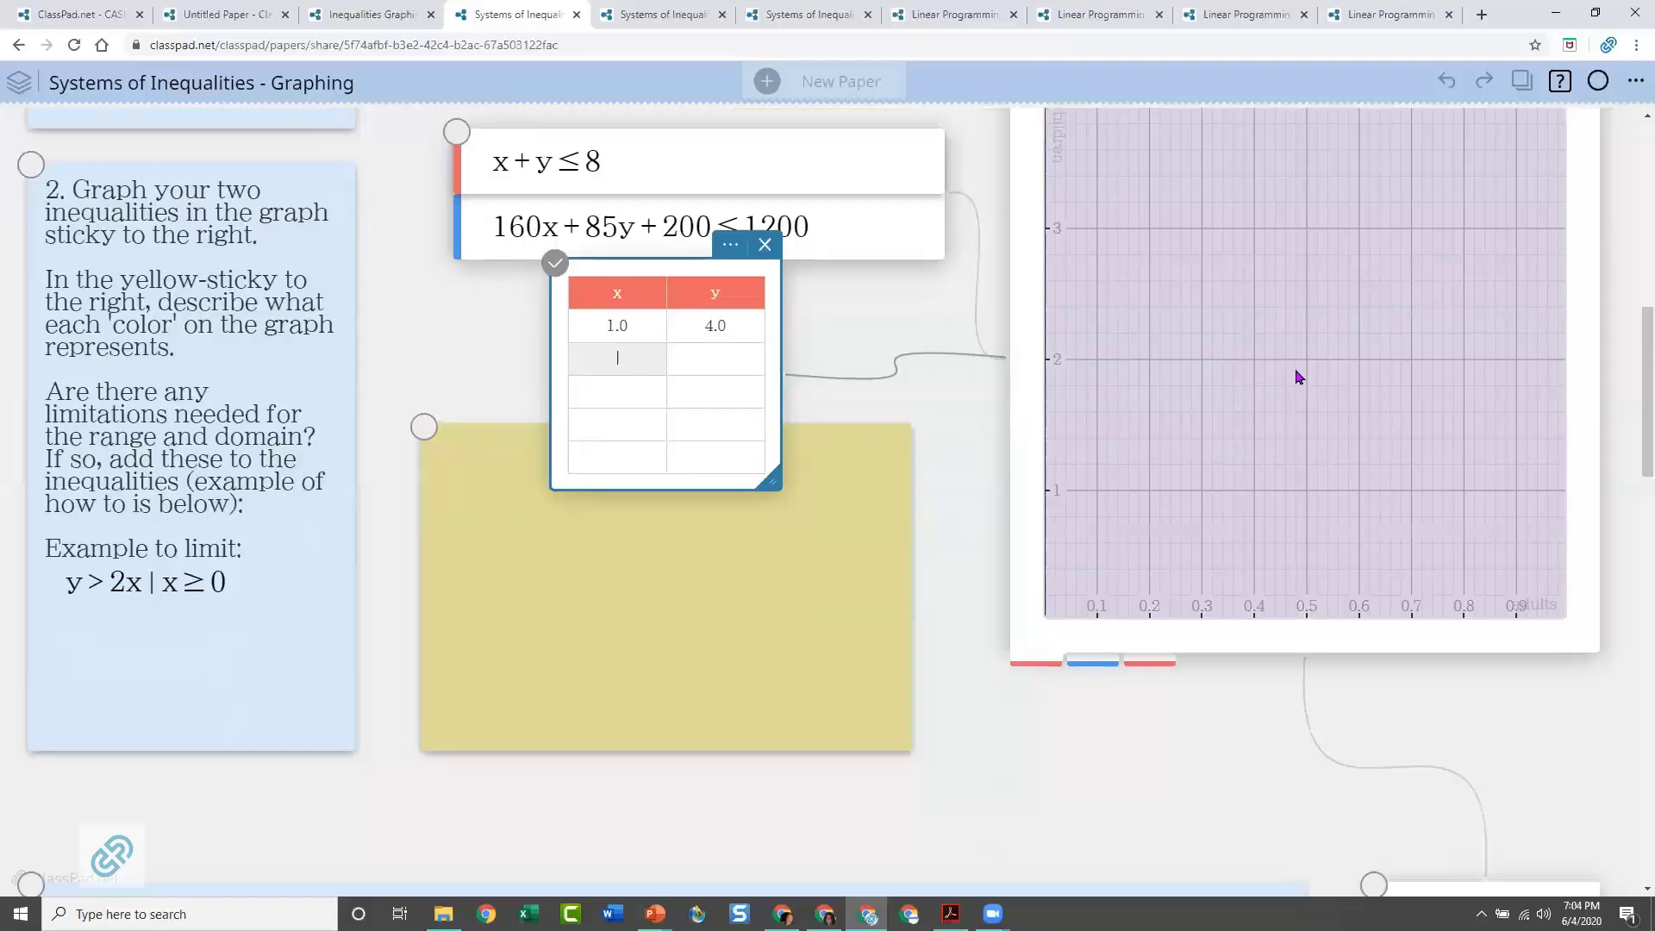
{"action": "left_click", "coordinate": [1296, 373]}
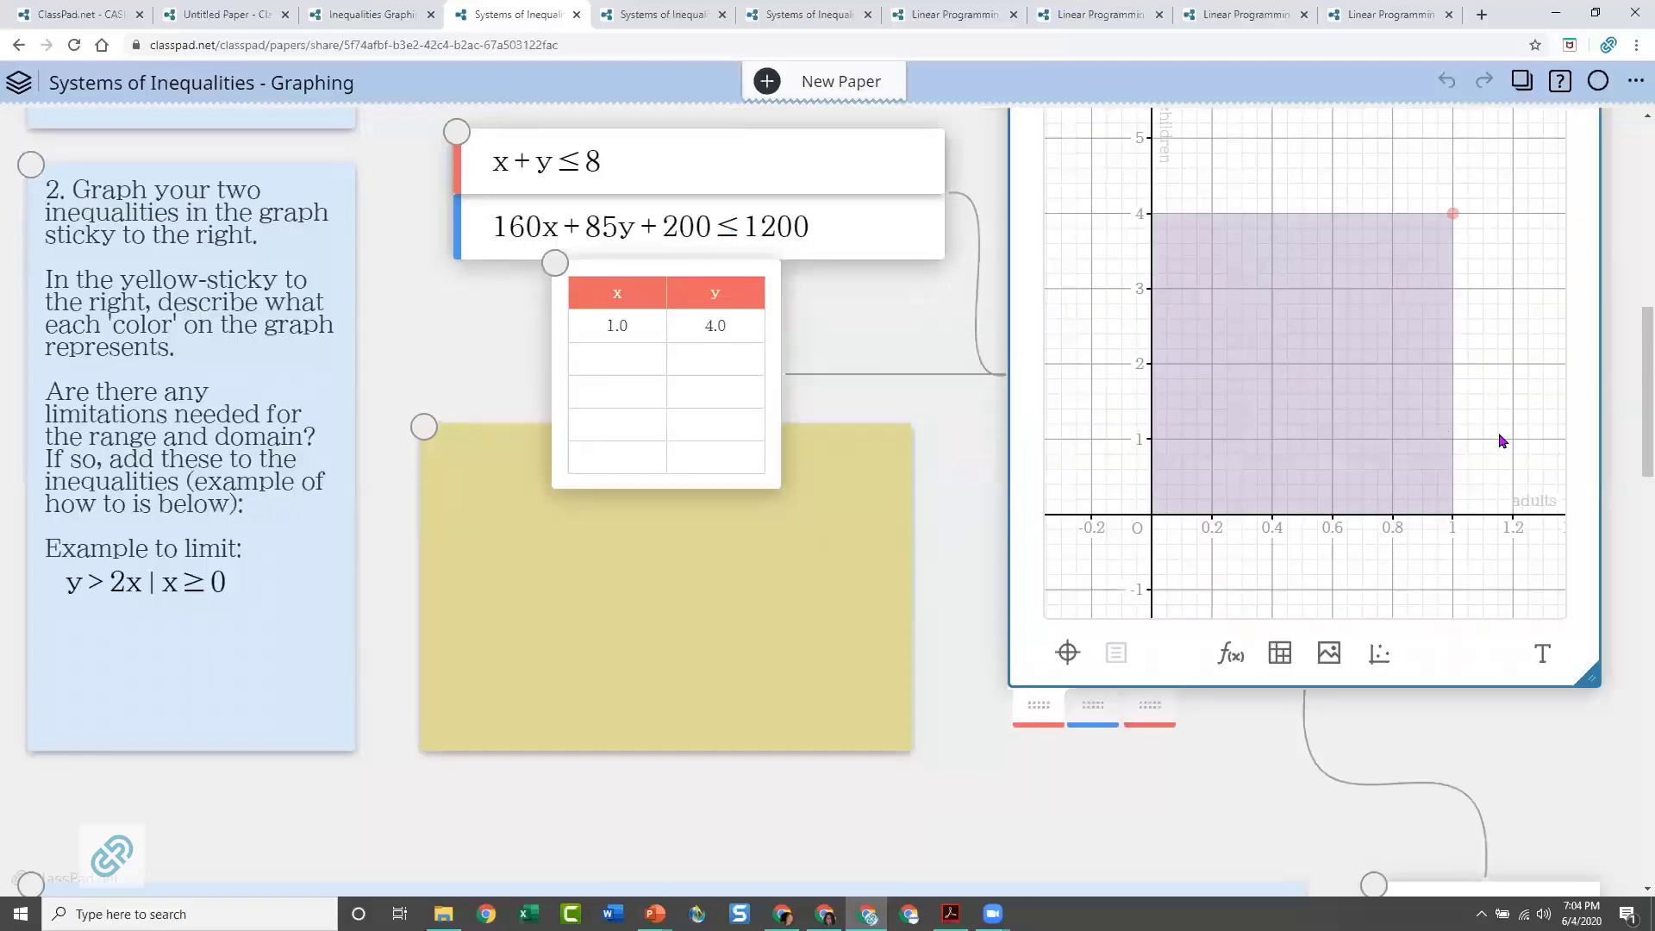
{"action": "scroll", "coordinate": [1501, 441], "scroll_direction": "down", "scroll_amount": 1}
{"action": "scroll", "coordinate": [1483, 437], "scroll_direction": "down", "scroll_amount": 1}
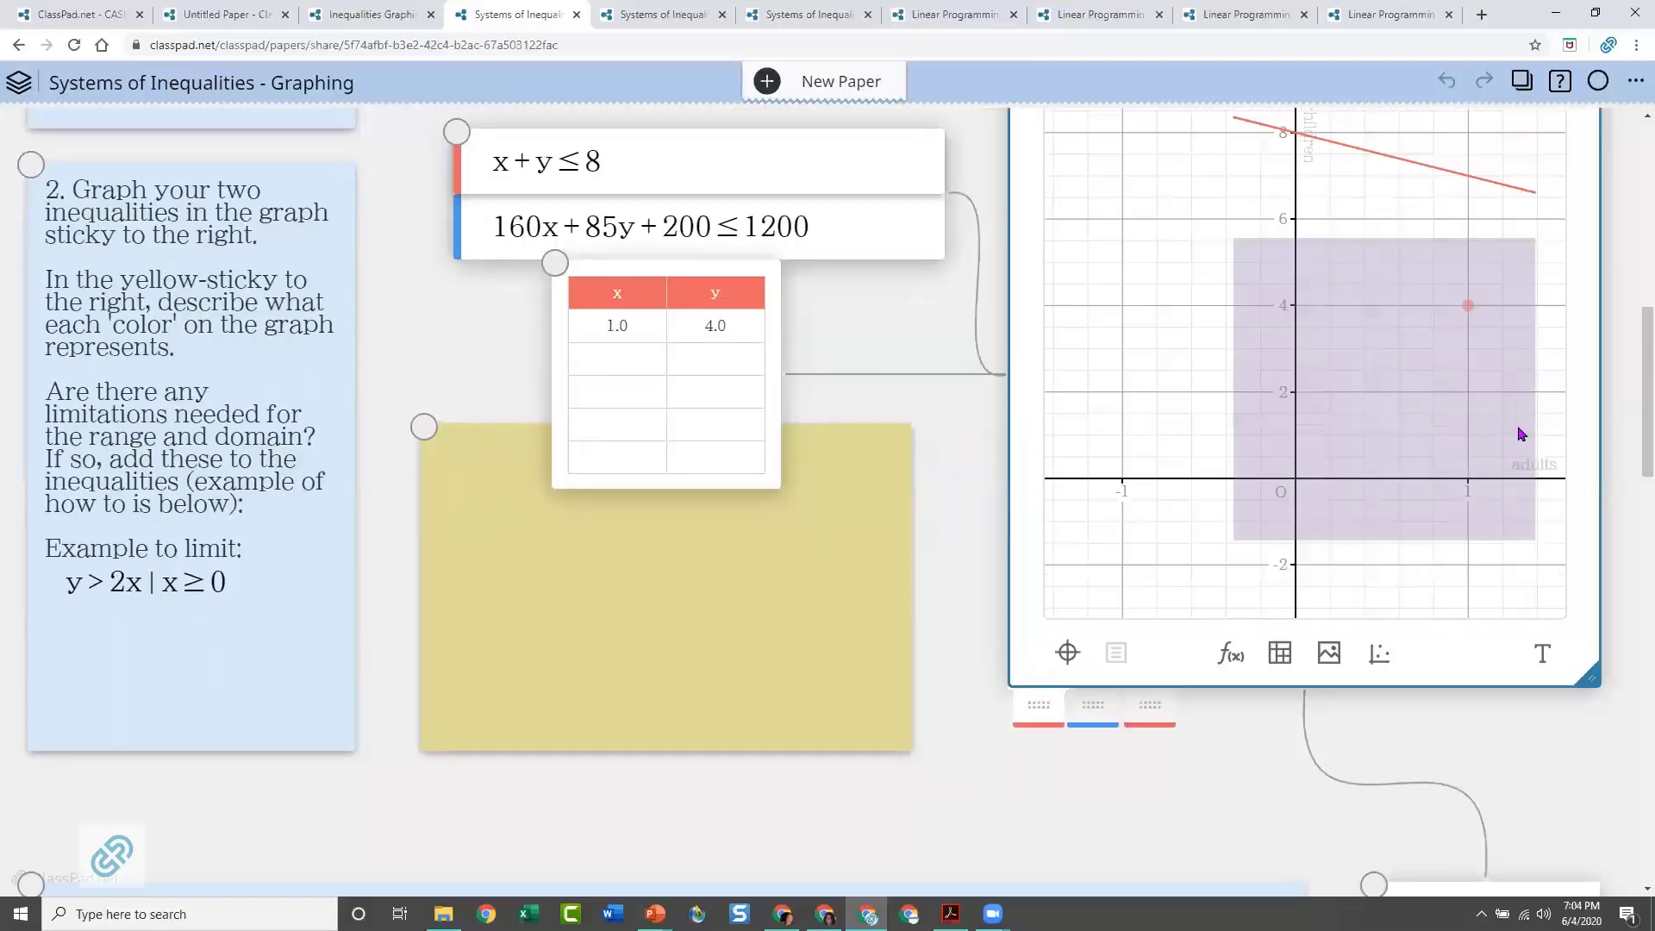
{"action": "scroll", "coordinate": [1361, 459], "scroll_direction": "down", "scroll_amount": 2}
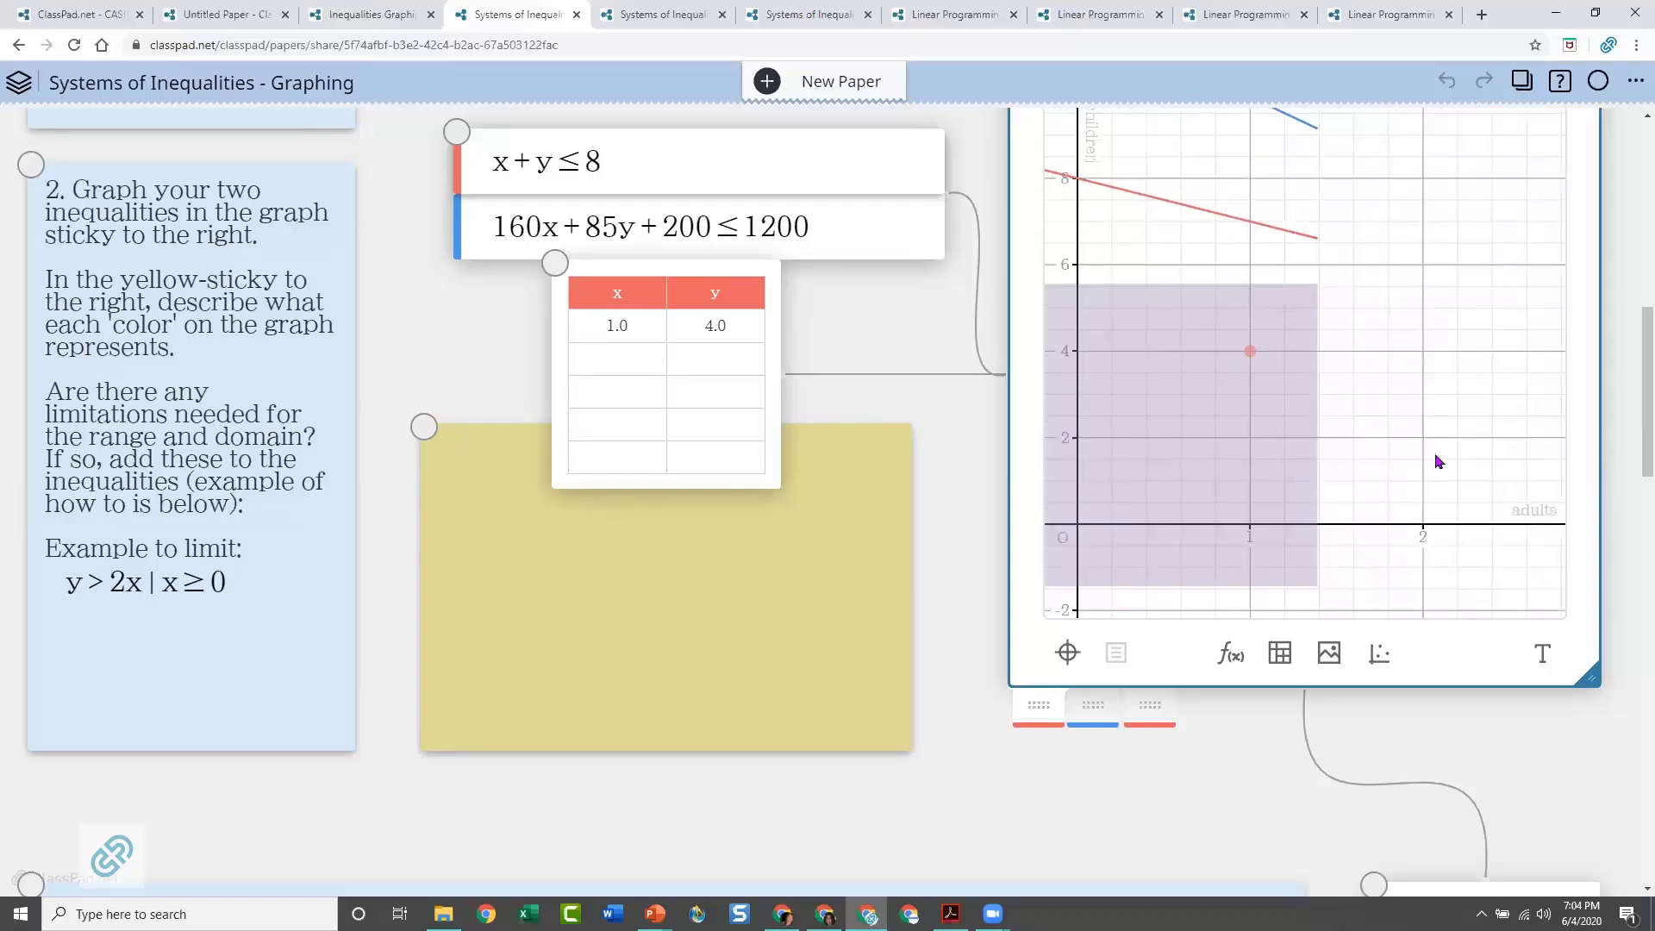
{"action": "scroll", "coordinate": [1440, 461], "scroll_direction": "down", "scroll_amount": 2}
{"action": "scroll", "coordinate": [1482, 484], "scroll_direction": "down", "scroll_amount": 1}
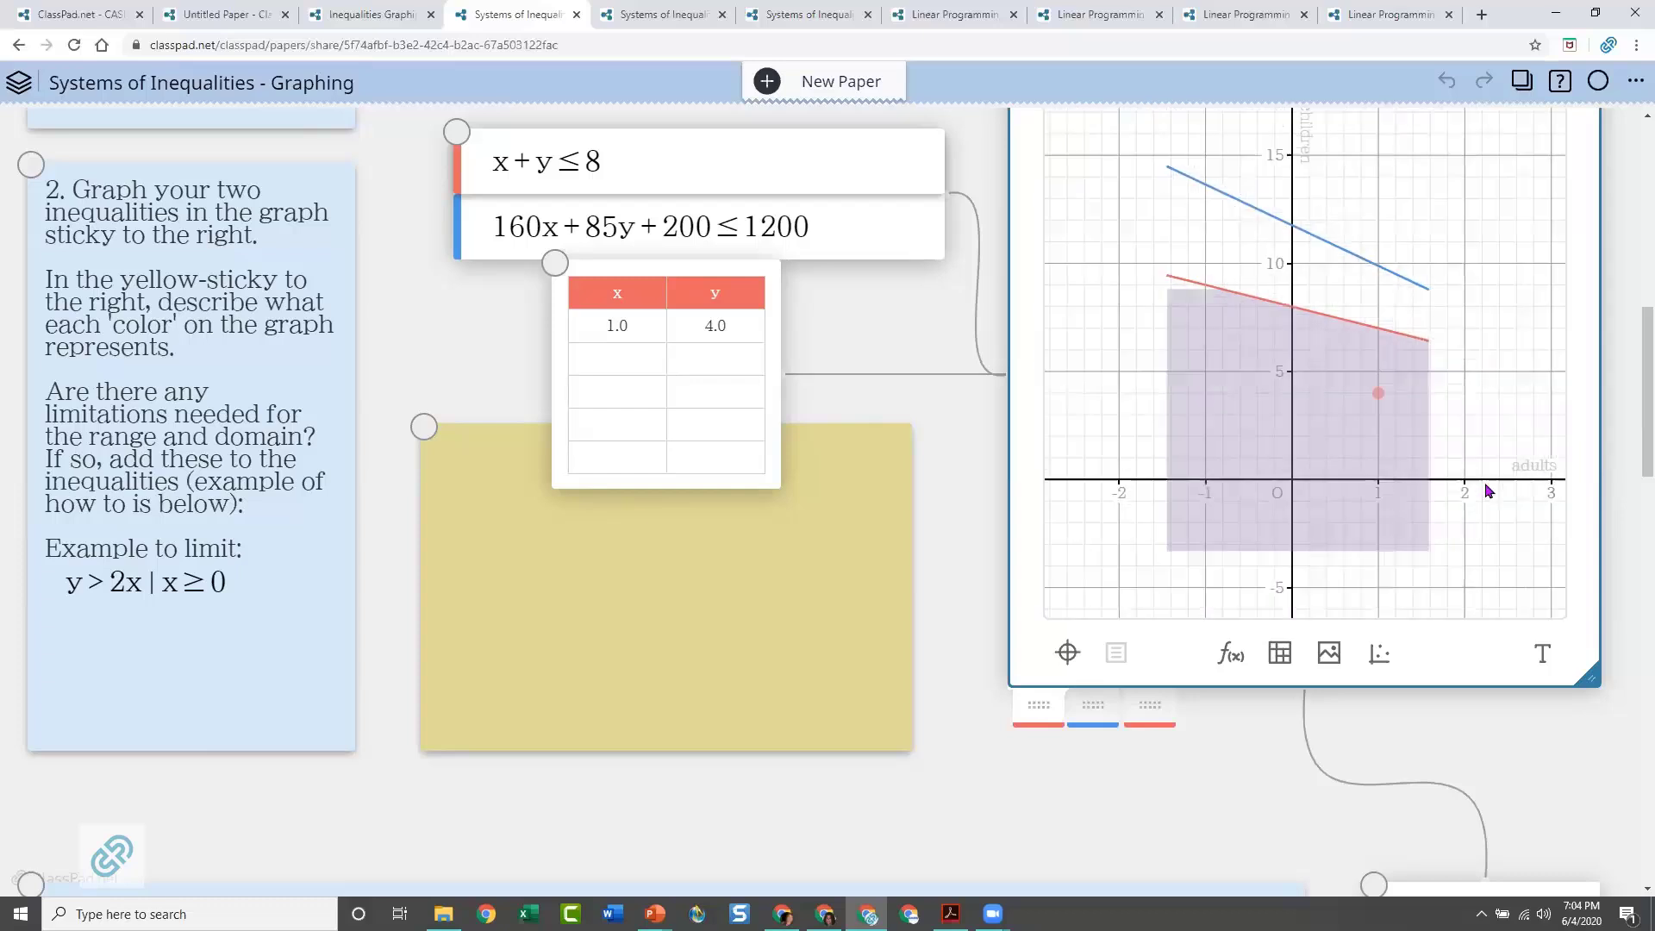
{"action": "scroll", "coordinate": [1362, 469], "scroll_direction": "down", "scroll_amount": 2}
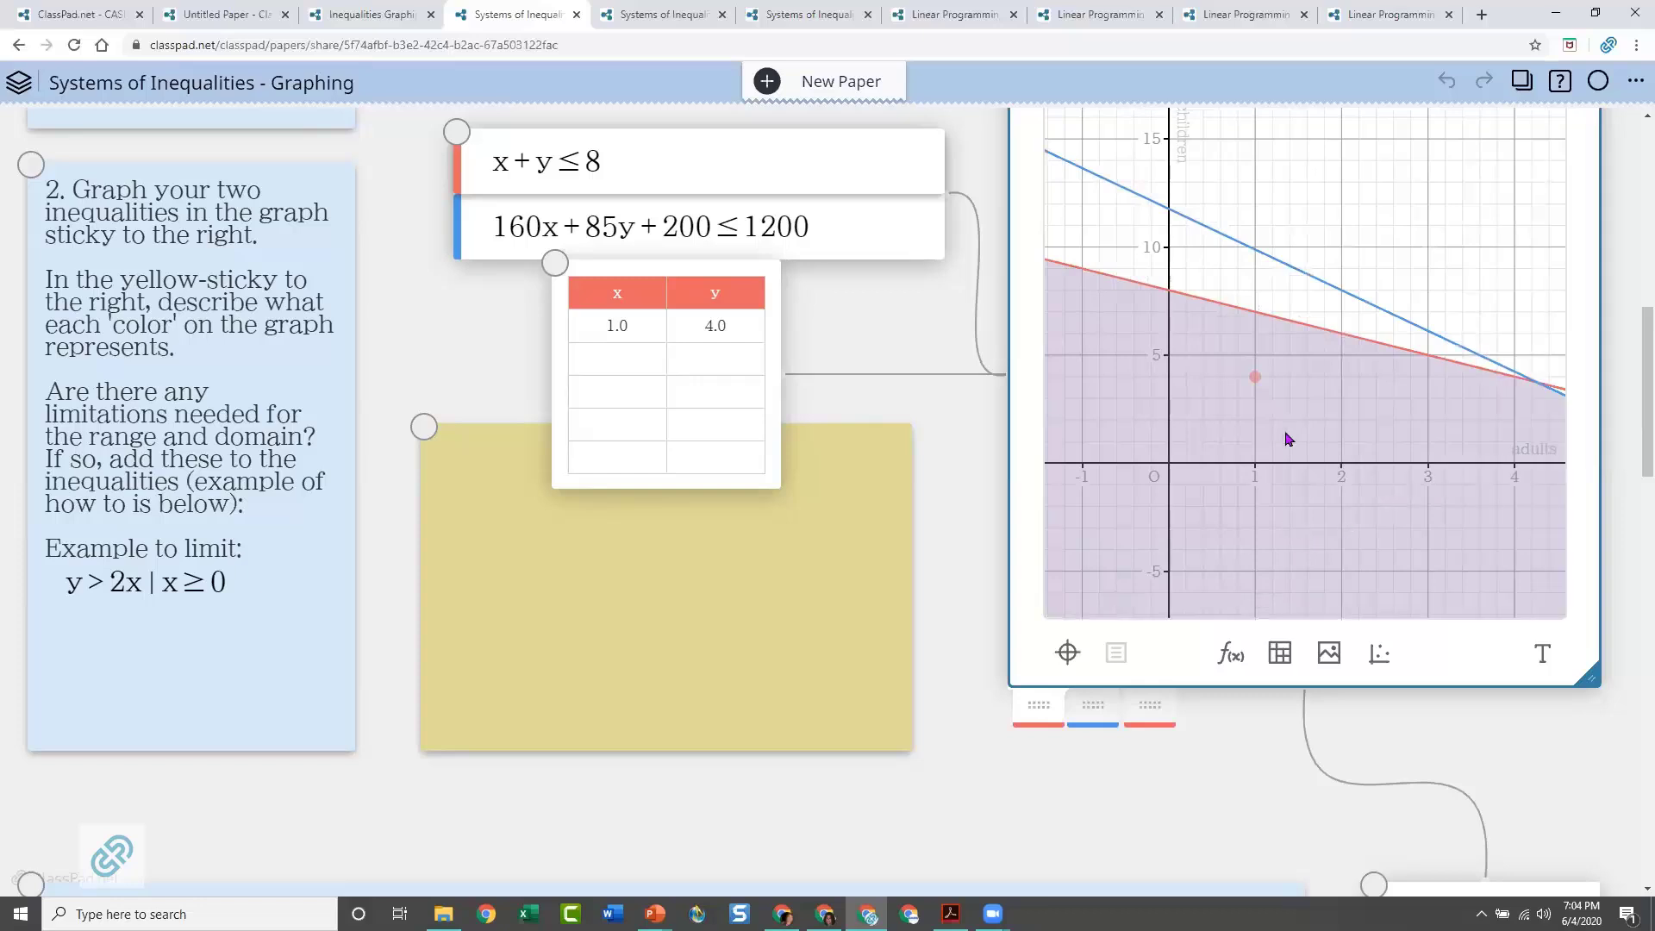
{"action": "mouse_move", "coordinate": [1374, 430]}
{"action": "left_mouse_down"}
{"action": "mouse_move", "coordinate": [1294, 310]}
{"action": "mouse_move", "coordinate": [1308, 312]}
{"action": "left_mouse_up"}
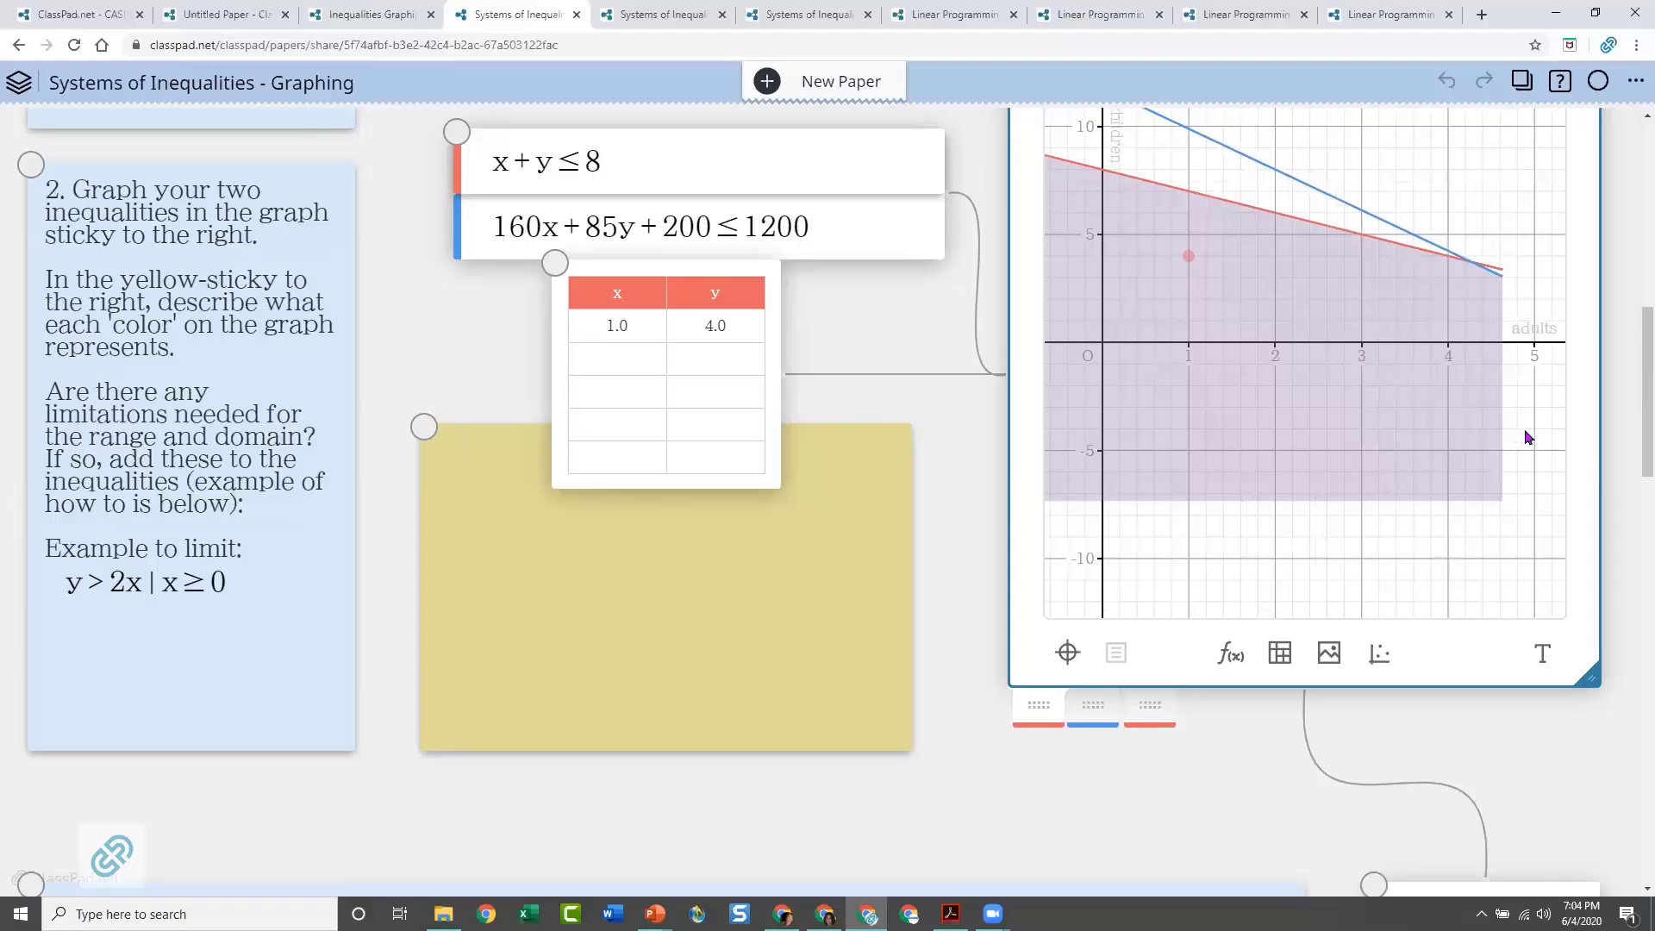
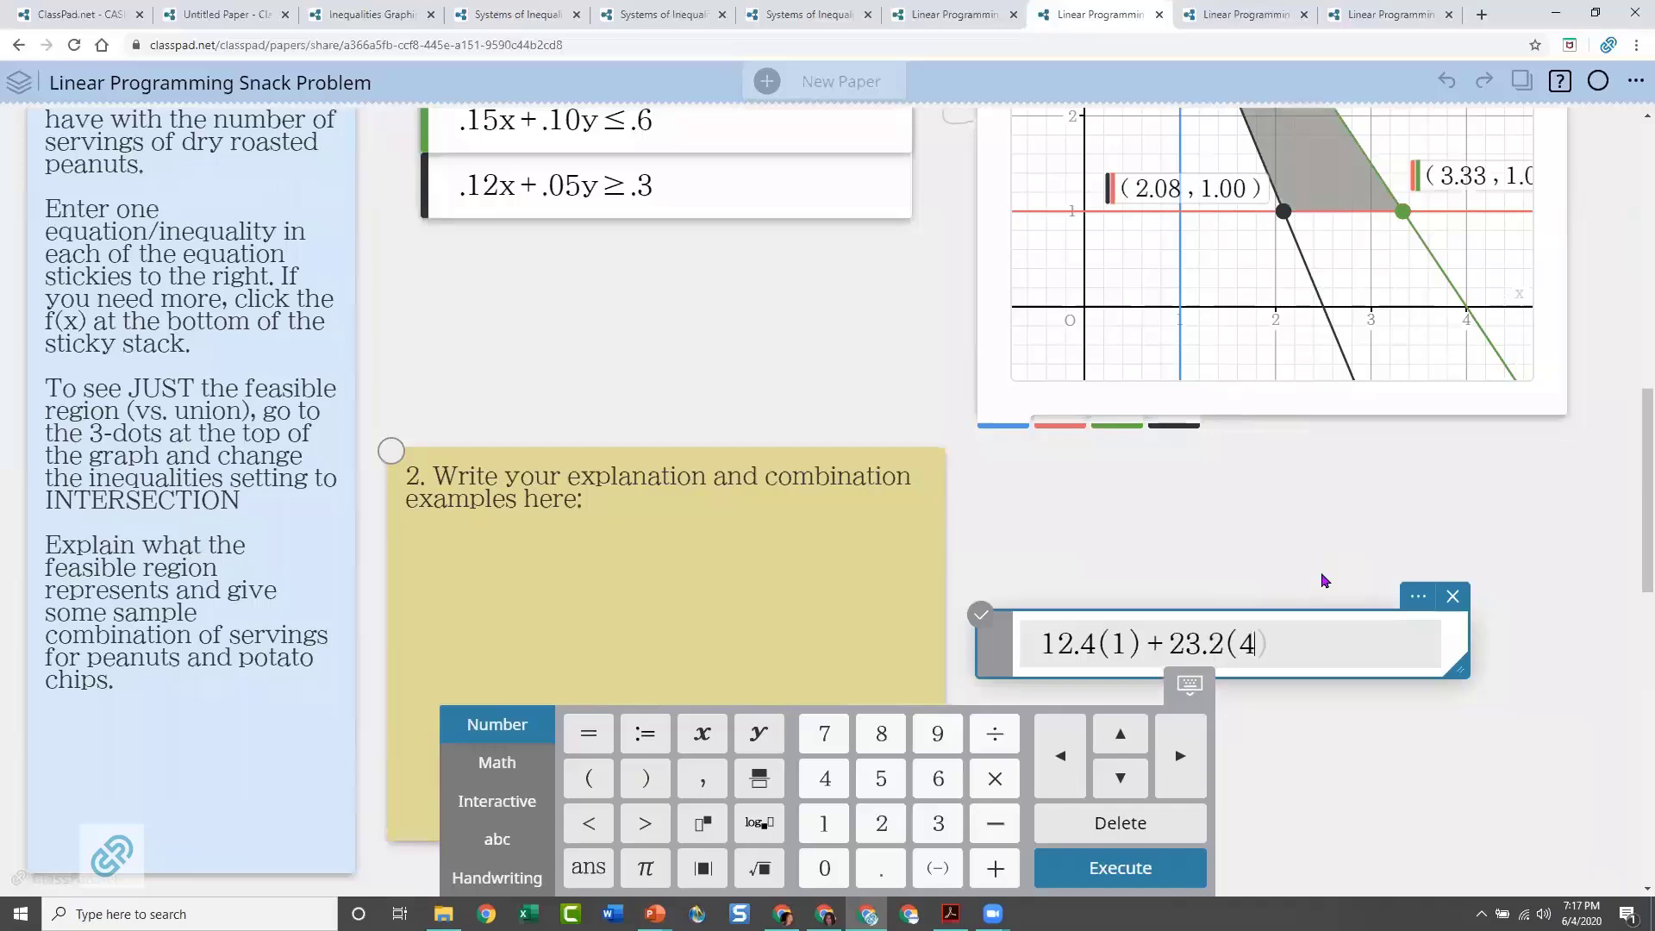
Complete and evaluate the snack cost expression 12.4(1)+23.2(4.5), then check it against the feasible region's corner point (1, 4.5)
{"action": "type", "text": ".5"}
{"action": "key", "text": "Return"}
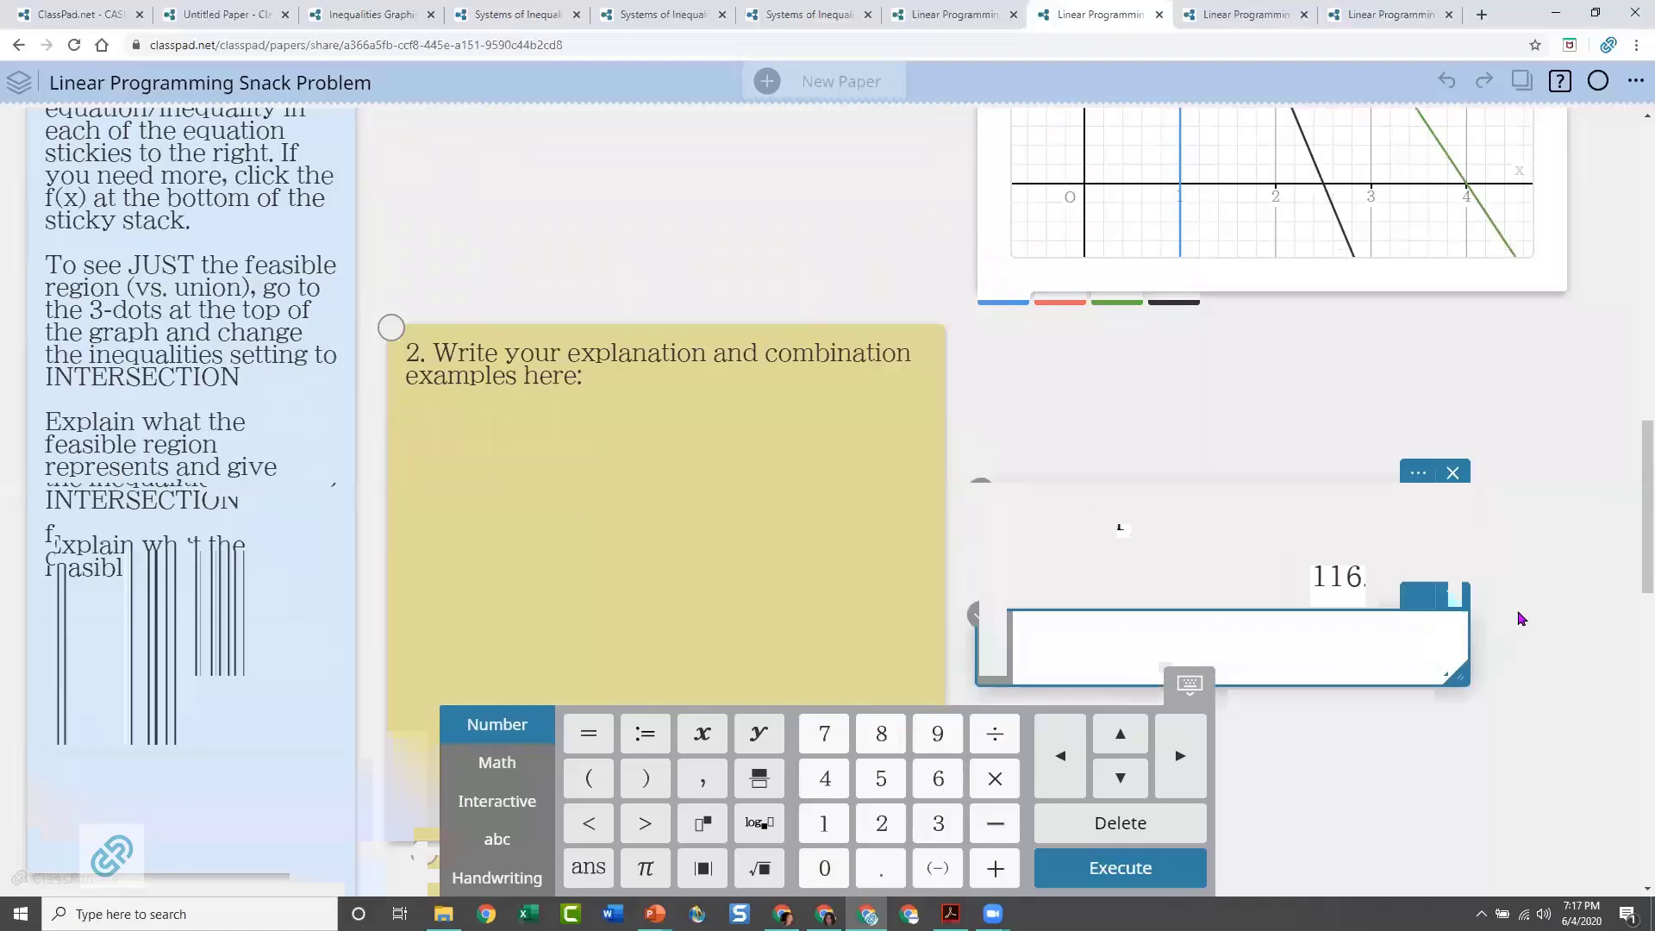
{"action": "scroll", "coordinate": [1520, 619], "scroll_direction": "up", "scroll_amount": 1}
{"action": "scroll", "coordinate": [1458, 586], "scroll_direction": "down", "scroll_amount": 2}
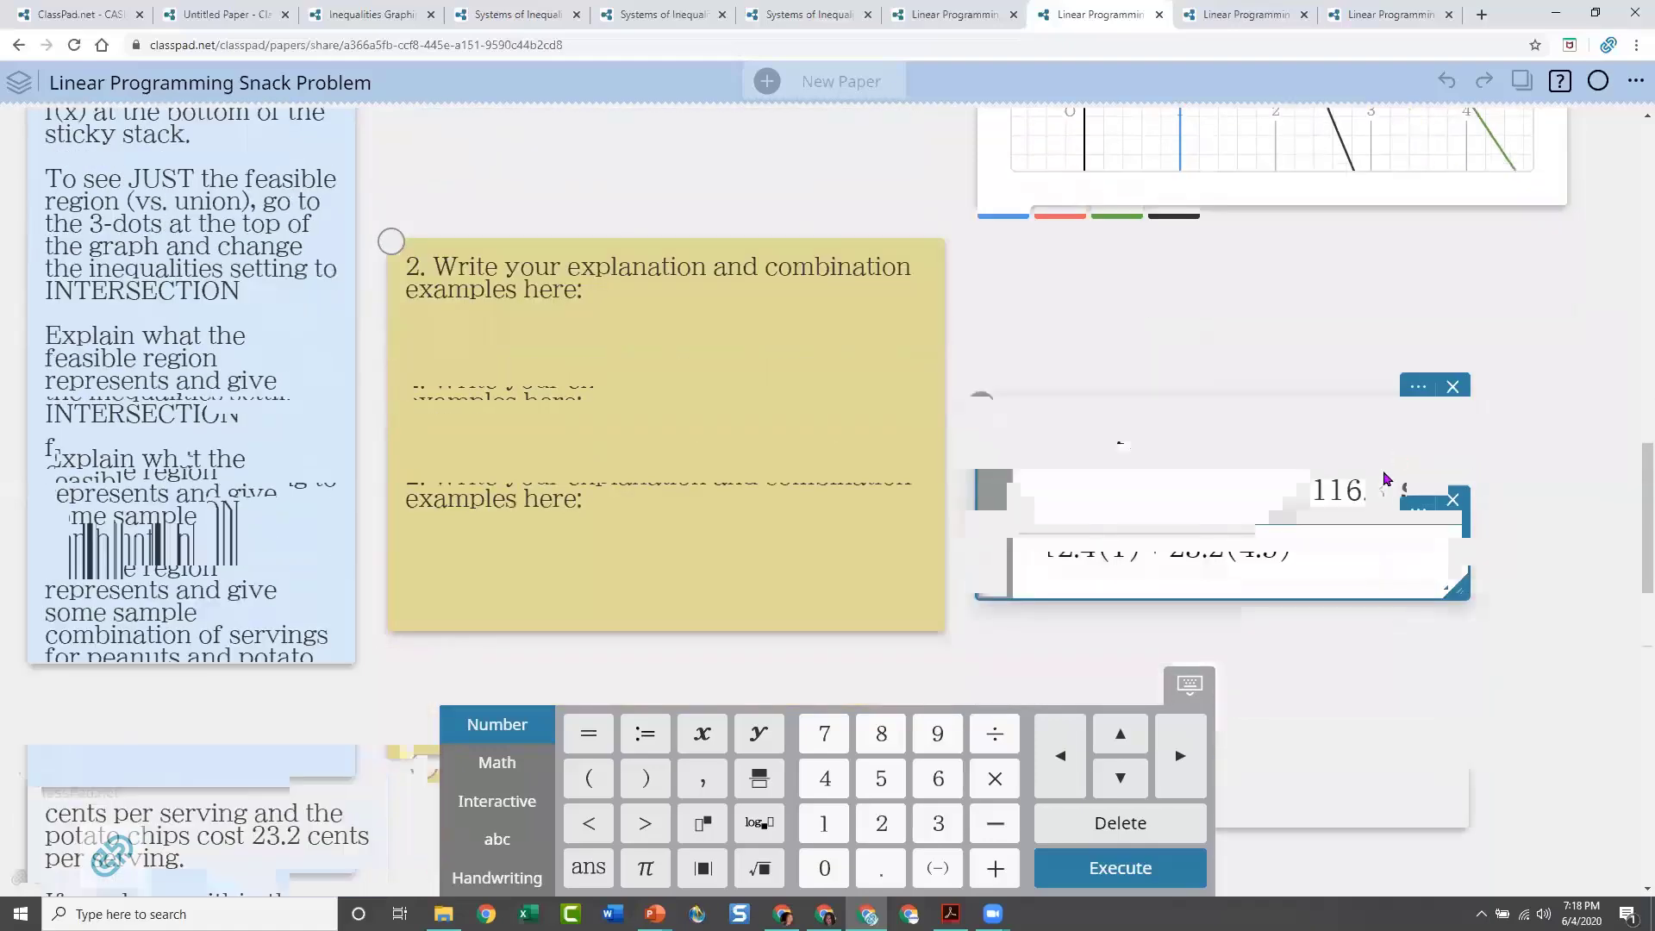
{"action": "scroll", "coordinate": [1431, 405], "scroll_direction": "up", "scroll_amount": 5}
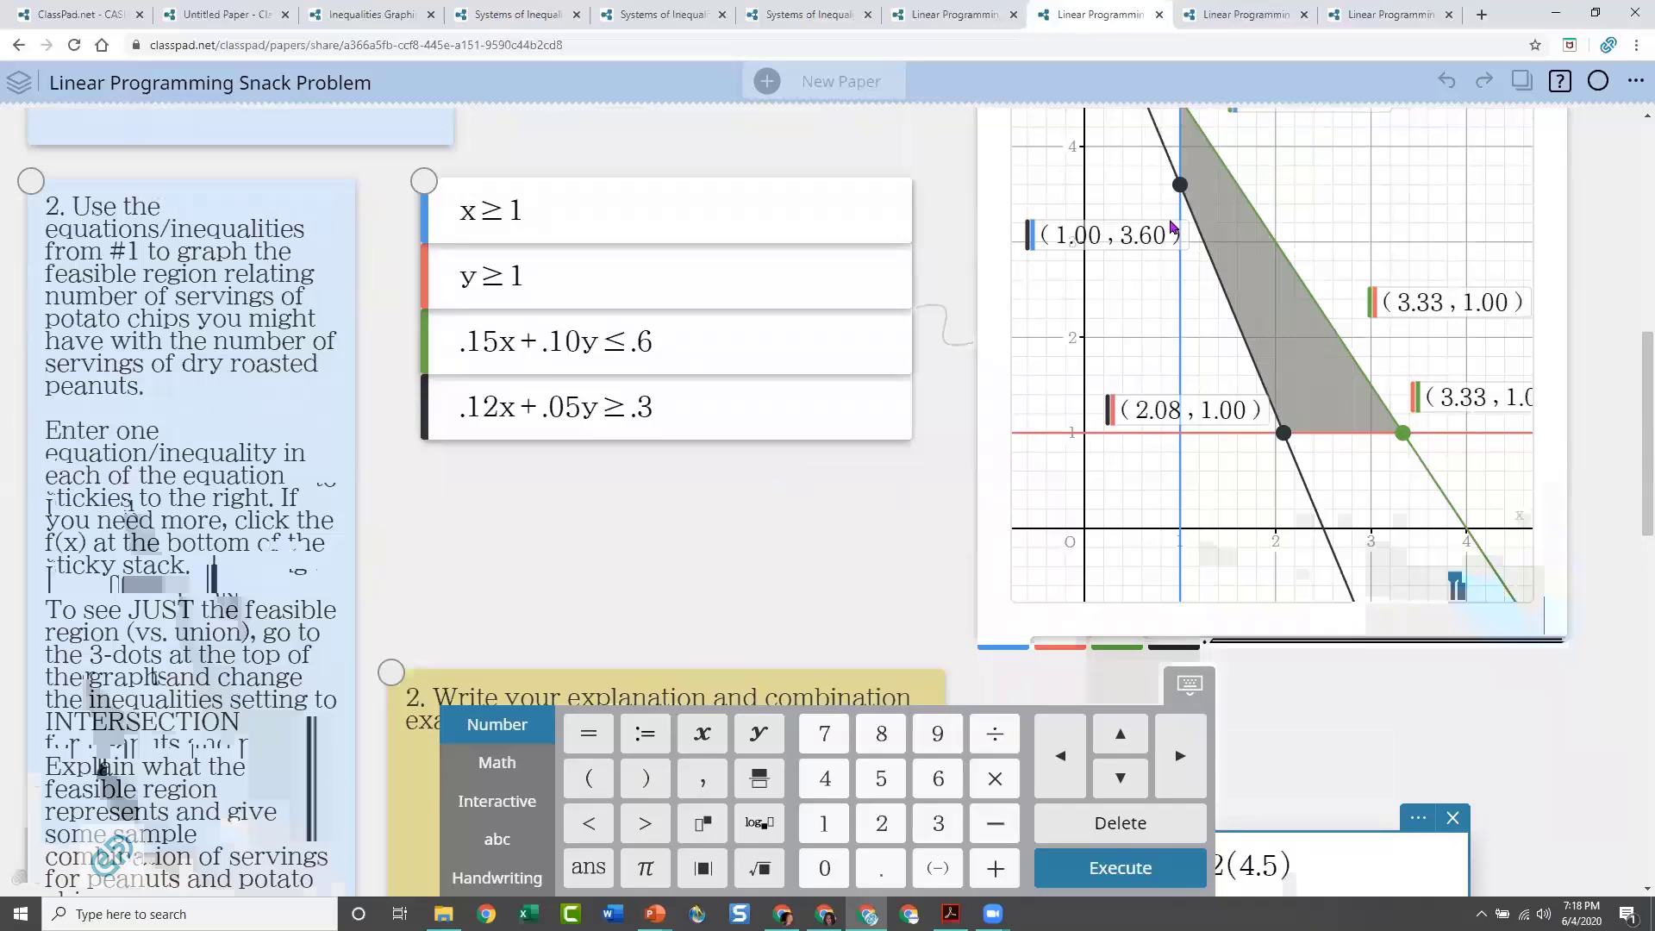
{"action": "scroll", "coordinate": [1607, 352], "scroll_direction": "up", "scroll_amount": 2}
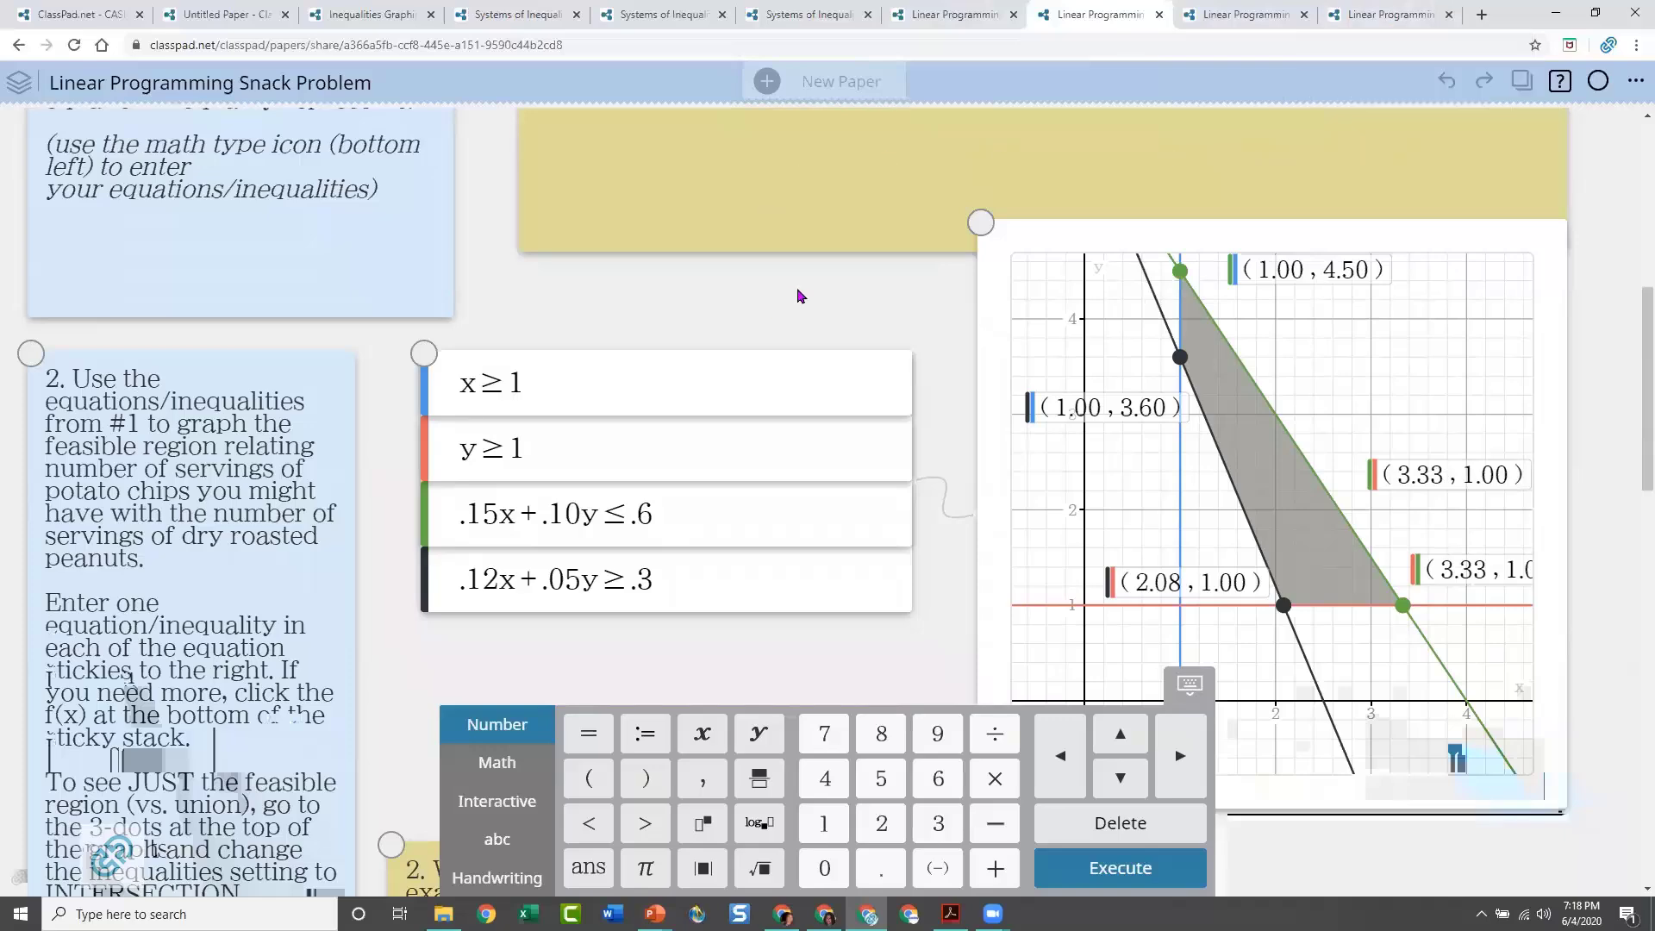
{"action": "scroll", "coordinate": [798, 293], "scroll_direction": "up", "scroll_amount": 3}
Review the Cars and Trucks, Manufacturing, and Producing Bikes linear programming papers one after another
{"action": "left_click", "coordinate": [976, 16]}
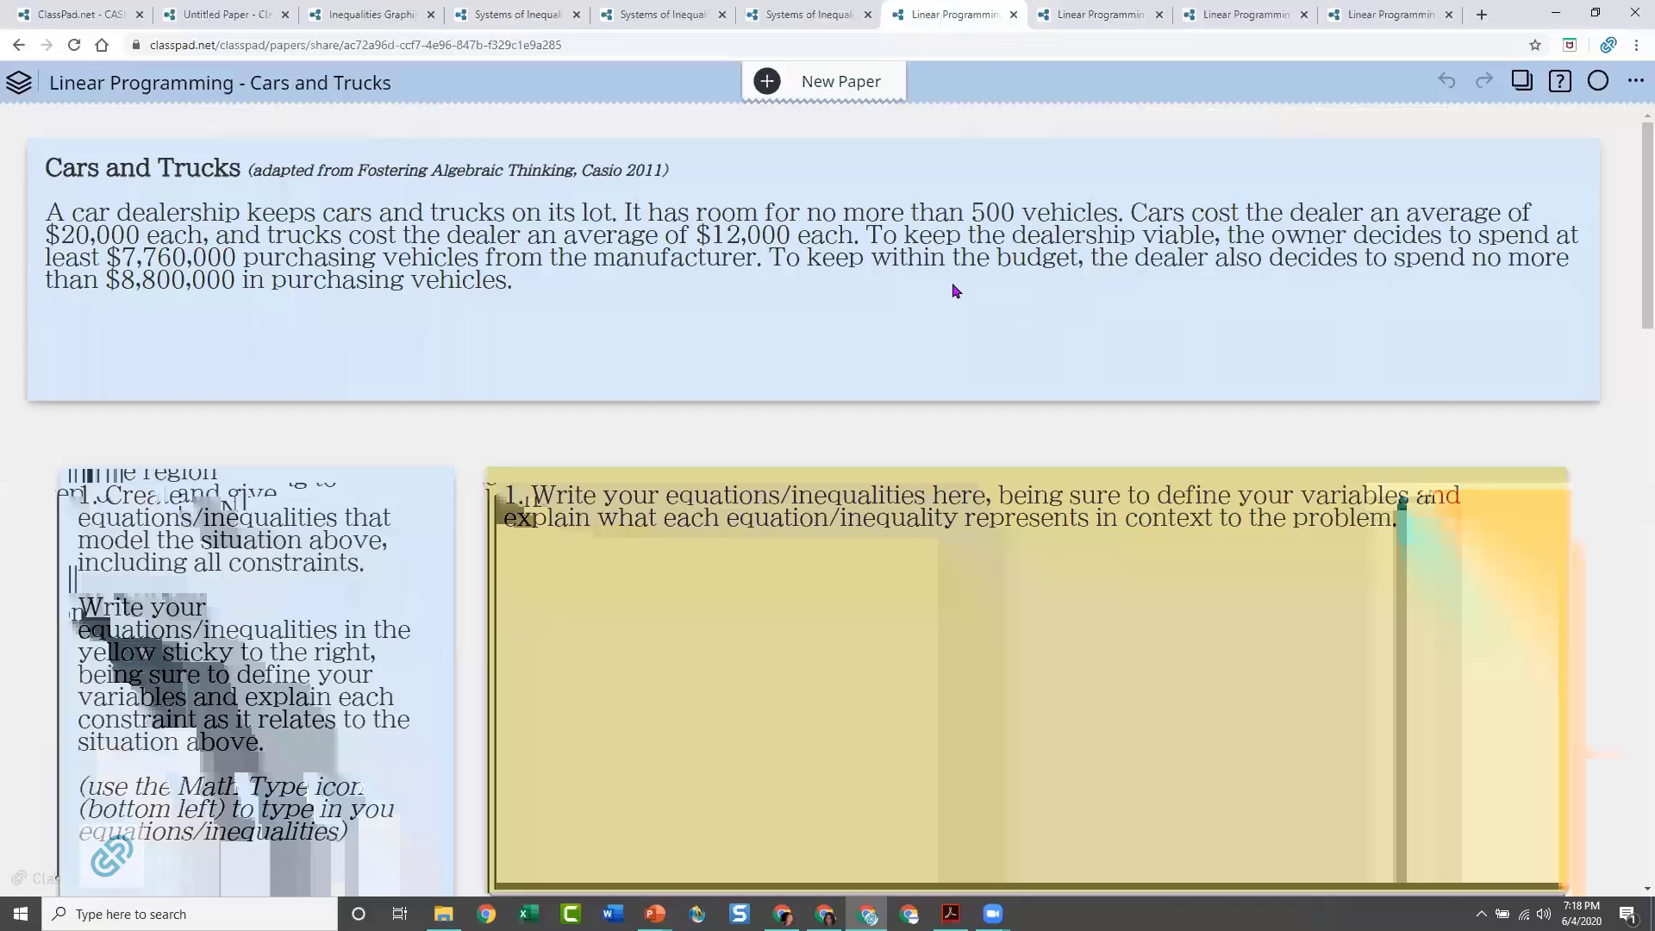
{"action": "left_click", "coordinate": [1234, 17]}
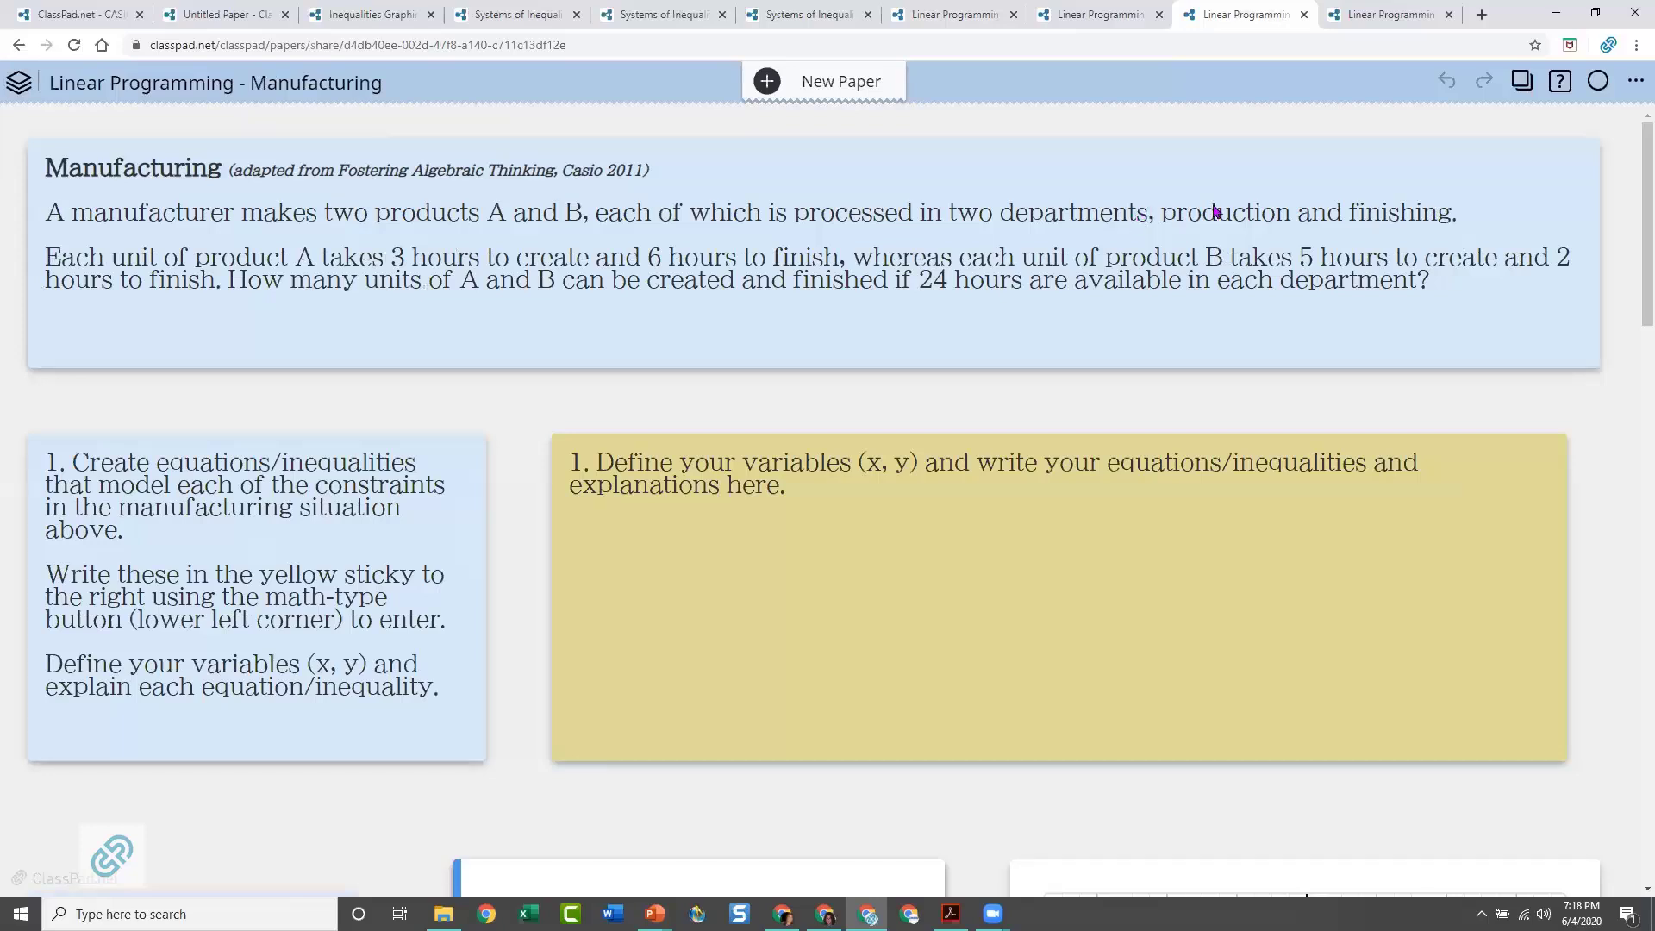
{"action": "left_click", "coordinate": [1396, 16]}
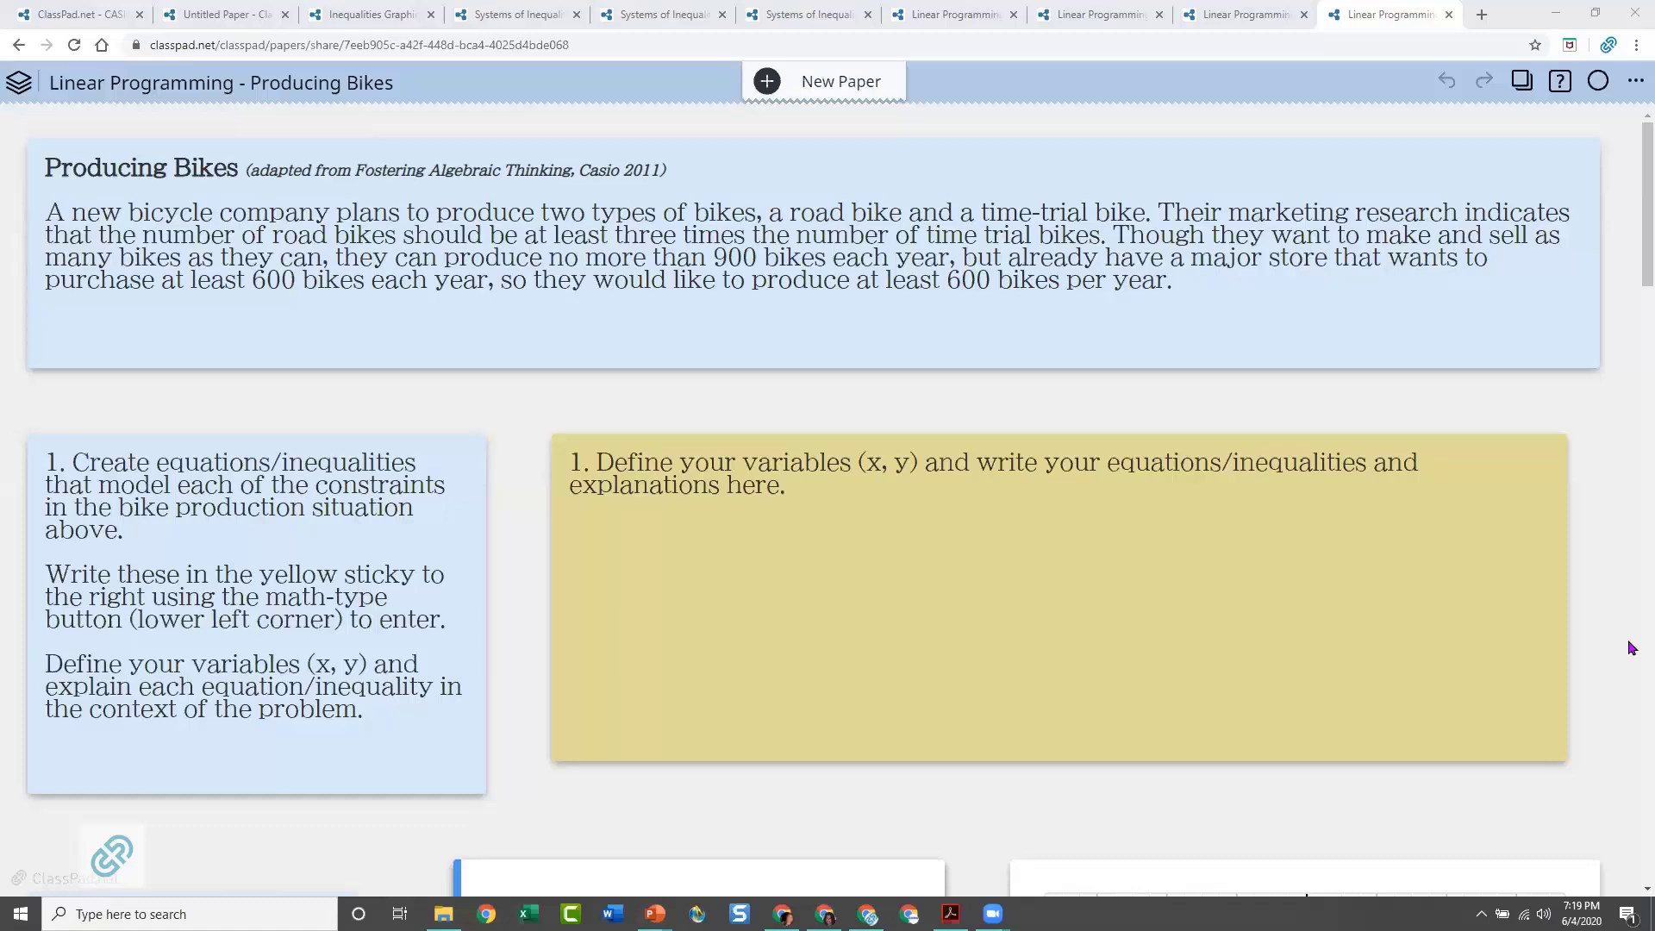
Return to the Untitled Paper, show the choices for adding objects in its blank area, and review the x > 18 solution and graph
{"action": "left_click", "coordinate": [170, 10]}
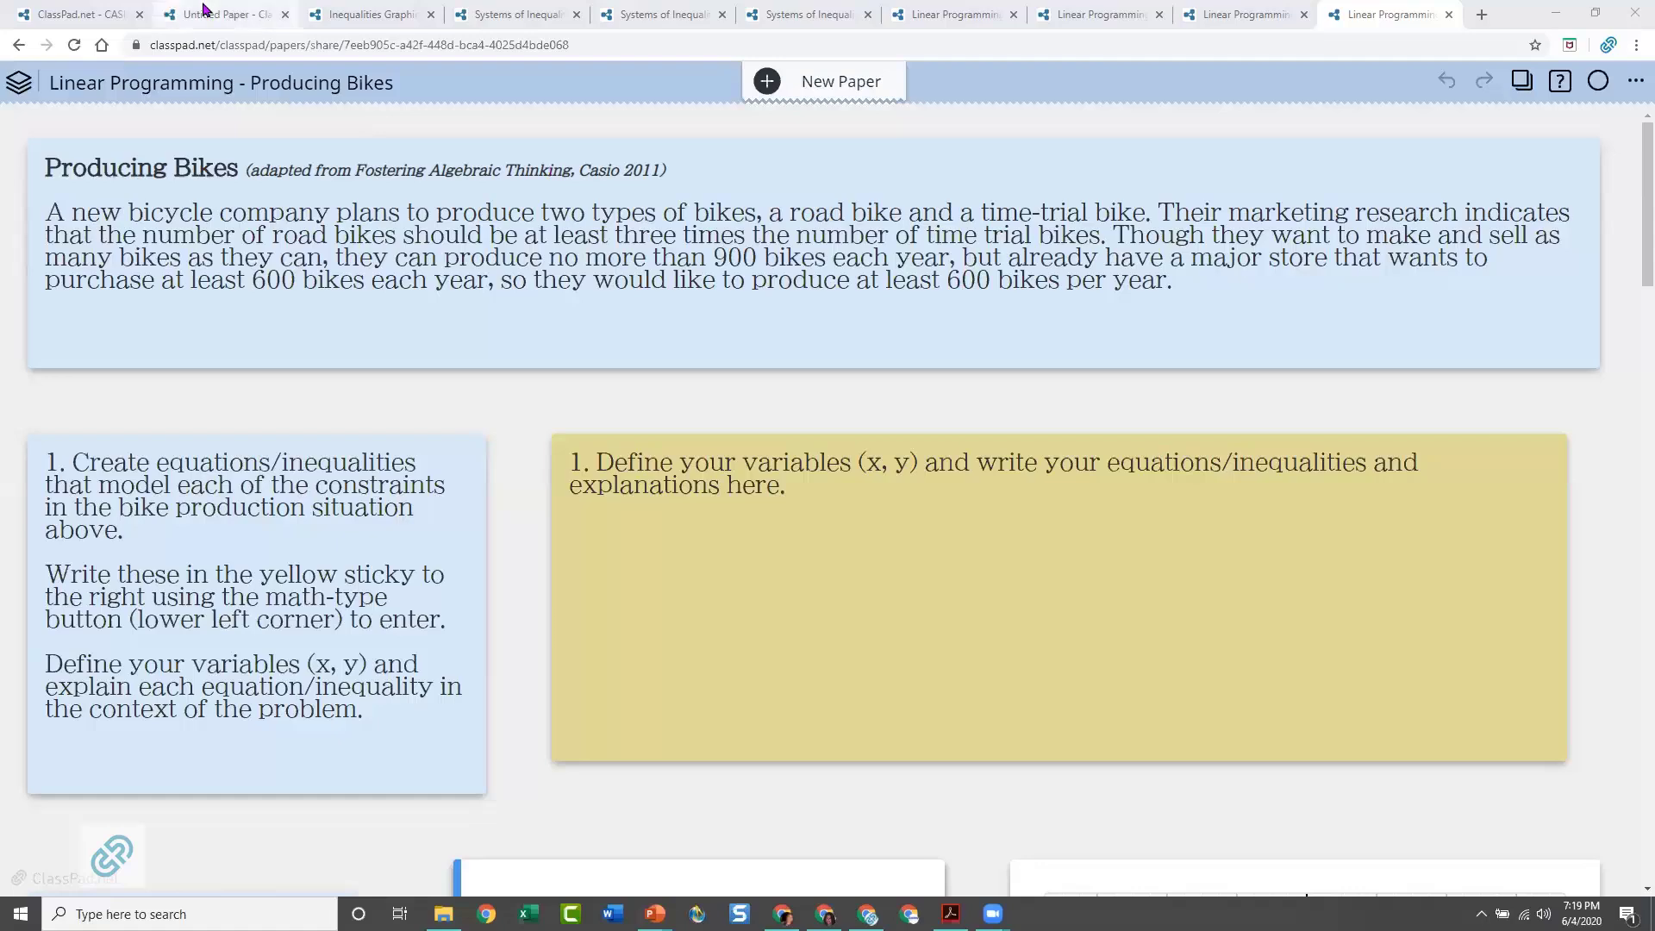
{"action": "scroll", "coordinate": [1499, 517], "scroll_direction": "down", "scroll_amount": 7}
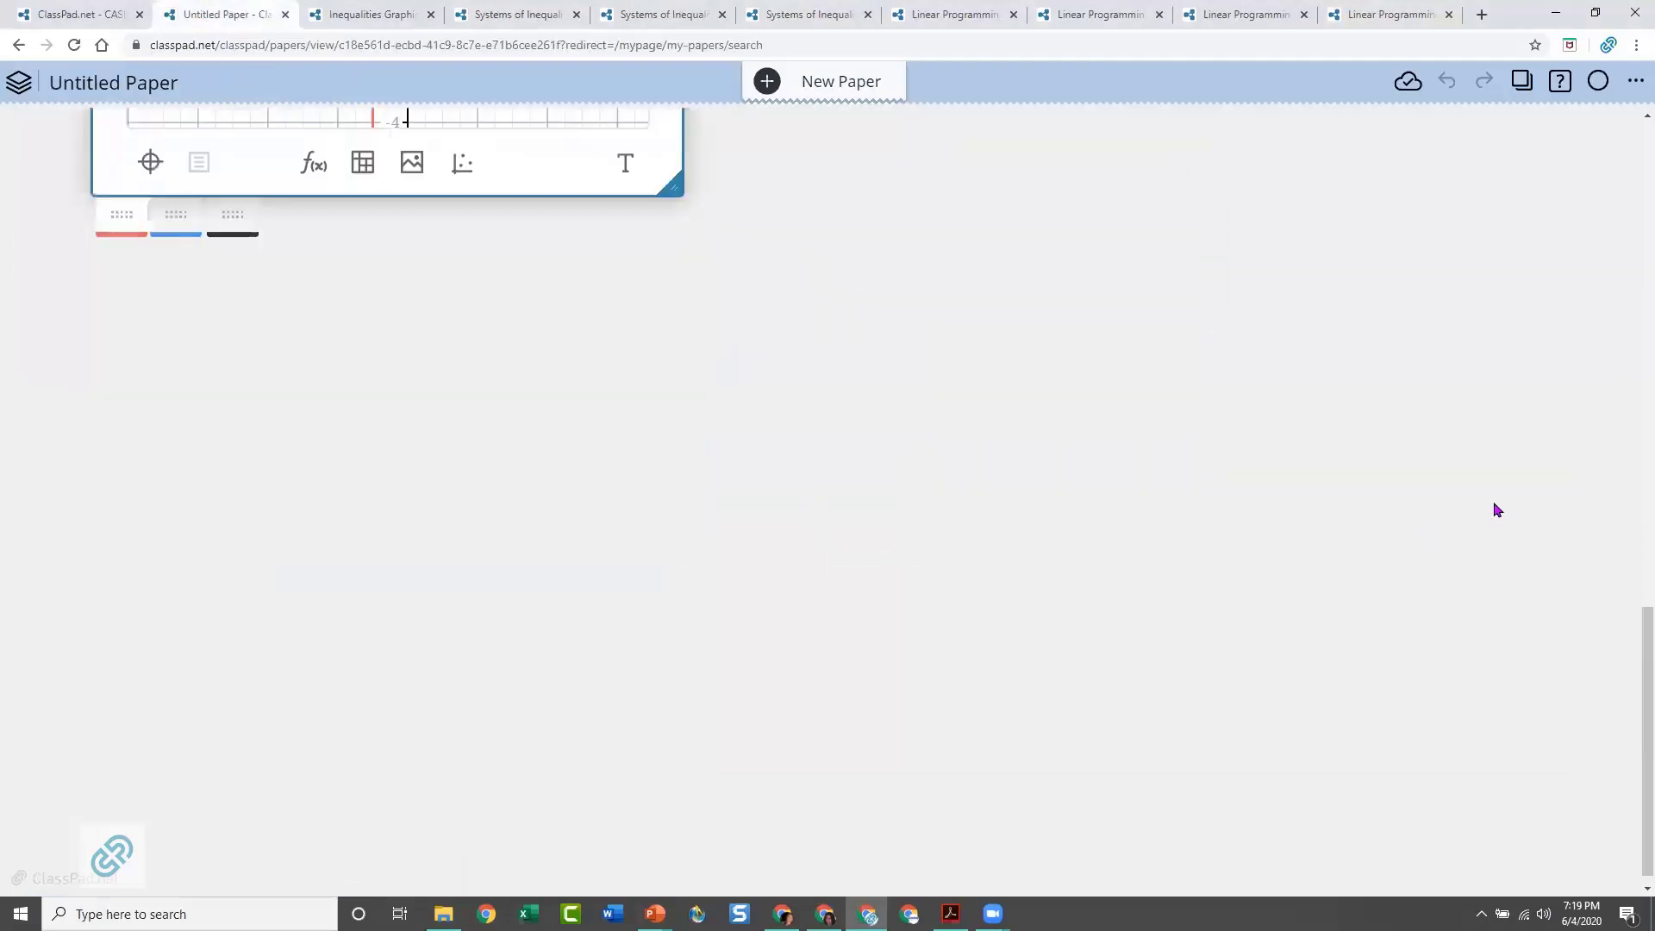
{"action": "scroll", "coordinate": [458, 350], "scroll_direction": "down", "scroll_amount": 1}
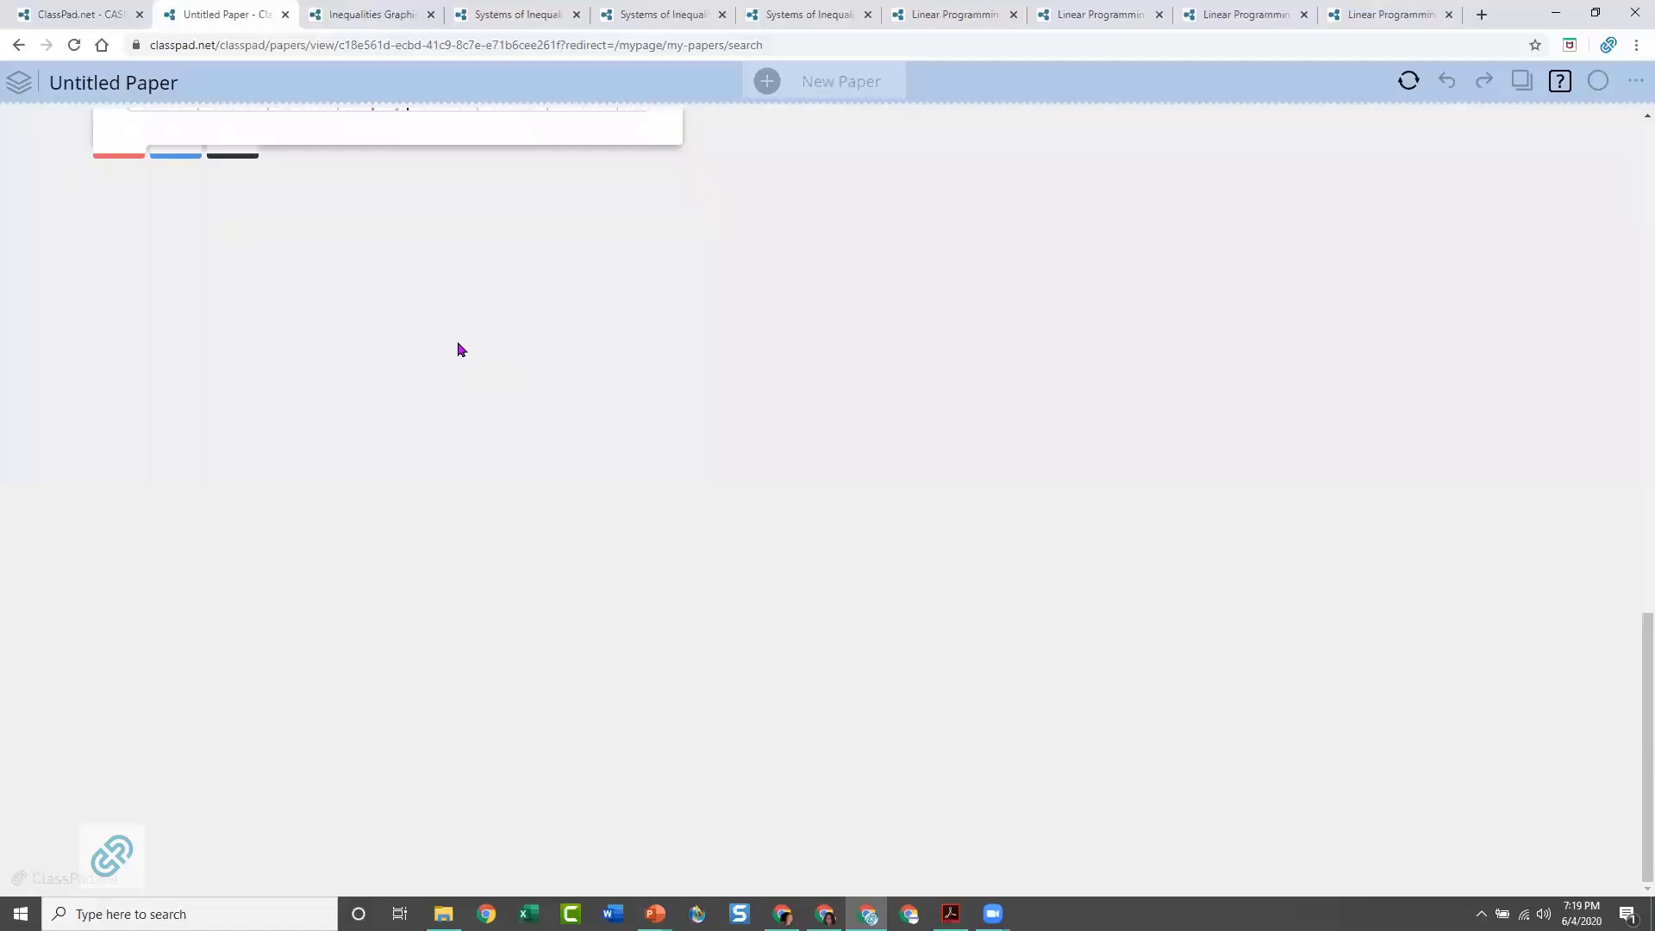
{"action": "left_click", "coordinate": [458, 349]}
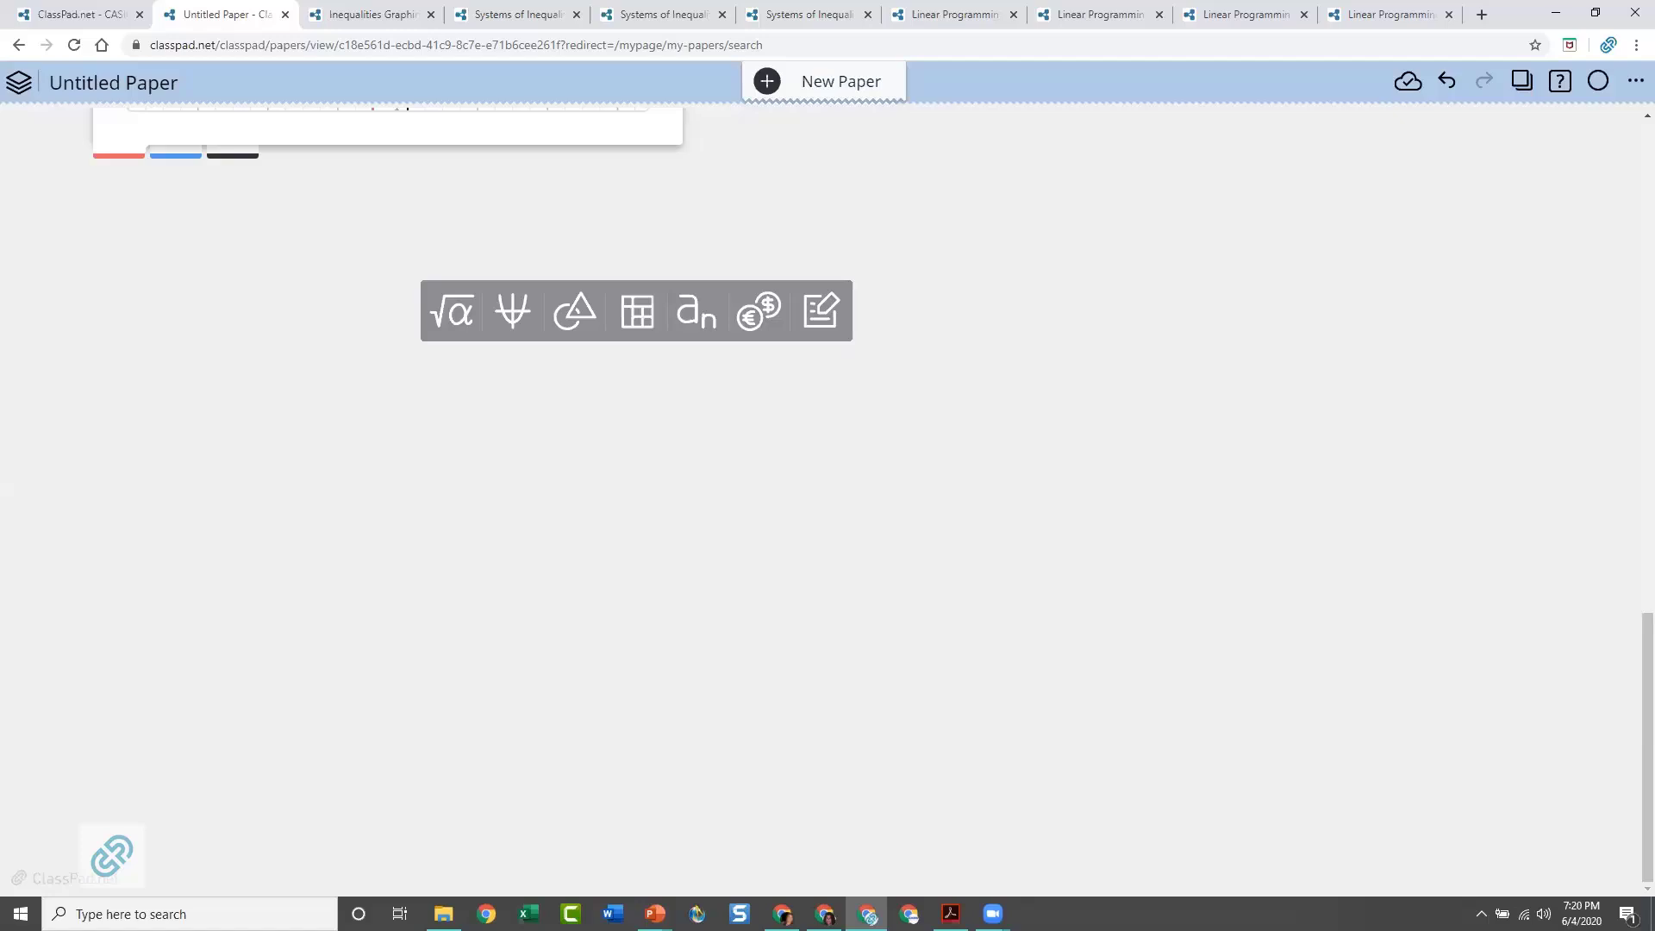
{"action": "scroll", "coordinate": [1186, 488], "scroll_direction": "up", "scroll_amount": 12}
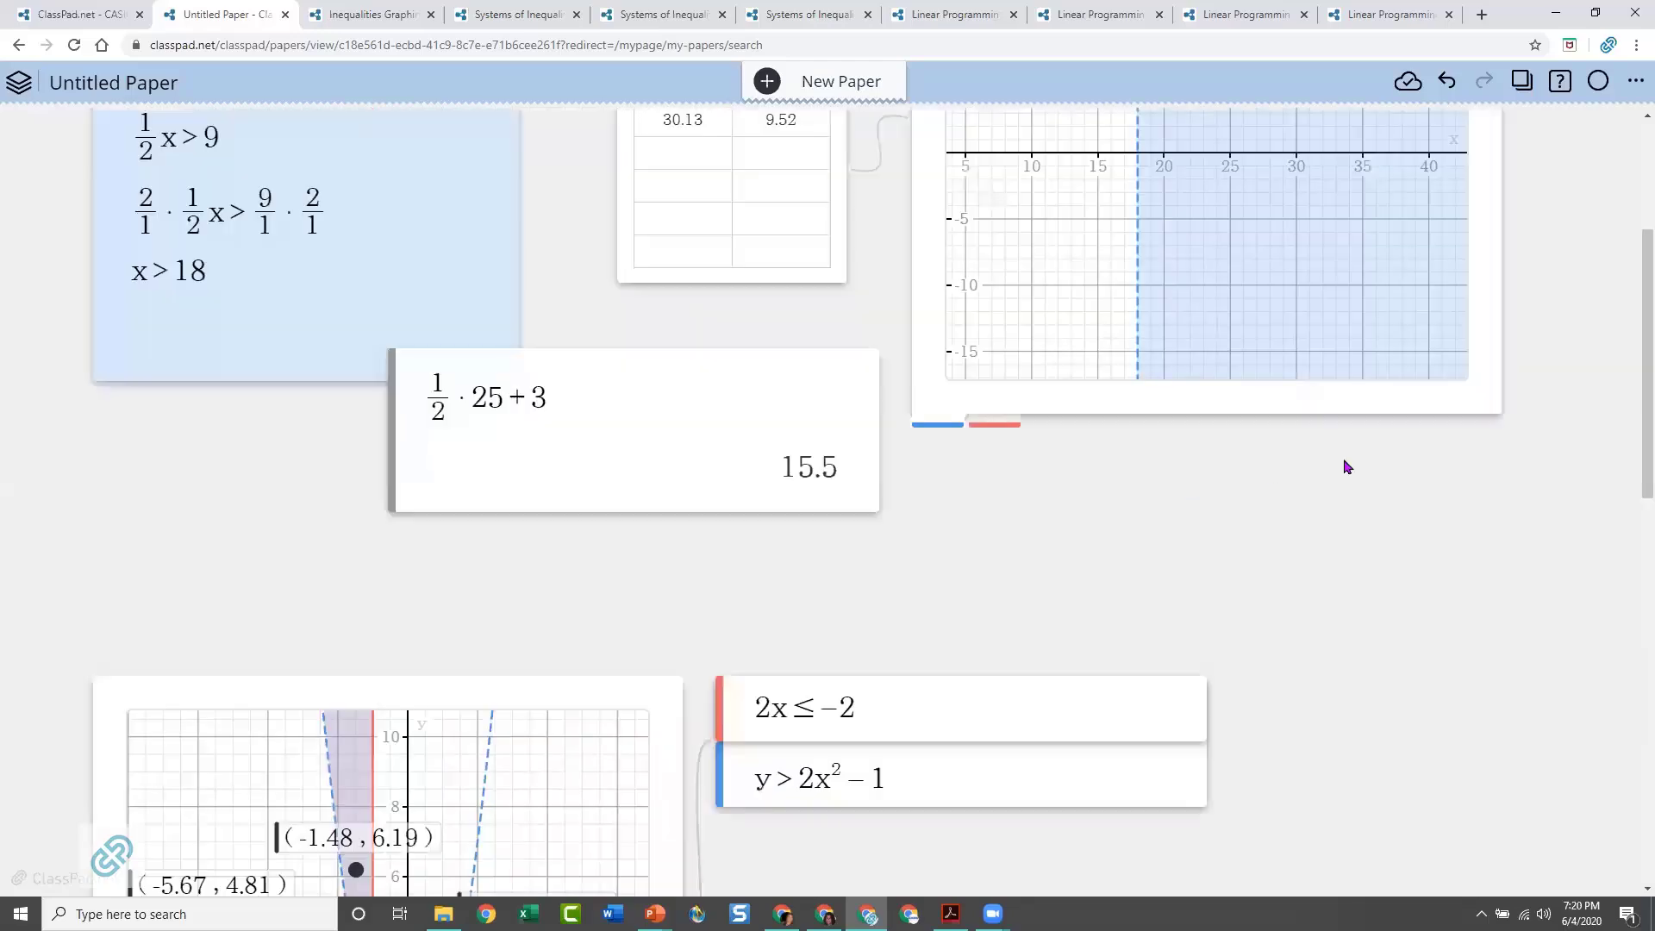
{"action": "scroll", "coordinate": [1565, 466], "scroll_direction": "up", "scroll_amount": 5}
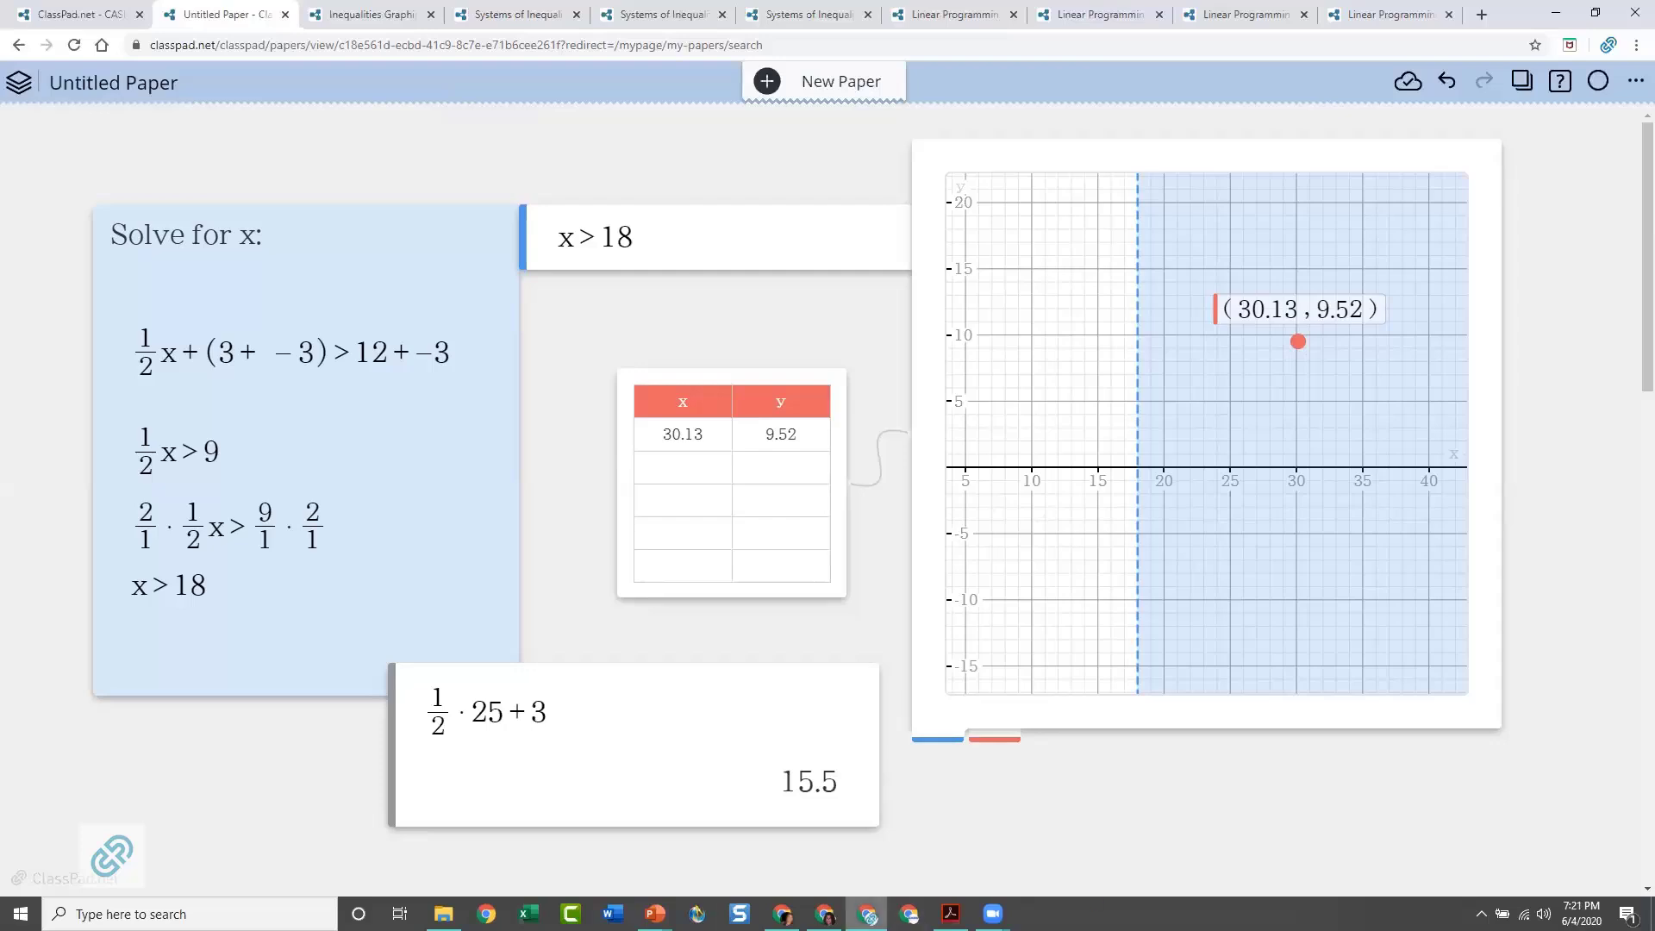
Switch to the running PowerPoint slide show and display the closing "Thank you for joining us!" slide
{"action": "mouse_move", "coordinate": [657, 914]}
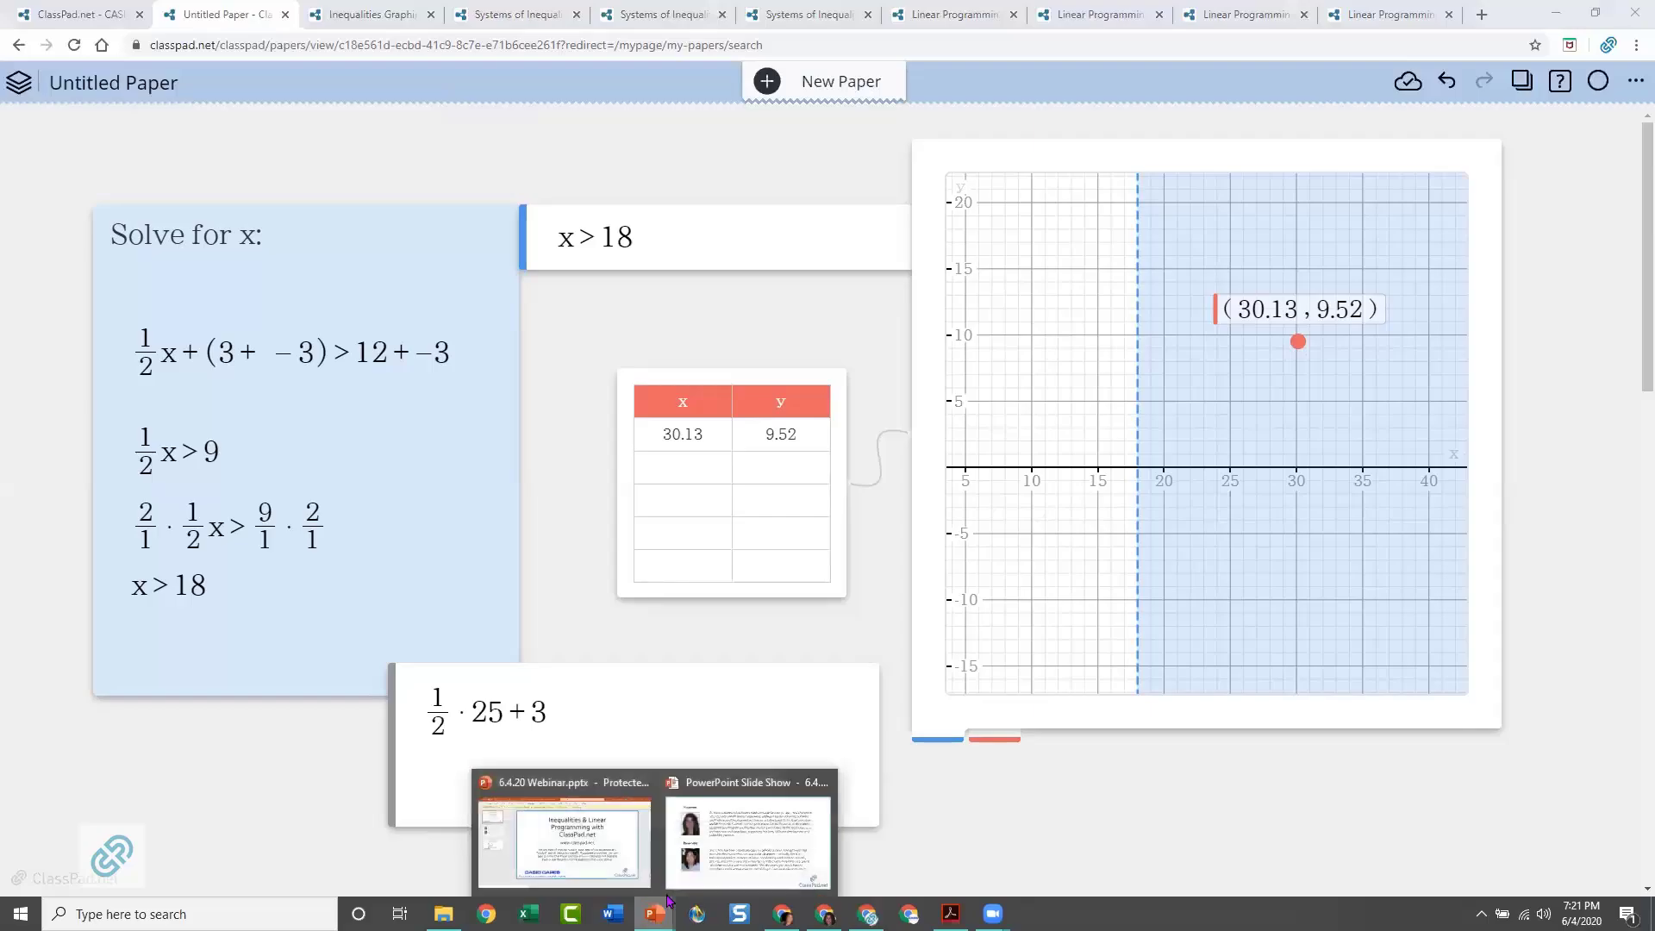
{"action": "left_click", "coordinate": [748, 857]}
{"action": "key", "text": "Right"}
{"action": "key", "text": "Right"}
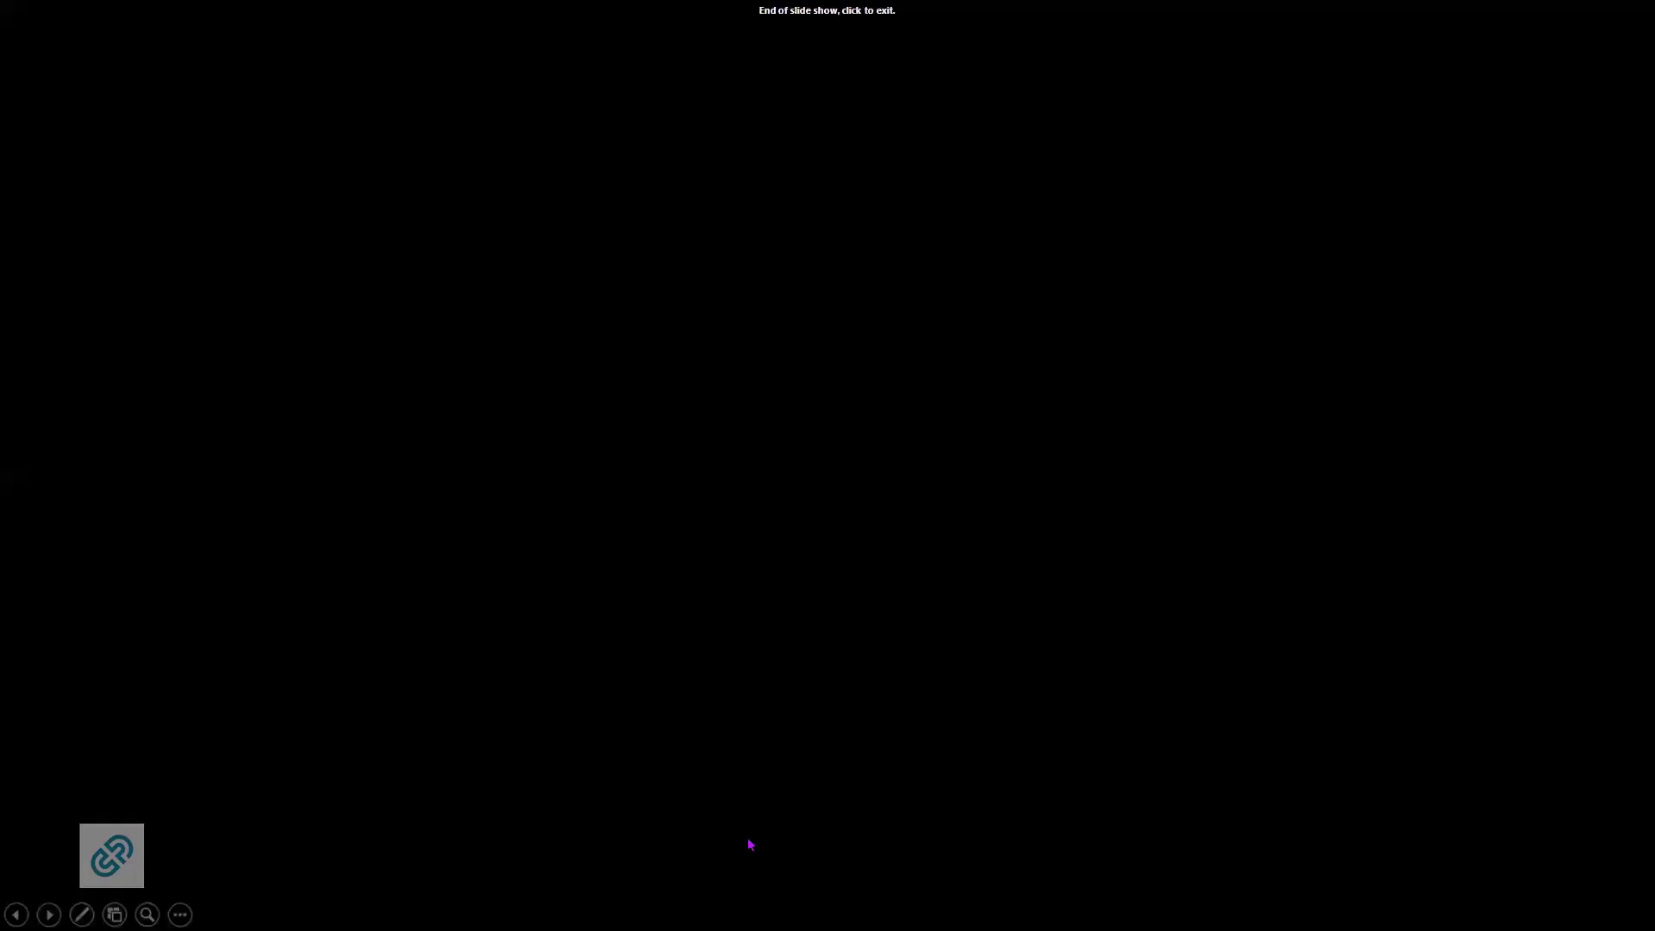
{"action": "key", "text": "Left"}
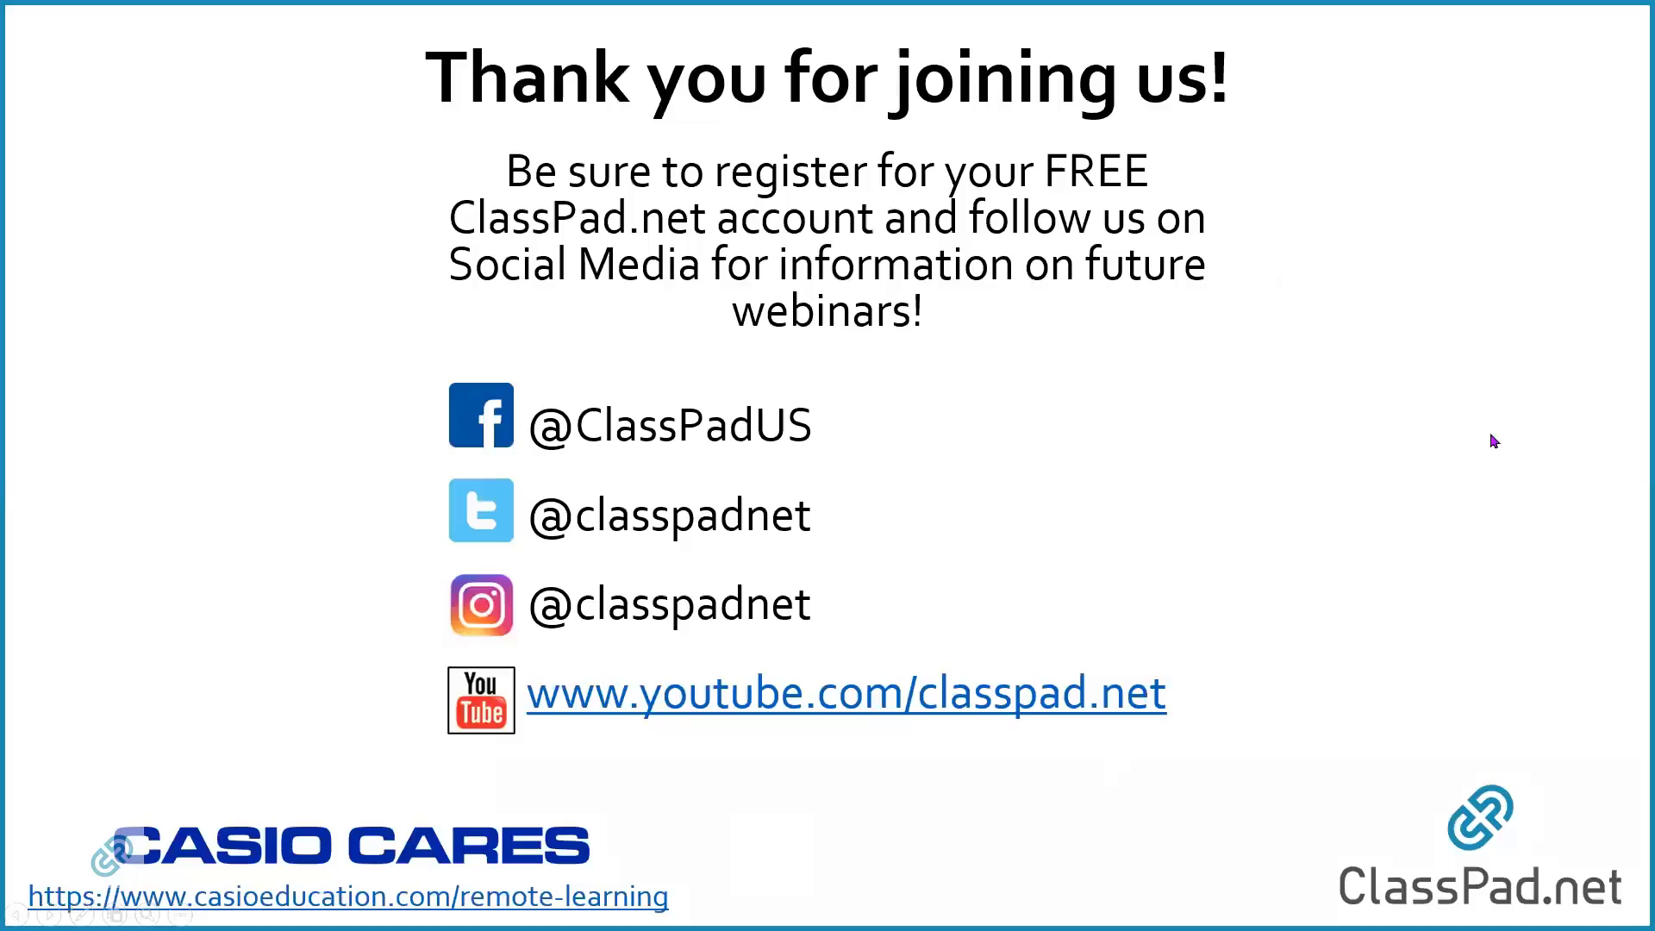